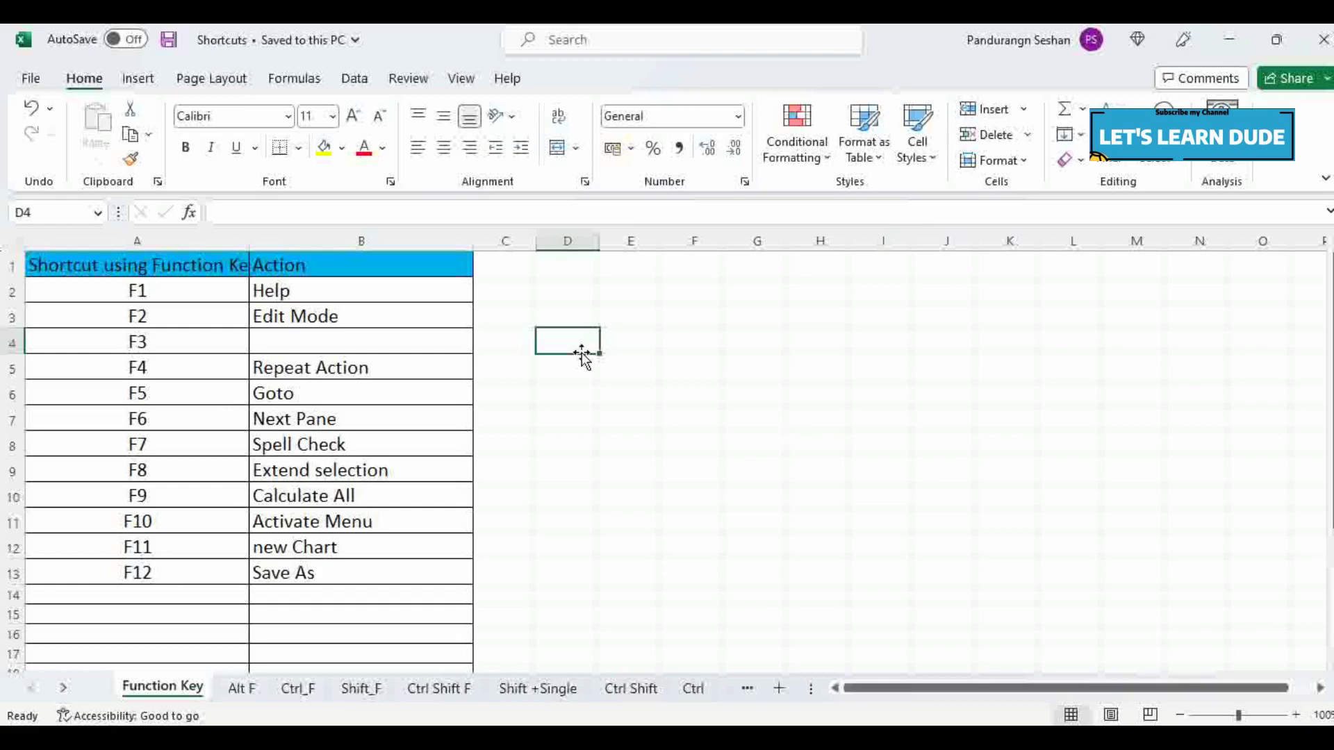
# Step: From cell C2, open Excel Help with F1, then close it
pyautogui.click(524, 291)
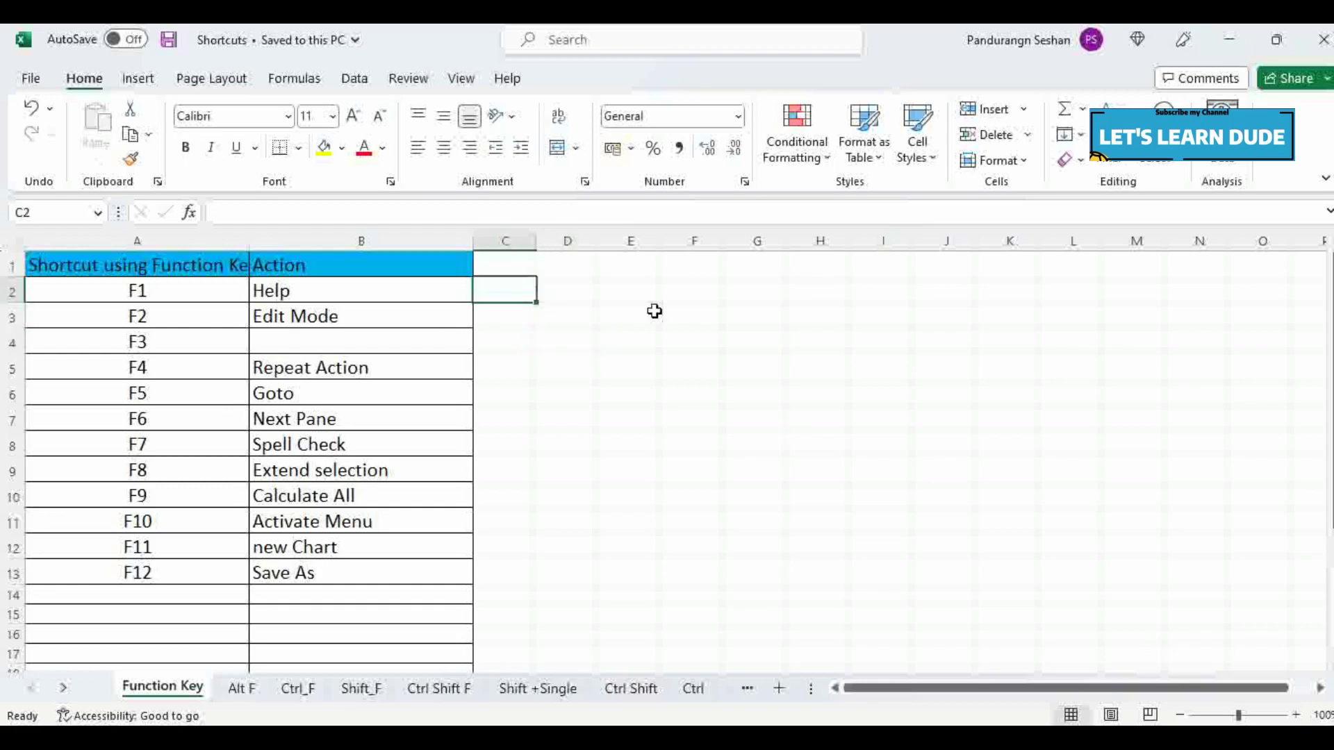
pyautogui.press('F1')
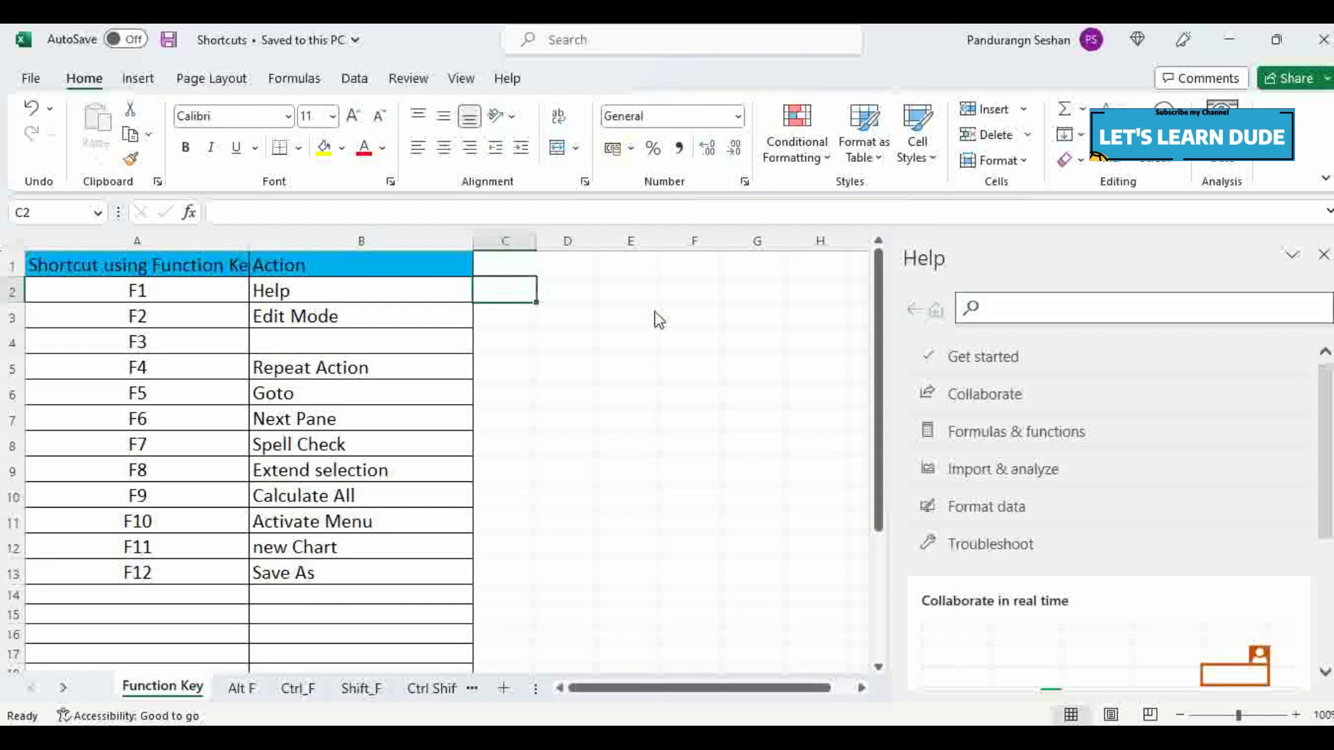
pyautogui.click(1319, 258)
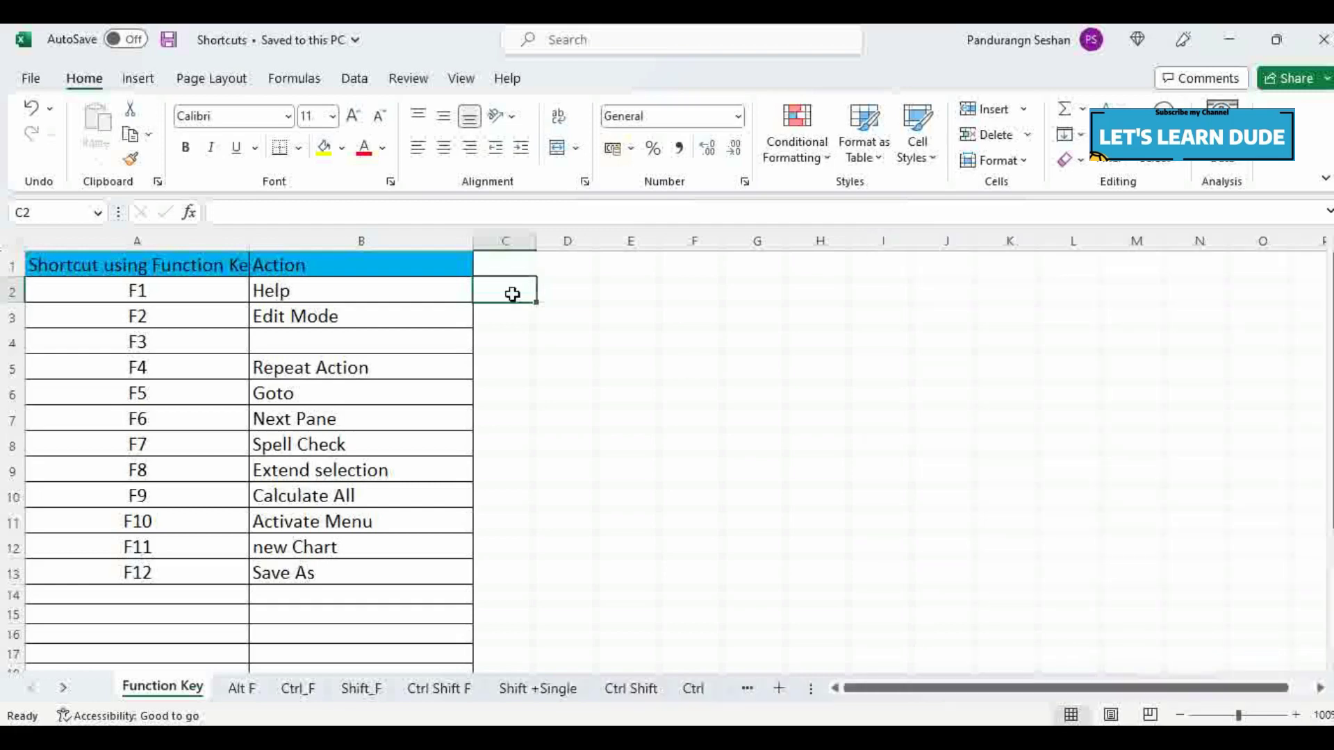
# Step: Type junk text into E3 and discard it with Esc
pyautogui.click(577, 311)
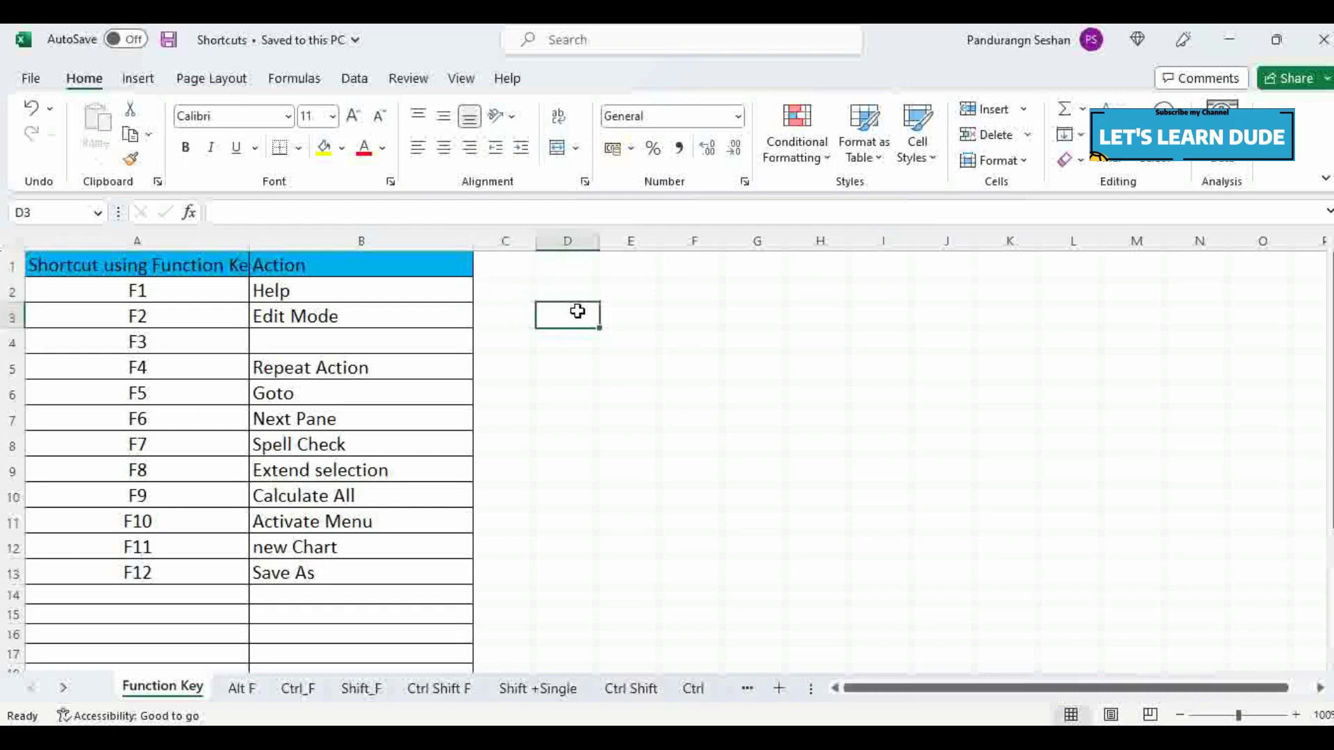
pyautogui.click(652, 316)
pyautogui.write('fdsjndskj')
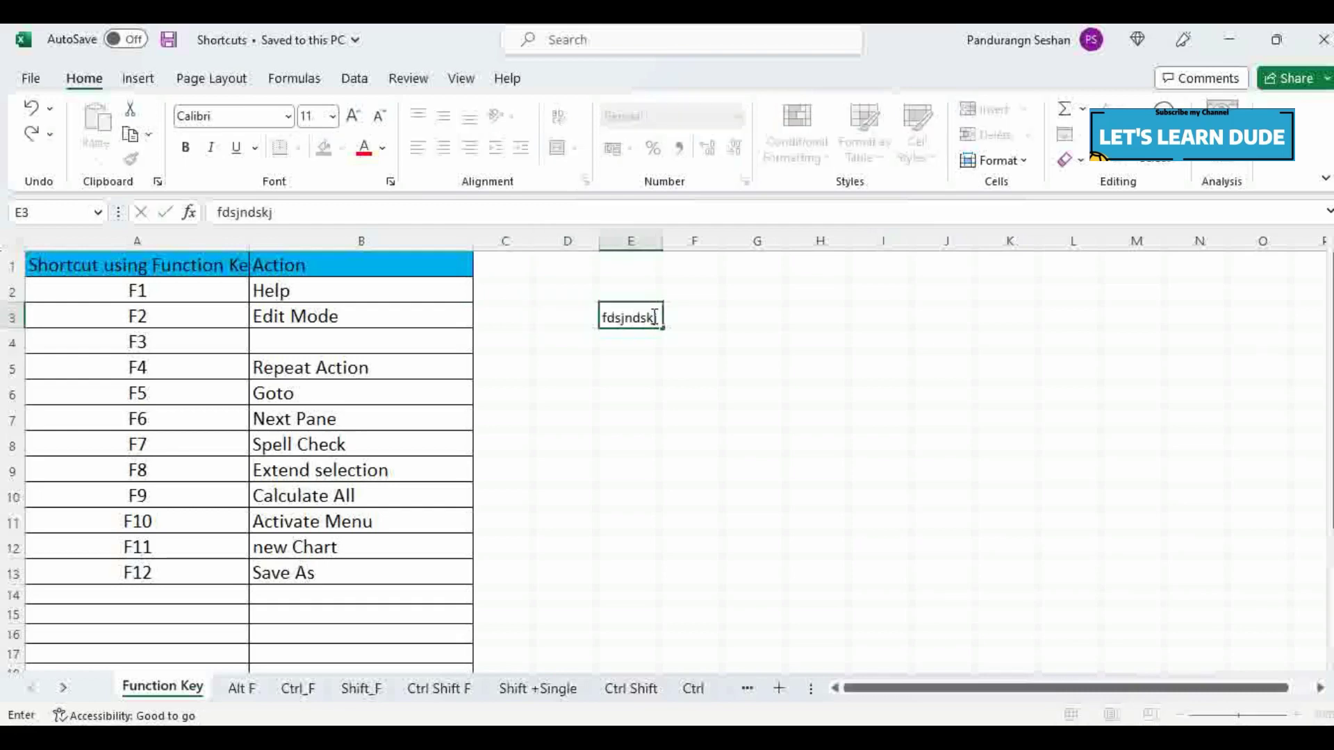
pyautogui.press('Escape')
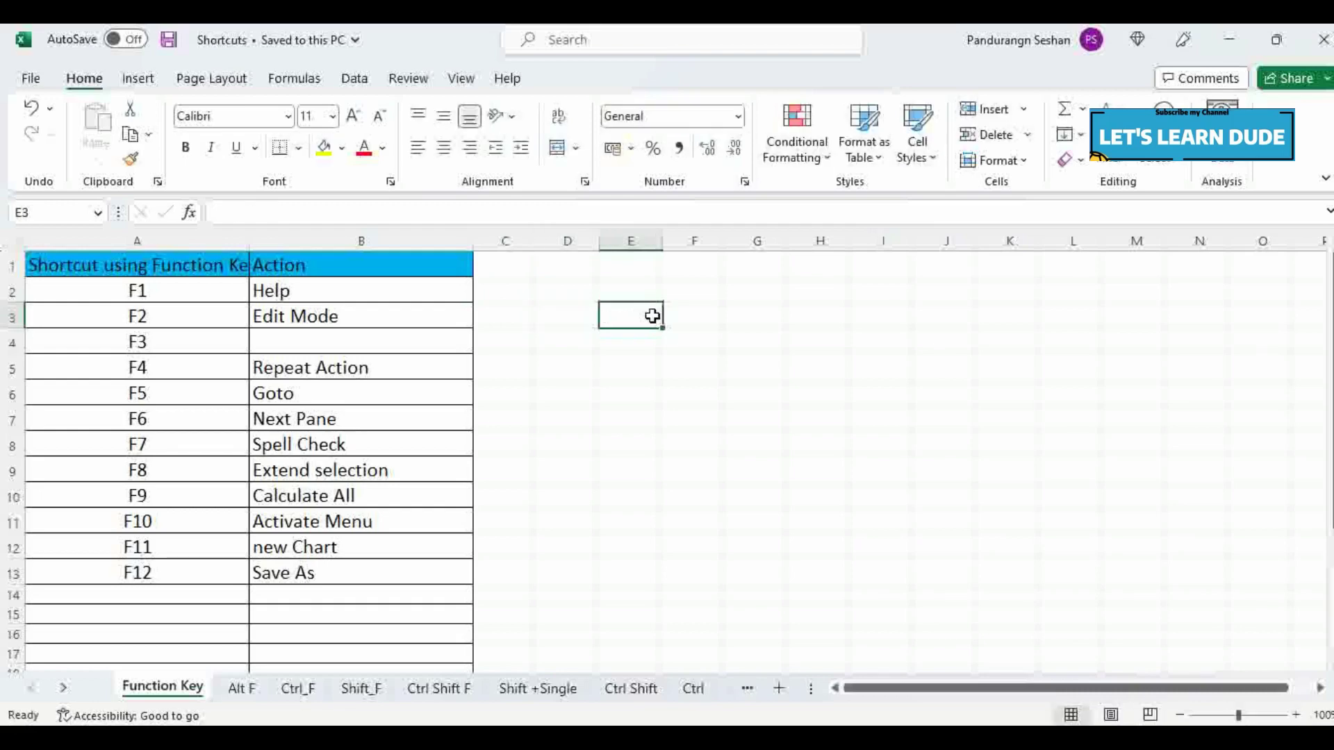
# Step: Copy 'Edit Mode' from B3 into E3 and autofit column E to fit it
pyautogui.click(389, 312)
pyautogui.hotkey('ctrl', 'c')
pyautogui.click(657, 319)
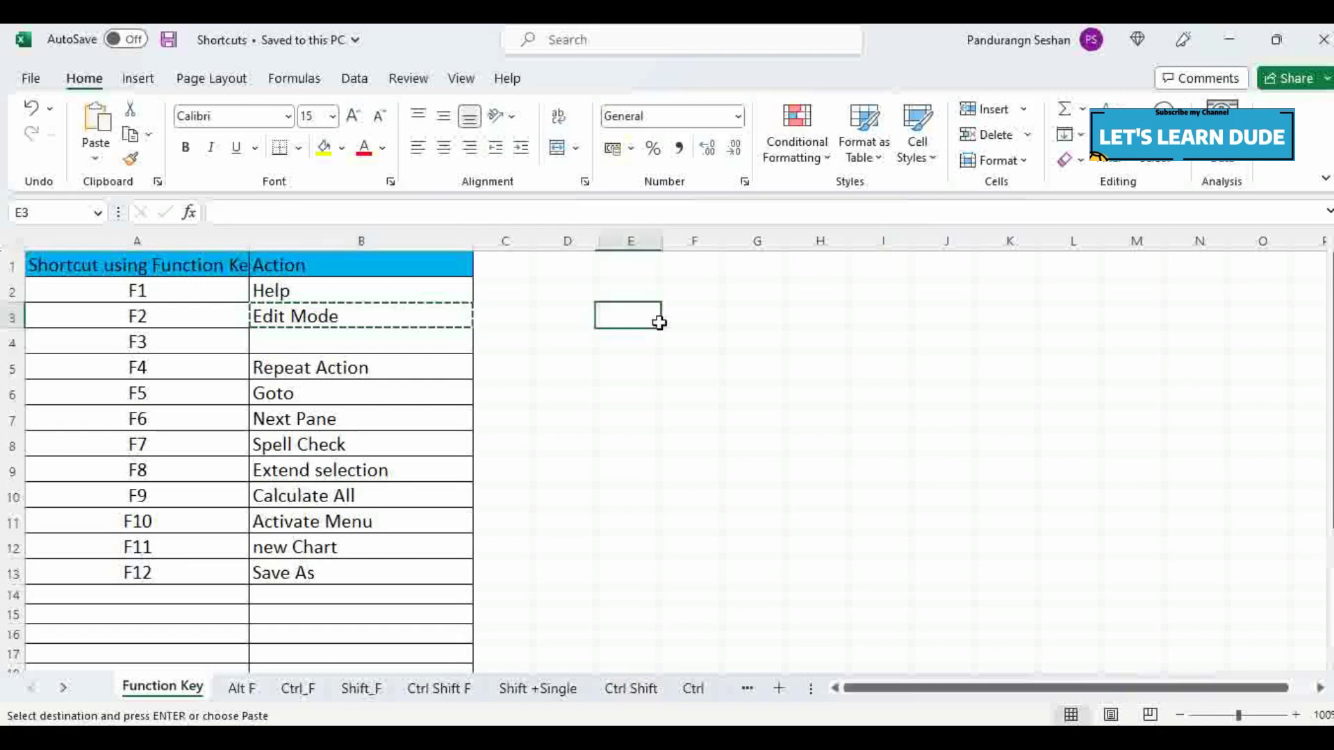
pyautogui.hotkey('ctrl', 'v')
pyautogui.doubleClick(662, 241)
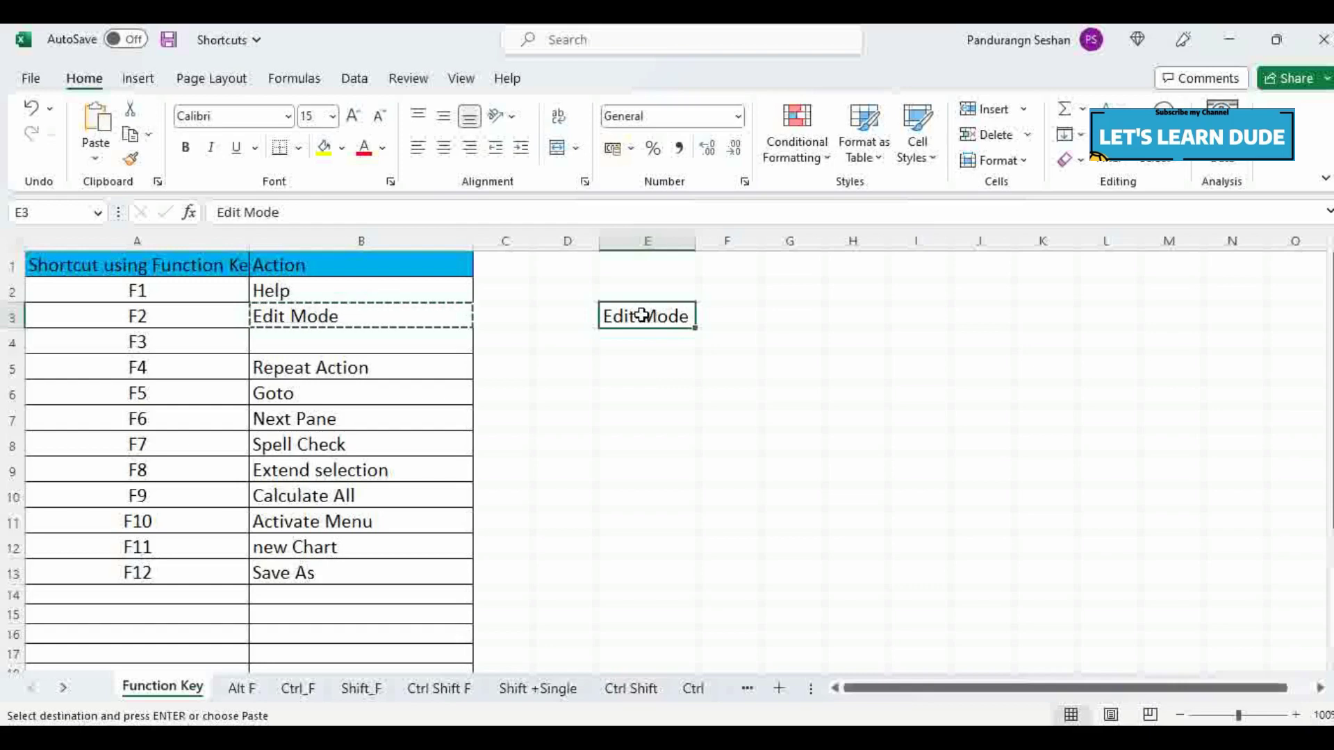
# Step: Edit E3 in place with F2, inserting 'and' before 'Mode' to read 'Edit and Mode'
pyautogui.doubleClick(642, 314)
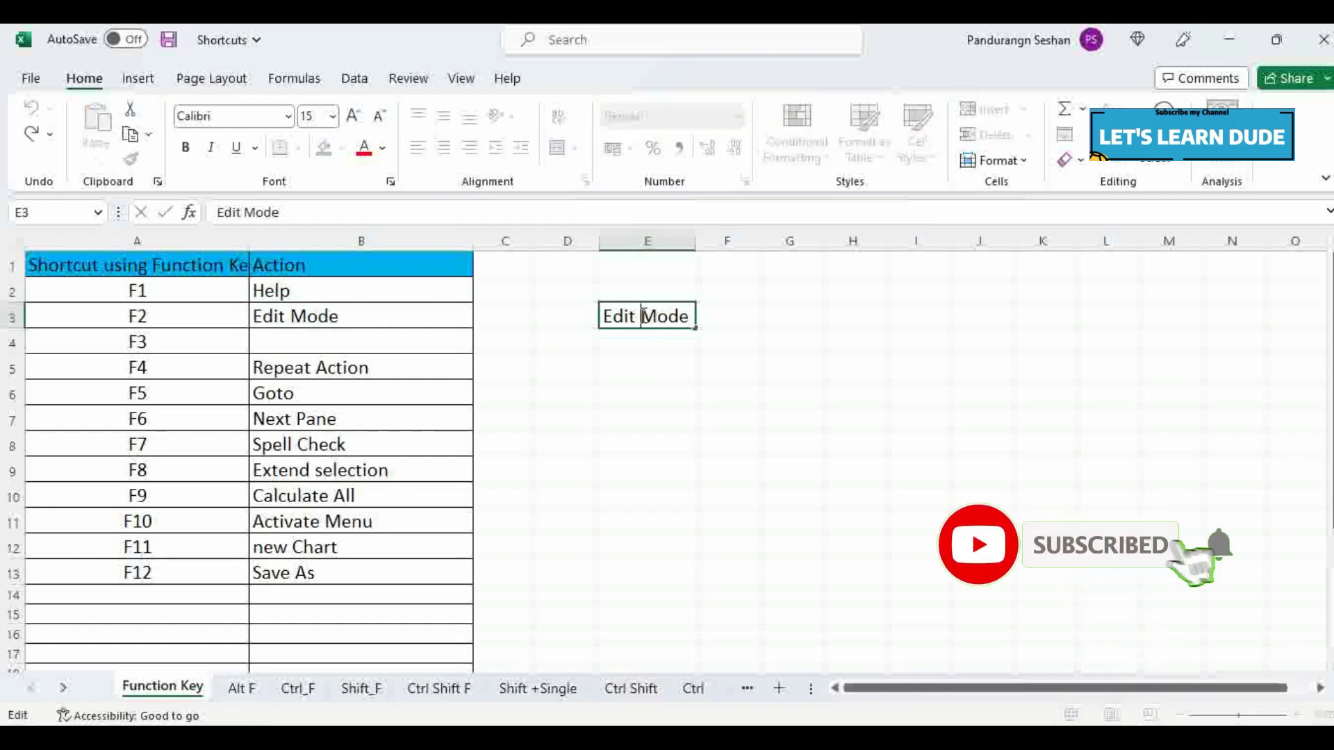
pyautogui.press('Escape')
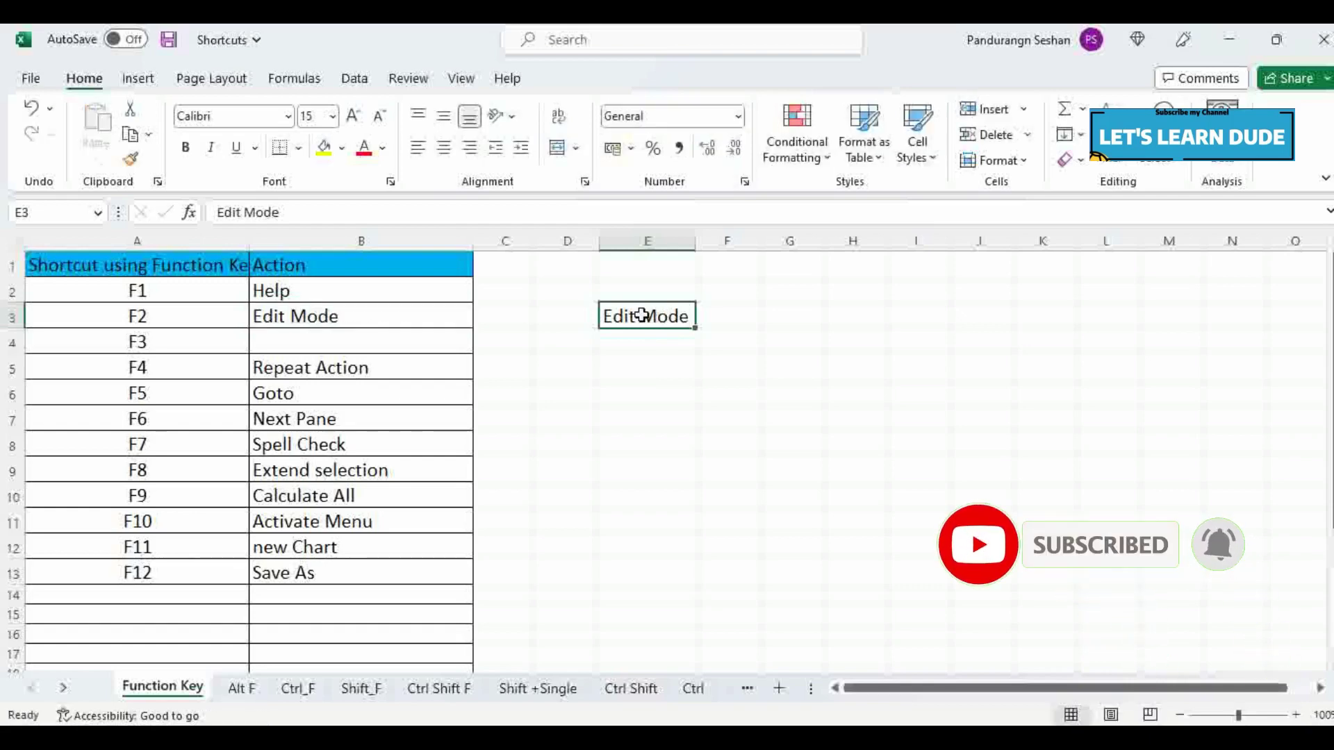
pyautogui.press('F2')
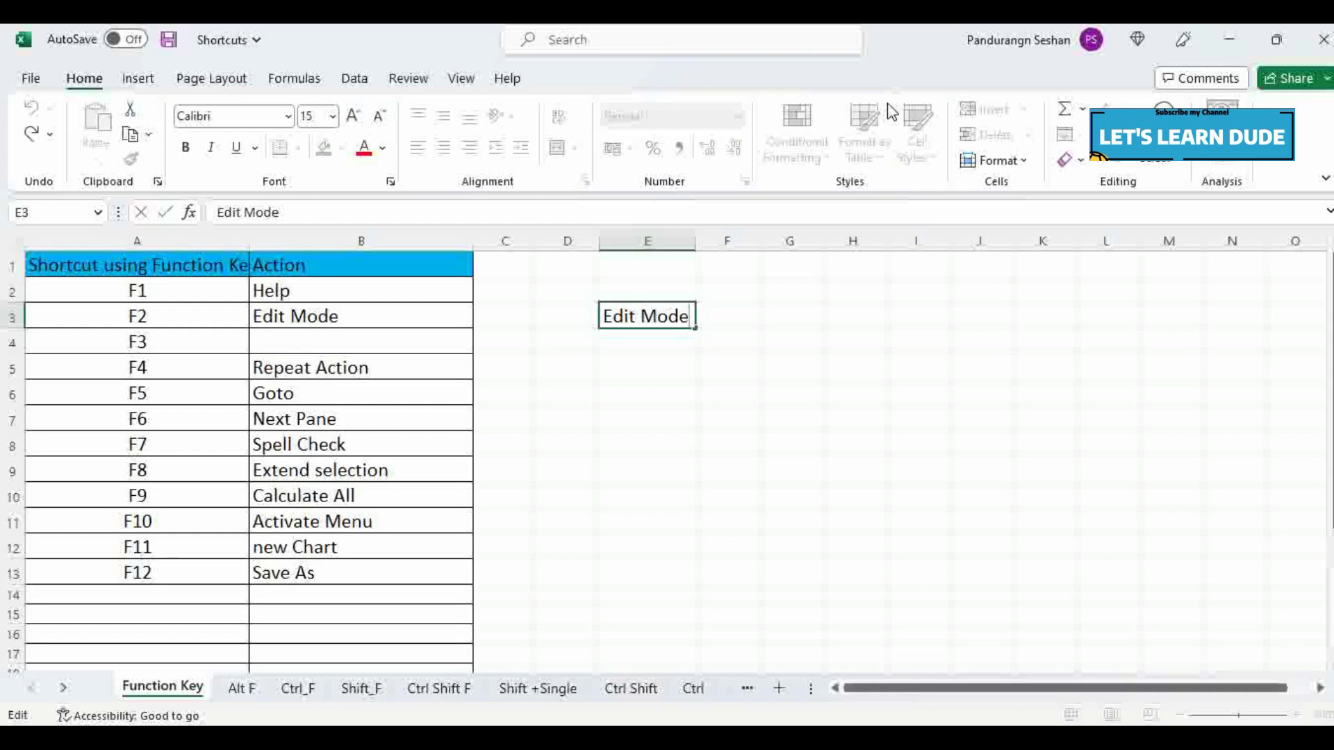
pyautogui.press('Left')
pyautogui.press('Left')
pyautogui.press('Left')
pyautogui.press('Left')
pyautogui.write('and')
pyautogui.press('Return')
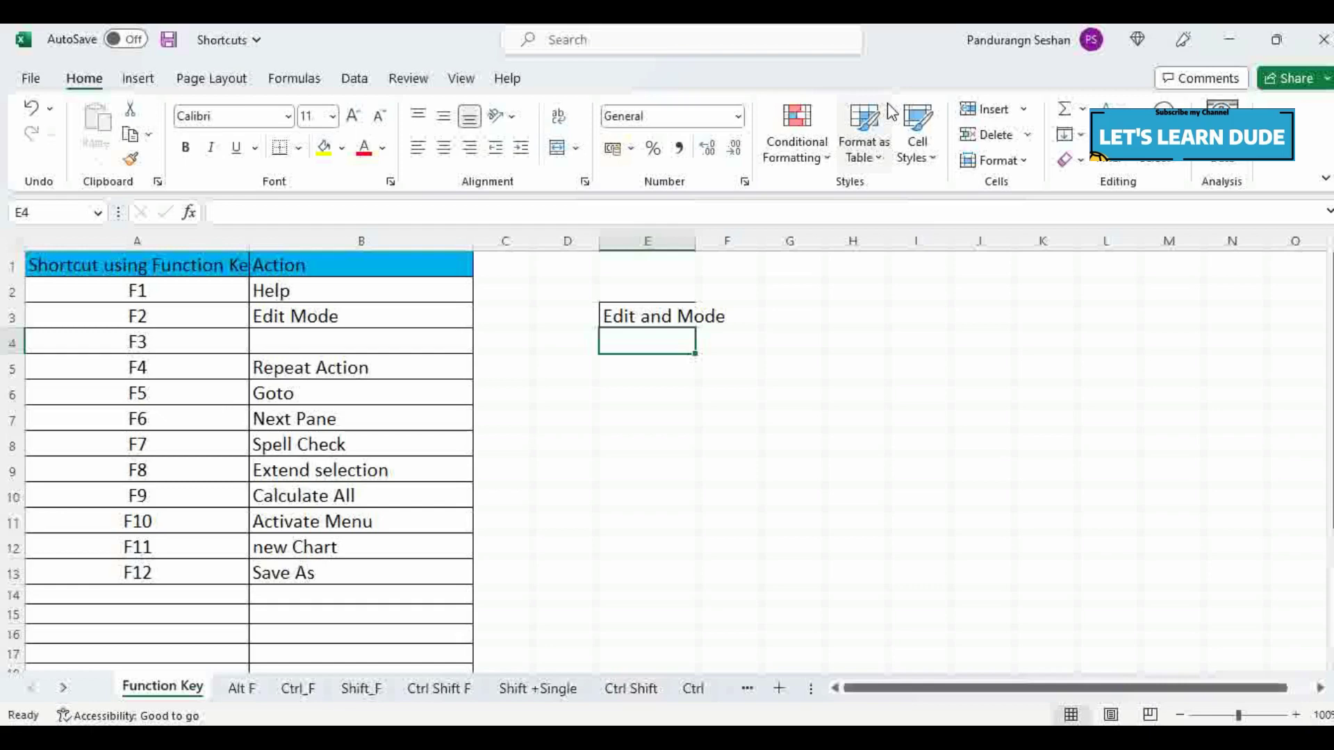
# Step: Copy 'Edit and Mode' from E3 and paste it into E5 and E7
pyautogui.press('Up')
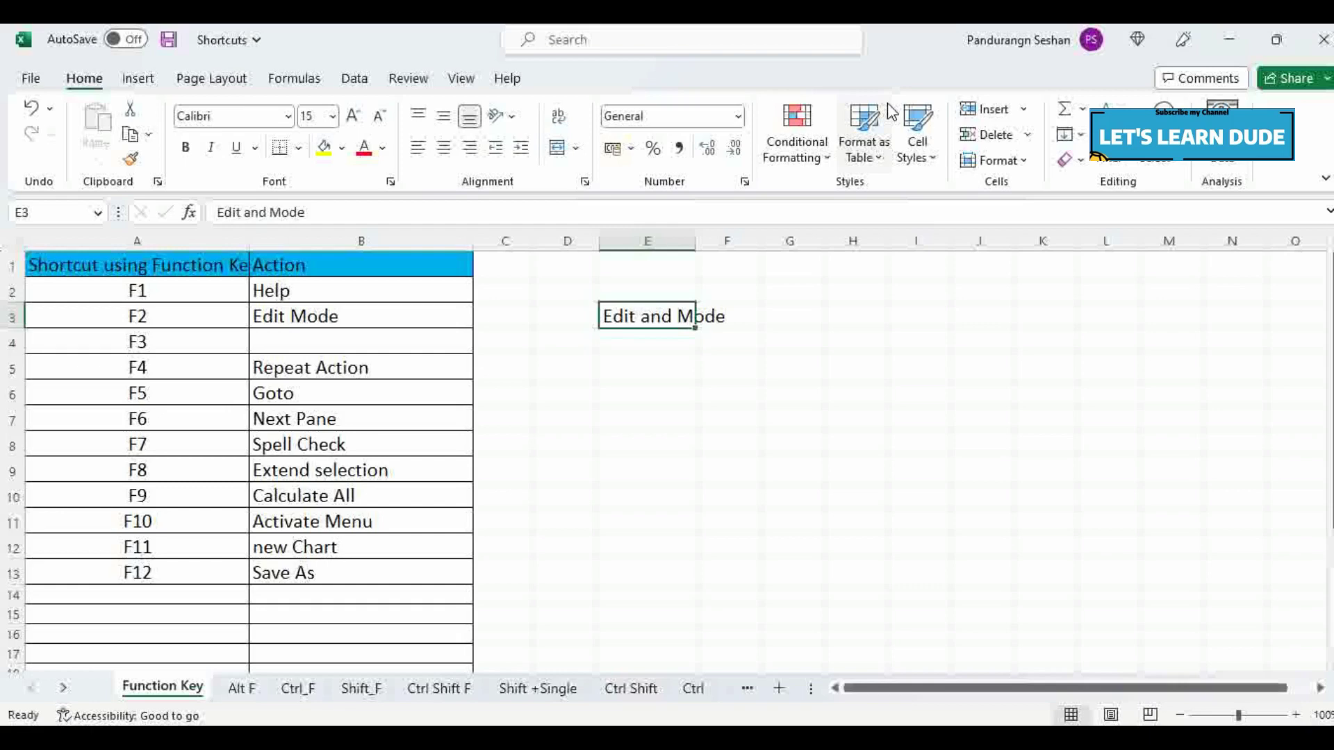
pyautogui.hotkey('ctrl', 'c')
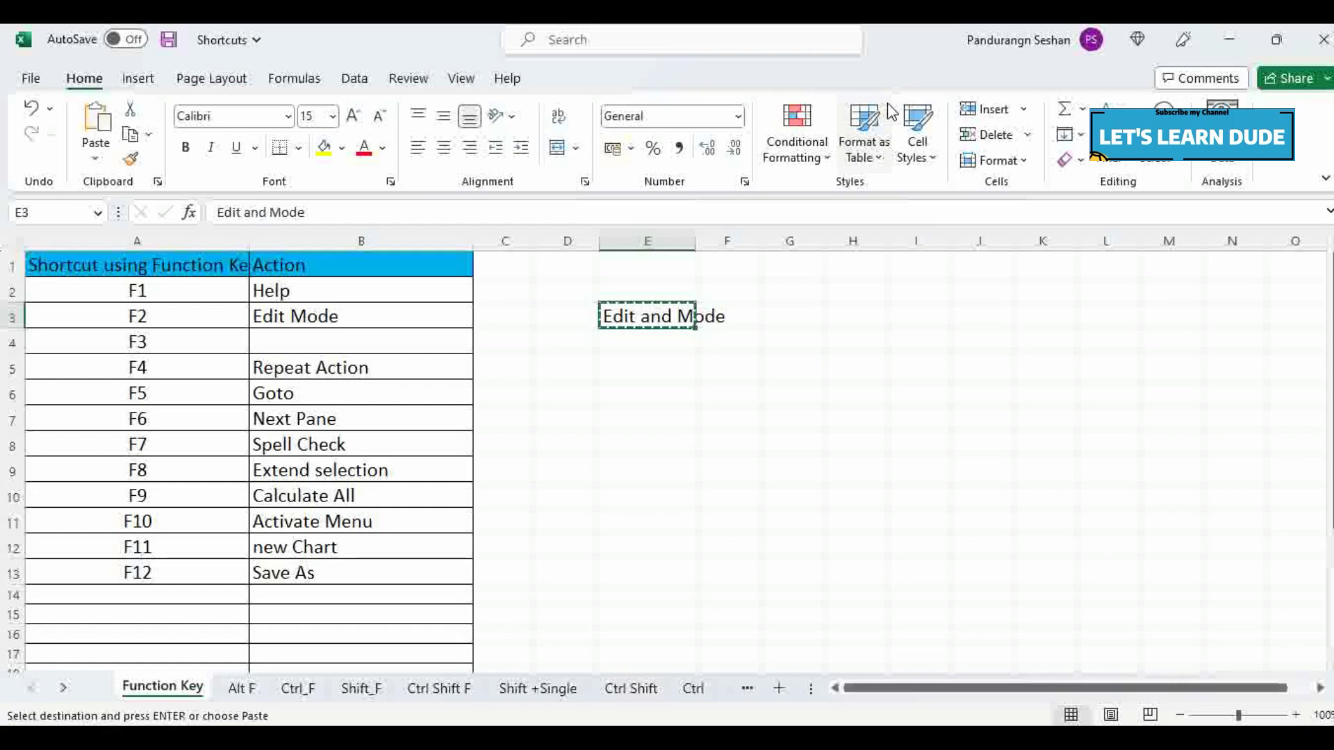
pyautogui.press('Down')
pyautogui.press('Down')
pyautogui.hotkey('ctrl', 'v')
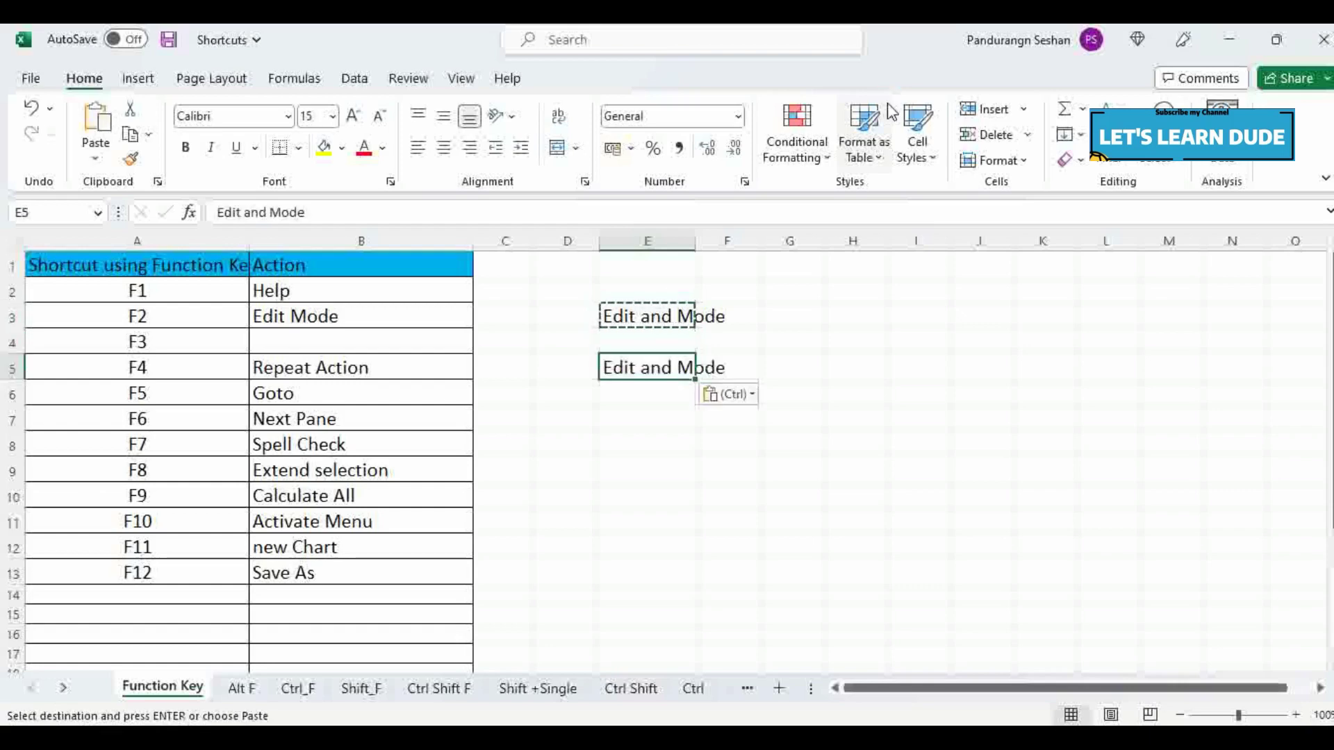
pyautogui.press('Down')
pyautogui.press('Down')
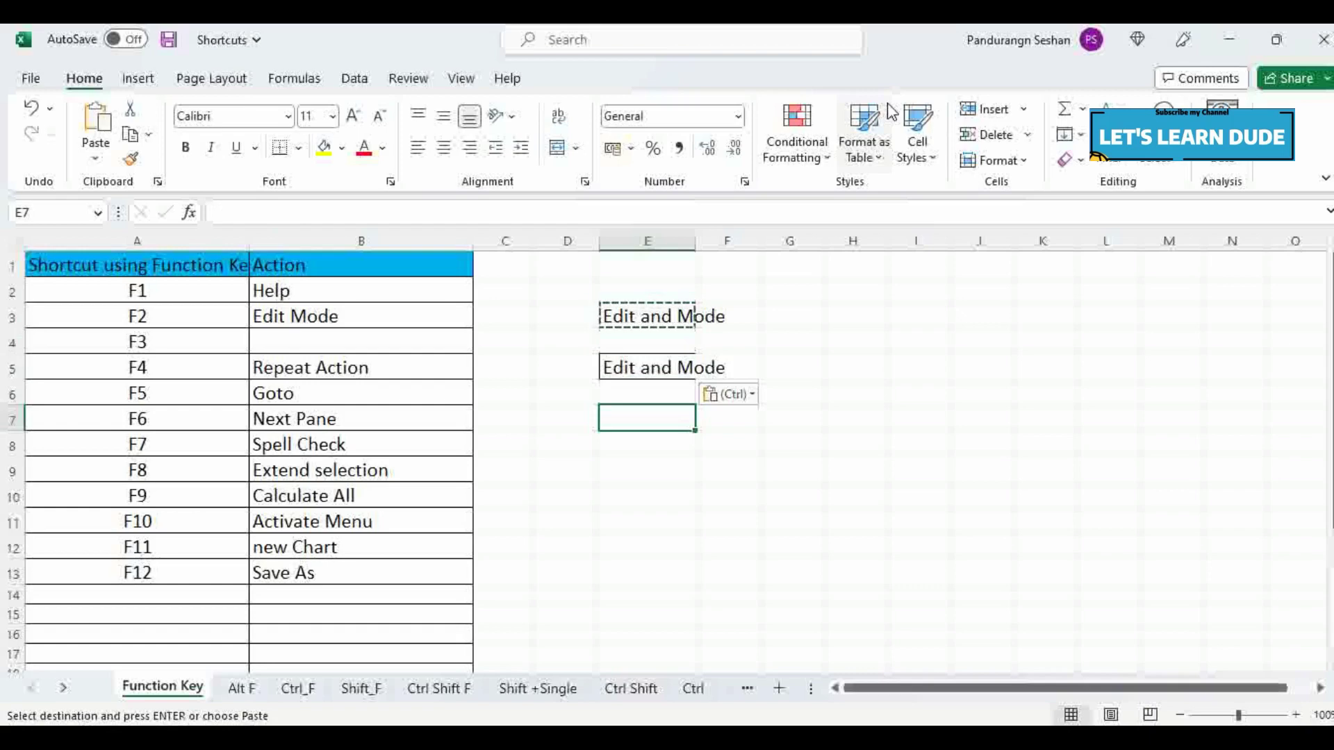
pyautogui.hotkey('ctrl', 'v')
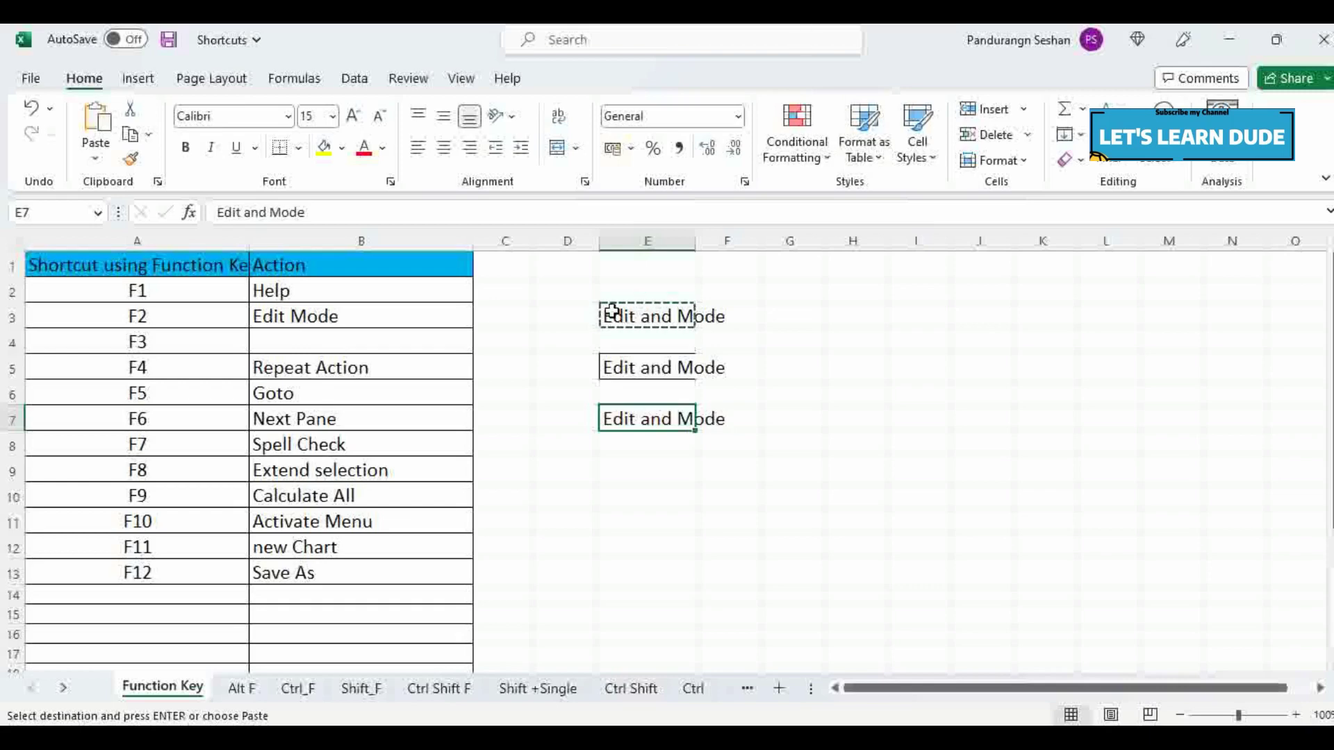
pyautogui.click(533, 358)
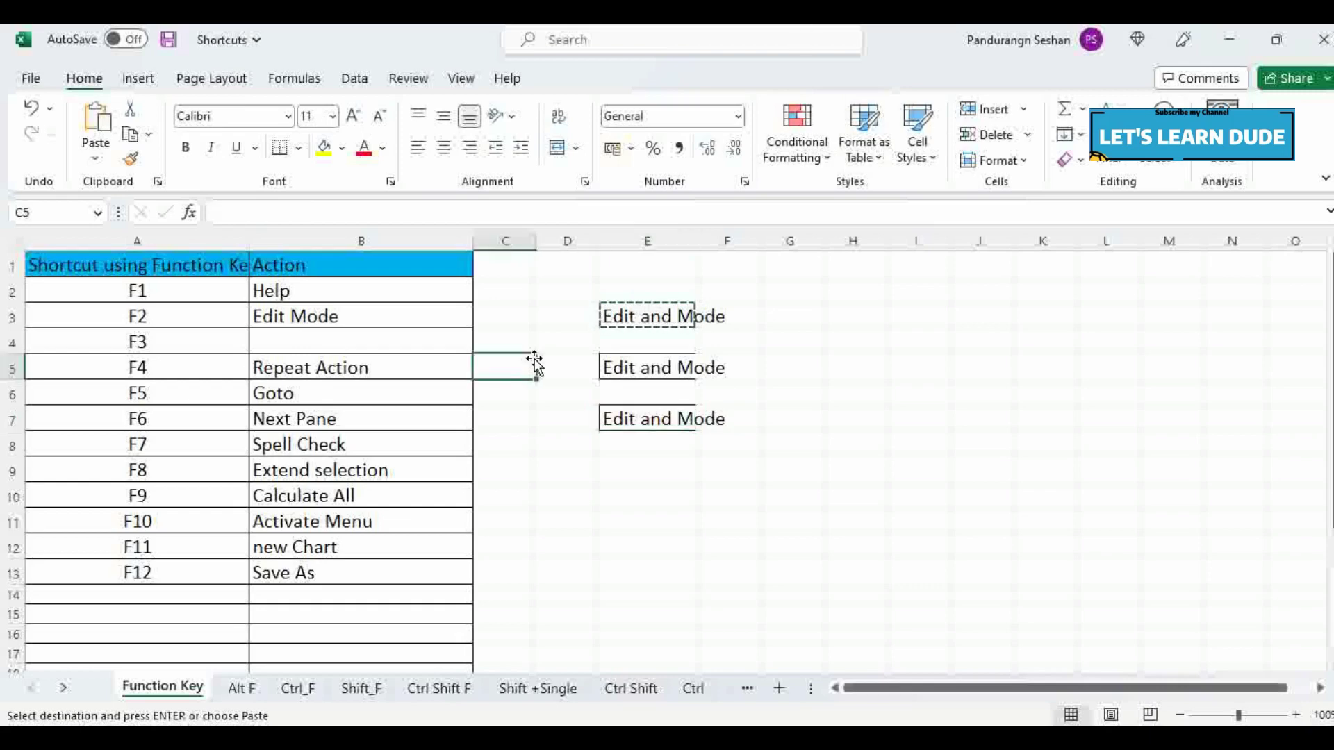
pyautogui.click(549, 347)
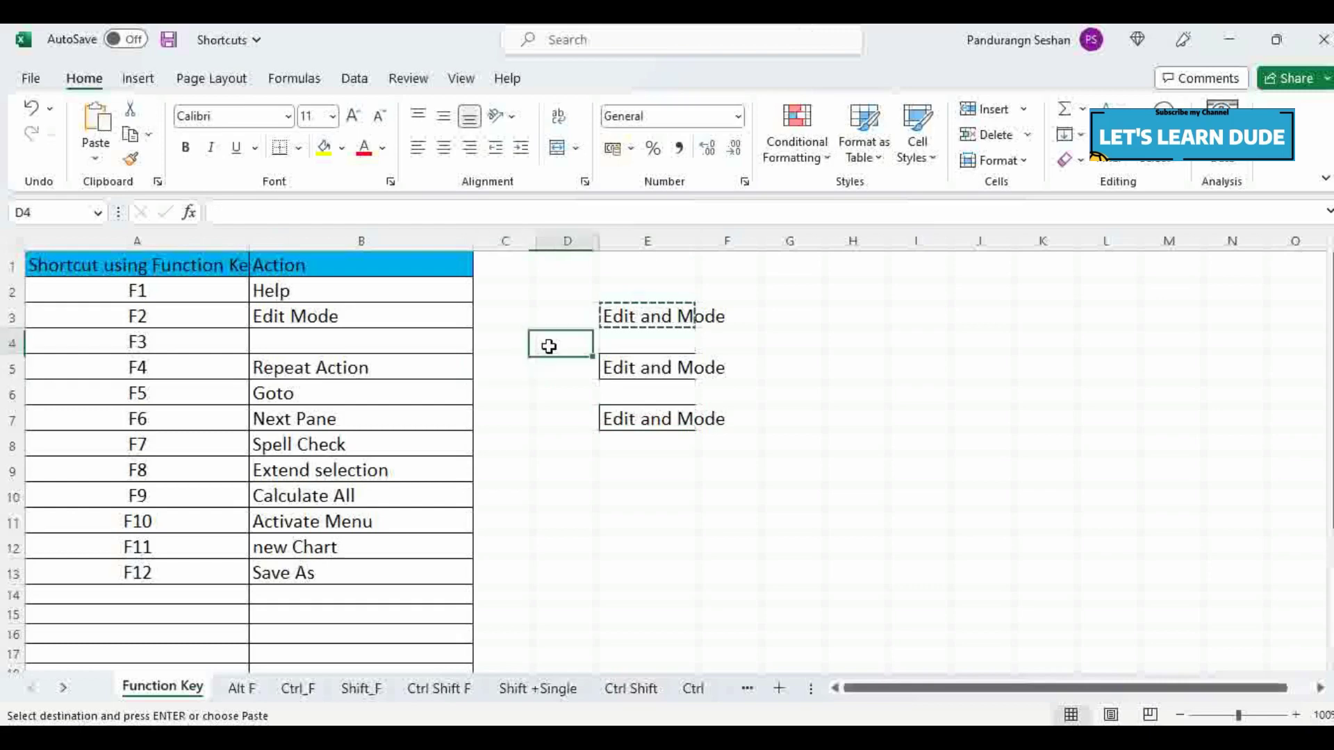
# Step: Cancel the pending copy, then use Go To (F5) to jump to cell H10
pyautogui.press('Escape')
pyautogui.press('Up')
pyautogui.press('F5')
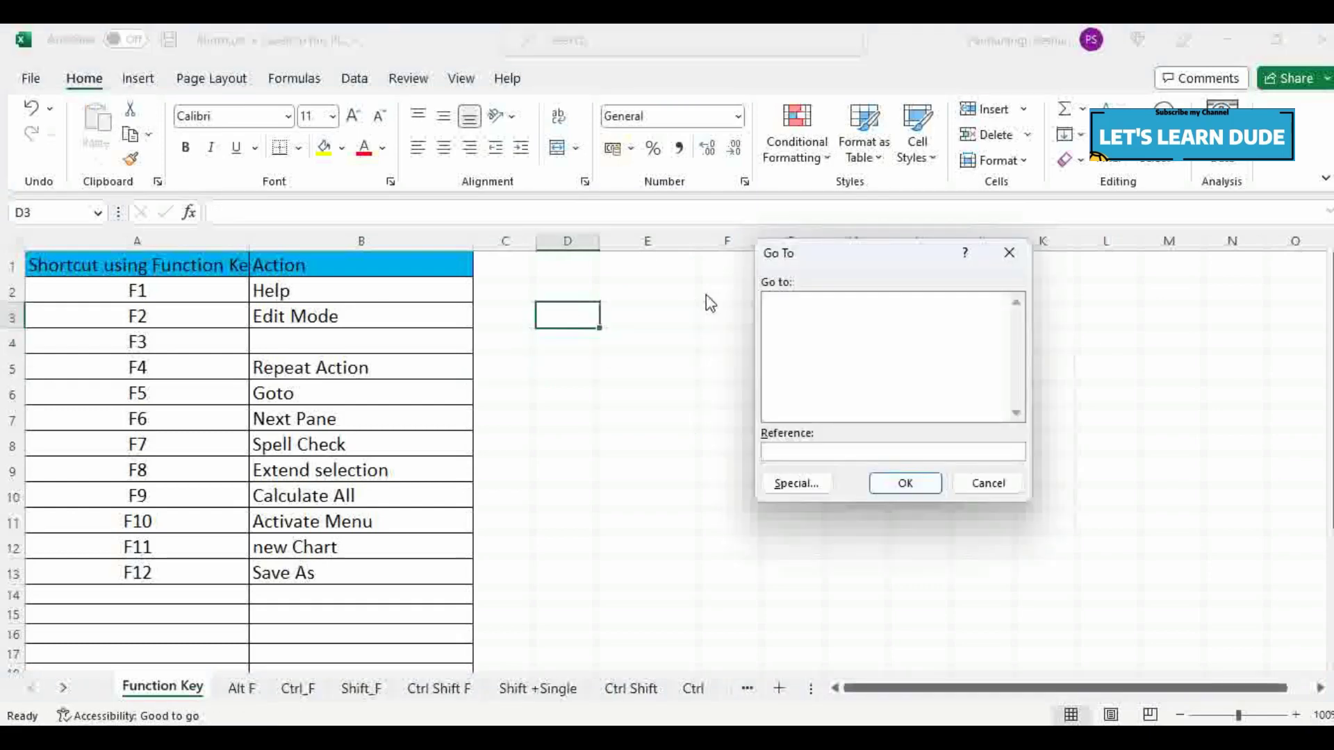
pyautogui.moveTo(873, 262); pyautogui.dragTo(617, 274)
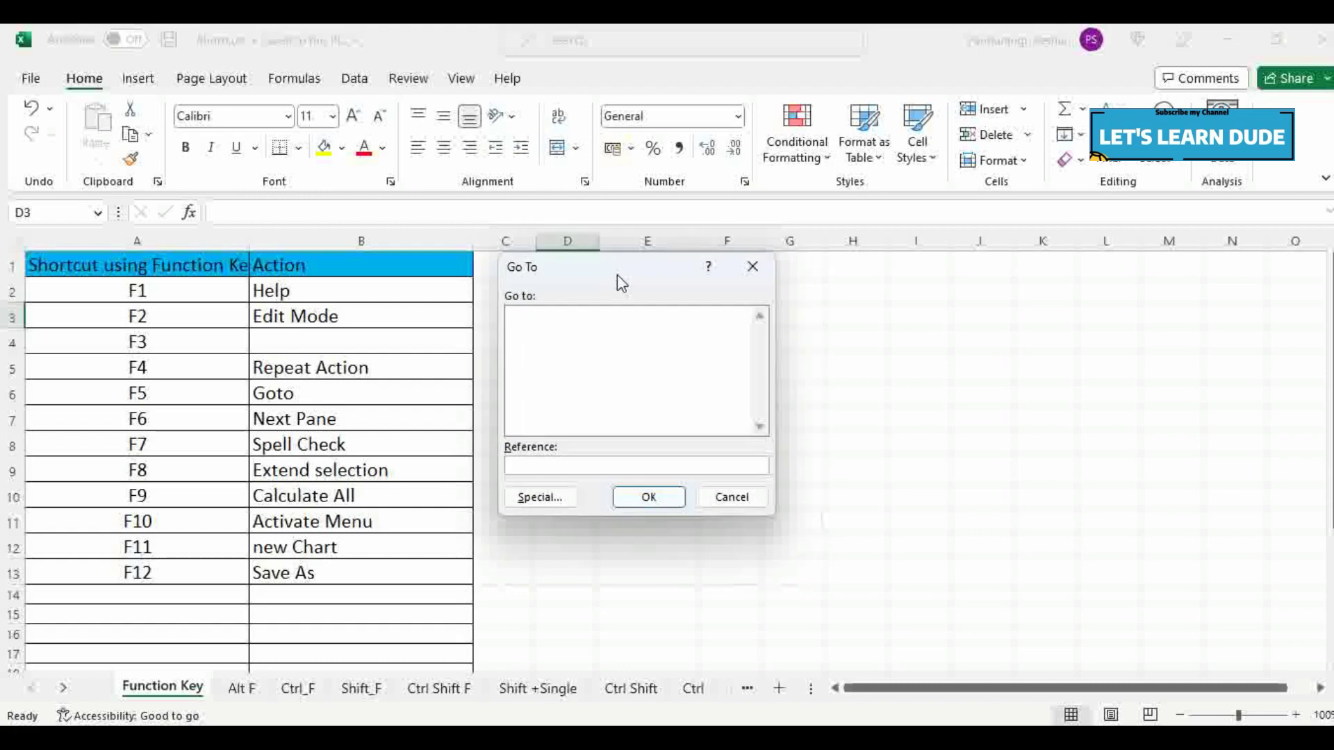
pyautogui.click(563, 331)
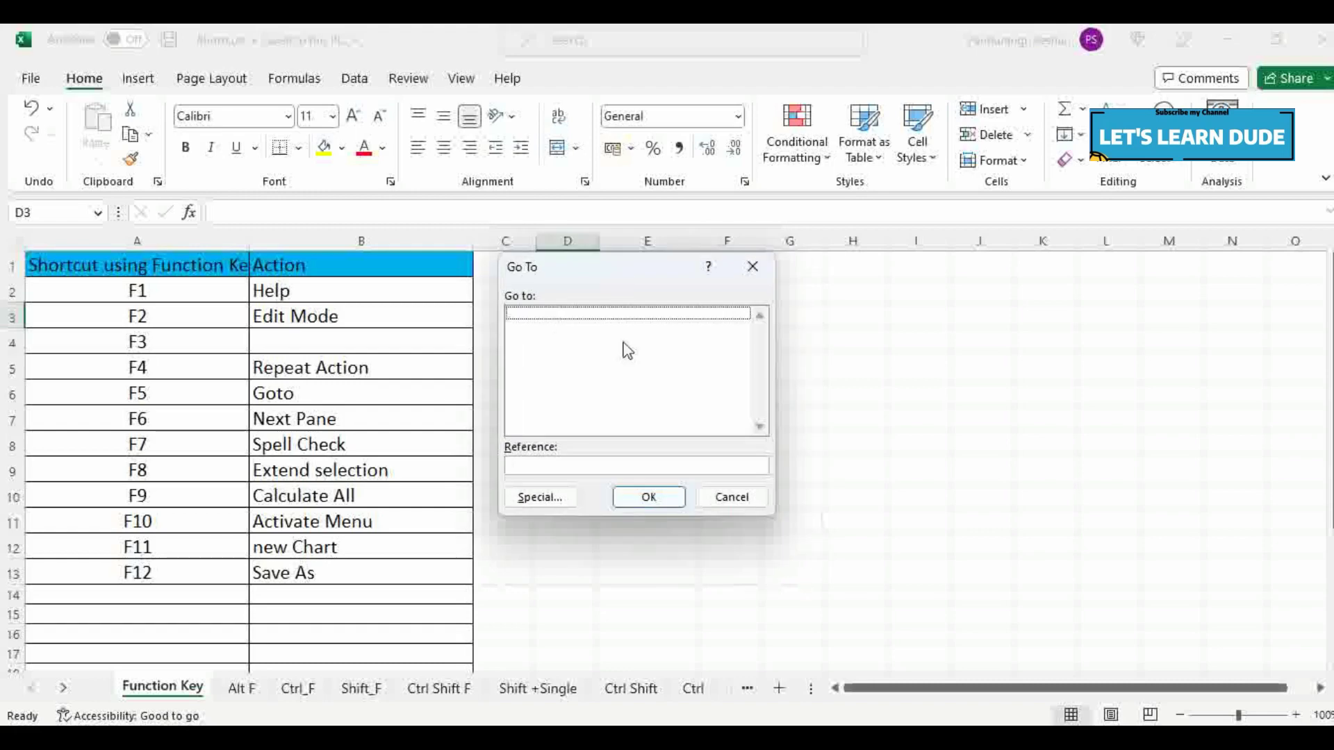
pyautogui.click(550, 464)
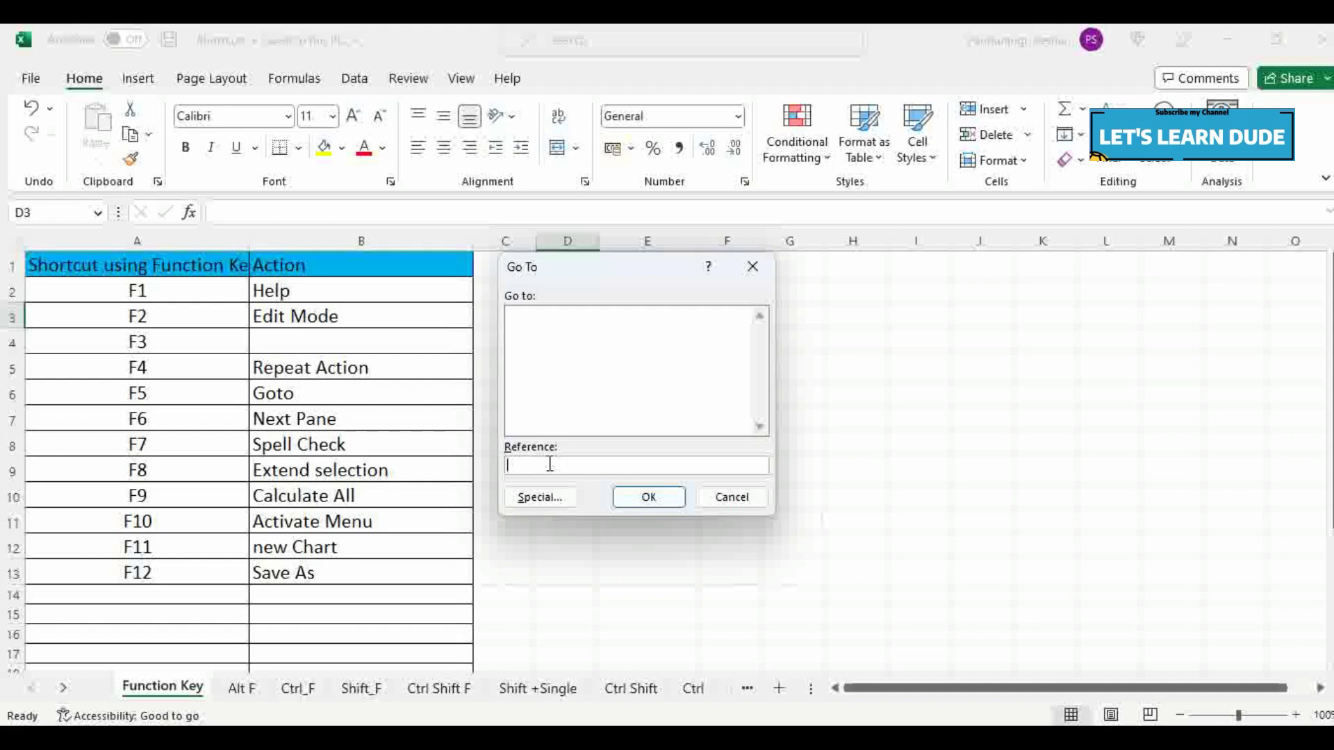
pyautogui.write('H10')
pyautogui.click(653, 502)
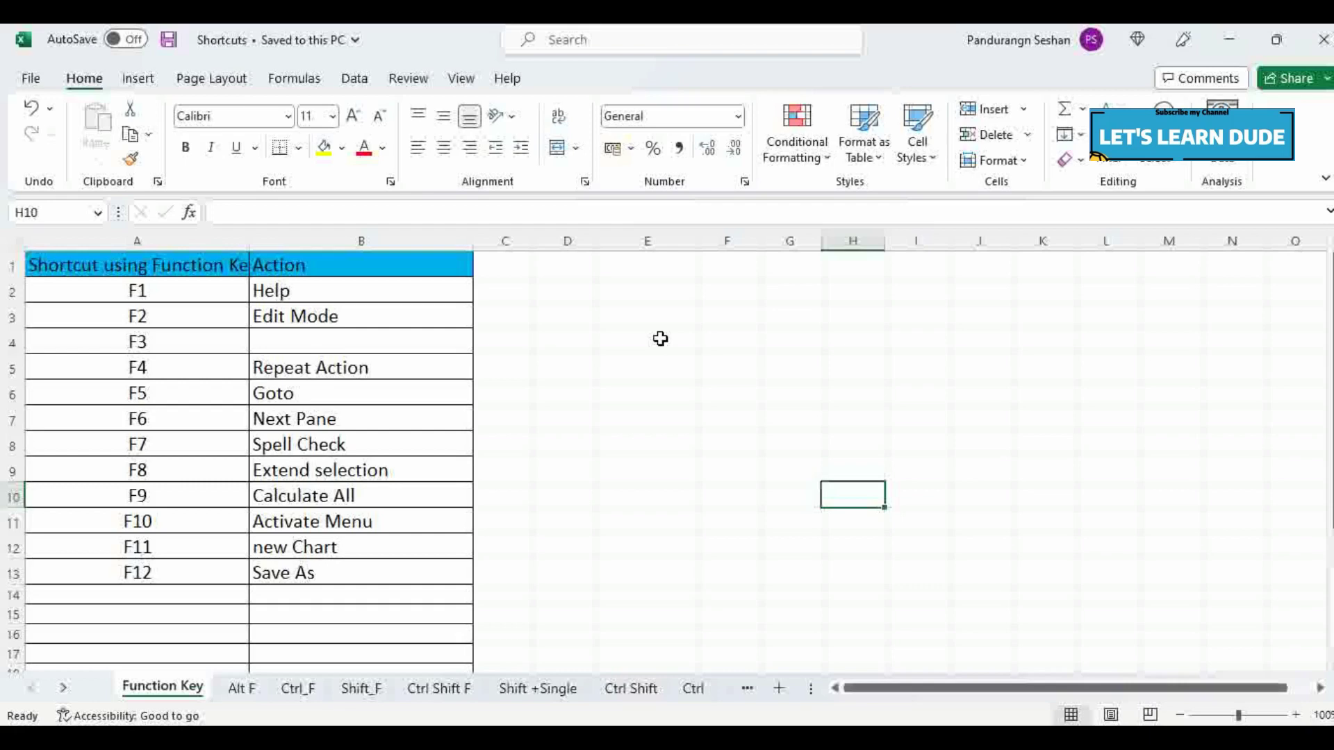
pyautogui.press('F6')
pyautogui.press('F6')
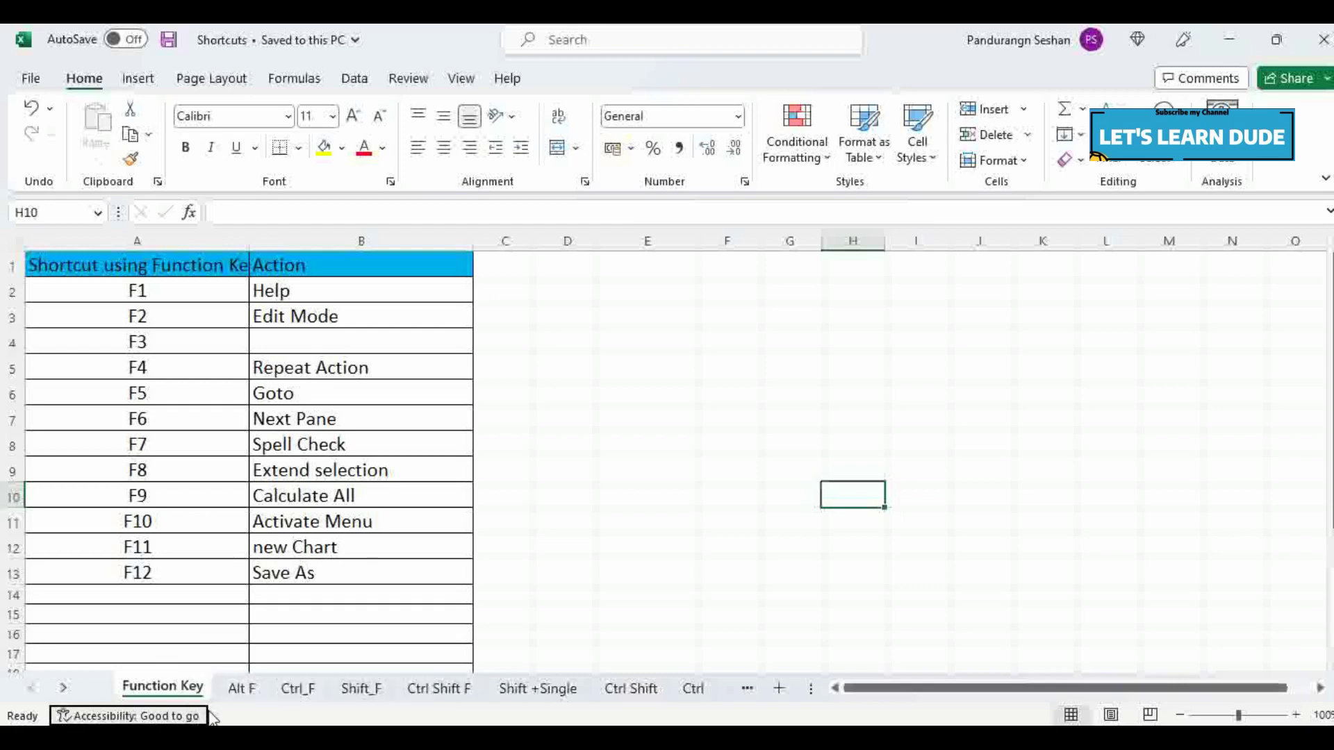
pyautogui.press('F10')
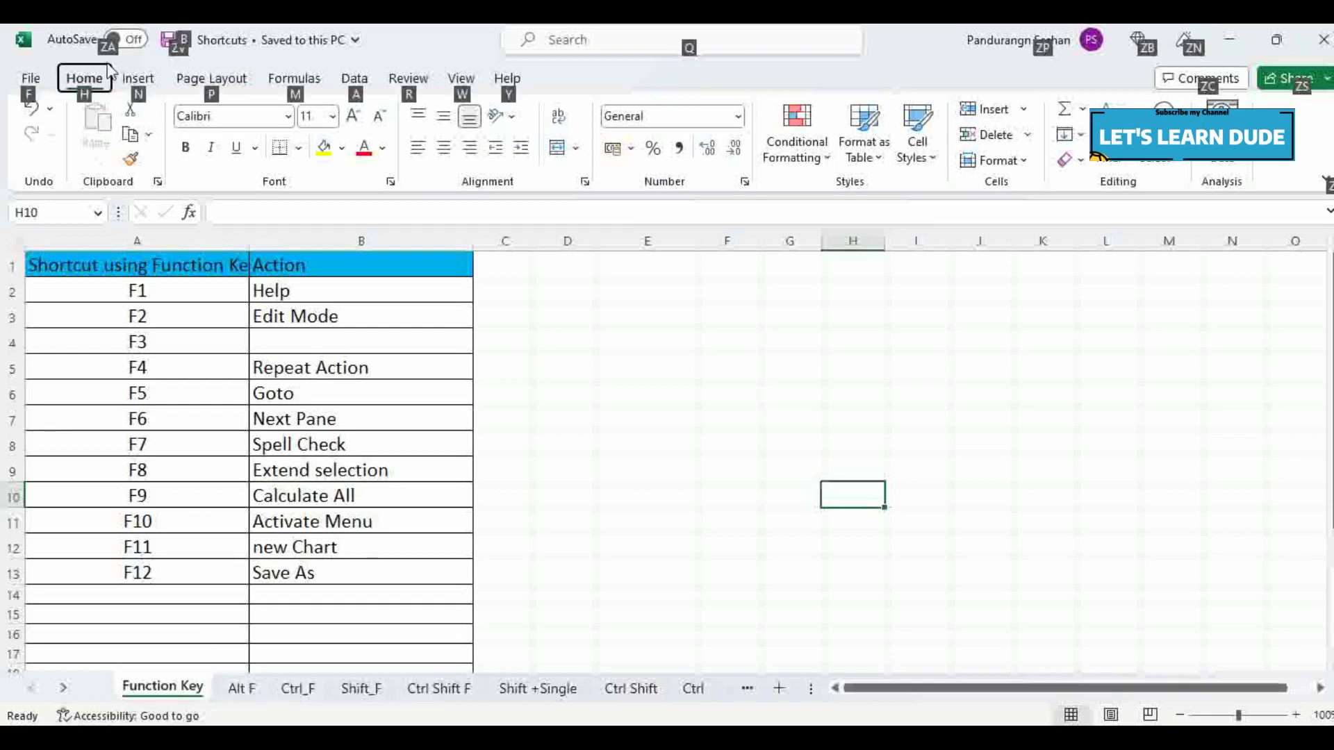
pyautogui.press('Escape')
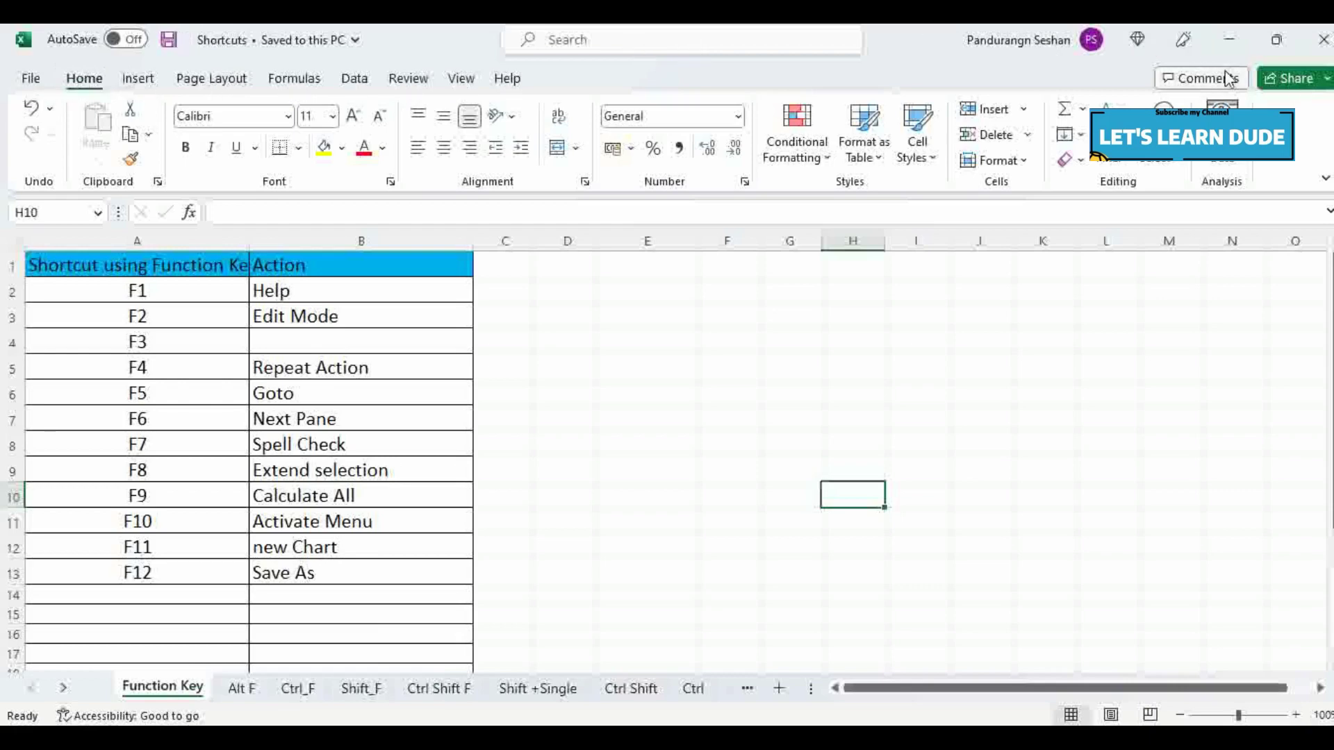
pyautogui.press('F6')
pyautogui.press('F6')
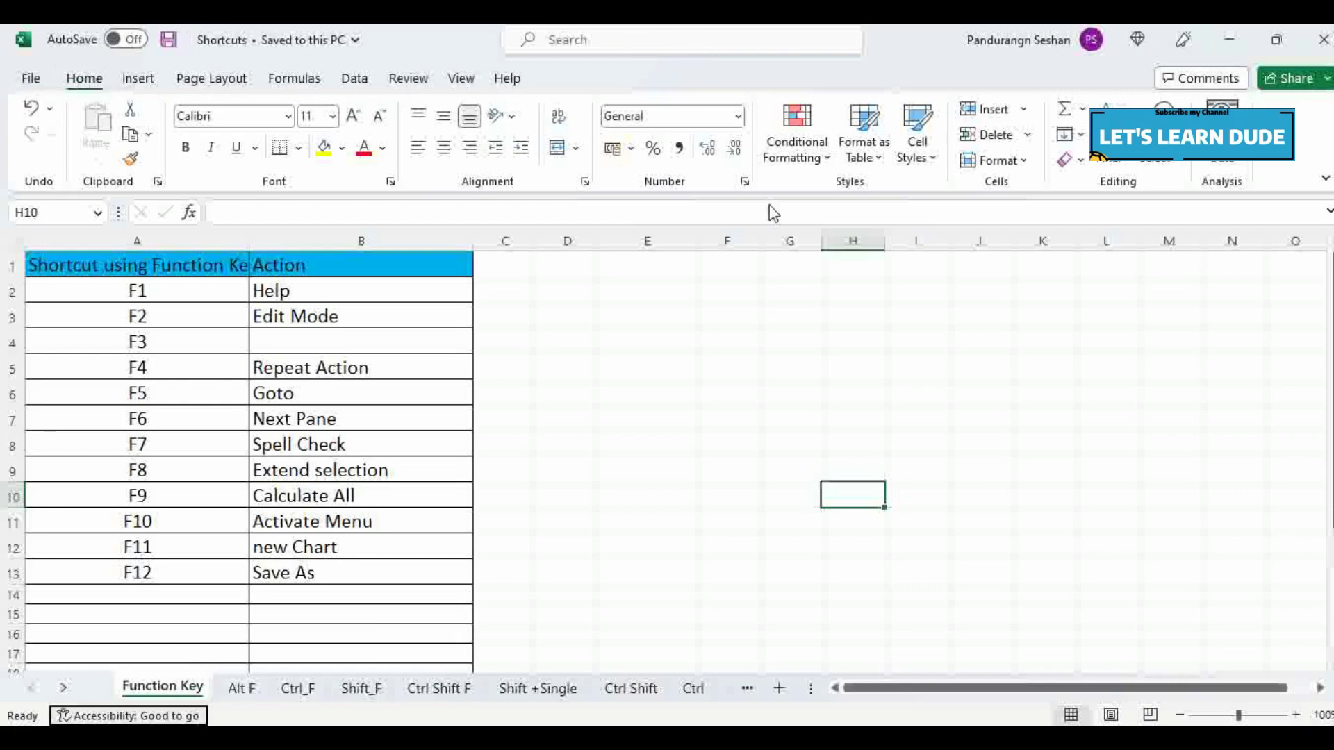
pyautogui.press('F6')
pyautogui.press('F6')
pyautogui.press('F6')
pyautogui.press('F6')
pyautogui.moveTo(148, 281); pyautogui.dragTo(451, 444)
pyautogui.click(587, 498)
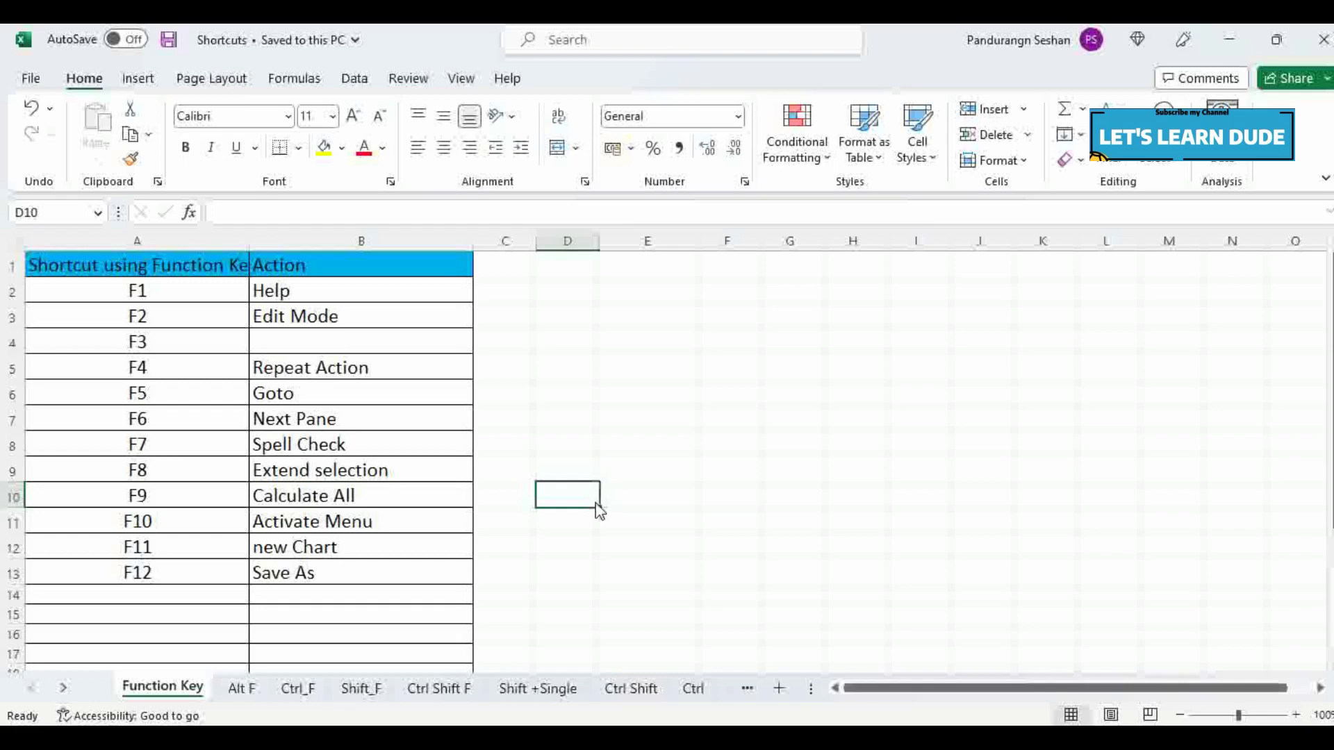
pyautogui.press('F7')
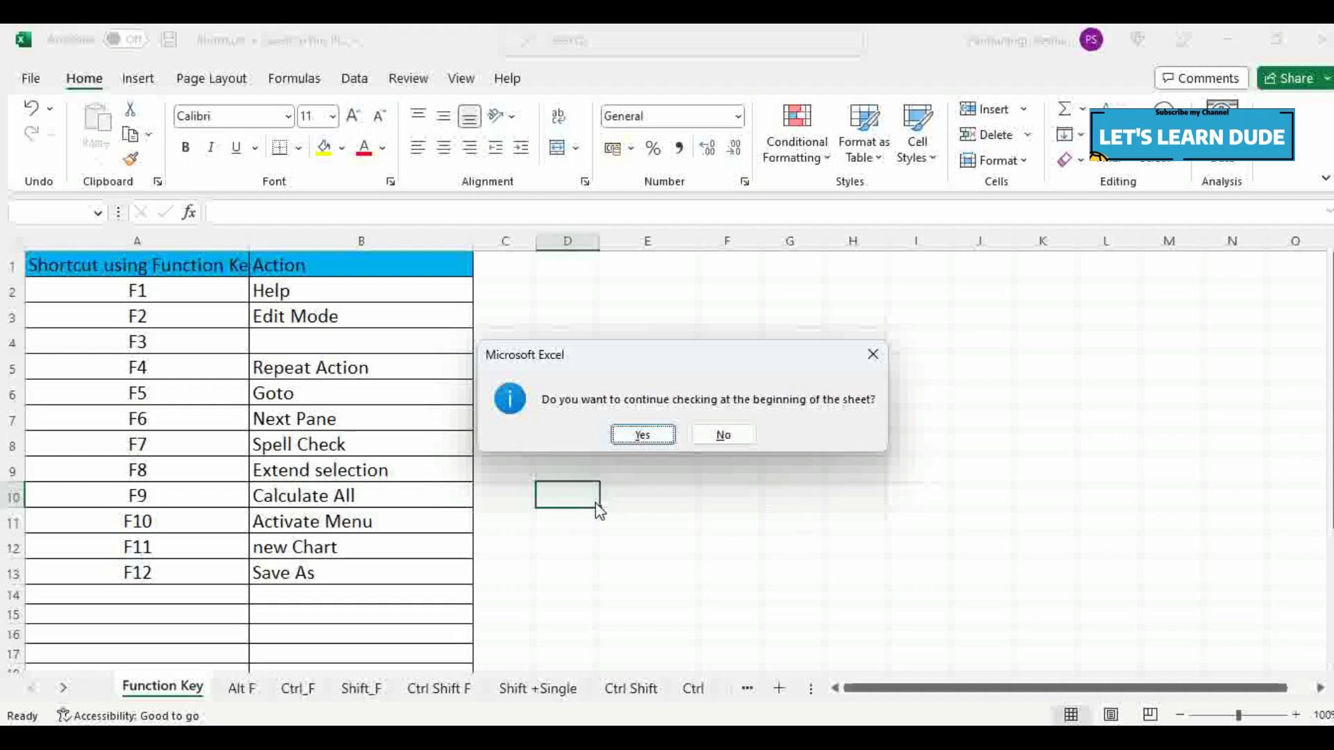
pyautogui.click(719, 437)
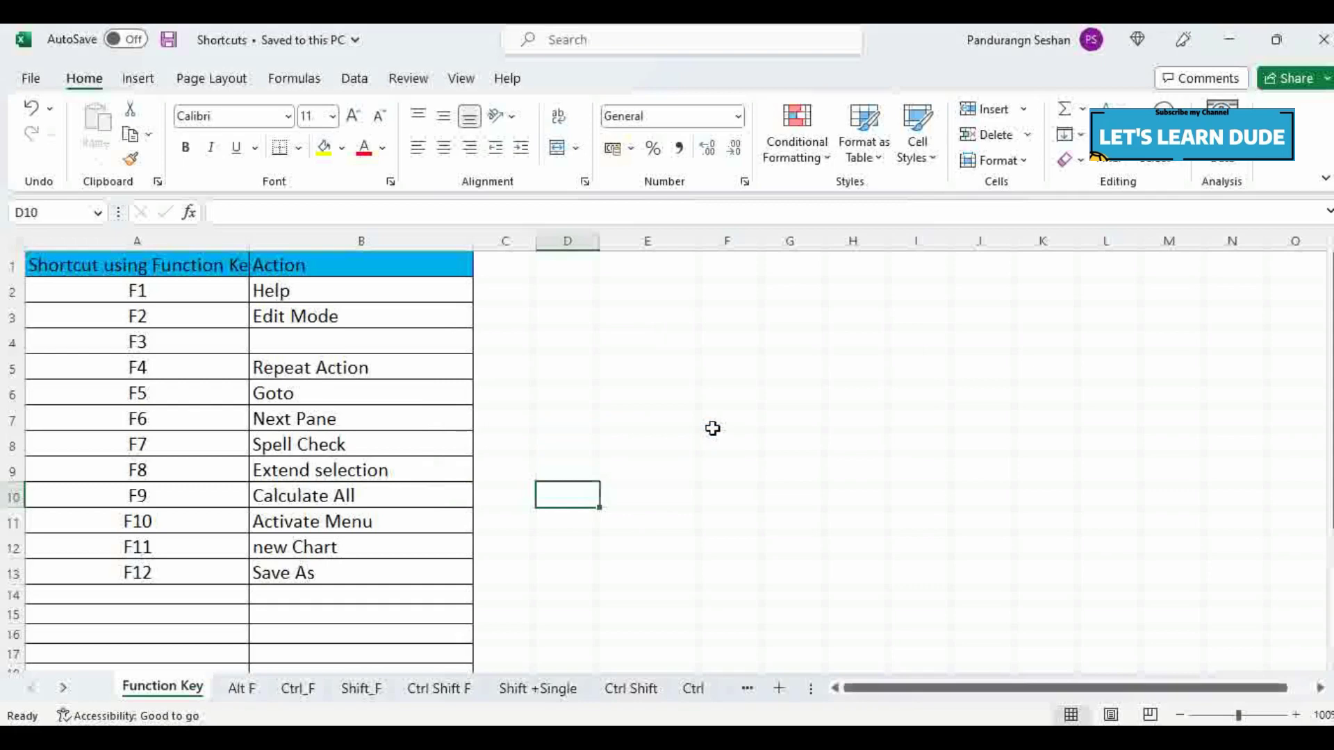
pyautogui.press('F7')
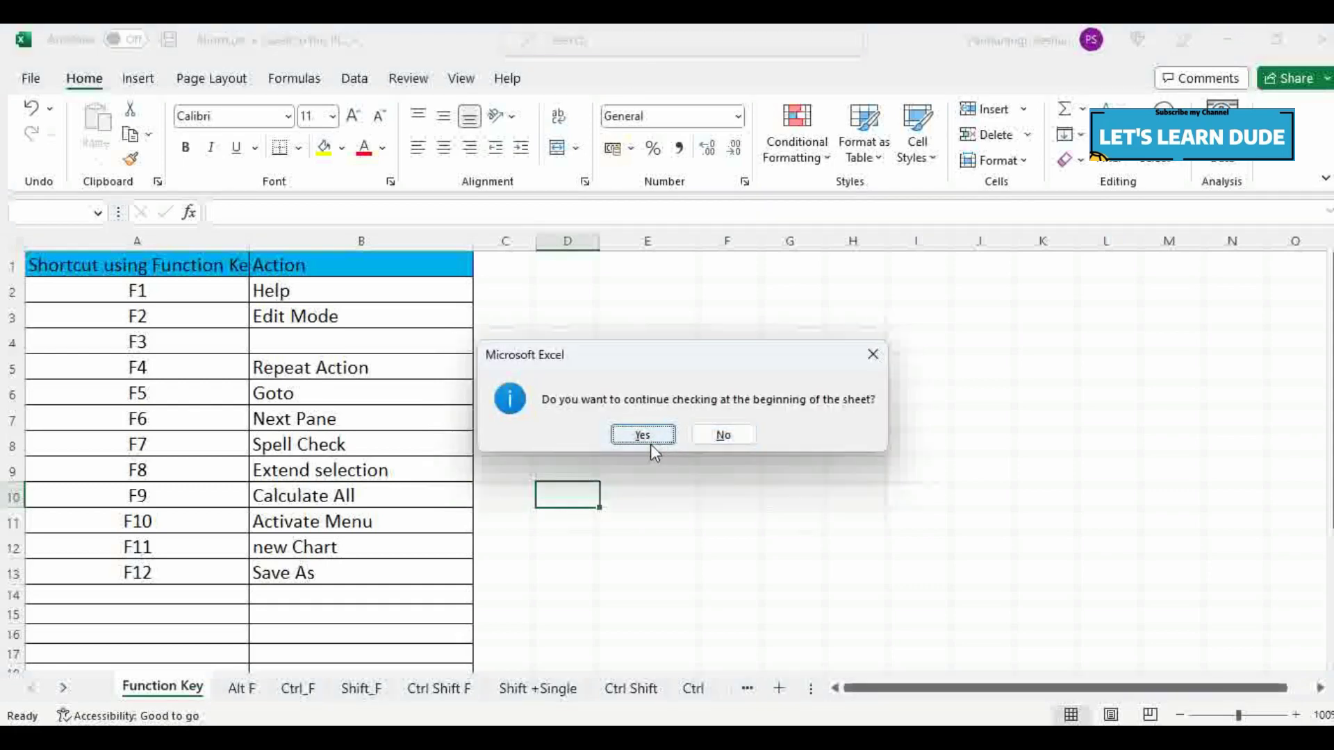
pyautogui.click(651, 445)
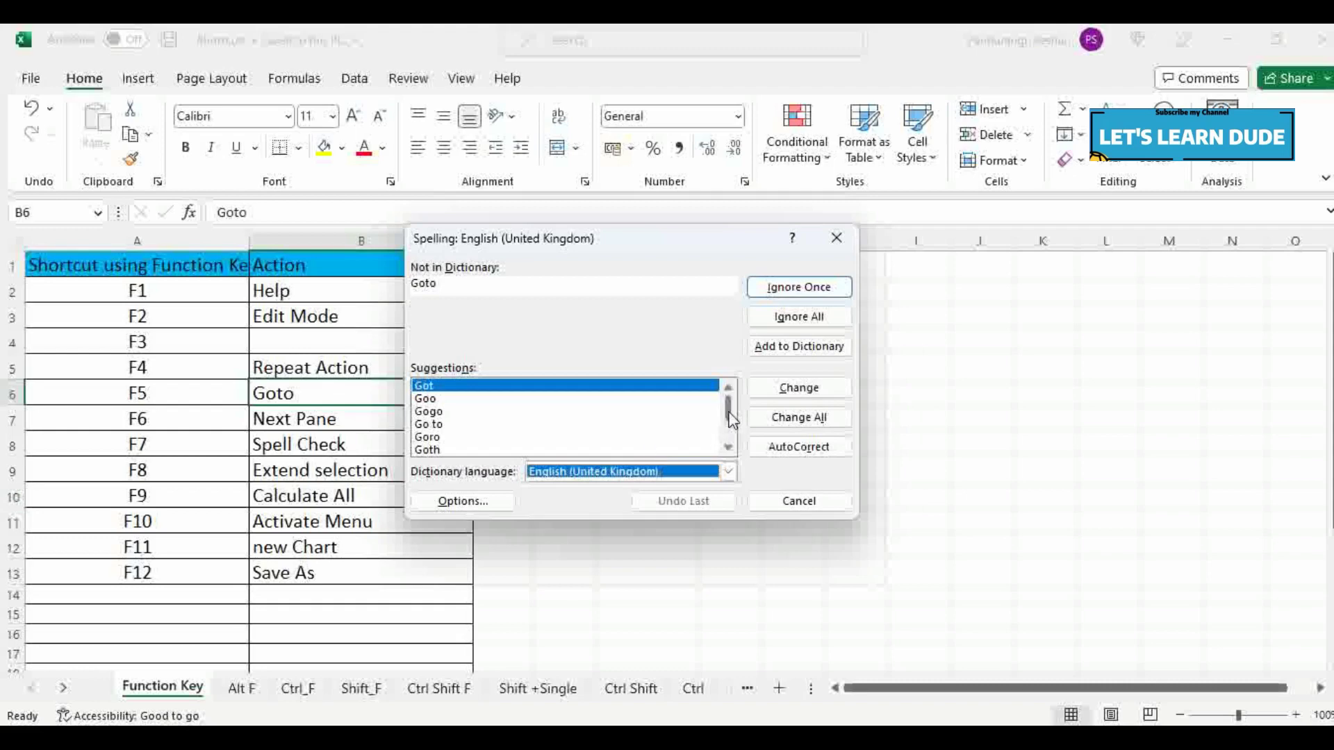
pyautogui.scroll(-2, 732, 420)
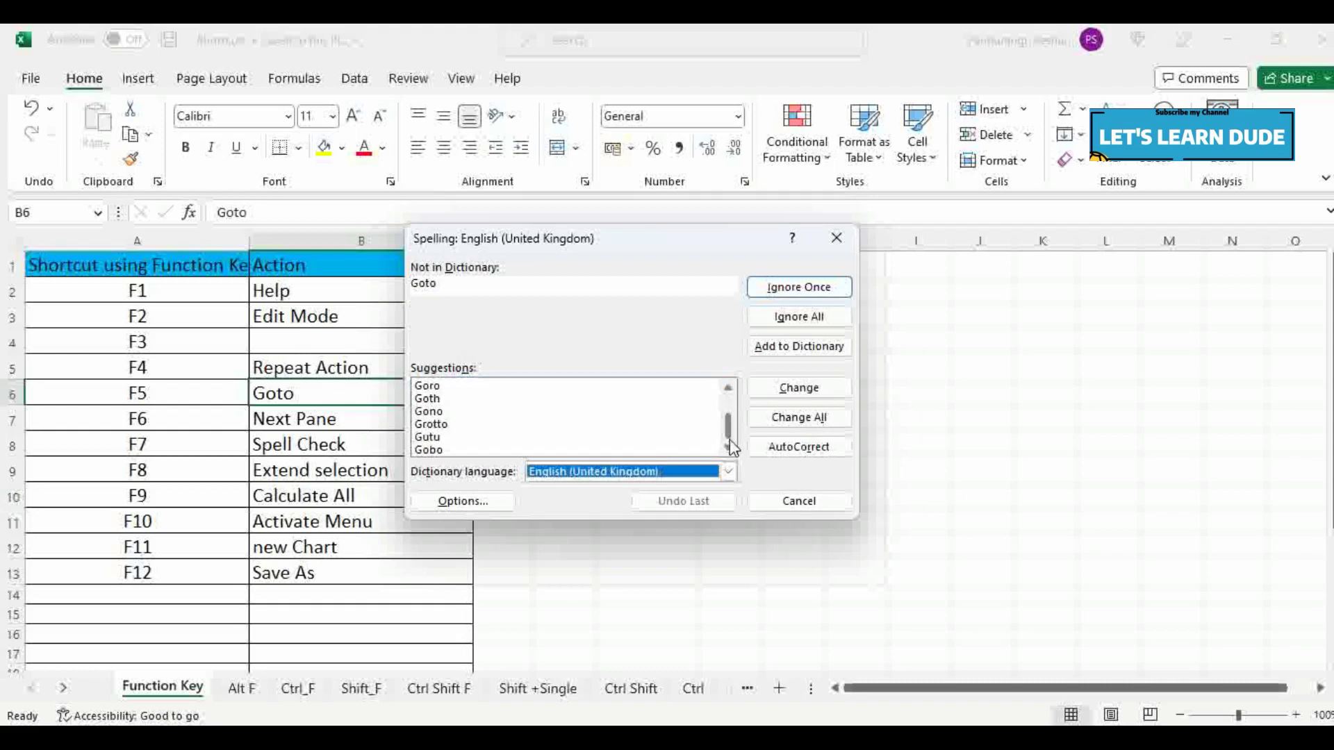
pyautogui.click(818, 497)
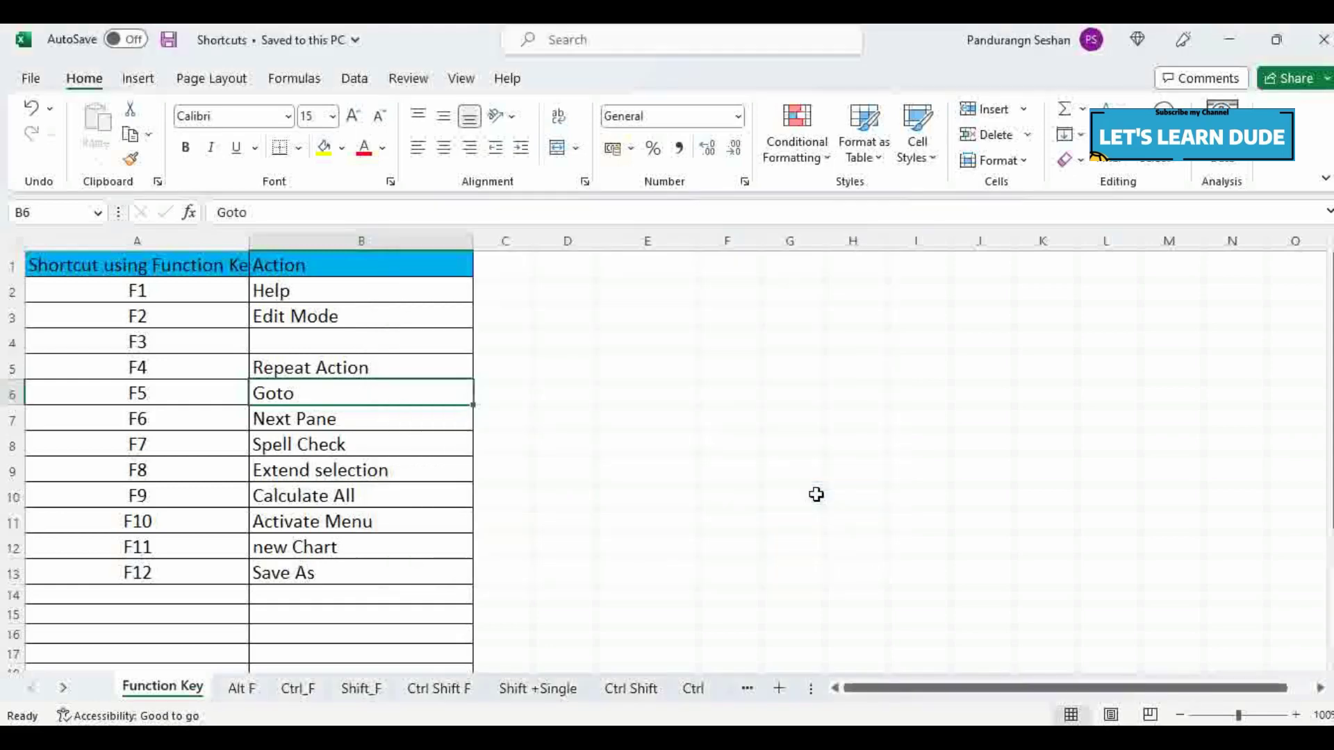
pyautogui.click(418, 464)
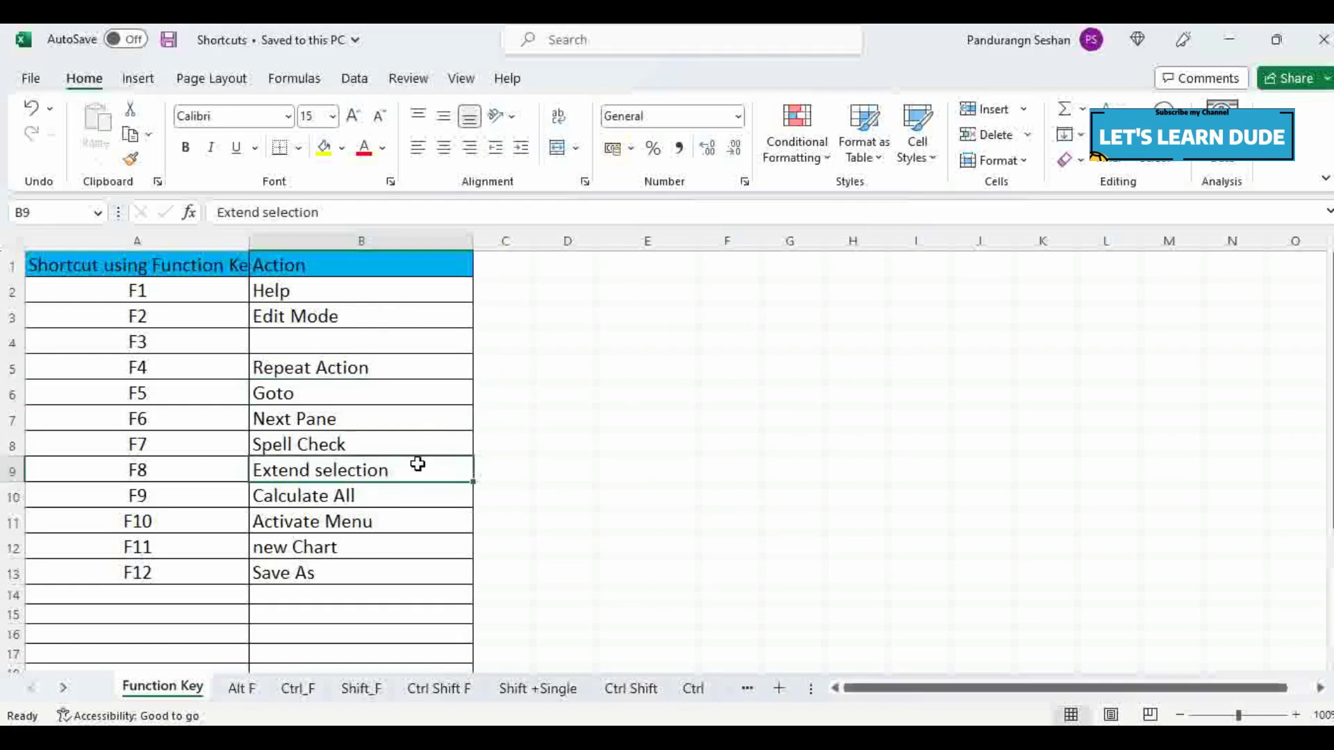
pyautogui.press('F8')
pyautogui.press('Left')
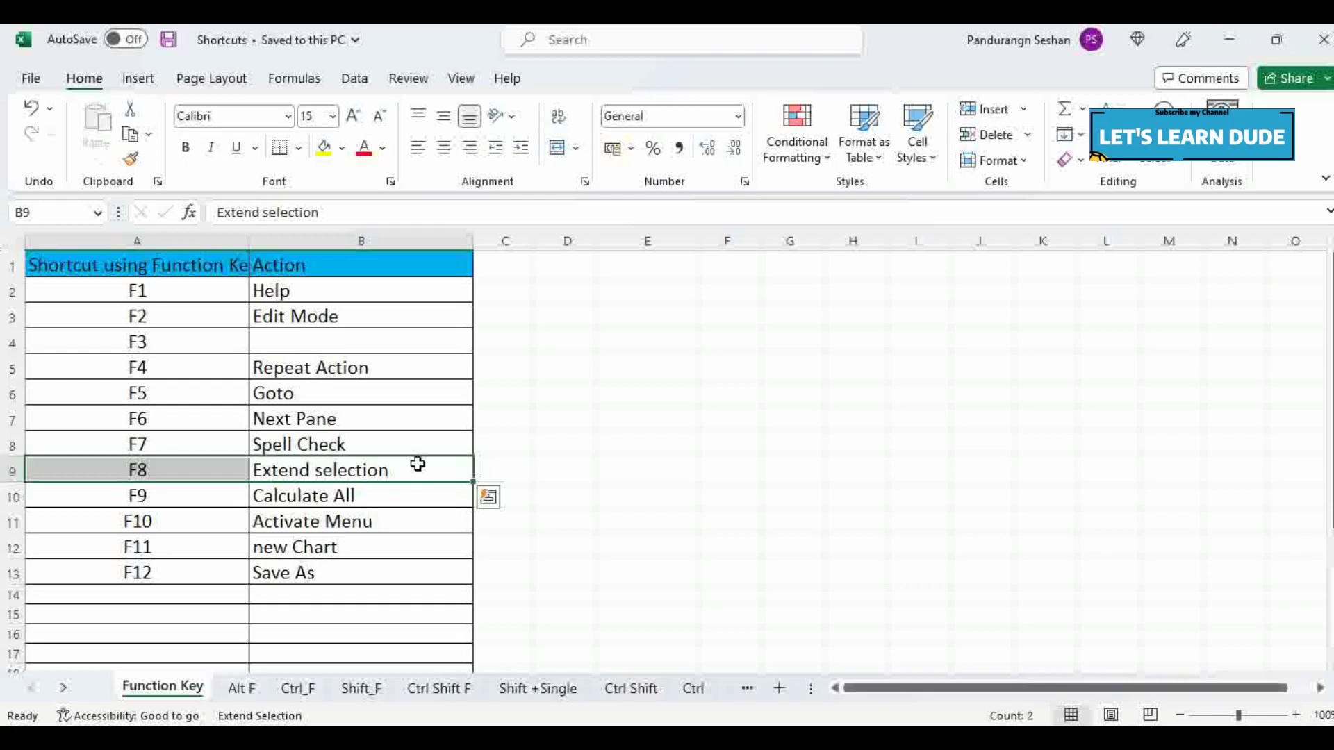
pyautogui.press('Up')
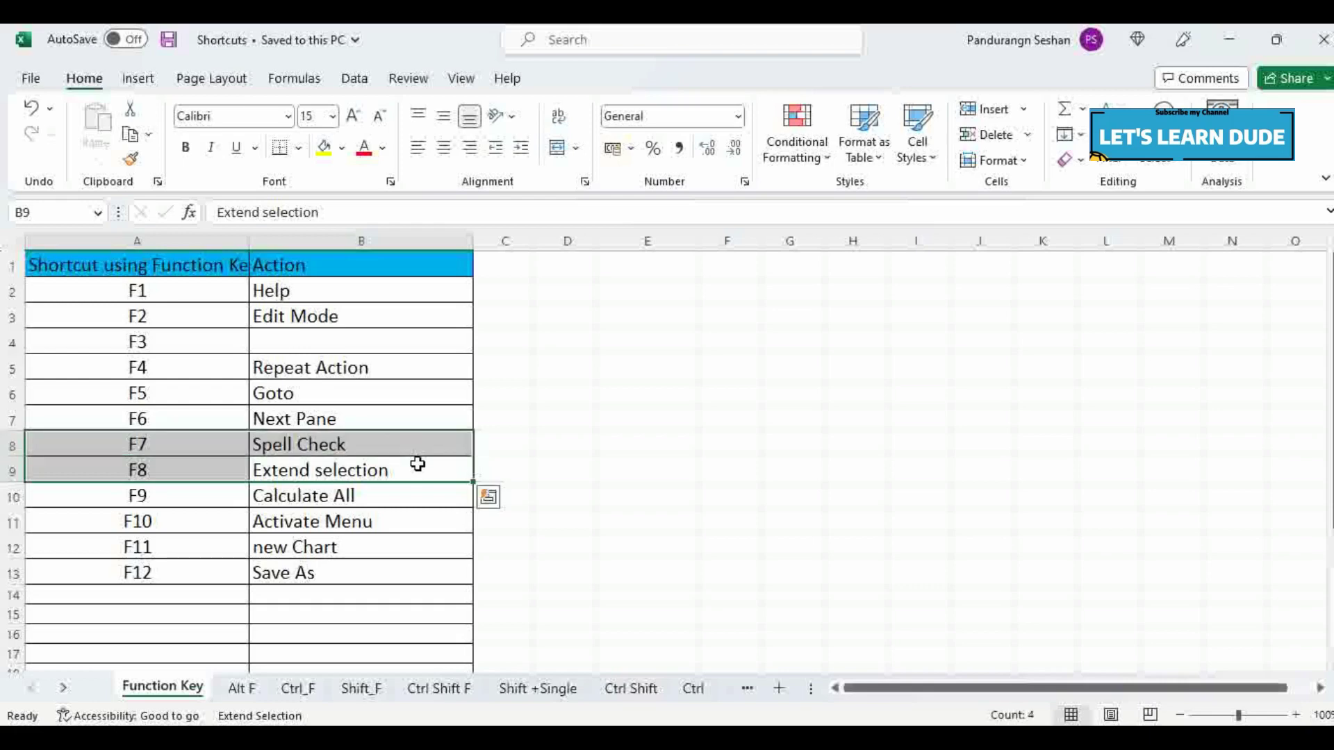
pyautogui.press('Up')
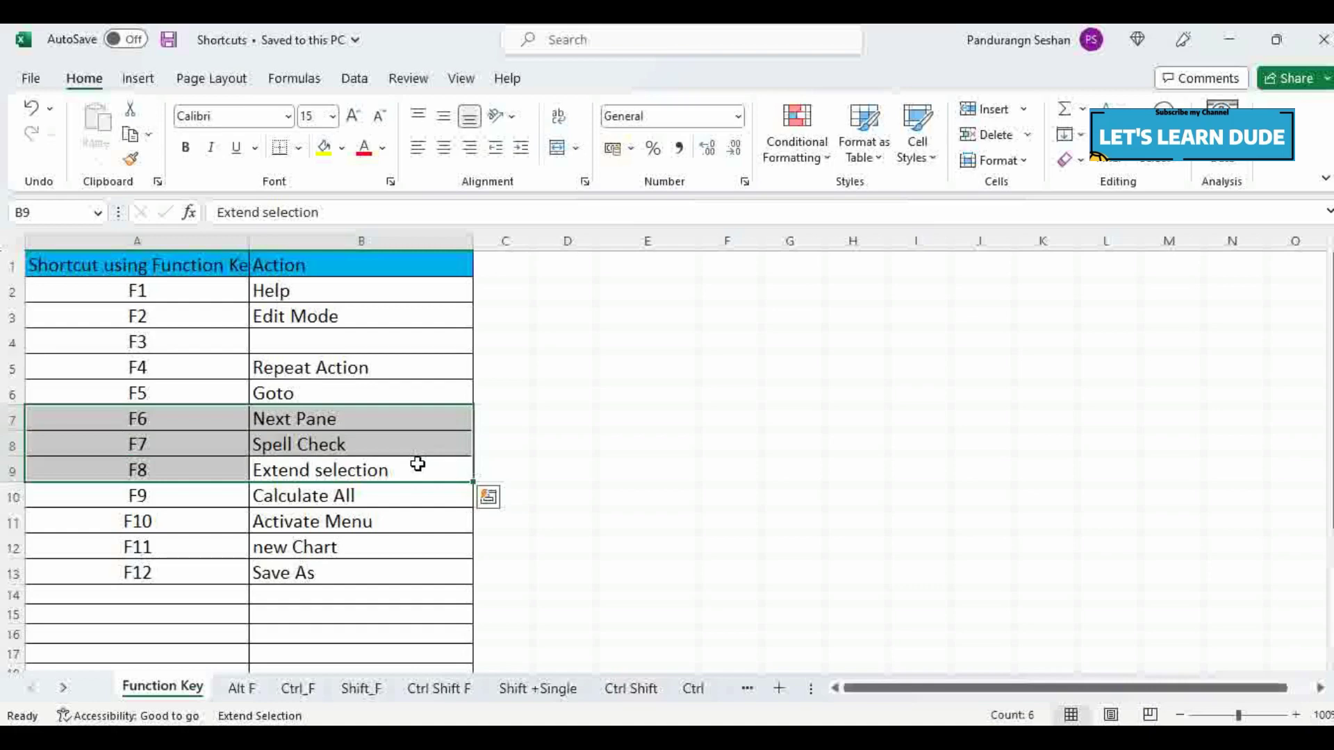
pyautogui.press('Right')
pyautogui.press('Right')
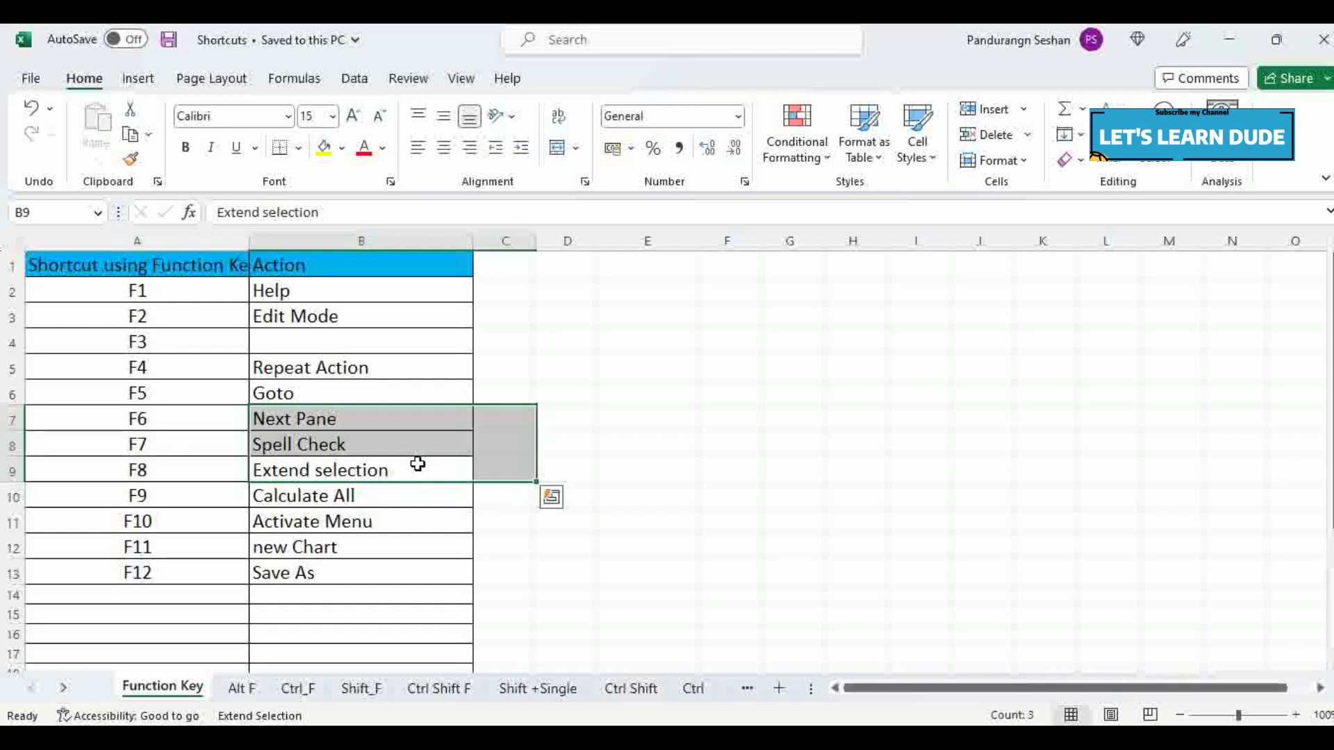
pyautogui.press('Down')
pyautogui.press('Down')
pyautogui.press('Down')
pyautogui.press('Down')
pyautogui.press('Down')
pyautogui.press('Down')
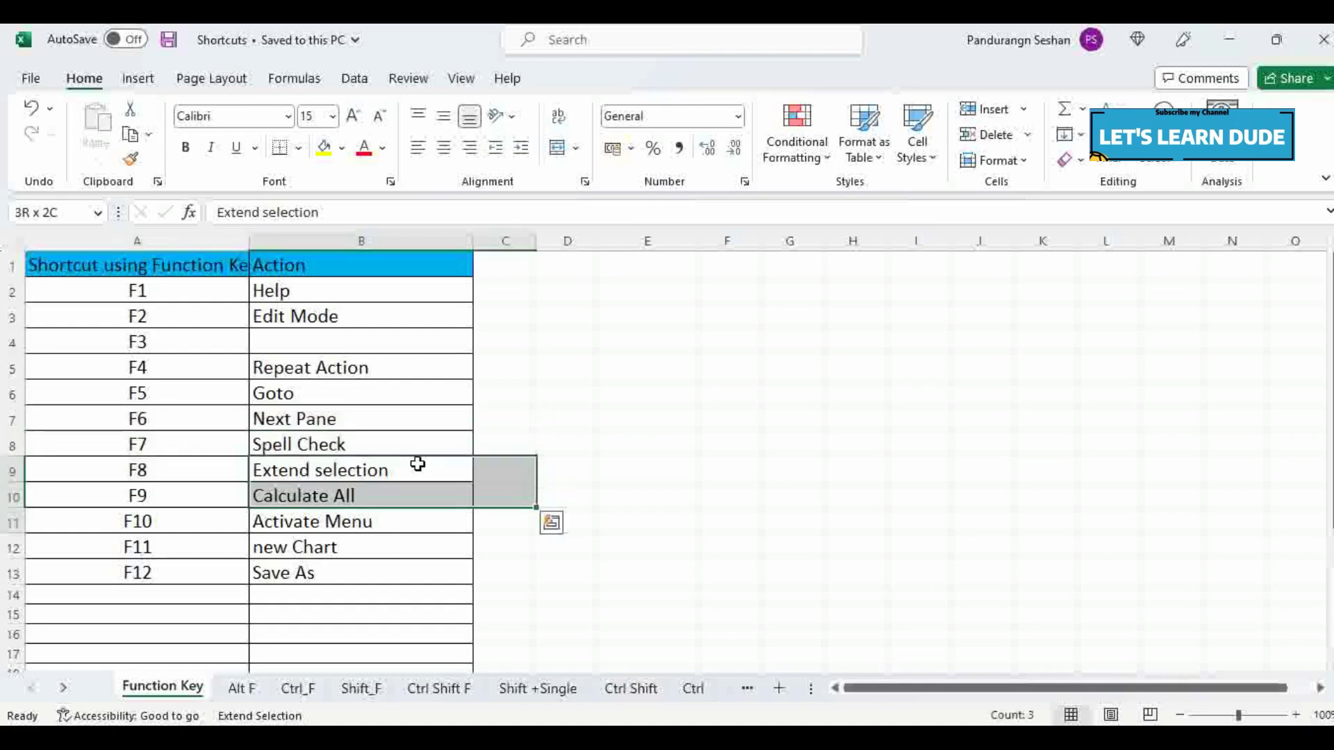
pyautogui.press('Left')
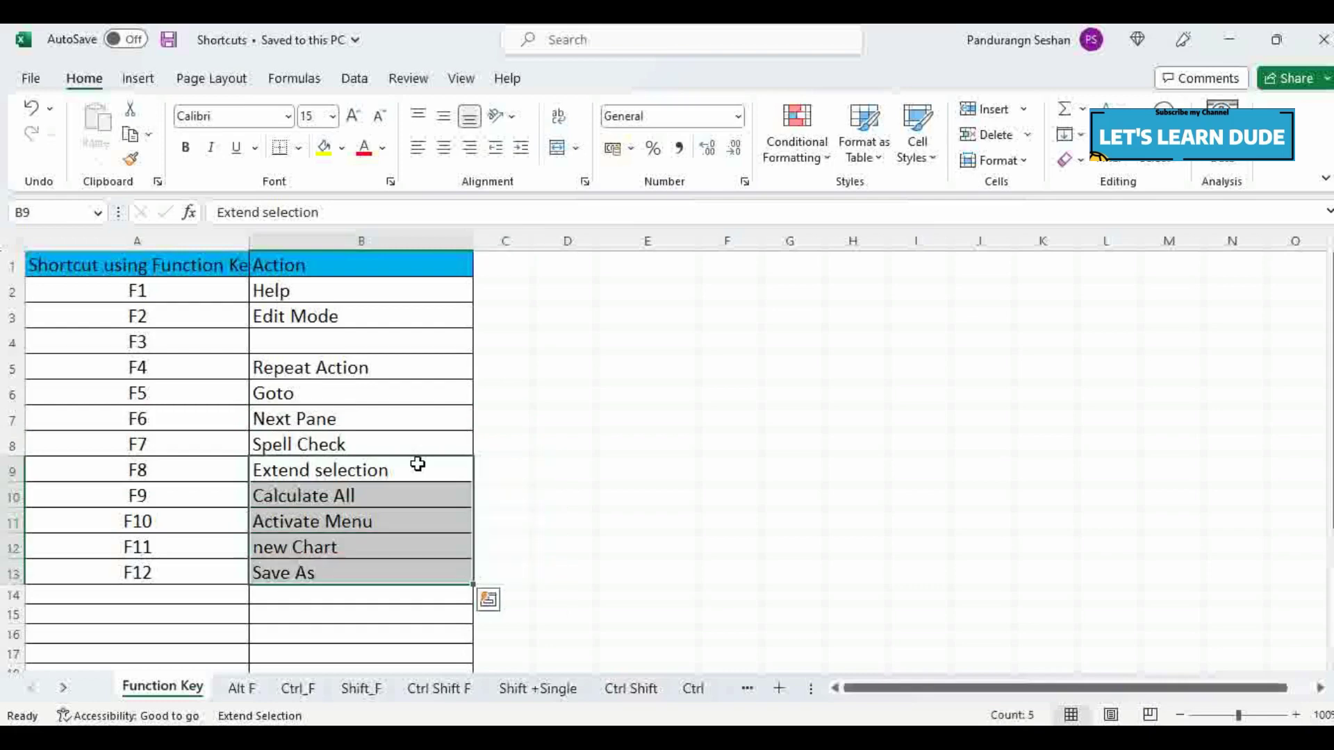
pyautogui.press('Left')
pyautogui.press('Up')
pyautogui.press('Up')
pyautogui.press('Up')
pyautogui.press('Right')
pyautogui.press('Up')
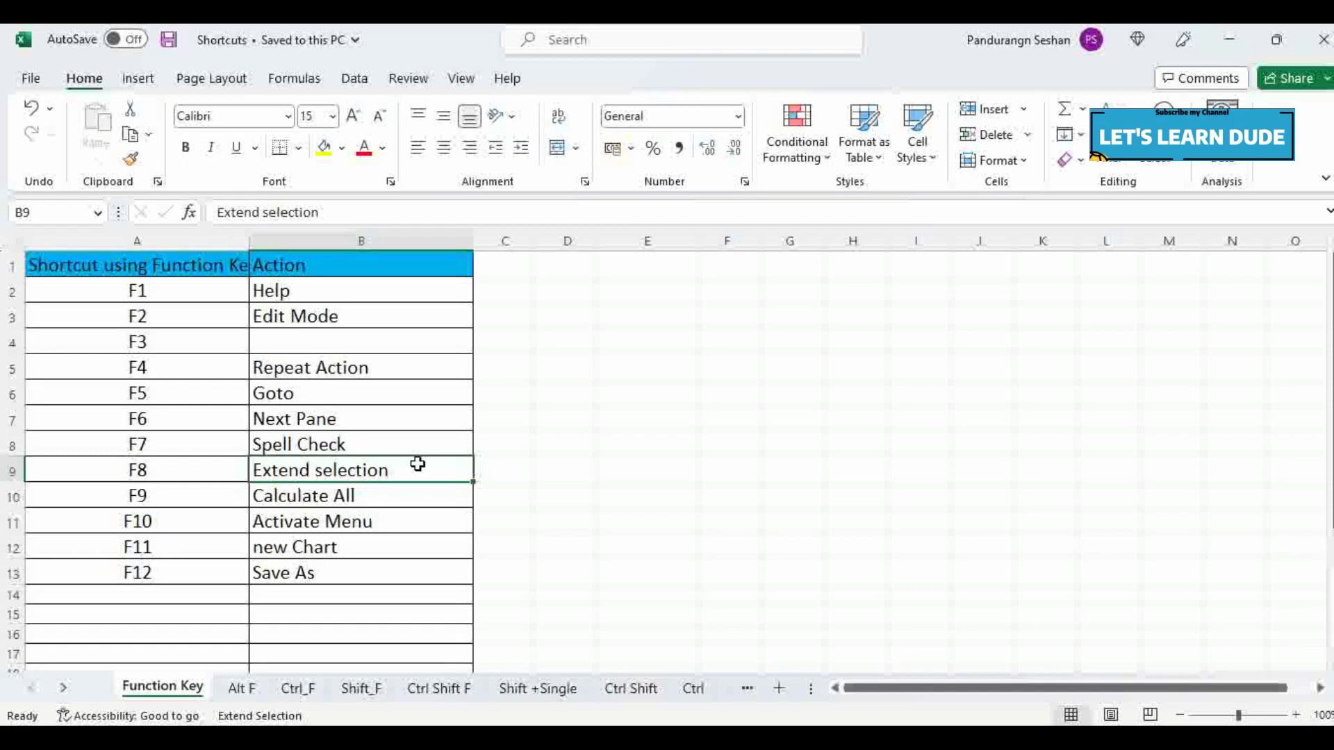
pyautogui.press('Left')
pyautogui.press('Up')
pyautogui.press('Up')
pyautogui.press('Right')
pyautogui.press('Right')
pyautogui.press('Down')
pyautogui.press('Down')
pyautogui.press('Right')
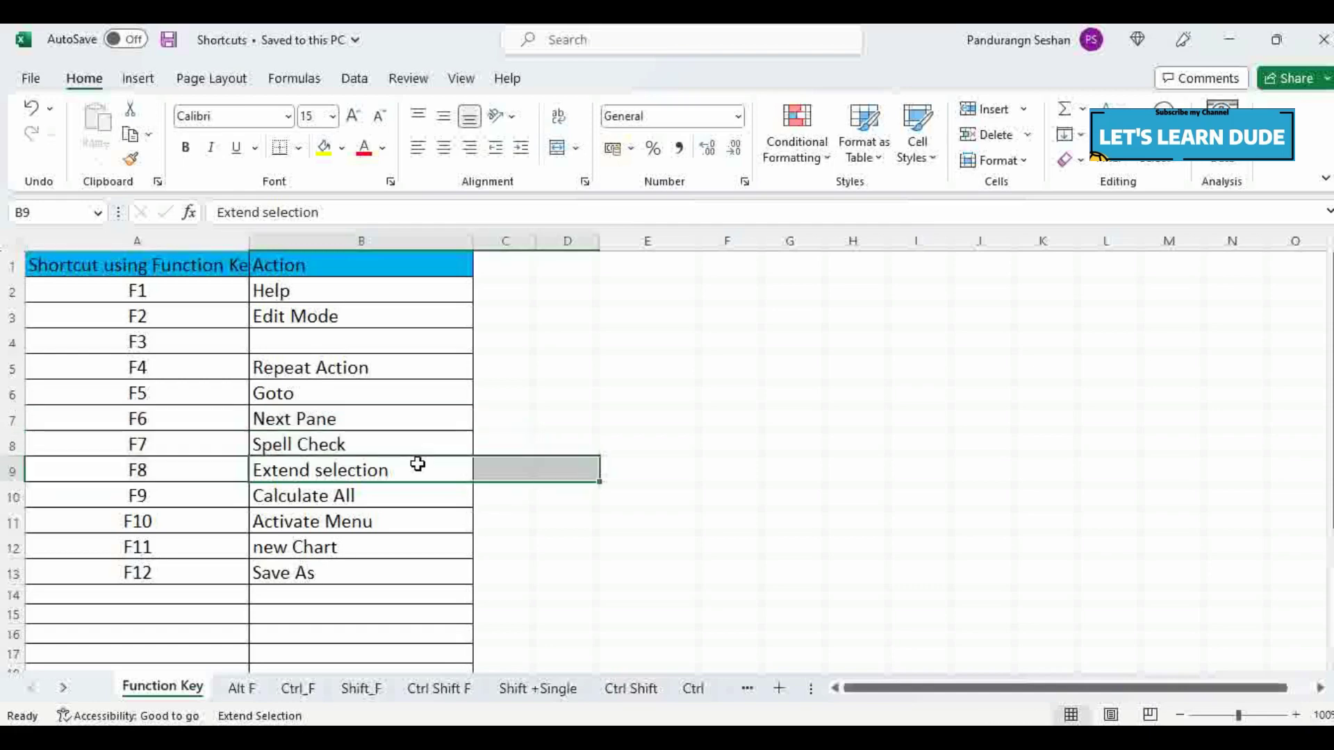
pyautogui.press('Left')
pyautogui.press('Left')
pyautogui.press('Down')
pyautogui.press('Left')
pyautogui.press('Up')
pyautogui.press('Right')
pyautogui.press('Left')
pyautogui.press('Down')
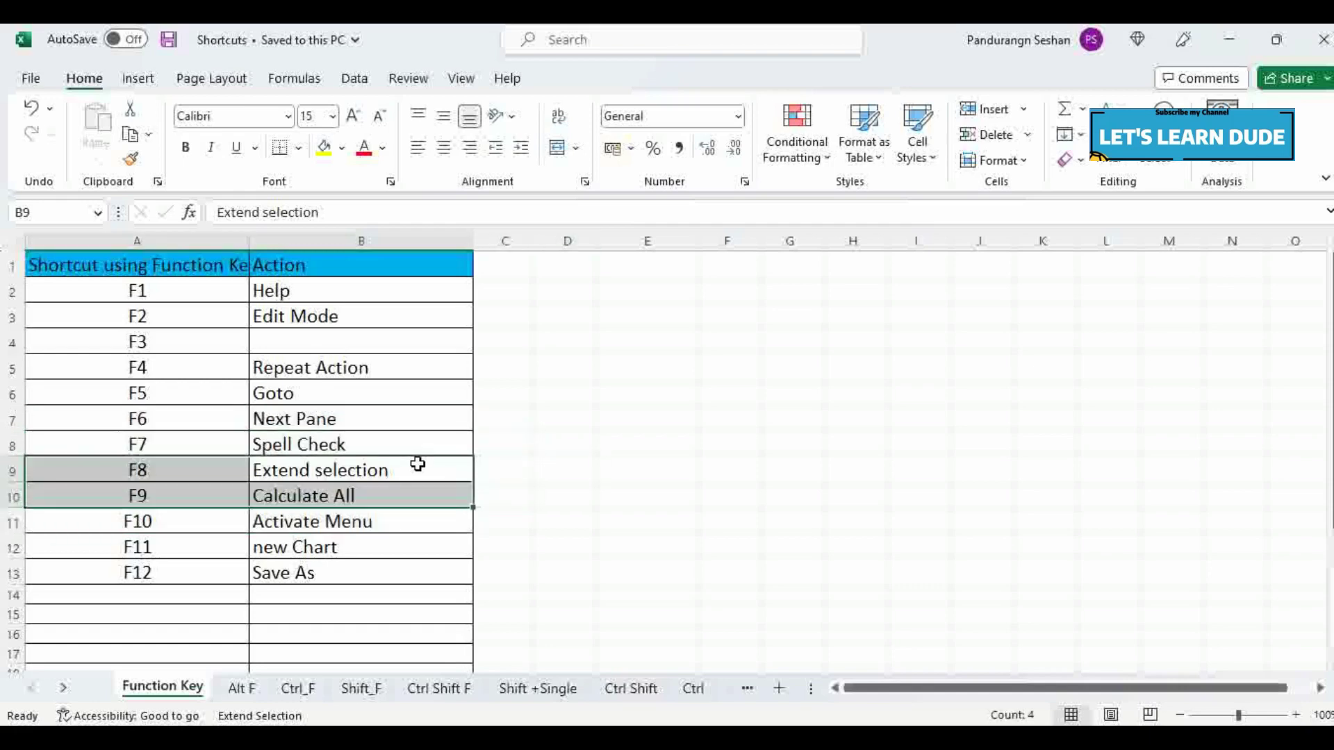
pyautogui.press('Right')
pyautogui.press('Up')
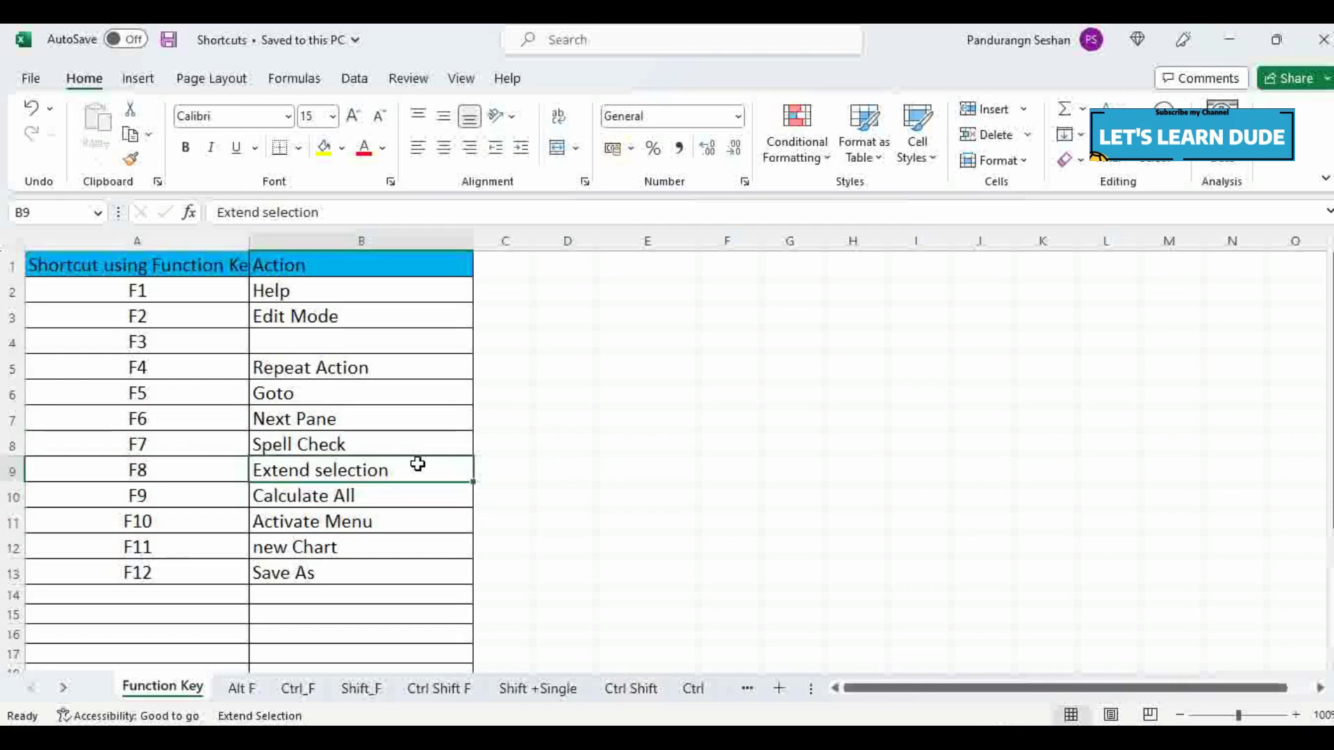
pyautogui.press('F8')
pyautogui.press('Down')
pyautogui.press('Down')
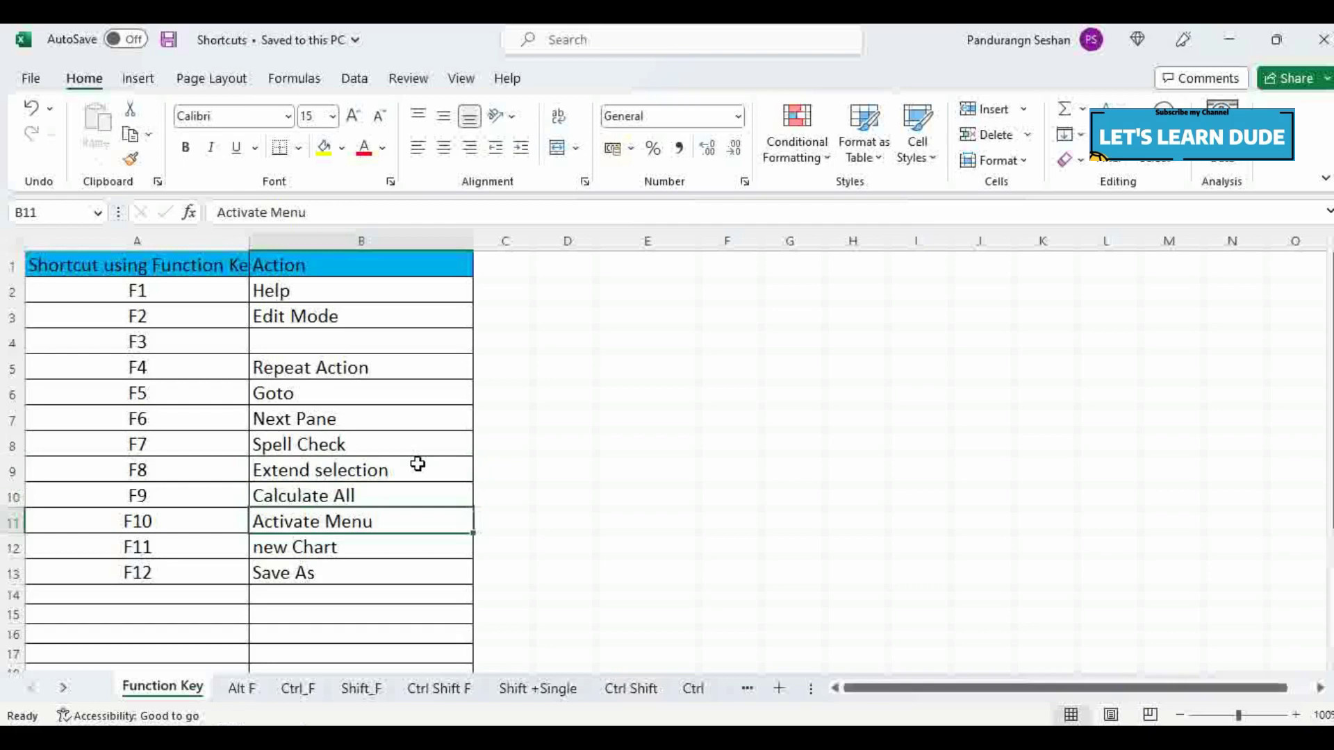
pyautogui.press('Up')
pyautogui.press('Right')
pyautogui.press('Up')
pyautogui.press('Up')
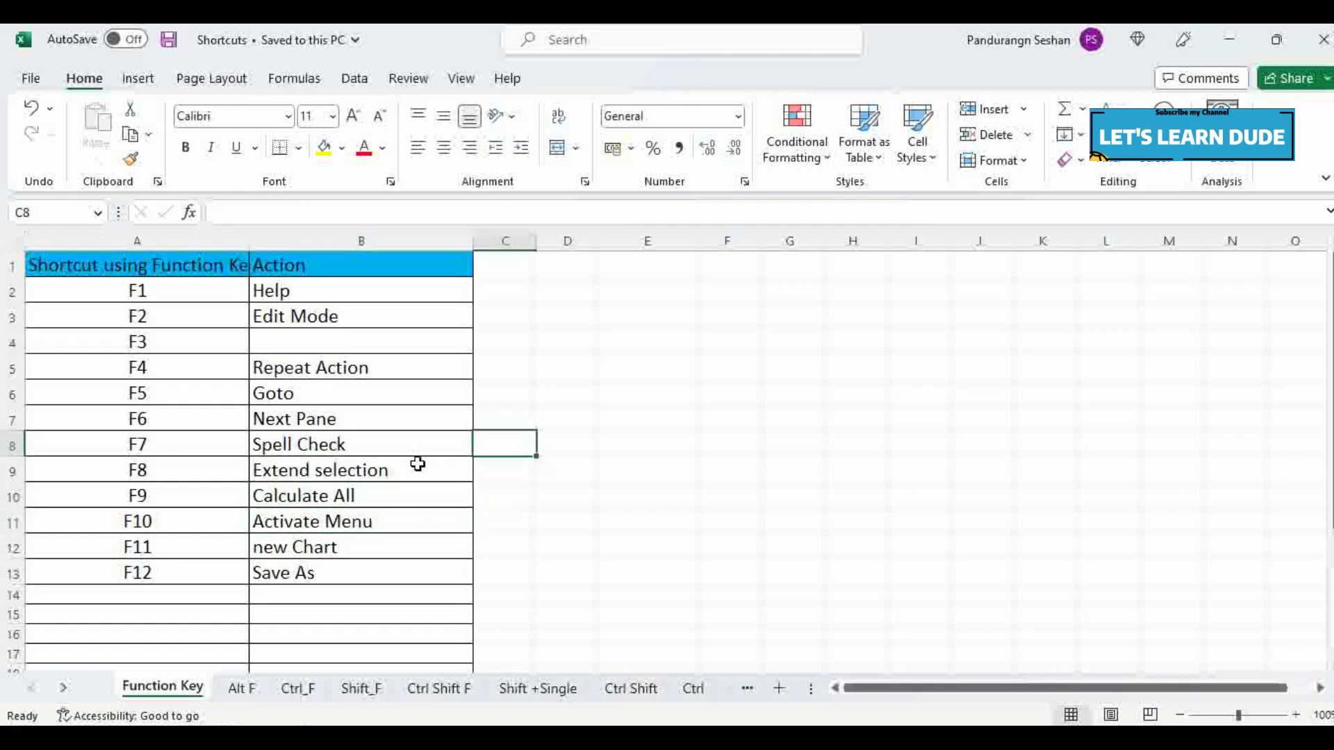
# Step: Enter 10, 20, 30 and 40 down cells E4:E7
pyautogui.press('Right')
pyautogui.press('Up')
pyautogui.press('Up')
pyautogui.press('Up')
pyautogui.press('Up')
pyautogui.press('Right')
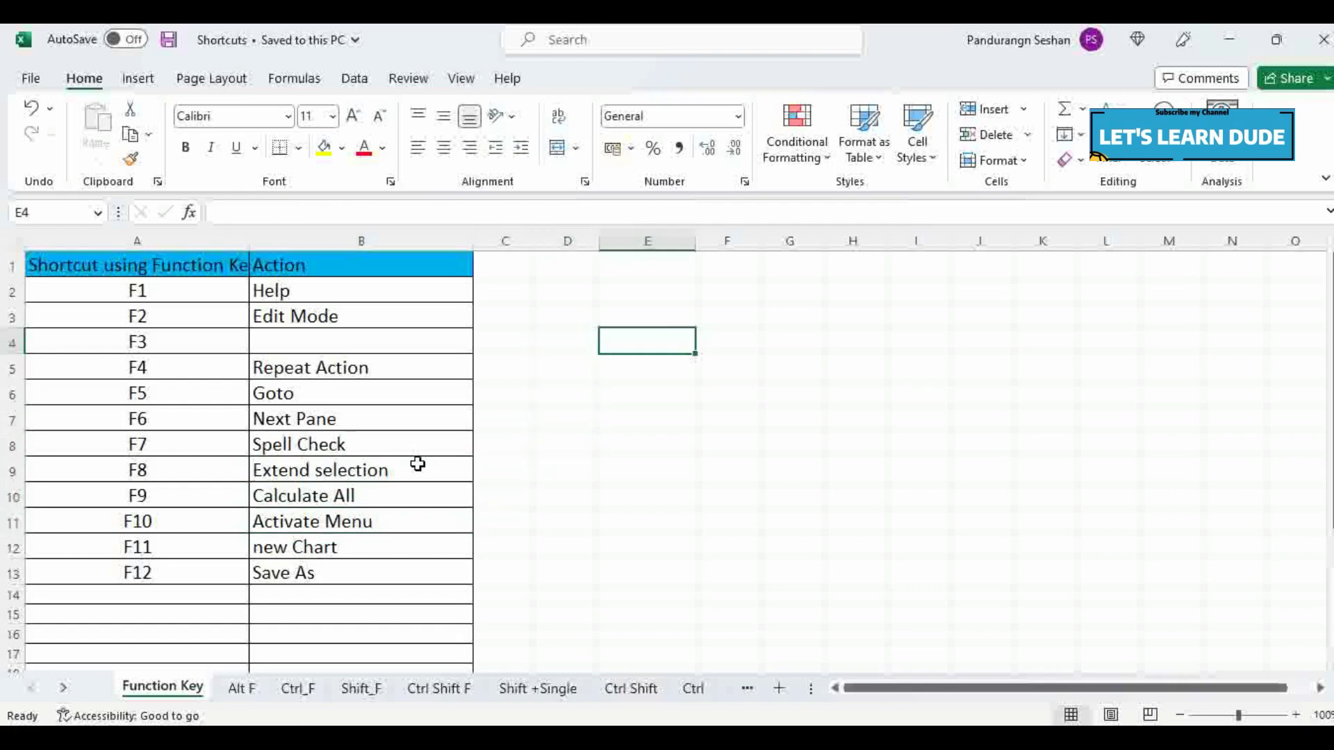
pyautogui.write('10')
pyautogui.press('Return')
pyautogui.write('20')
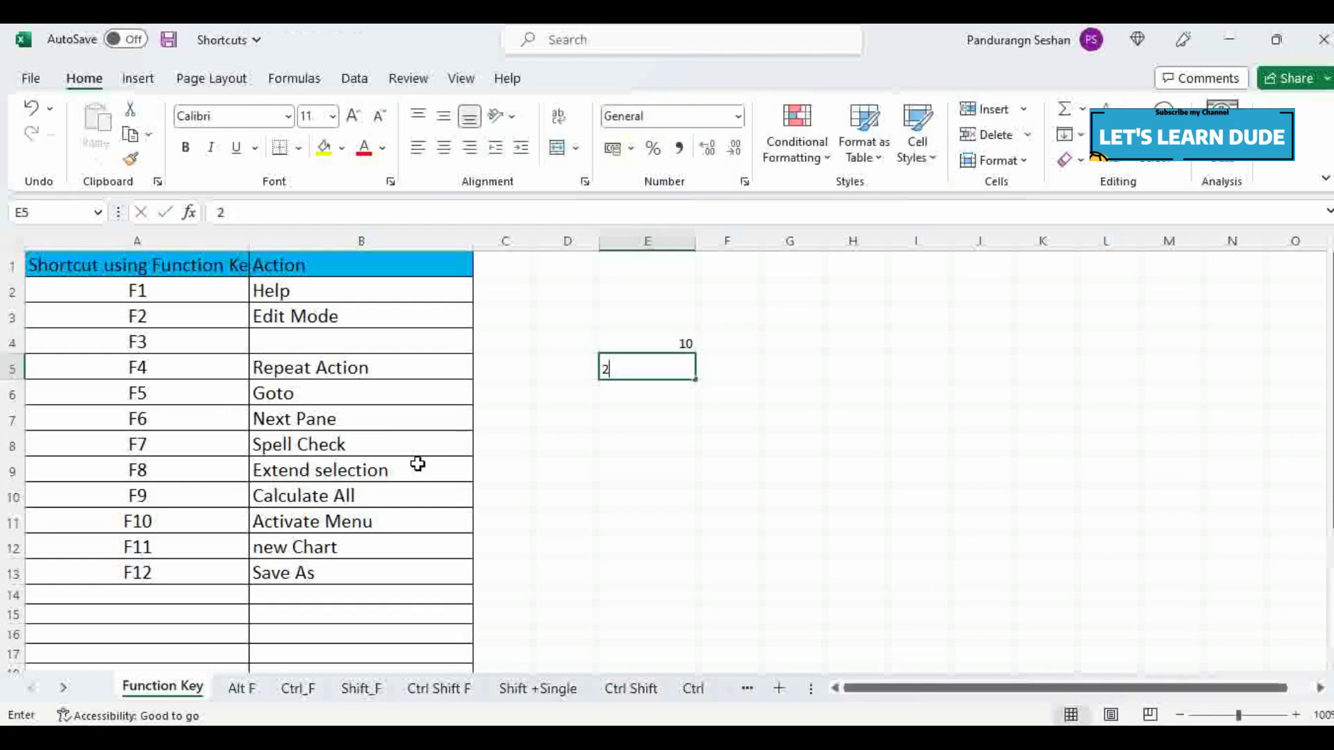
pyautogui.press('Return')
pyautogui.write('30')
pyautogui.press('Return')
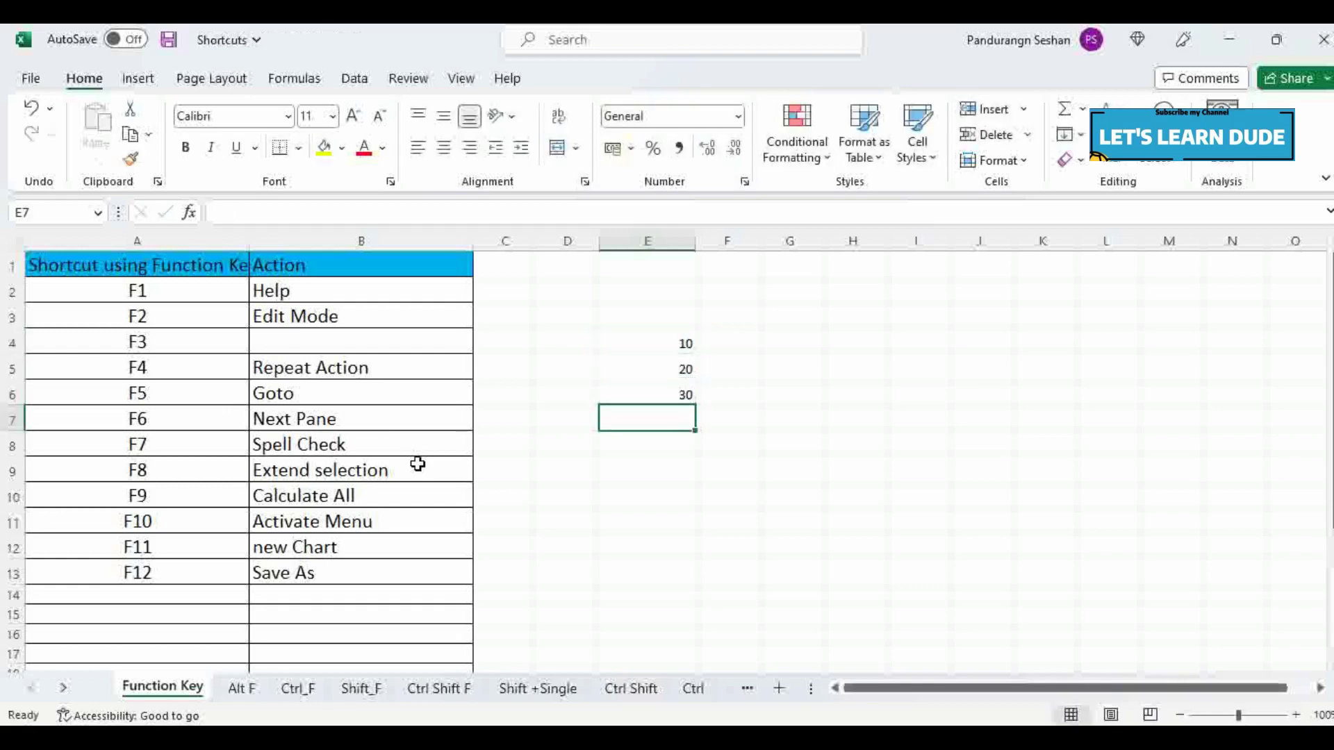
pyautogui.write('40')
pyautogui.press('Return')
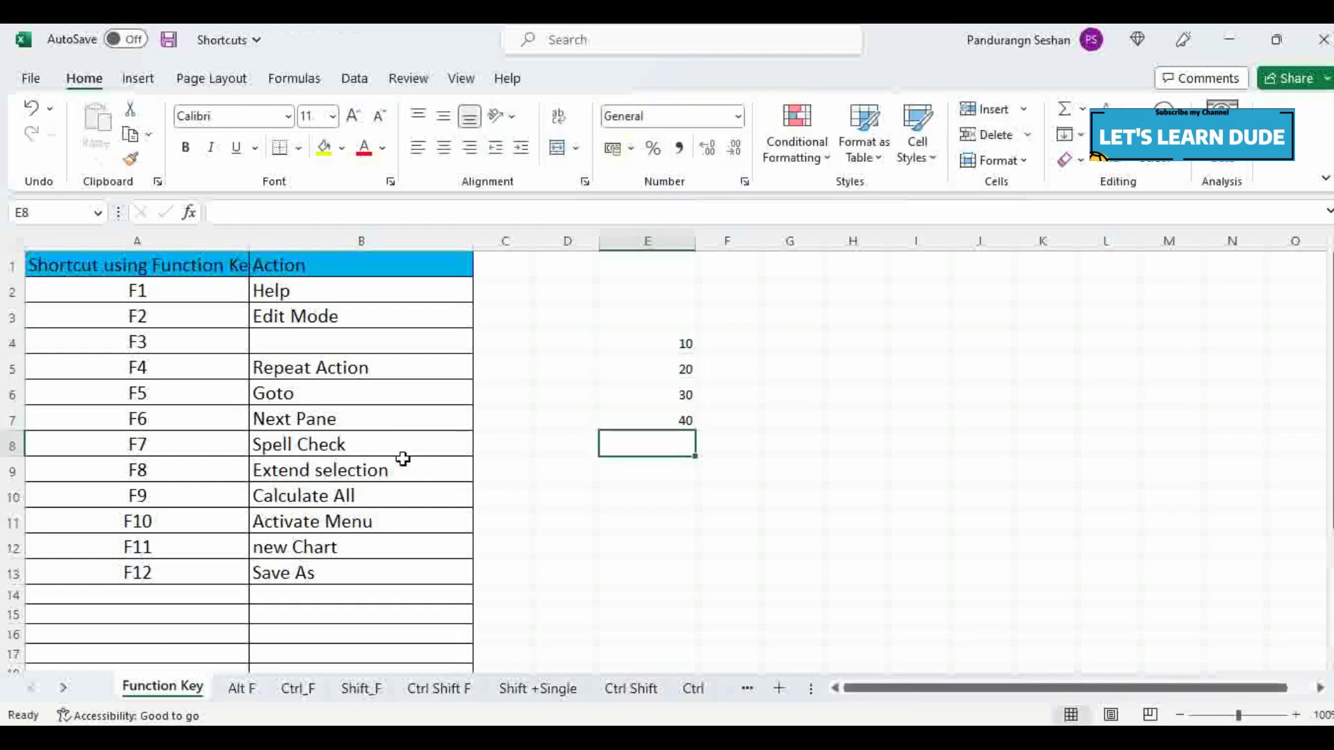
# Step: Enter the formula =SUM(E4:E7) in E8
pyautogui.press('F2')
pyautogui.write('=sum')
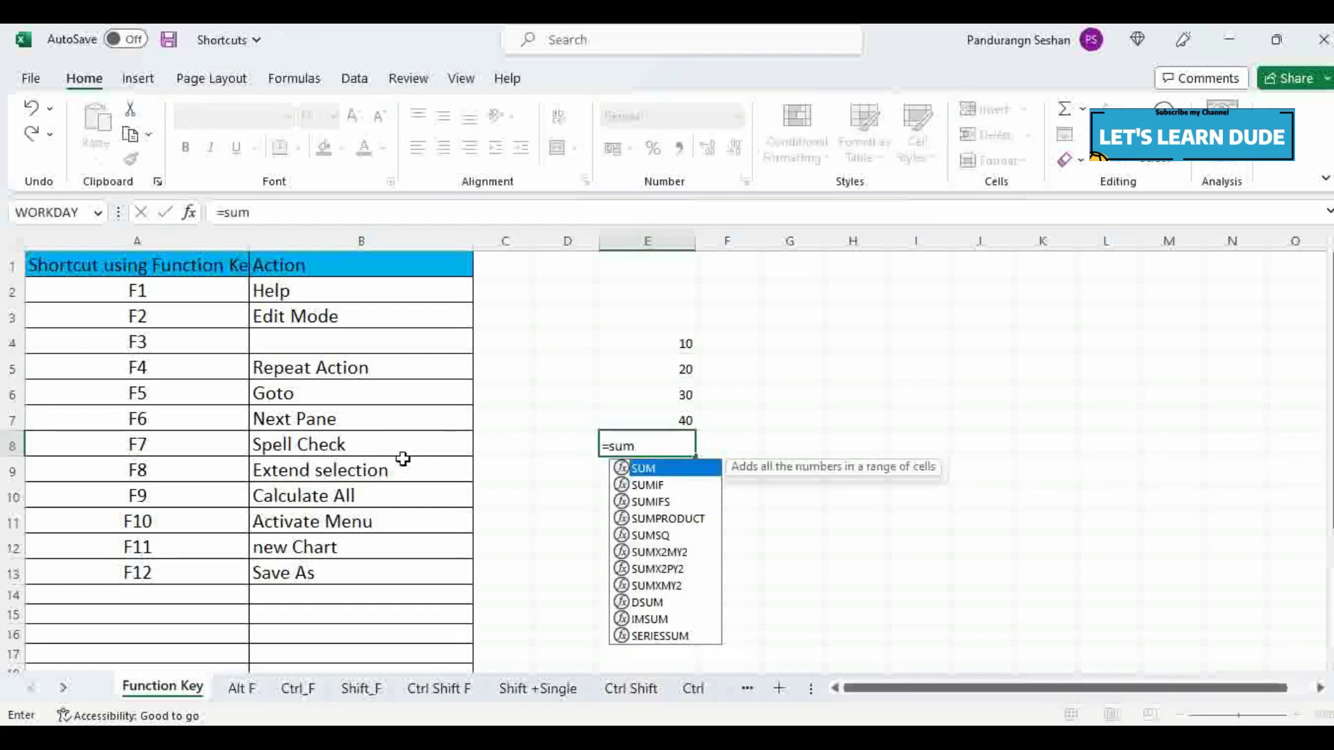
pyautogui.press('Tab')
pyautogui.press('Up')
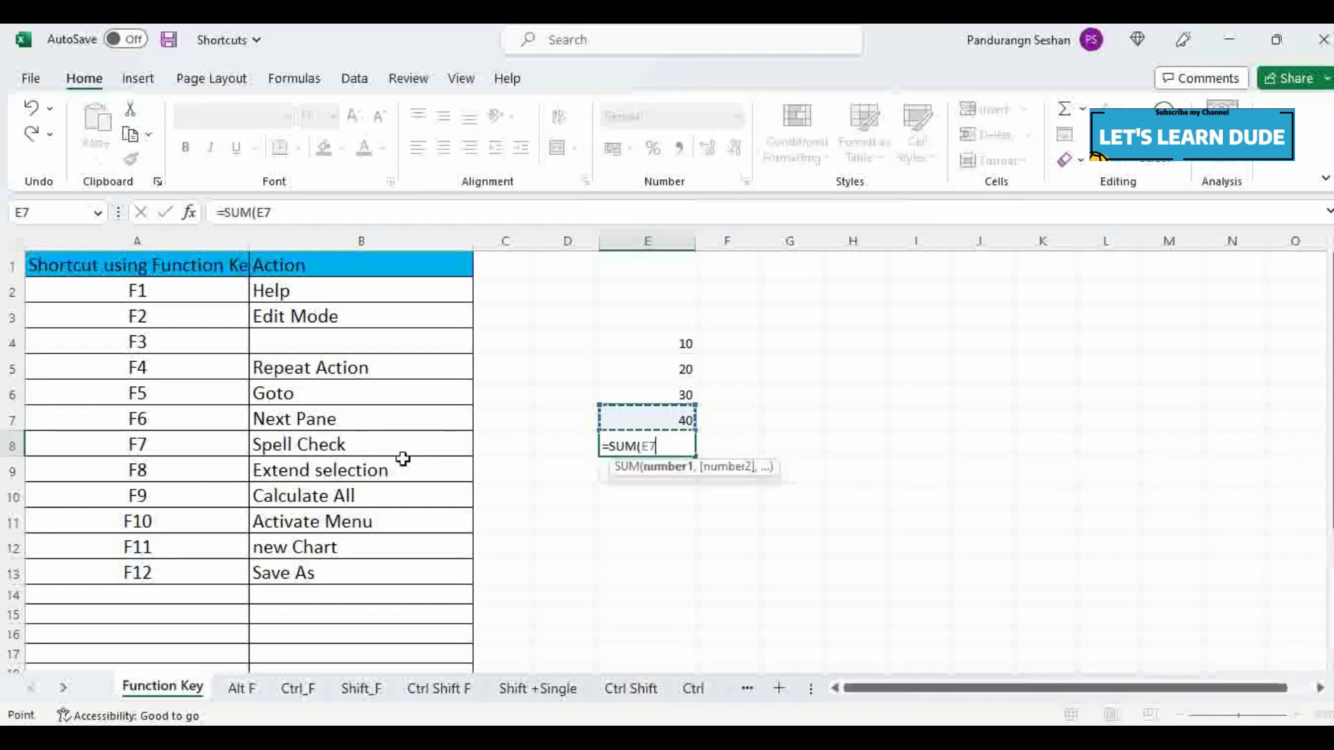
pyautogui.hotkey('shift', 'Up')
pyautogui.hotkey('shift', 'Up')
pyautogui.hotkey('shift', 'Up')
pyautogui.press('Return')
# Step: Label the total 'Tot' in cell D8
pyautogui.press('Up')
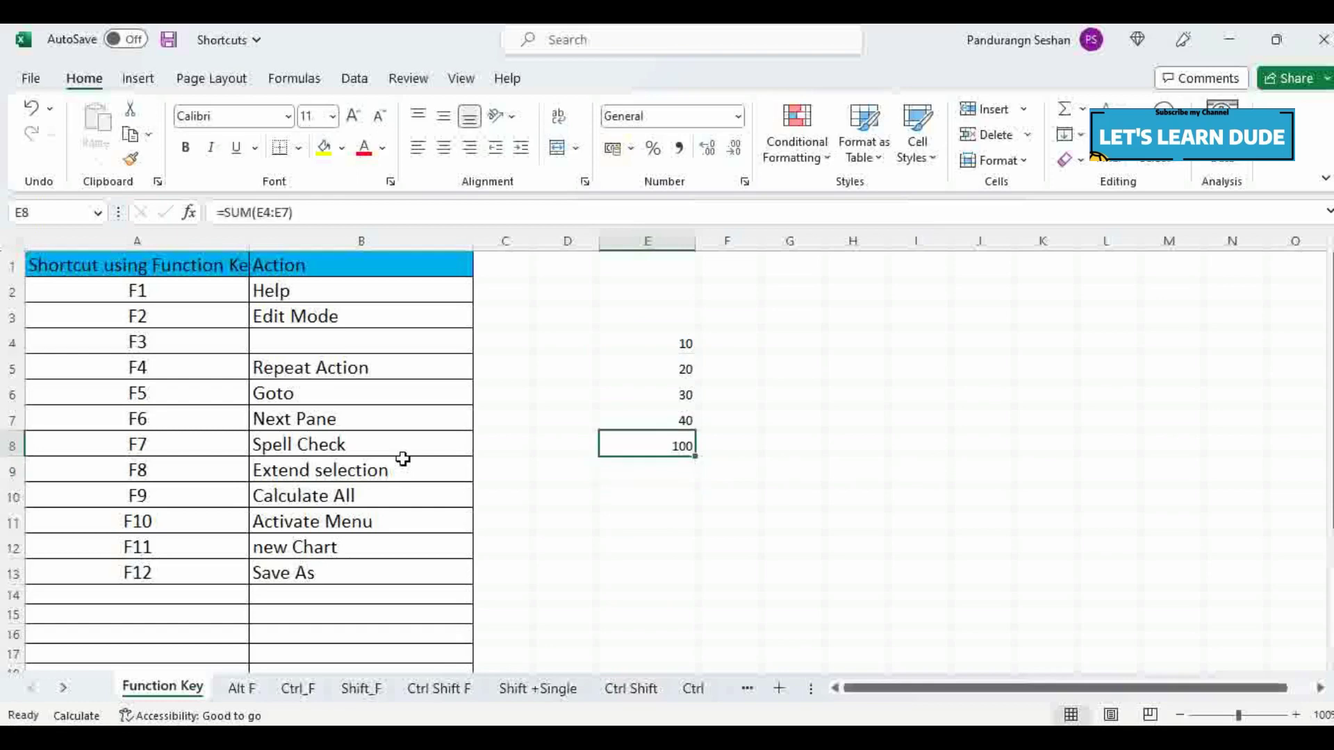
pyautogui.press('Left')
pyautogui.write('Tot')
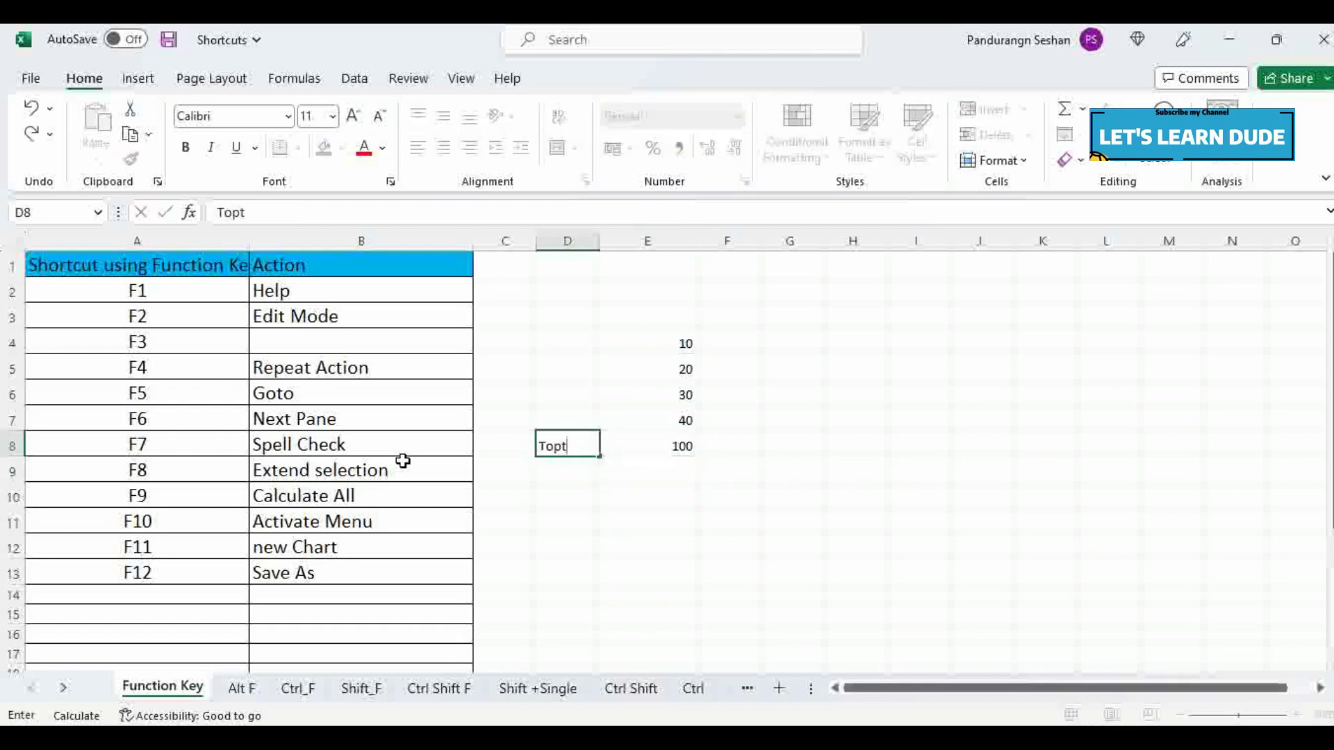
pyautogui.press('Tab')
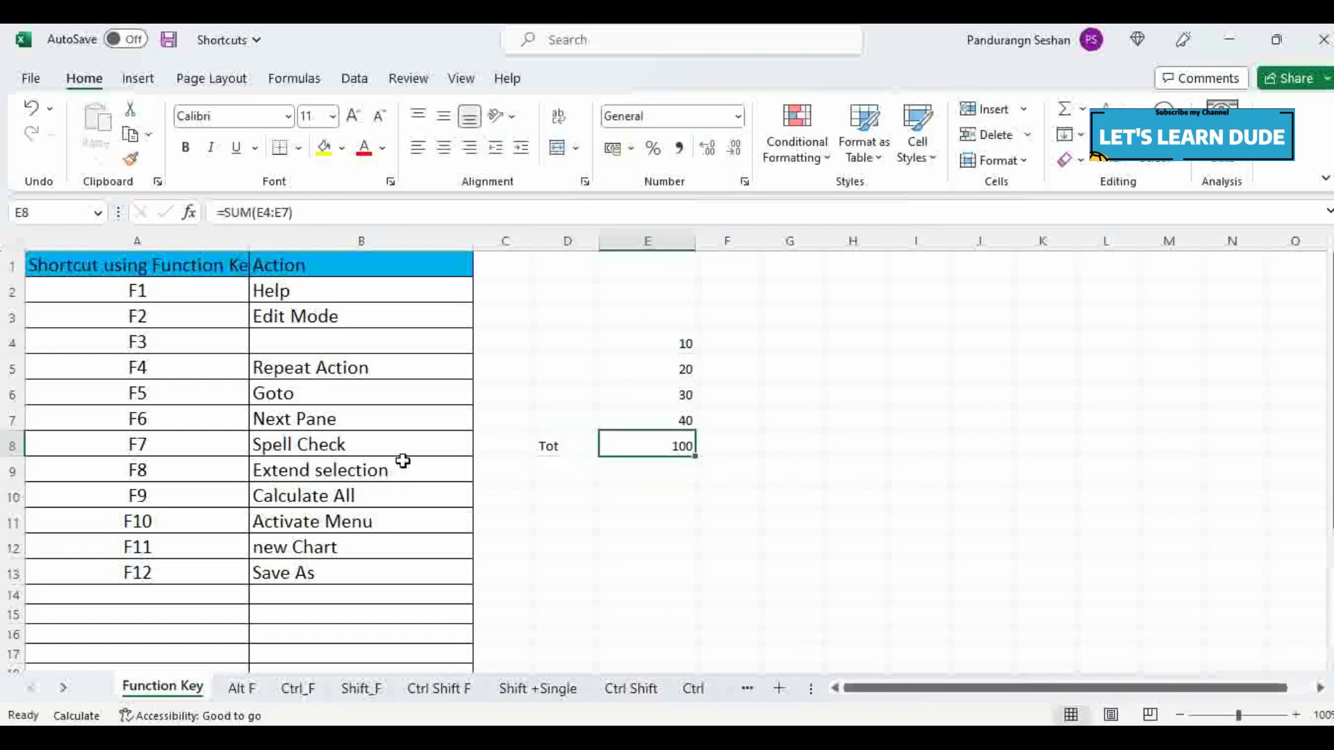
pyautogui.press('Up')
pyautogui.press('Up')
pyautogui.press('Up')
pyautogui.press('Up')
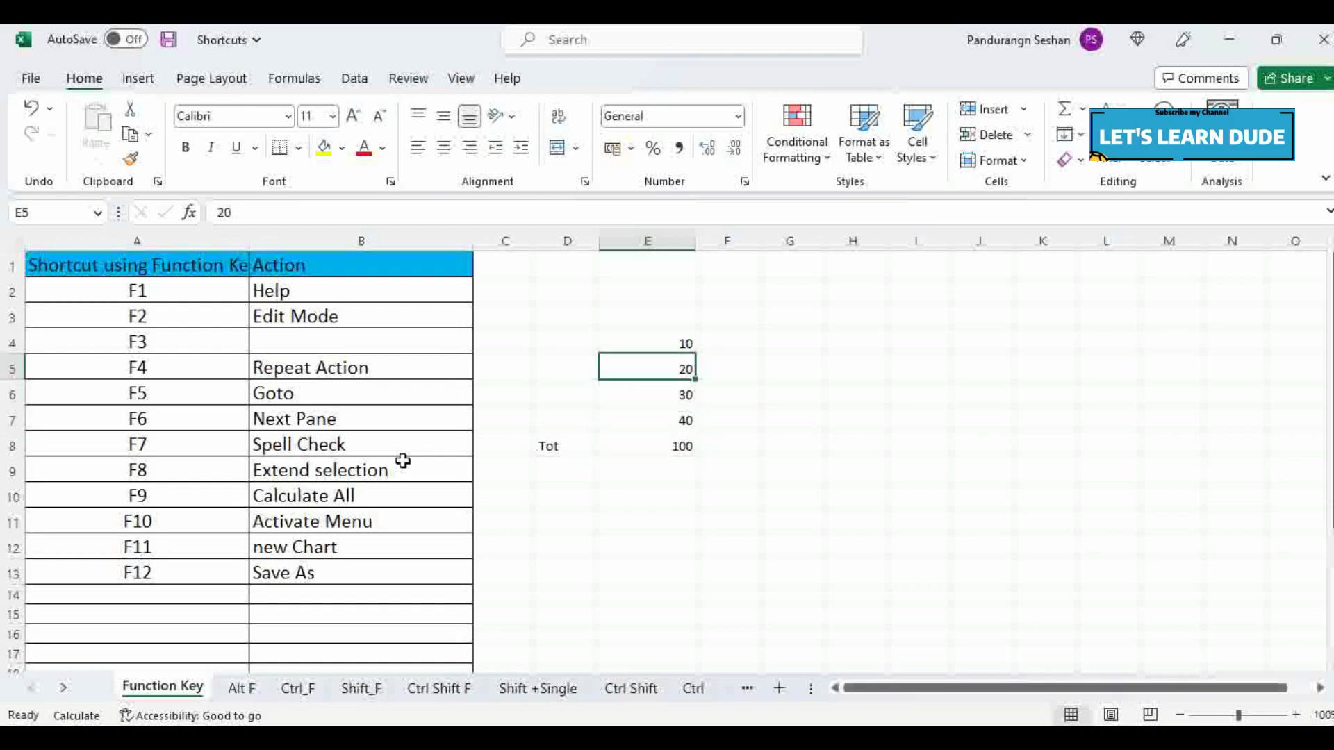
# Step: Change E4 to 20, recalculate with F9, then undo back to 10
pyautogui.write('20')
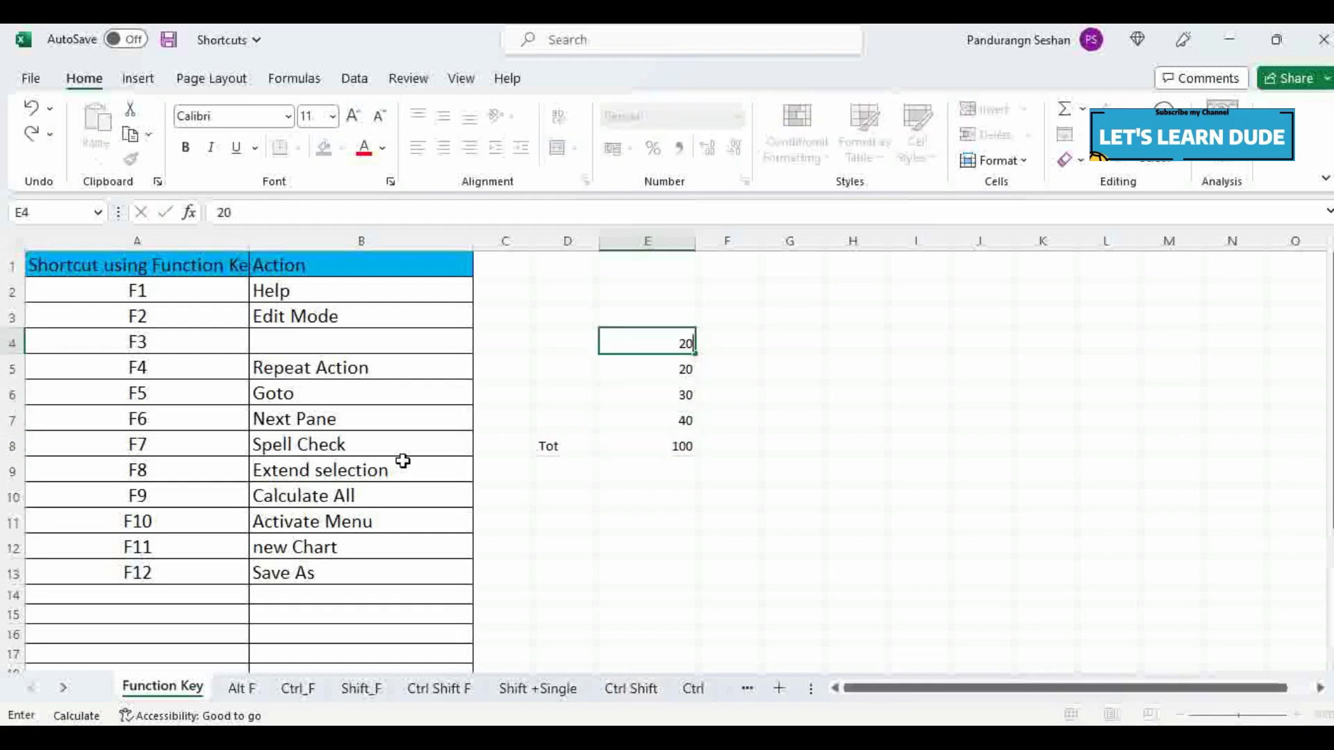
pyautogui.press('Return')
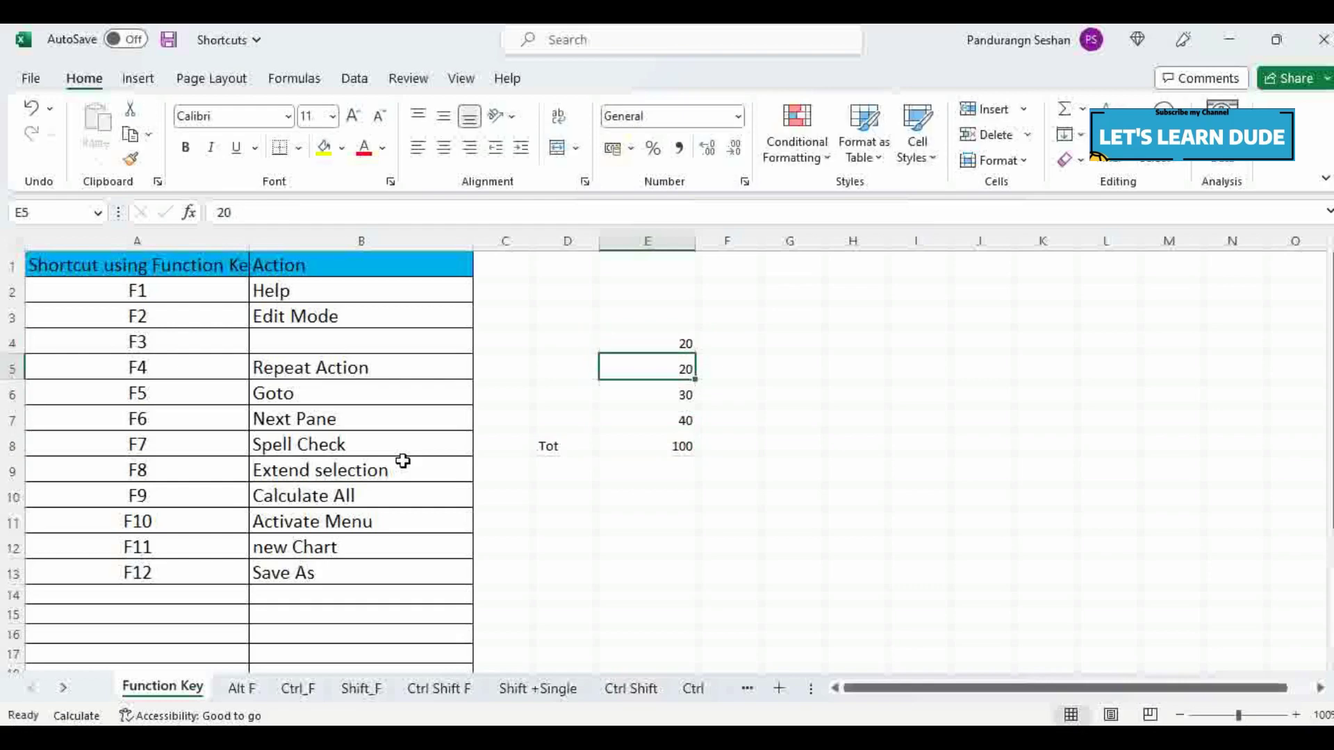
pyautogui.click(645, 439)
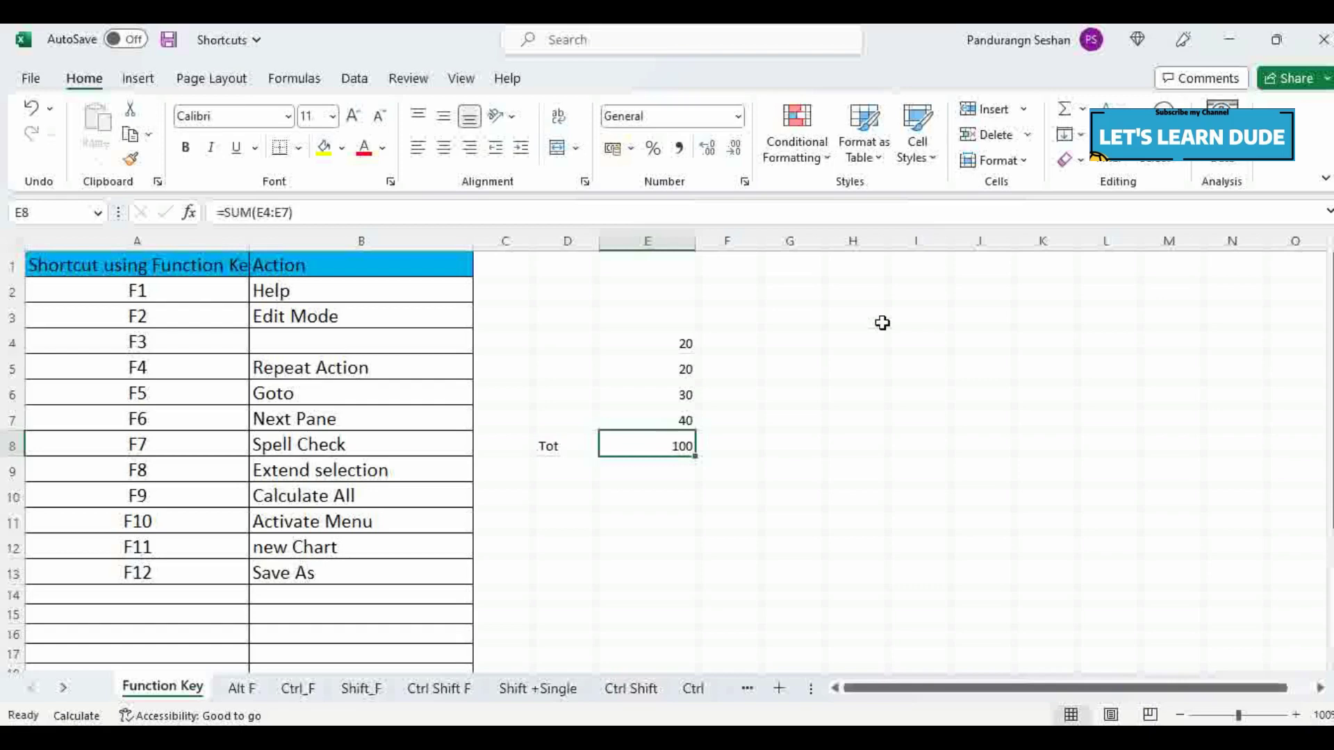
pyautogui.press('F9')
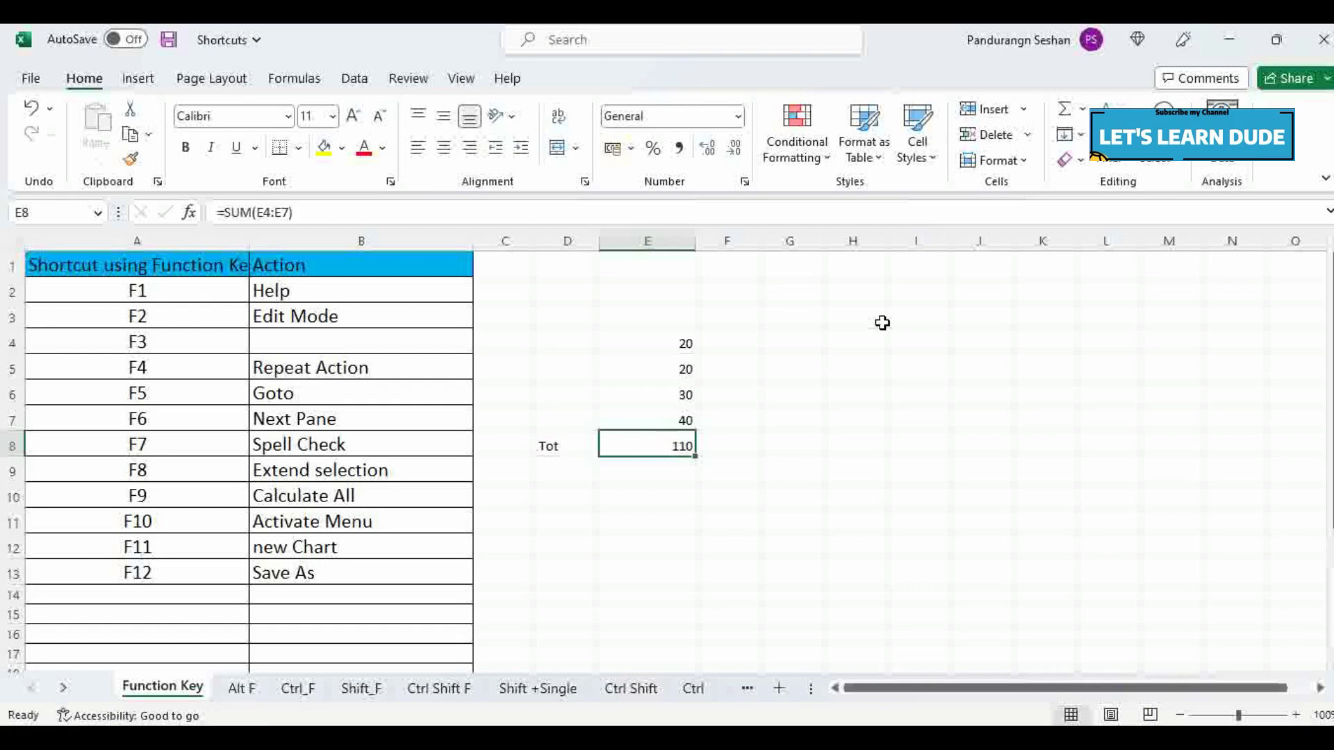
pyautogui.hotkey('ctrl', 'z')
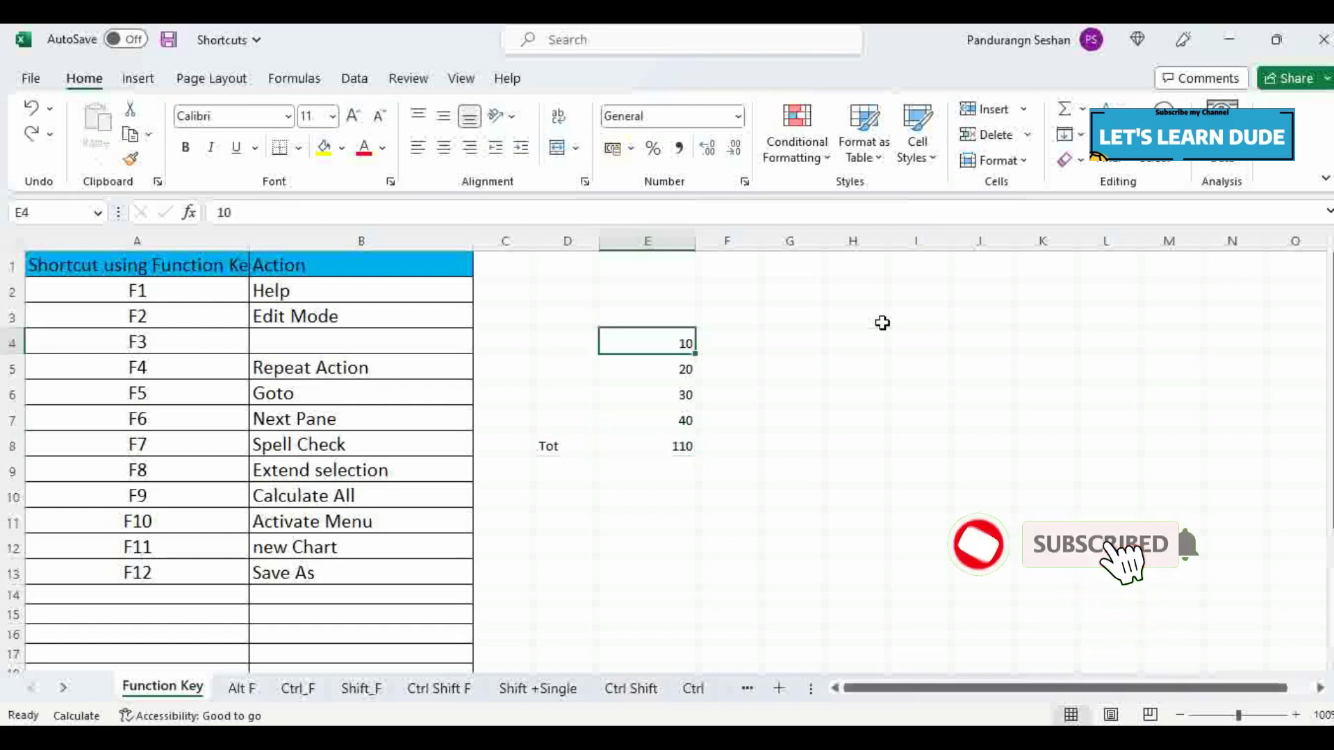
# Step: Check the E4:E7 values and the E8 total, then open the File backstage
pyautogui.moveTo(680, 416); pyautogui.dragTo(680, 339)
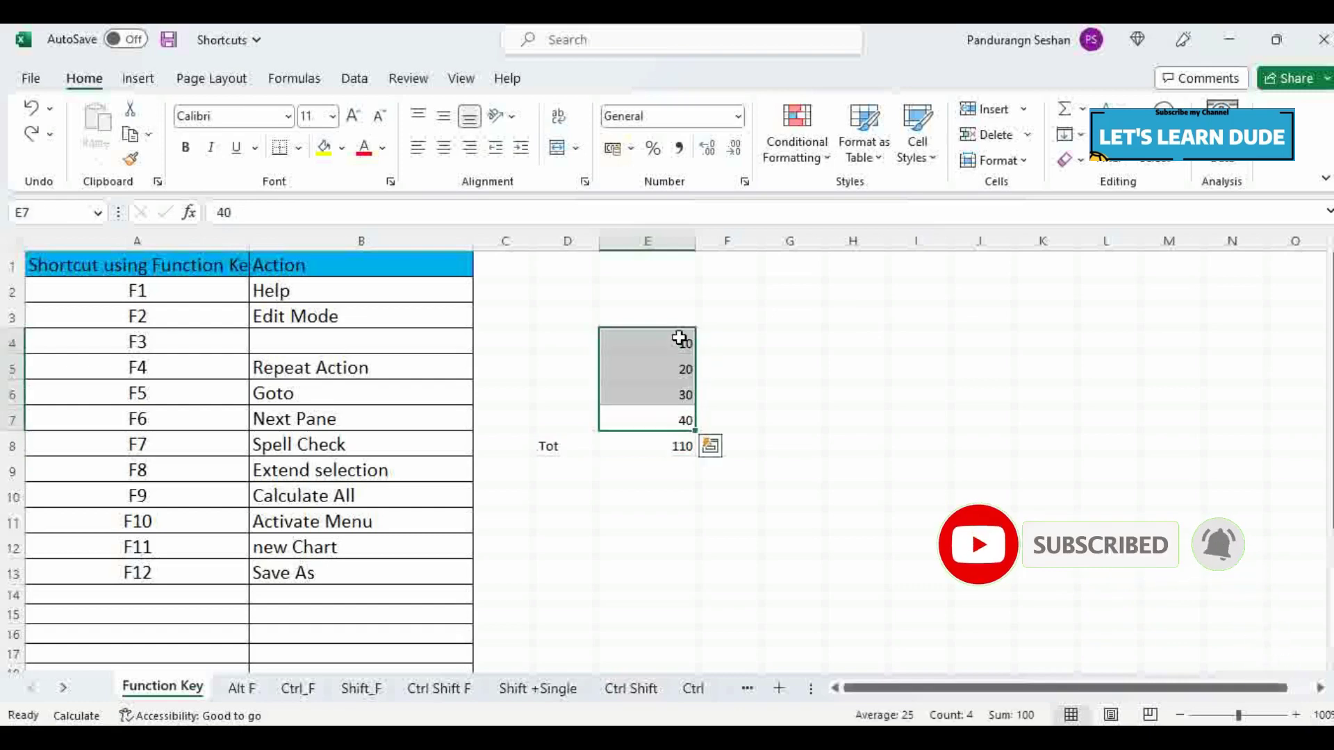
pyautogui.click(674, 451)
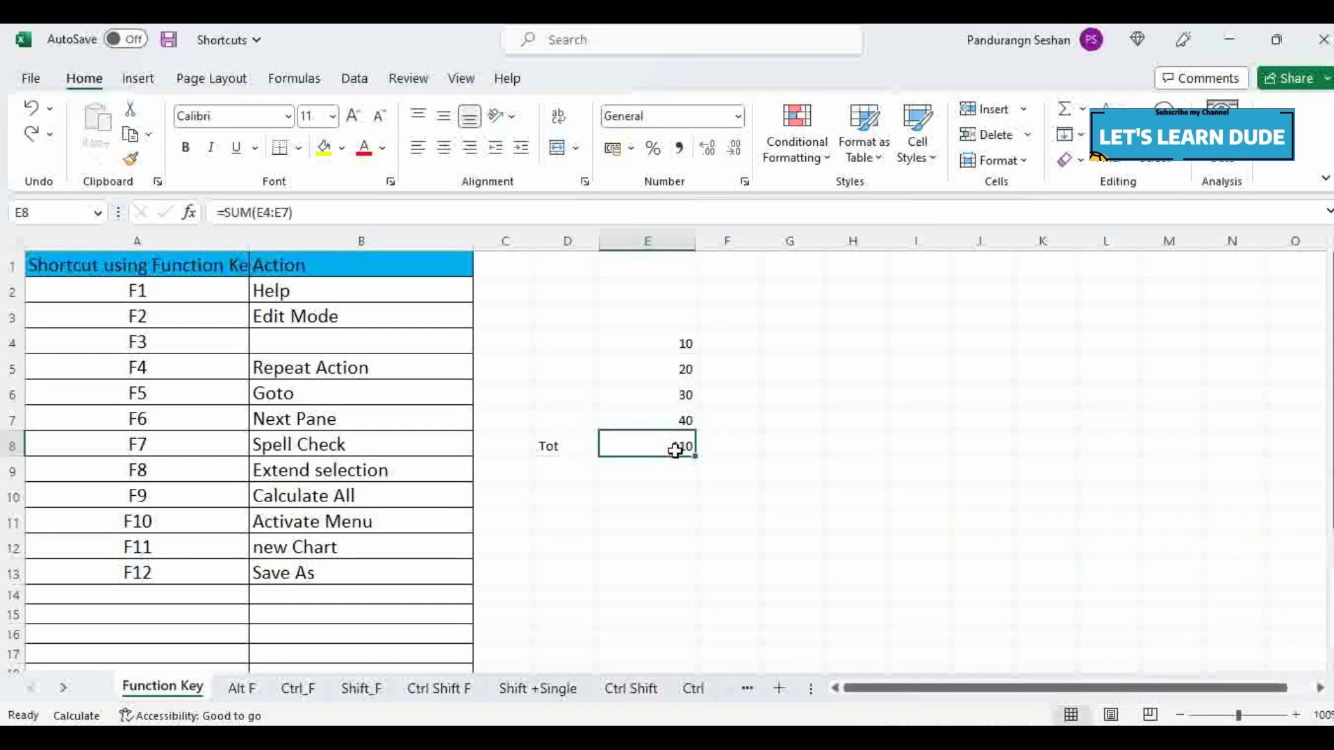
pyautogui.click(806, 385)
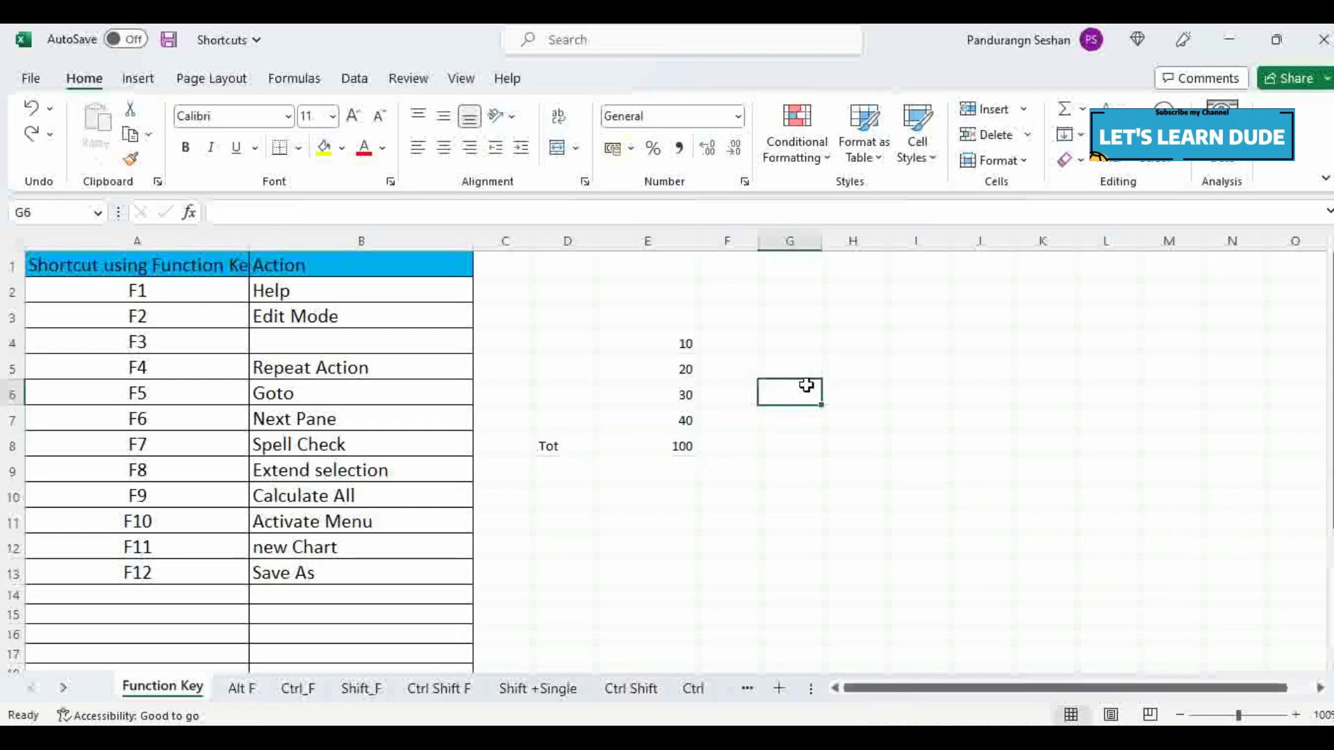
pyautogui.click(31, 79)
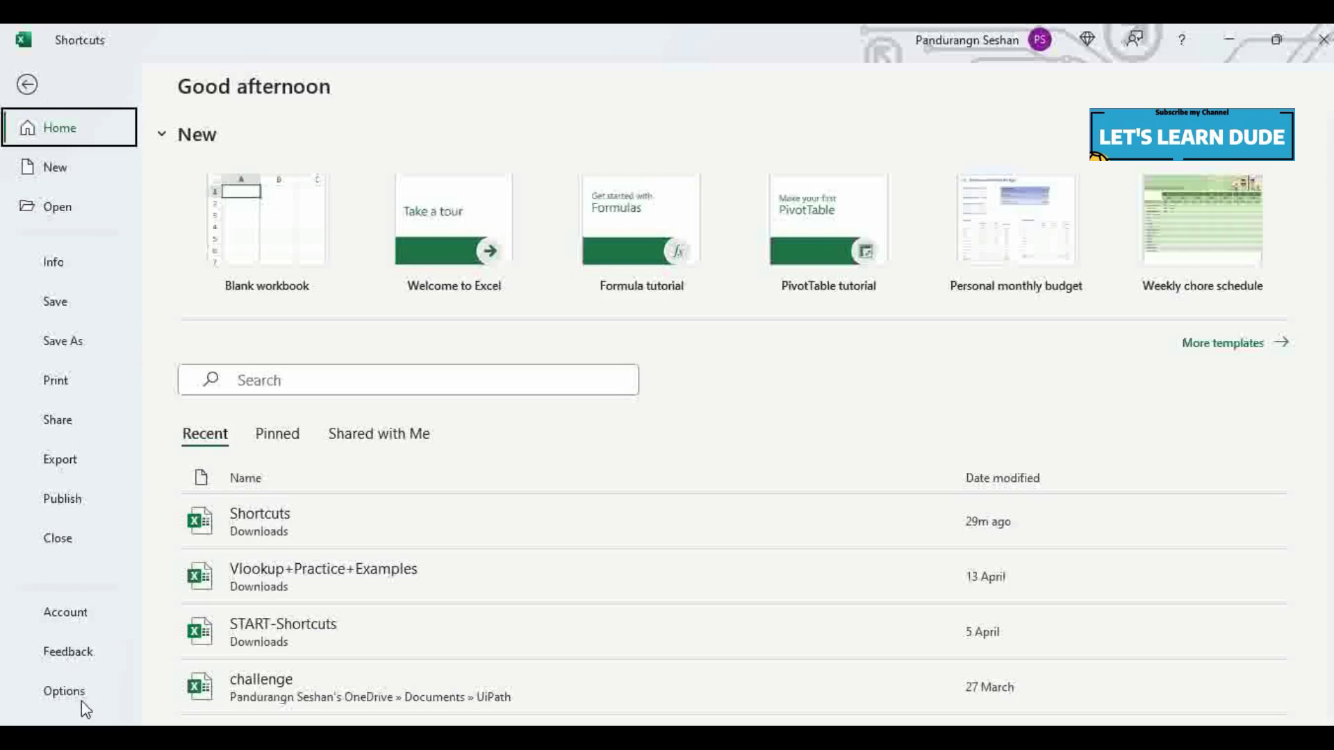
# Step: On the Formulas page of Excel Options, switch workbook calculation to Automatic, then back to Manual
pyautogui.click(87, 681)
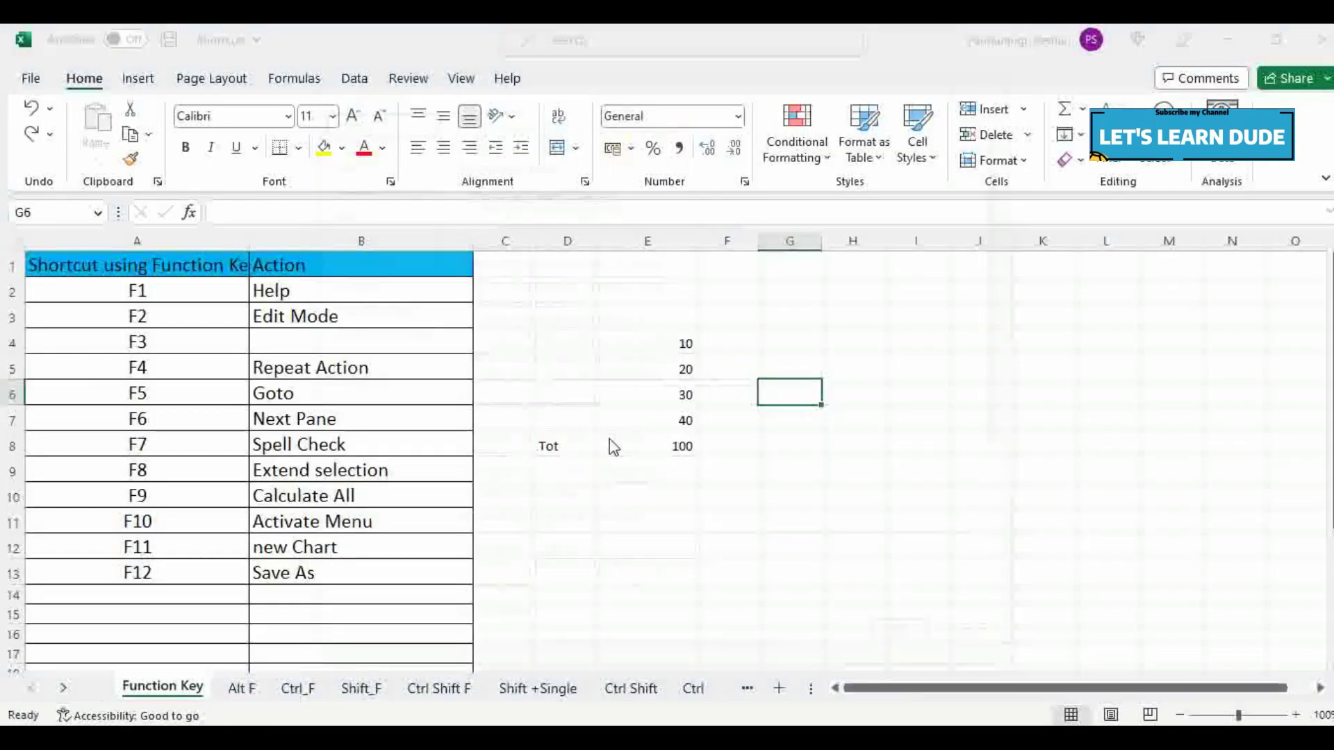
pyautogui.click(318, 110)
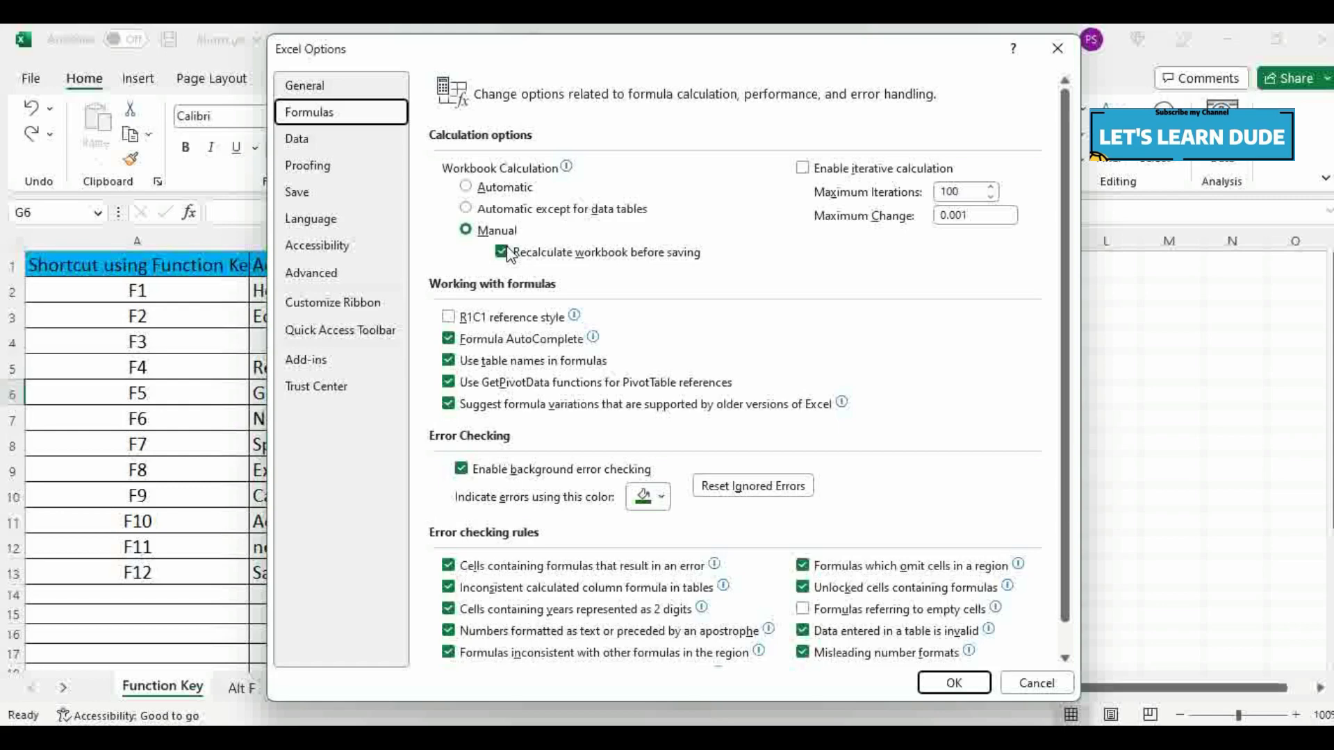
pyautogui.click(466, 188)
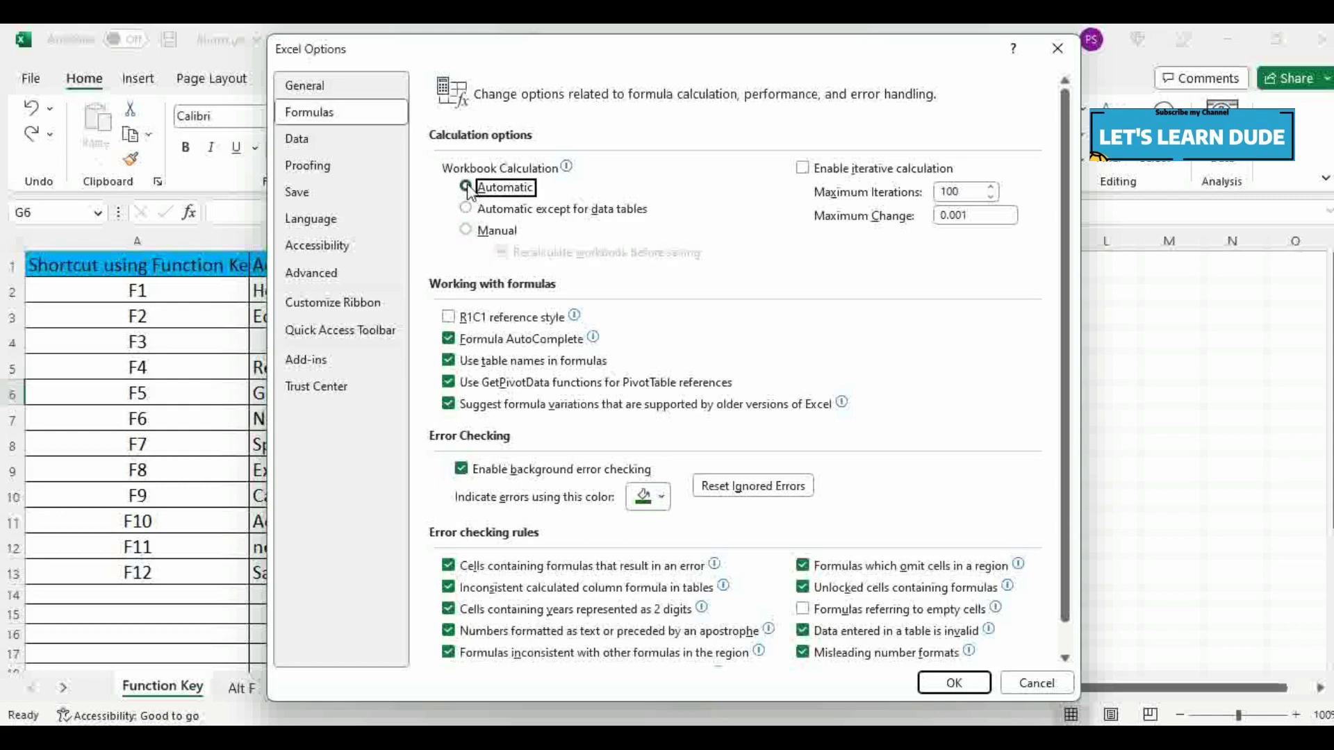
pyautogui.click(465, 230)
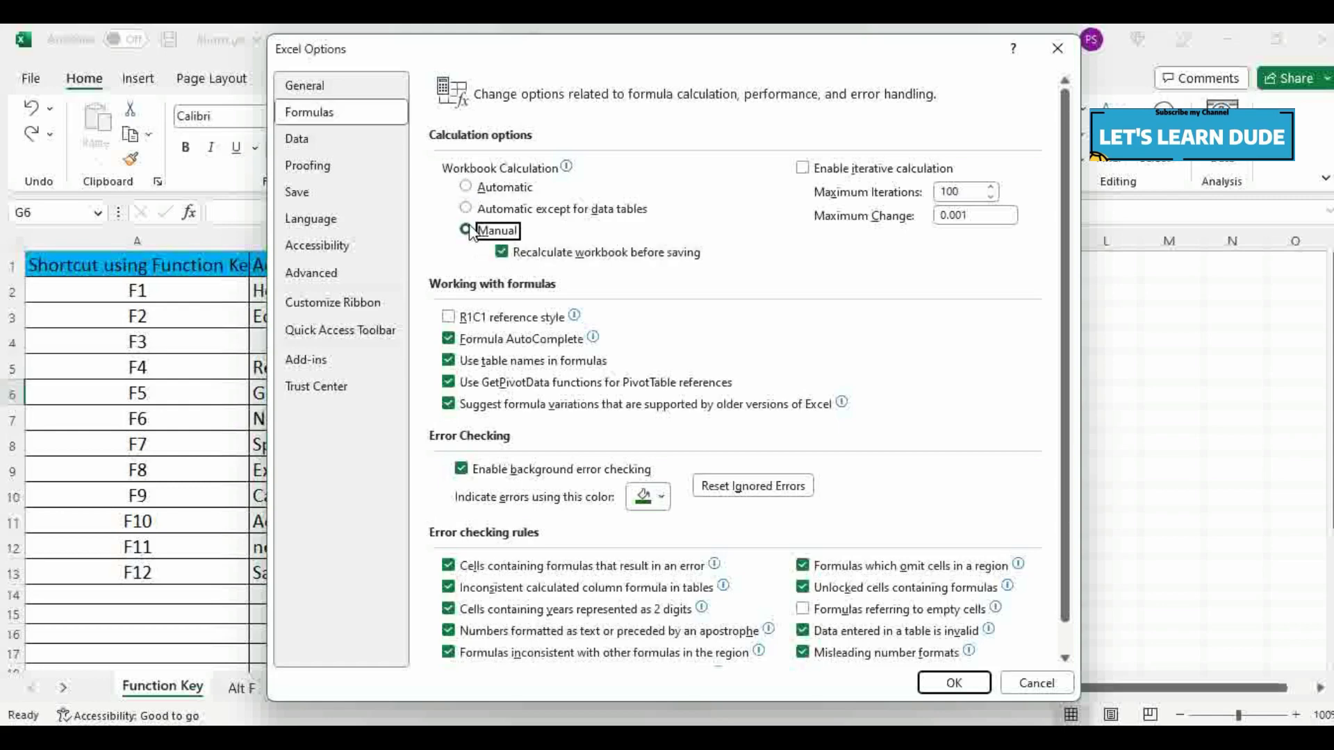
# Step: Close Excel Options with OK, check the E8 total, and show ribbon KeyTips with F10
pyautogui.click(956, 678)
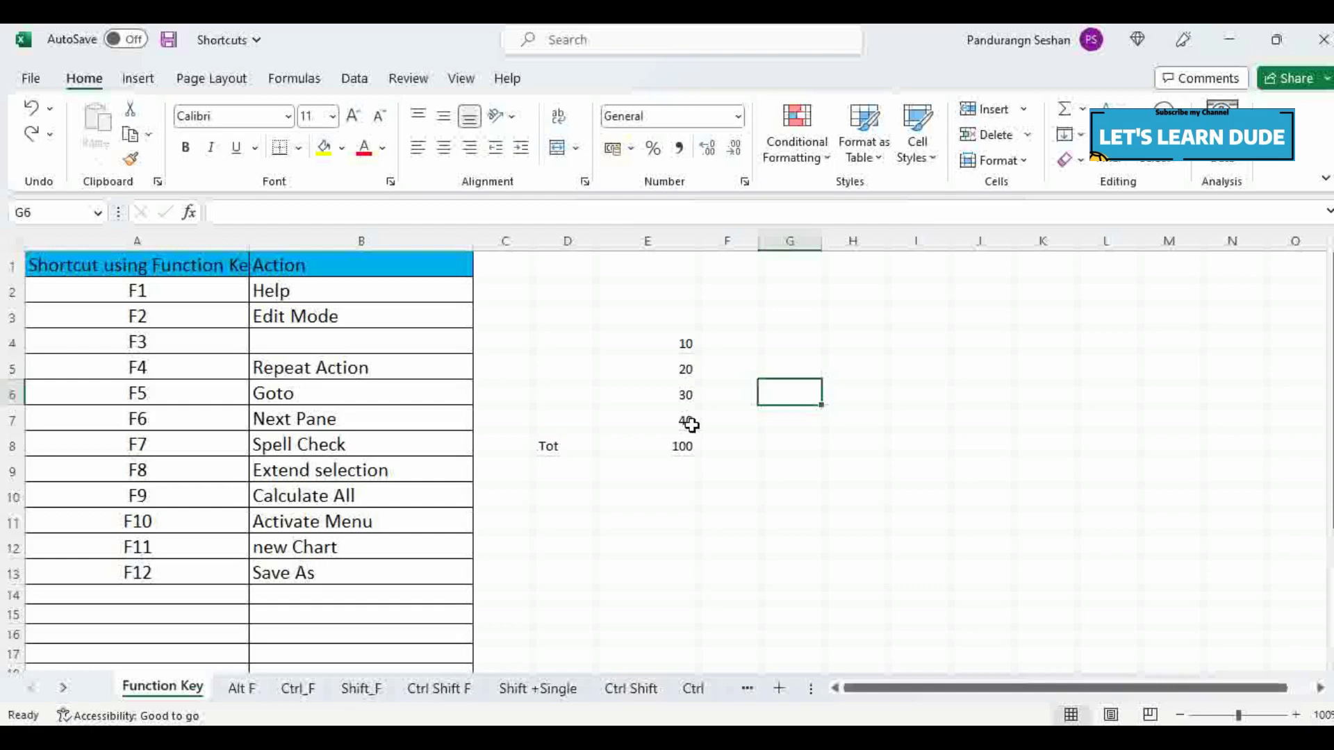
pyautogui.click(680, 442)
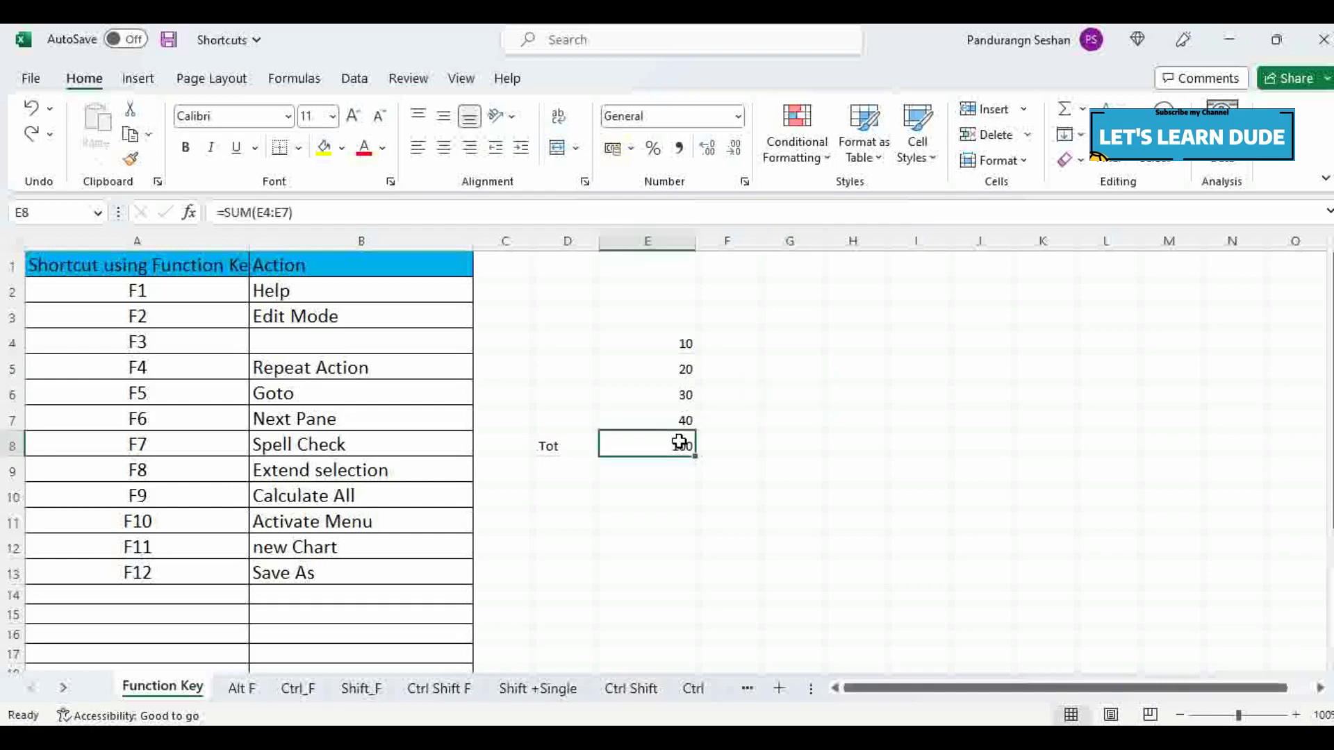
pyautogui.click(589, 516)
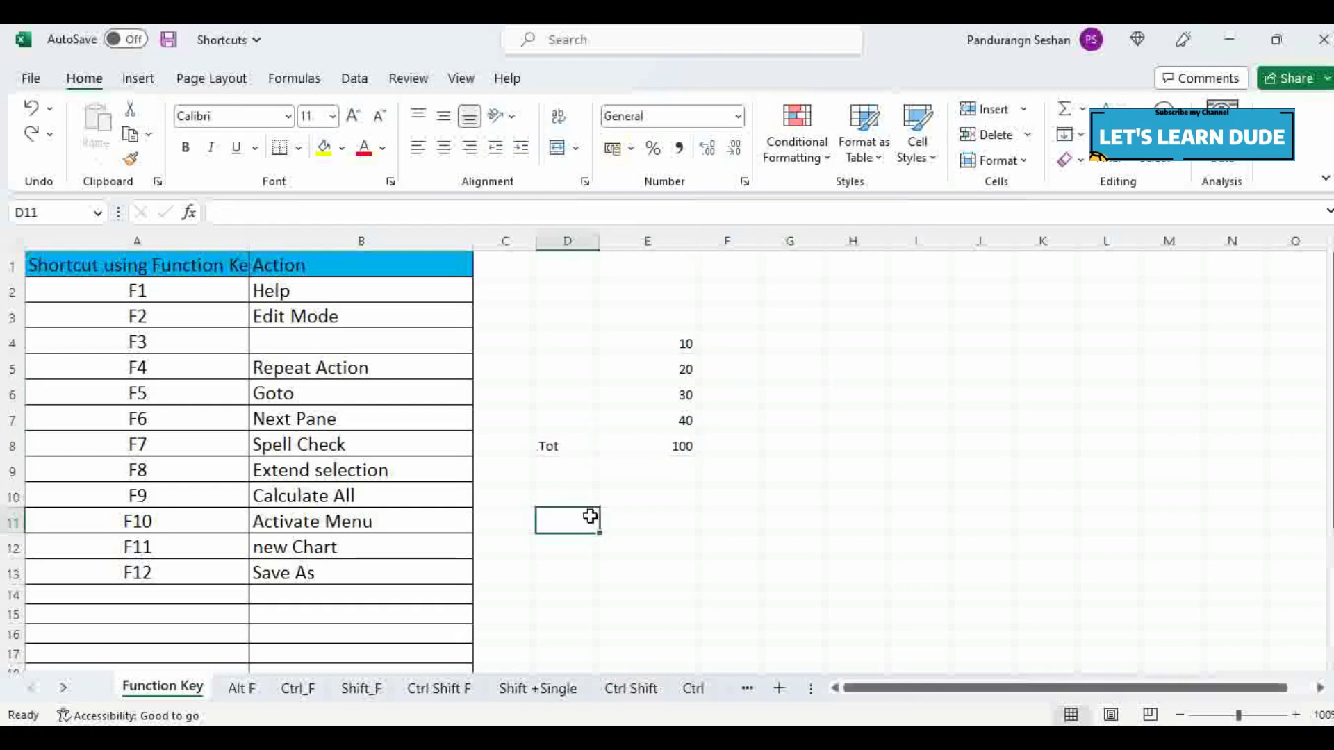
pyautogui.press('F10')
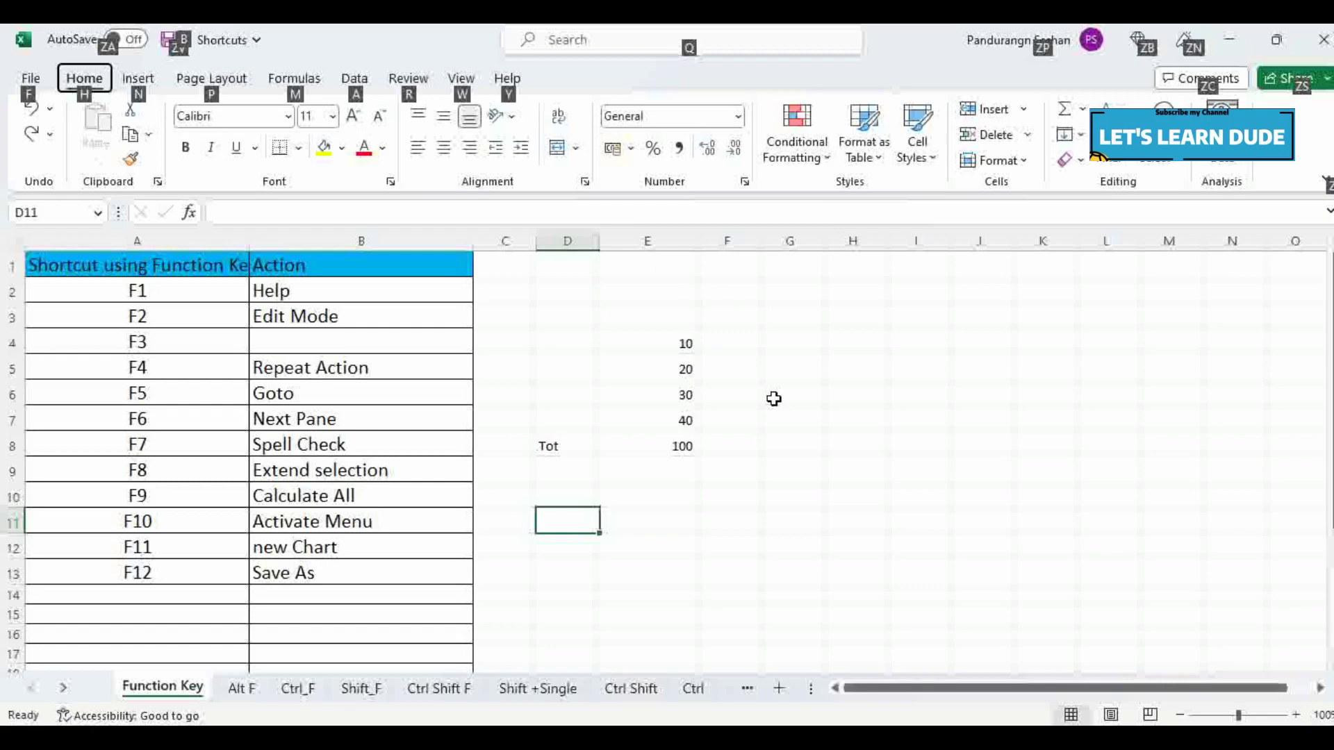
# Step: Jump to the Data tab via KeyTip A, dismiss the hints and tip, and return to Home
pyautogui.press('a')
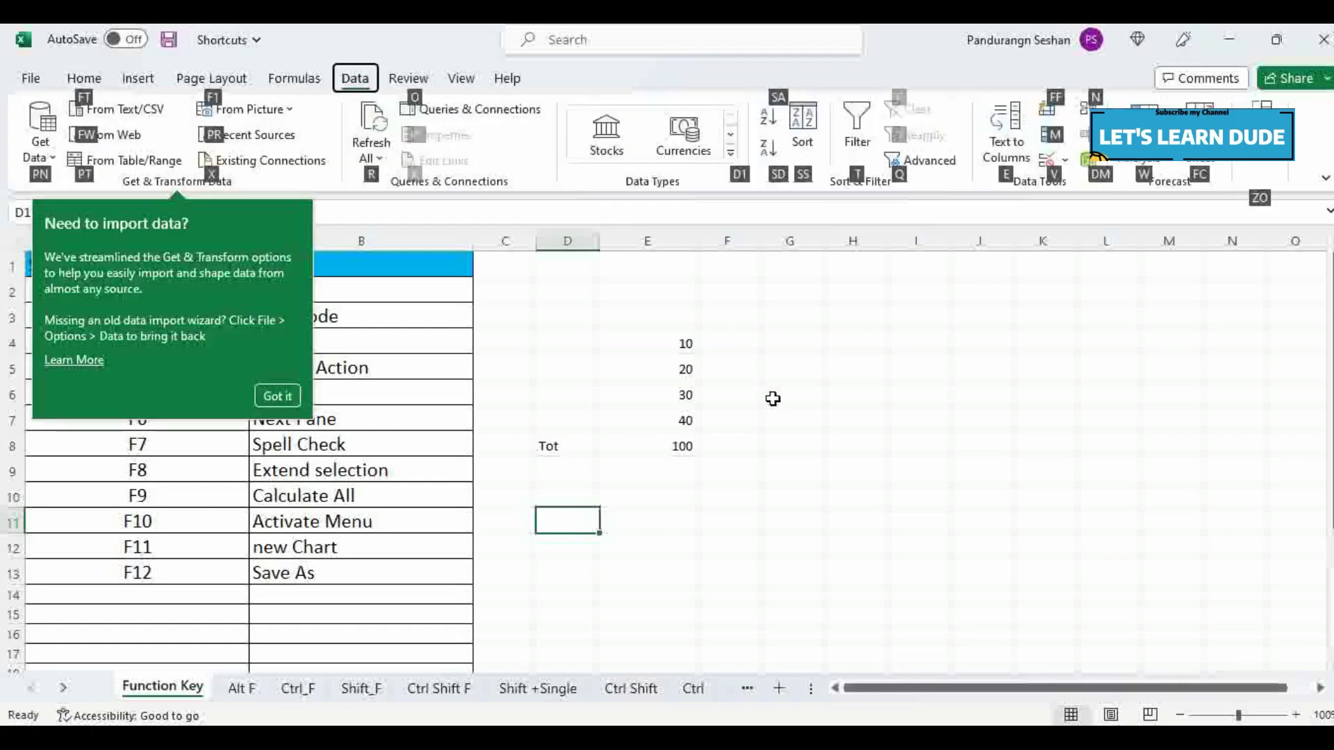
pyautogui.press('Escape')
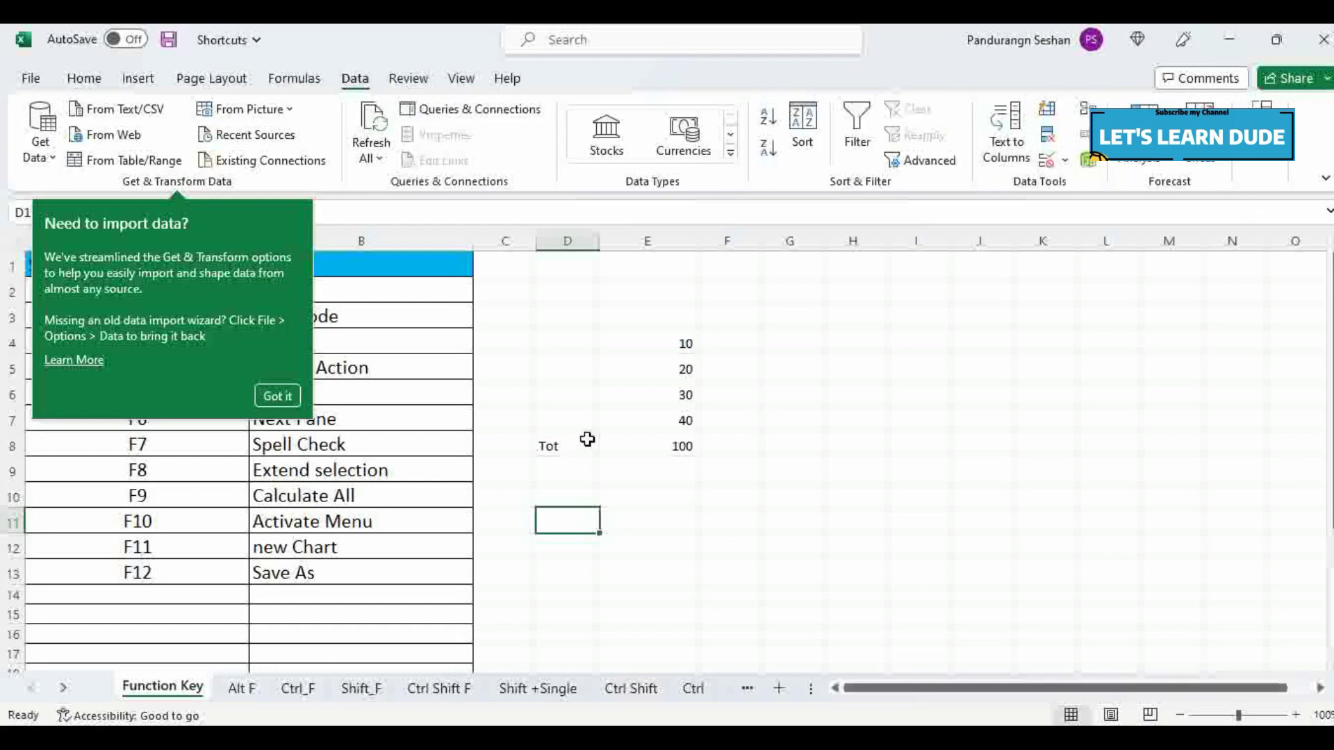
pyautogui.press('Escape')
pyautogui.click(84, 78)
# Step: Select E7, toggle the KeyTips on and off with F10, and select the table A1:B13
pyautogui.click(617, 411)
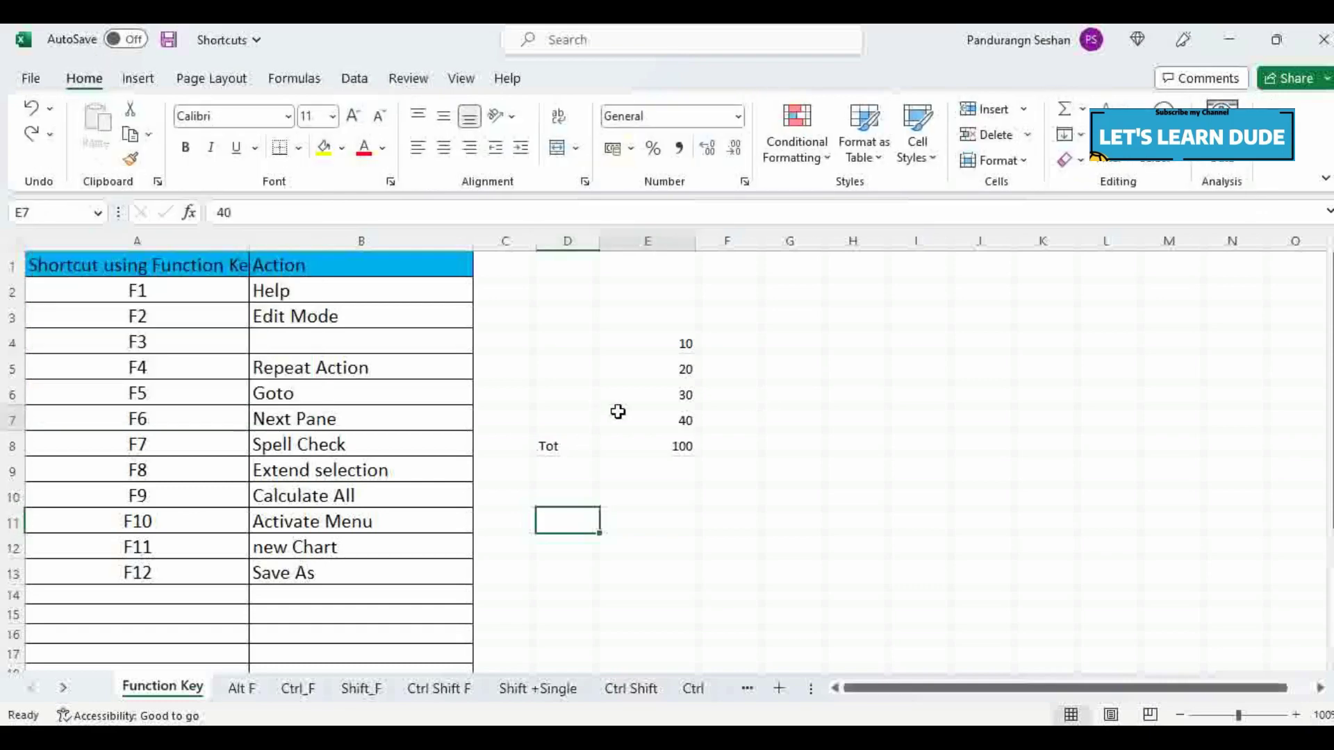
pyautogui.press('F10')
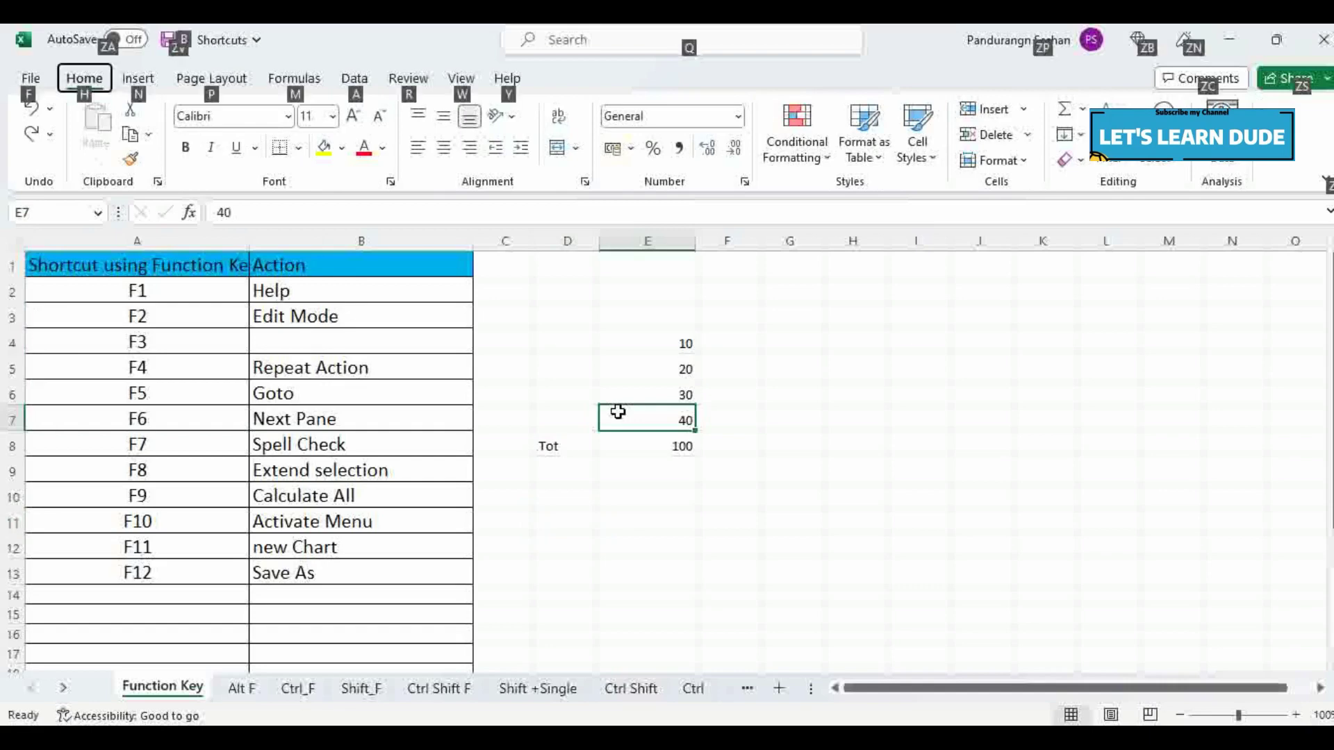
pyautogui.press('F10')
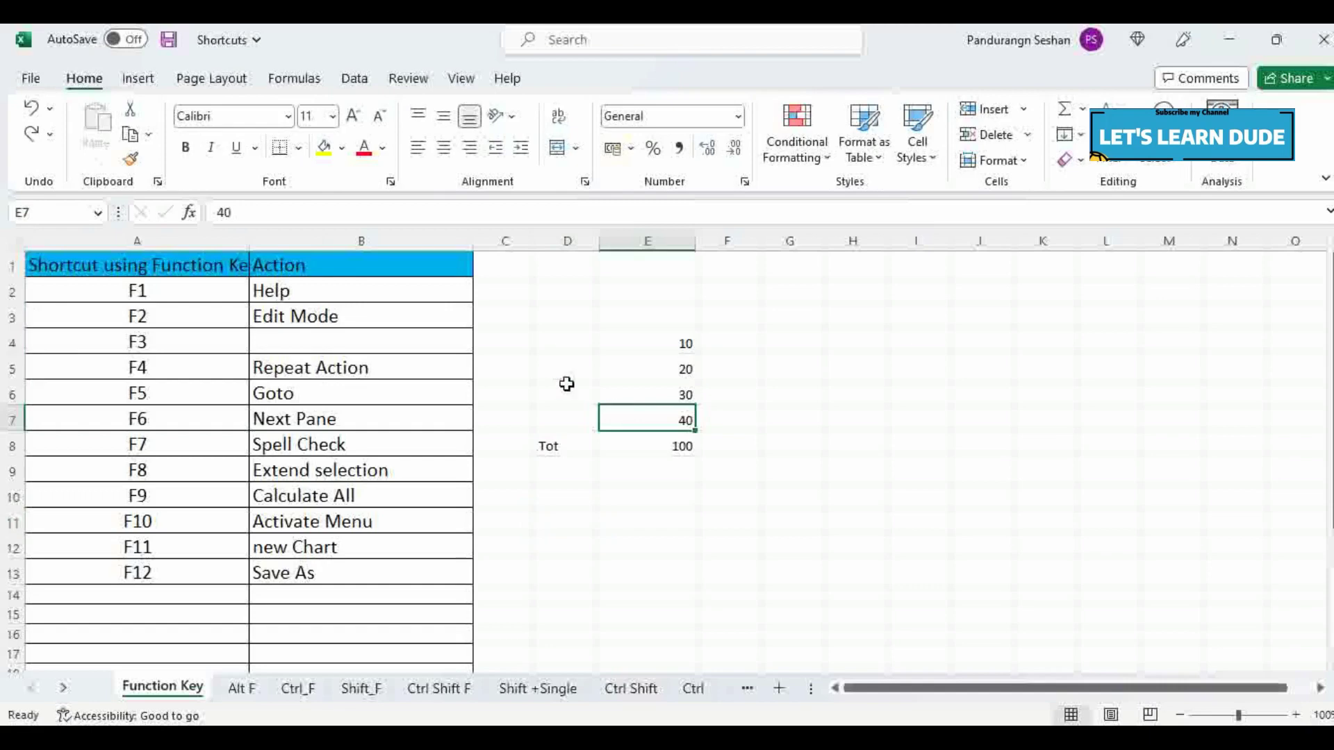
pyautogui.moveTo(142, 267); pyautogui.dragTo(408, 565)
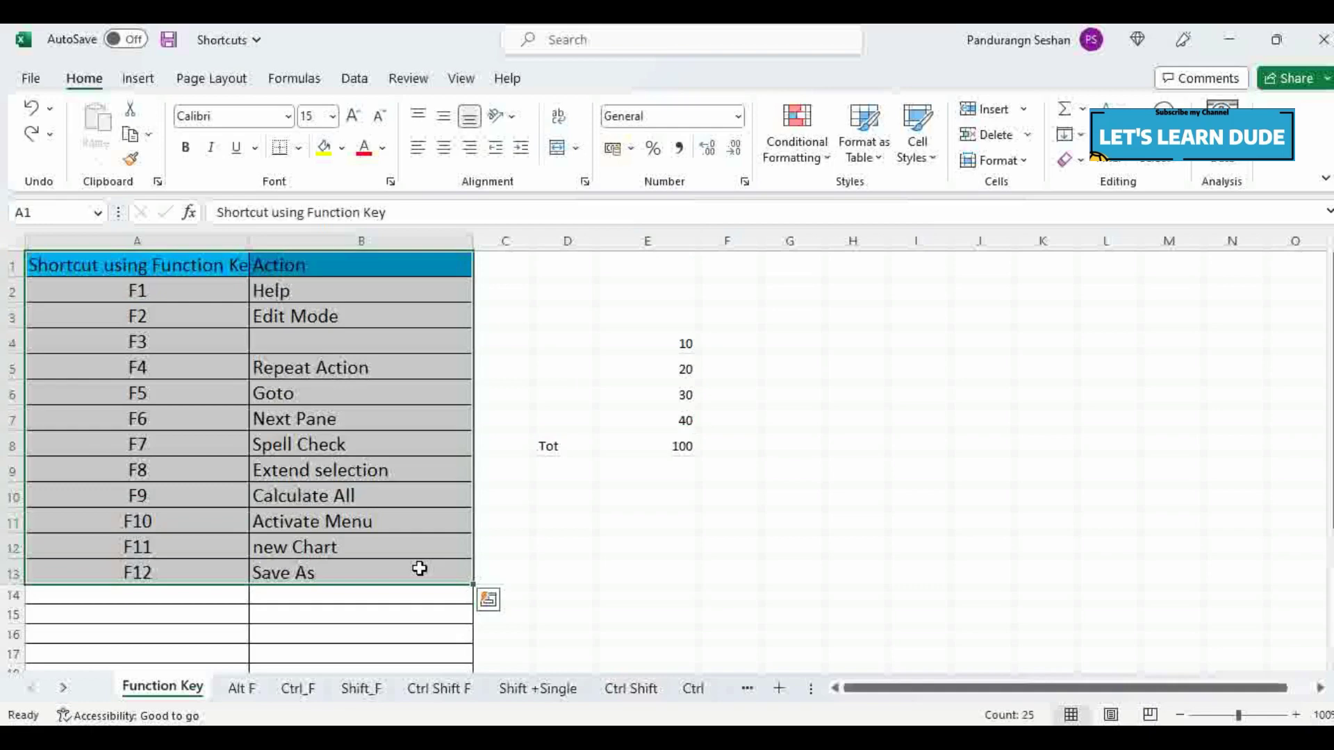
pyautogui.press('F11')
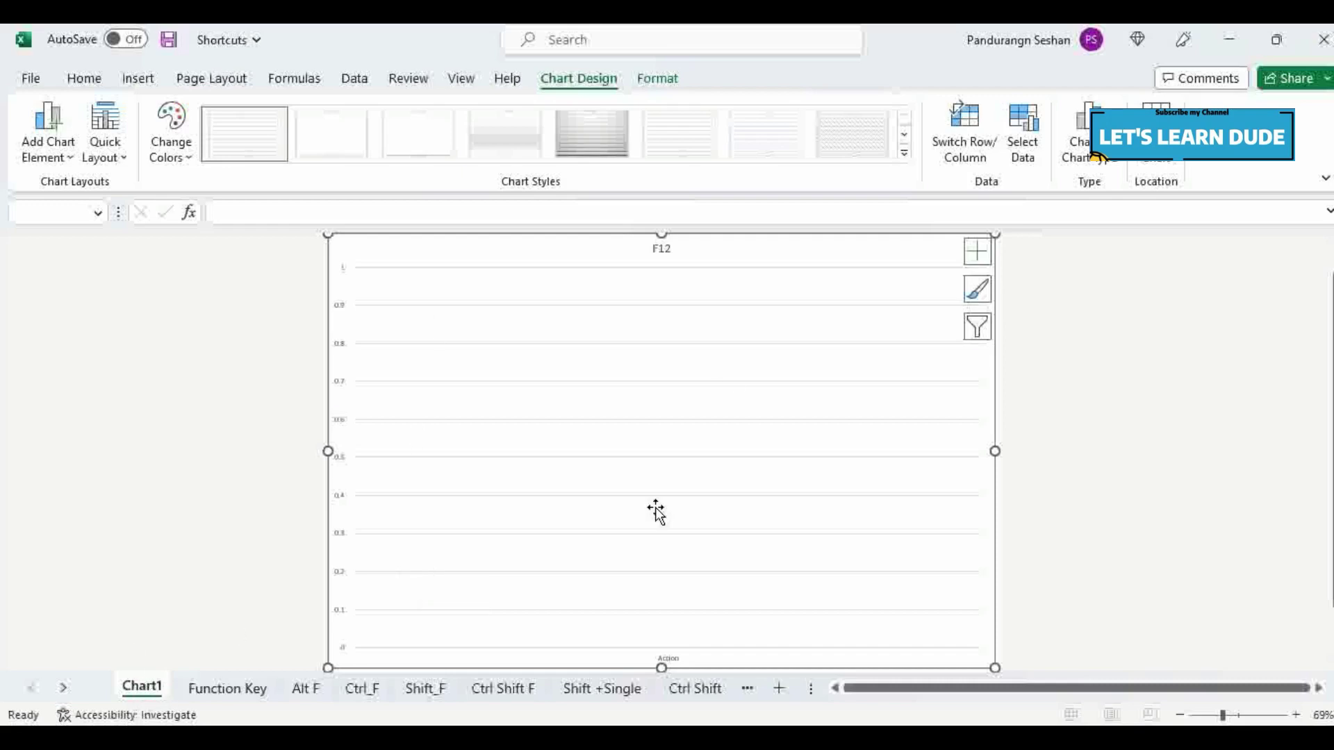
pyautogui.rightClick(156, 690)
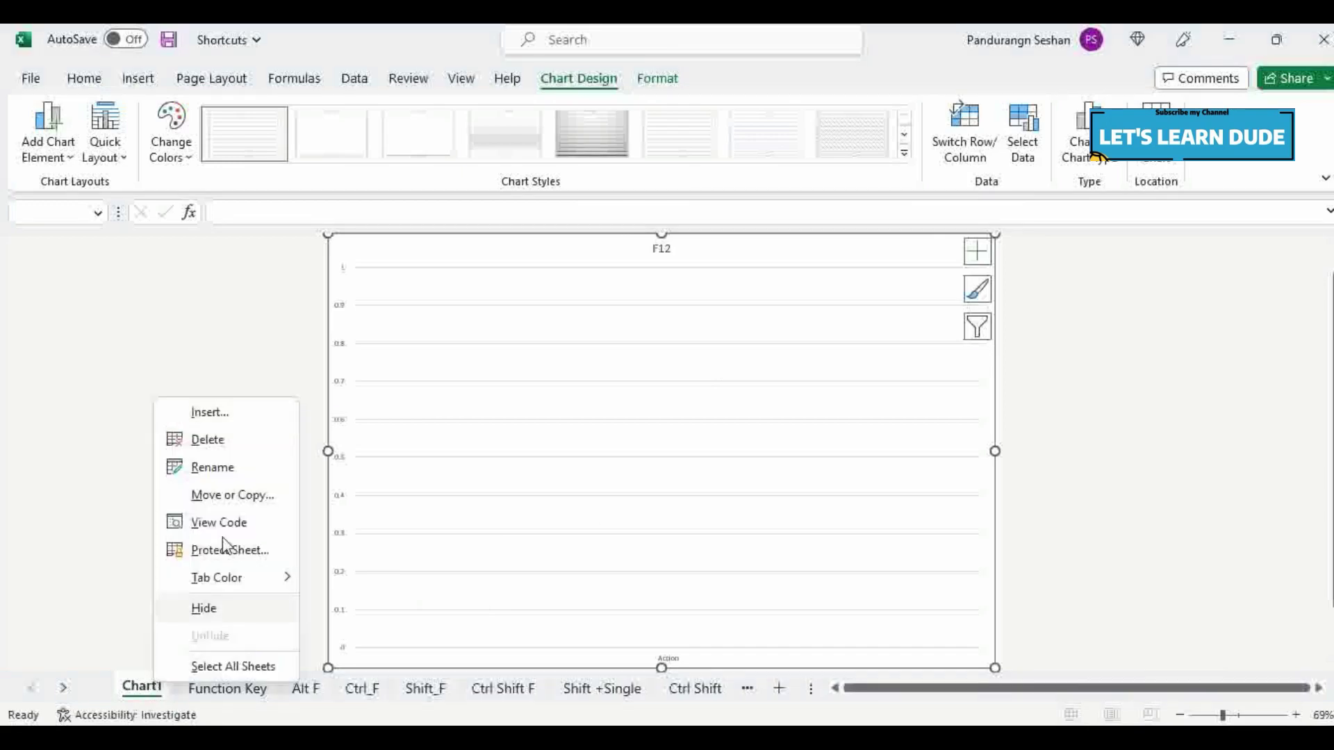
pyautogui.click(207, 440)
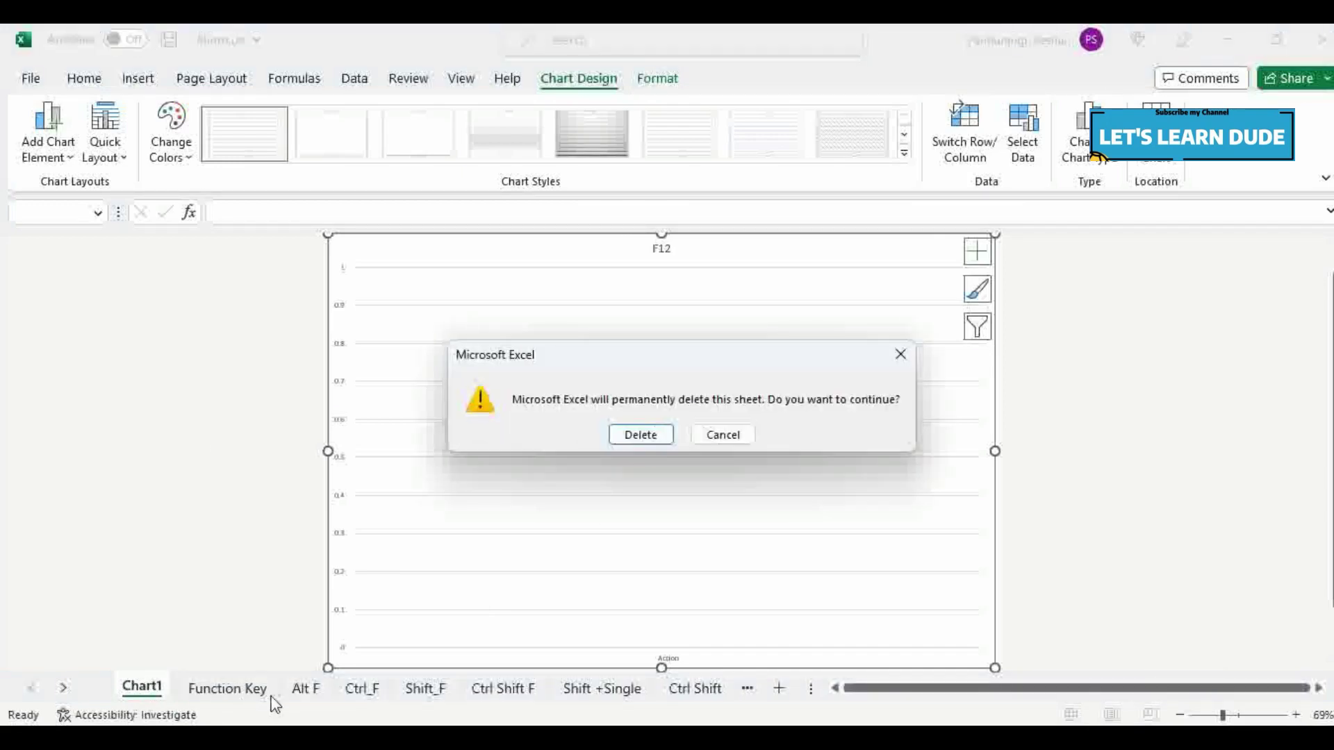
pyautogui.click(640, 435)
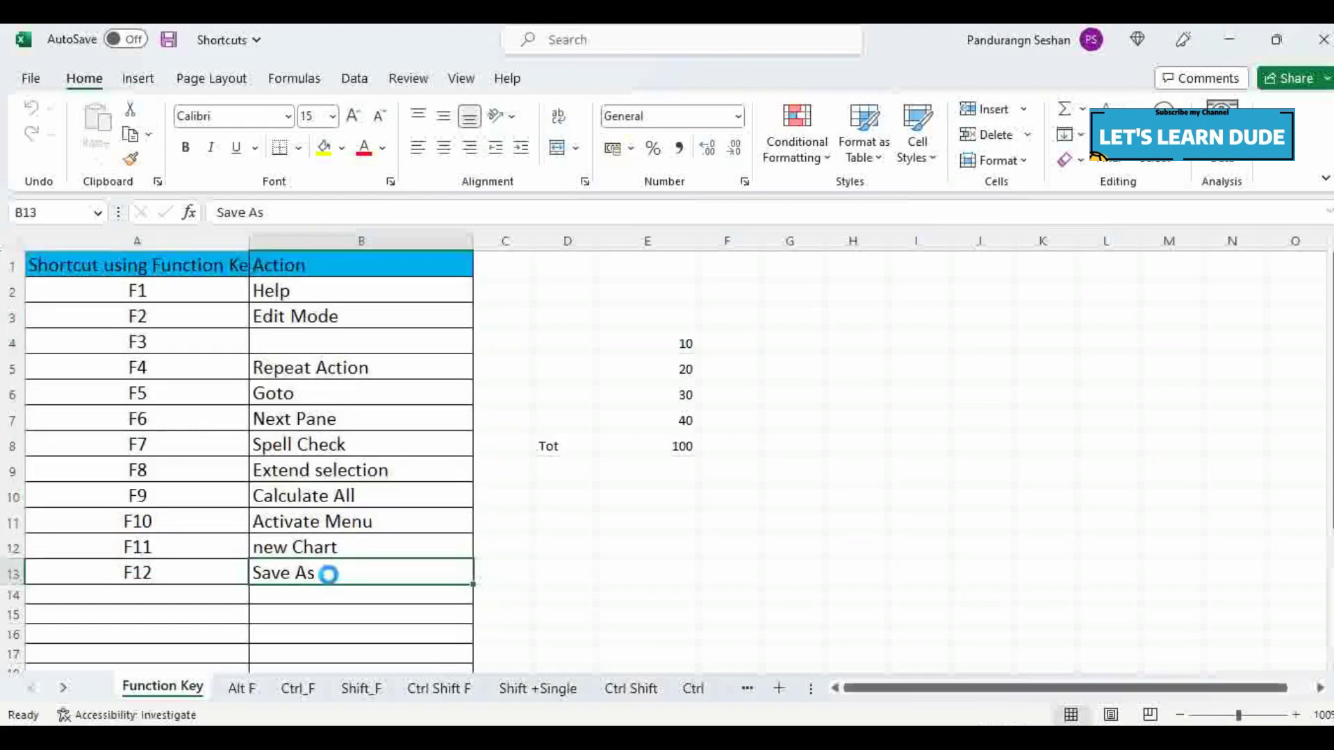
# Step: Open Save As with F12, cancel without saving, and switch to the Alt F sheet
pyautogui.press('F12')
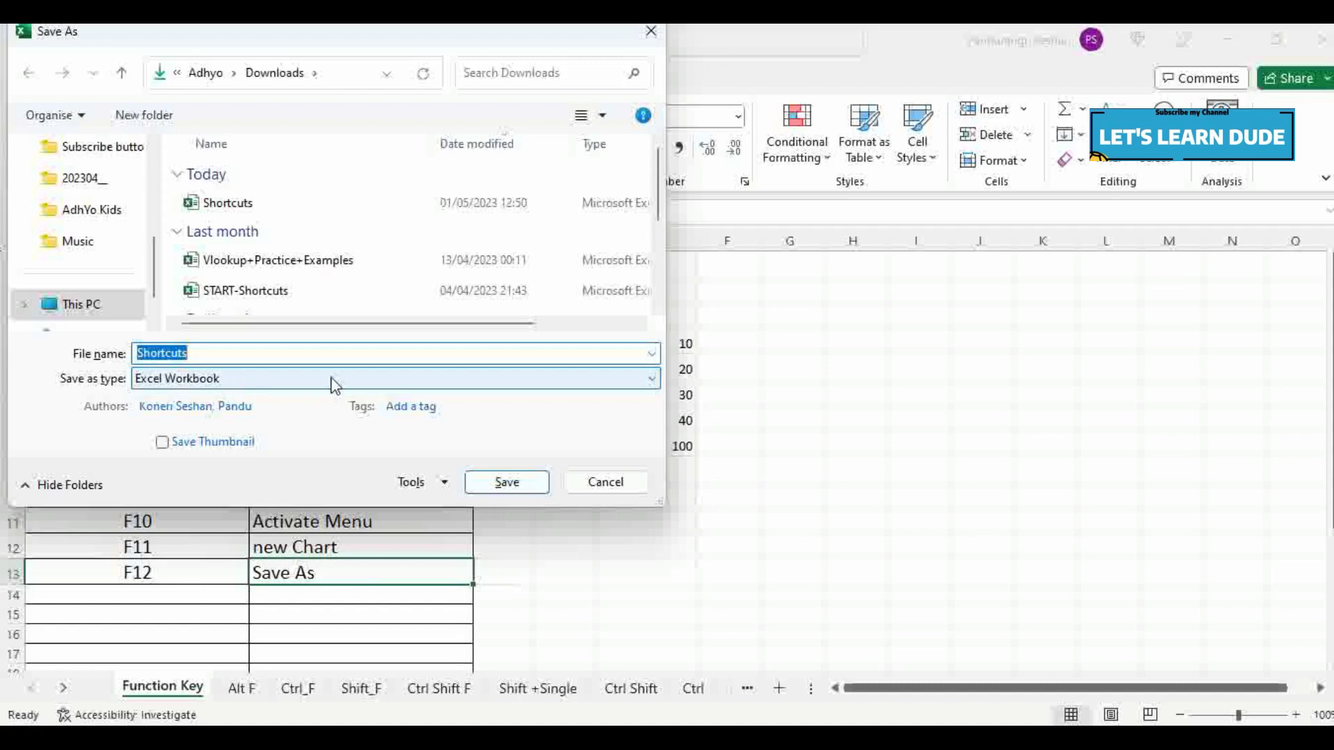
pyautogui.press('Escape')
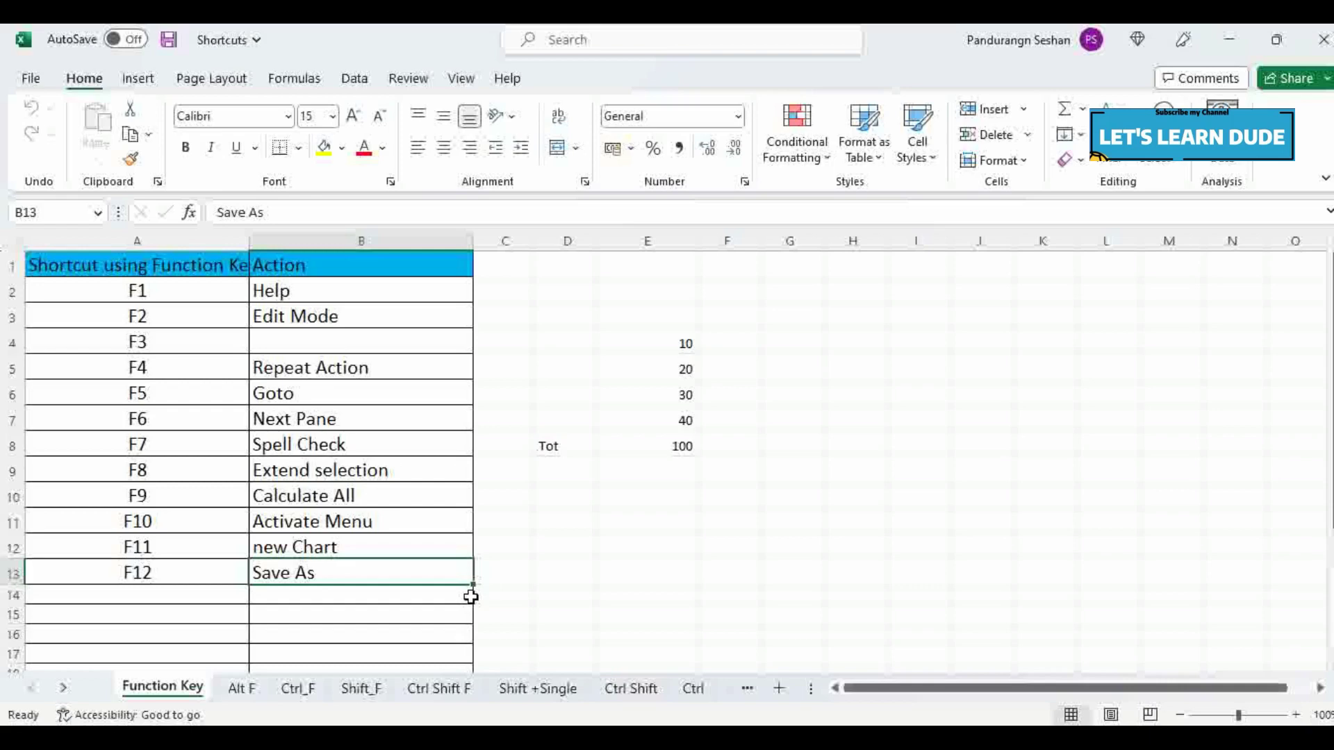
pyautogui.hotkey('ctrl', 'pagedown')
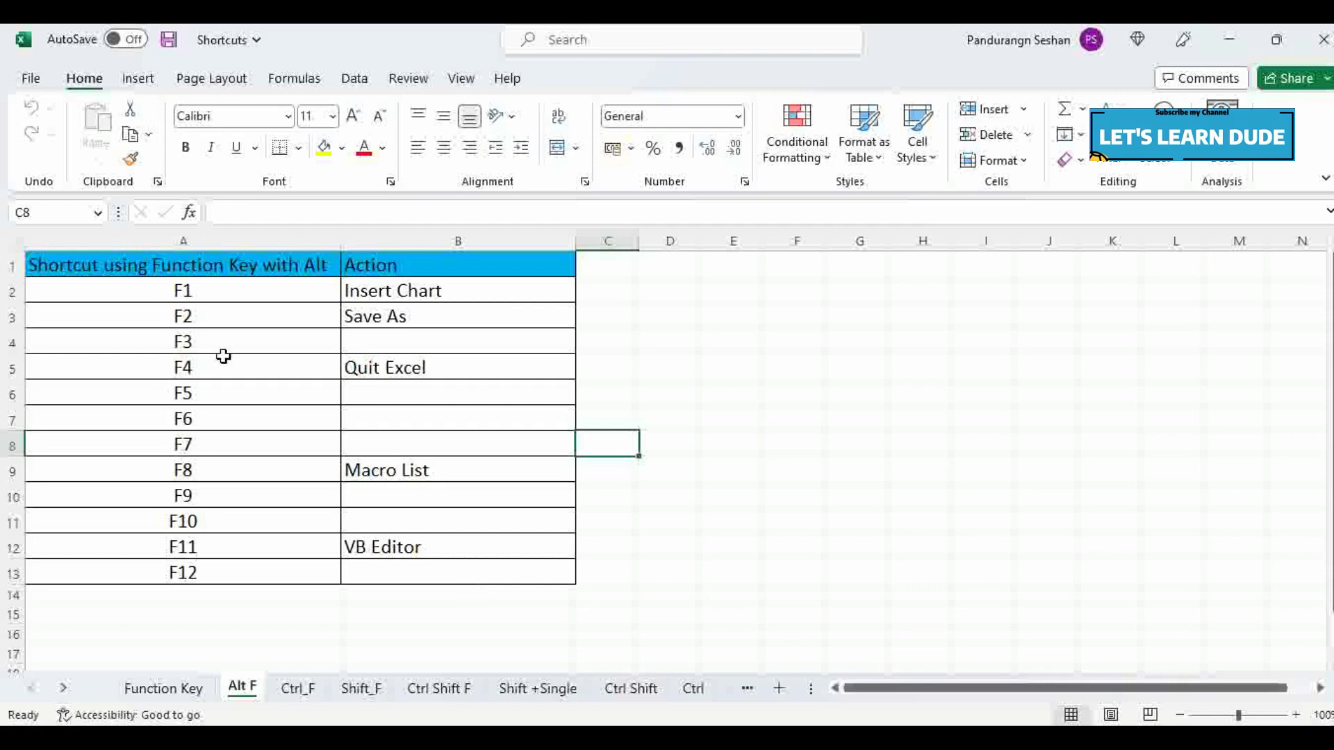
pyautogui.hotkey('alt', 'F1')
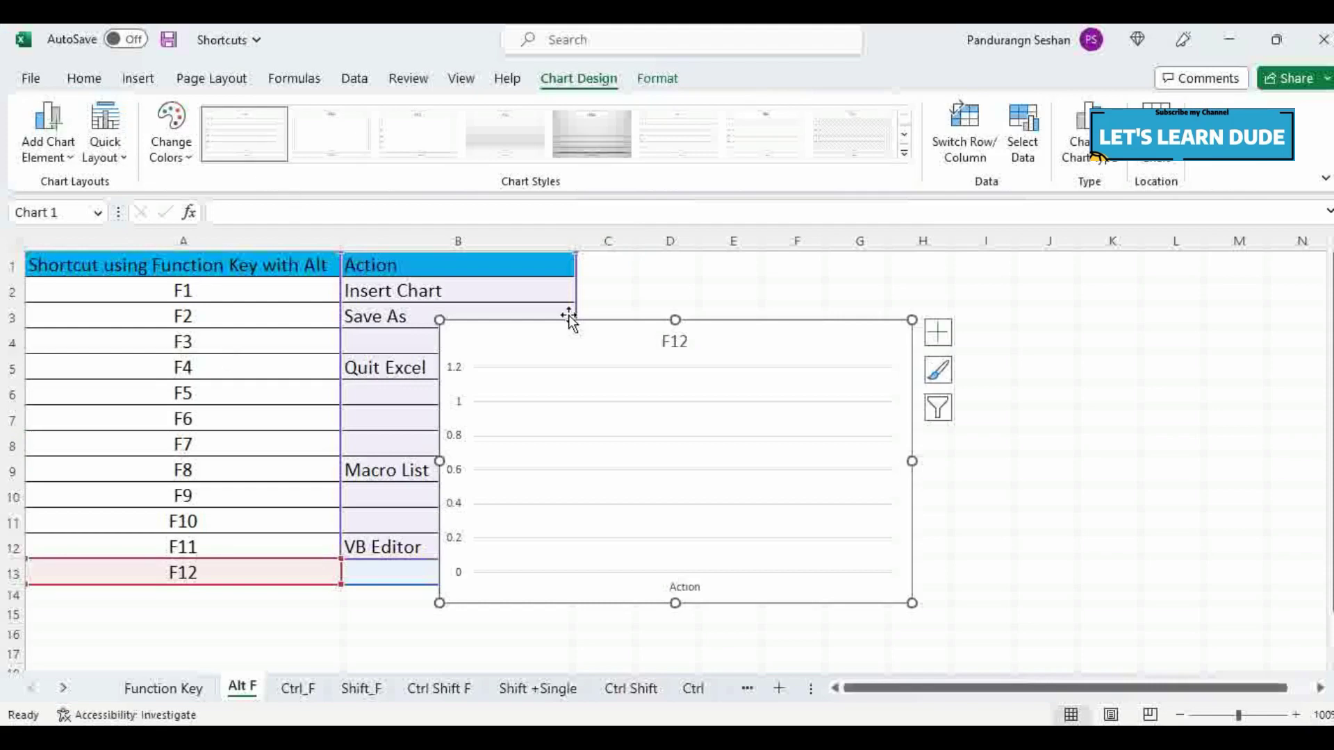
pyautogui.moveTo(719, 367); pyautogui.dragTo(973, 341)
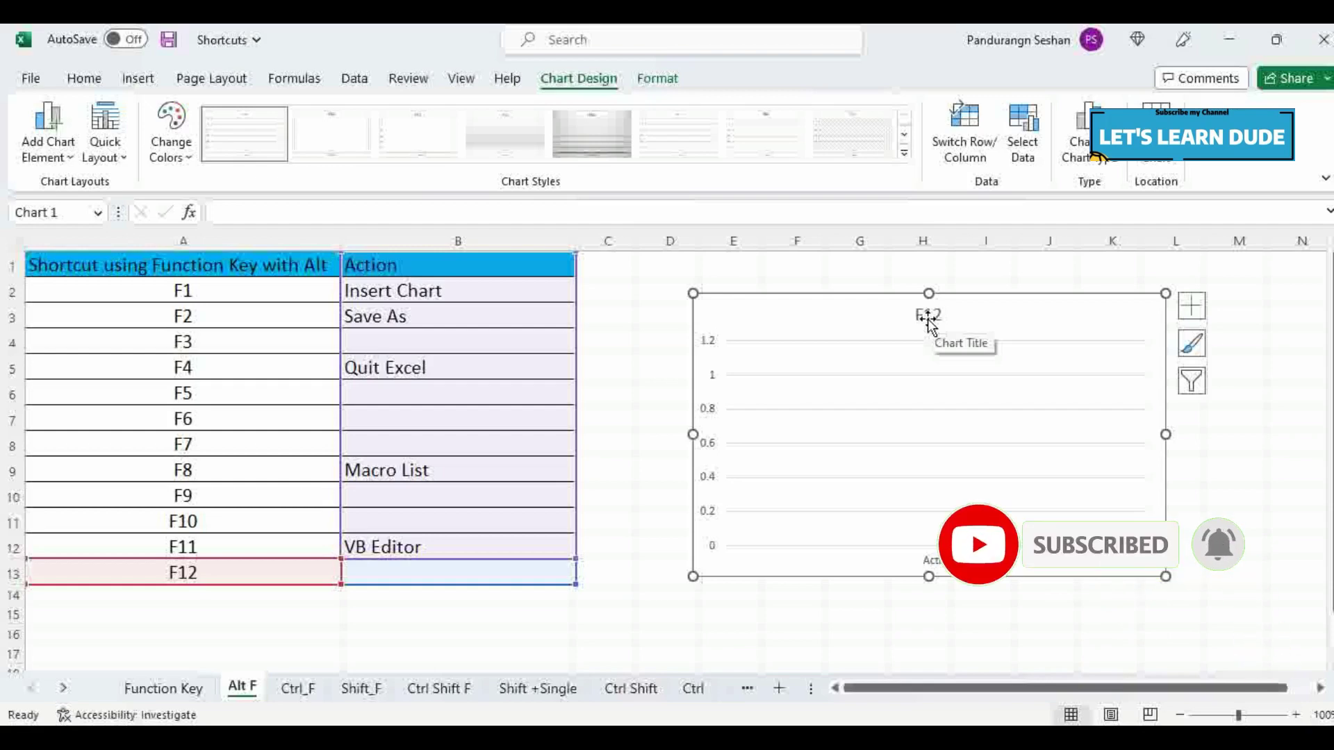
pyautogui.press('Delete')
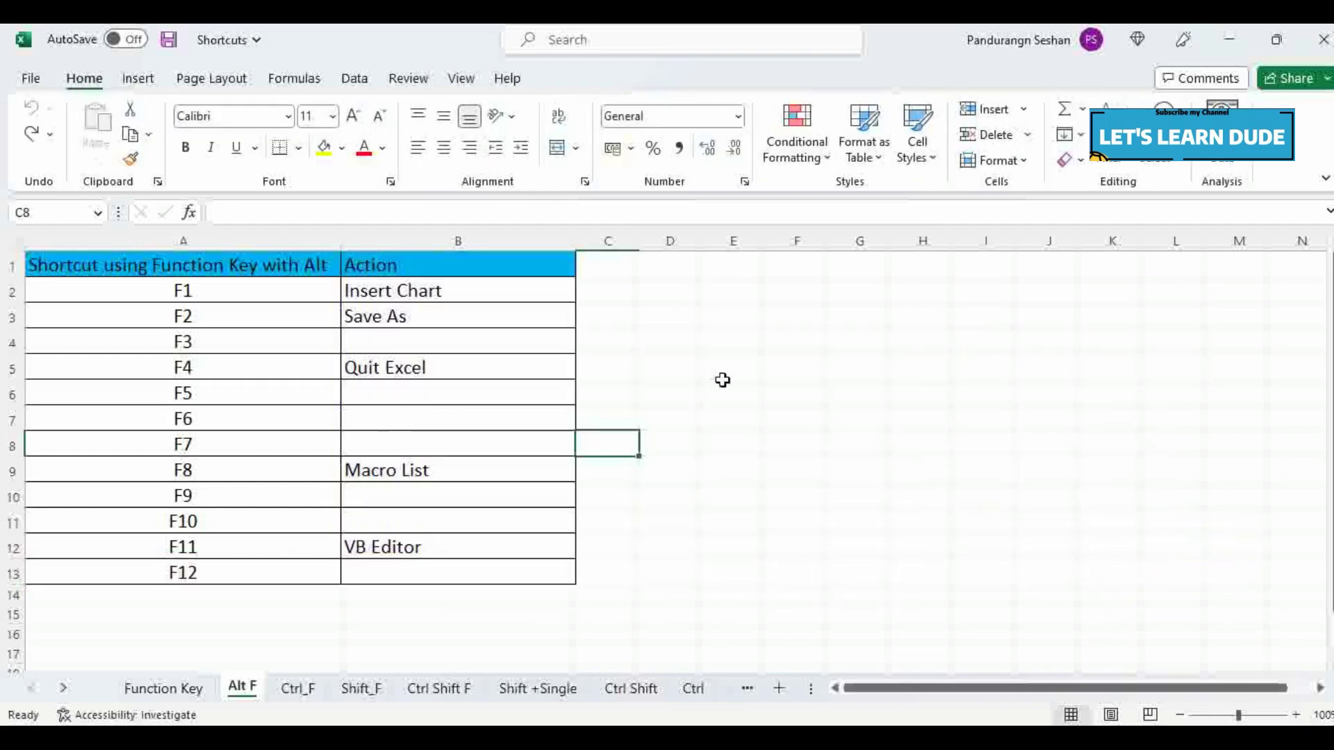
pyautogui.click(537, 359)
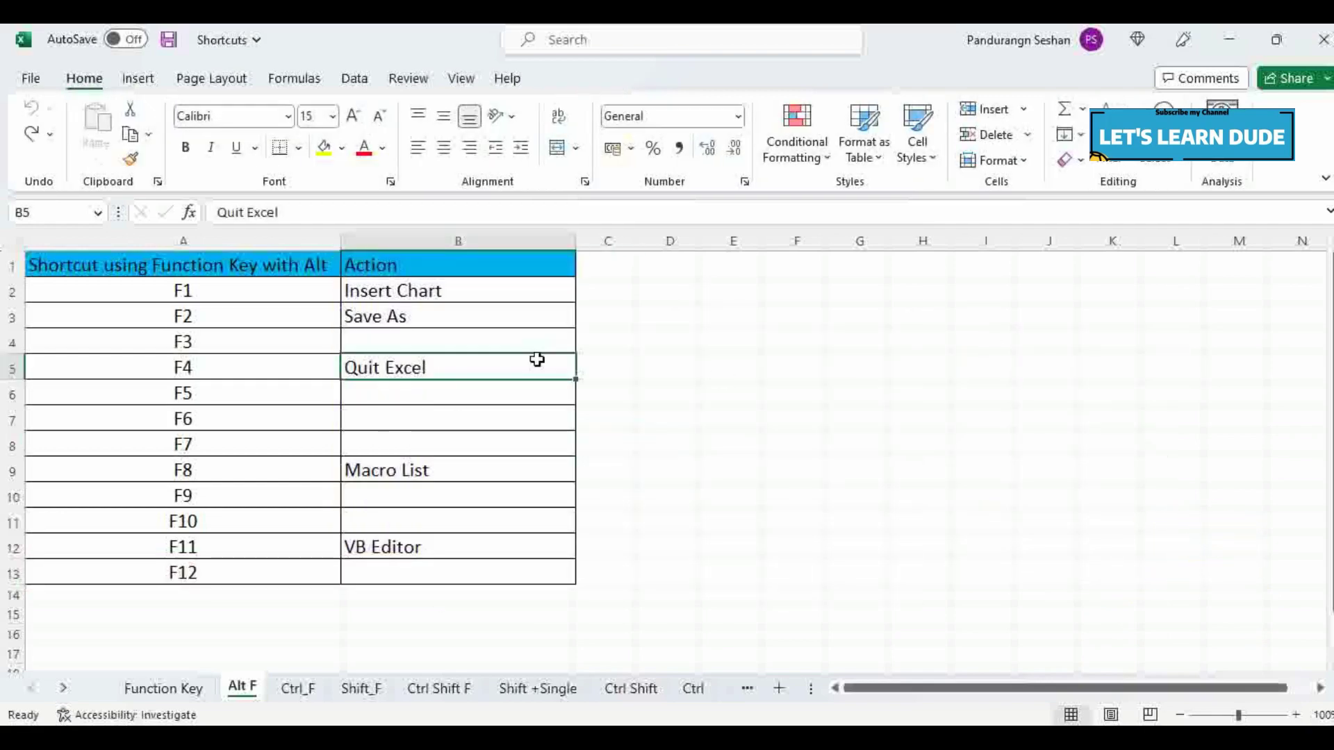
pyautogui.hotkey('alt', 'F4')
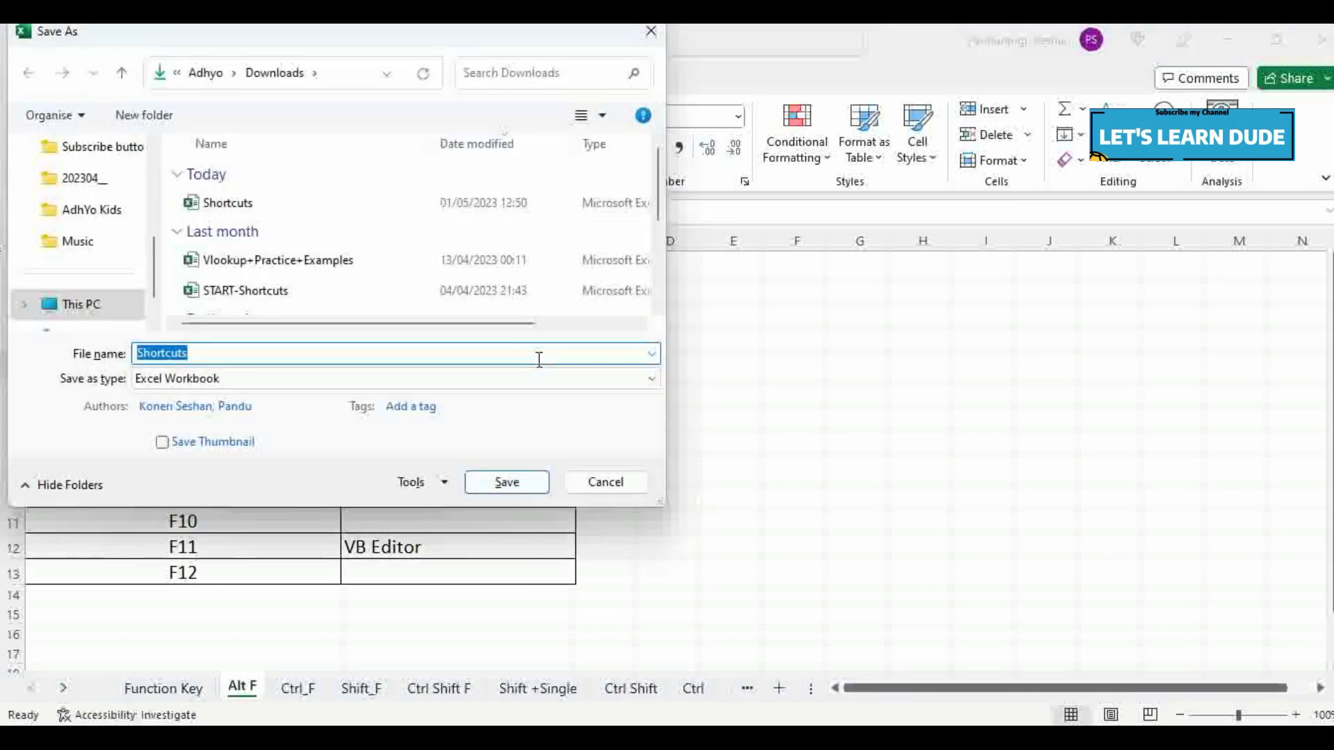
pyautogui.press('Escape')
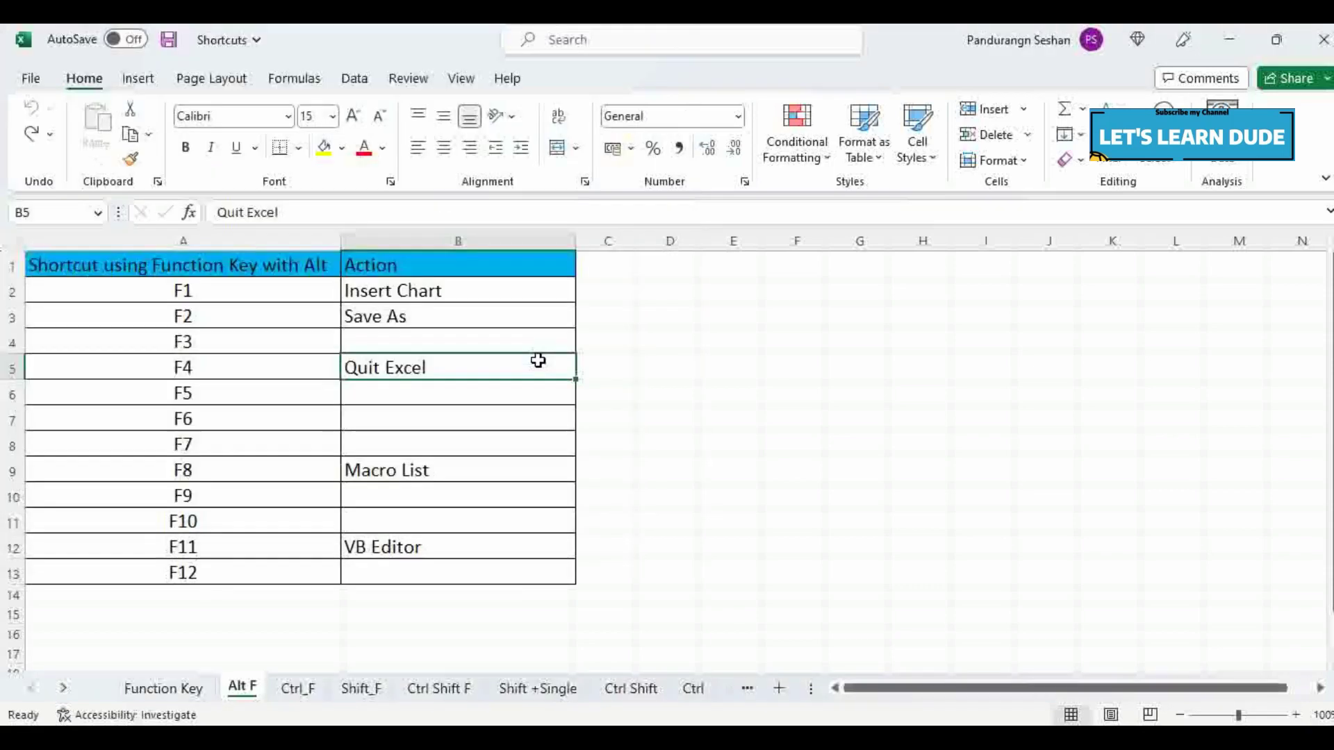
pyautogui.click(375, 317)
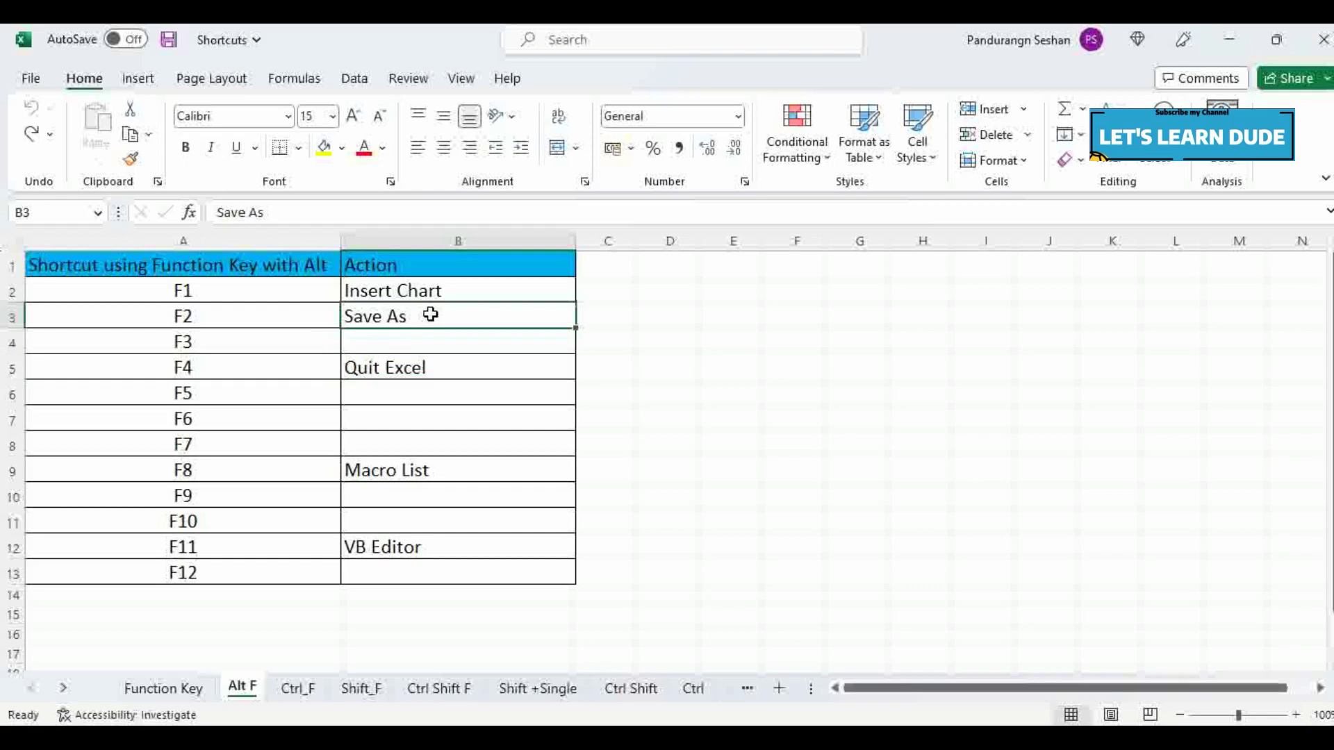
pyautogui.press('Right')
pyautogui.press('Down')
pyautogui.write('dfslkjsd')
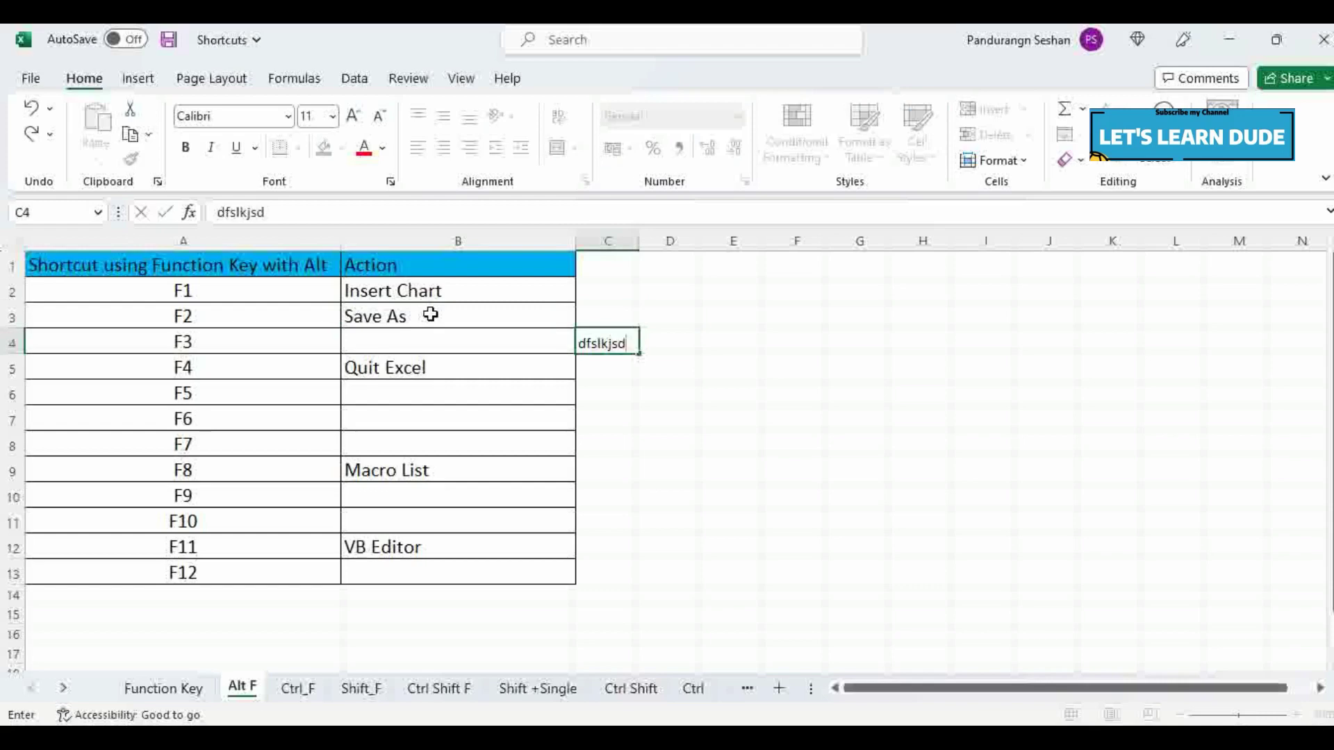
pyautogui.press('Return')
pyautogui.write('sdfds')
pyautogui.press('Return')
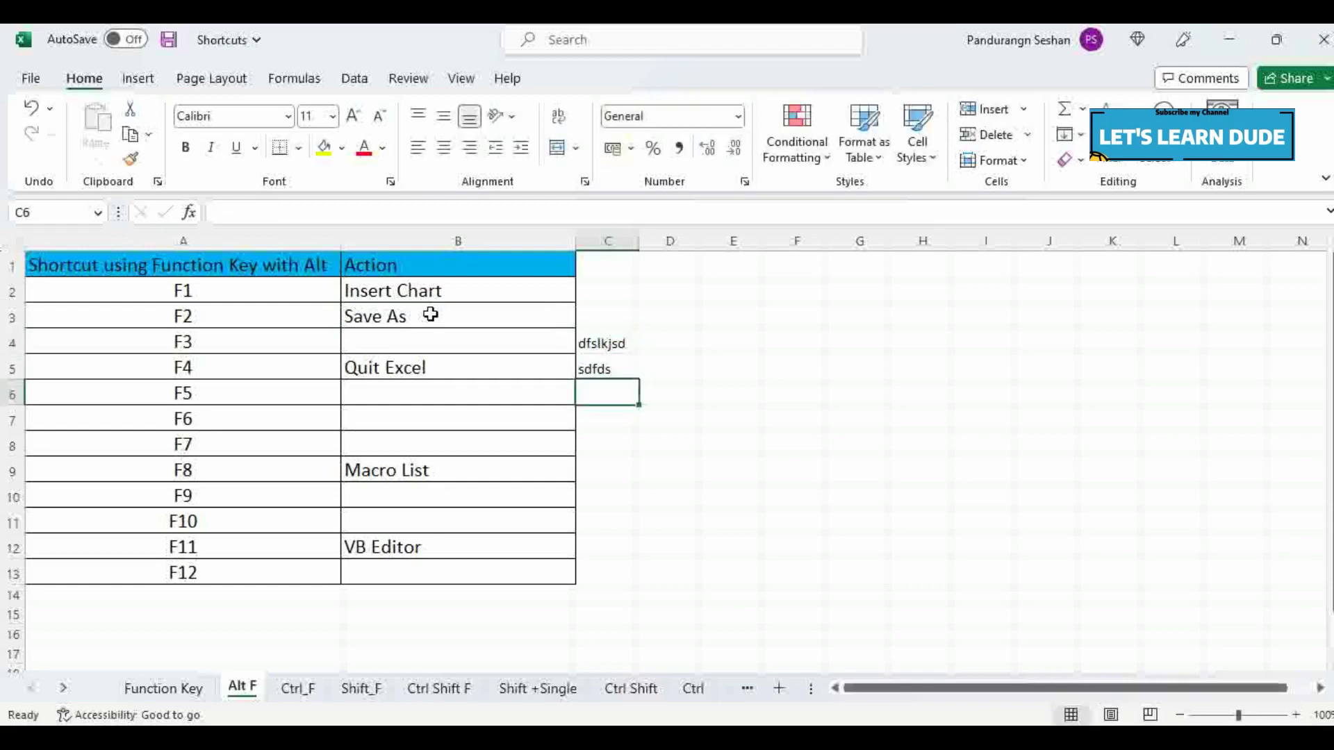
pyautogui.press('alt')
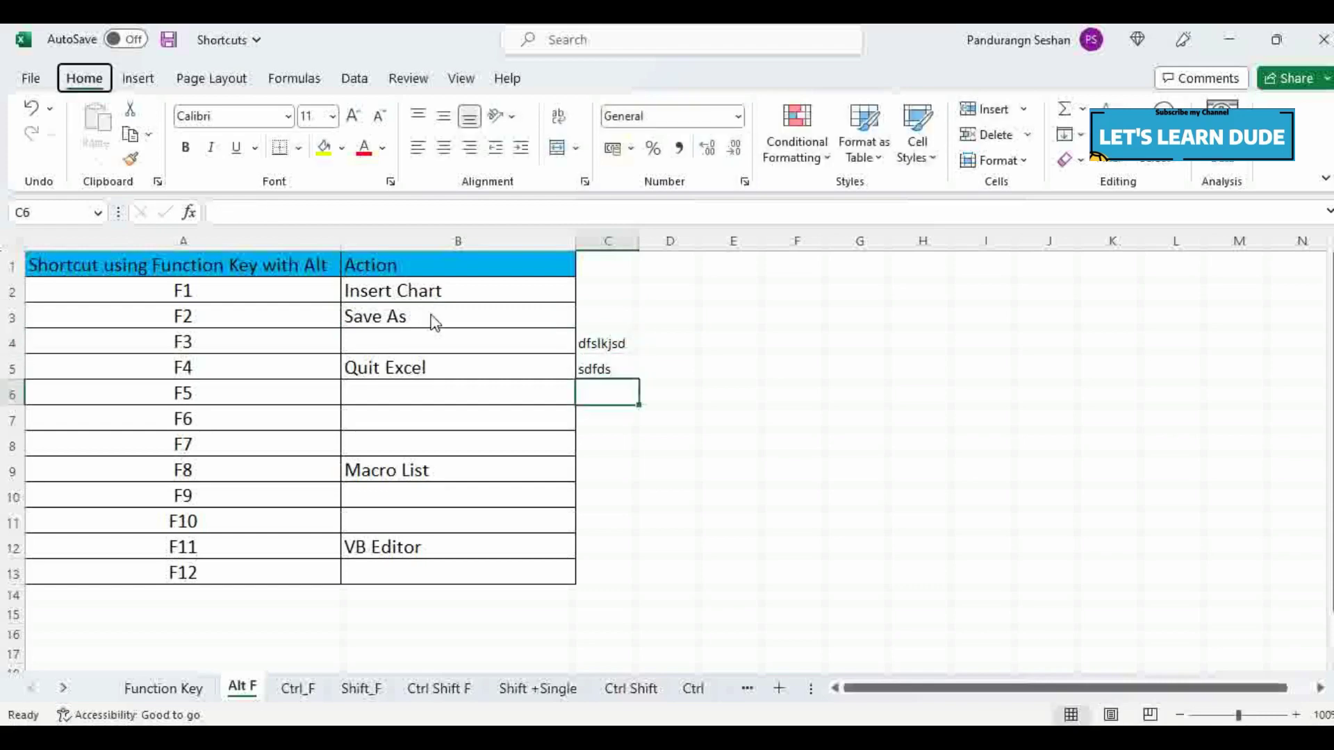
pyautogui.press('alt')
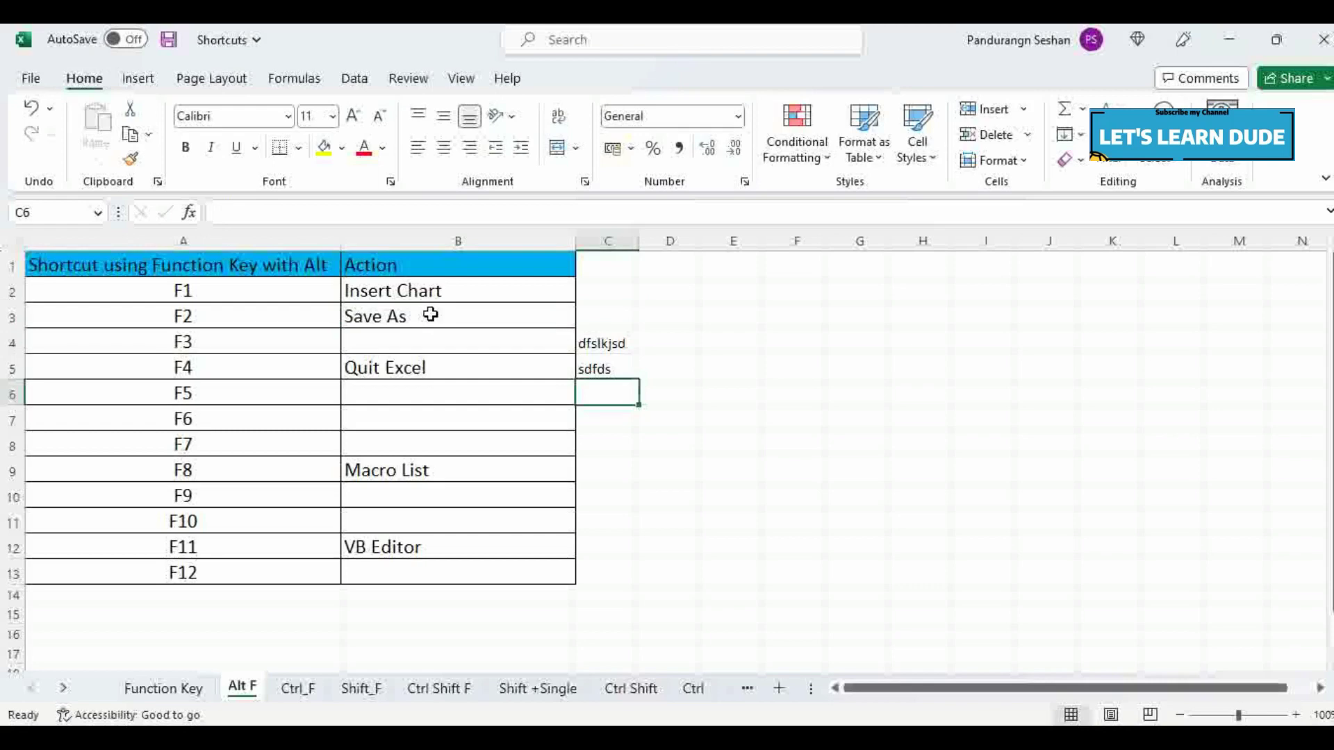
pyautogui.hotkey('alt', 'F4')
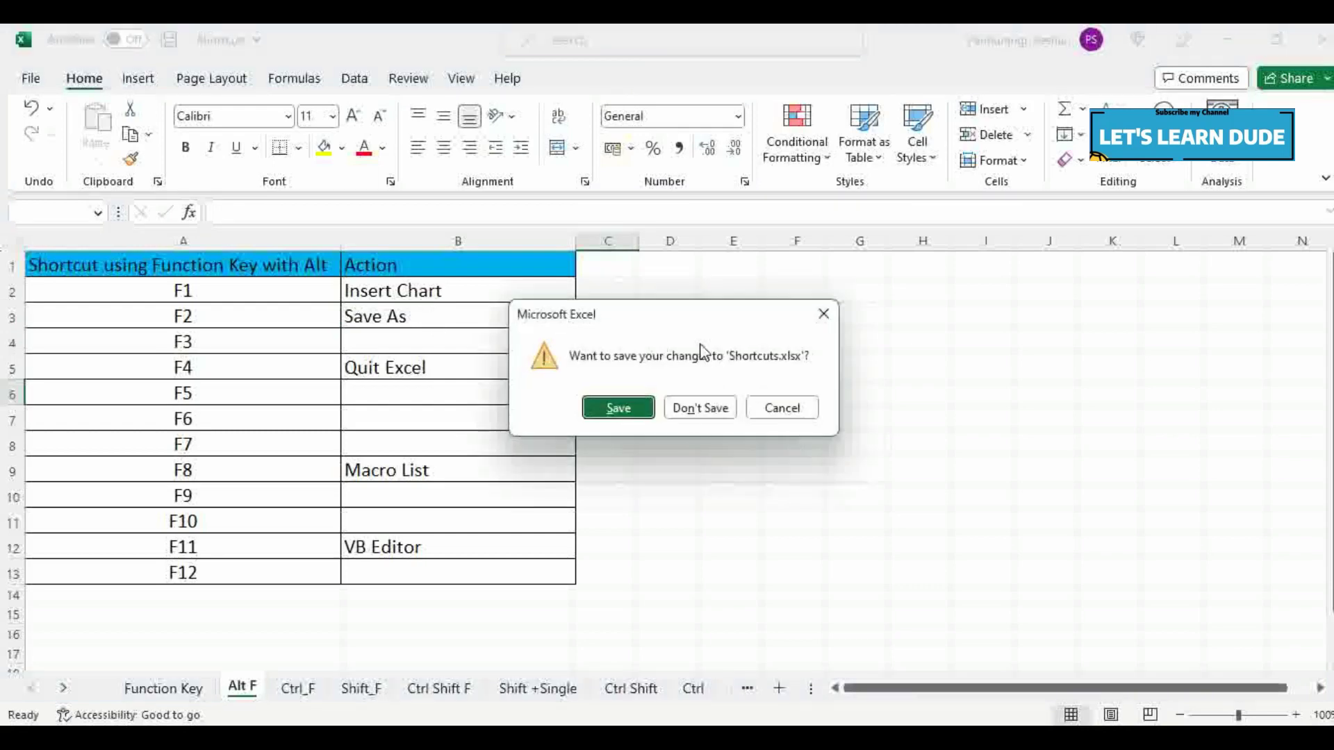
pyautogui.moveTo(628, 321); pyautogui.dragTo(926, 324)
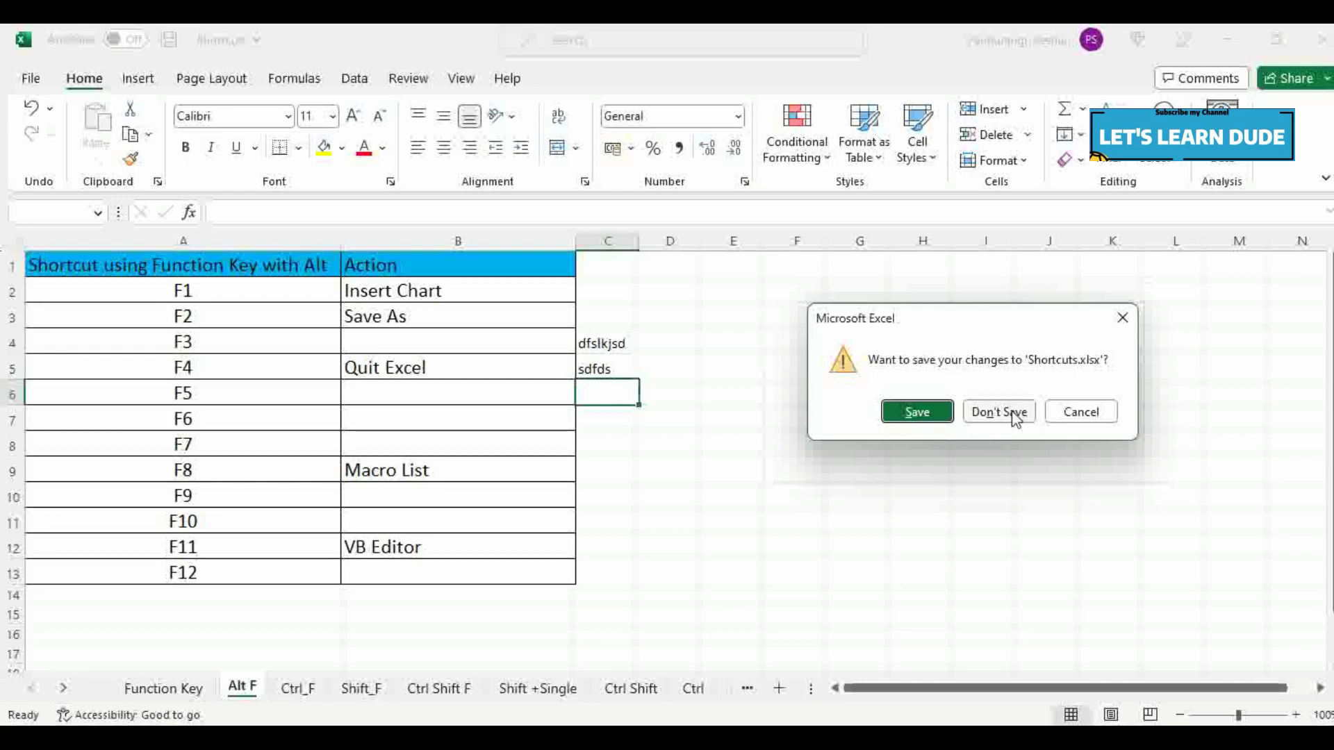
pyautogui.click(1082, 415)
pyautogui.click(608, 351)
pyautogui.moveTo(612, 365); pyautogui.dragTo(615, 375)
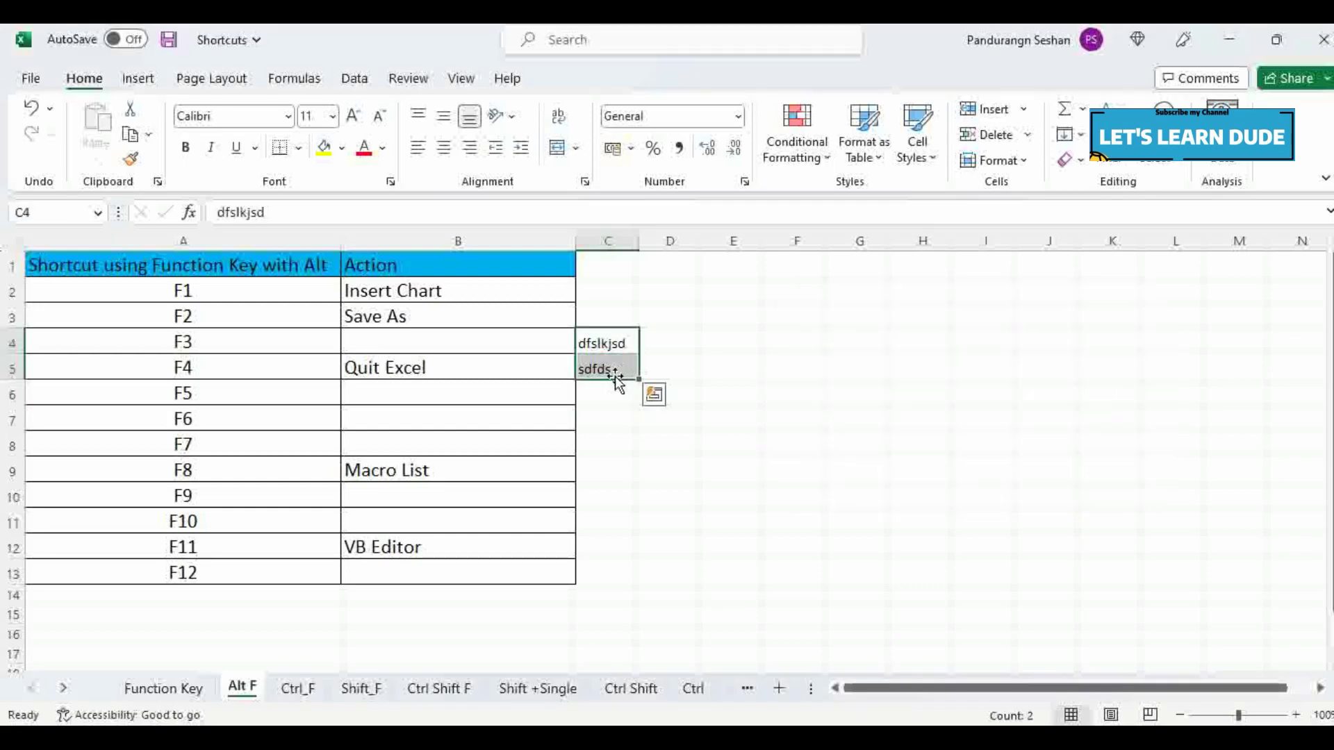
pyautogui.press('Delete')
pyautogui.click(504, 439)
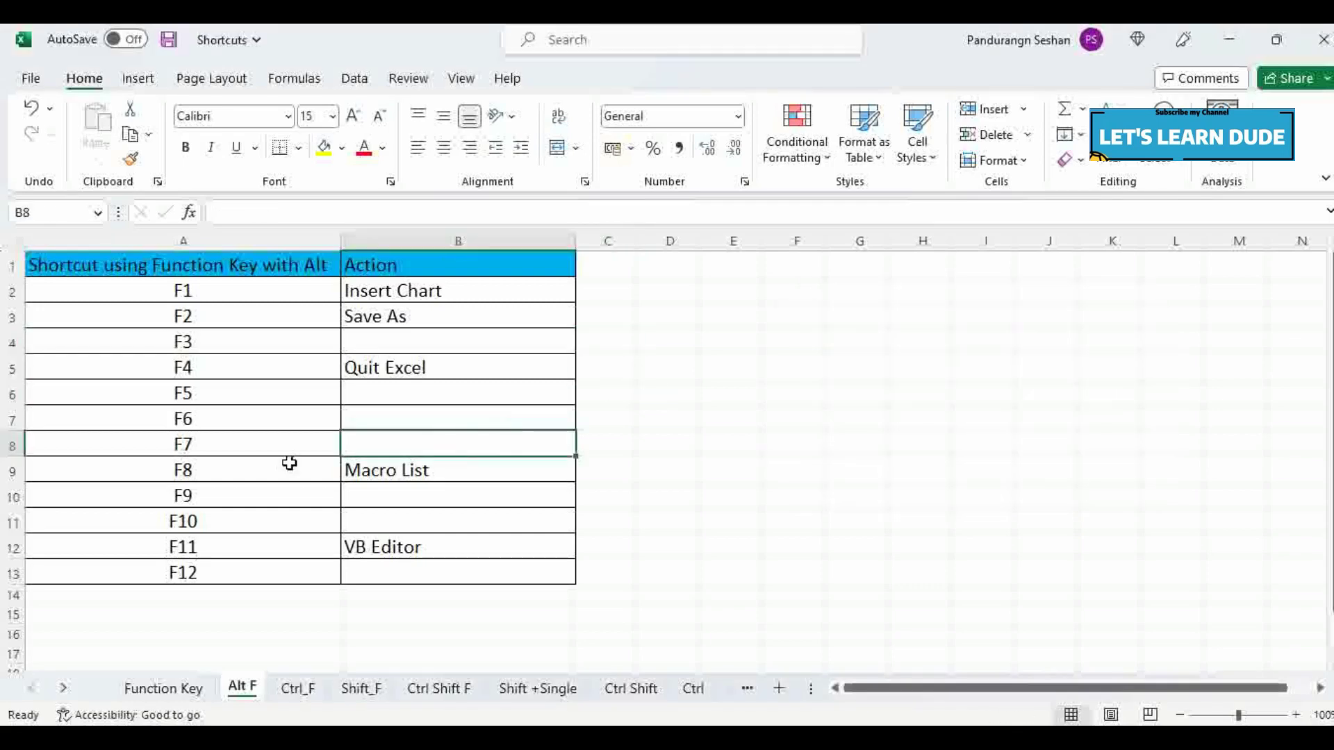
pyautogui.click(211, 470)
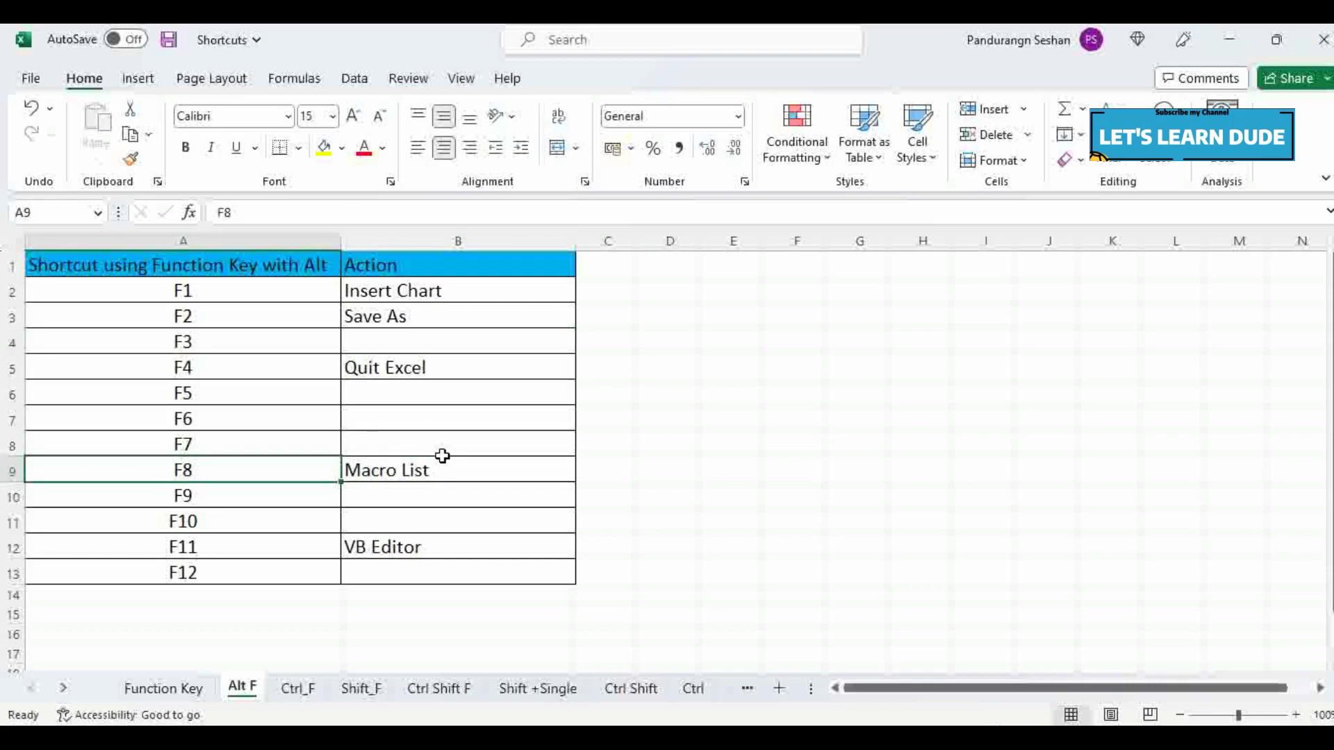
pyautogui.hotkey('alt', 'F8')
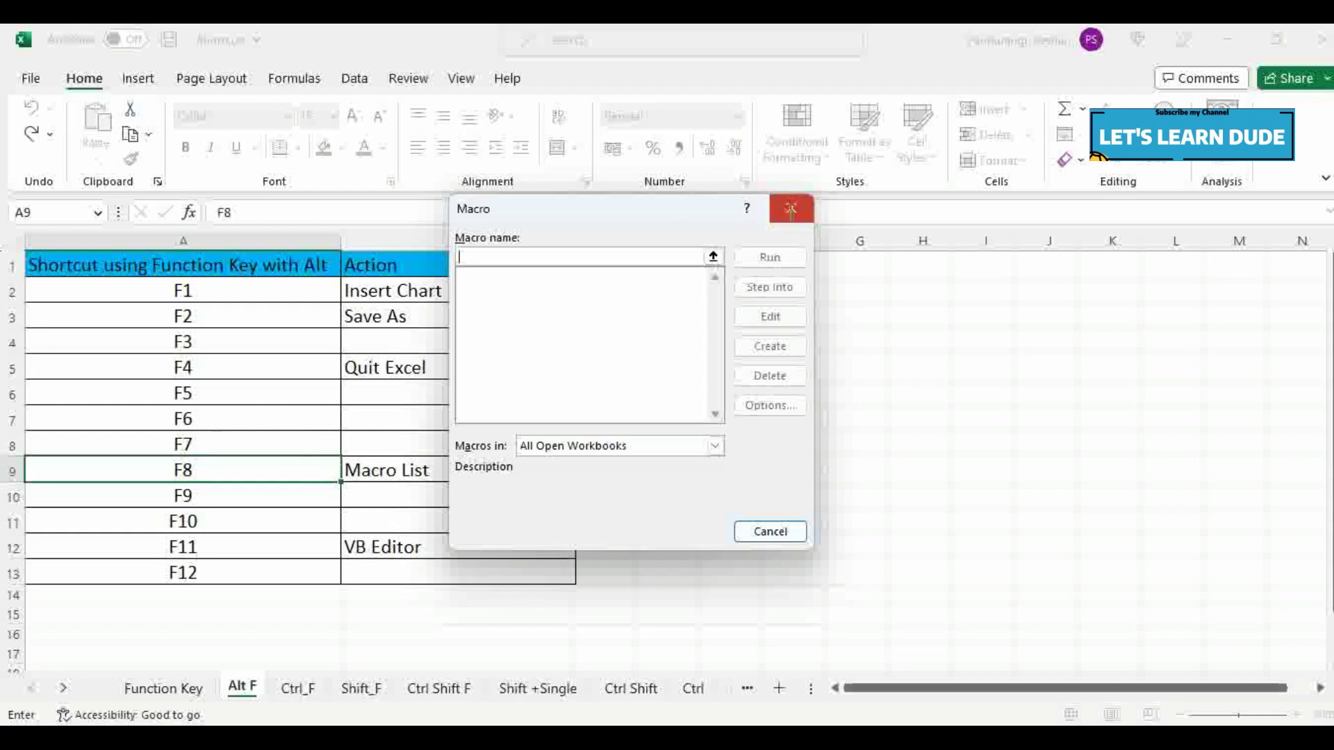
pyautogui.click(790, 208)
pyautogui.moveTo(319, 503); pyautogui.dragTo(399, 510)
pyautogui.moveTo(303, 575); pyautogui.dragTo(542, 575)
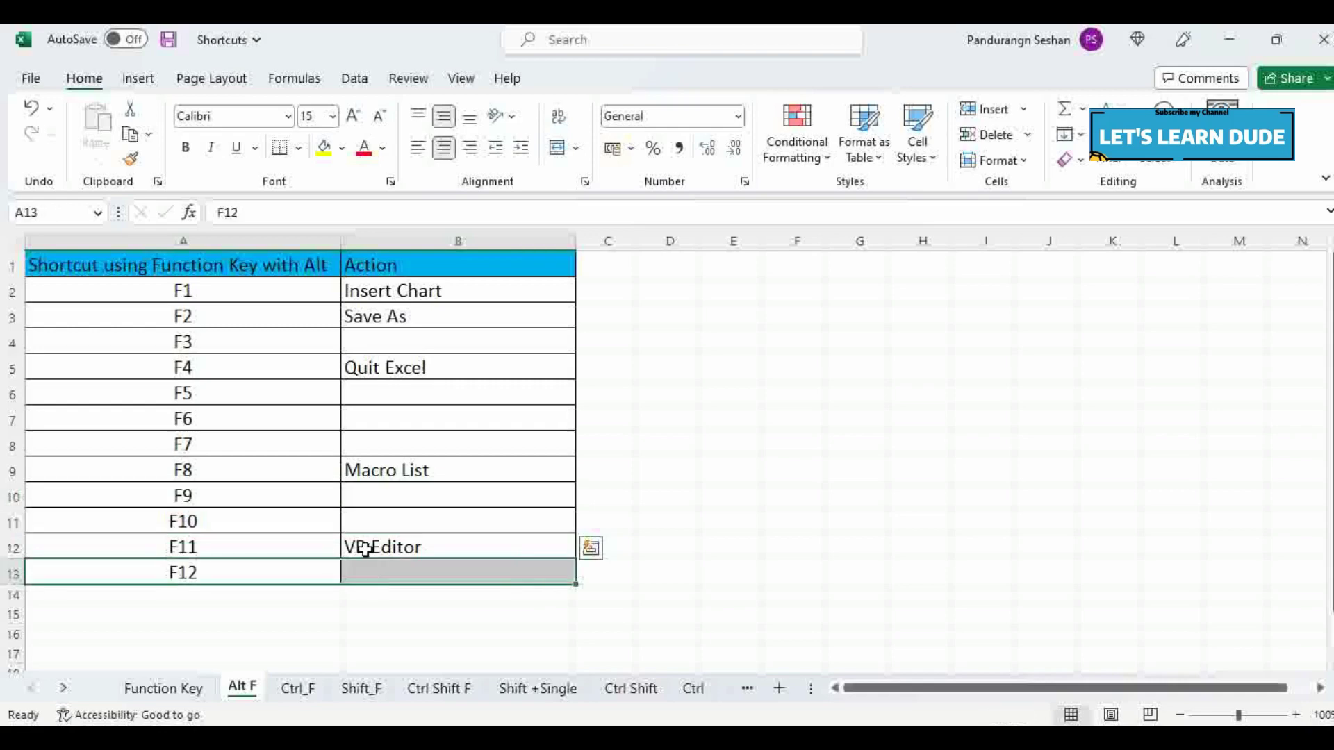
pyautogui.click(361, 546)
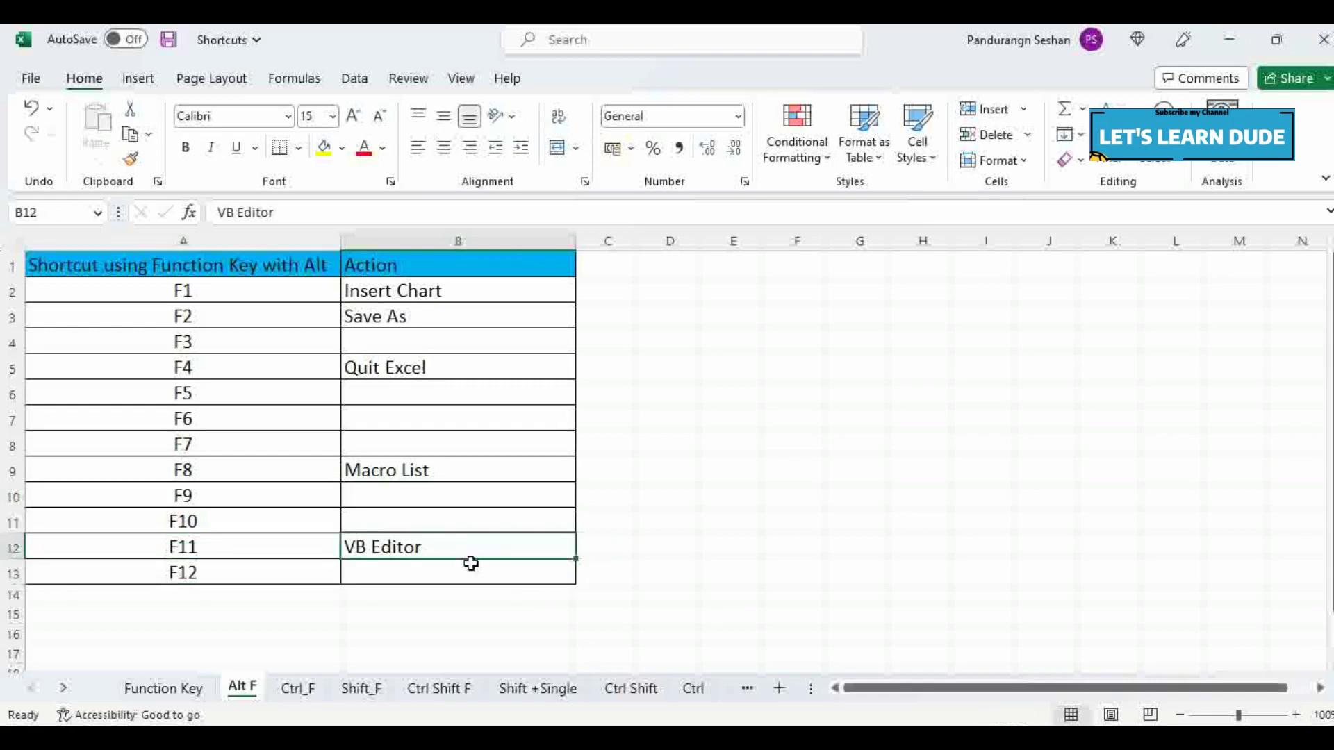
# Step: Show Sheet1's code in the VBA editor with Alt+F11, close it, then move to Ctrl_F
pyautogui.hotkey('alt', 'F11')
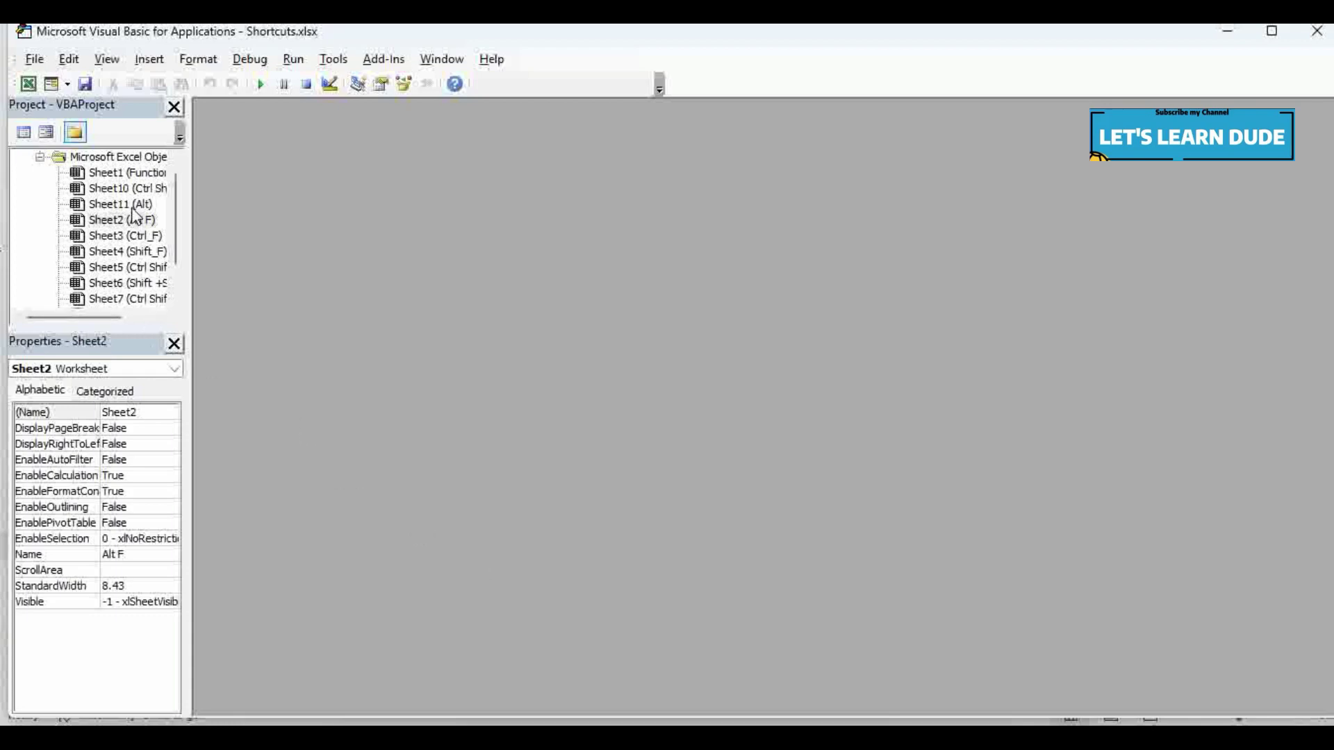
pyautogui.doubleClick(118, 173)
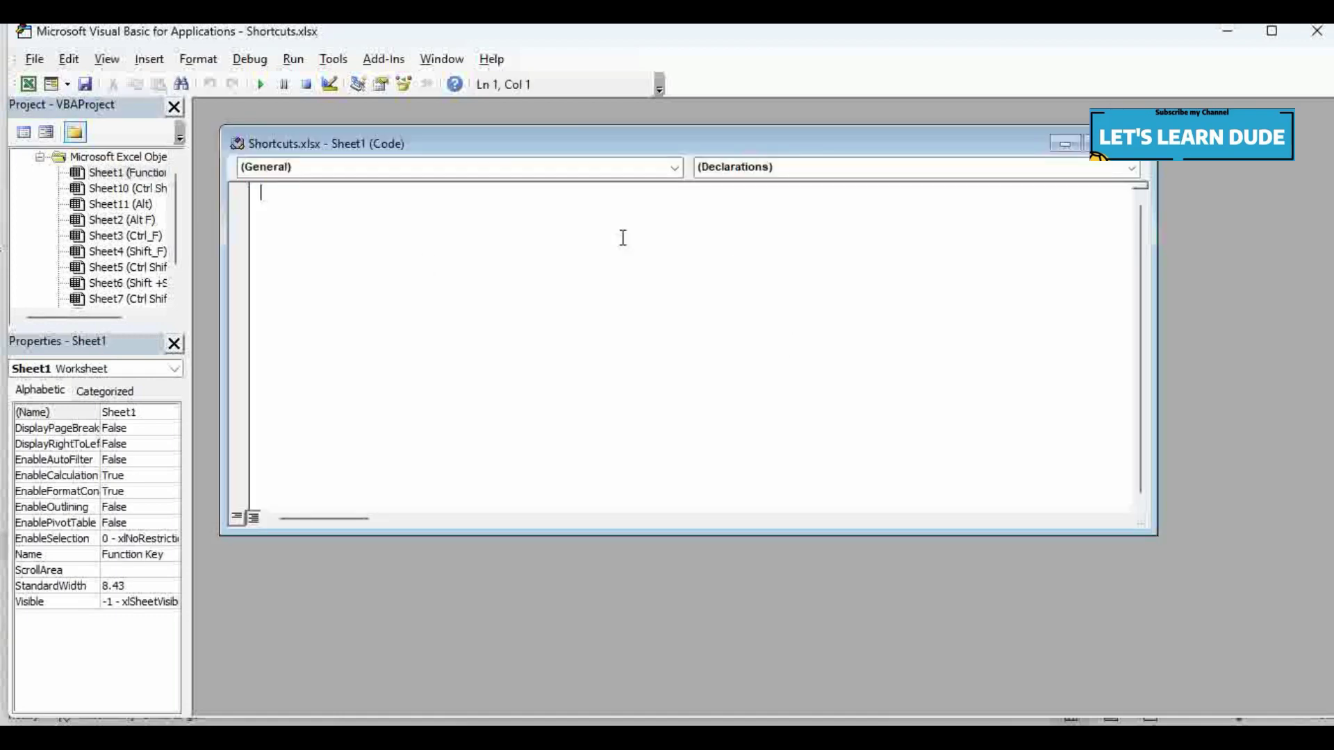
pyautogui.click(1316, 30)
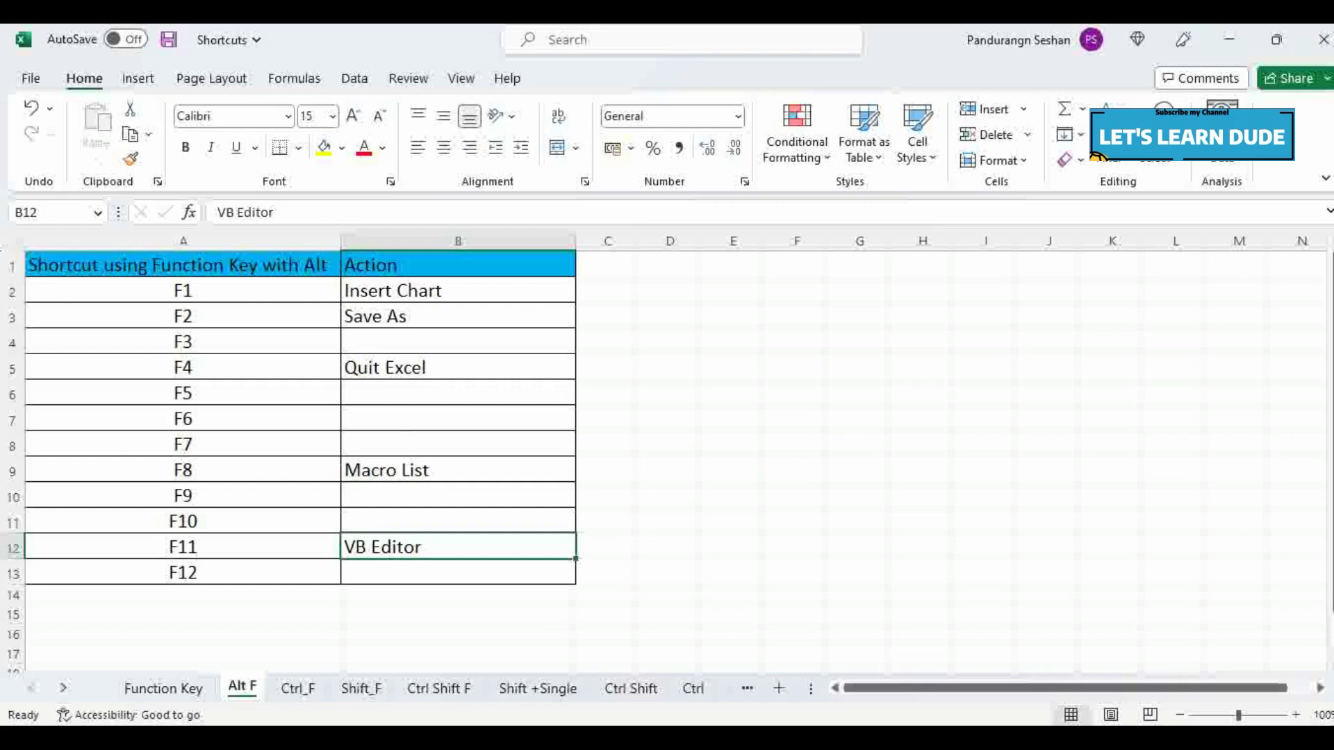
pyautogui.hotkey('ctrl', 'pagedown')
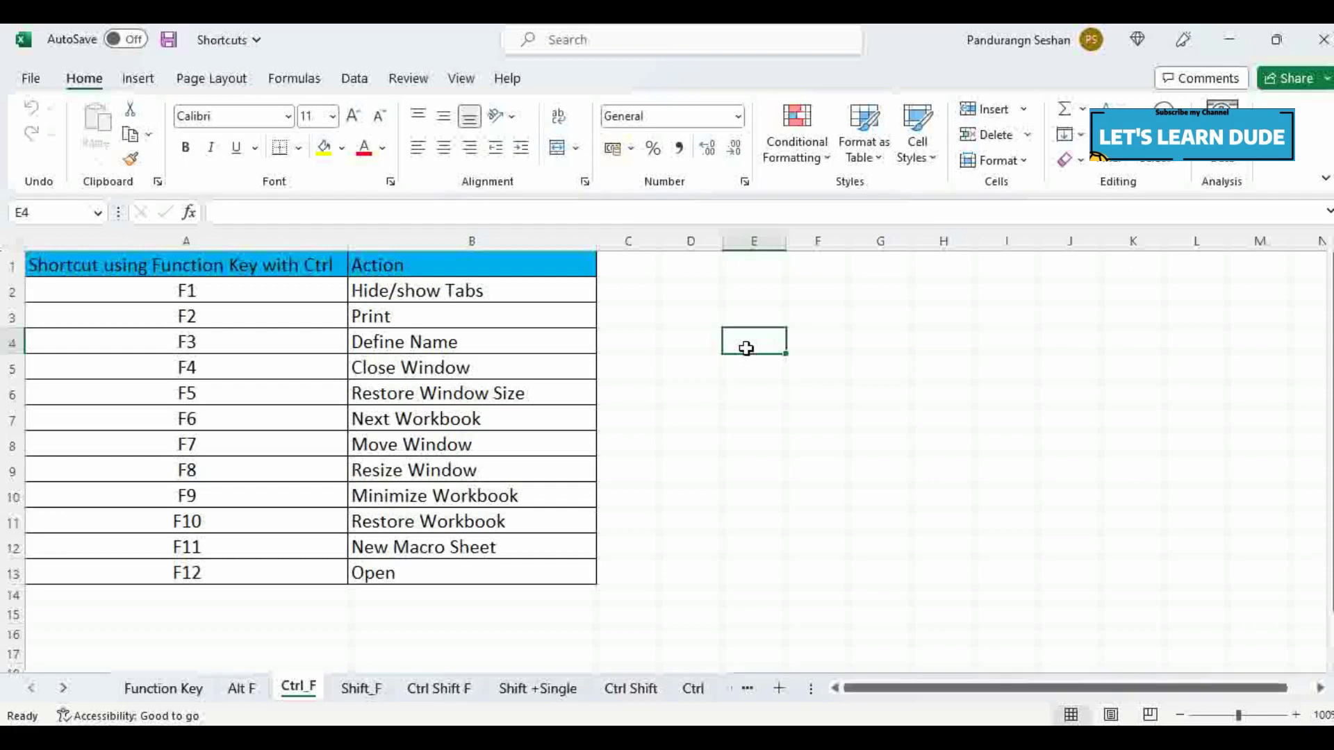
pyautogui.hotkey('ctrl', 'F1')
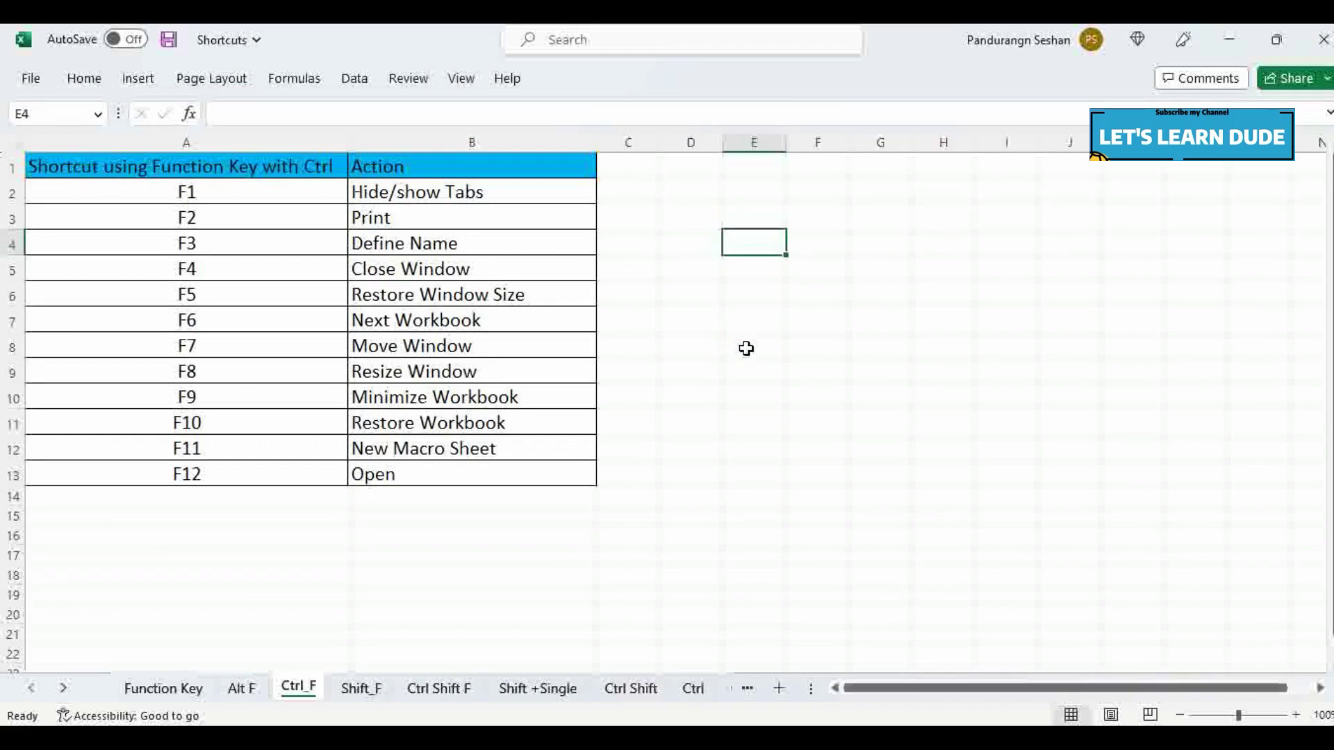
pyautogui.hotkey('ctrl', 'F1')
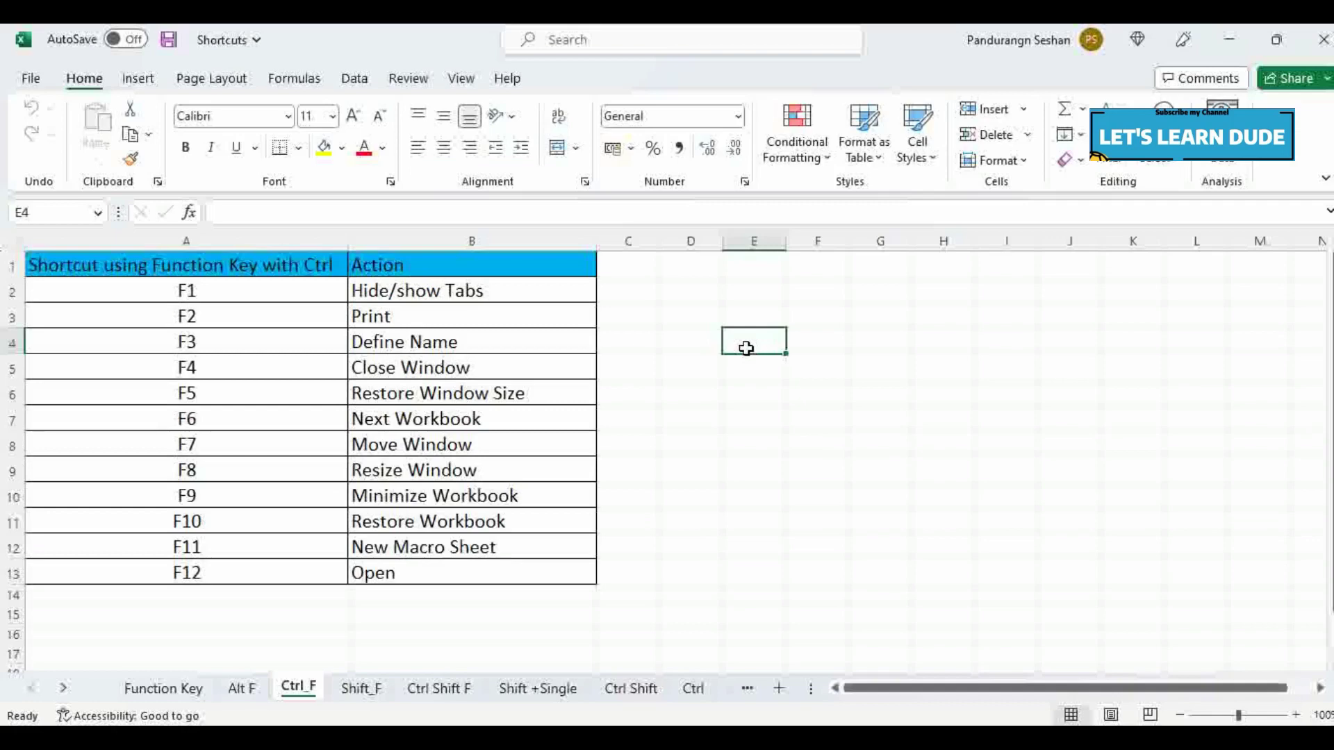
pyautogui.hotkey('ctrl', 'F2')
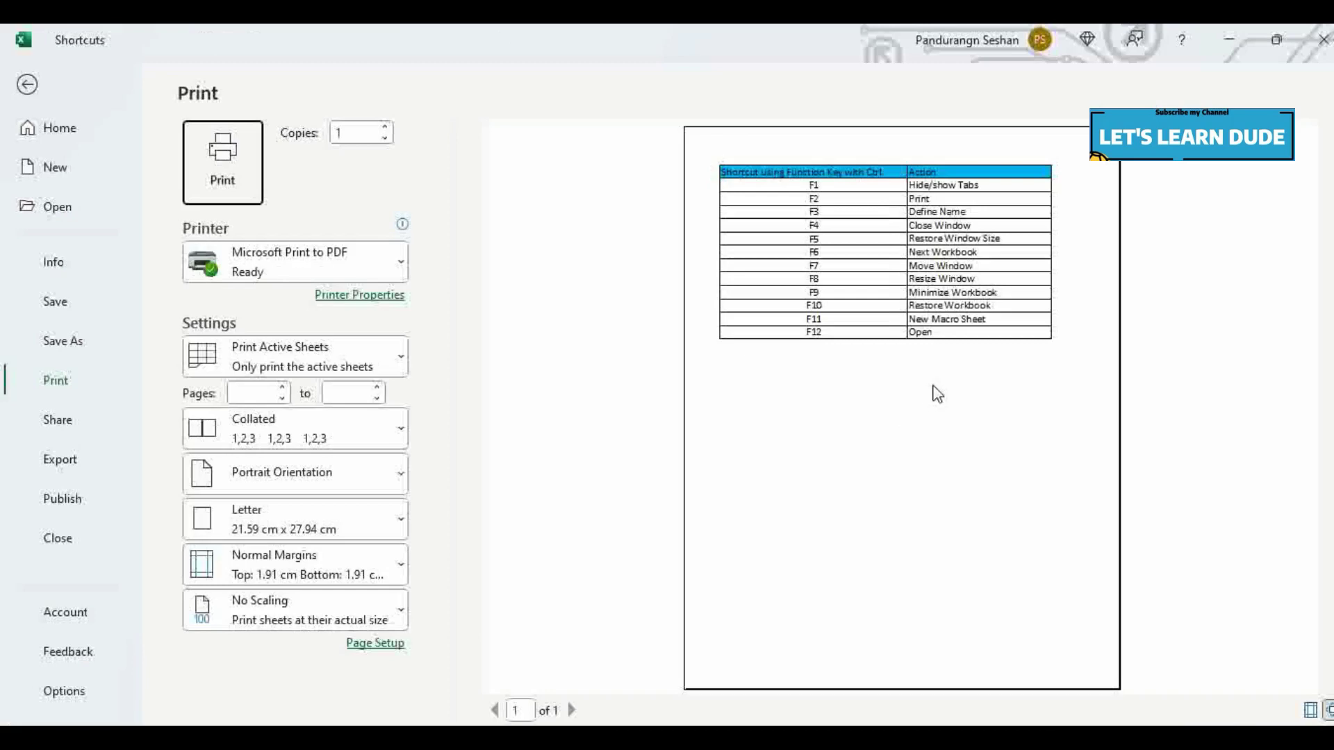
pyautogui.press('Escape')
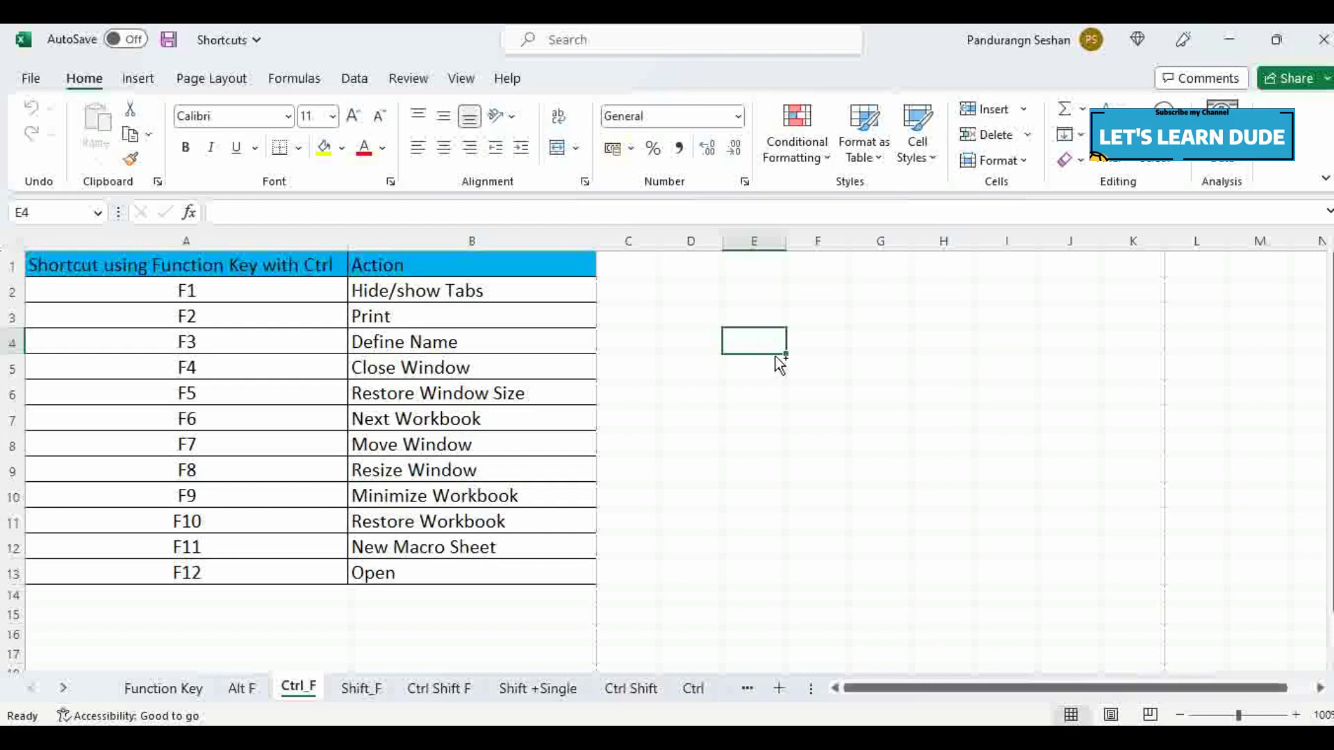
pyautogui.hotkey('ctrl', 'F3')
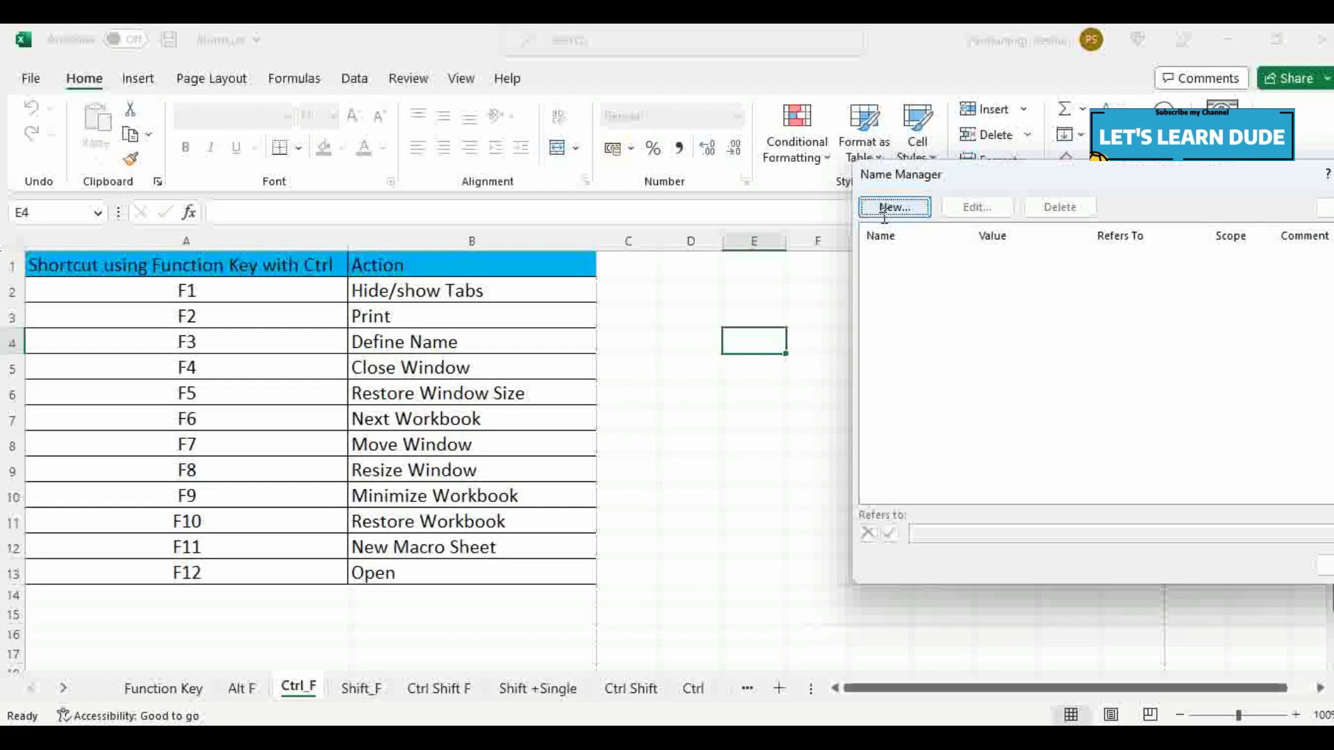
pyautogui.click(890, 208)
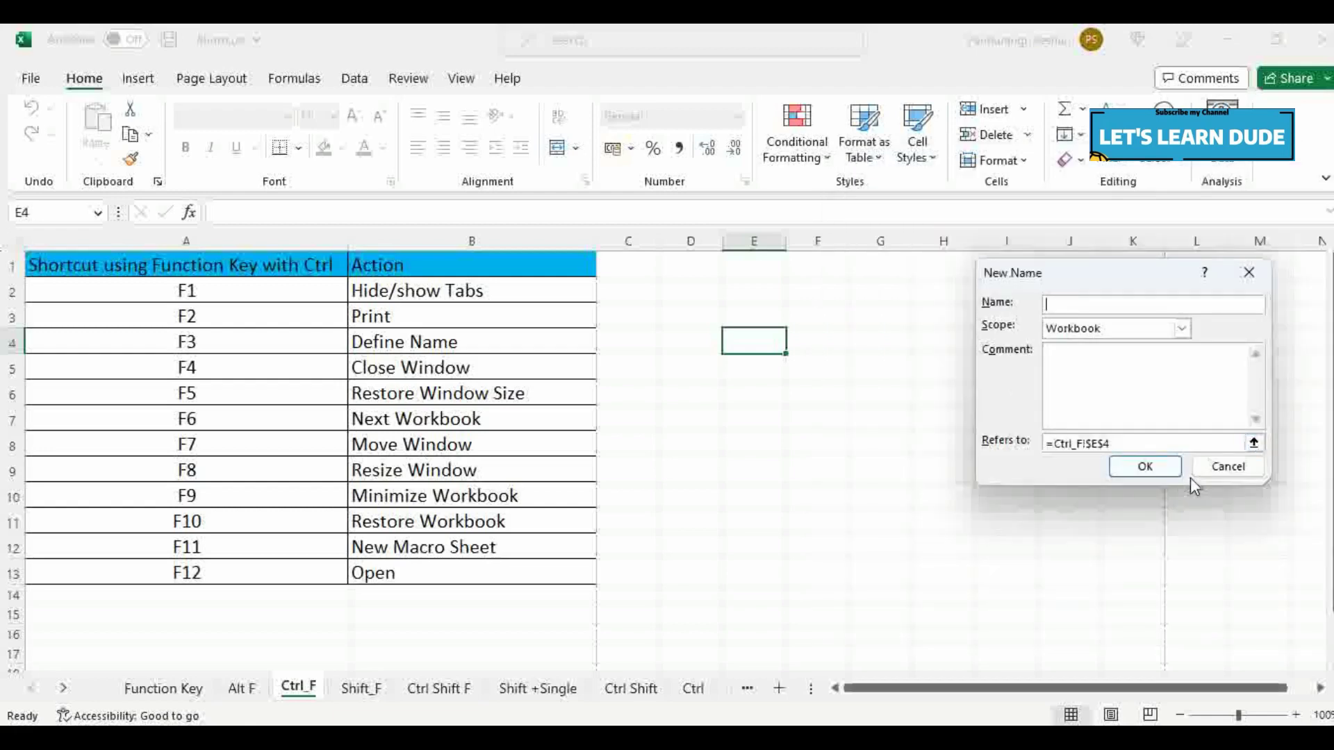
pyautogui.click(1225, 467)
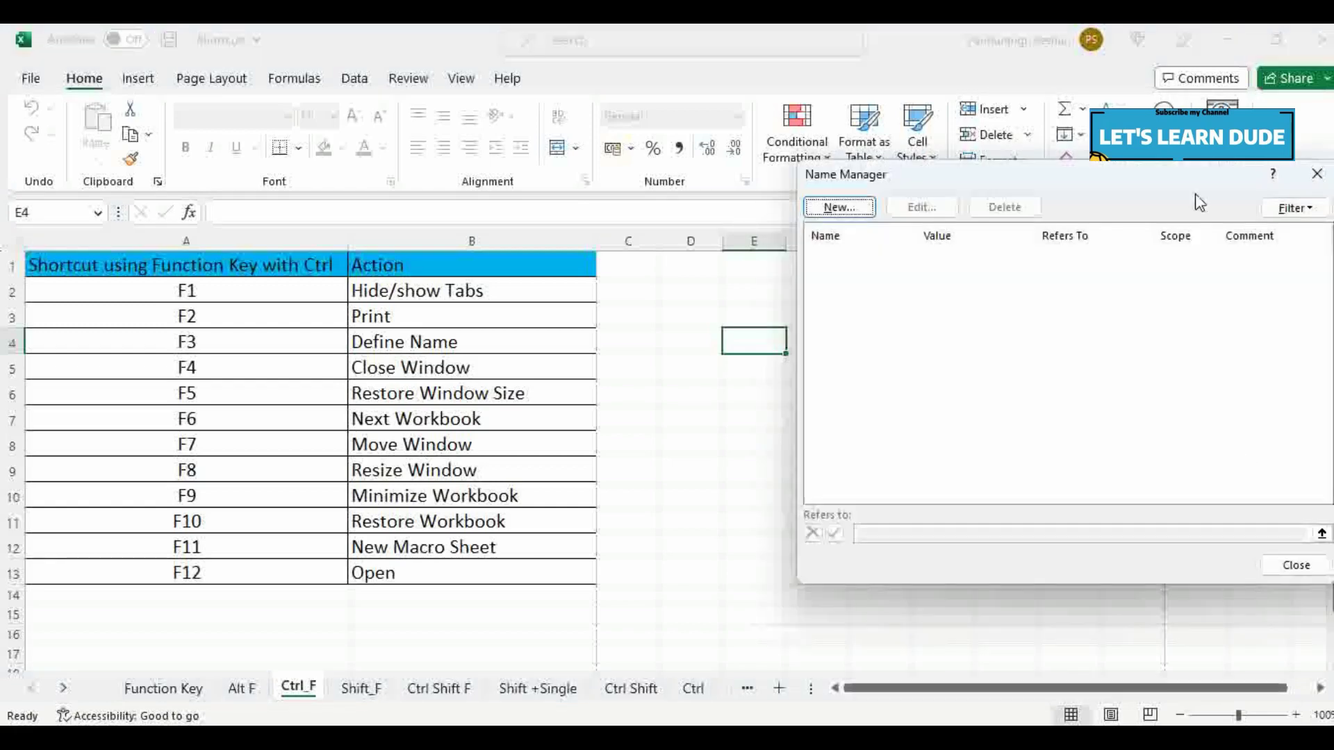
pyautogui.press('Escape')
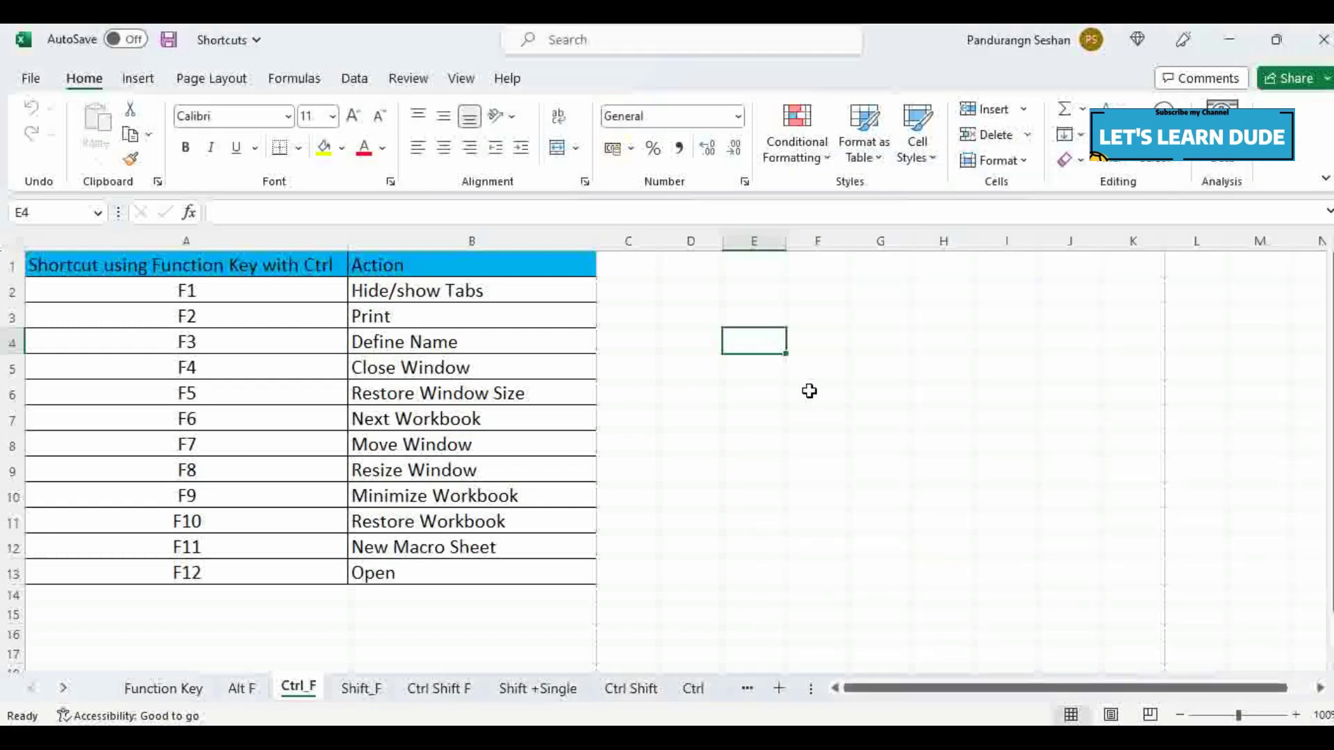
# Step: Demonstrate Ctrl+F4 and Ctrl+F6 by returning to the Shortcuts workbook and cancelling its close
pyautogui.hotkey('ctrl', 'F4')
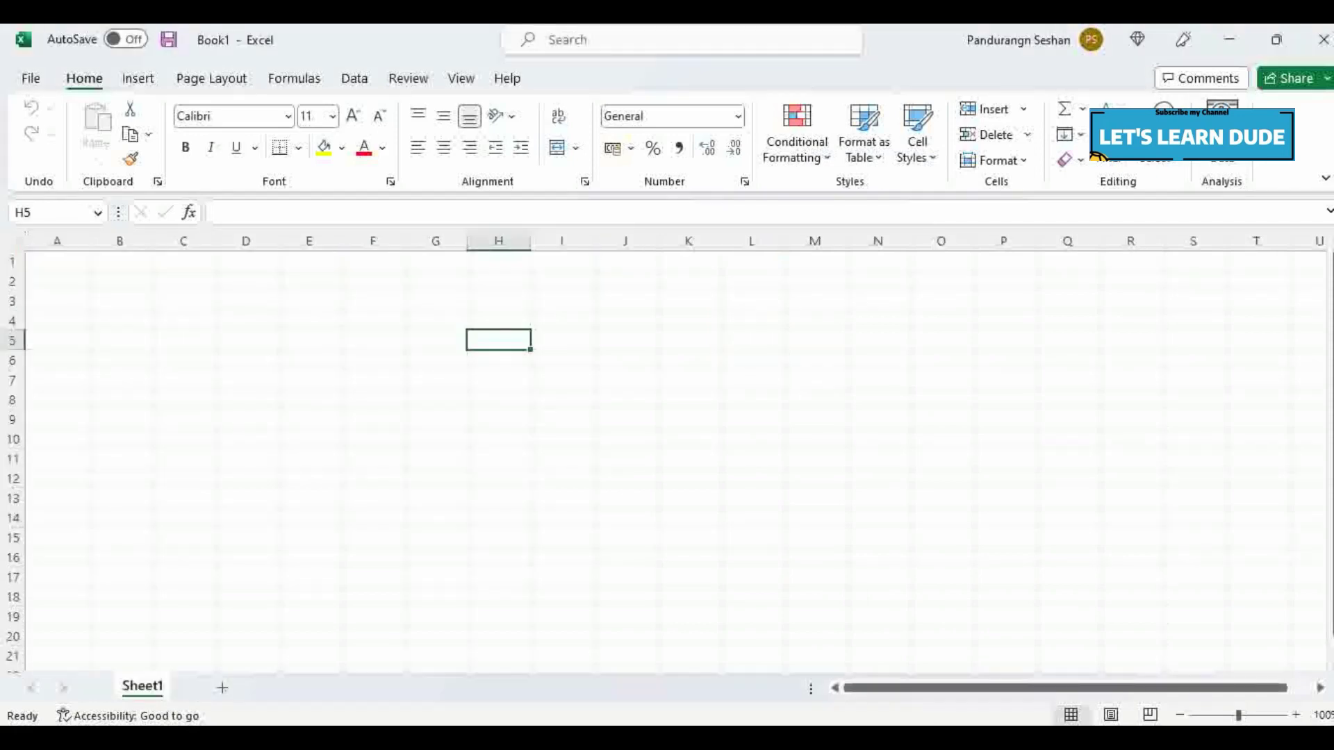
pyautogui.hotkey('ctrl', 'F6')
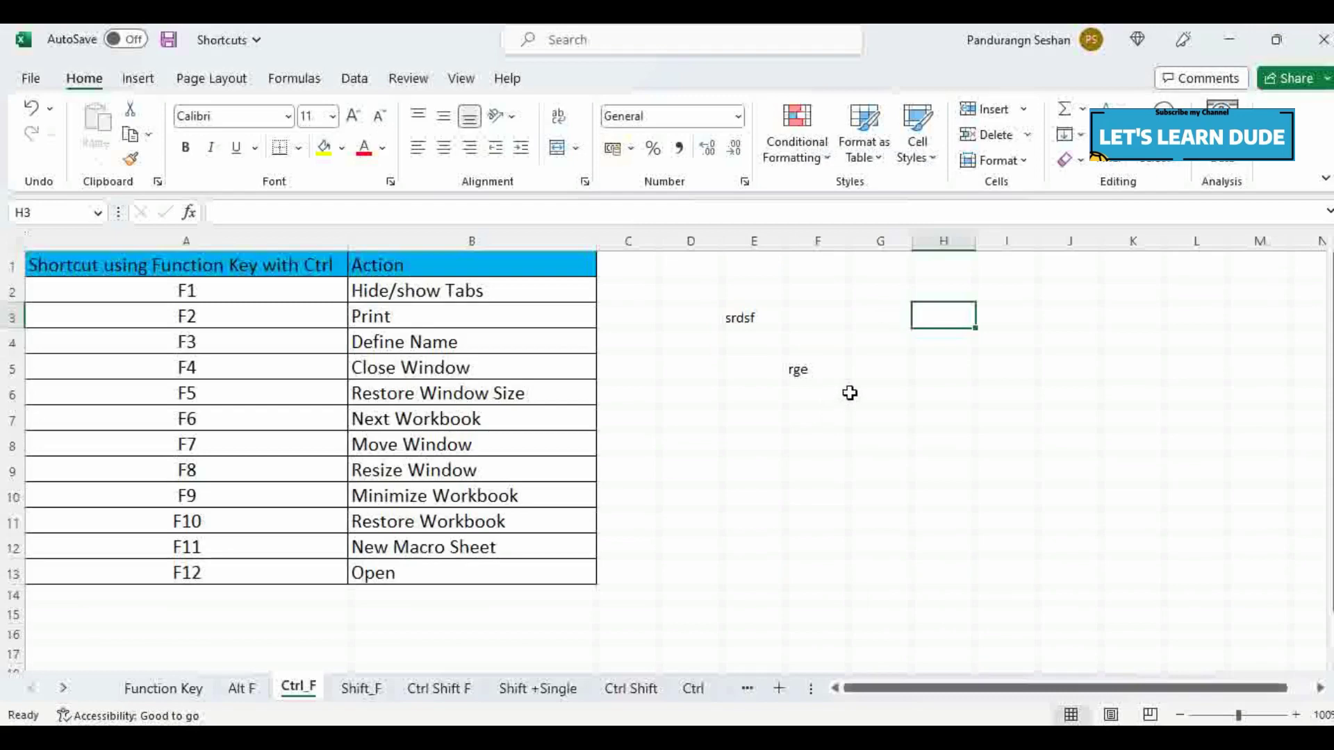
pyautogui.hotkey('ctrl', 'F4')
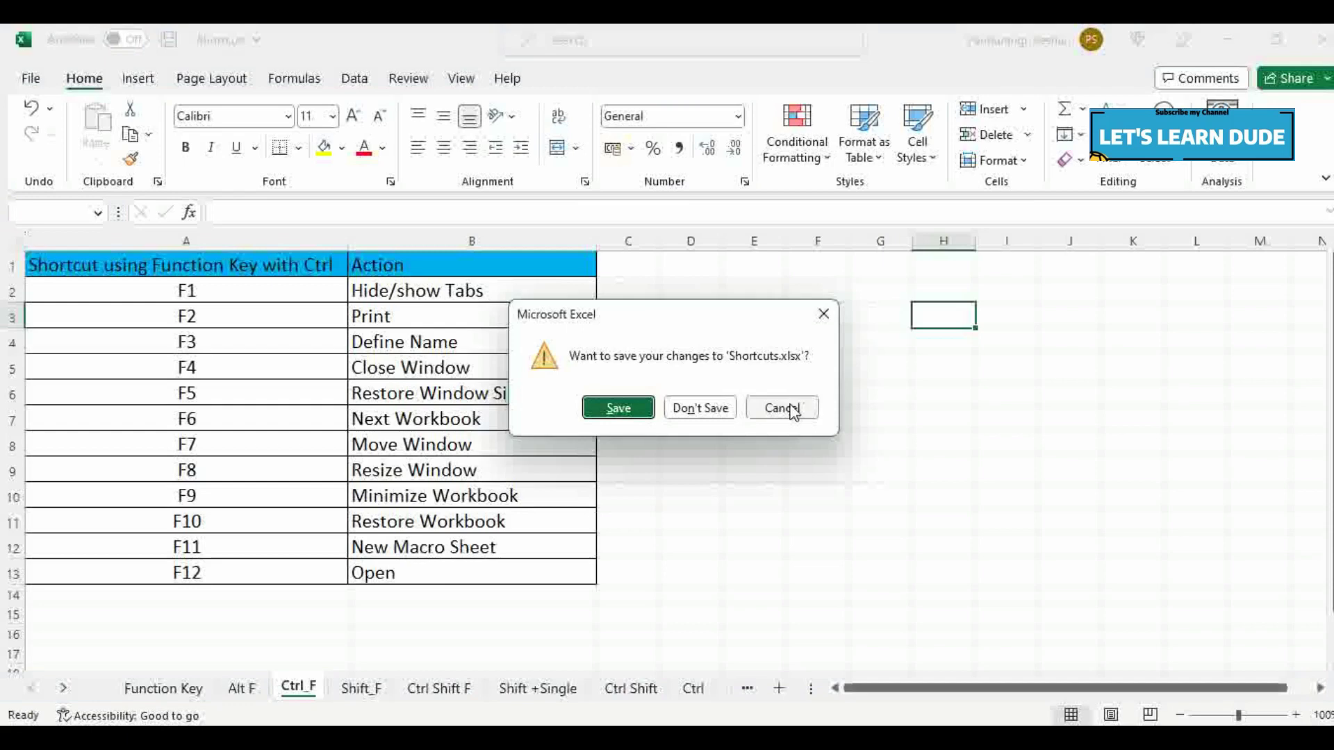
pyautogui.click(783, 408)
# Step: Clear the stray entries srdsf and rge from D1:G7 beside the table
pyautogui.click(790, 407)
pyautogui.moveTo(691, 265); pyautogui.dragTo(902, 417)
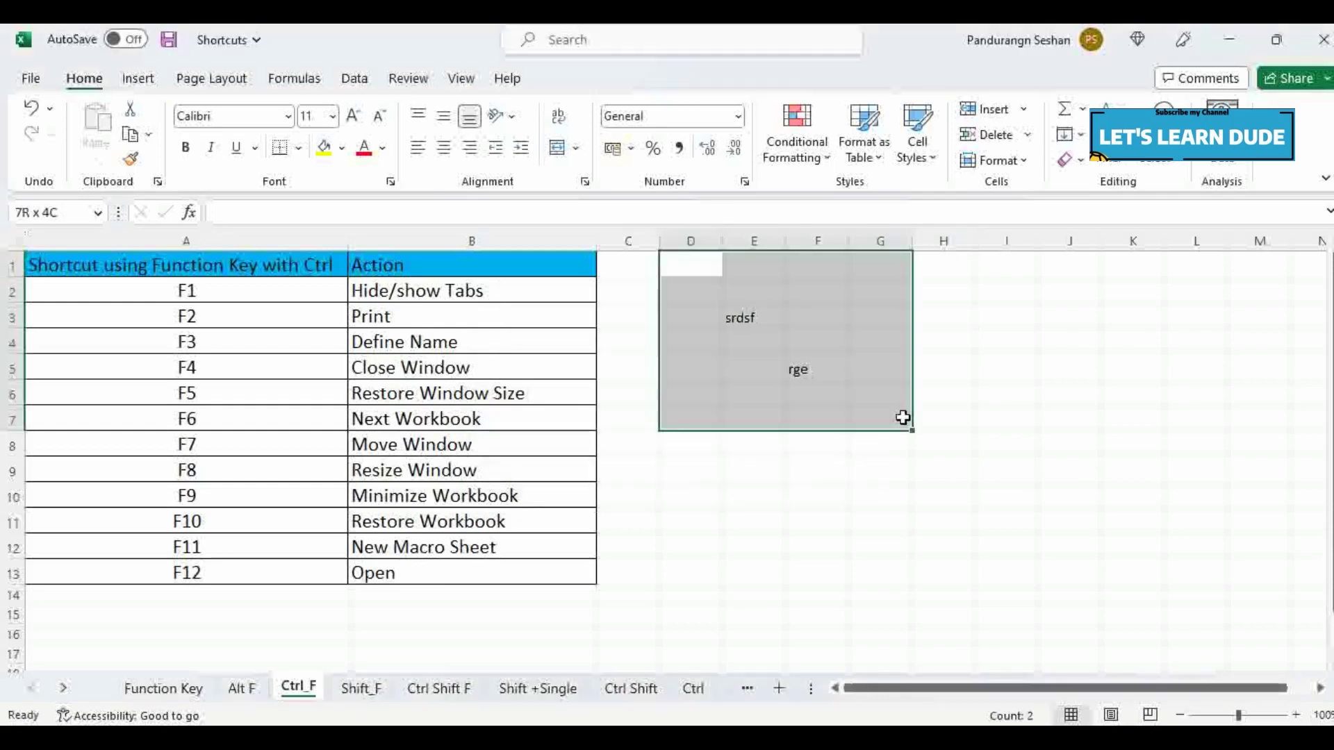
pyautogui.press('Delete')
pyautogui.click(862, 416)
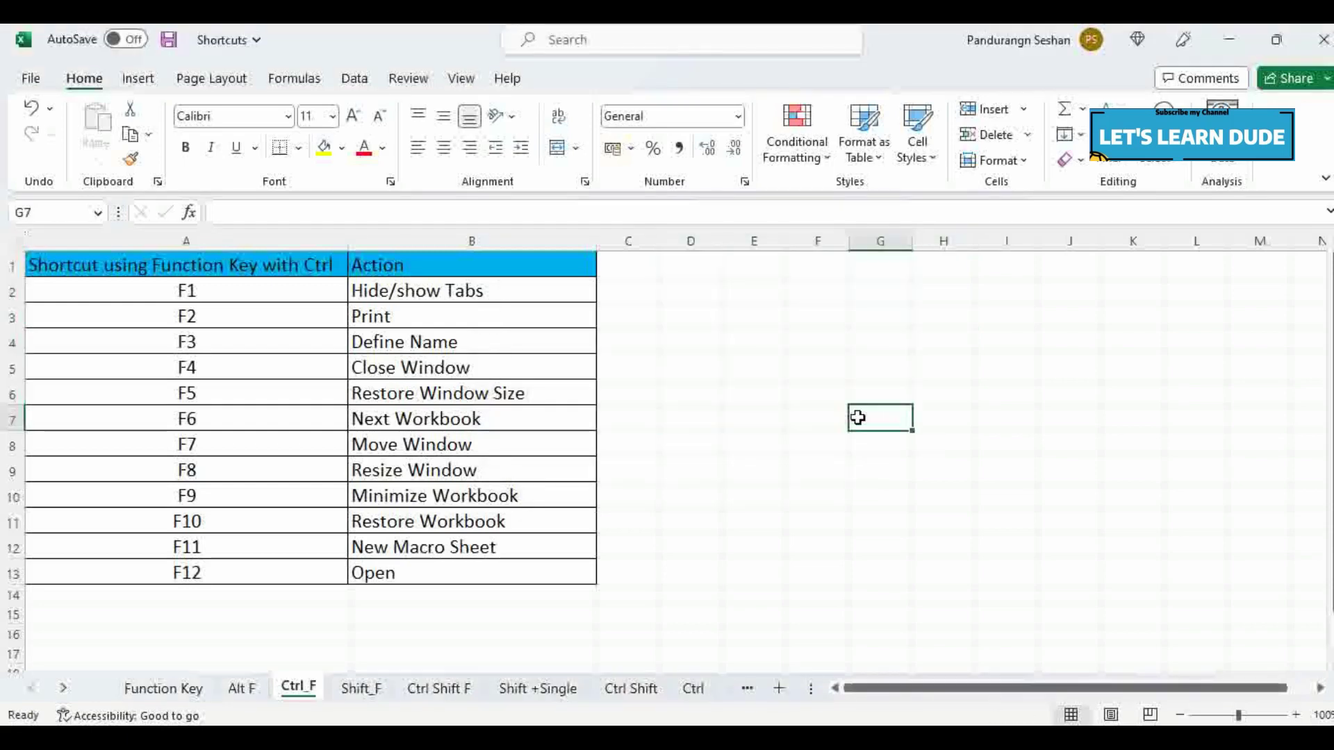
# Step: Highlight the Restore Window Size and Next Workbook entries in B6 and B7, viewing the window control menu
pyautogui.click(548, 390)
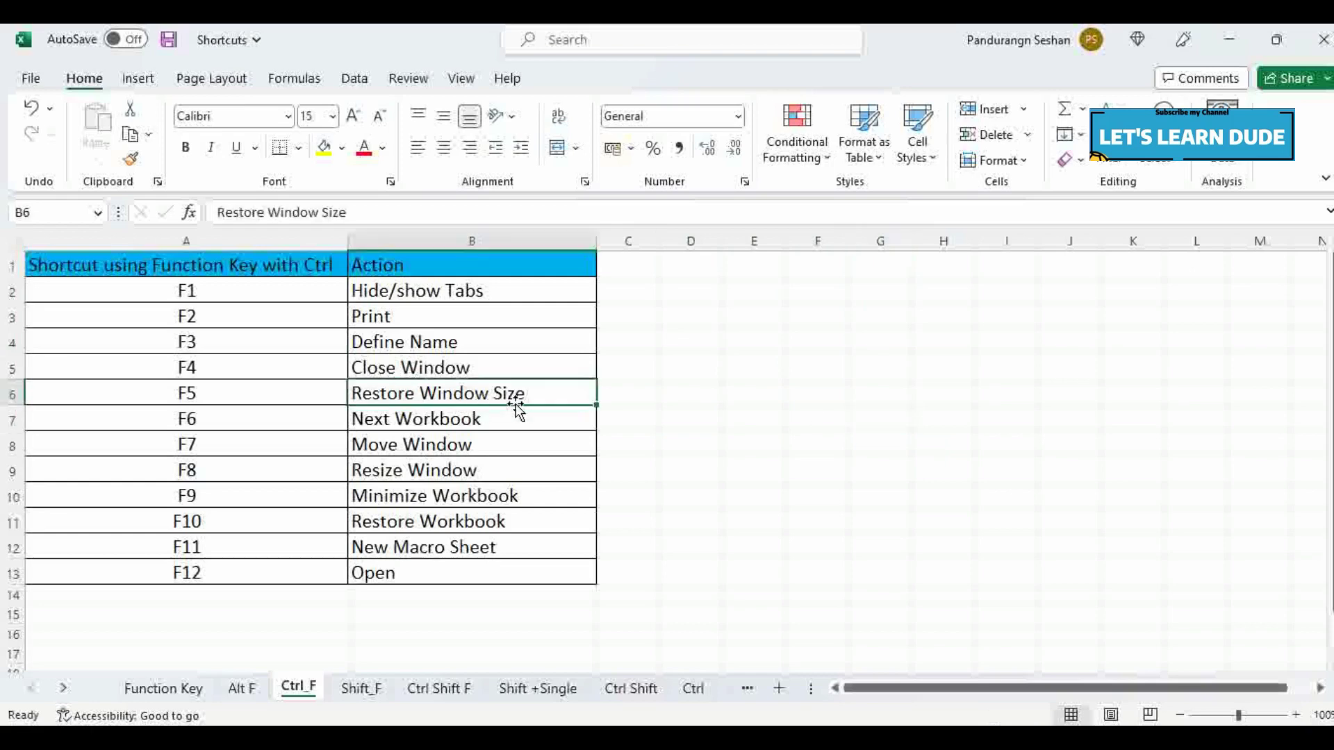
pyautogui.moveTo(556, 396); pyautogui.dragTo(540, 520)
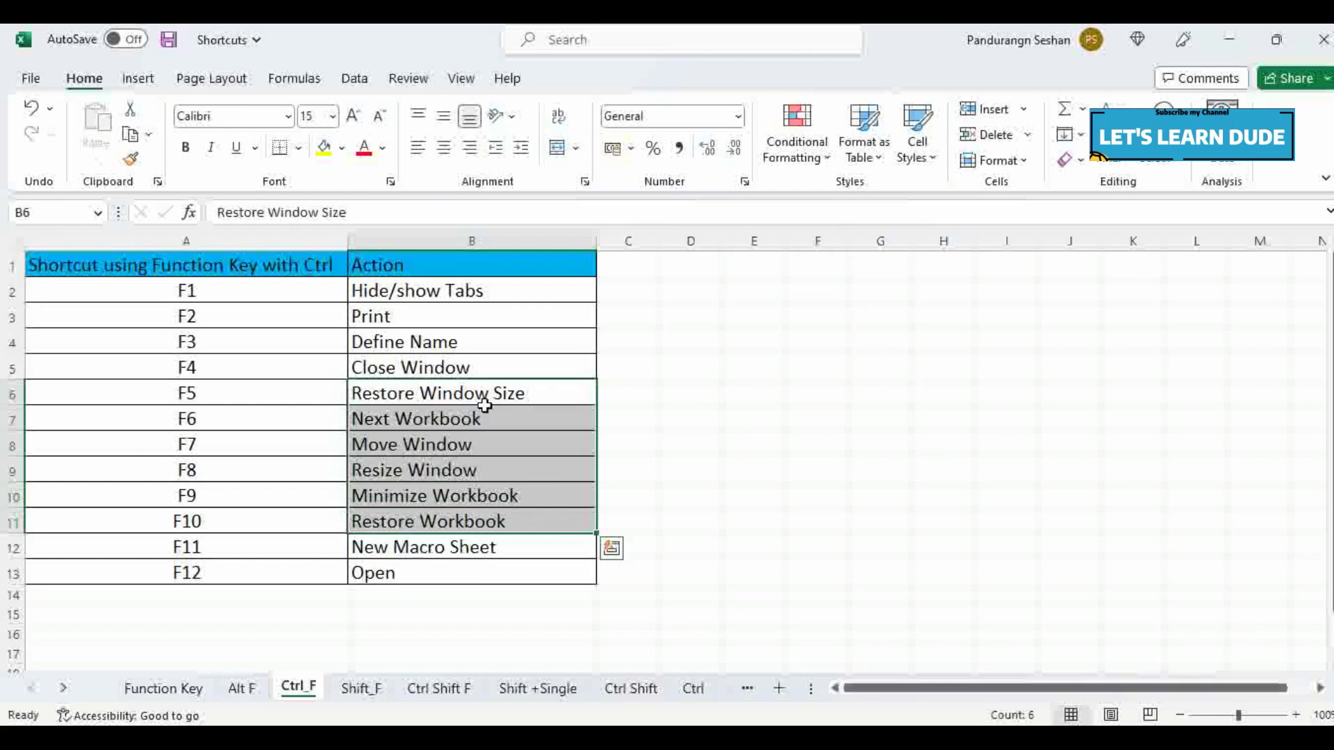
pyautogui.rightClick(897, 47)
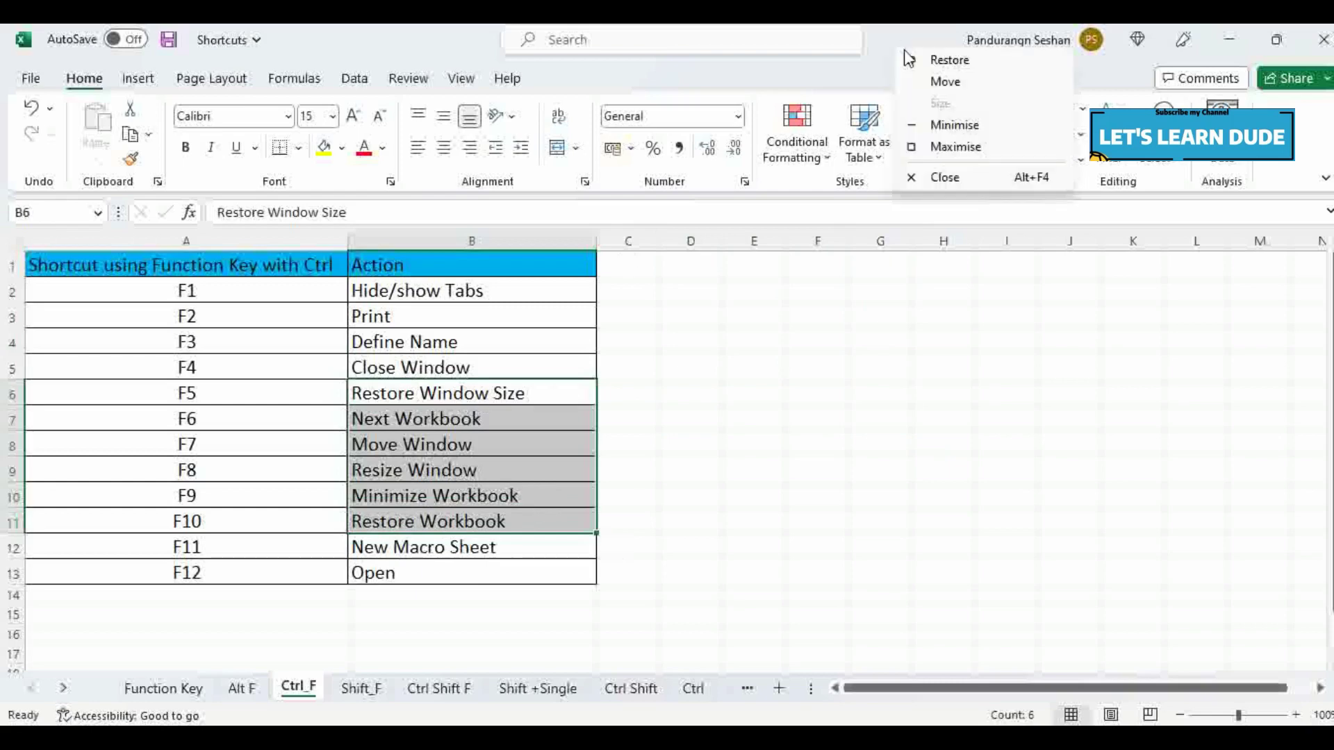
pyautogui.click(651, 428)
pyautogui.click(486, 414)
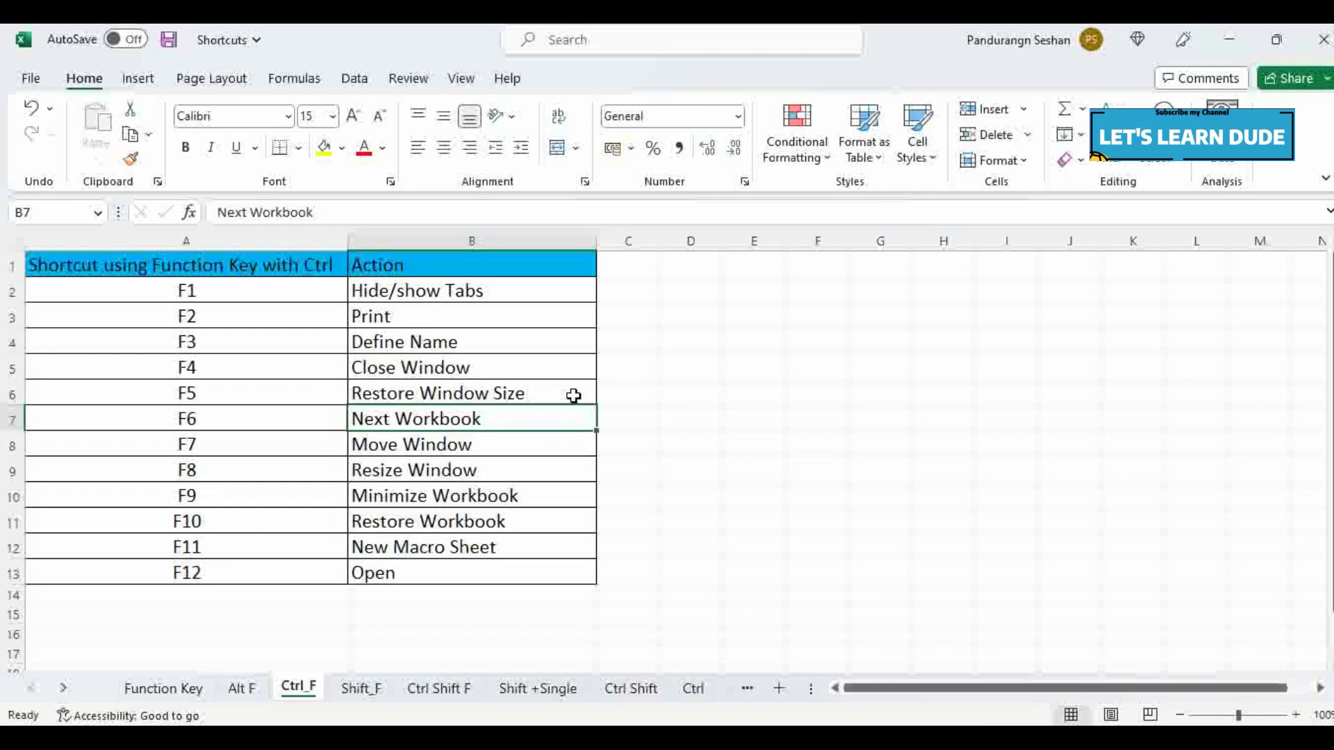
pyautogui.hotkey('ctrl', 'F5')
pyautogui.moveTo(531, 287); pyautogui.dragTo(549, 135)
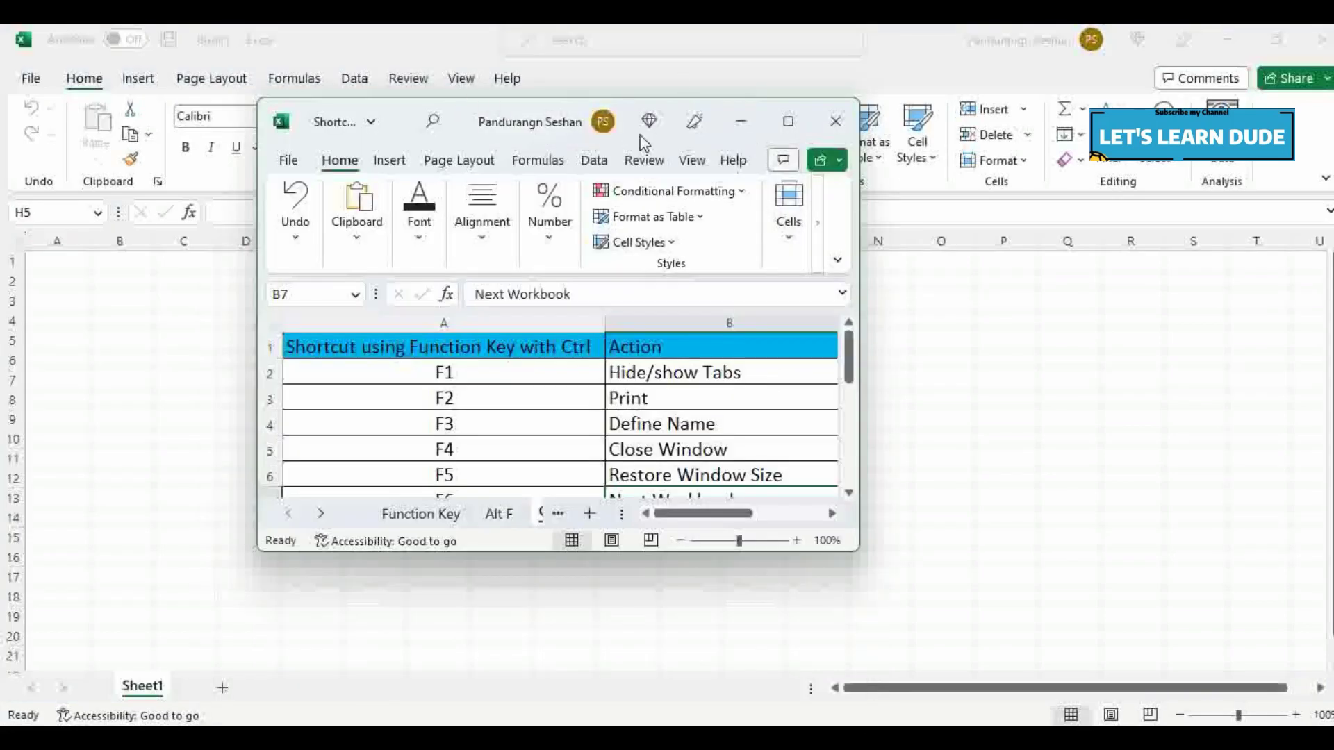
pyautogui.scroll(-3, 705, 451)
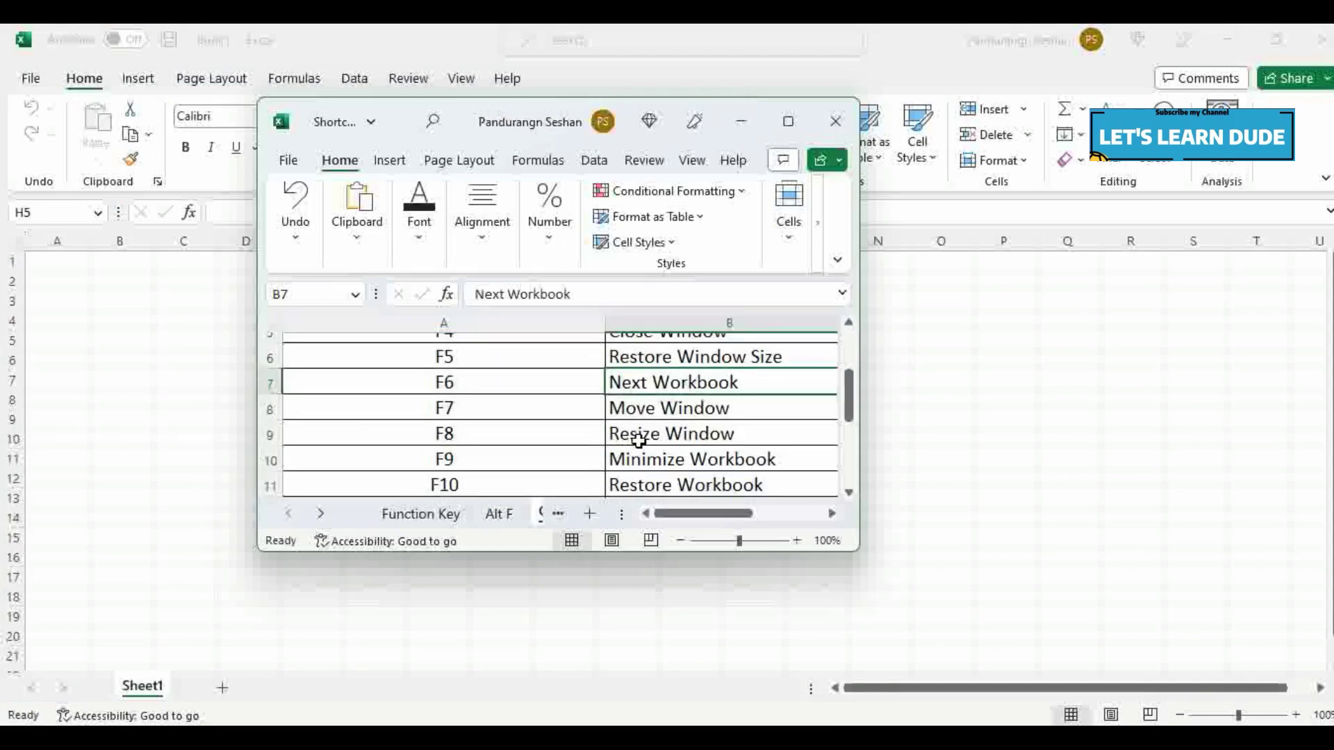
pyautogui.hotkey('ctrl', 'F10')
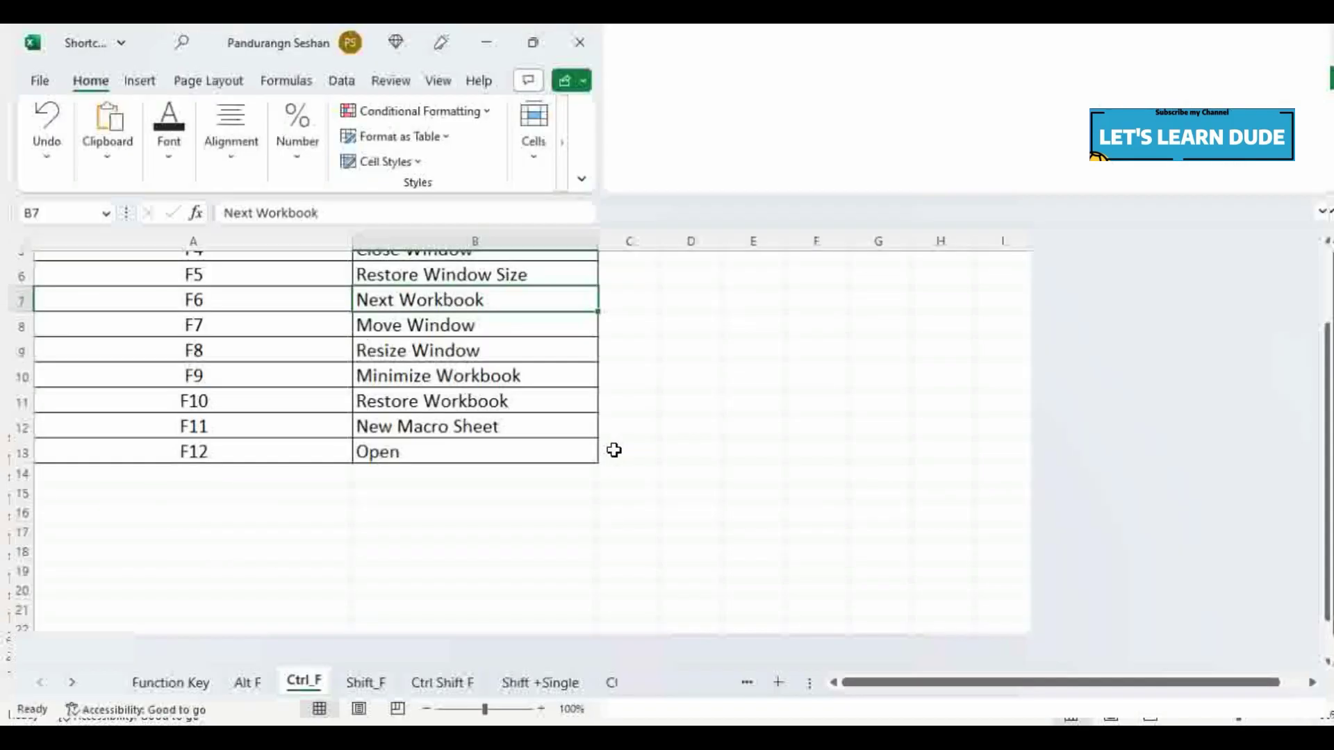
pyautogui.scroll(2, 616, 447)
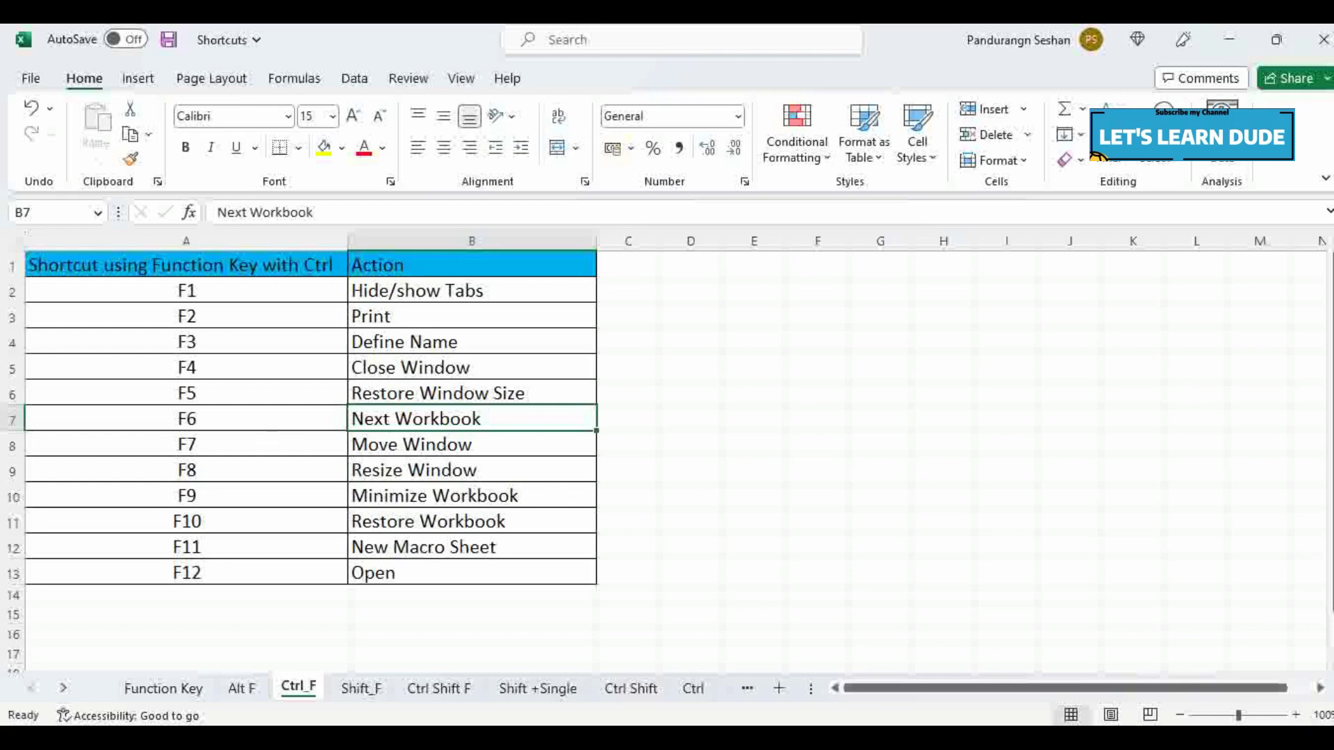
pyautogui.moveTo(878, 667)
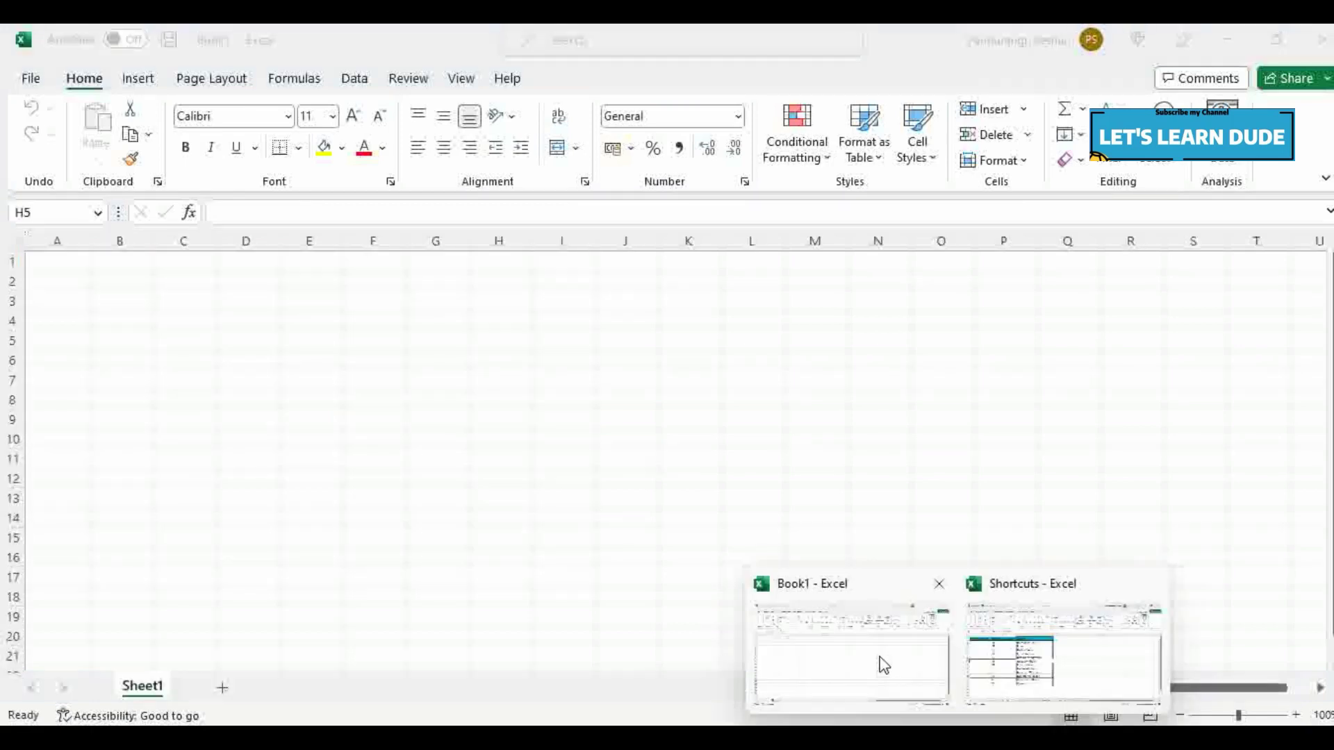
pyautogui.click(994, 669)
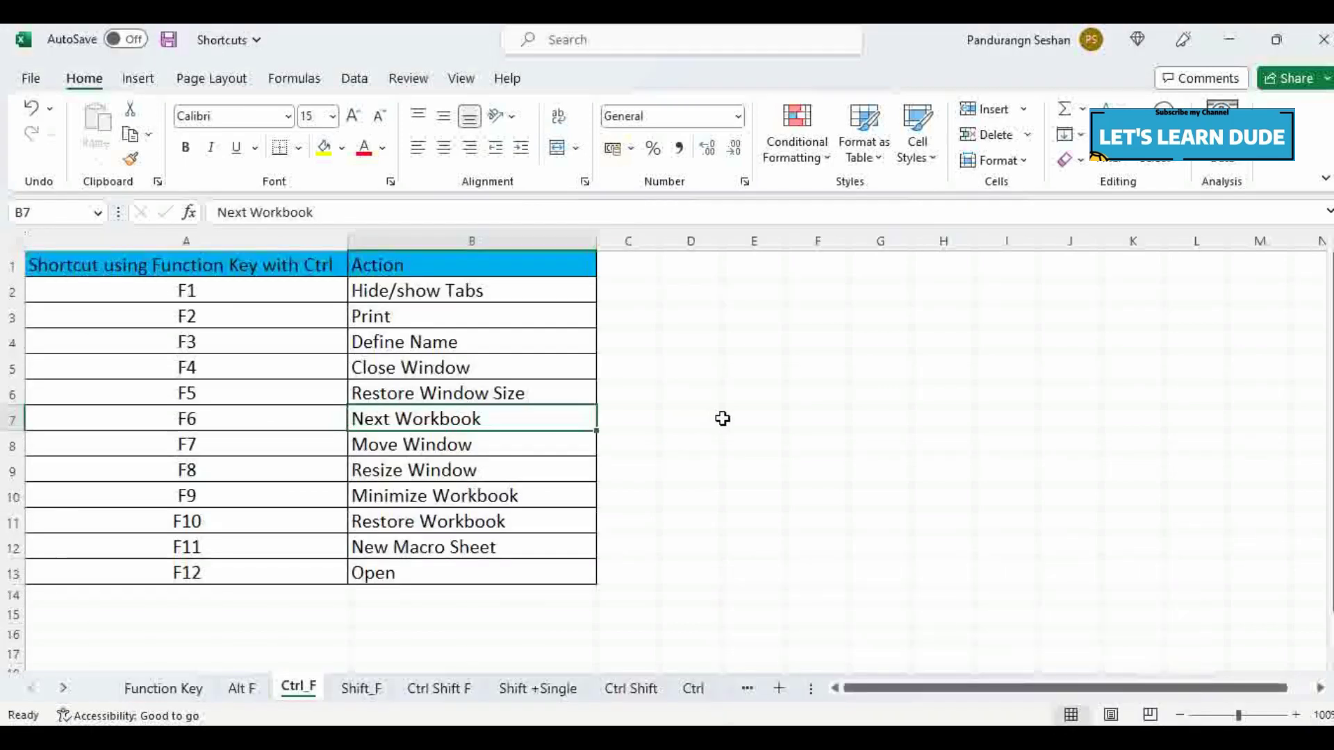
pyautogui.hotkey('ctrl', 'F6')
pyautogui.hotkey('ctrl', 'F6')
pyautogui.hotkey('ctrl', 'F6')
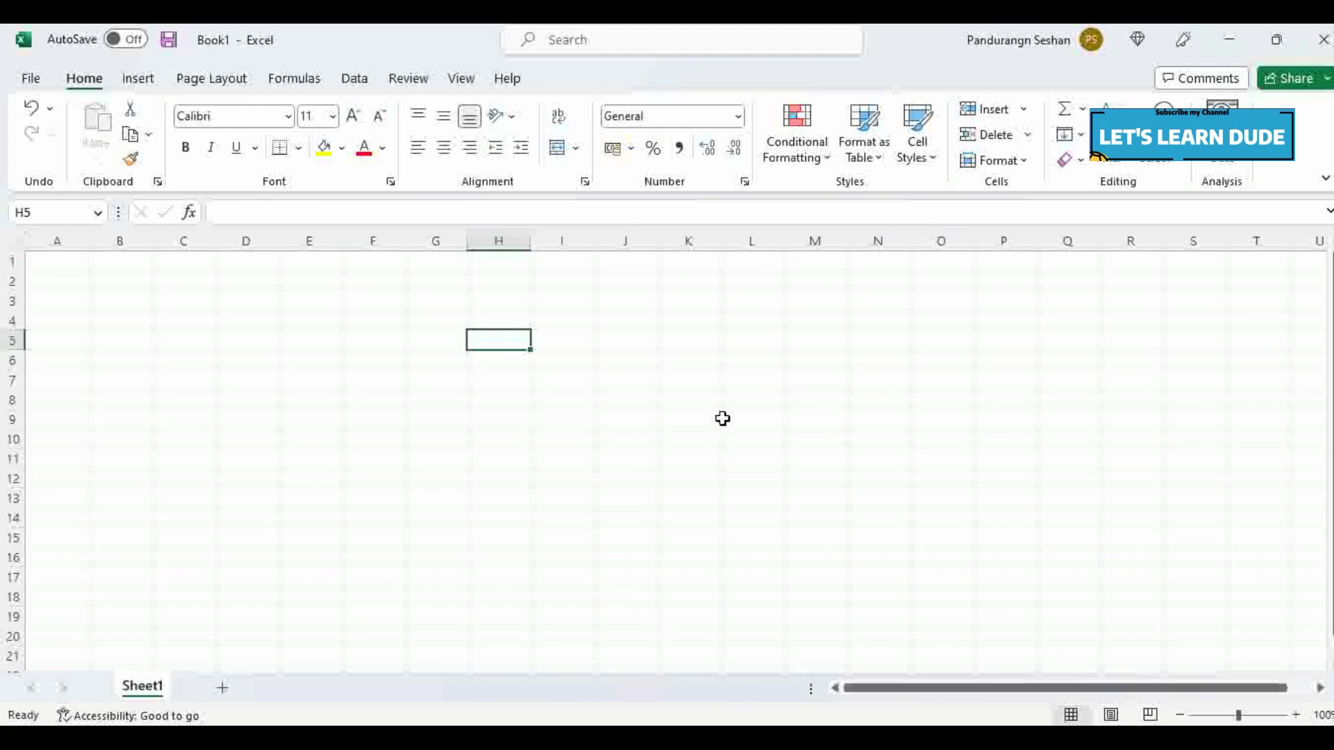
pyautogui.hotkey('ctrl', 'F6')
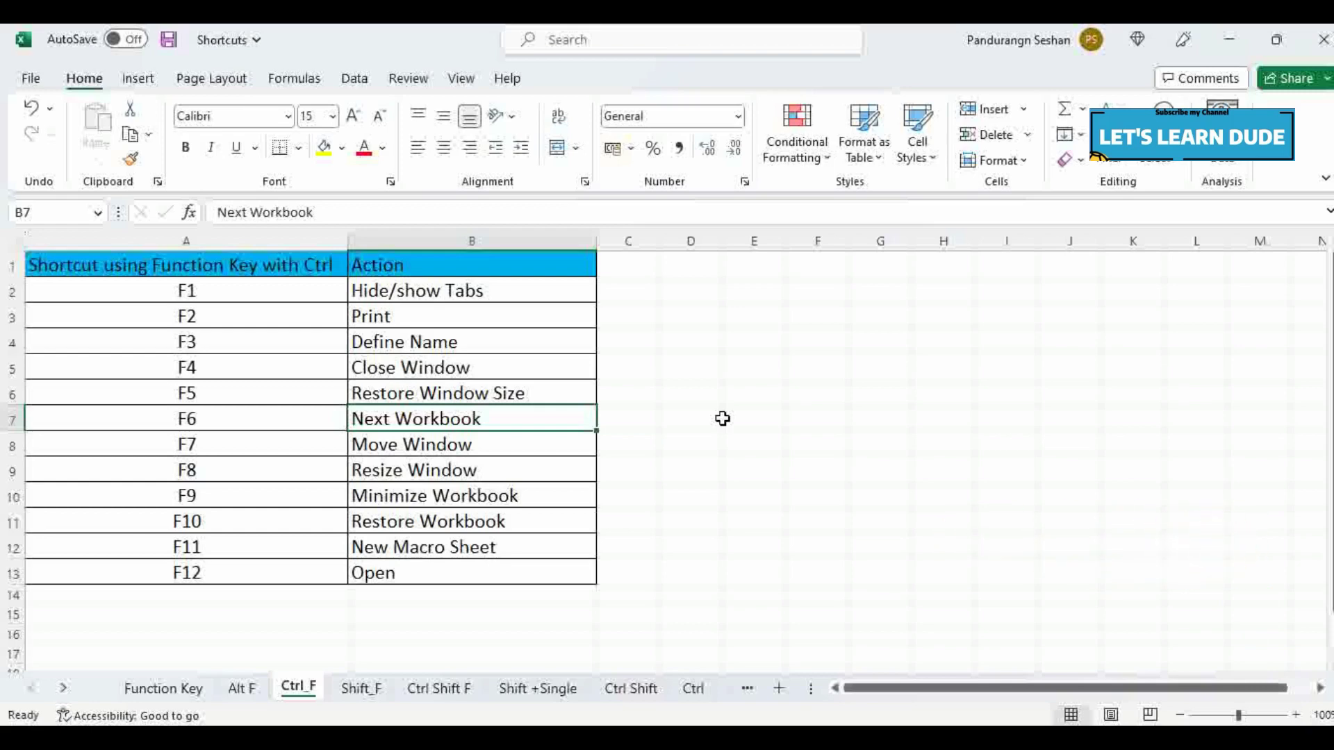
pyautogui.hotkey('ctrl', 'F5')
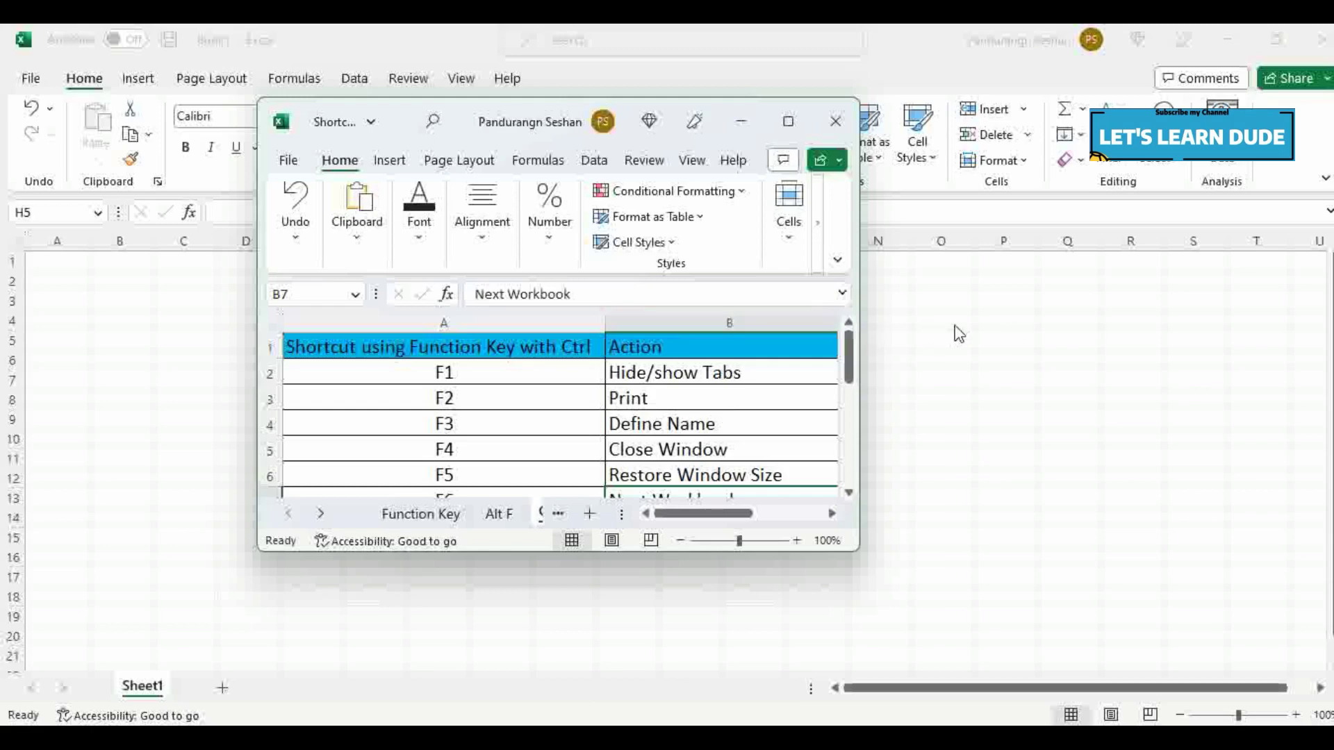
pyautogui.hotkey('ctrl', 'F7')
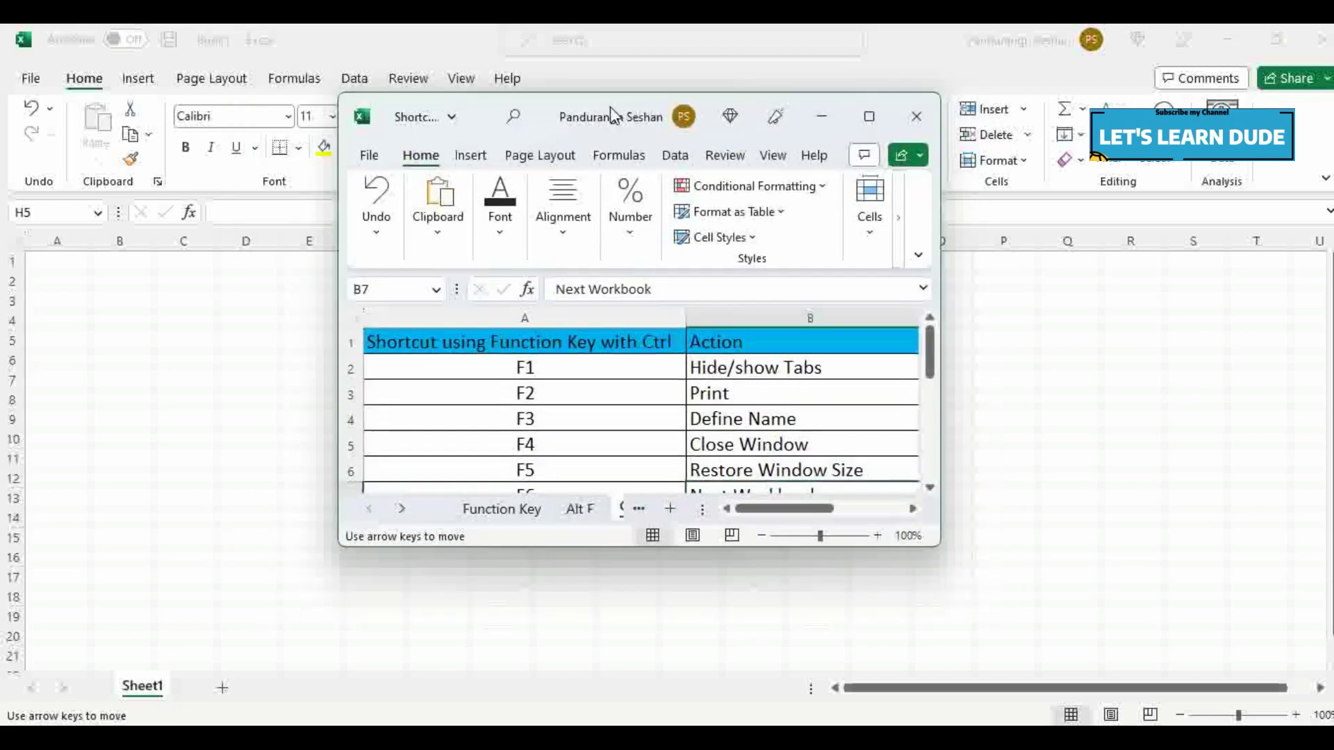
pyautogui.click(578, 114)
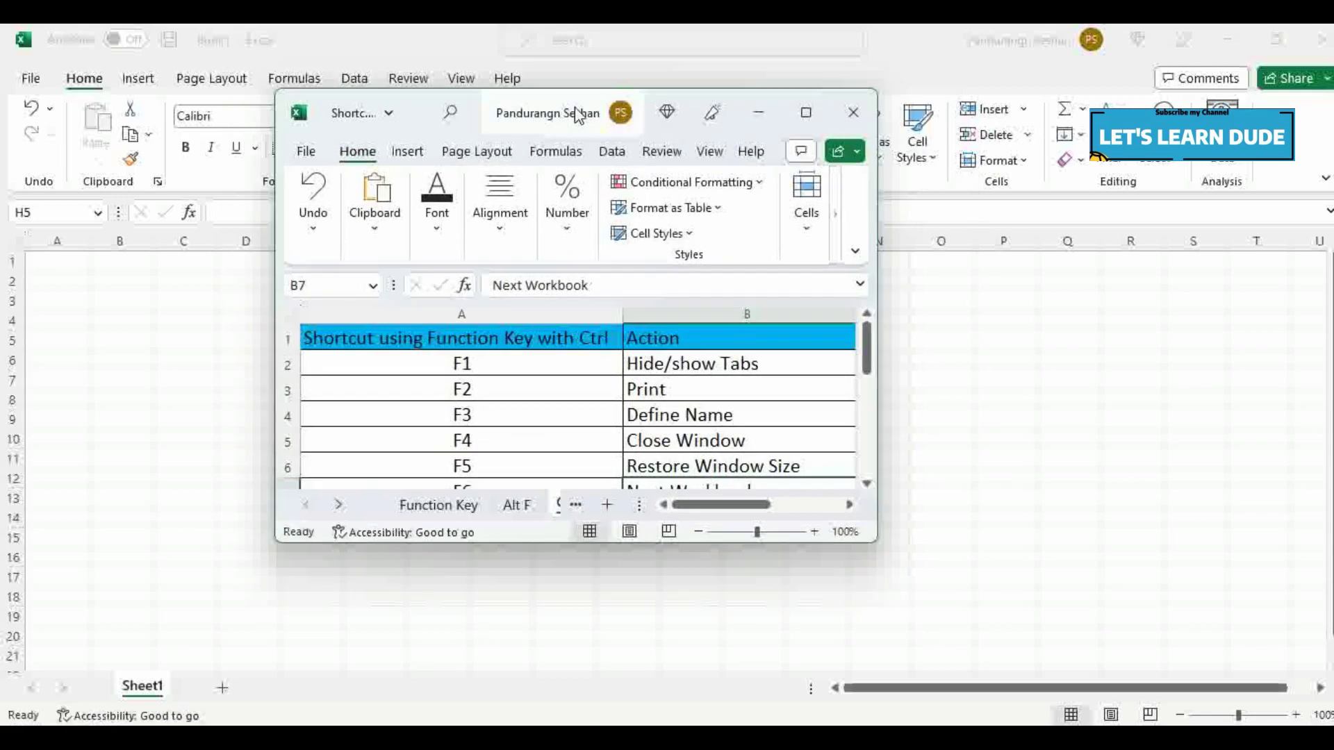
pyautogui.hotkey('ctrl', 'F10')
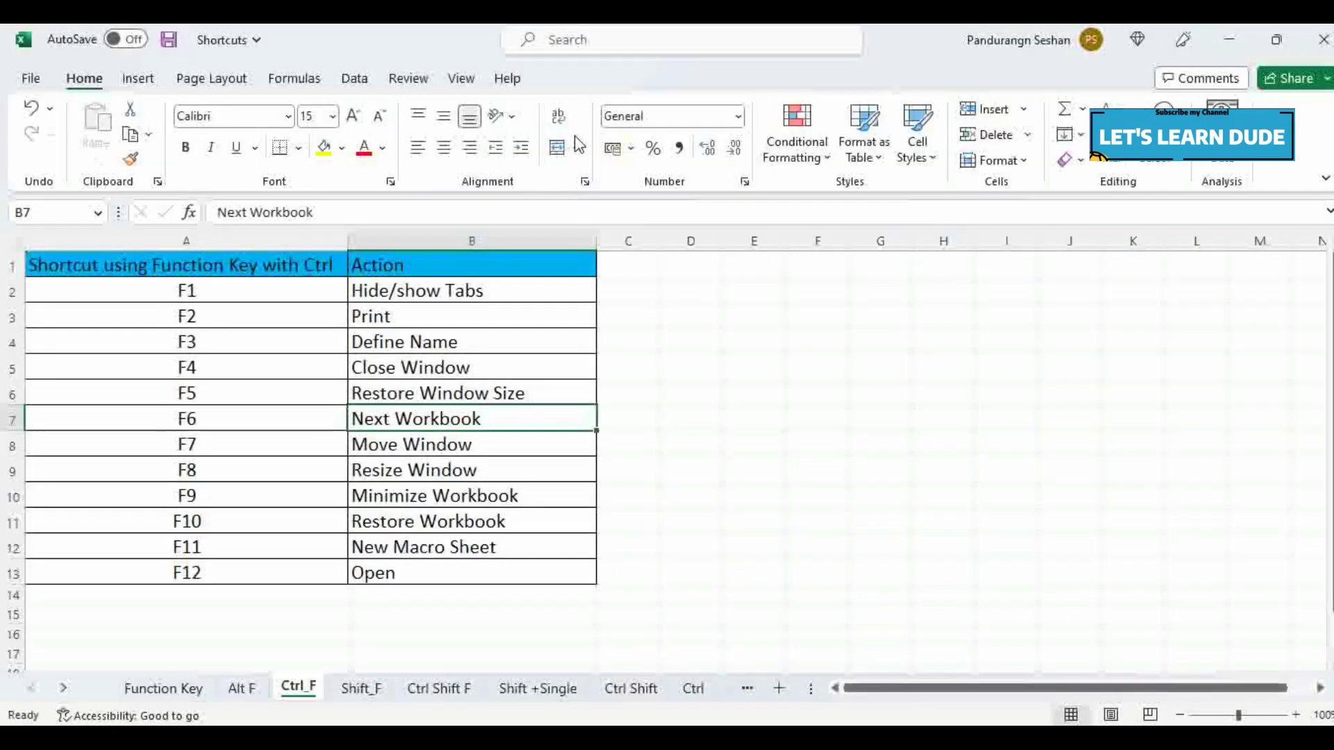
pyautogui.click(455, 444)
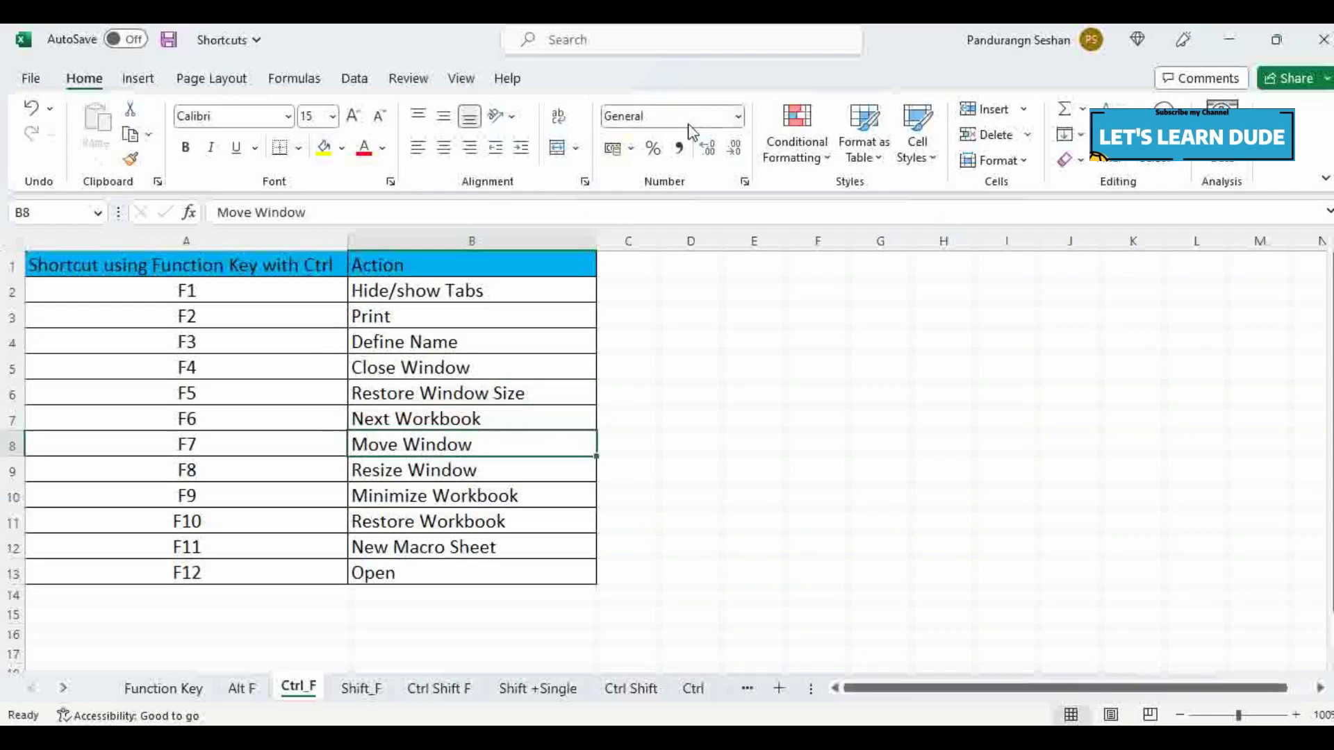
pyautogui.hotkey('ctrl', 'F5')
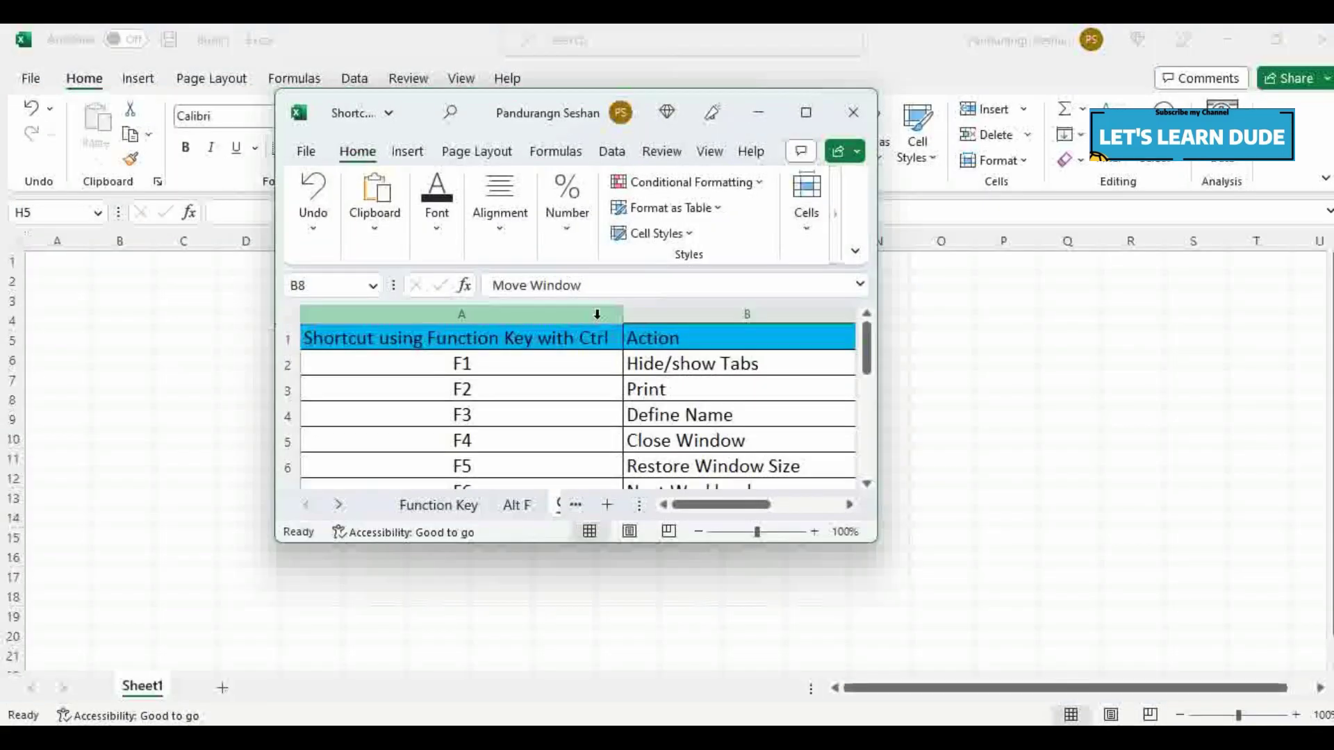
pyautogui.hotkey('ctrl', 'F8')
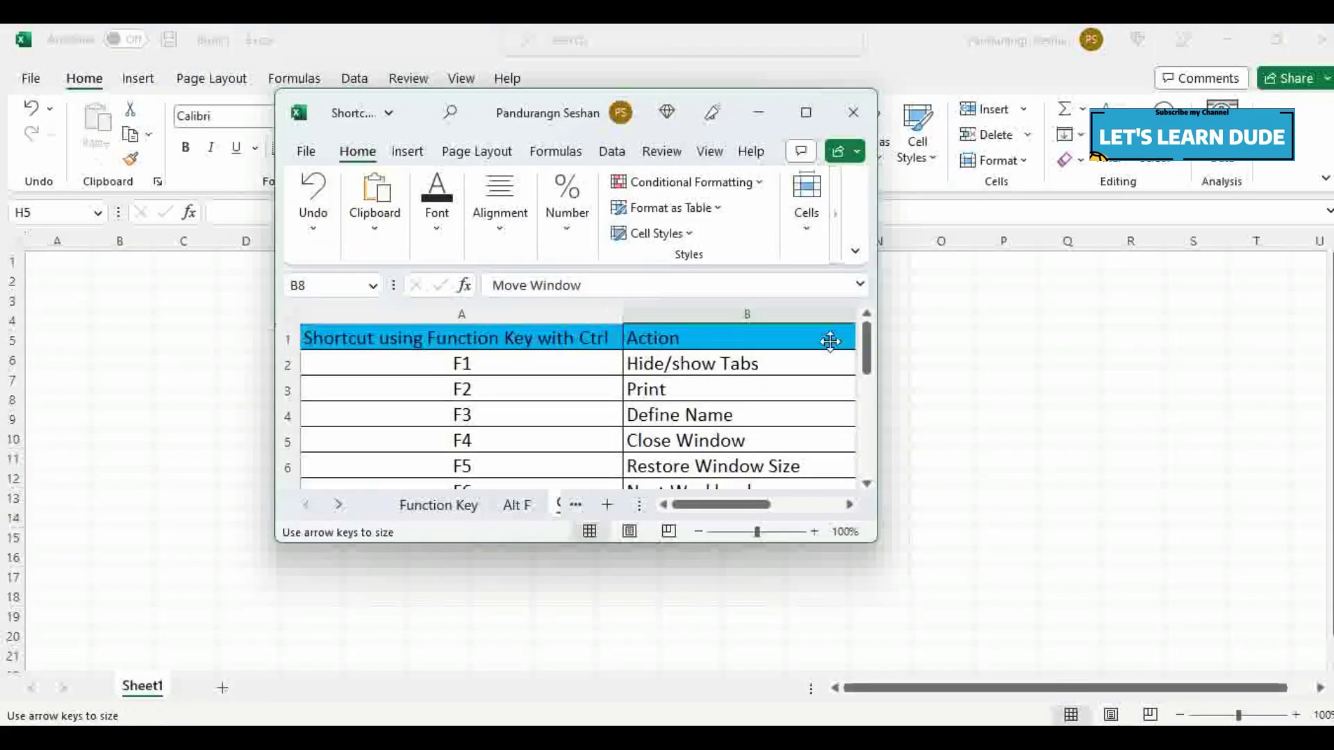
pyautogui.press('Right')
pyautogui.press('Right')
pyautogui.press('Right')
pyautogui.press('Right')
pyautogui.press('Right')
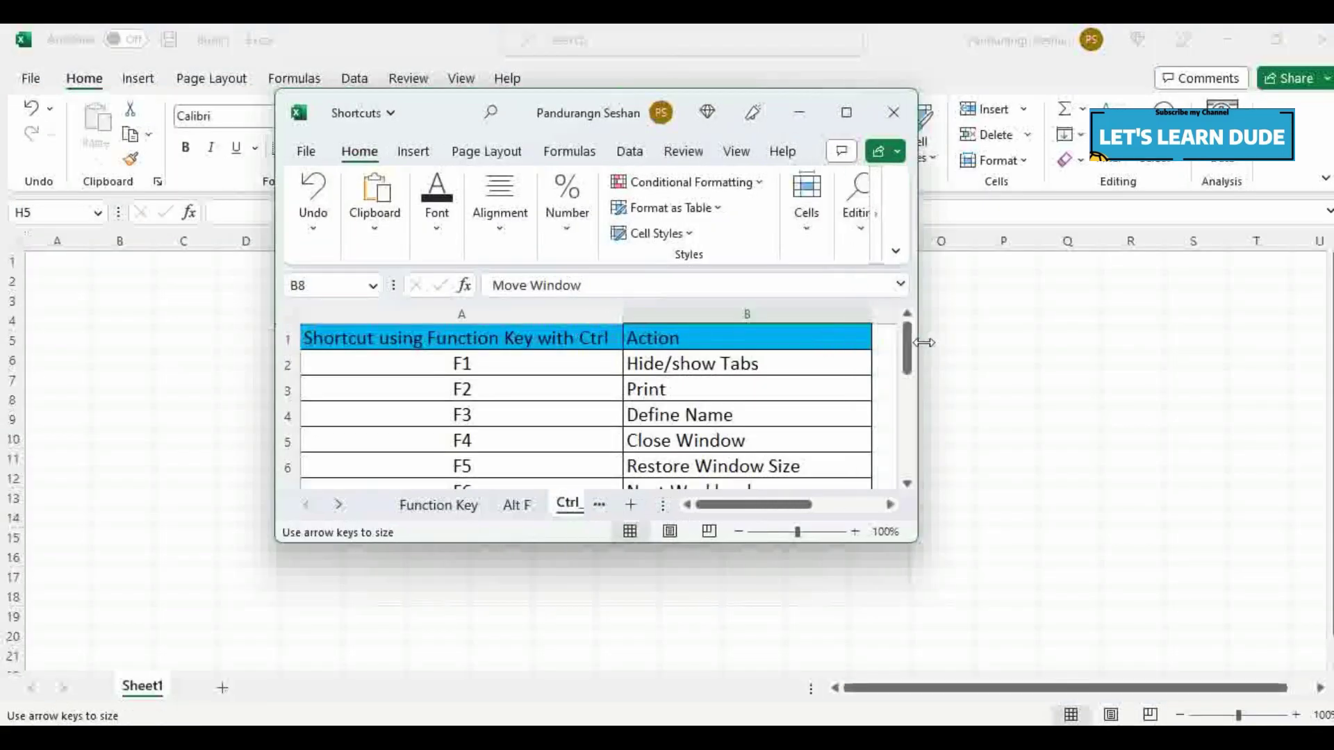
pyautogui.press('Left')
pyautogui.press('Left')
pyautogui.press('Left')
pyautogui.press('Left')
pyautogui.press('Left')
pyautogui.press('Left')
pyautogui.press('Return')
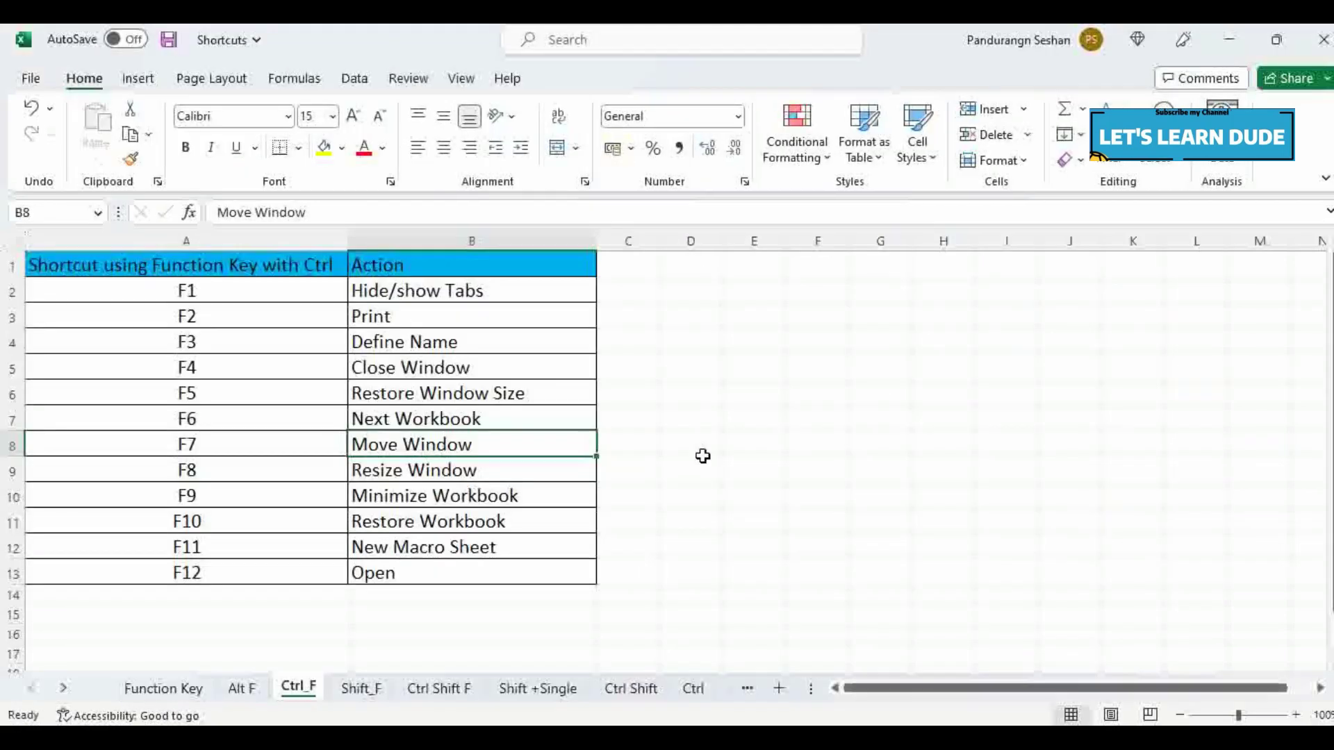
# Step: Minimize the Shortcuts workbook with Ctrl+F9, restore it, and insert a Macro1 sheet with Ctrl+F11
pyautogui.click(504, 494)
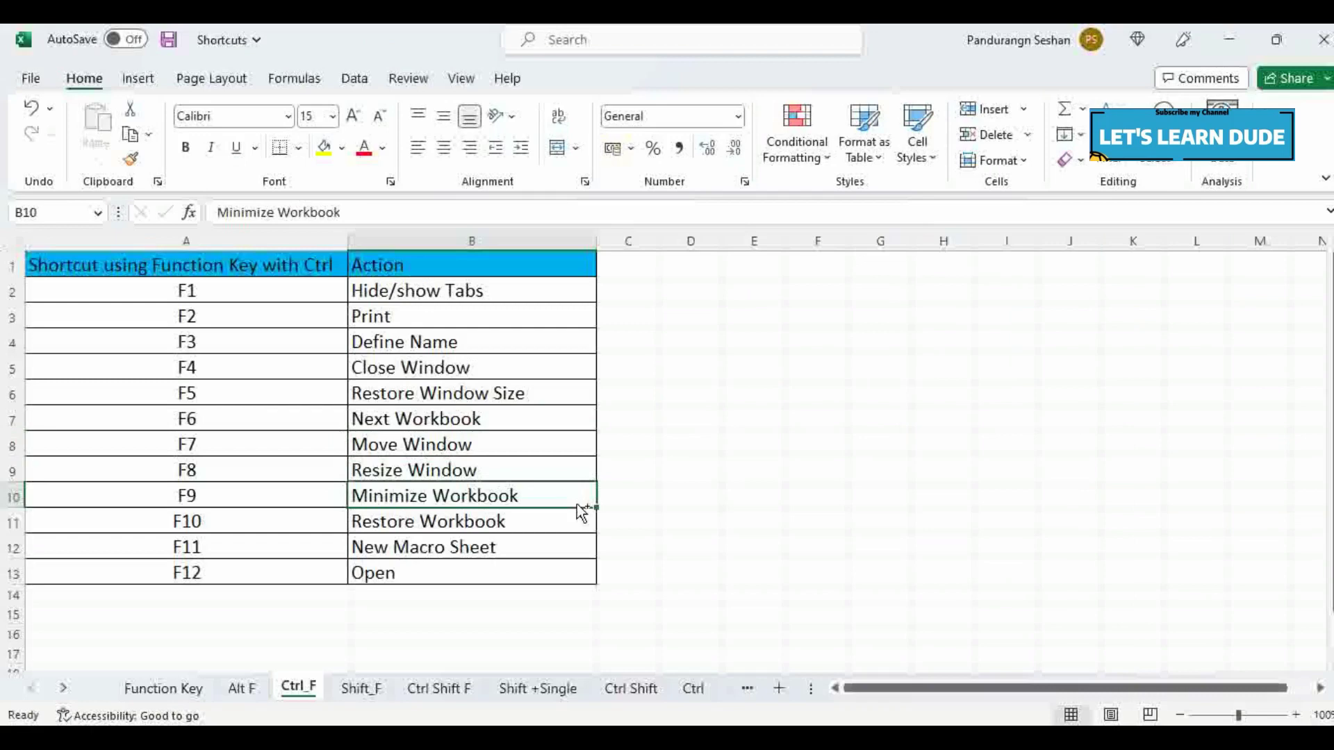
pyautogui.hotkey('ctrl', 'F9')
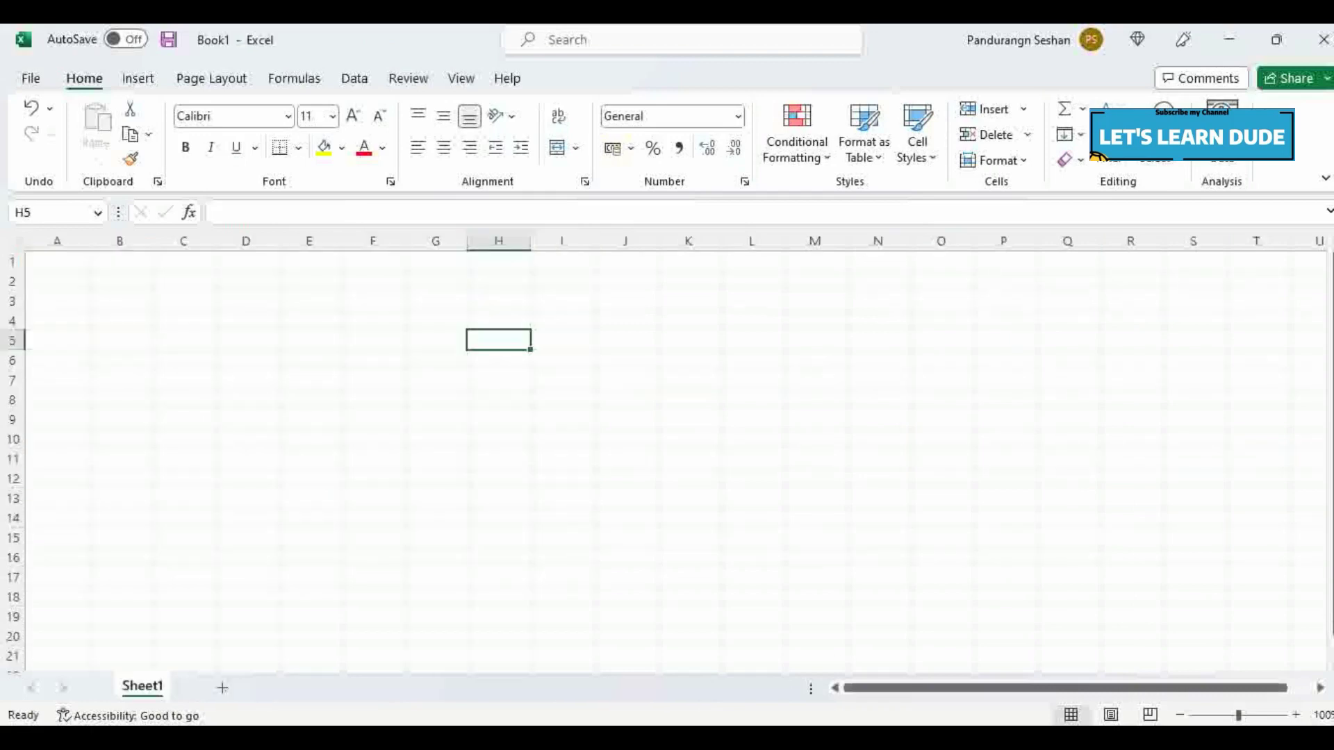
pyautogui.moveTo(957, 737)
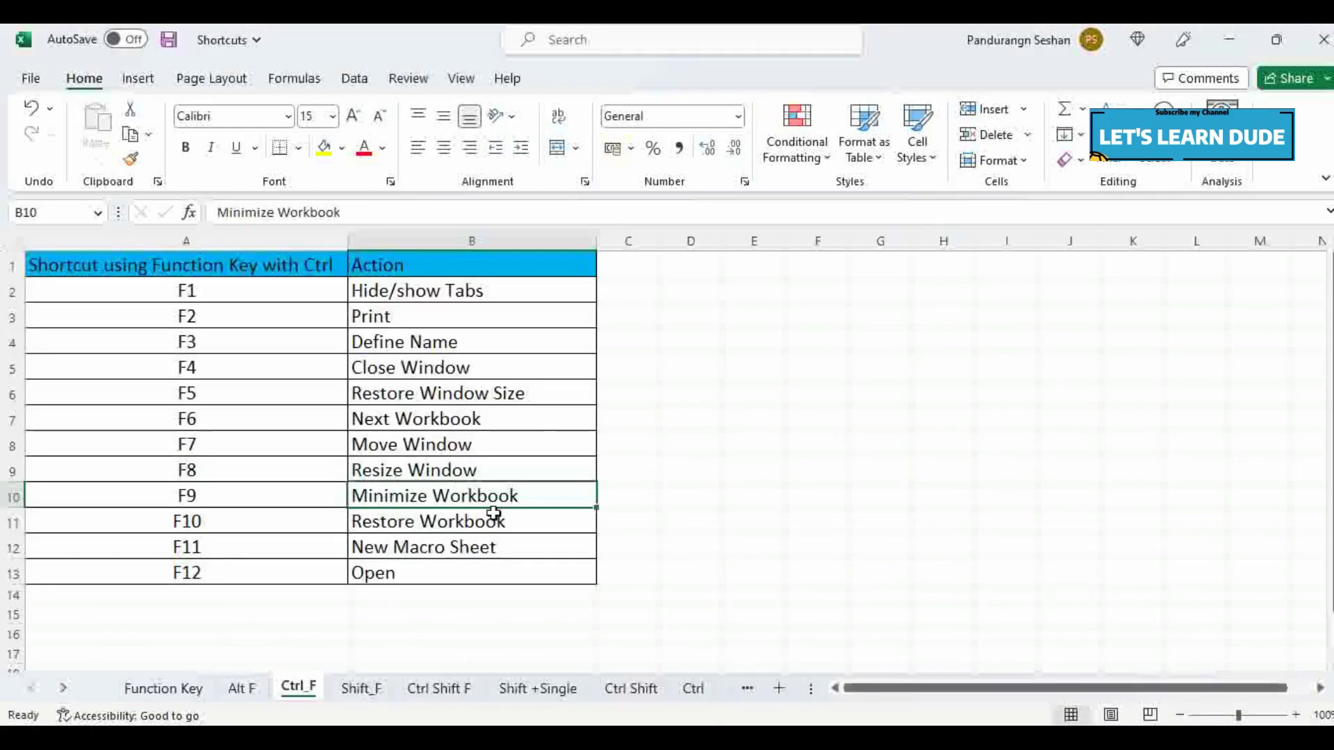
pyautogui.click(486, 524)
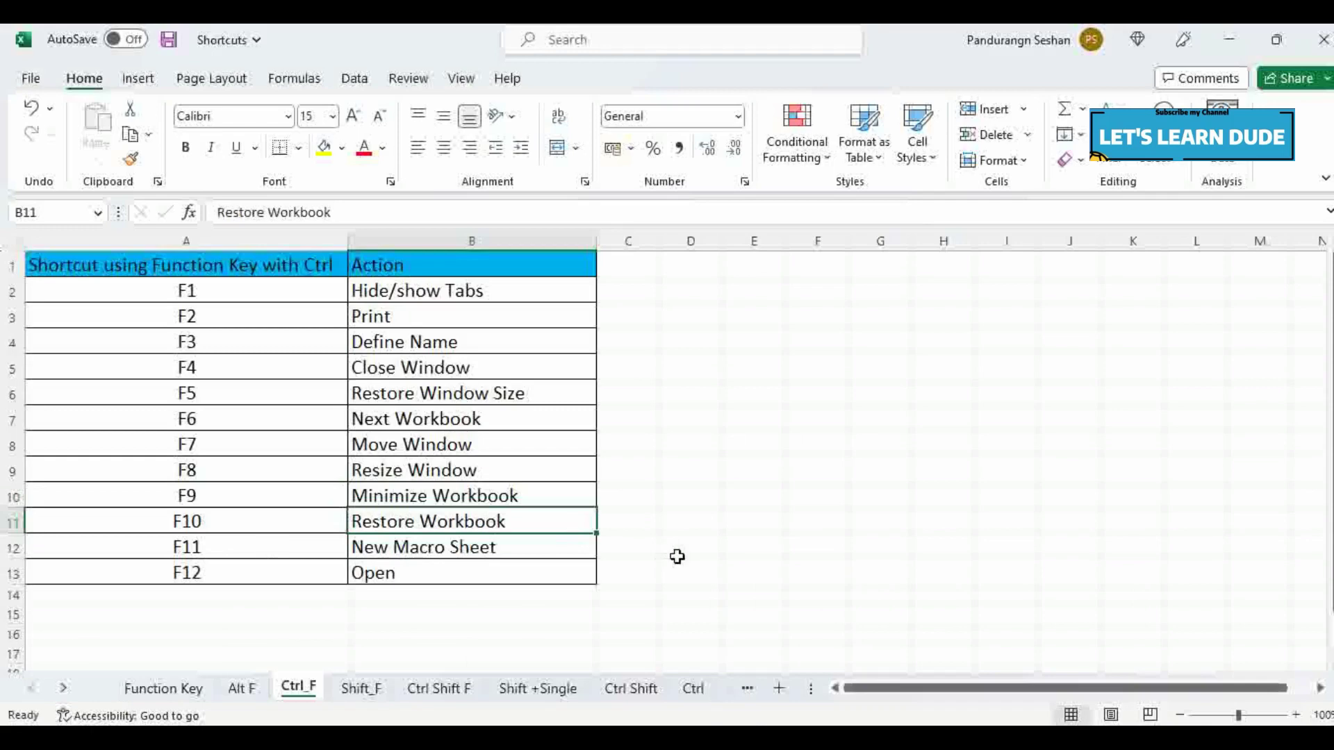
pyautogui.hotkey('ctrl', 'F11')
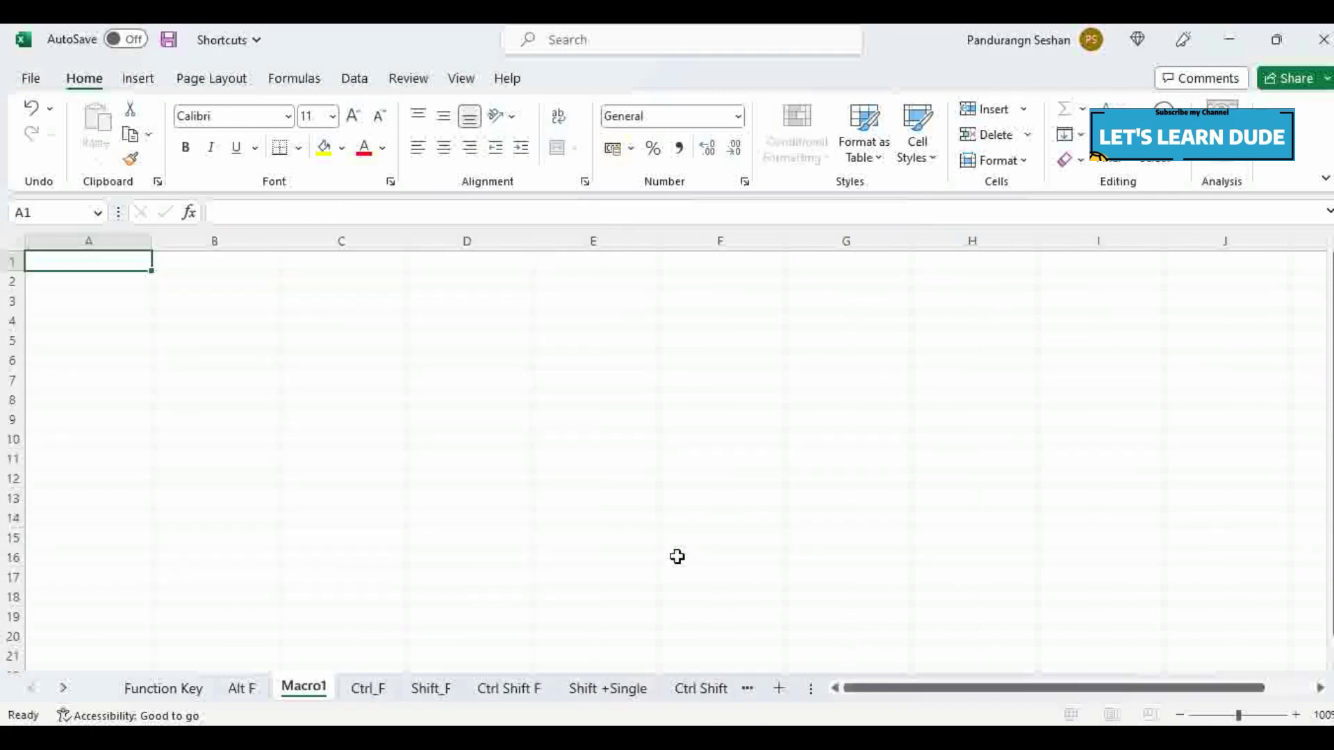
# Step: Remove the blank Macro1 macro sheet using its tab's Delete option
pyautogui.rightClick(306, 694)
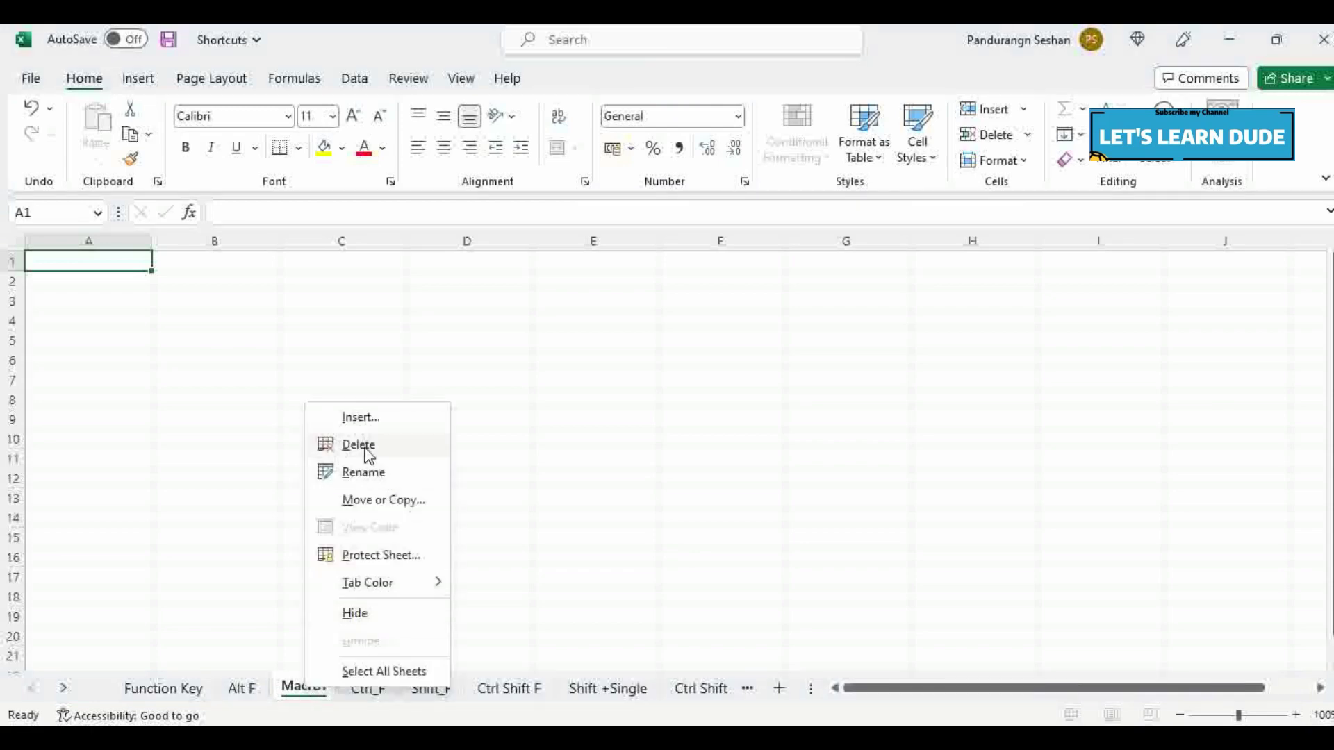
pyautogui.click(368, 448)
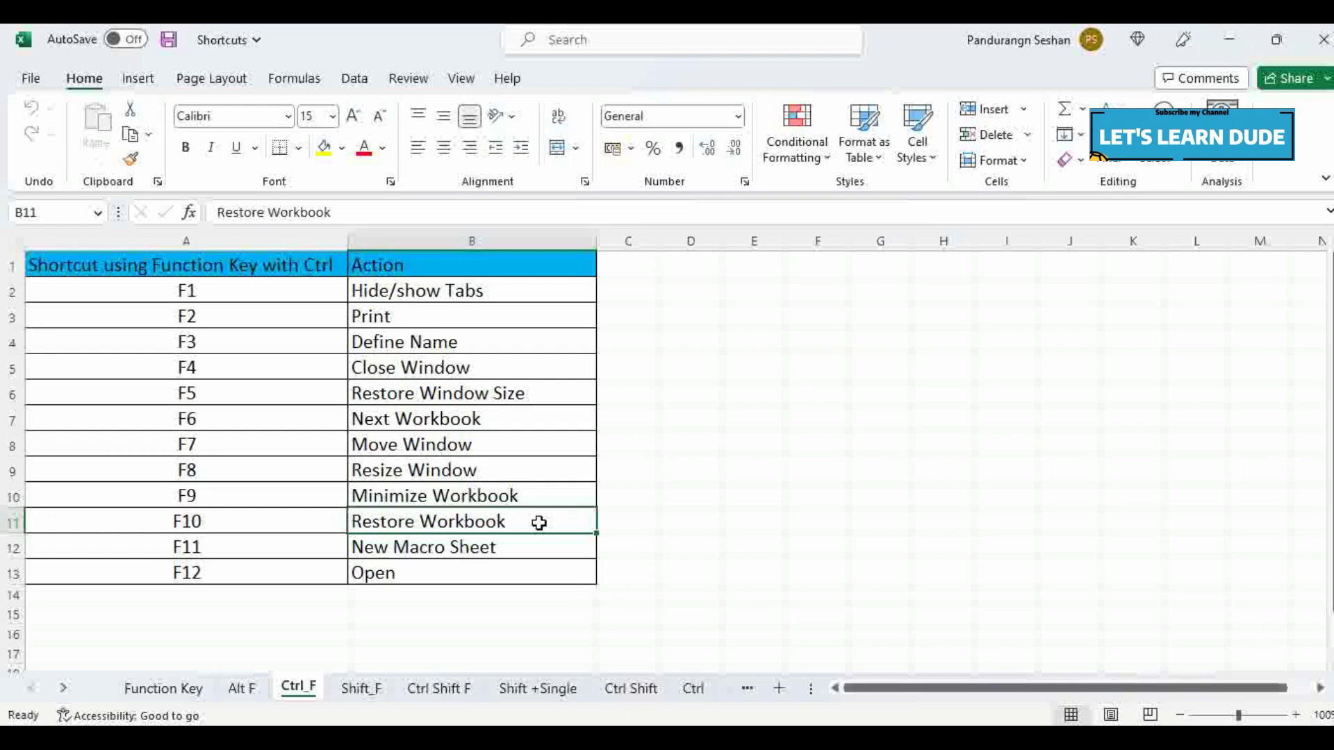
# Step: Show and dismiss the Ctrl+F12 Open page twice, then go to the Shift_F sheet
pyautogui.hotkey('ctrl', 'F12')
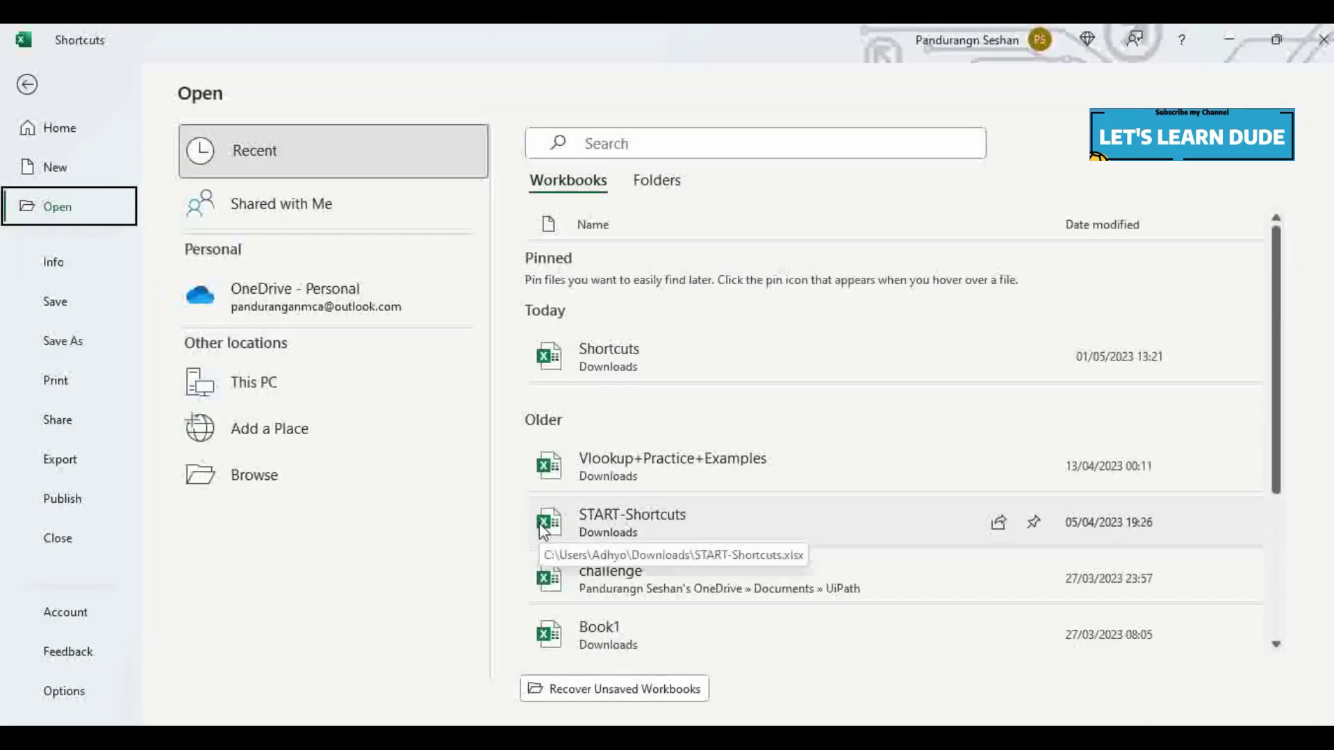
pyautogui.press('Escape')
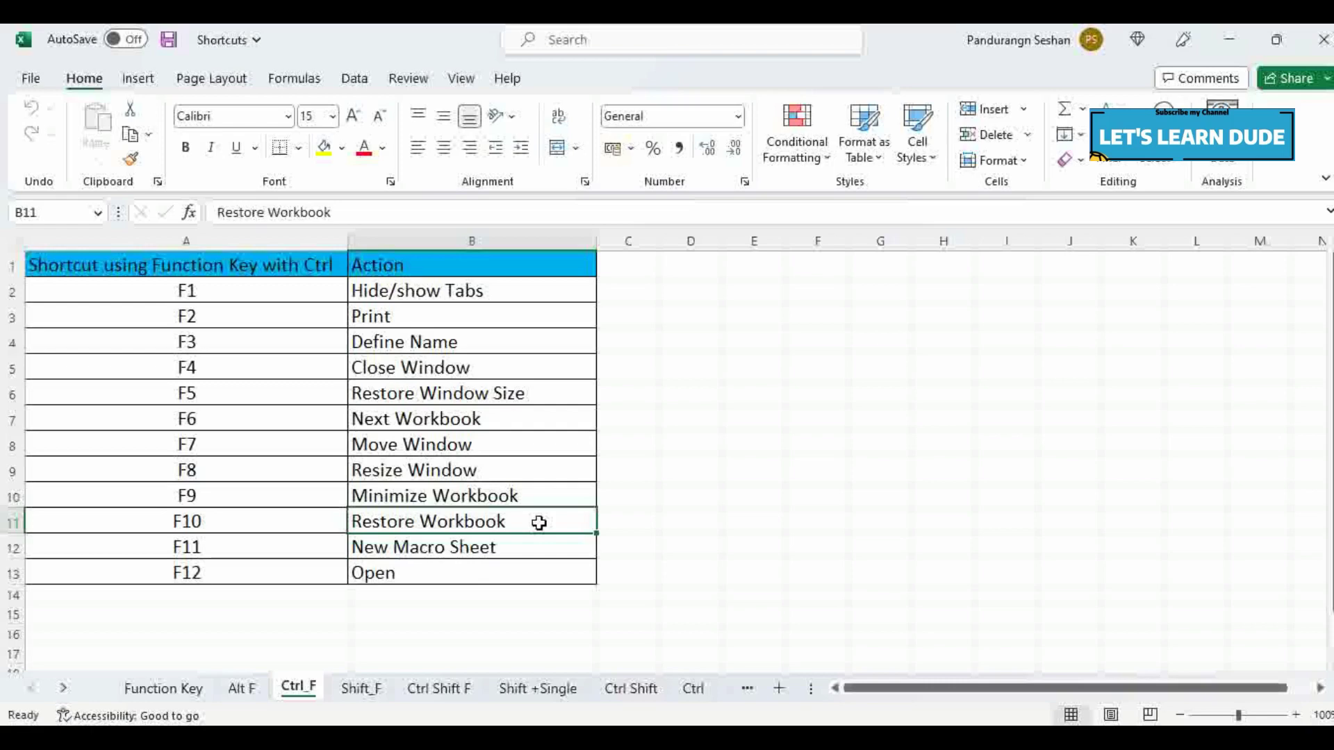
pyautogui.hotkey('ctrl', 'F12')
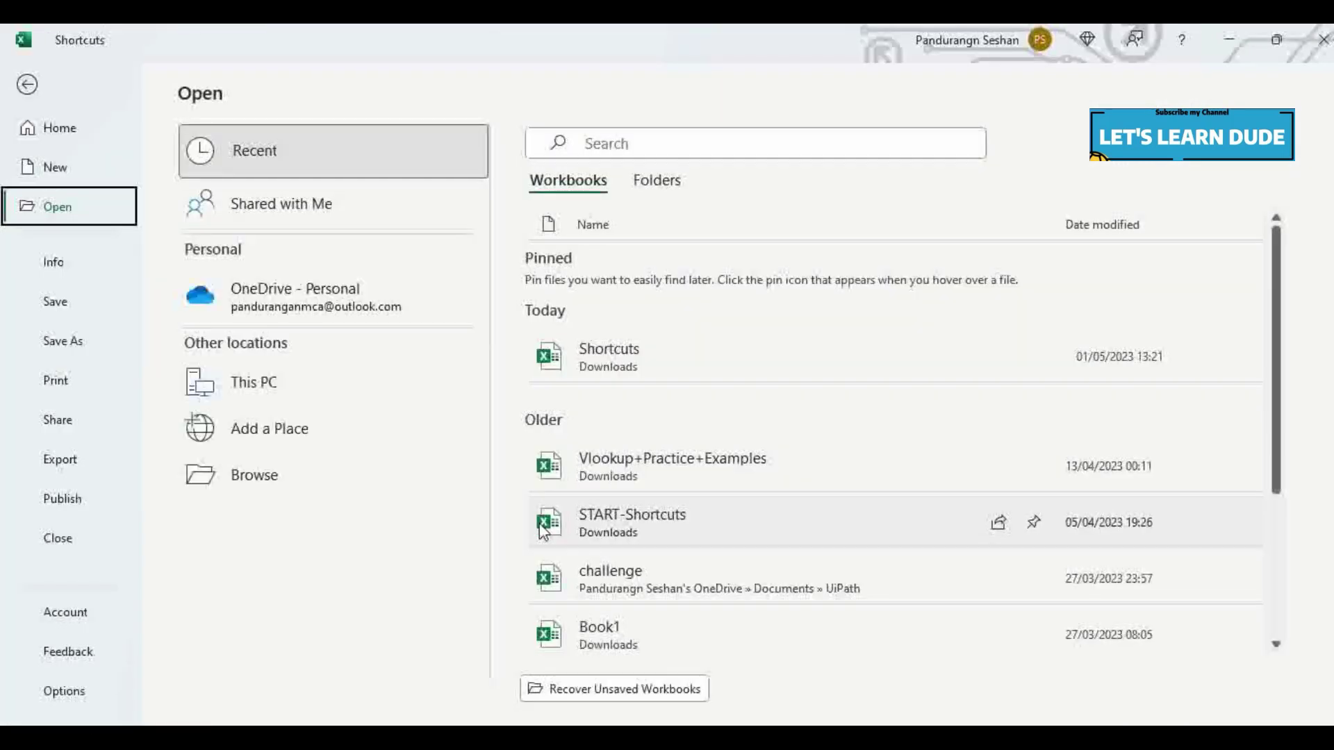
pyautogui.press('Escape')
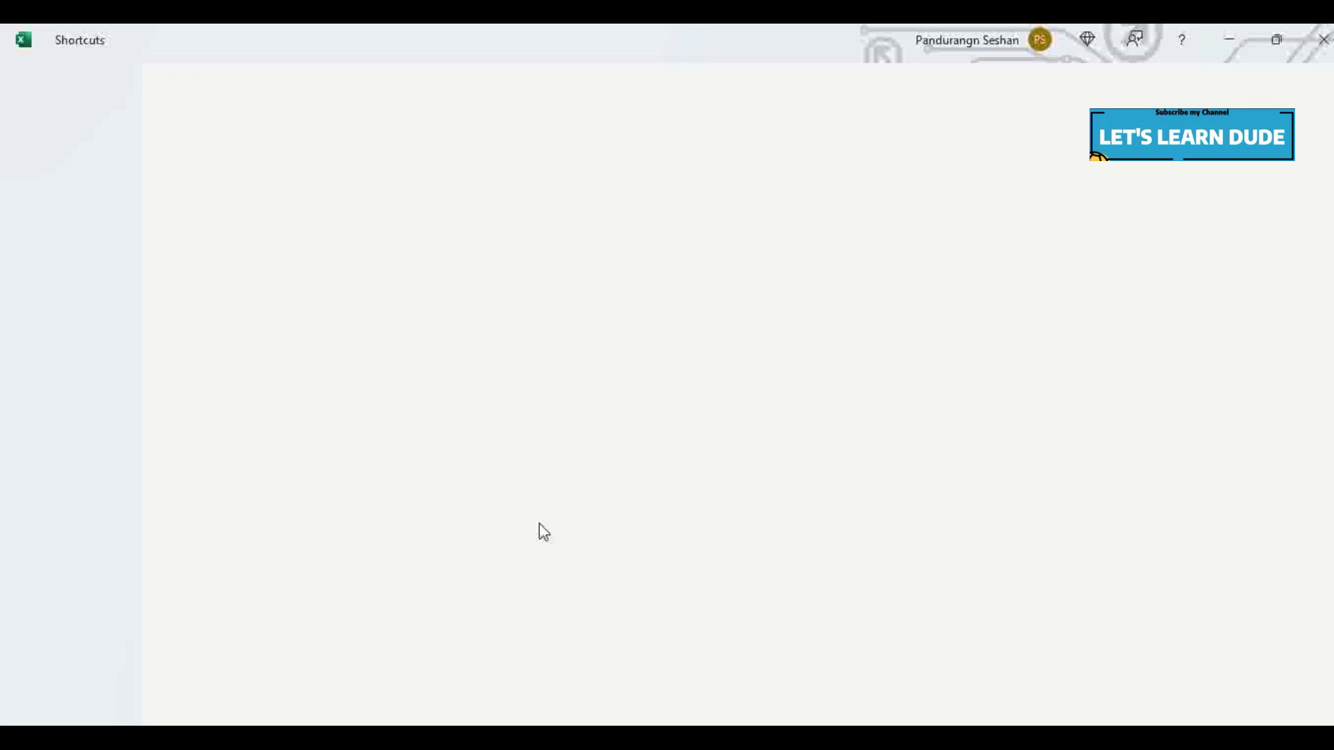
pyautogui.click(359, 690)
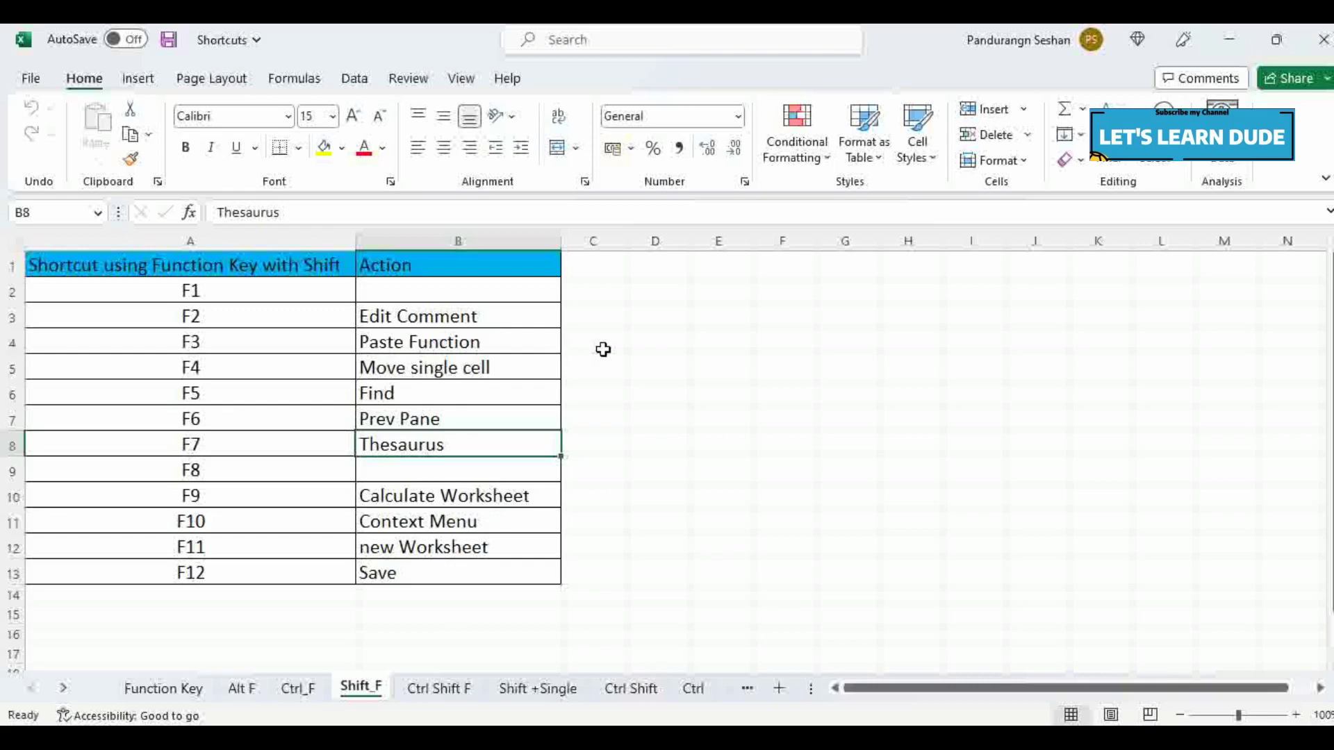
# Step: Preview the sheet's print layout from D3, then start and abandon a note on D3
pyautogui.click(652, 328)
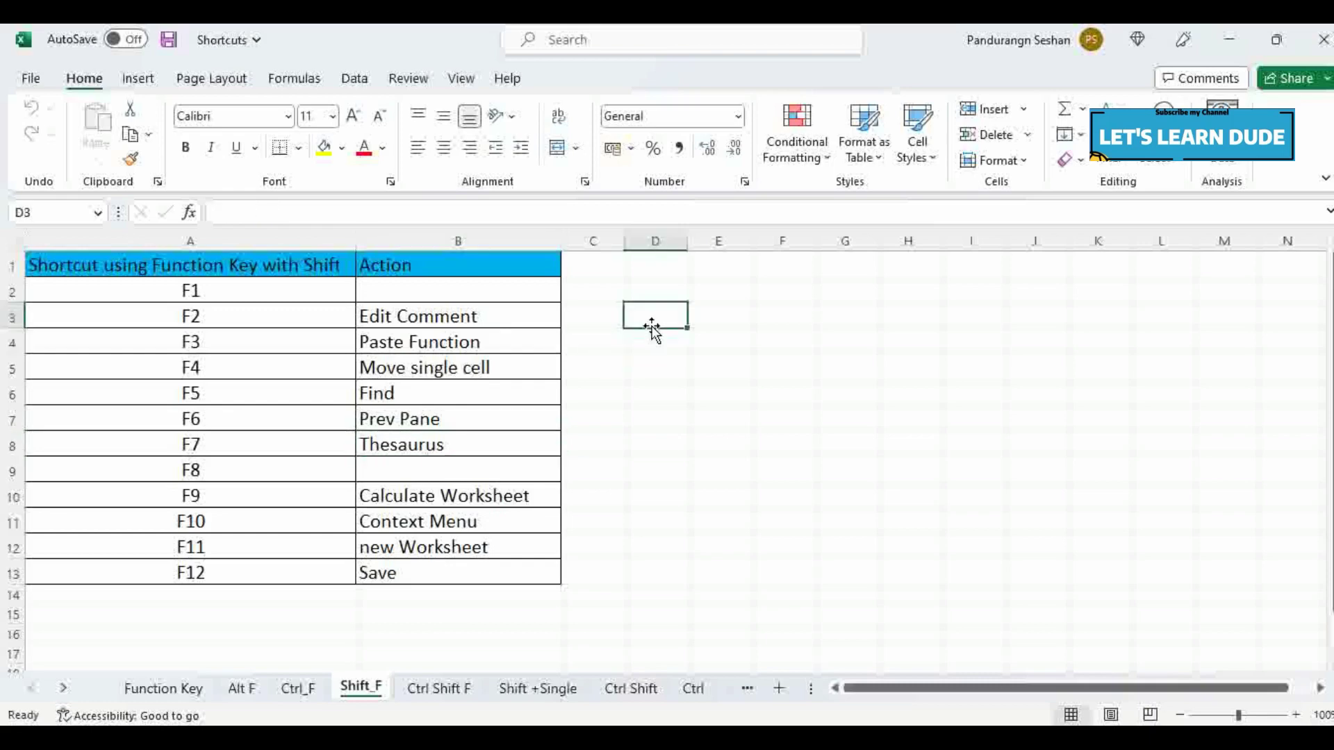
pyautogui.hotkey('ctrl', 'p')
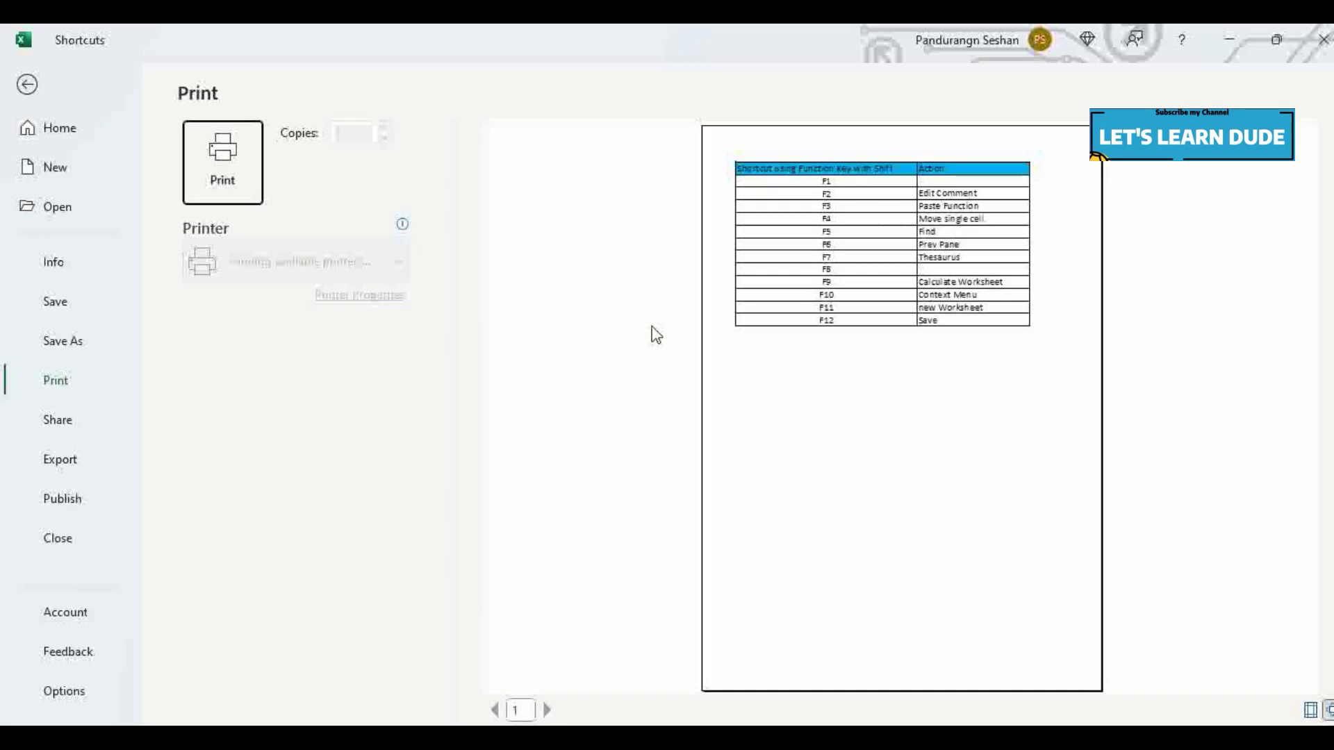
pyautogui.press('Escape')
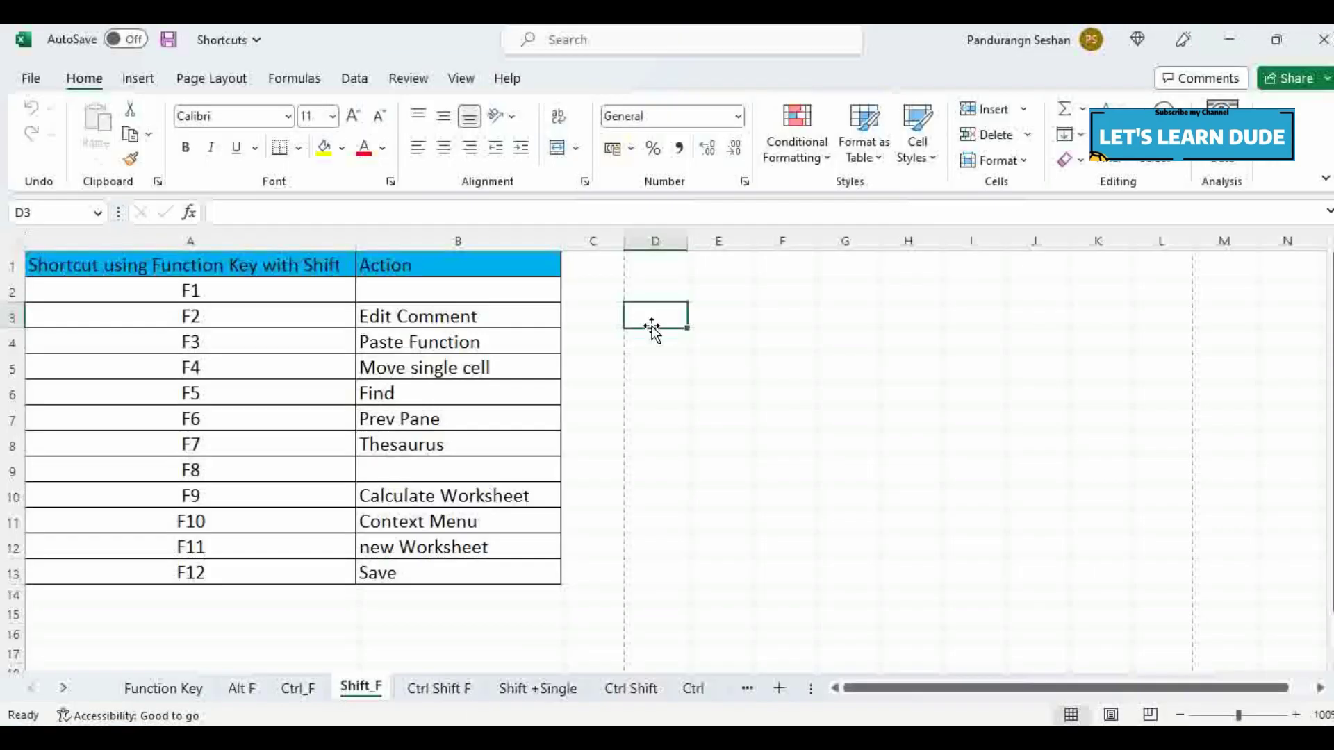
pyautogui.hotkey('shift', 'F2')
pyautogui.click(650, 327)
# Step: Add a note to cell E3, then jump to the next blank cells C4 and D4 with Shift+F4
pyautogui.click(729, 319)
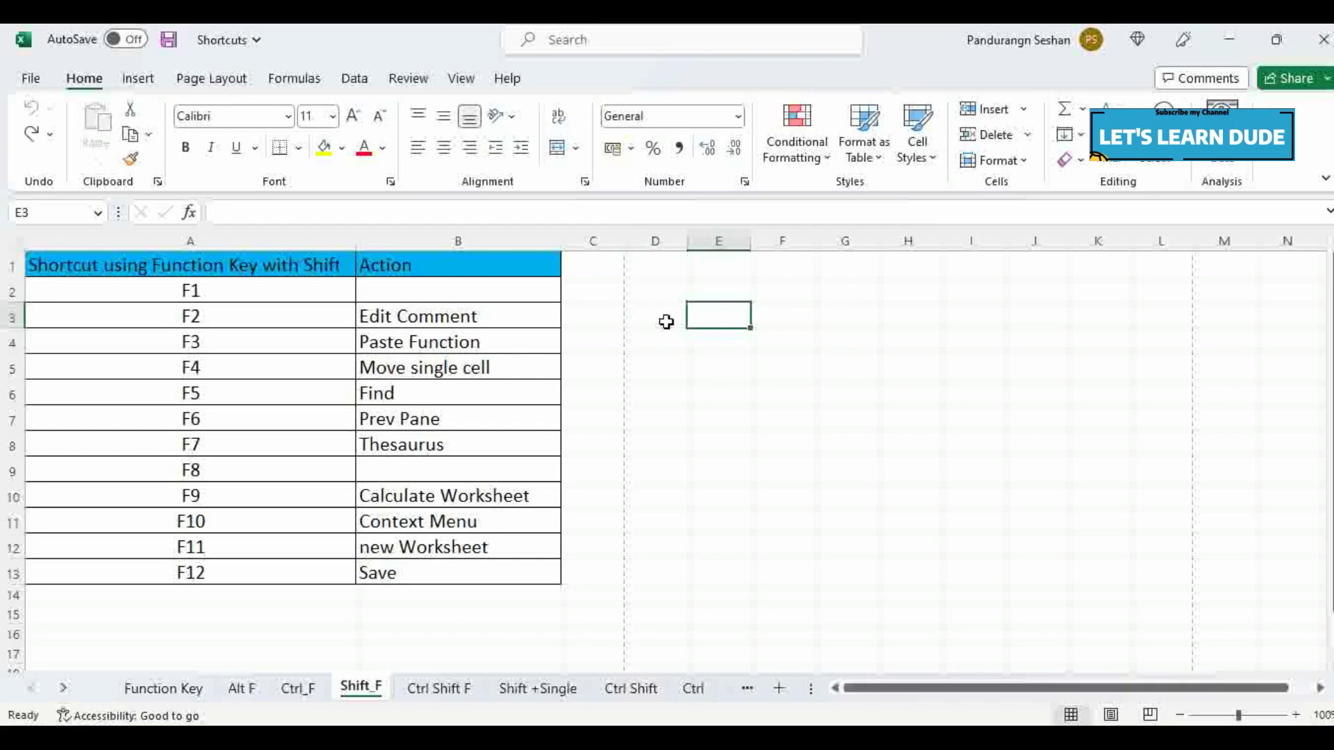
pyautogui.hotkey('shift', 'F2')
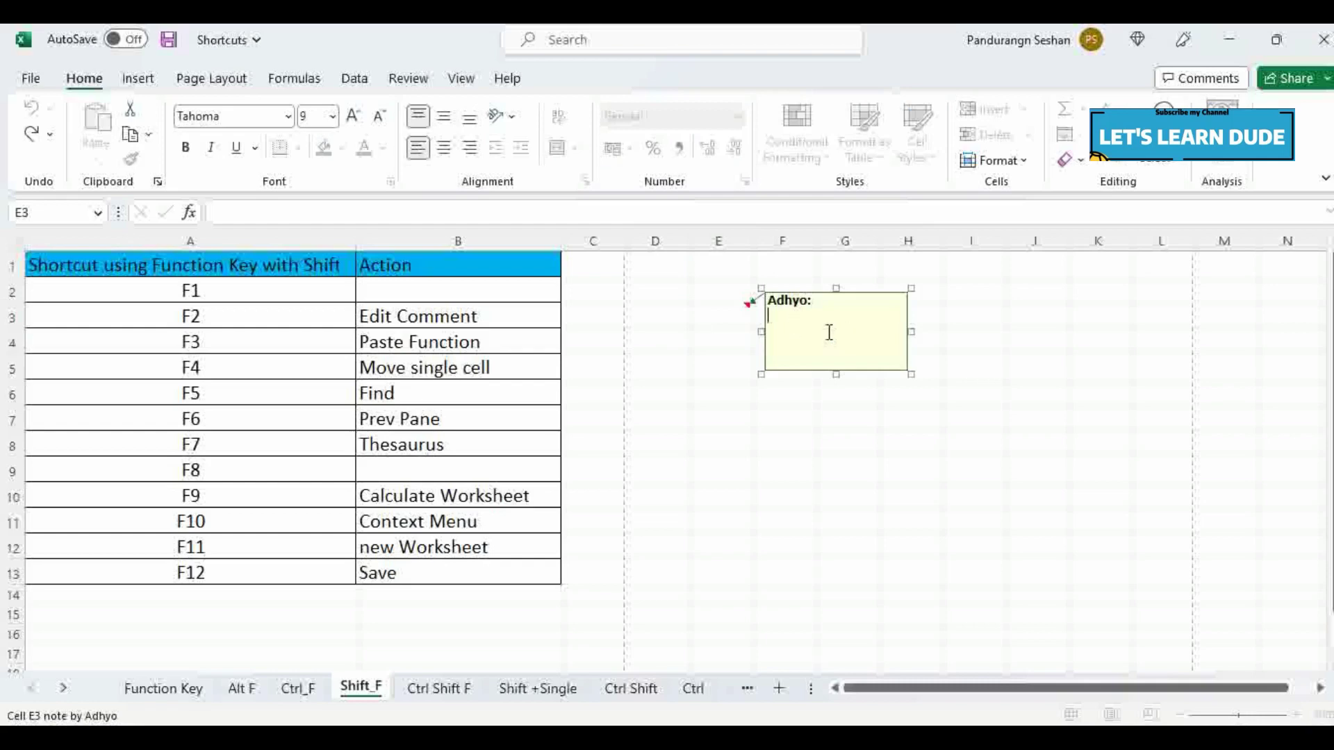
pyautogui.press('BackSpace')
pyautogui.press('Escape')
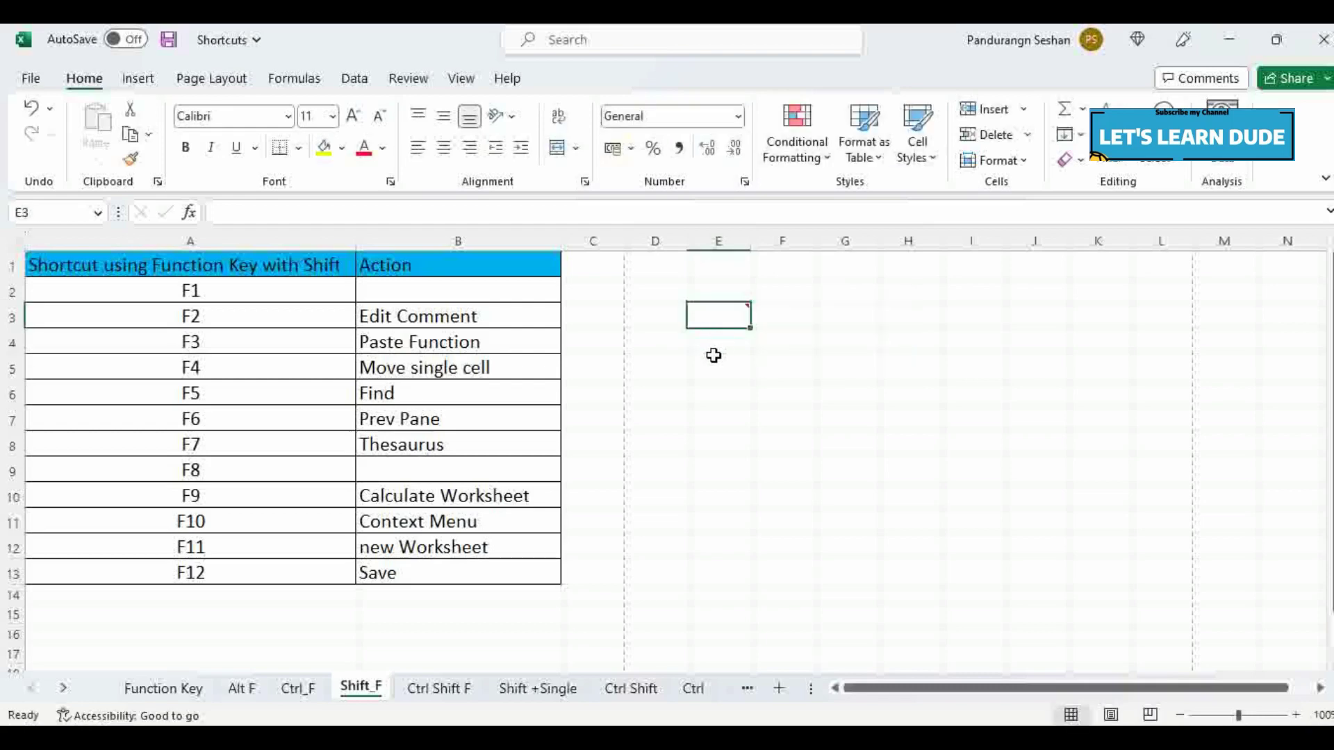
pyautogui.hotkey('shift', 'F4')
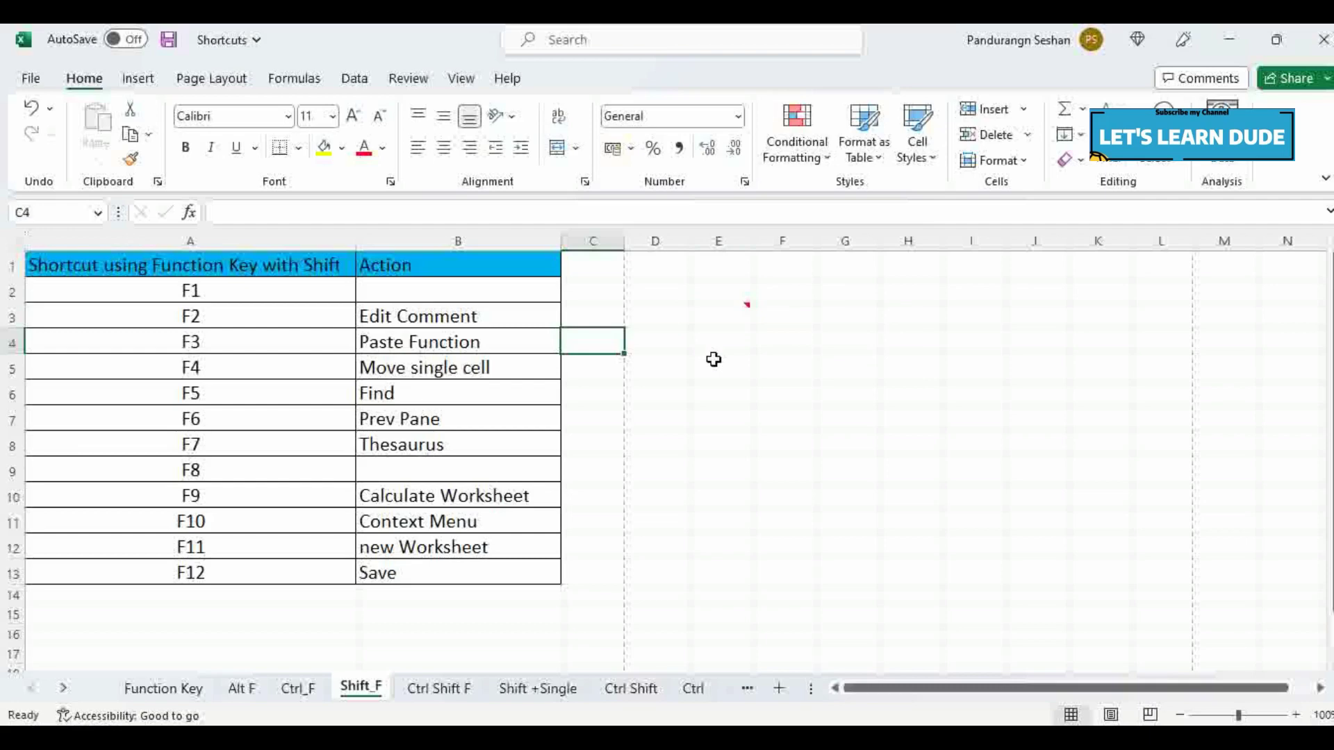
pyautogui.hotkey('shift', 'F4')
pyautogui.hotkey('shift', 'F3')
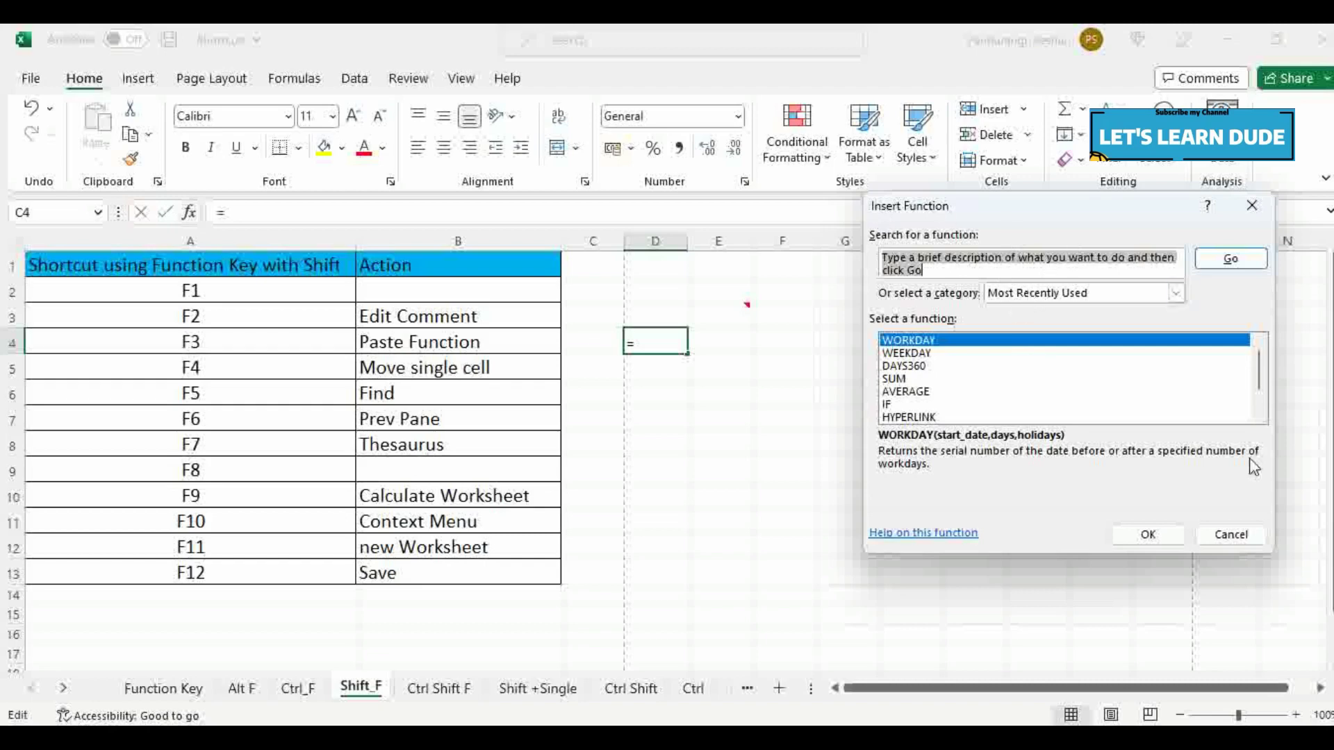
pyautogui.click(1211, 536)
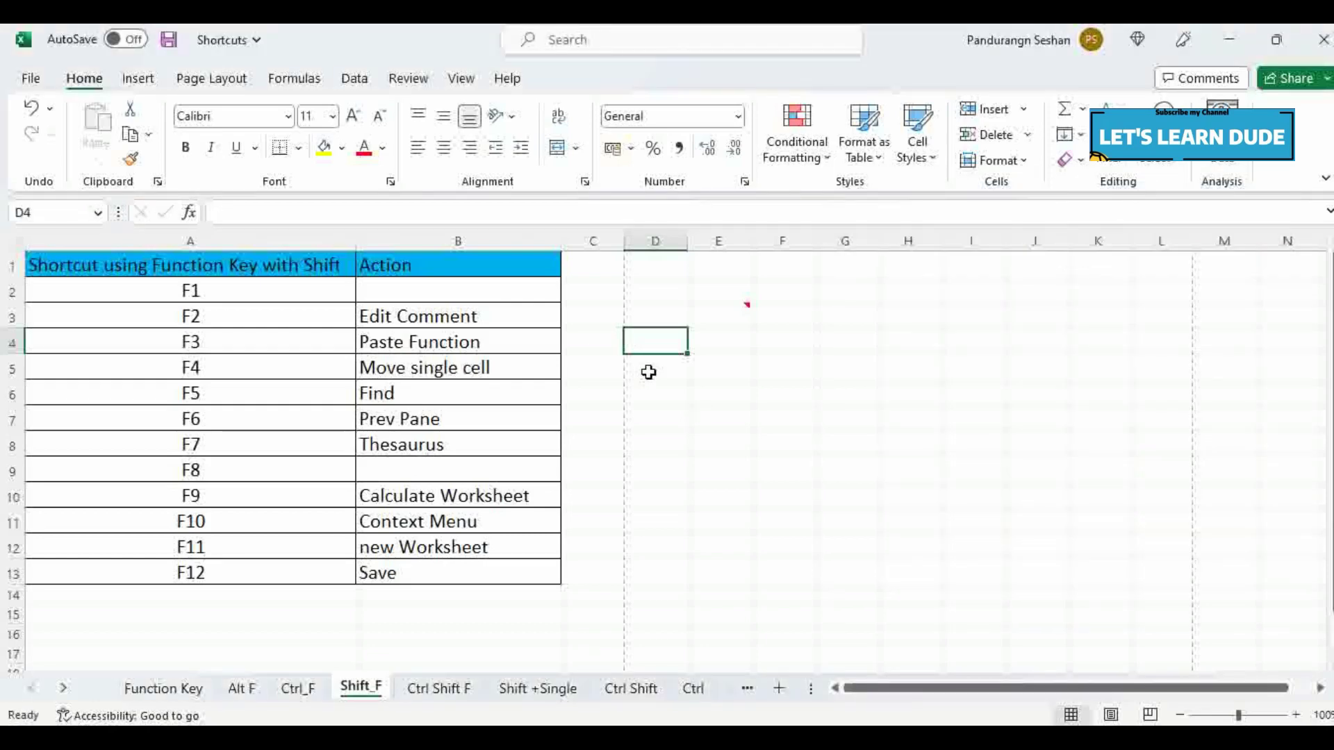
pyautogui.hotkey('shift', 'F4')
pyautogui.hotkey('shift', 'F4')
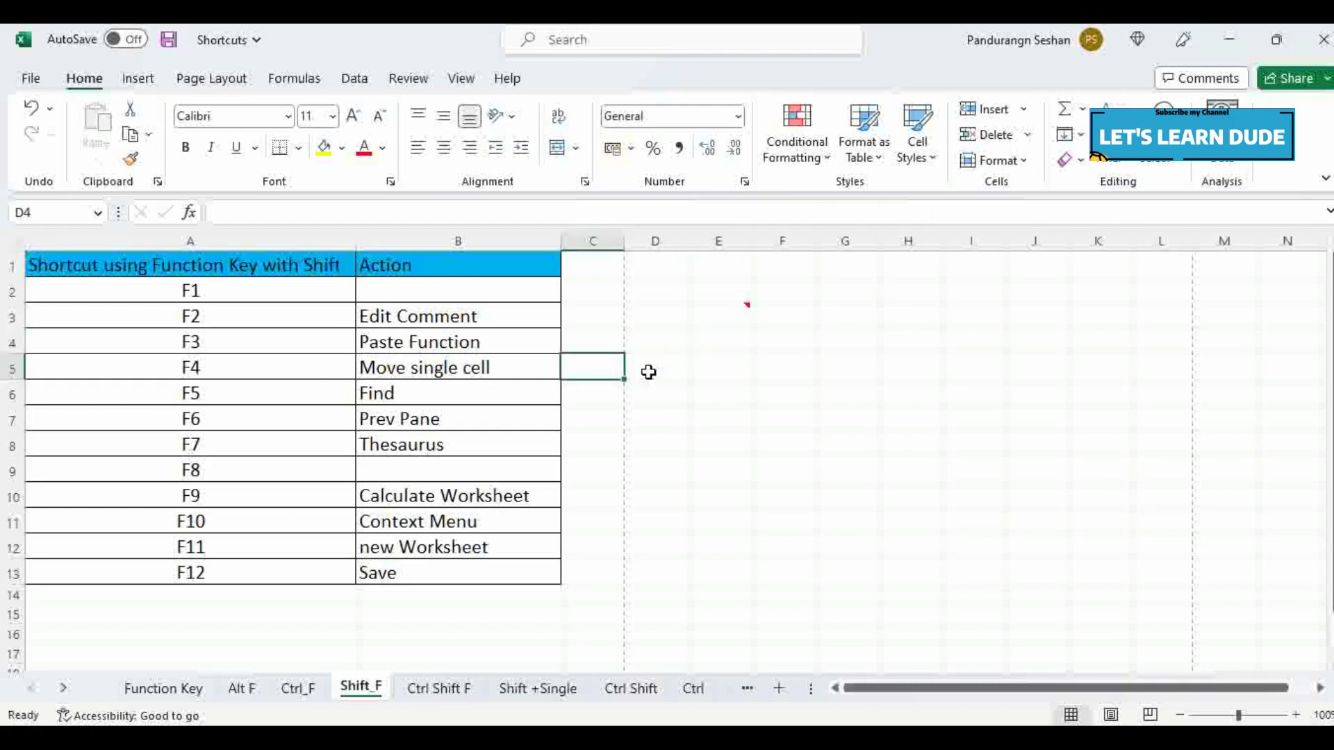
pyautogui.hotkey('shift', 'F4')
pyautogui.hotkey('shift', 'F4')
pyautogui.hotkey('shift', 'F4')
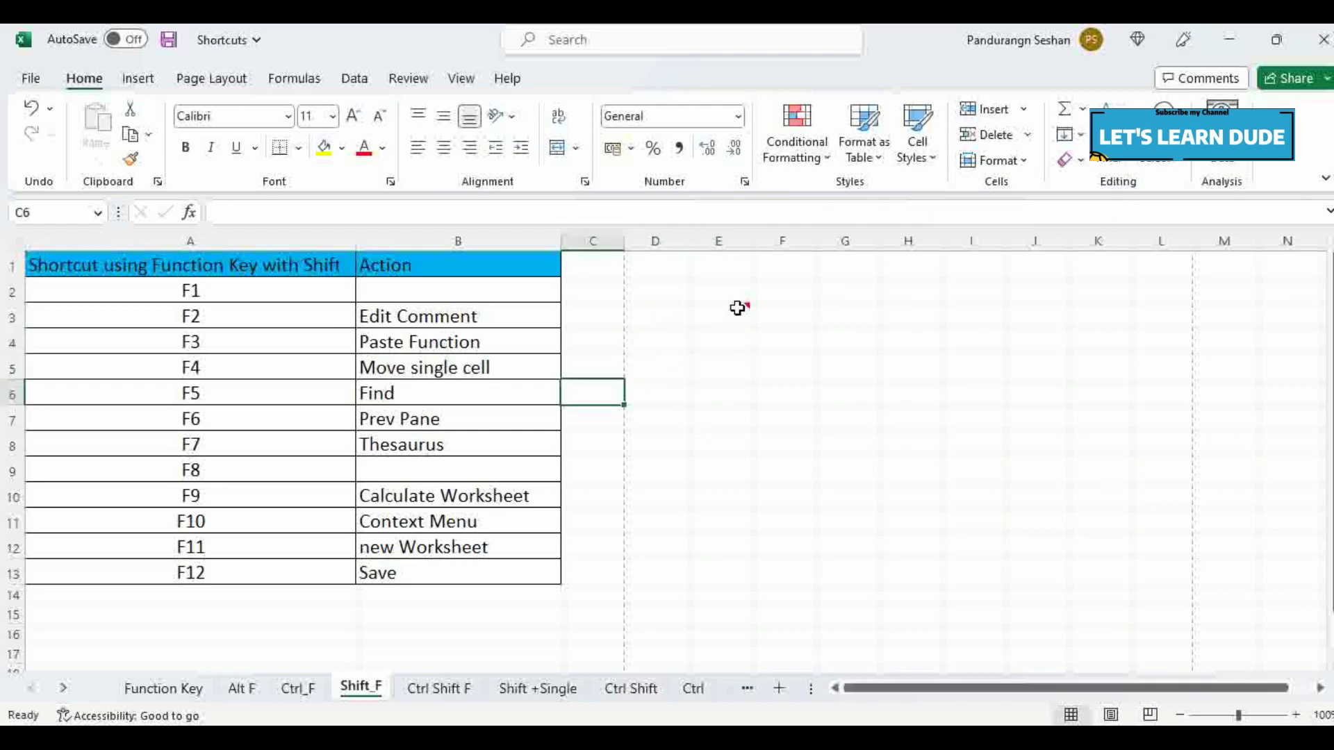
pyautogui.moveTo(738, 312)
pyautogui.hotkey('shift', 'F4')
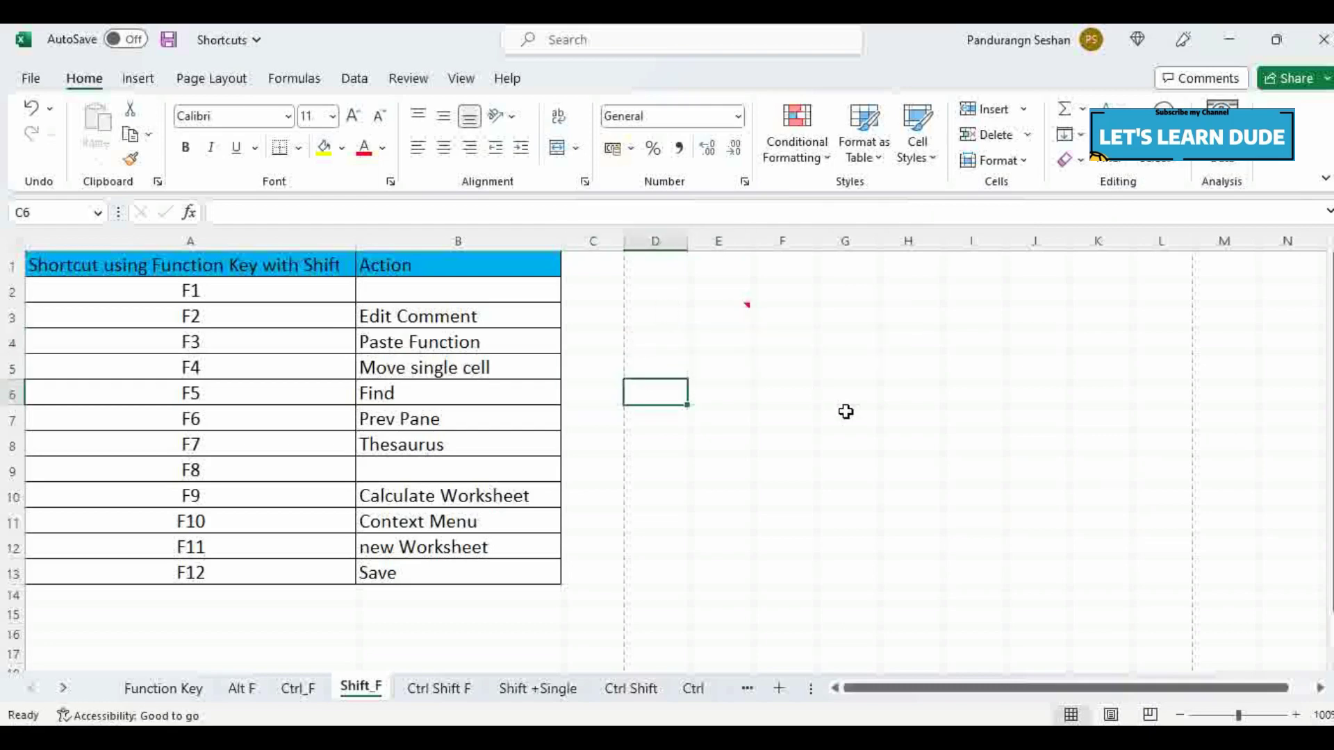
pyautogui.hotkey('shift', 'F4')
pyautogui.hotkey('shift', 'F4')
pyautogui.hotkey('shift', 'F4')
pyautogui.hotkey('shift', 'F4')
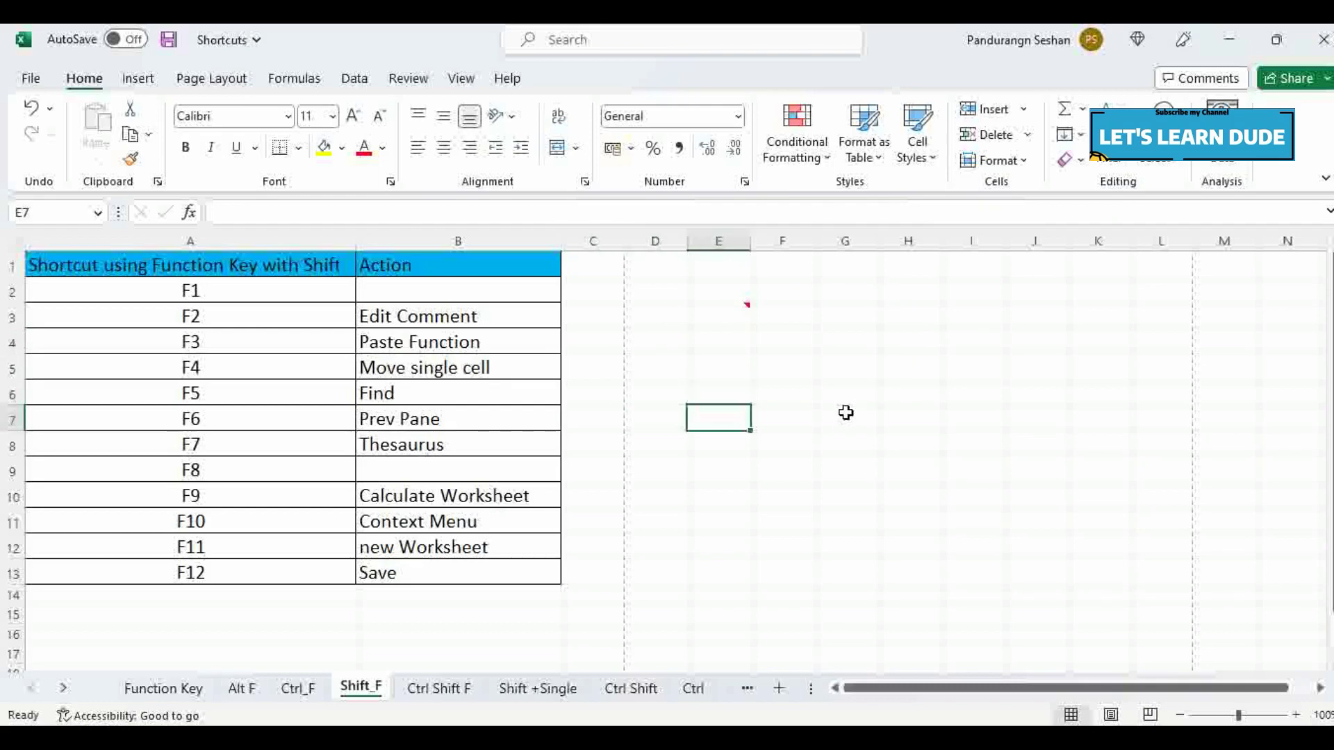
pyautogui.hotkey('shift', 'F4')
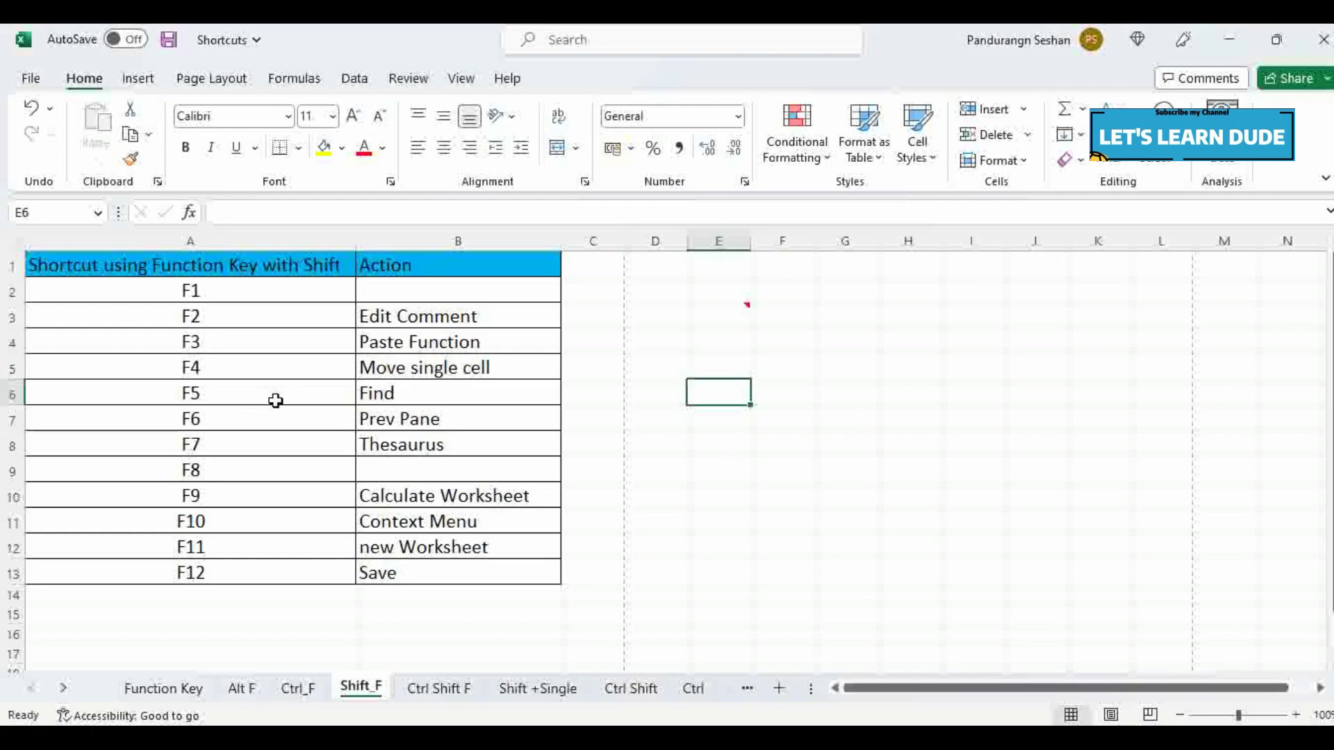
pyautogui.hotkey('shift', 'F5')
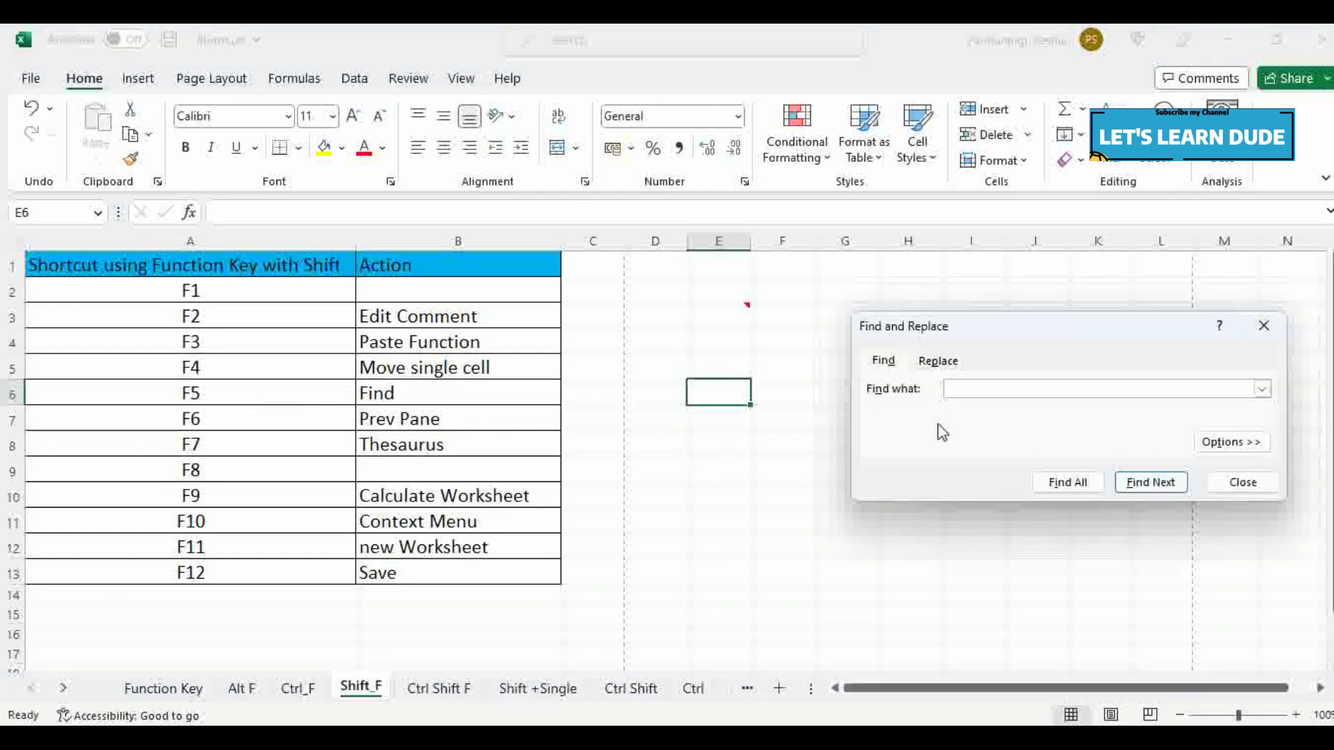
pyautogui.moveTo(1053, 353); pyautogui.dragTo(754, 323)
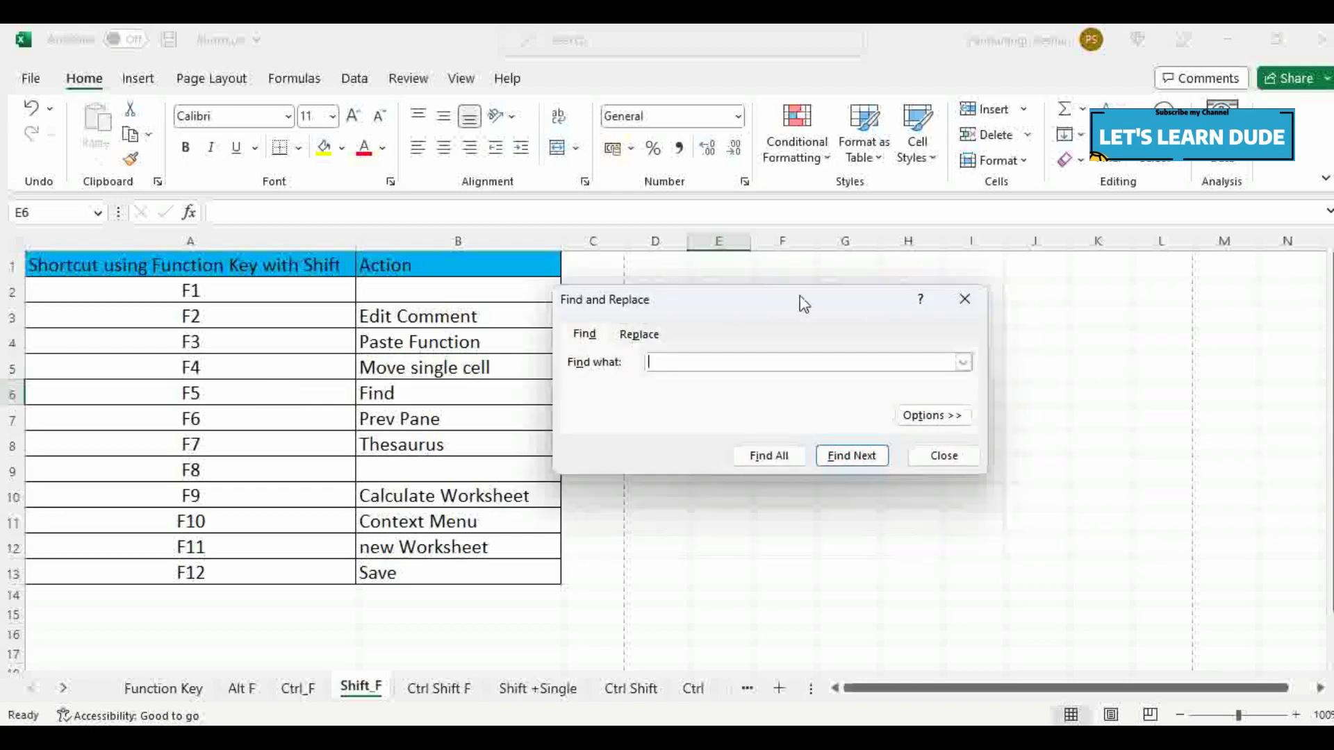
pyautogui.click(957, 457)
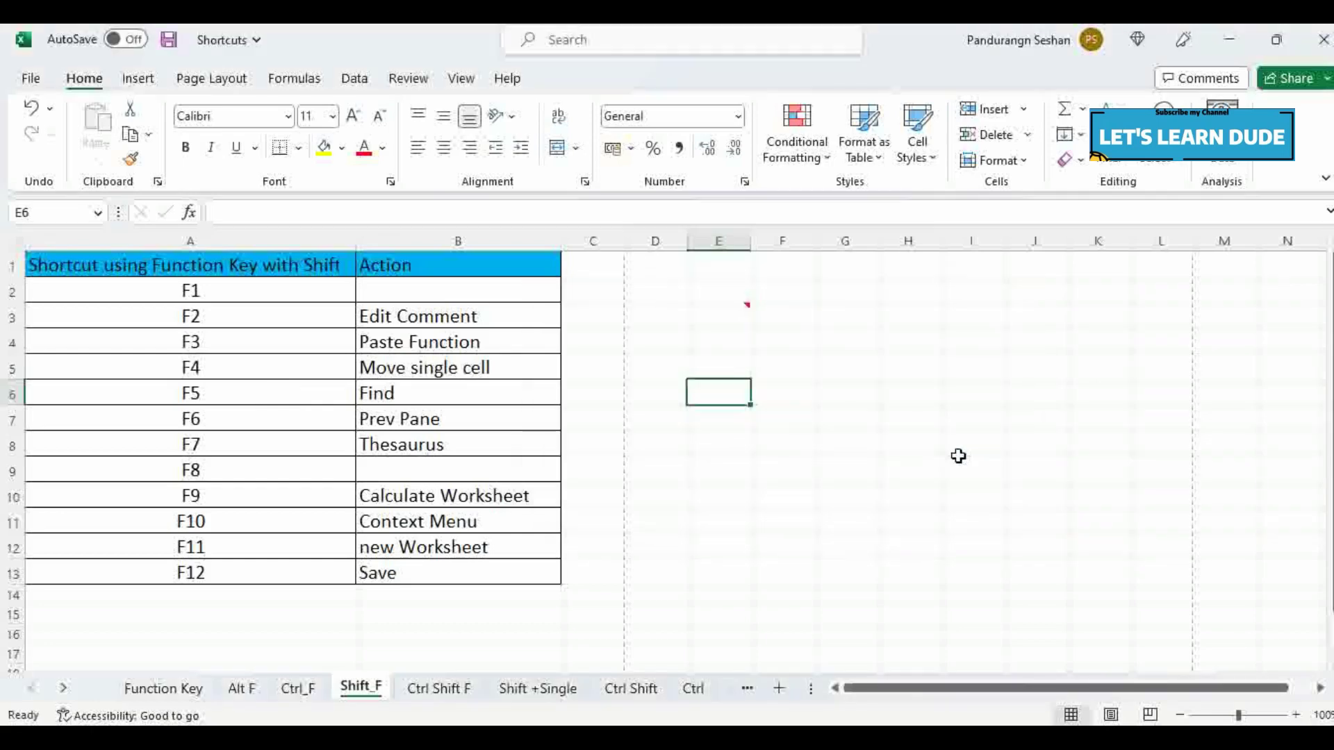
pyautogui.press('alt')
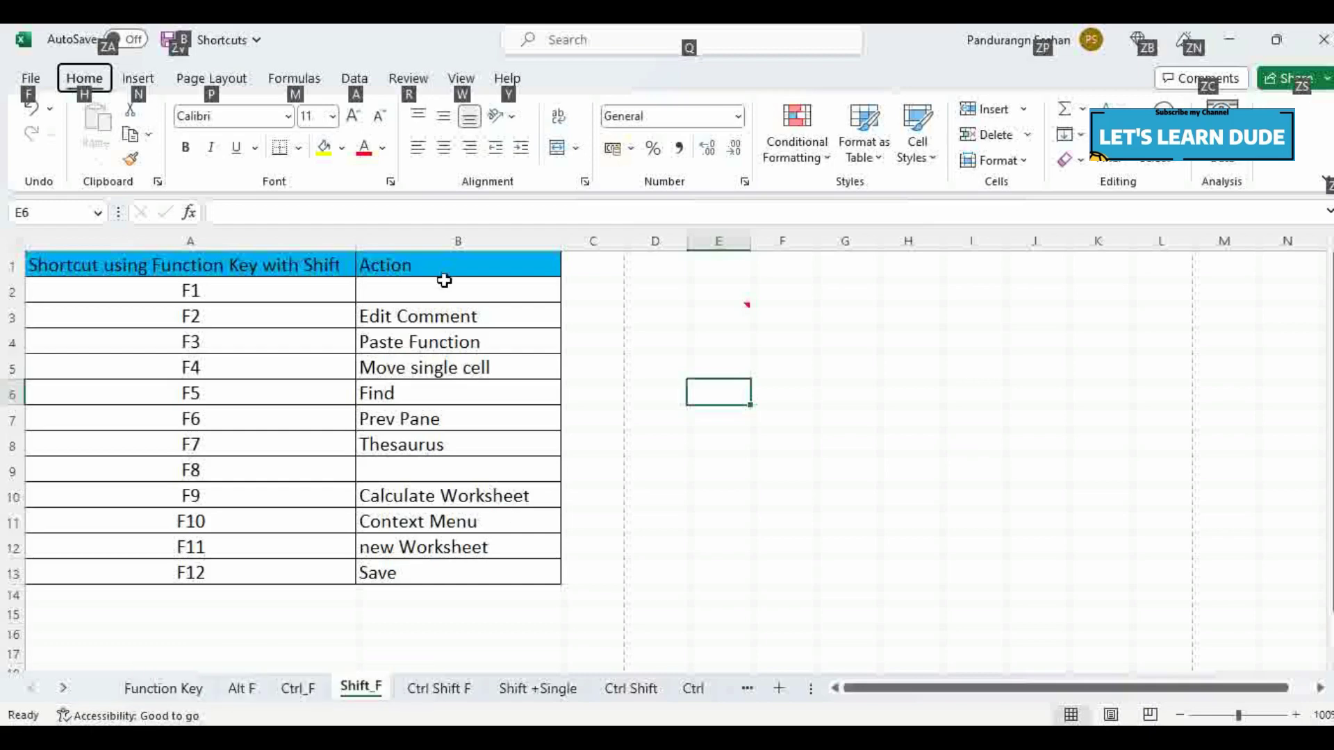
pyautogui.press('Escape')
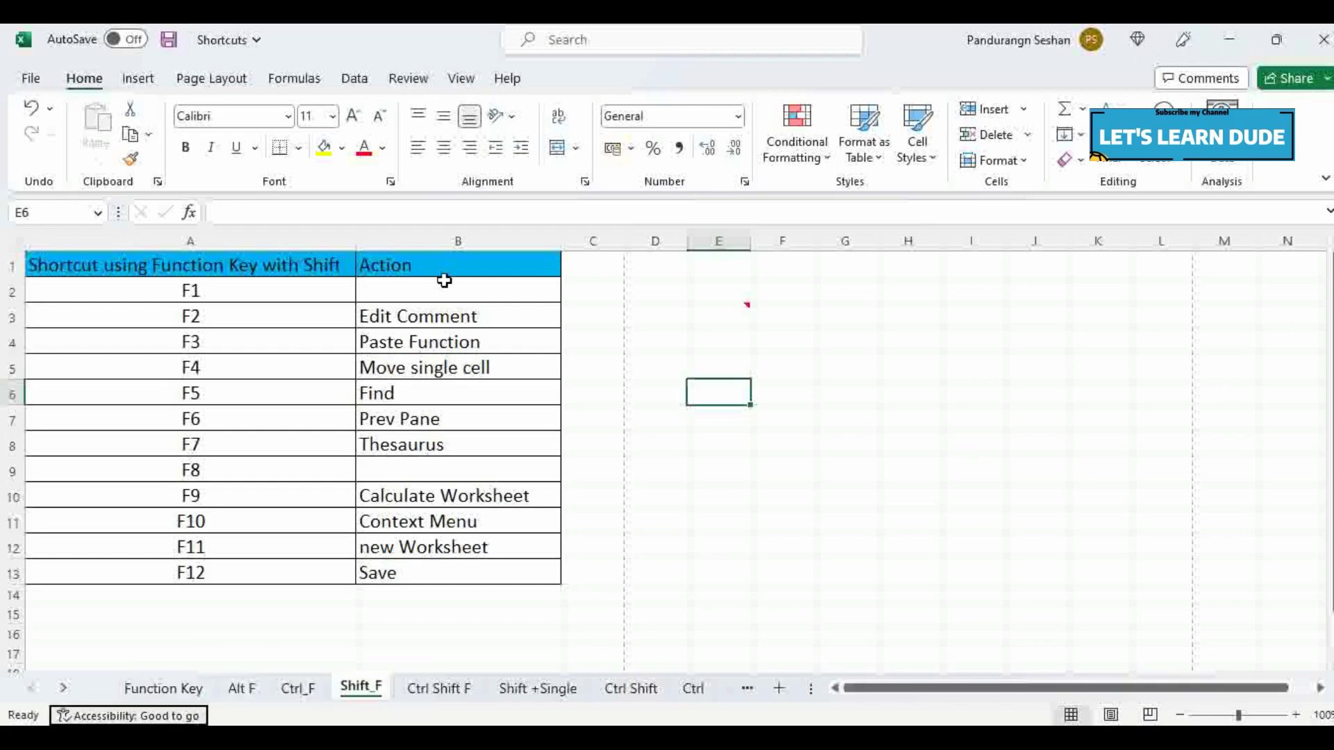
pyautogui.click(358, 702)
pyautogui.press('alt')
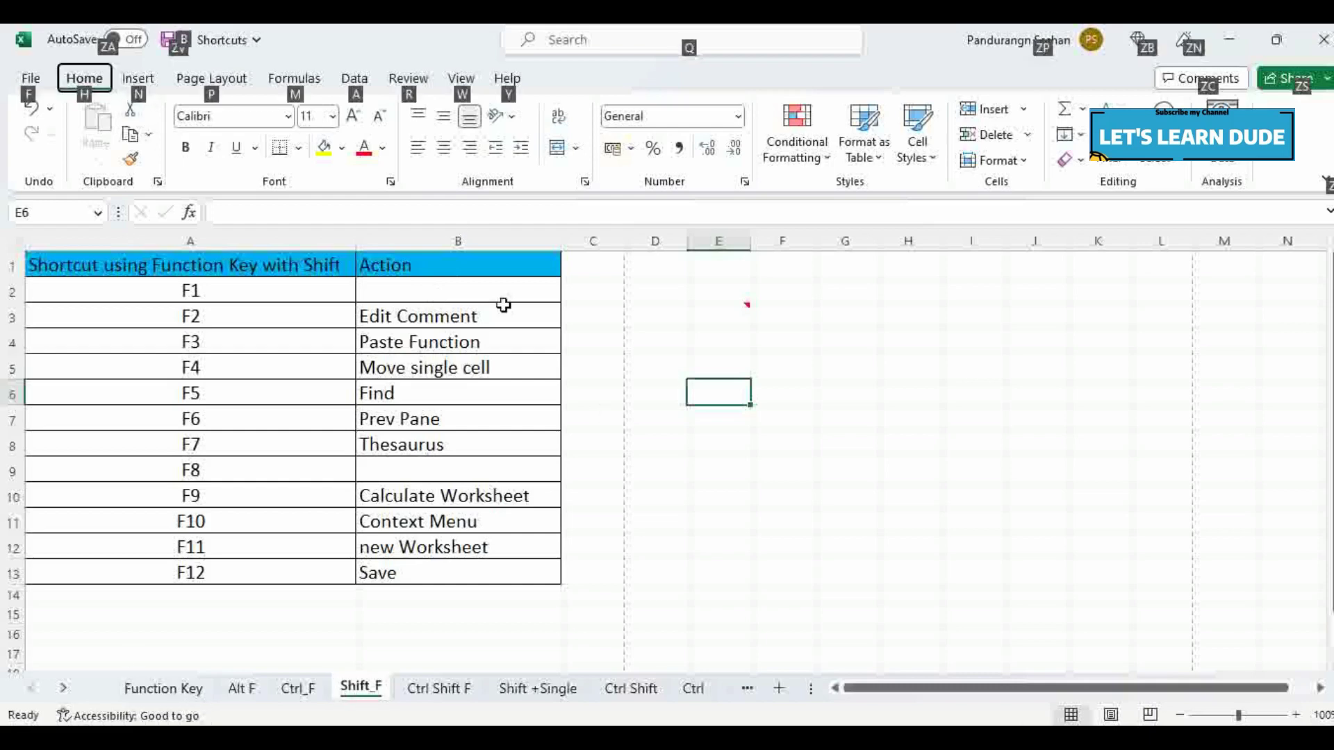
pyautogui.click(718, 464)
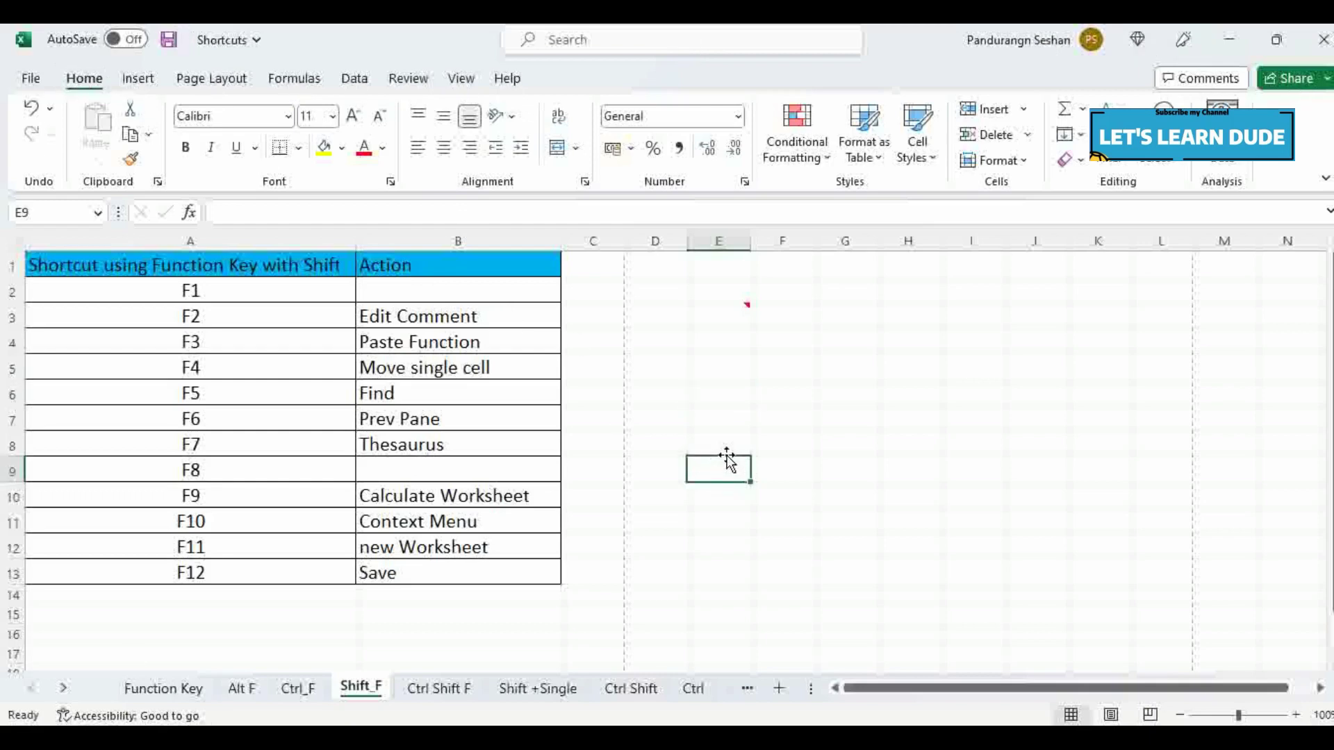
pyautogui.click(436, 316)
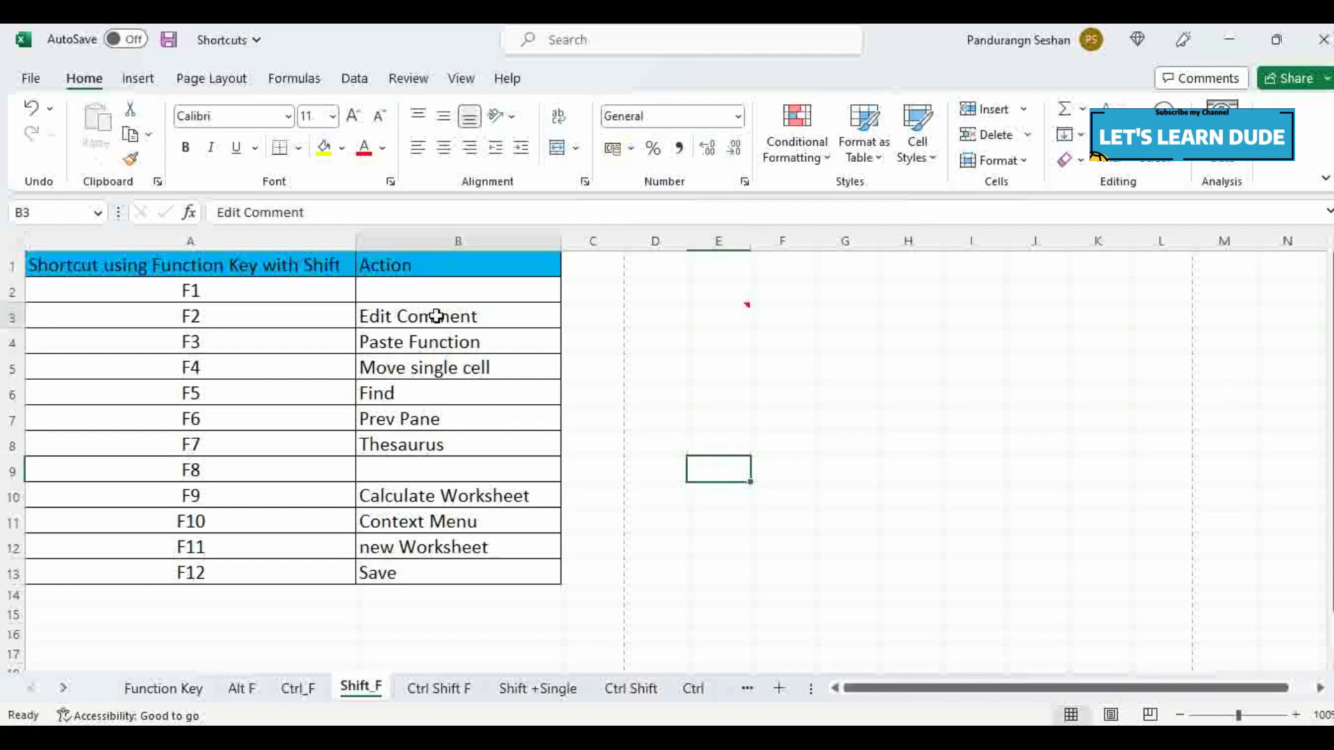
pyautogui.click(430, 396)
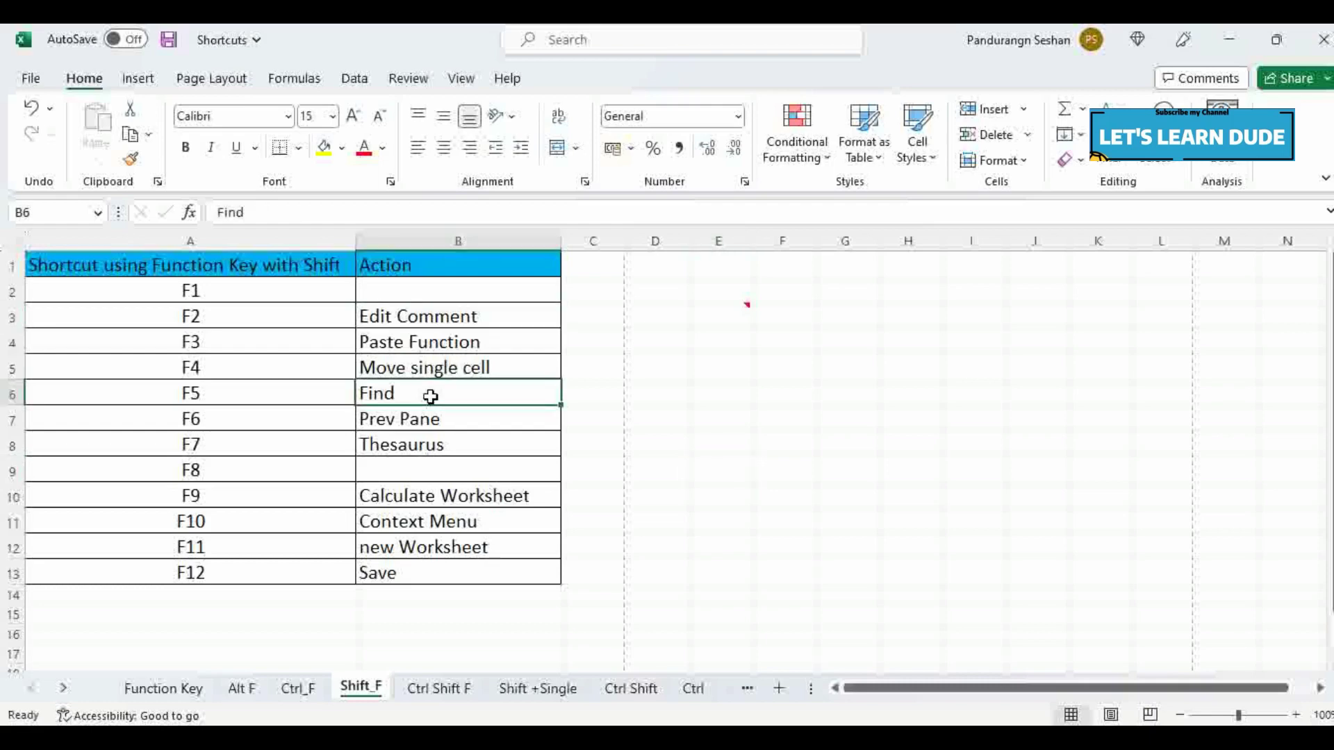
pyautogui.hotkey('shift', 'F7')
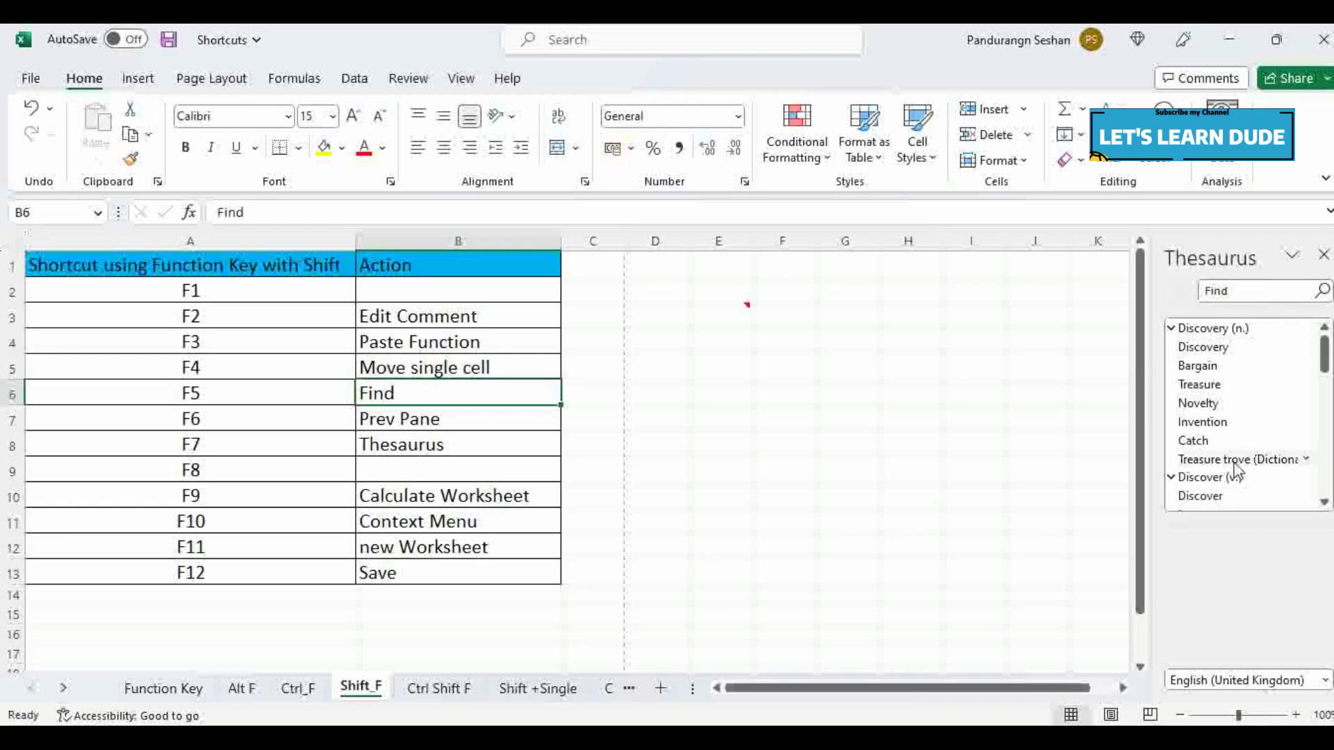
pyautogui.click(1324, 255)
pyautogui.click(568, 468)
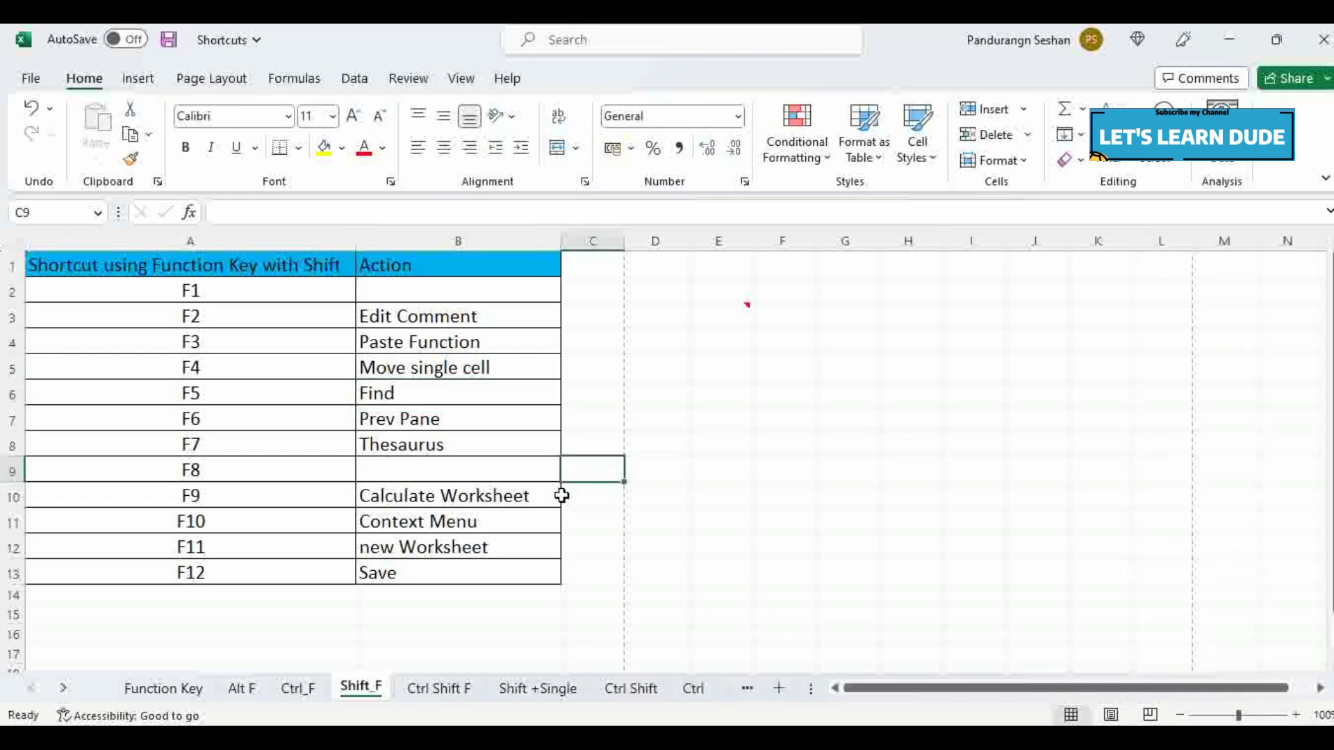
pyautogui.click(512, 501)
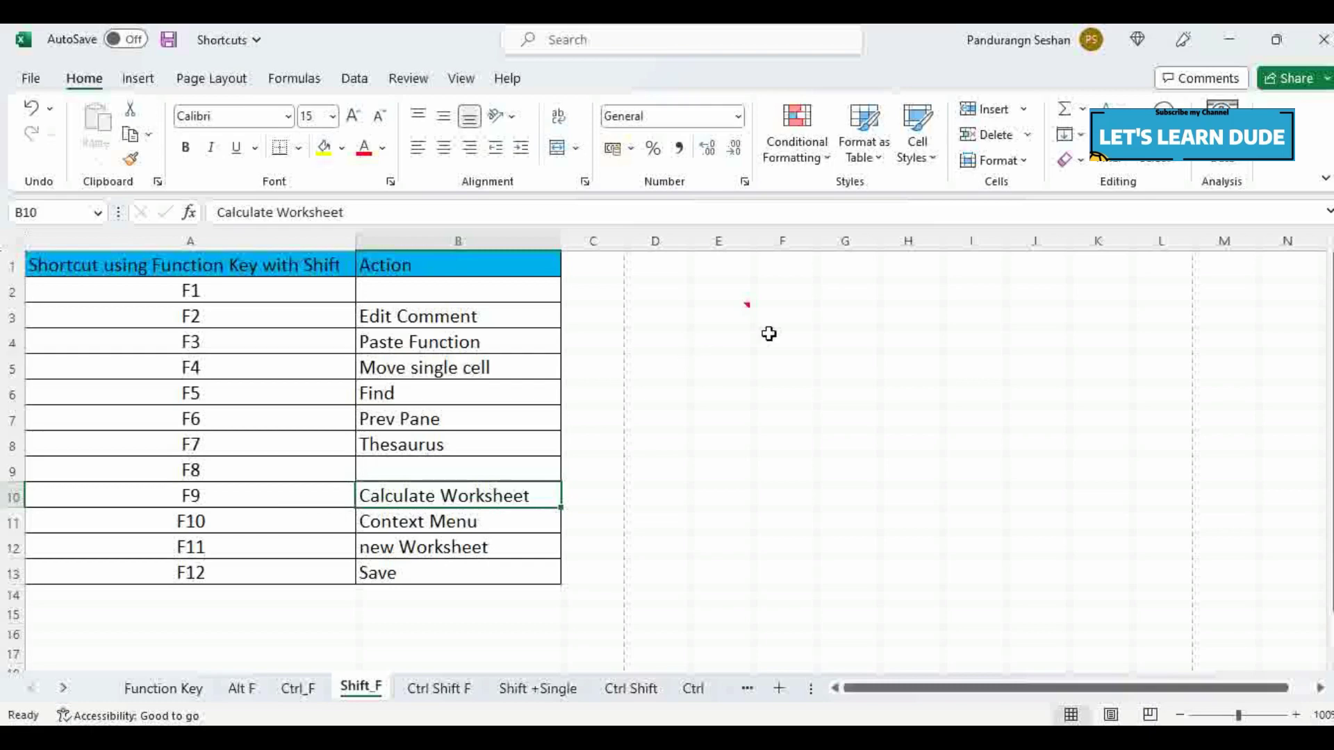
pyautogui.click(543, 462)
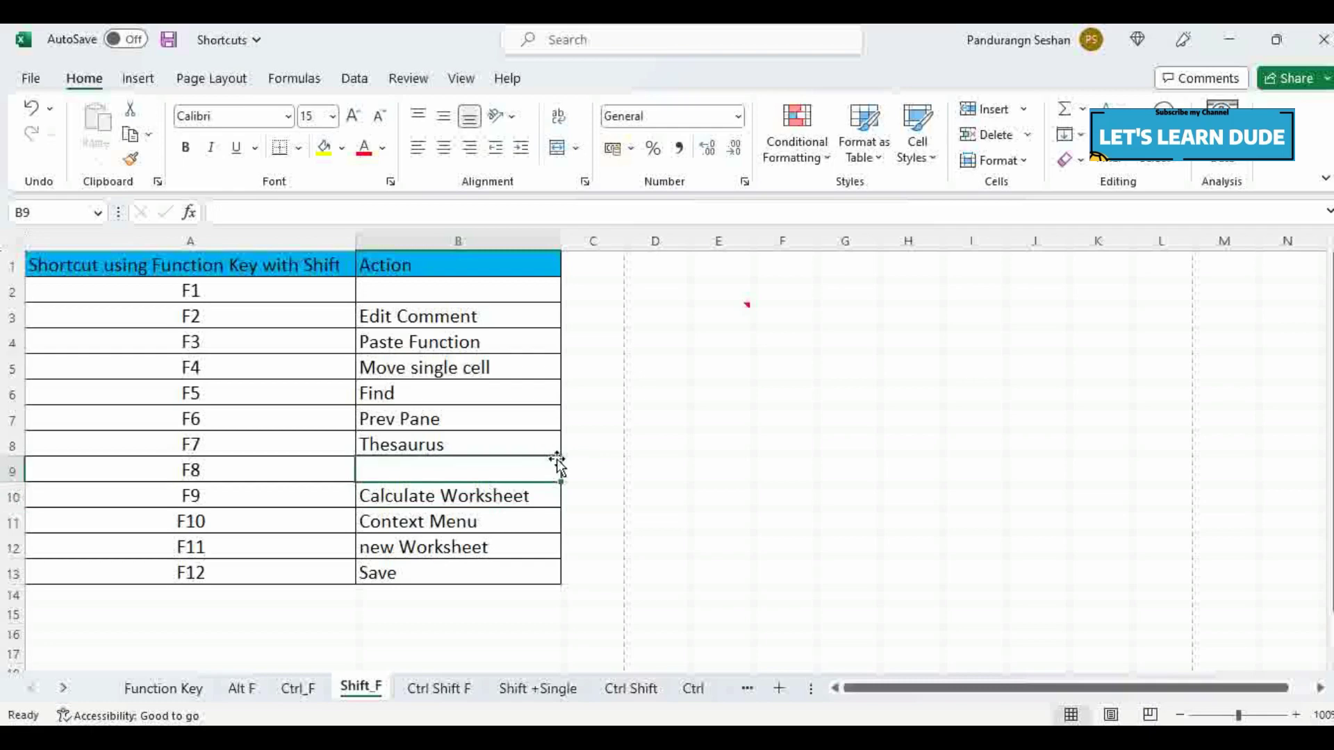
# Step: Show the context menus for B9 and G3, then insert a blank worksheet with Shift+F11
pyautogui.rightClick(562, 464)
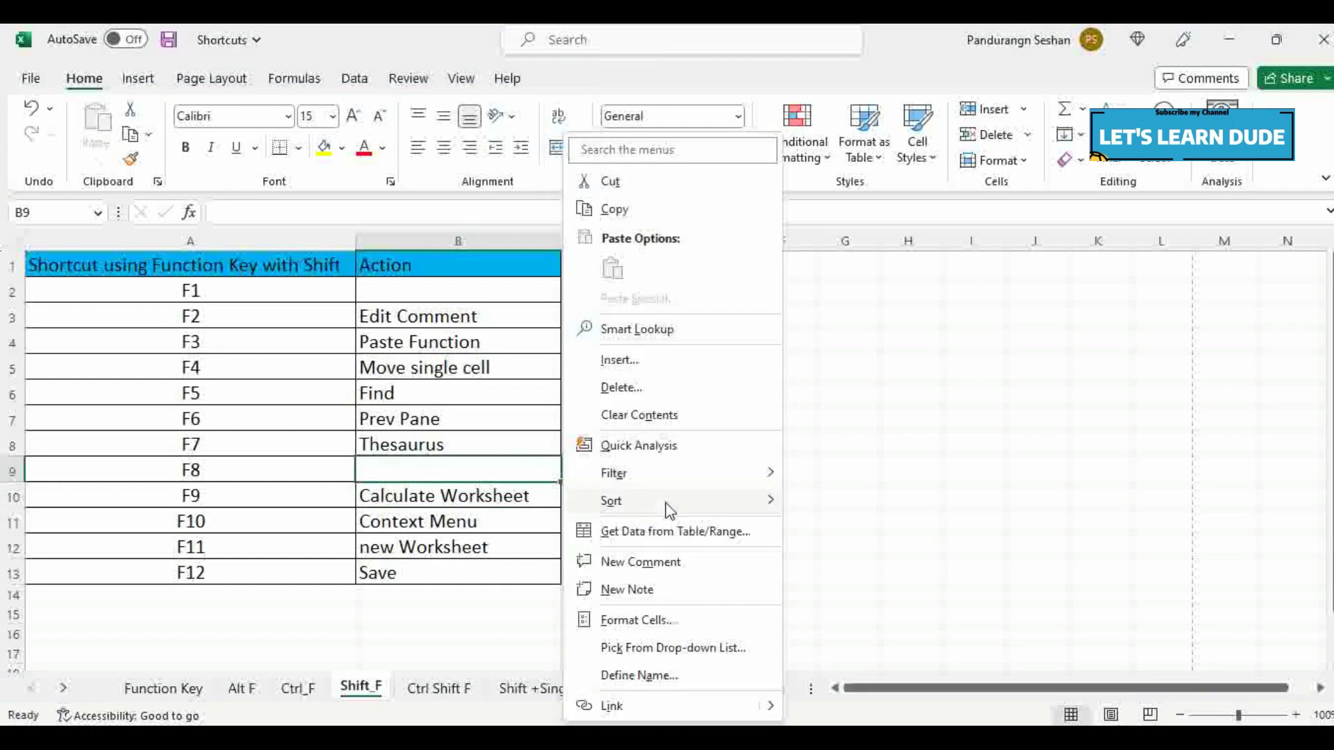
pyautogui.click(862, 316)
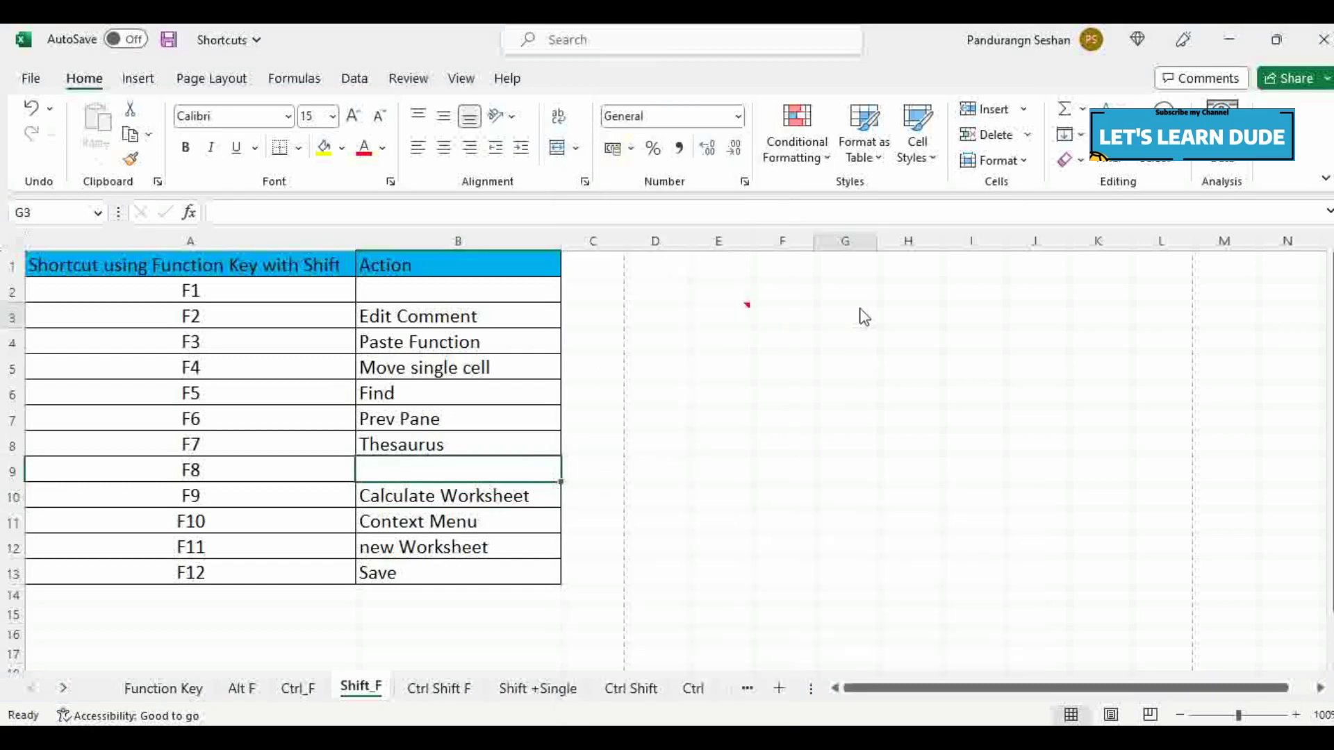
pyautogui.rightClick(859, 316)
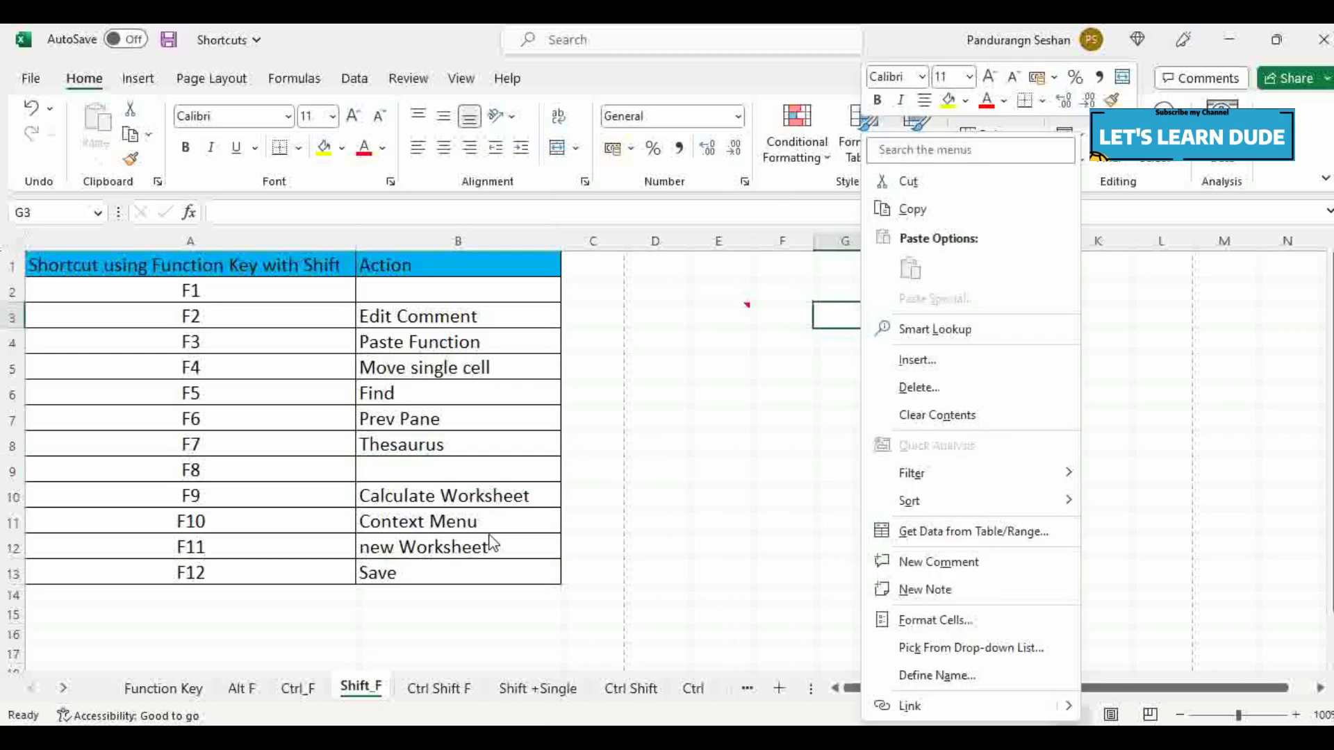
pyautogui.press('Escape')
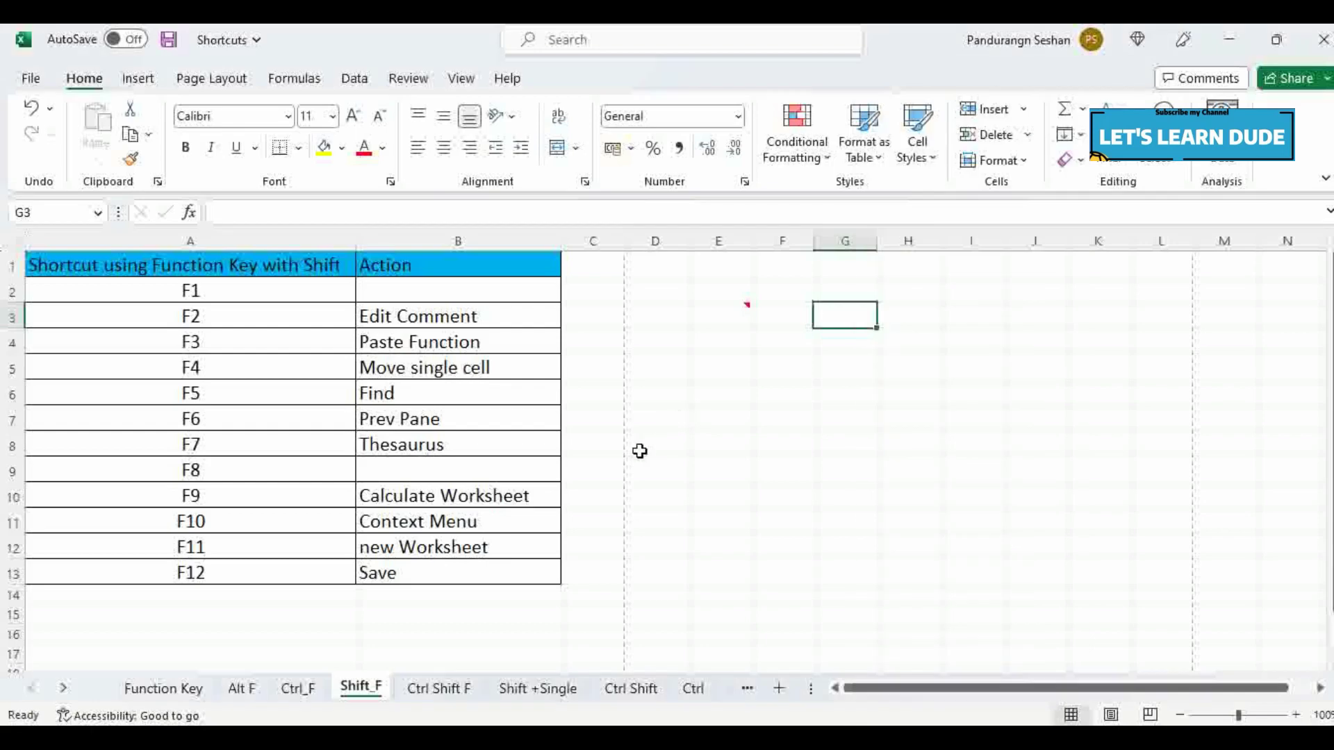
pyautogui.hotkey('shift', 'F11')
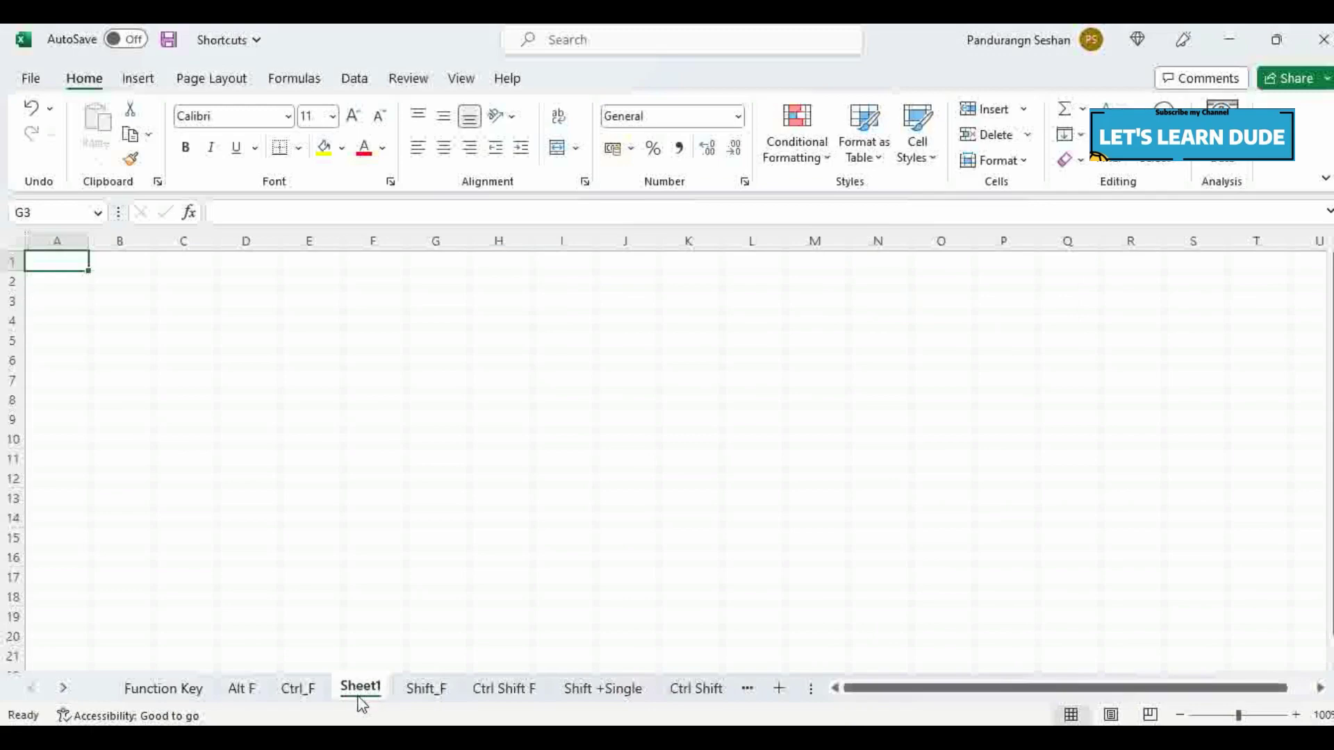
# Step: Add a second blank sheet, then delete both Sheet1 and Sheet2 and select the cell beside Save
pyautogui.hotkey('shift', 'F11')
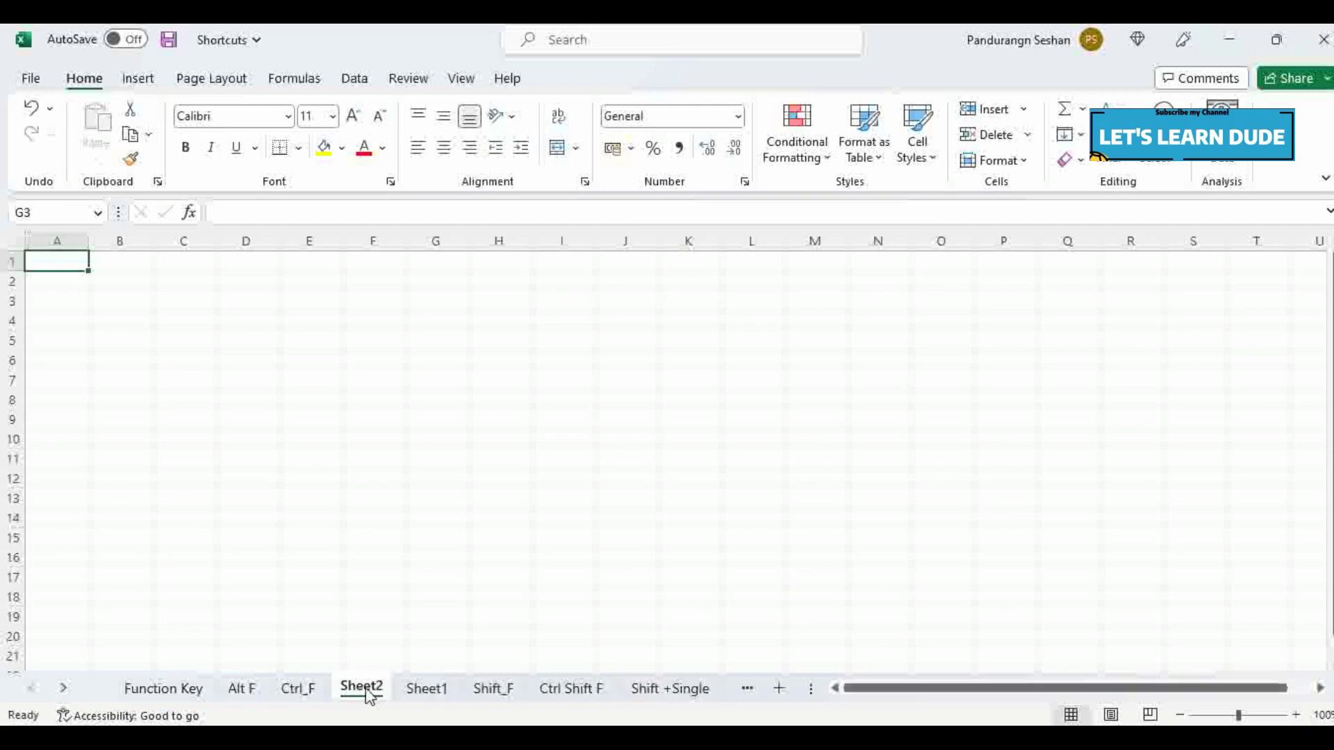
pyautogui.rightClick(420, 695)
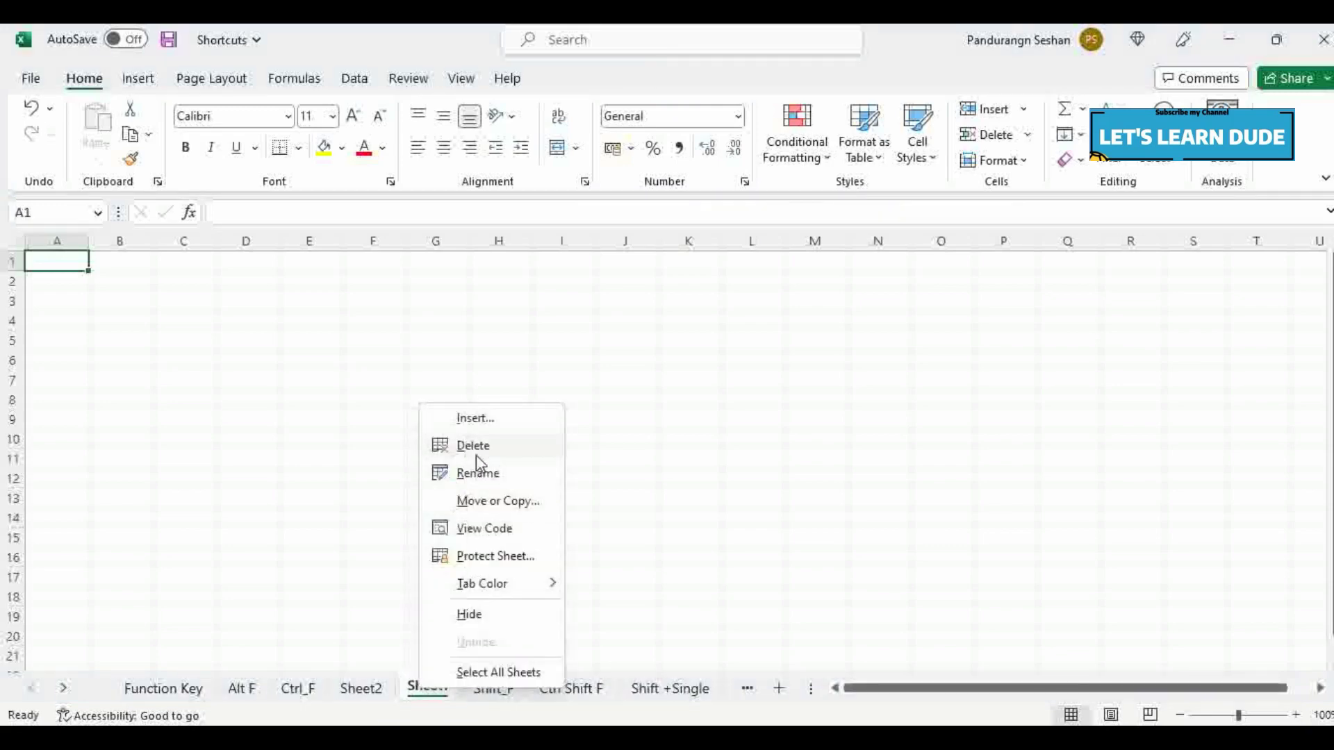
pyautogui.click(475, 447)
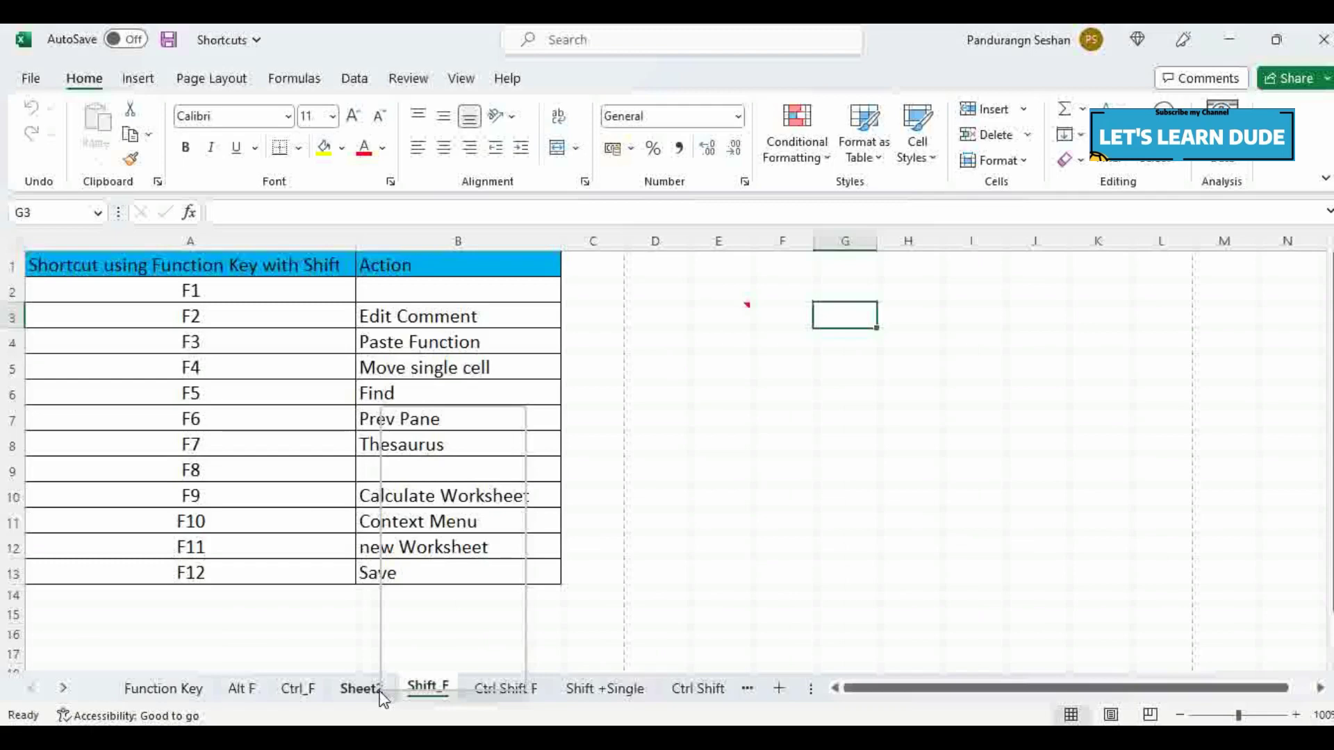
pyautogui.rightClick(381, 695)
pyautogui.click(437, 449)
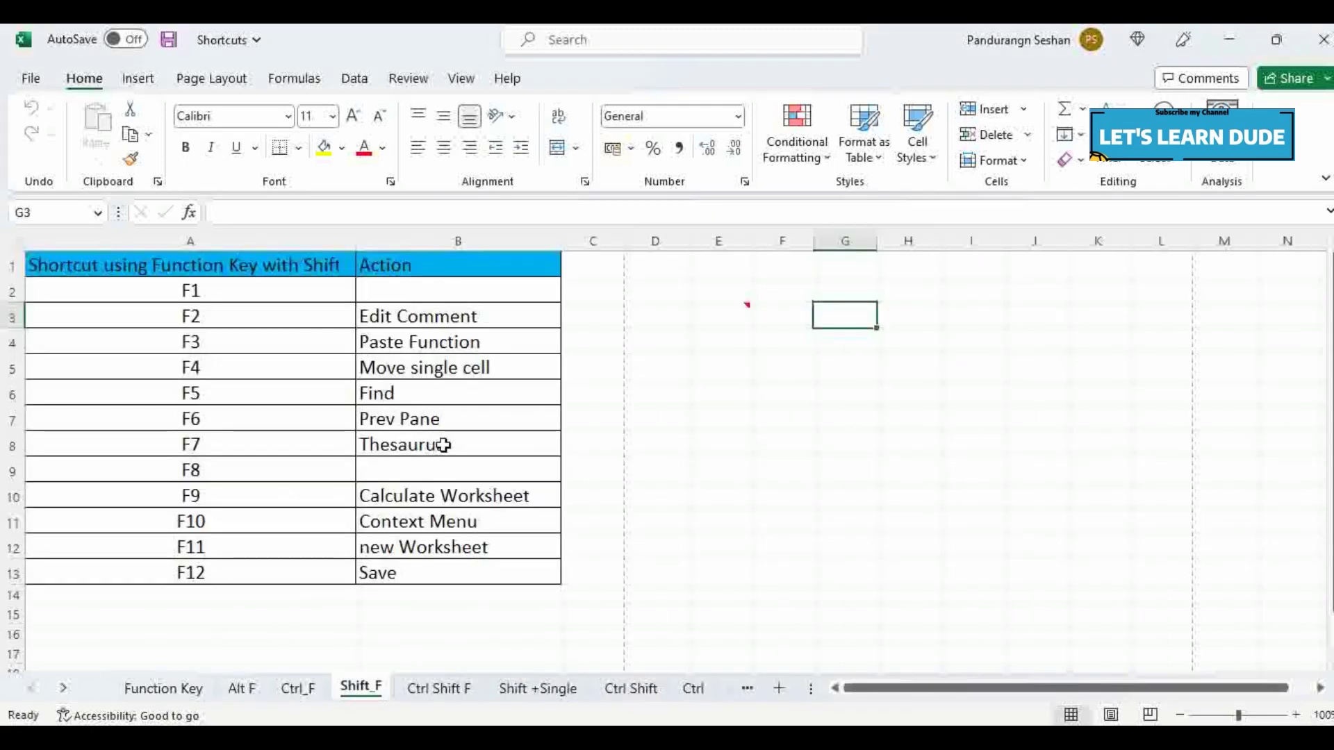
pyautogui.click(573, 573)
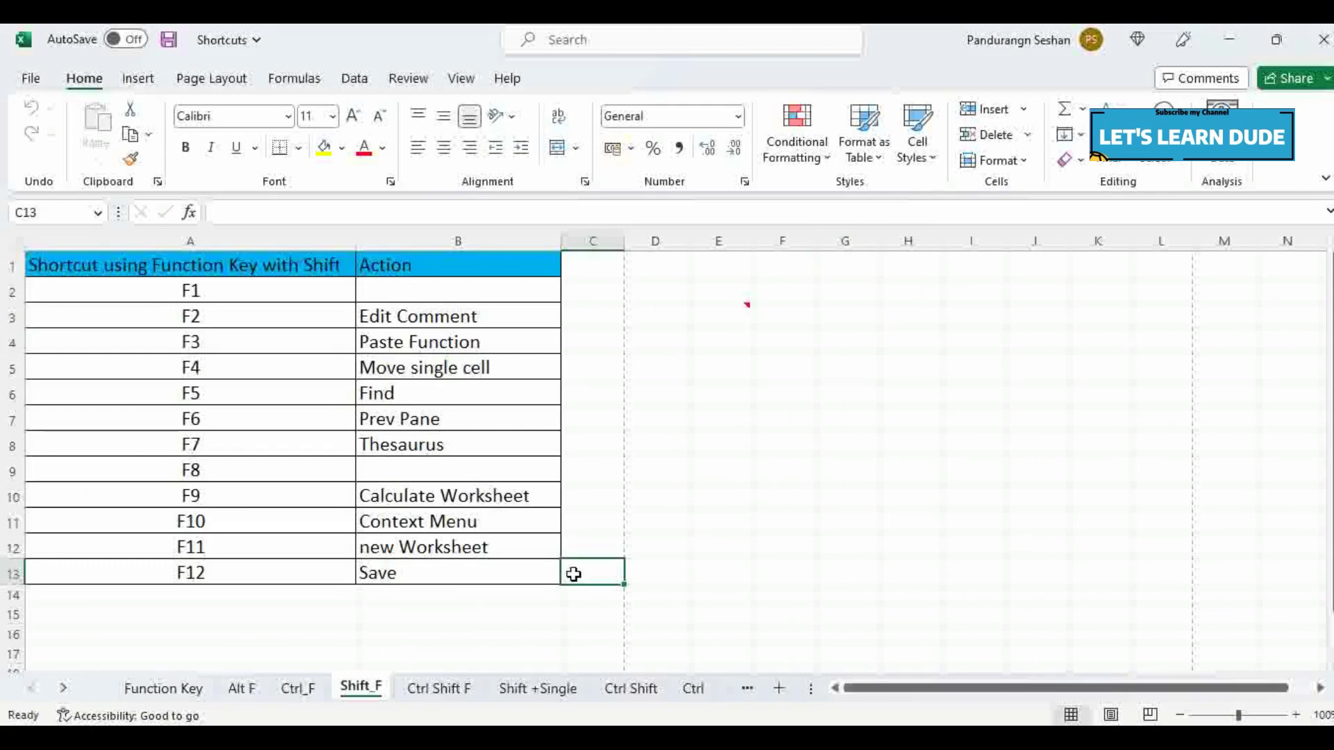
# Step: Save the workbook with Shift+F12 and move on to the Ctrl Shift F sheet
pyautogui.hotkey('shift', 'F12')
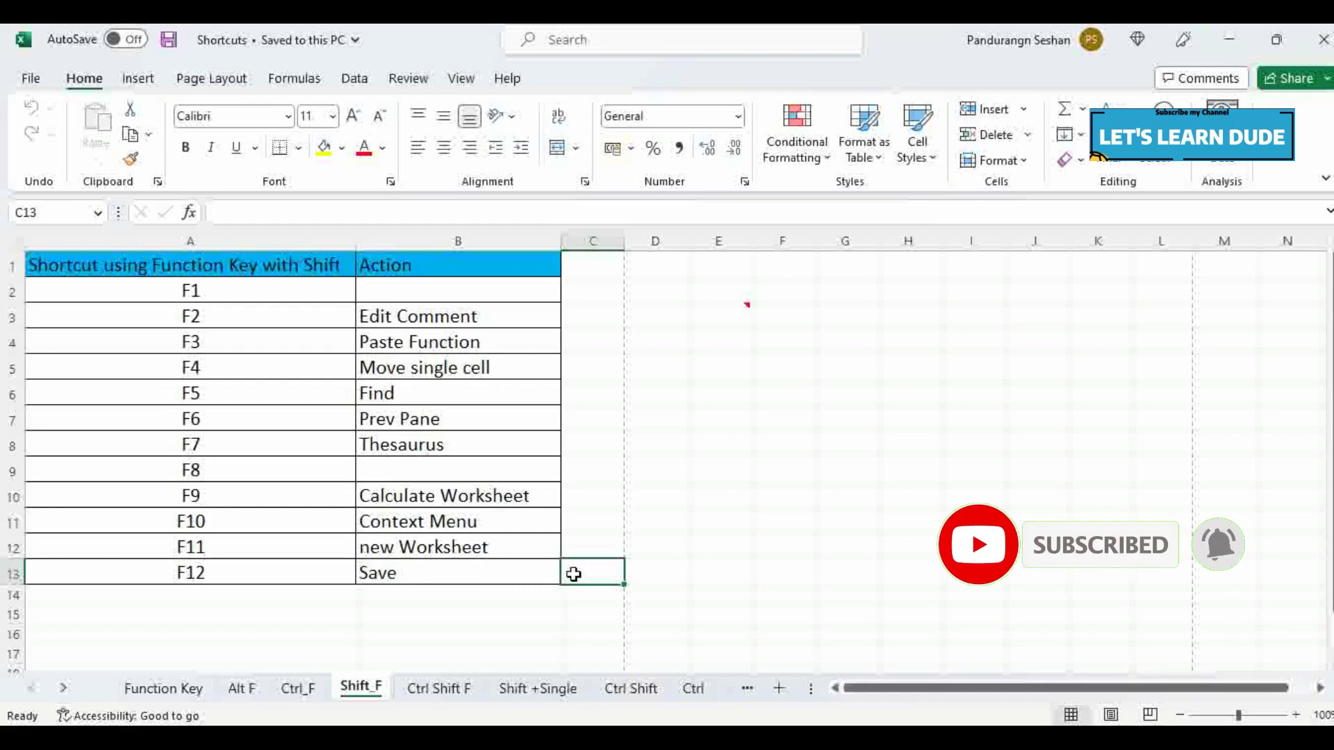
pyautogui.hotkey('ctrl', 'pagedown')
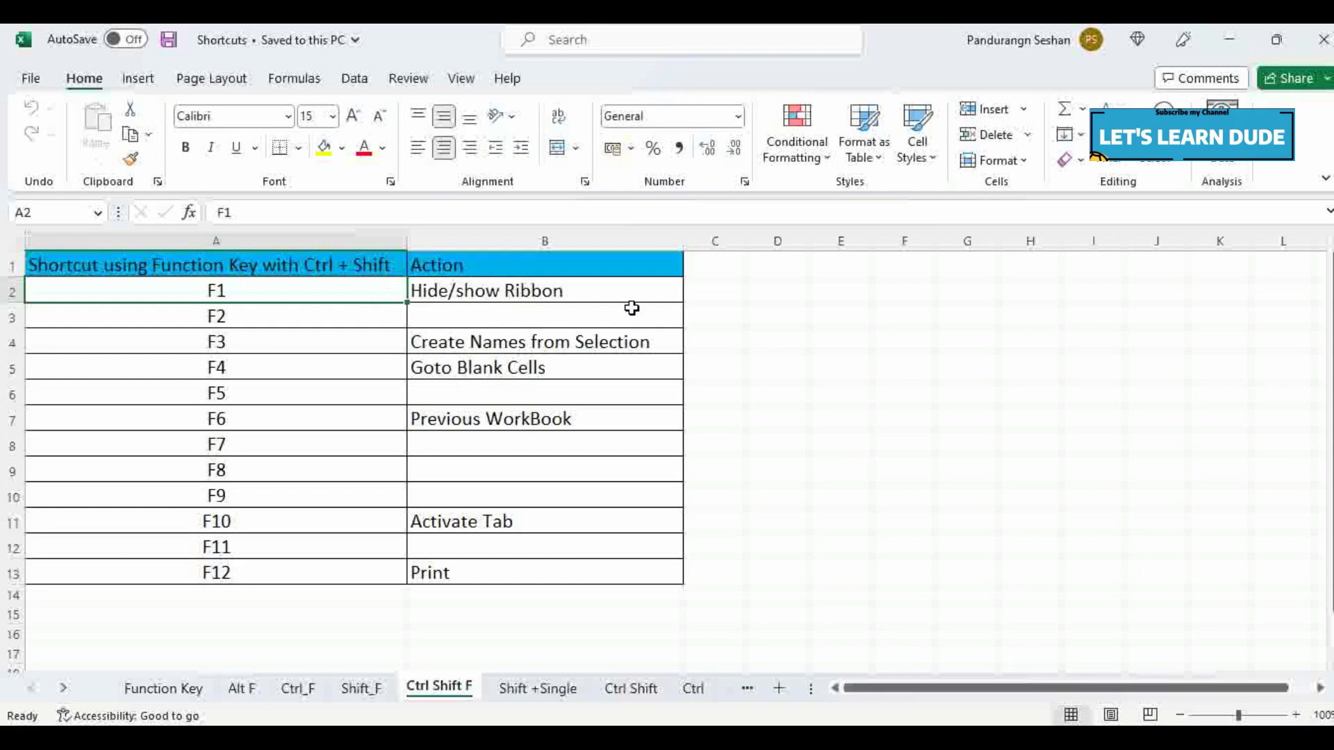
pyautogui.hotkey('ctrl', 'shift', 'F1')
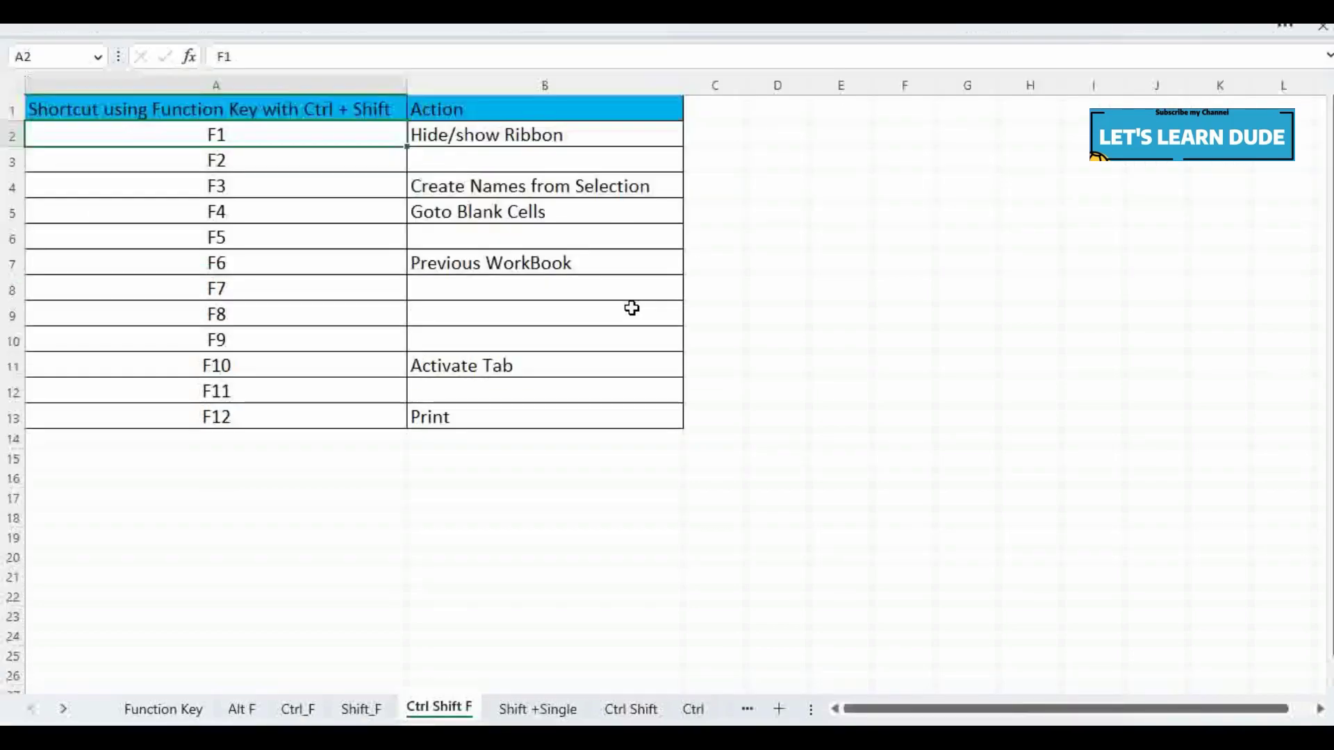
pyautogui.hotkey('ctrl', 'shift', 'F1')
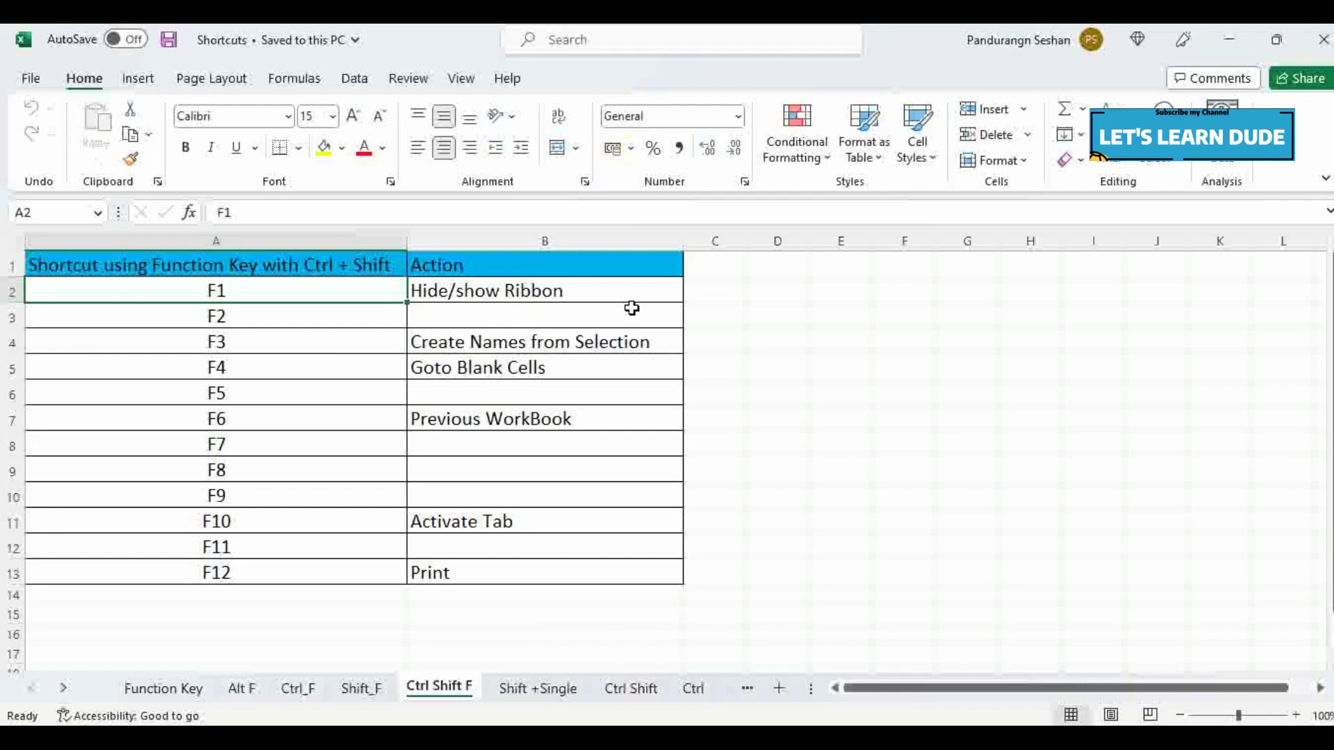
pyautogui.hotkey('ctrl', 'shift', 'F3')
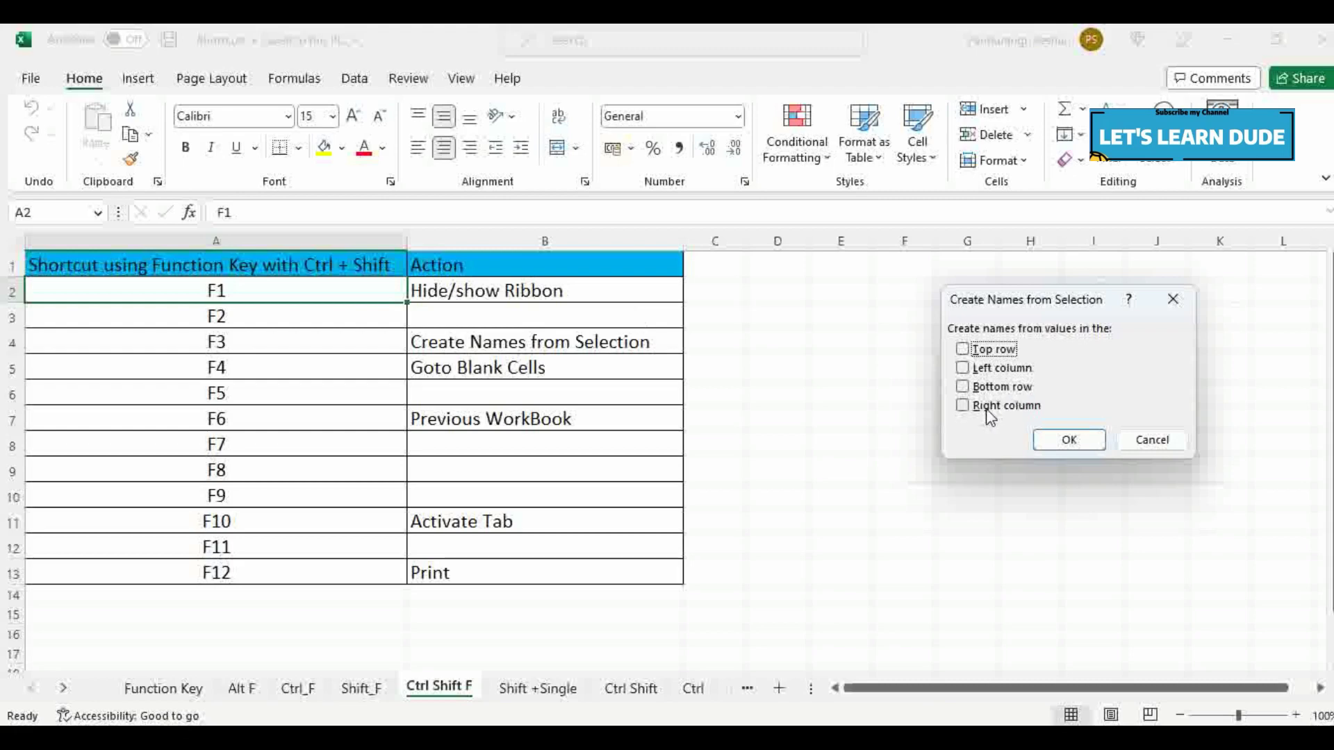
pyautogui.click(1138, 444)
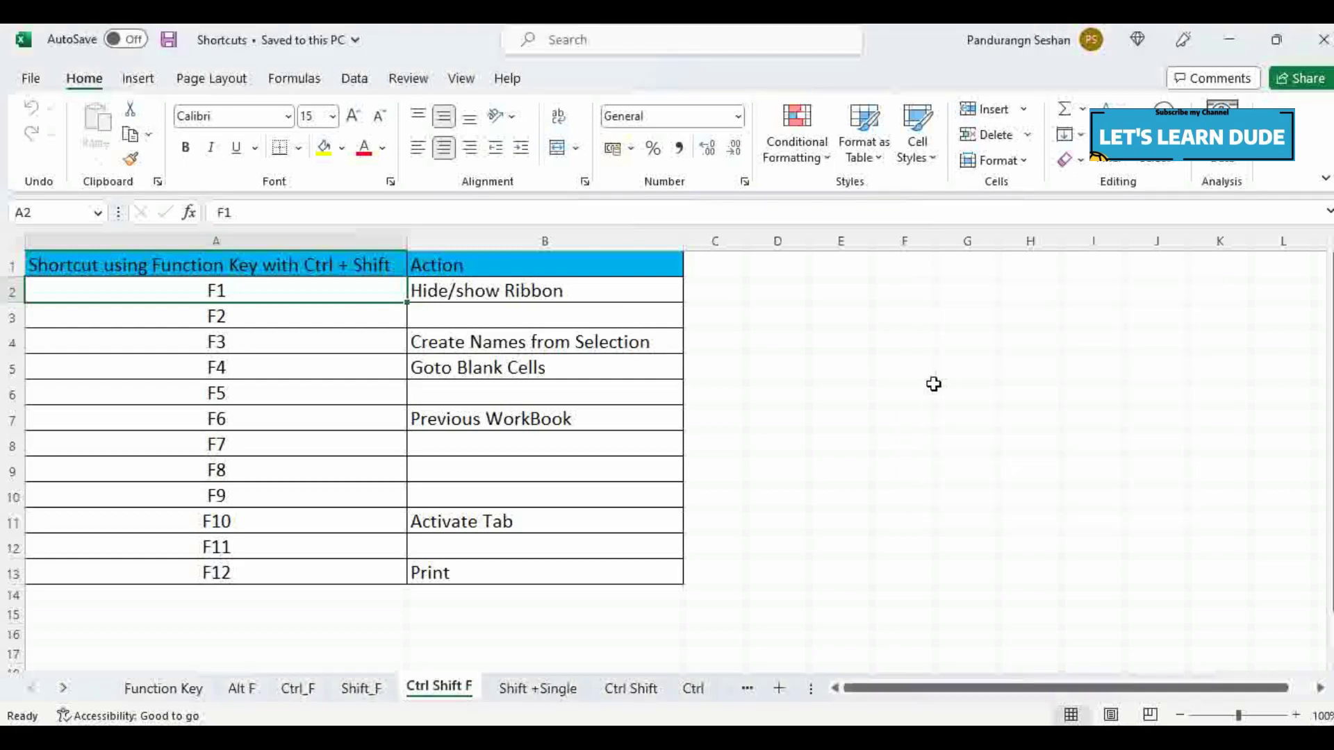
pyautogui.hotkey('ctrl', 'shift', 'F4')
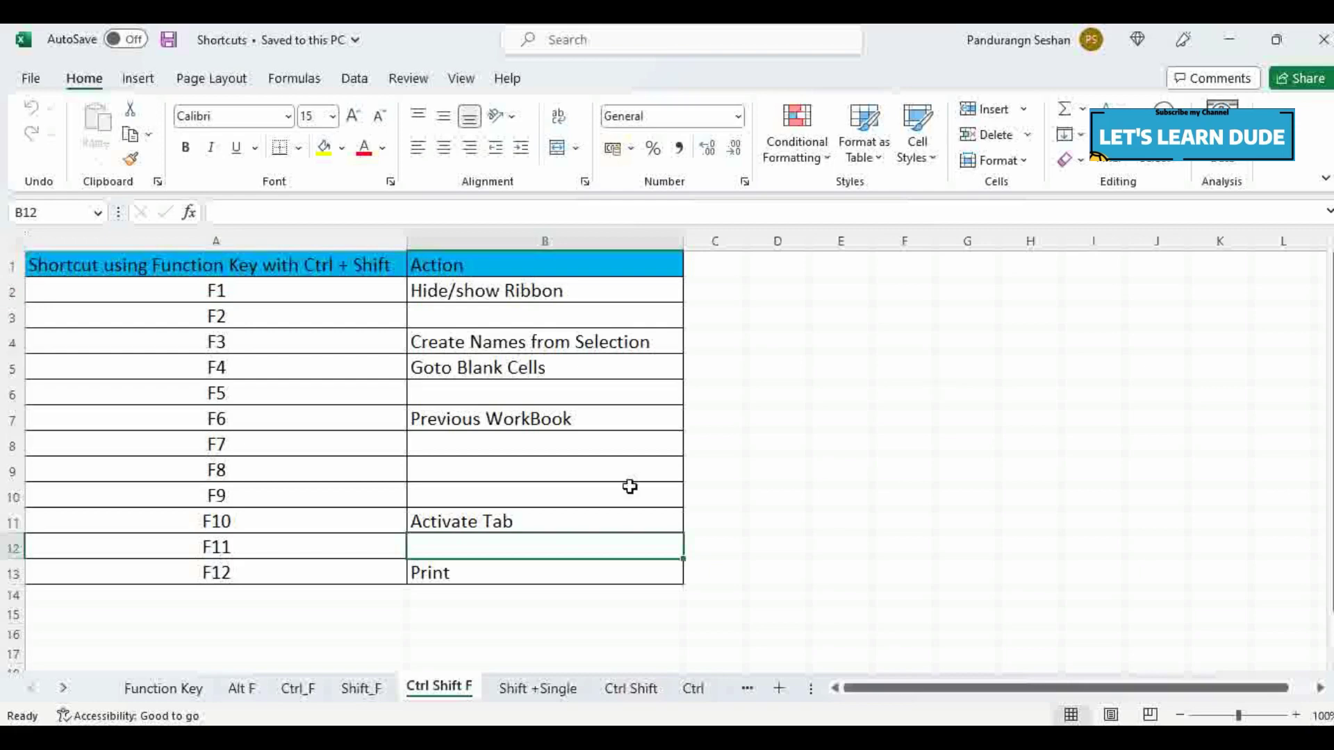
pyautogui.click(455, 420)
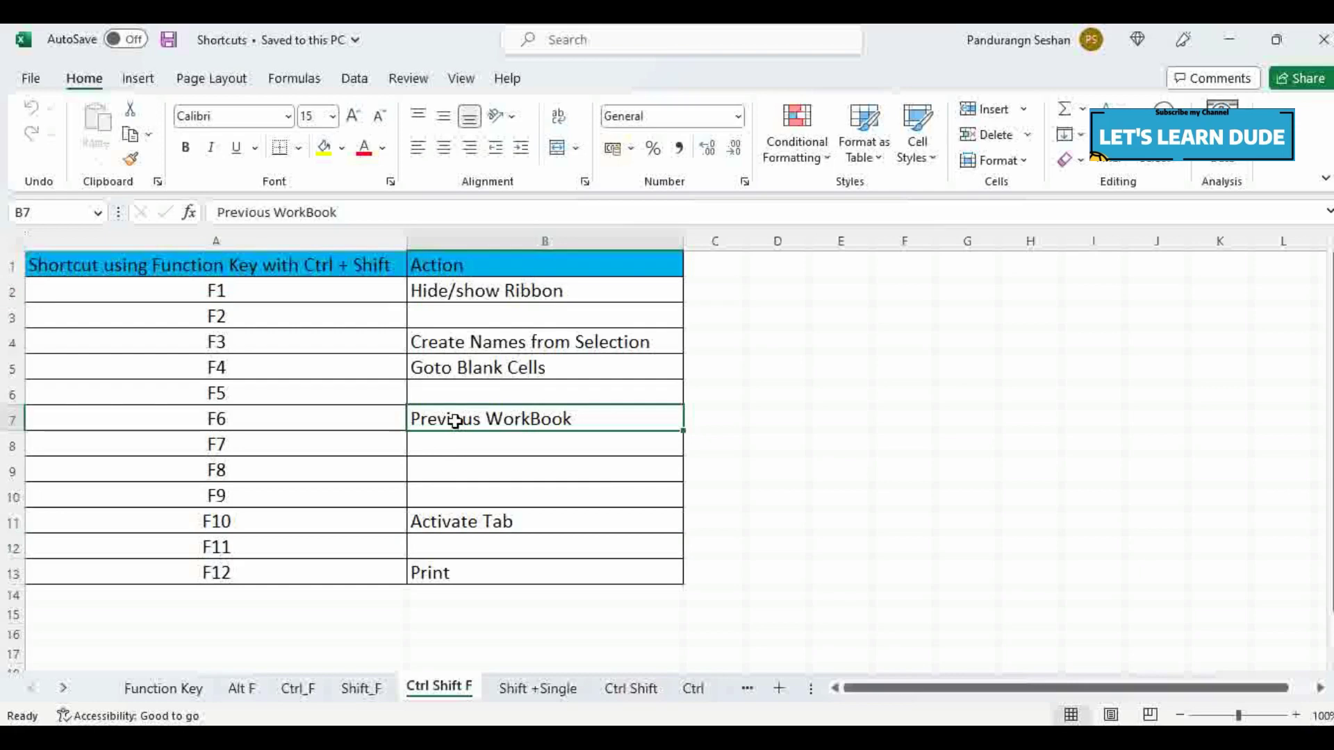
pyautogui.press('Up')
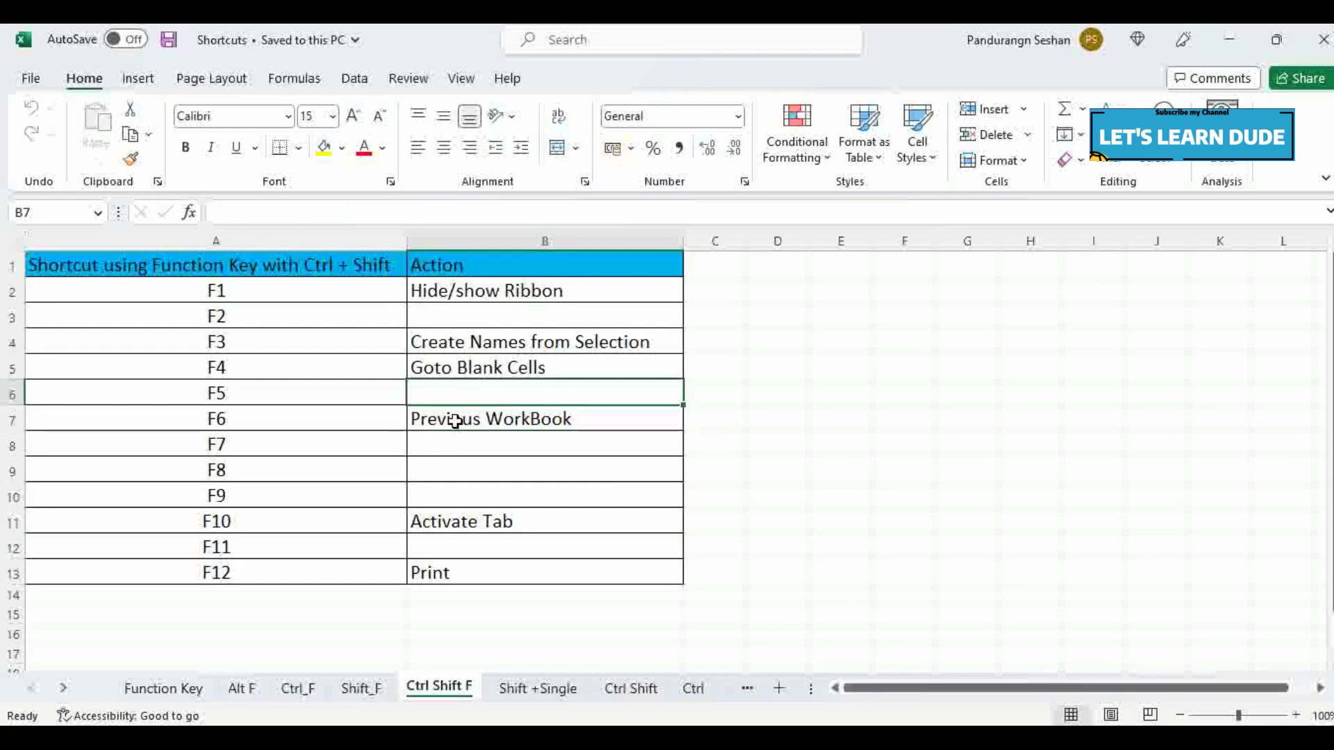
pyautogui.hotkey('ctrl', 'shift', 'F4')
pyautogui.hotkey('ctrl', 'shift', 'F4')
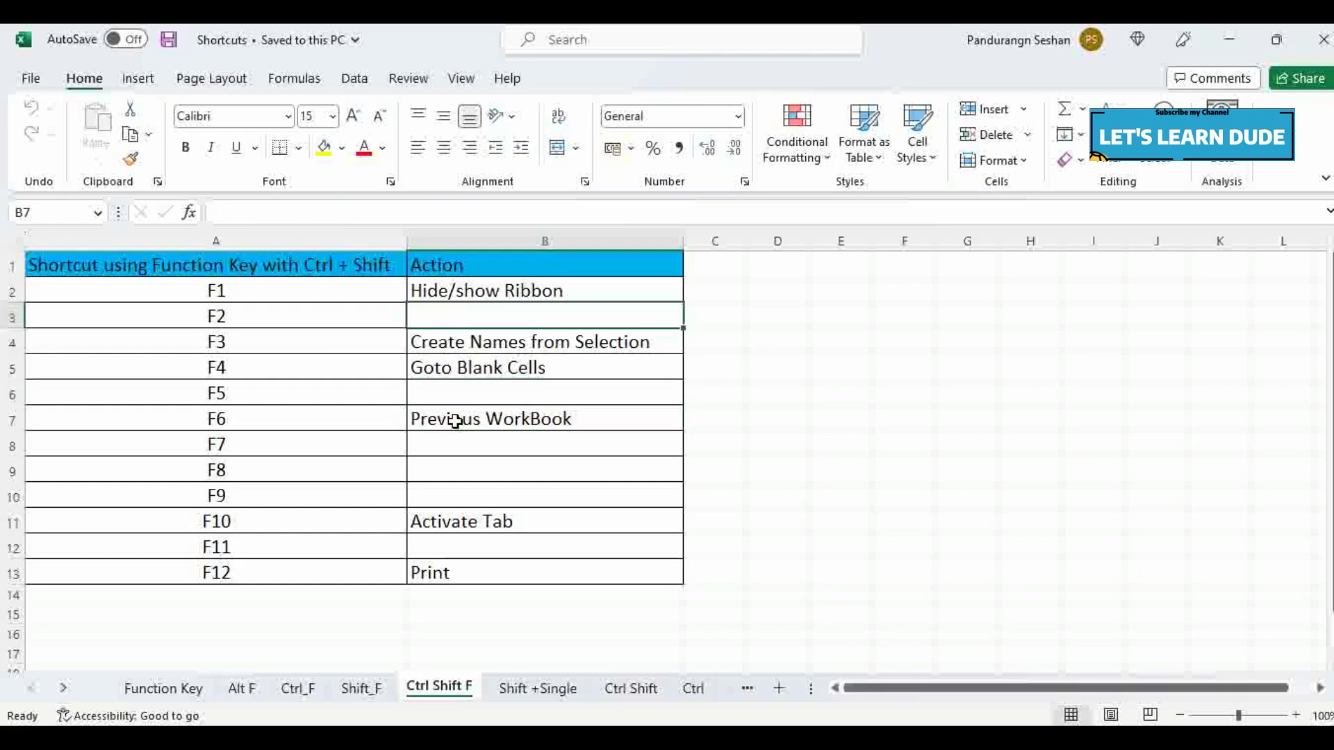
pyautogui.hotkey('ctrl', 'shift', 'F4')
pyautogui.hotkey('ctrl', 'shift', 'F4')
pyautogui.hotkey('ctrl', 'shift', 'F4')
pyautogui.hotkey('ctrl', 'shift', 'F4')
pyautogui.hotkey('ctrl', 'shift', 'F4')
pyautogui.moveTo(336, 265); pyautogui.dragTo(575, 574)
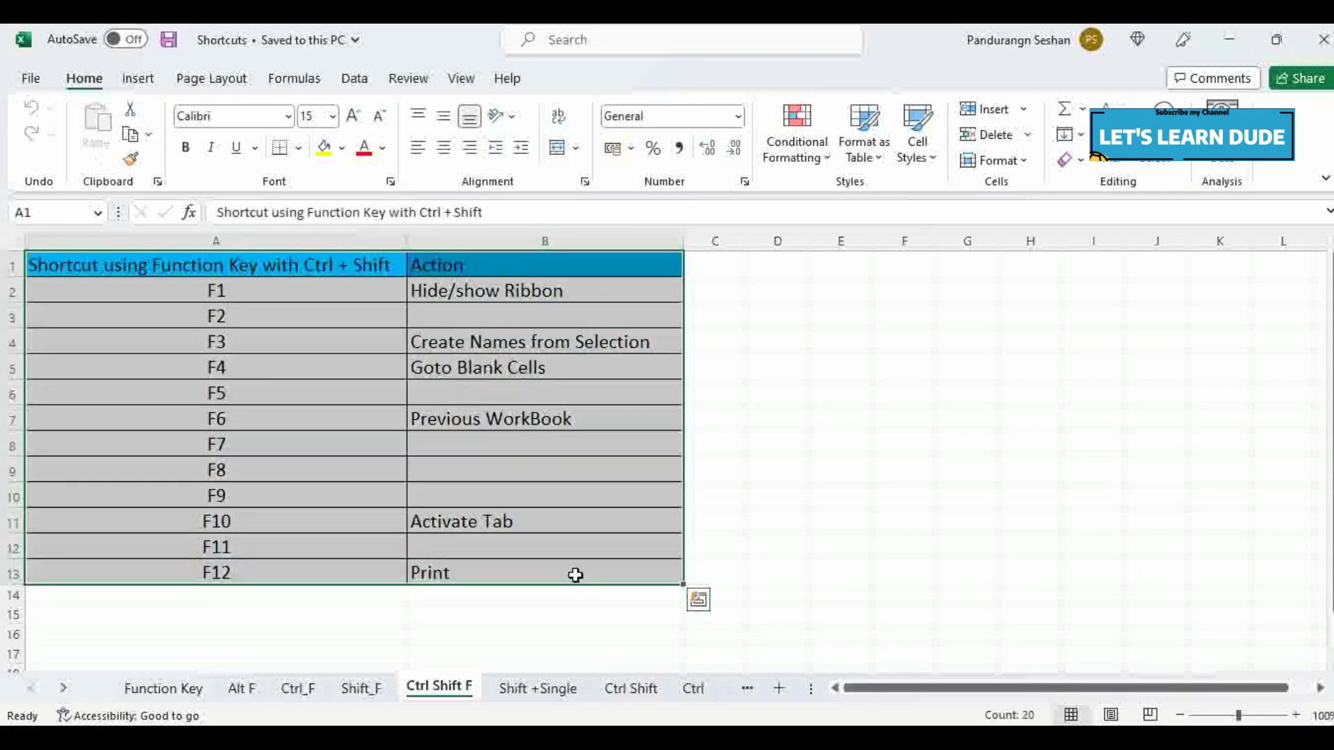
pyautogui.click(577, 510)
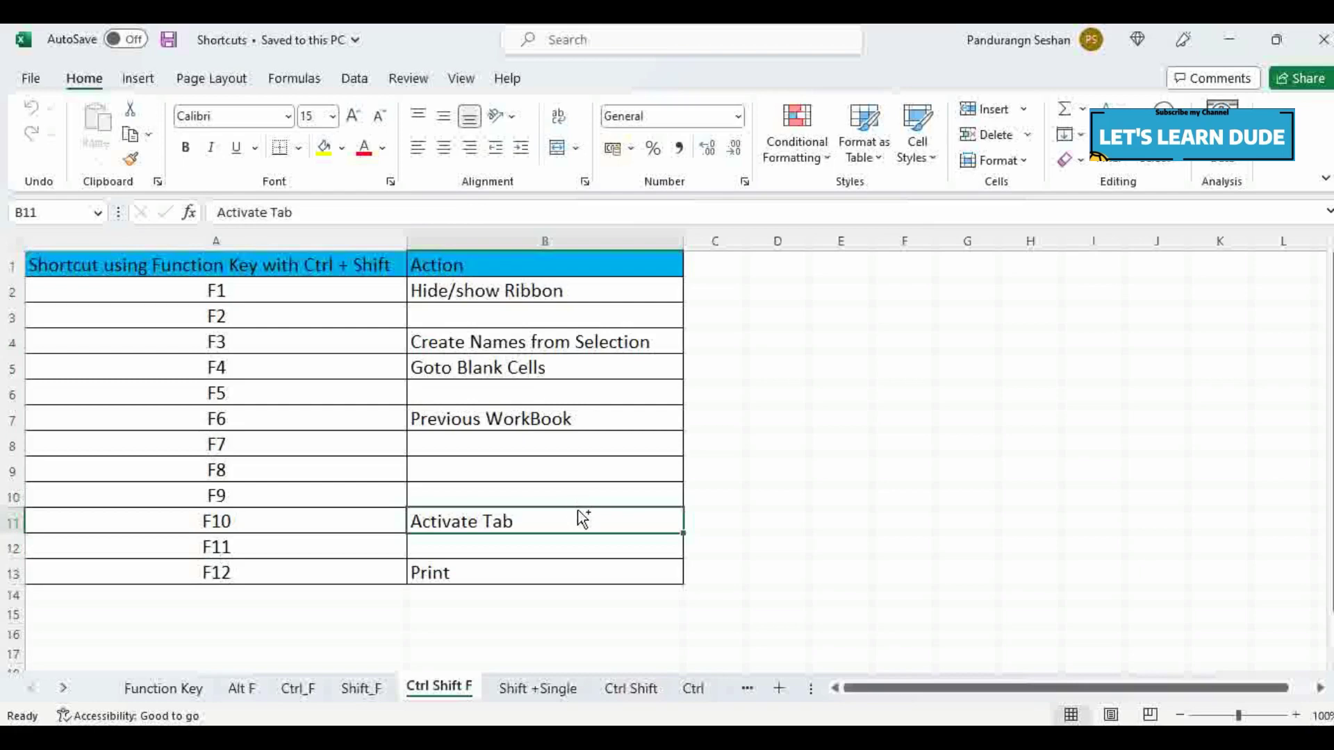
pyautogui.hotkey('alt', 'Tab')
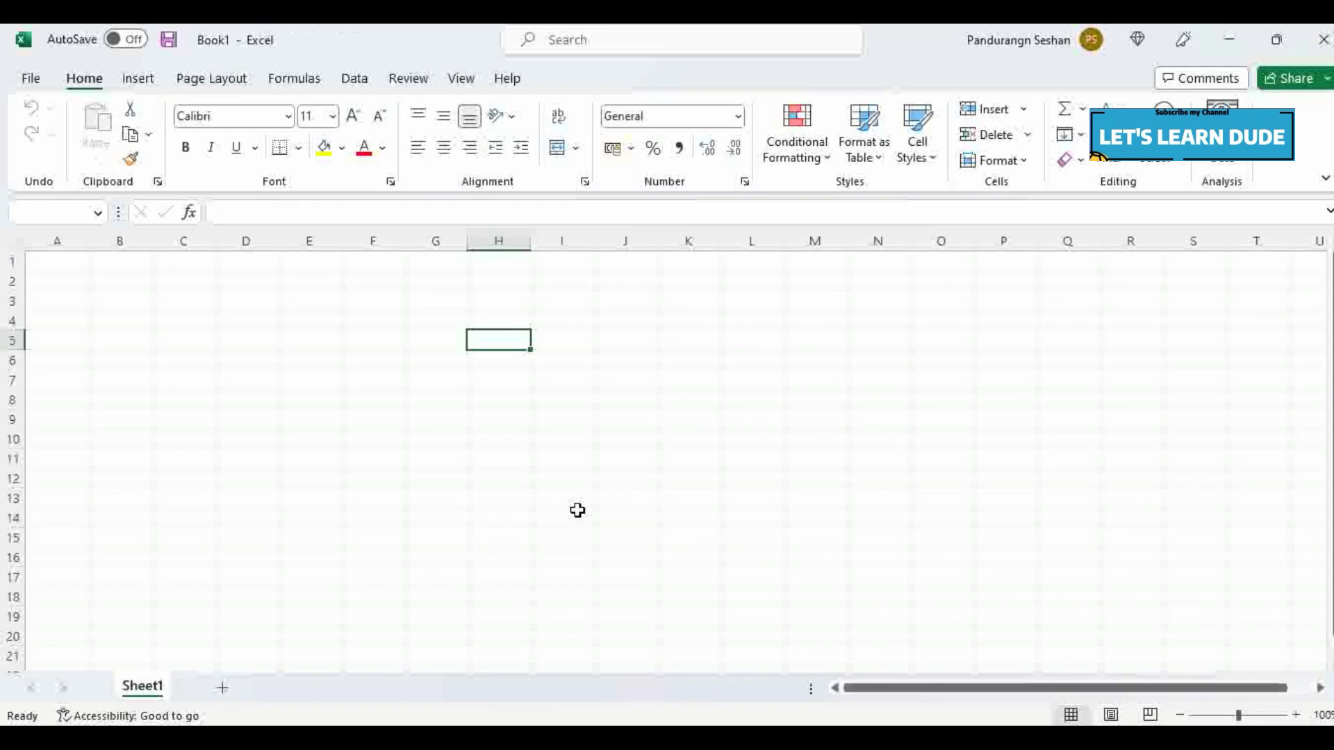
pyautogui.hotkey('ctrl', 'shift', 'F6')
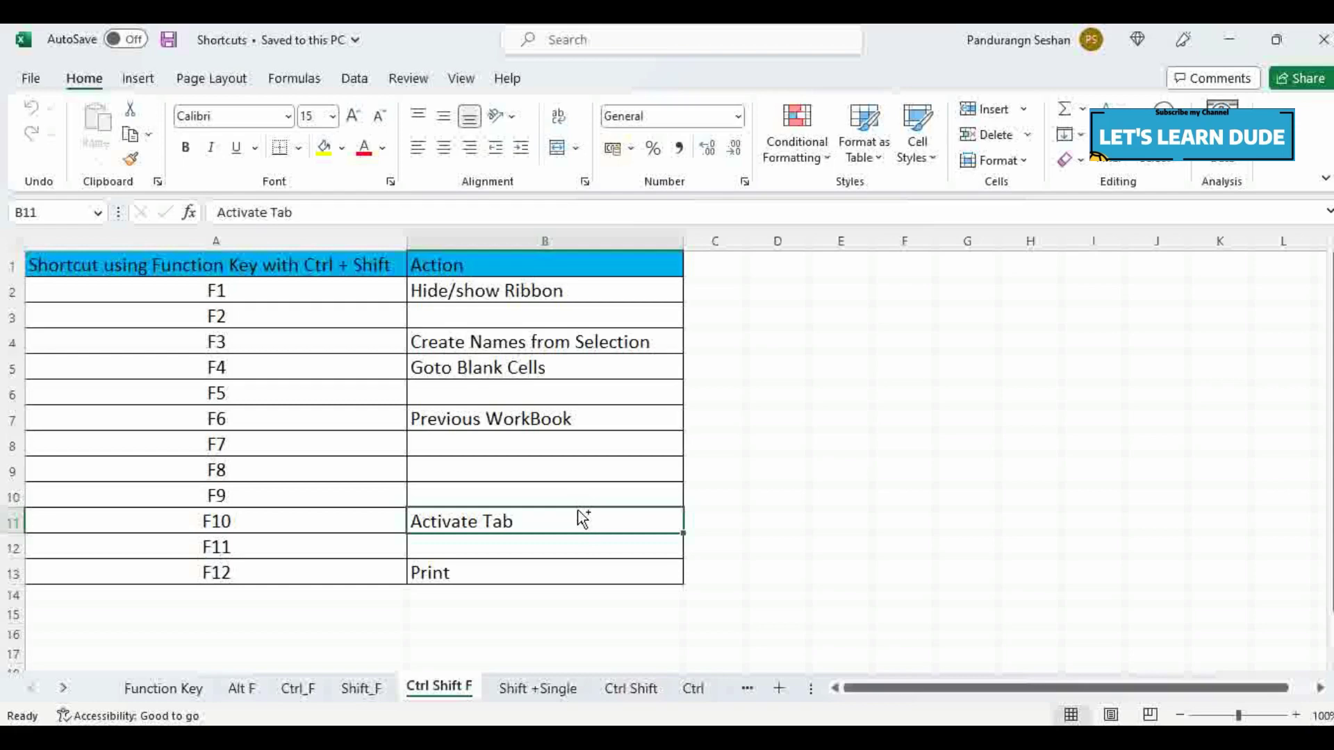
pyautogui.click(894, 349)
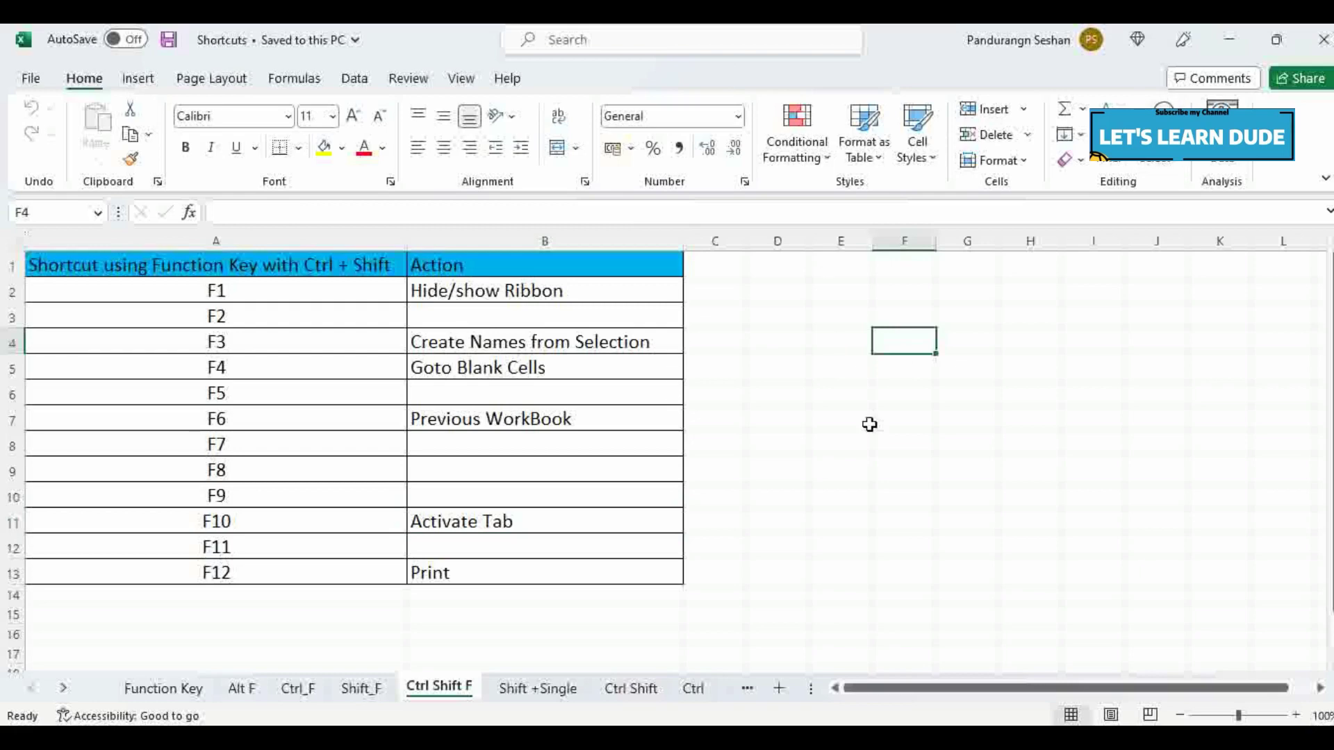
# Step: Select E7:F7 and open the Ctrl+Shift+F12 print preview, then close it
pyautogui.moveTo(869, 420); pyautogui.dragTo(874, 418)
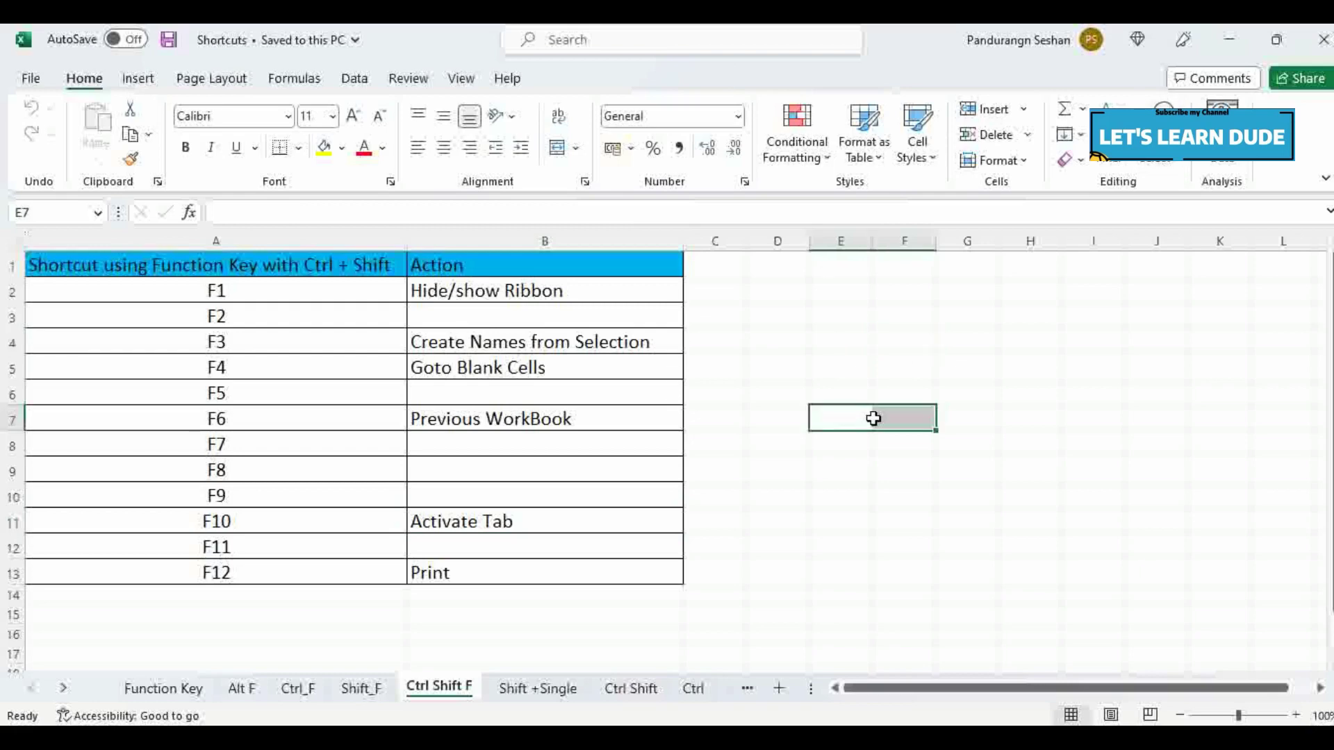
pyautogui.hotkey('ctrl', 'shift', 'F12')
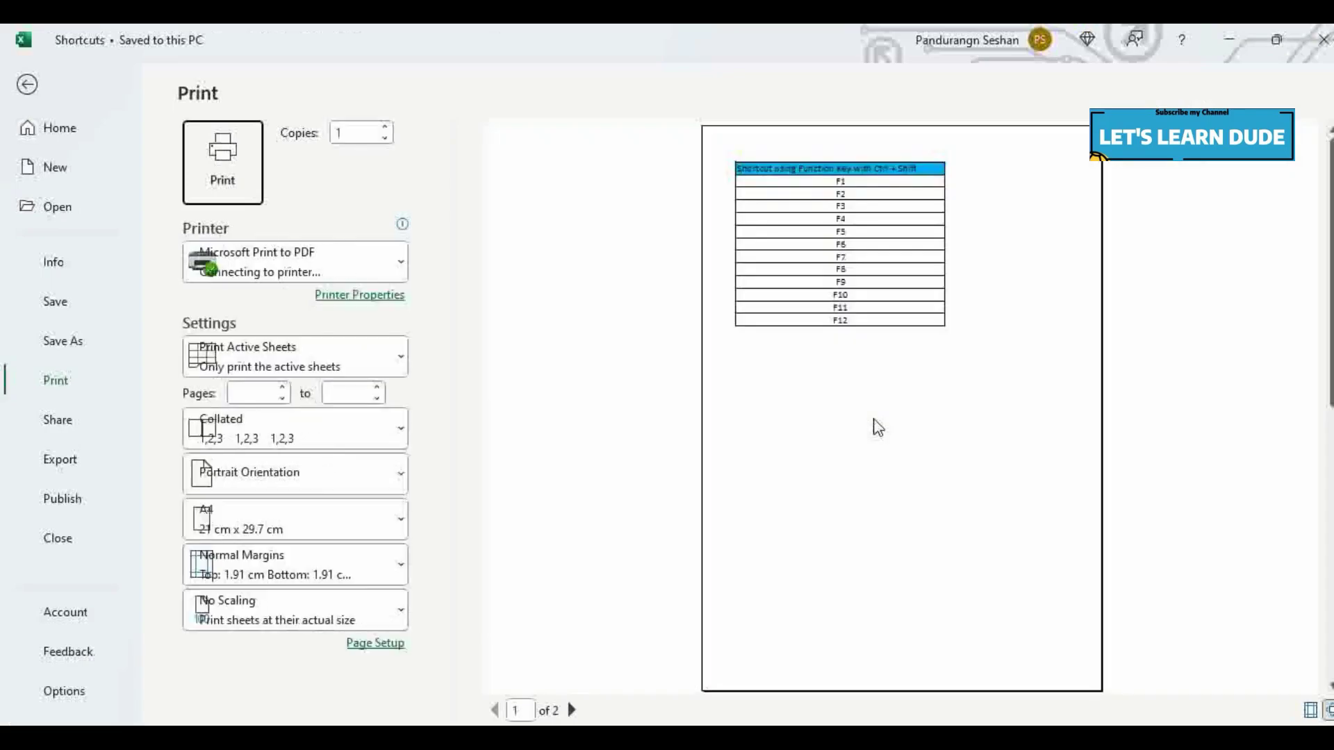
pyautogui.press('Escape')
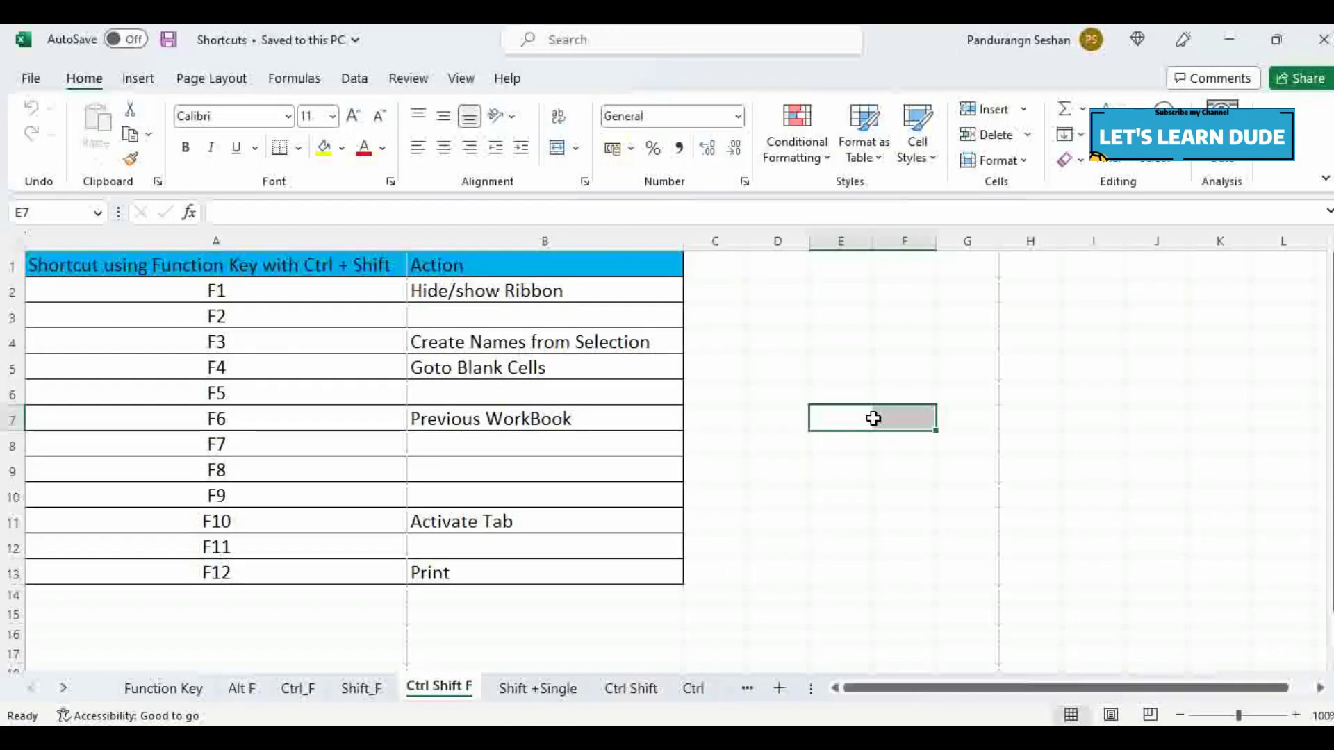
# Step: Flip through the Ctrl_F and Ctrl Shift F sheets, selecting Print in B13, then open Shift +Single
pyautogui.click(298, 691)
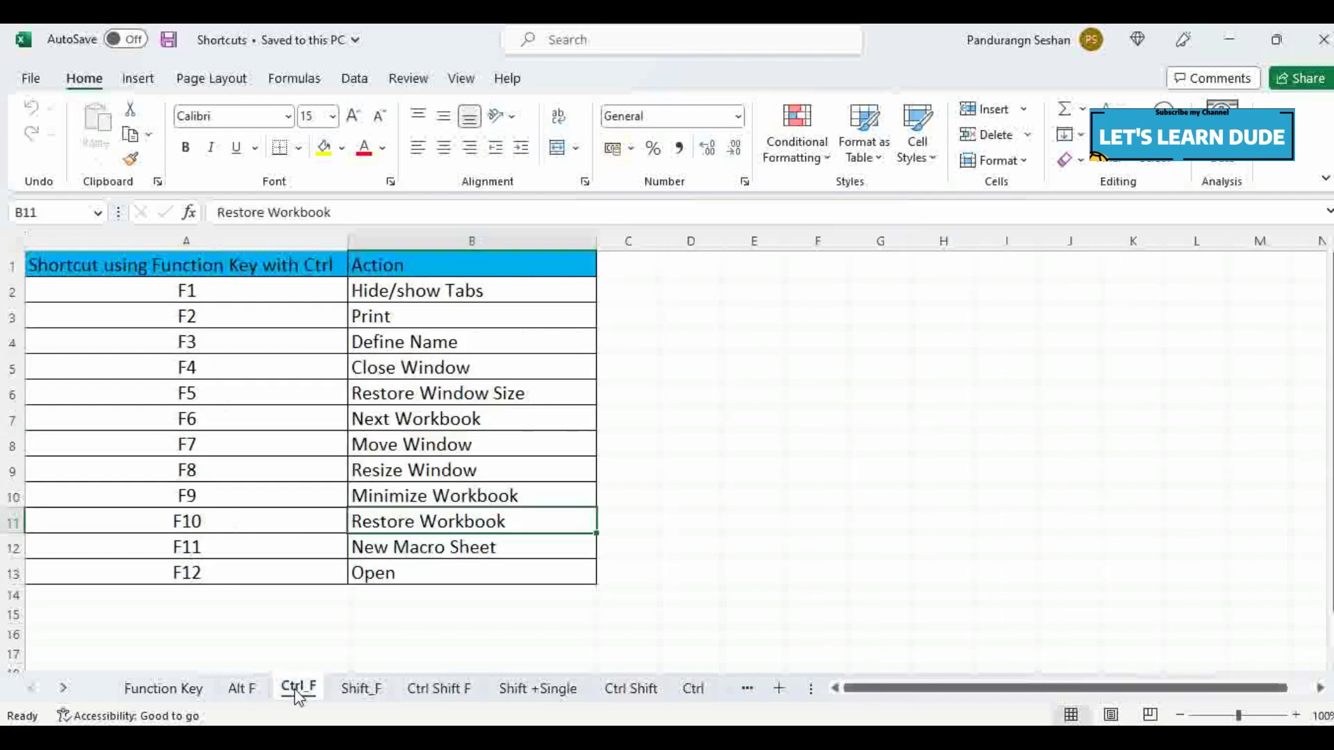
pyautogui.click(445, 690)
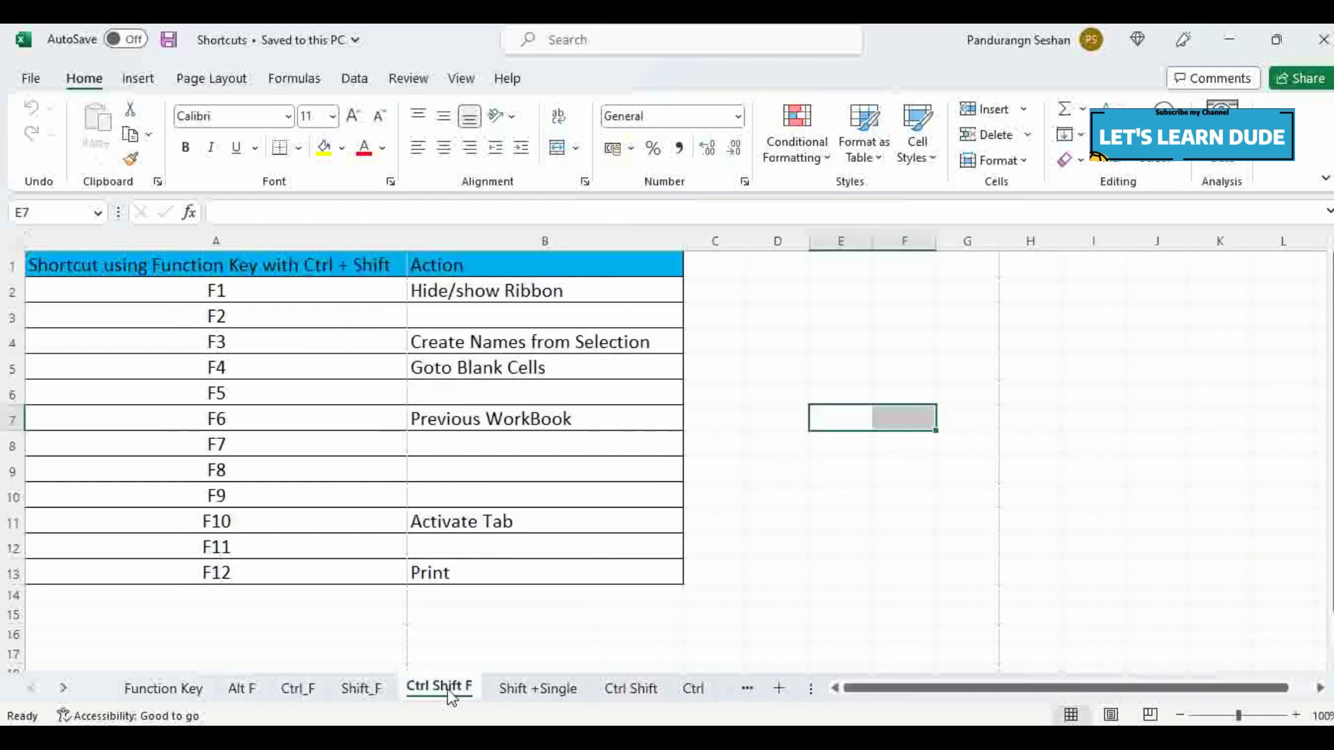
pyautogui.click(486, 571)
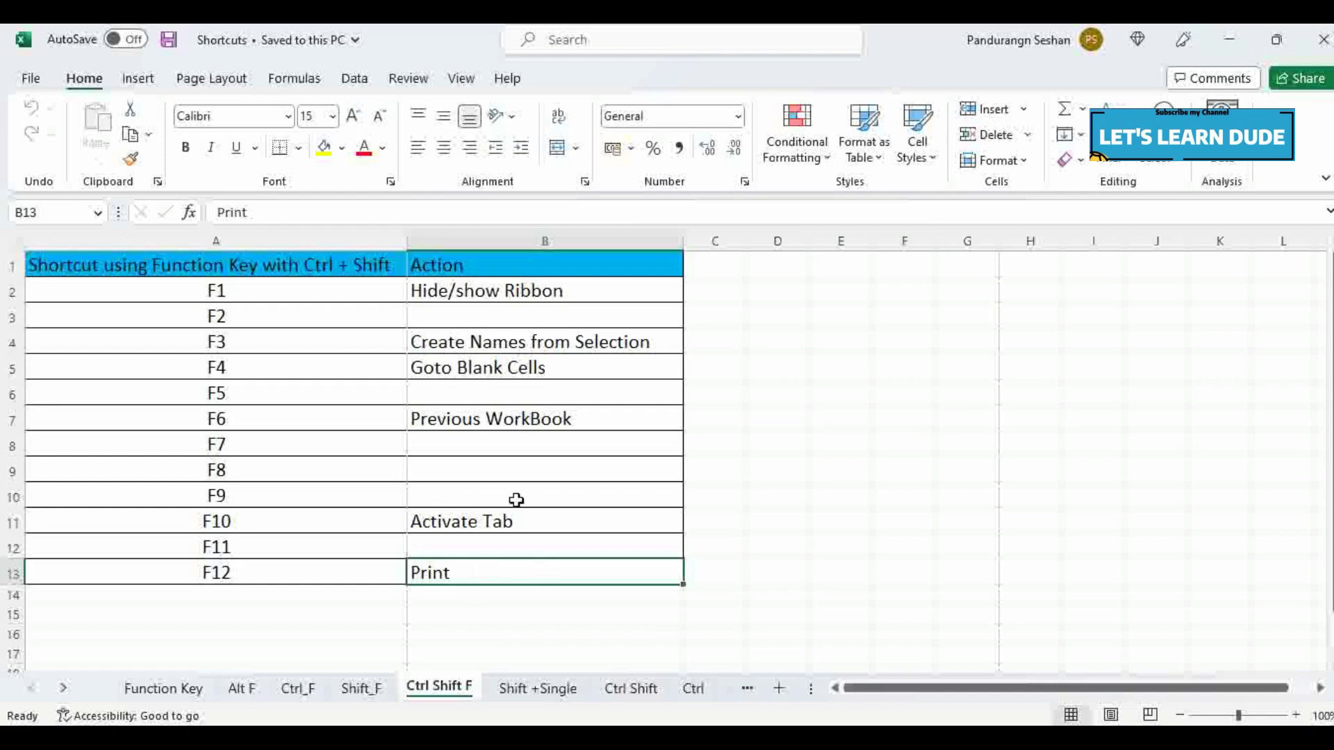
pyautogui.click(517, 691)
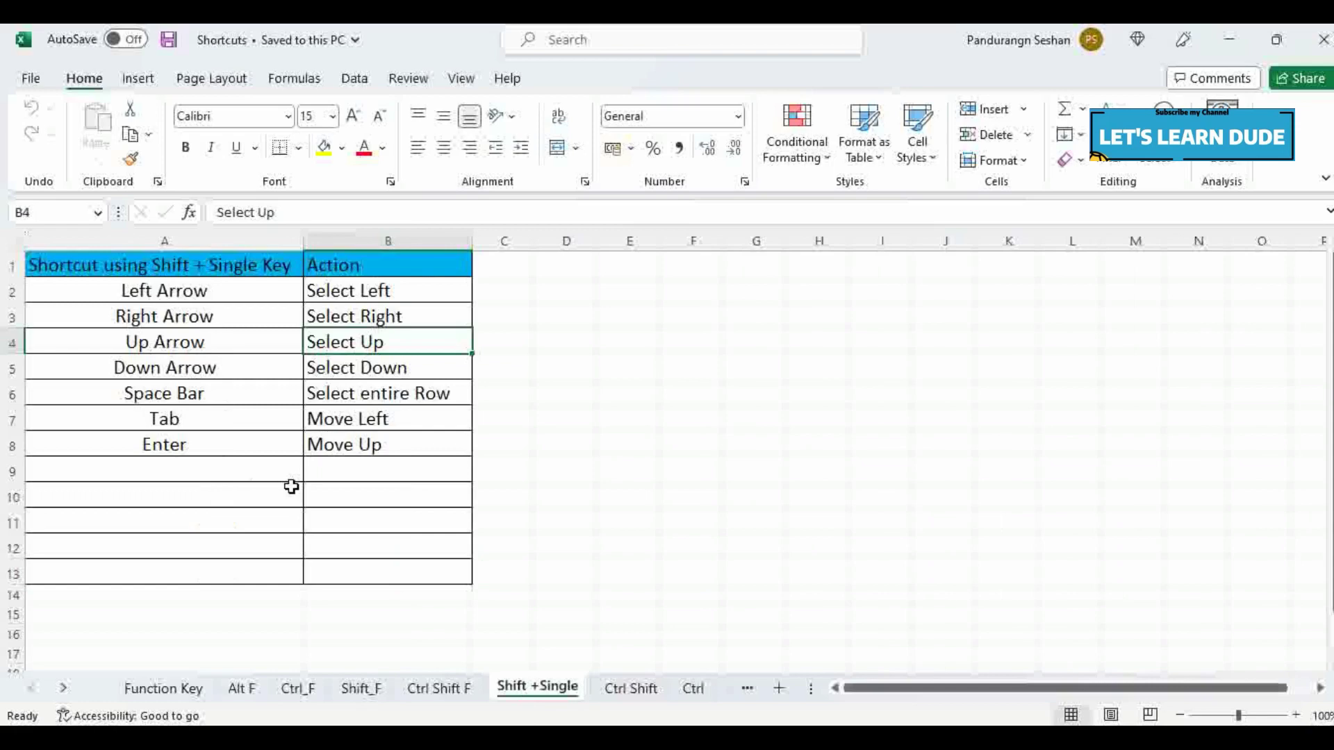
# Step: Extend and shrink a selection around D4 with Shift+Arrow keys, then move to D6
pyautogui.click(536, 345)
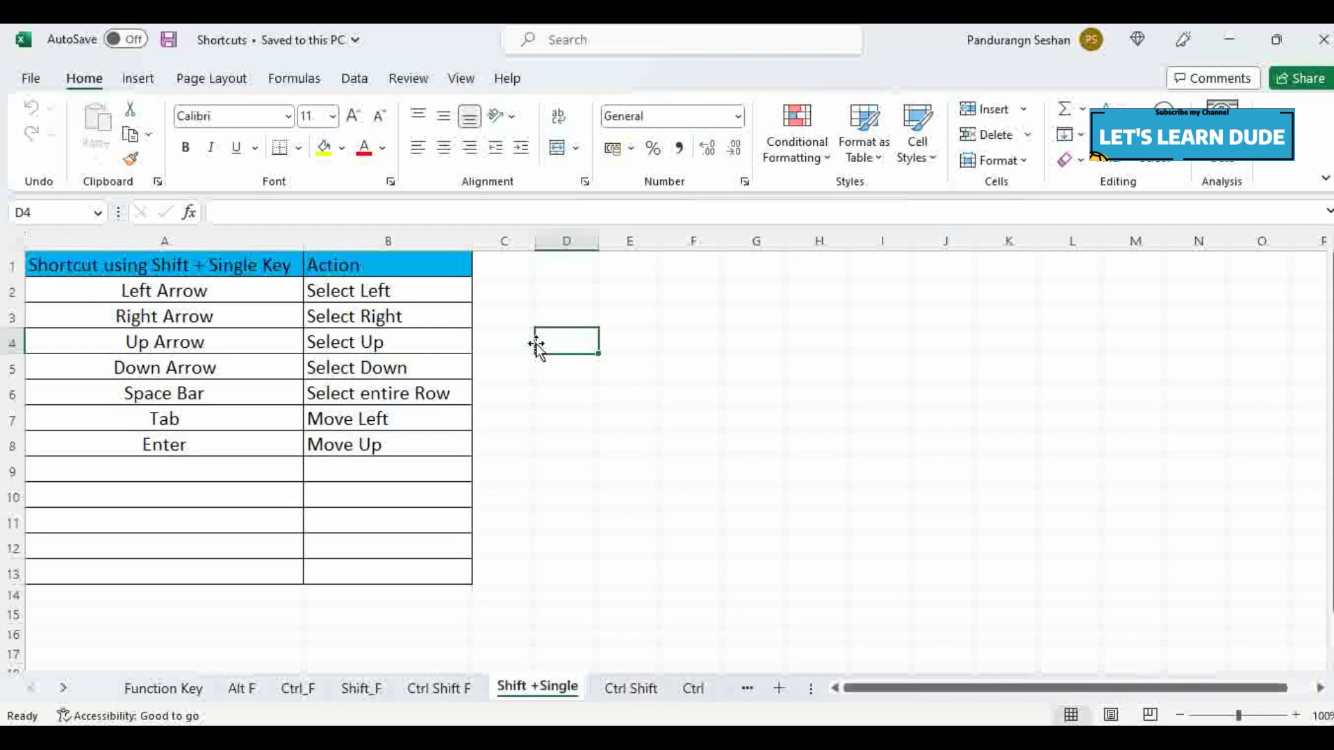
pyautogui.hotkey('shift', 'Left')
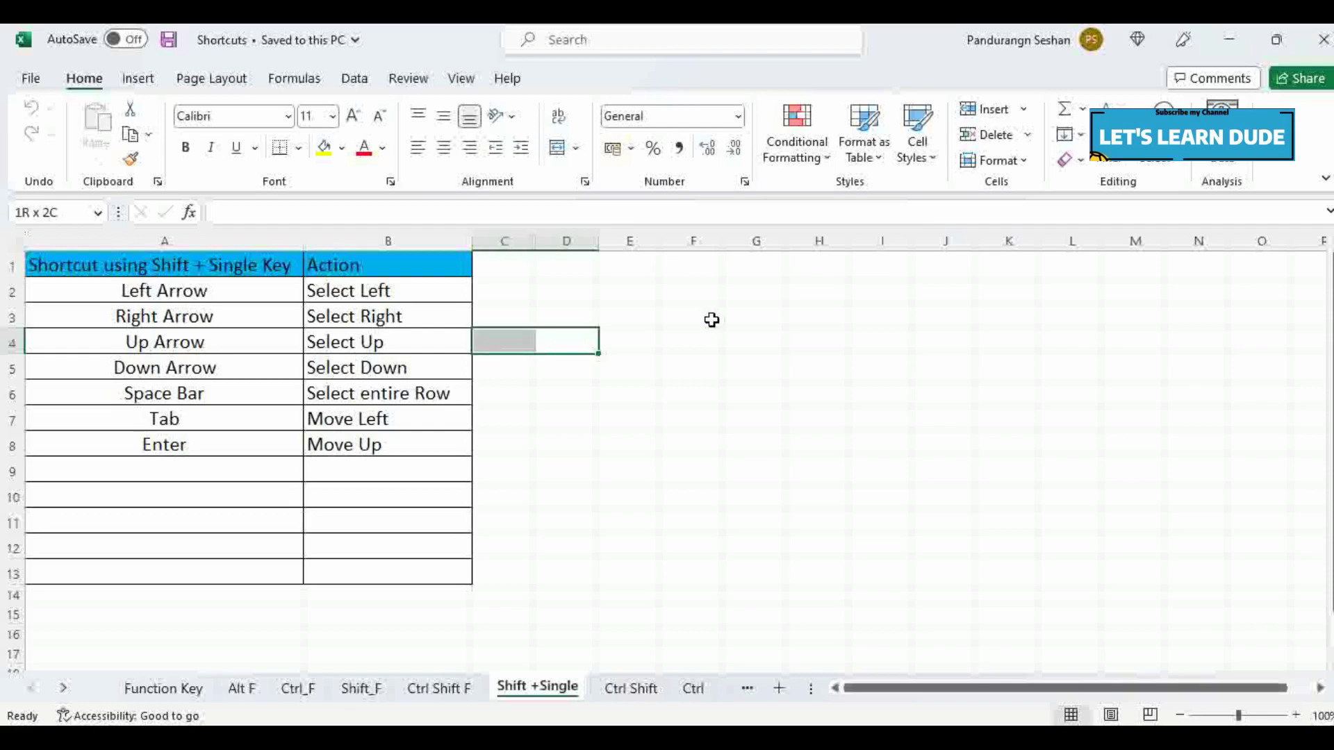
pyautogui.hotkey('shift', 'Left')
pyautogui.hotkey('shift', 'Left')
pyautogui.hotkey('shift', 'Right')
pyautogui.hotkey('shift', 'Right')
pyautogui.hotkey('shift', 'Right')
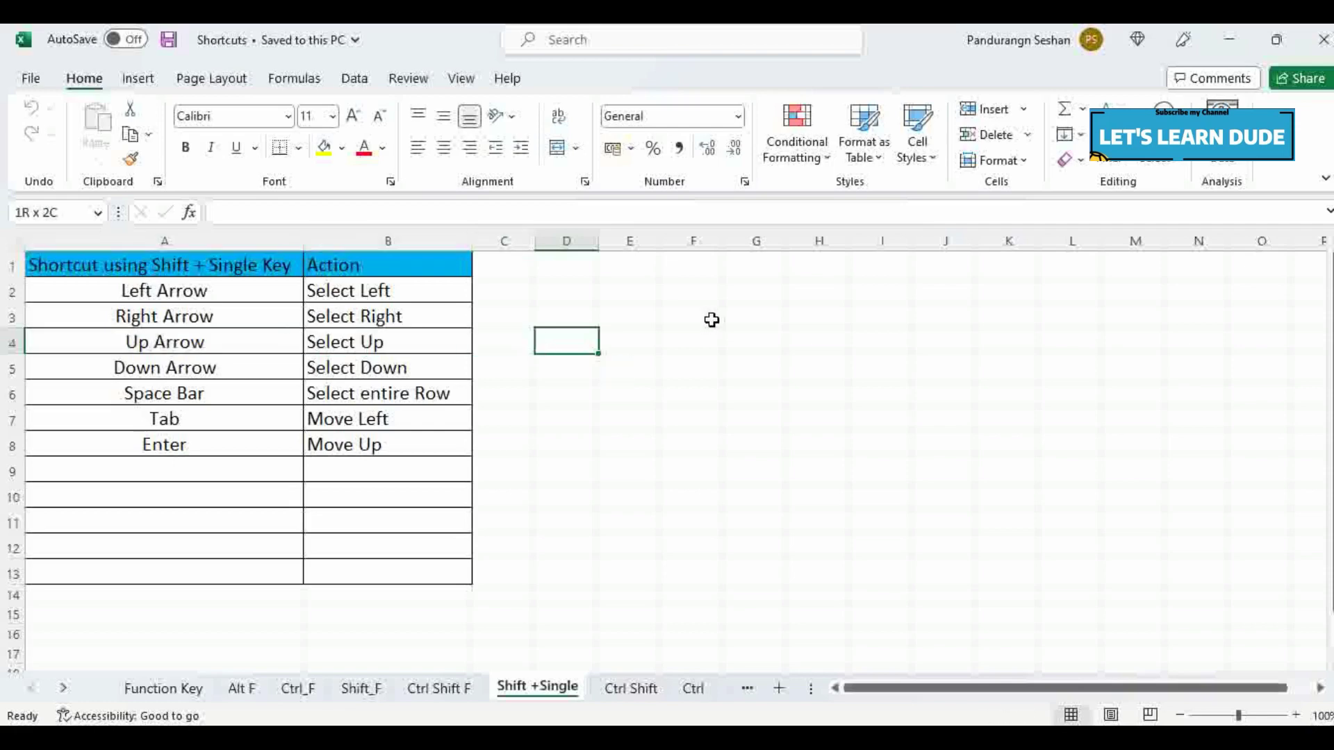
pyautogui.hotkey('shift', 'Right')
pyautogui.hotkey('shift', 'Right')
pyautogui.hotkey('shift', 'Right')
pyautogui.hotkey('shift', 'Up')
pyautogui.hotkey('shift', 'Up')
pyautogui.hotkey('shift', 'Up')
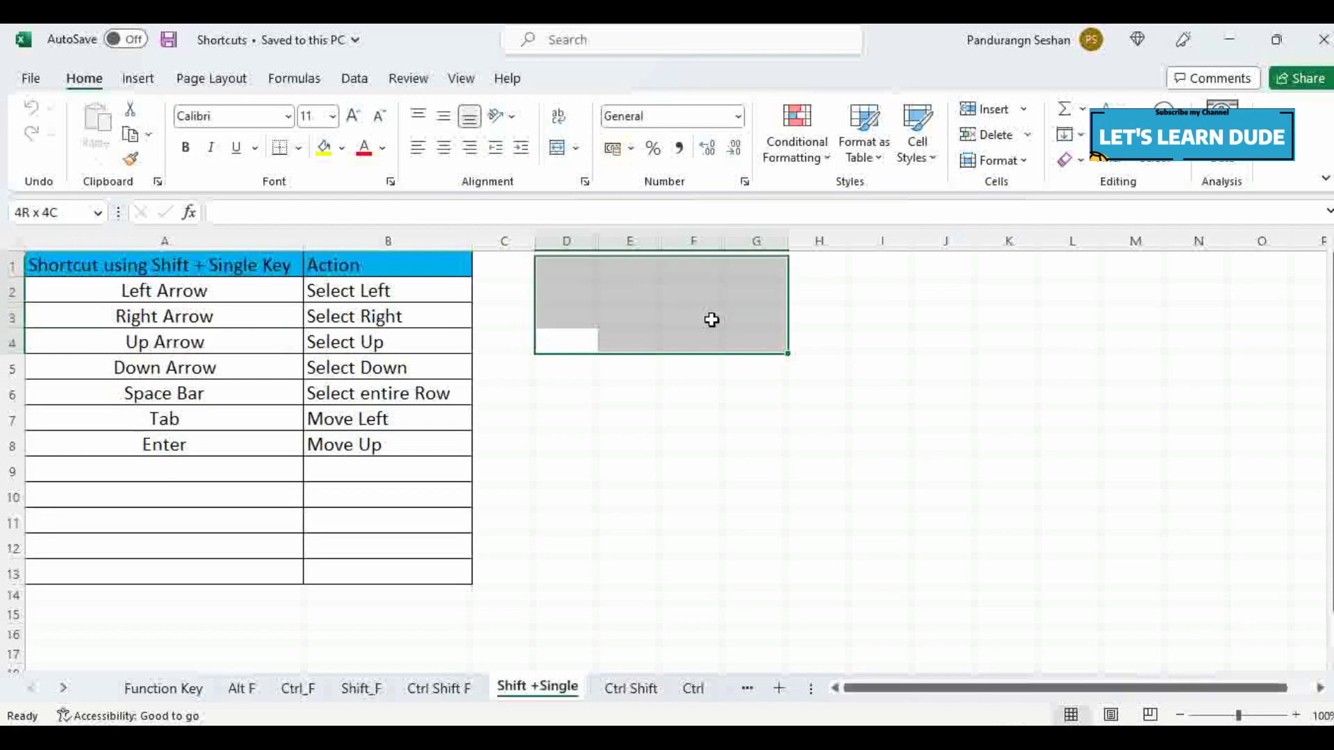
pyautogui.hotkey('shift', 'Down')
pyautogui.hotkey('shift', 'Down')
pyautogui.hotkey('shift', 'Down')
pyautogui.hotkey('shift', 'Down')
pyautogui.hotkey('shift', 'Left')
pyautogui.hotkey('shift', 'Down')
pyautogui.hotkey('shift', 'Down')
pyautogui.hotkey('shift', 'Left')
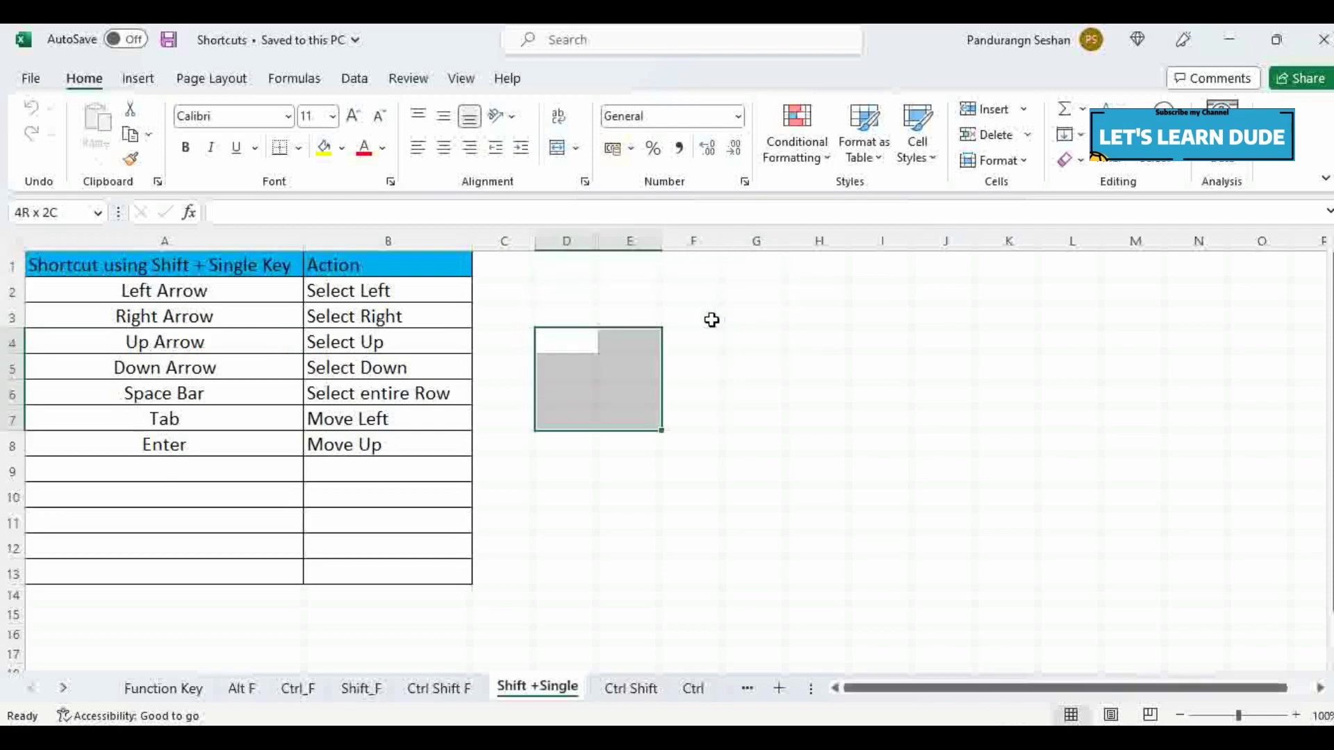
pyautogui.hotkey('shift', 'Left')
pyautogui.hotkey('shift', 'Down')
pyautogui.hotkey('shift', 'Down')
pyautogui.press('Up')
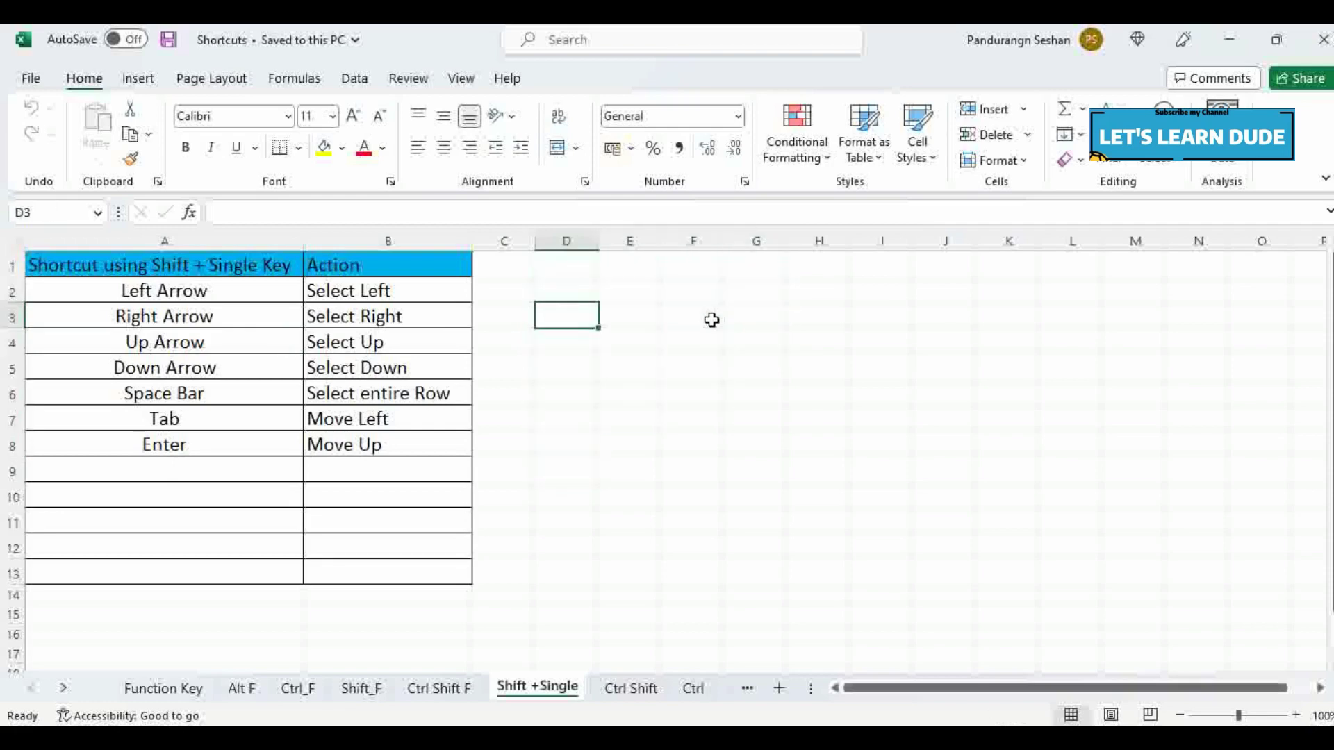
pyautogui.press('Down')
pyautogui.press('Down')
pyautogui.press('Down')
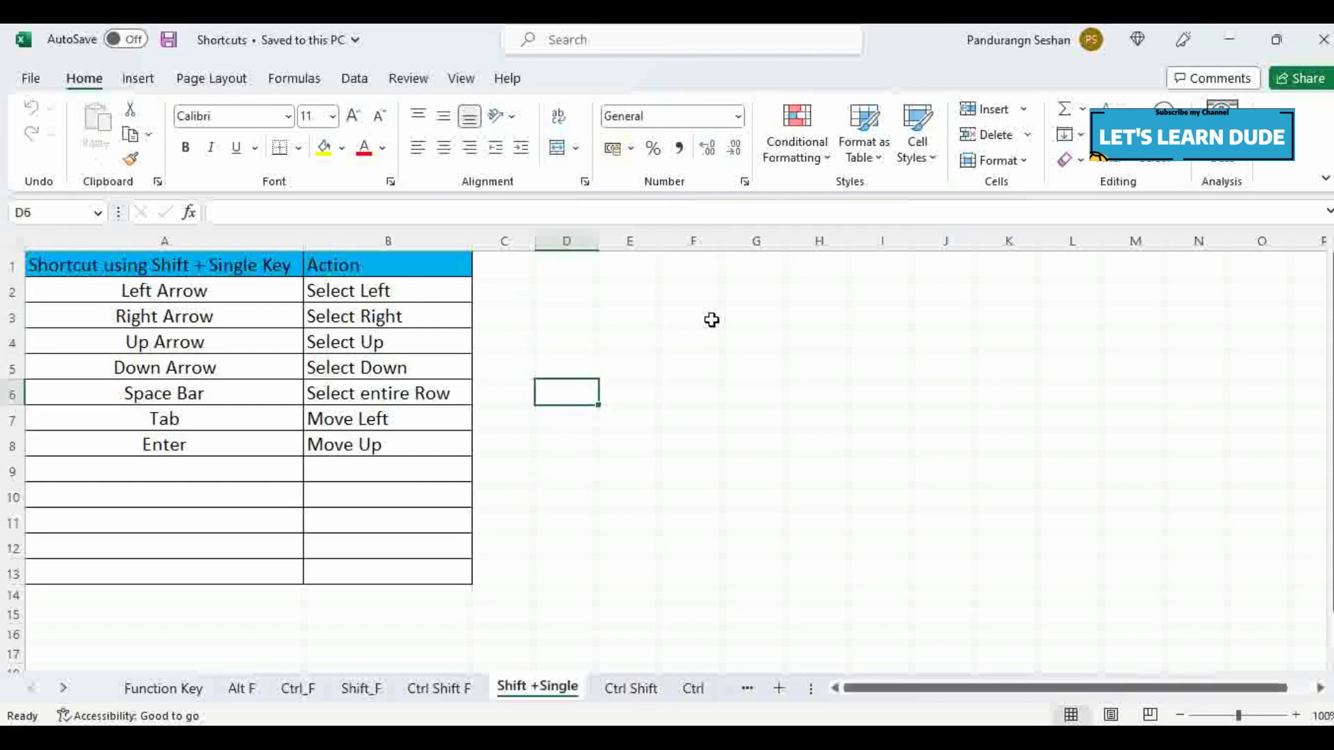
# Step: Select row 6 with Shift+Space, move to C3, then switch to the Ctrl Shift sheet
pyautogui.hotkey('shift', 'space')
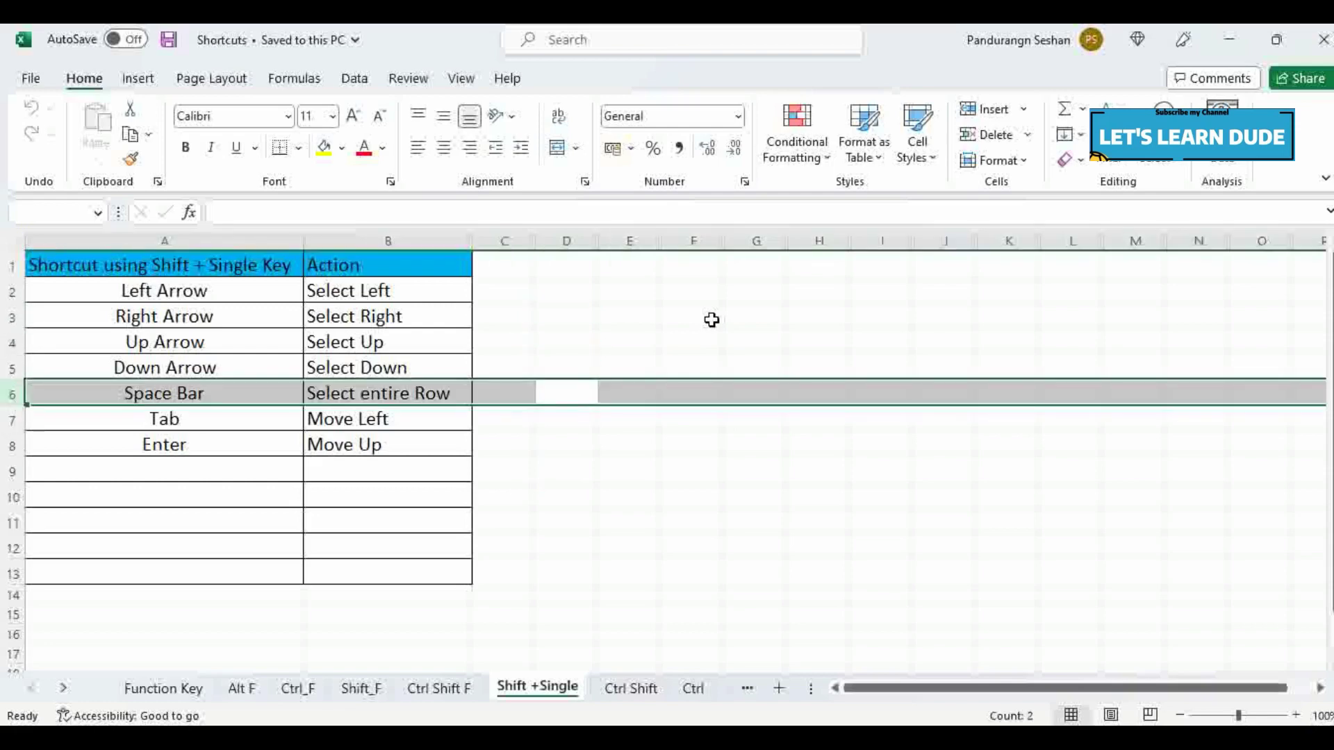
pyautogui.press('Left')
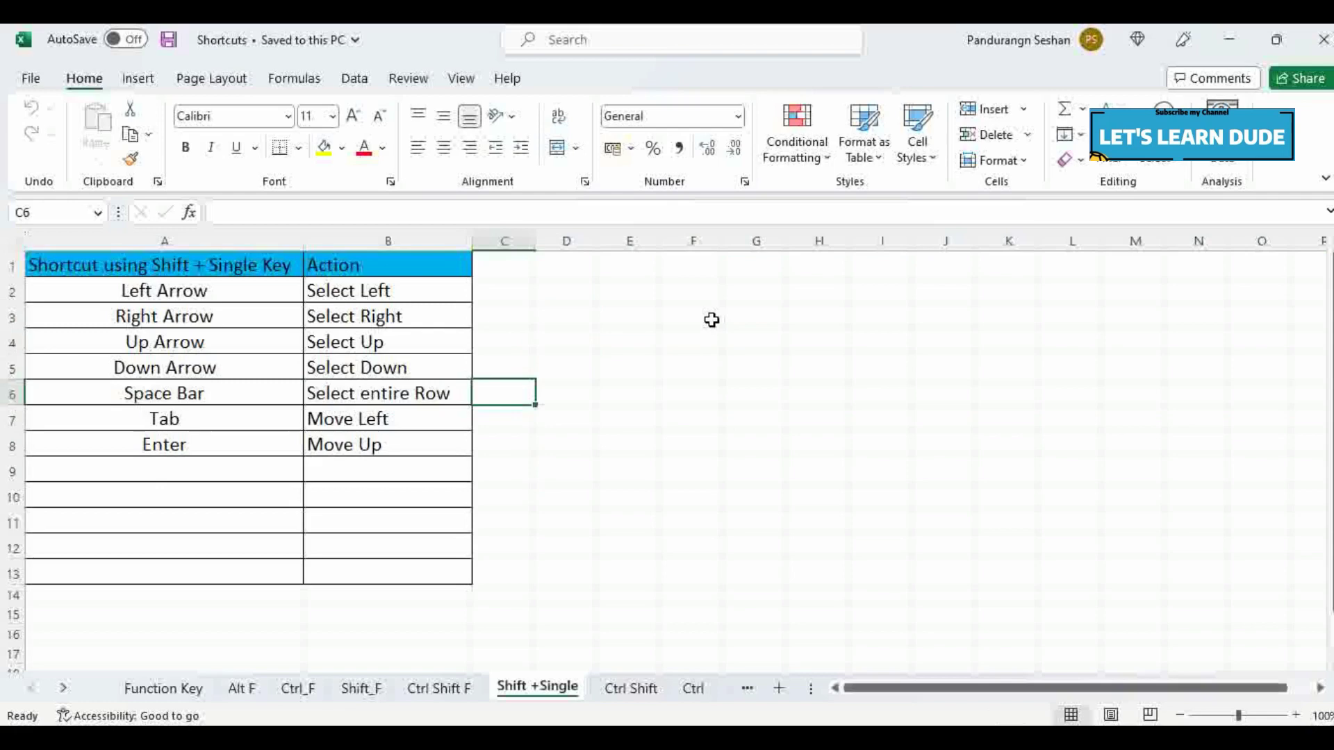
pyautogui.press('Left')
pyautogui.press('Right')
pyautogui.press('Right')
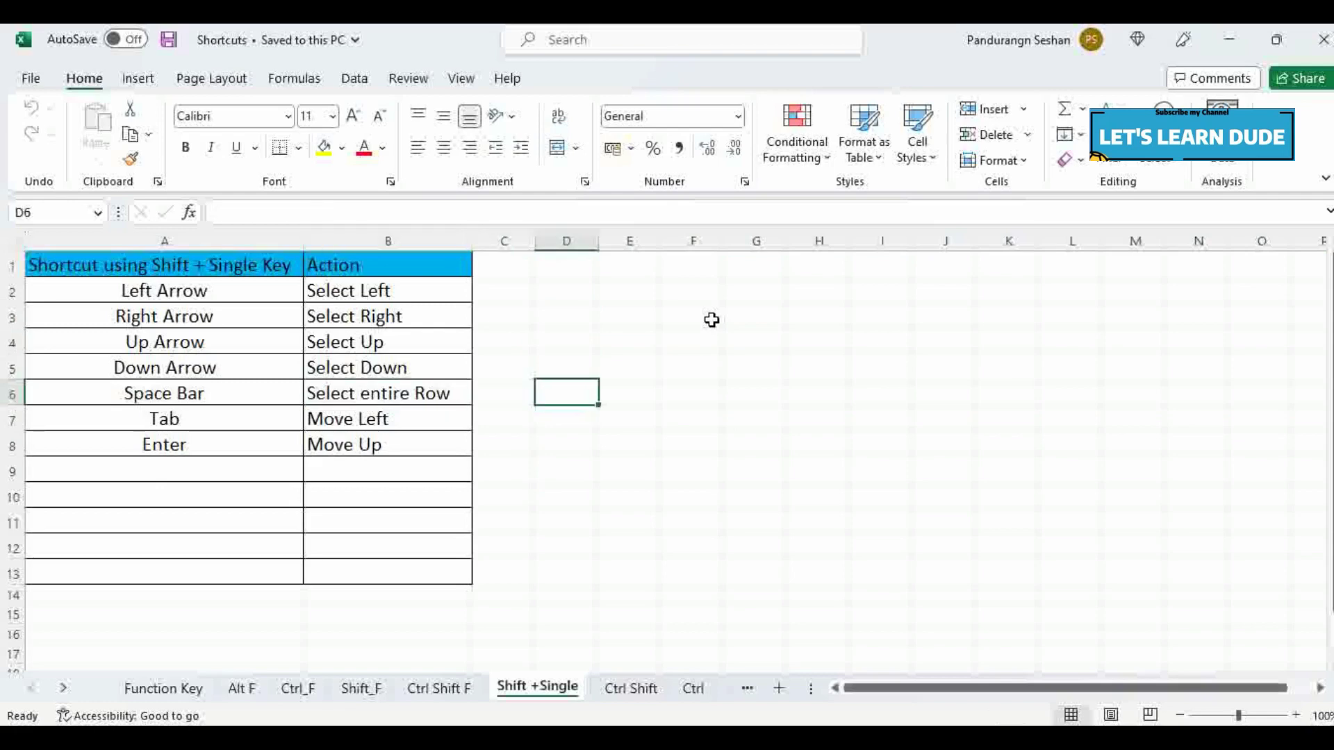
pyautogui.press('Left')
pyautogui.press('Left')
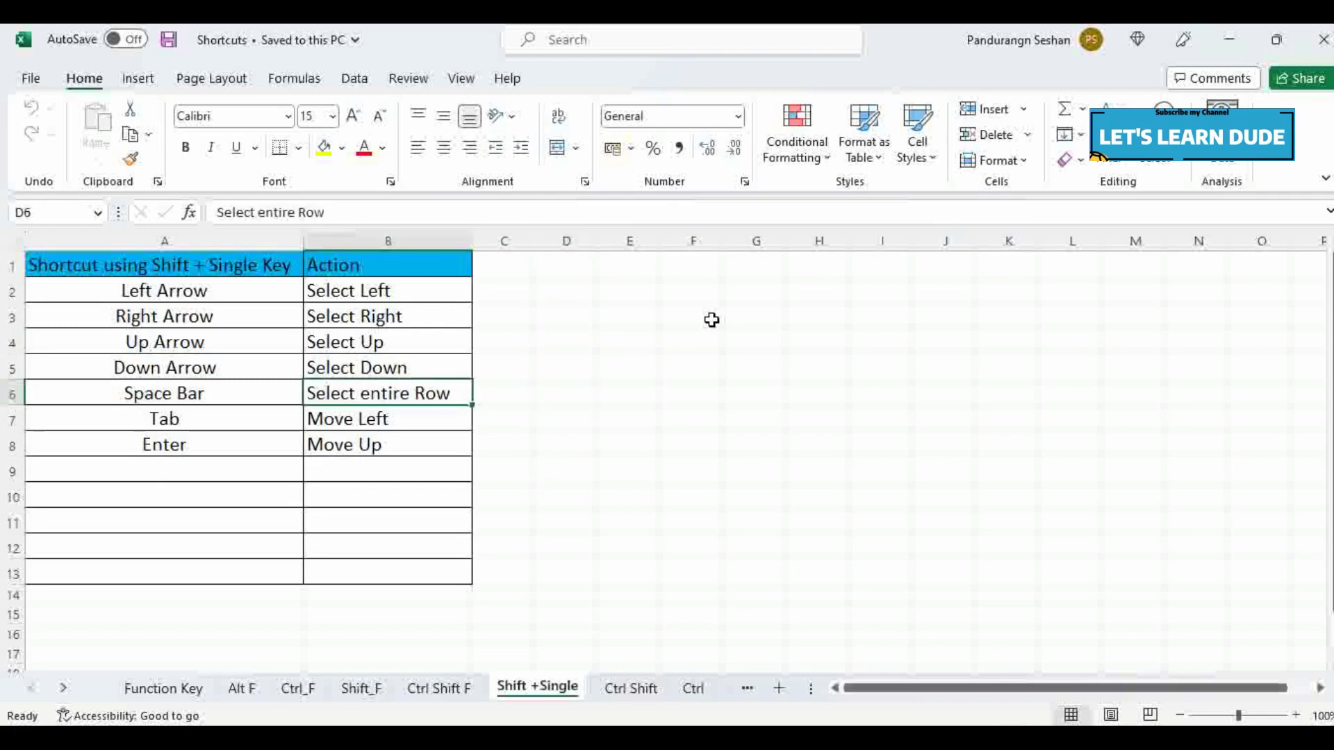
pyautogui.press('Left')
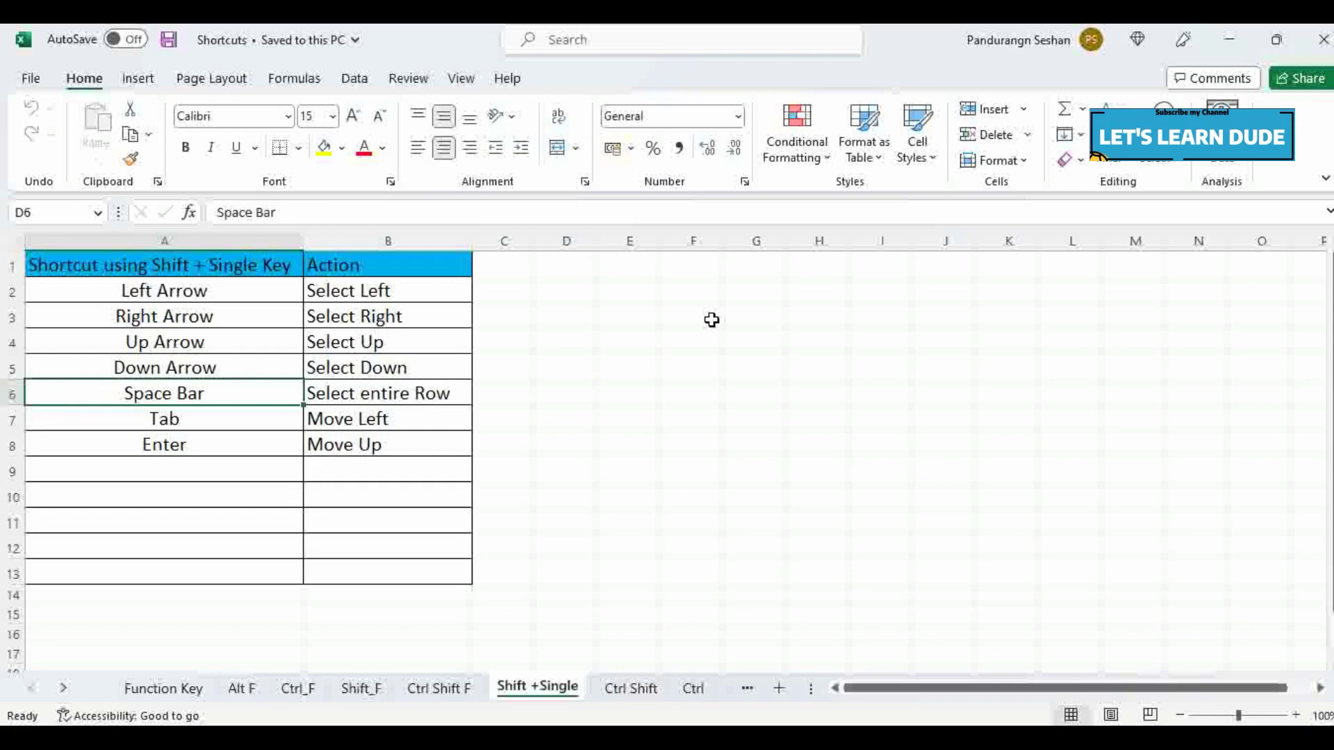
pyautogui.press('Up')
pyautogui.press('Up')
pyautogui.press('Up')
pyautogui.press('Up')
pyautogui.press('Up')
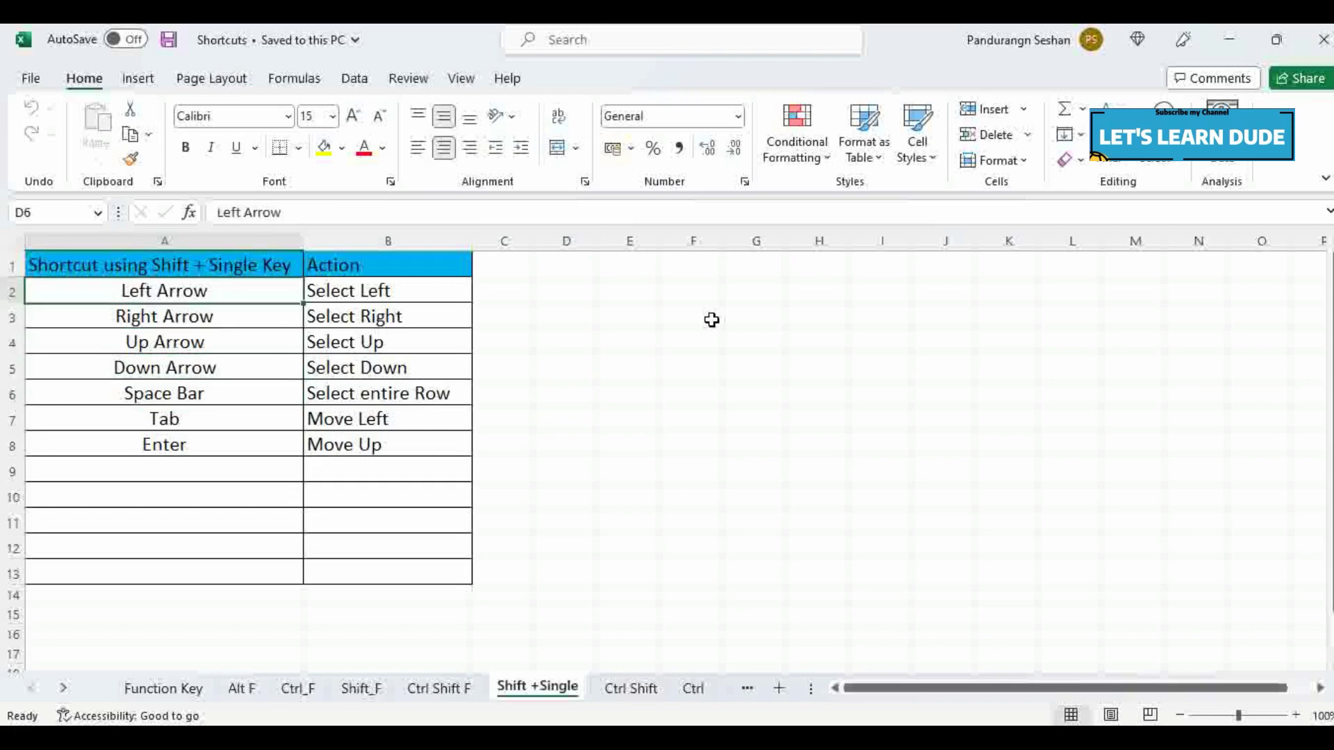
pyautogui.press('Down')
pyautogui.press('Down')
pyautogui.press('Right')
pyautogui.press('Right')
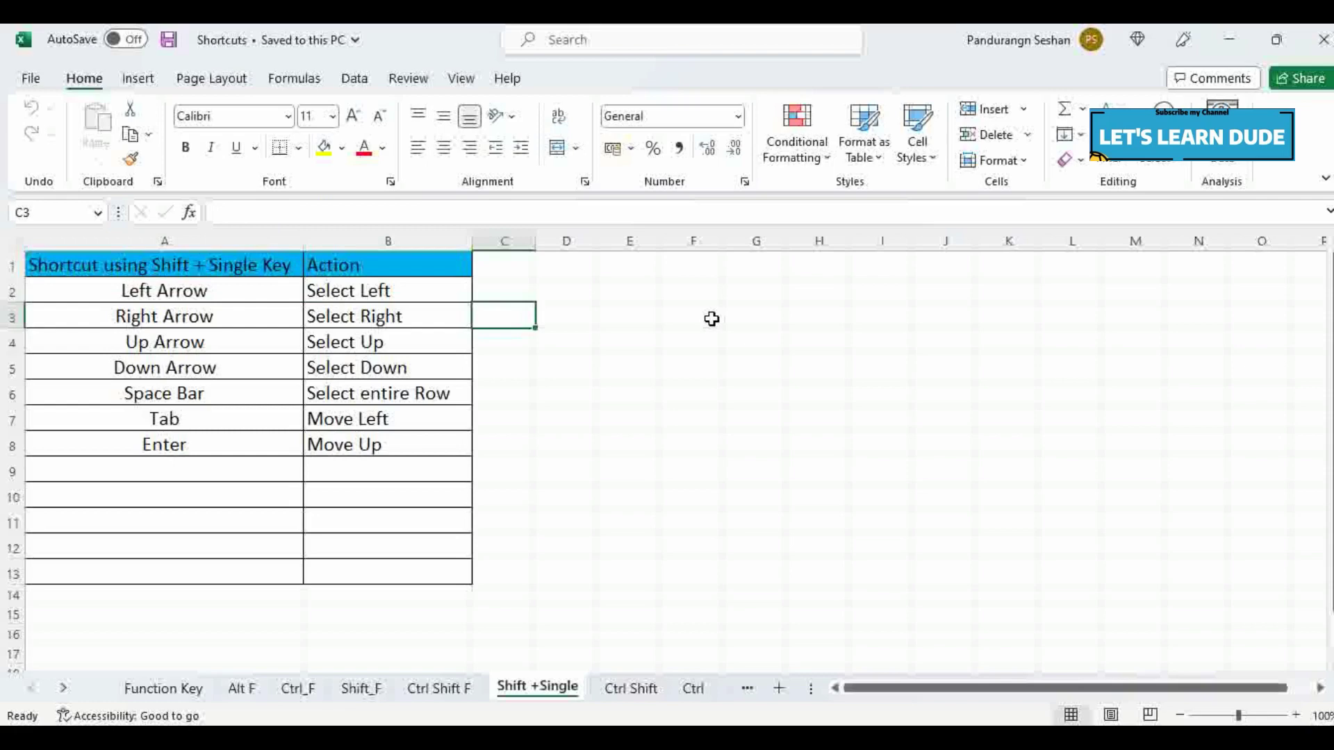
pyautogui.hotkey('ctrl', 'pagedown')
# Step: Move to D4, select the letters in A2:A6, then select D3
pyautogui.press('Left')
pyautogui.press('Left')
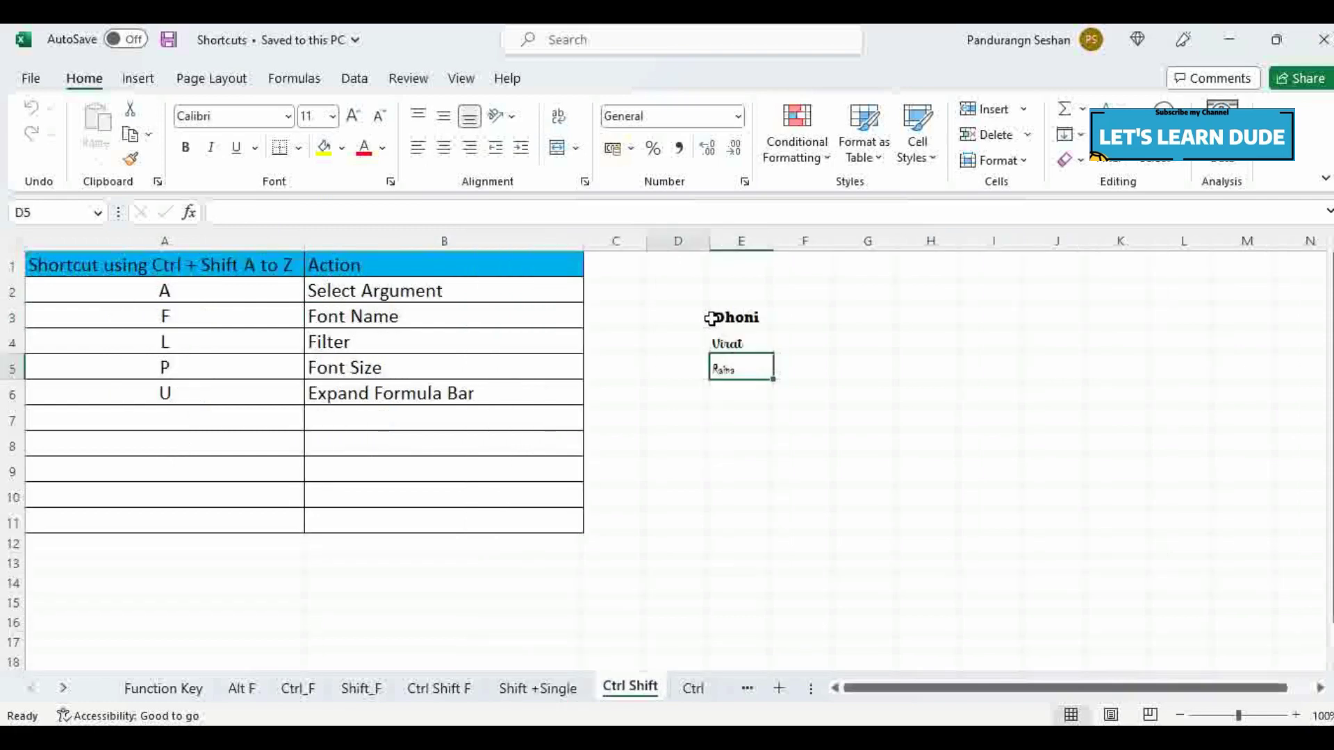
pyautogui.press('Up')
pyautogui.press('Right')
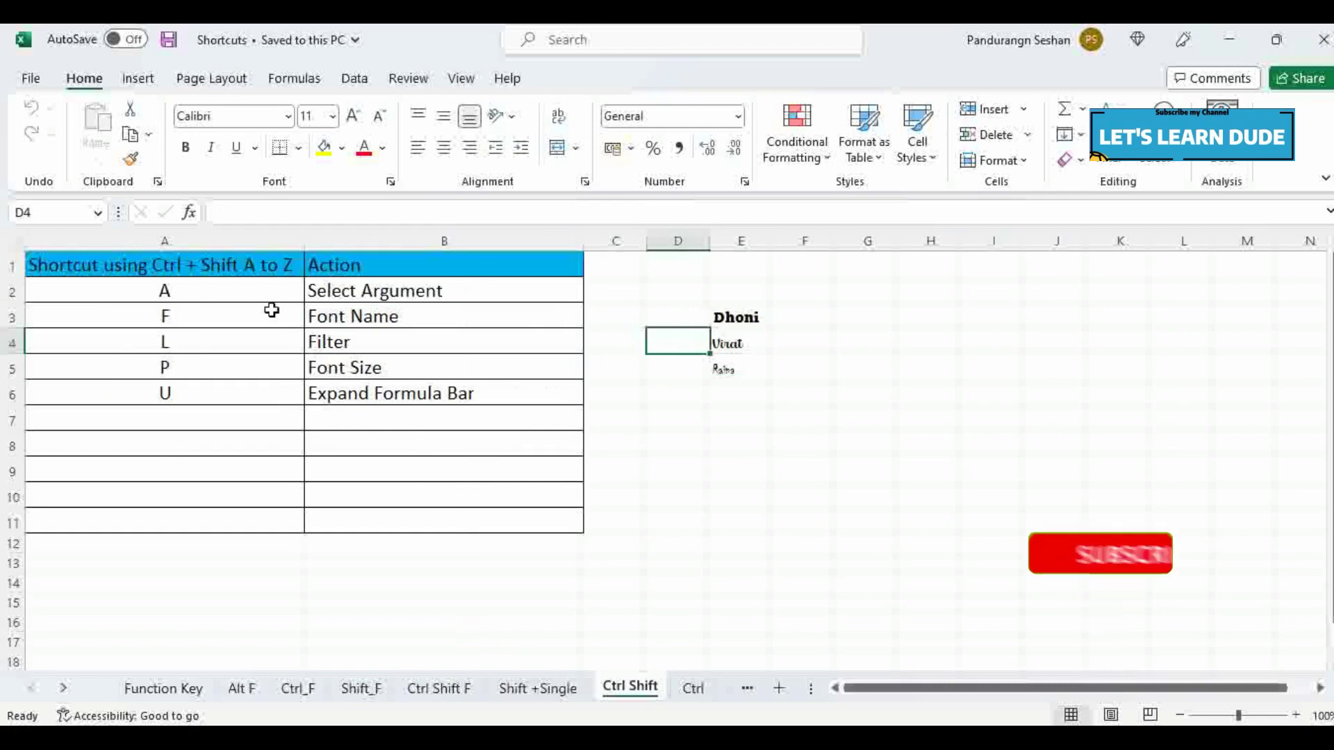
pyautogui.moveTo(226, 281); pyautogui.dragTo(253, 393)
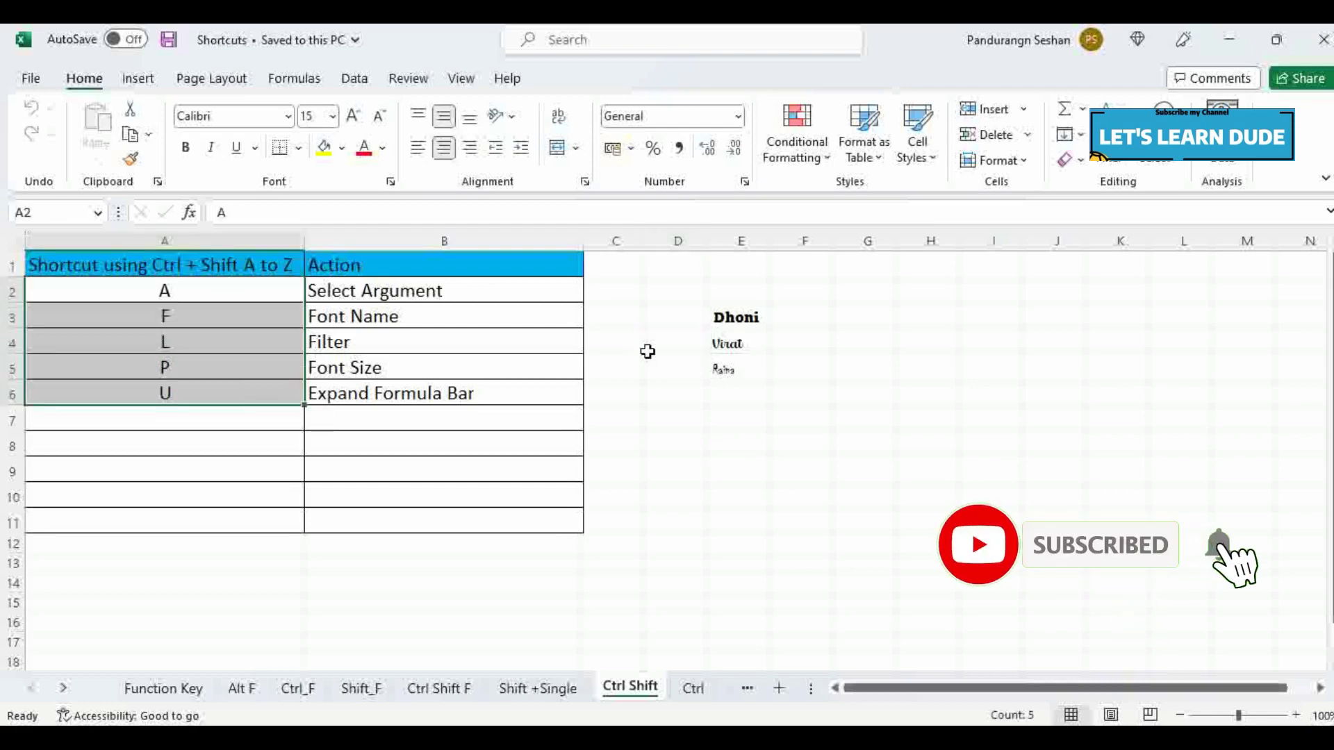
pyautogui.click(650, 316)
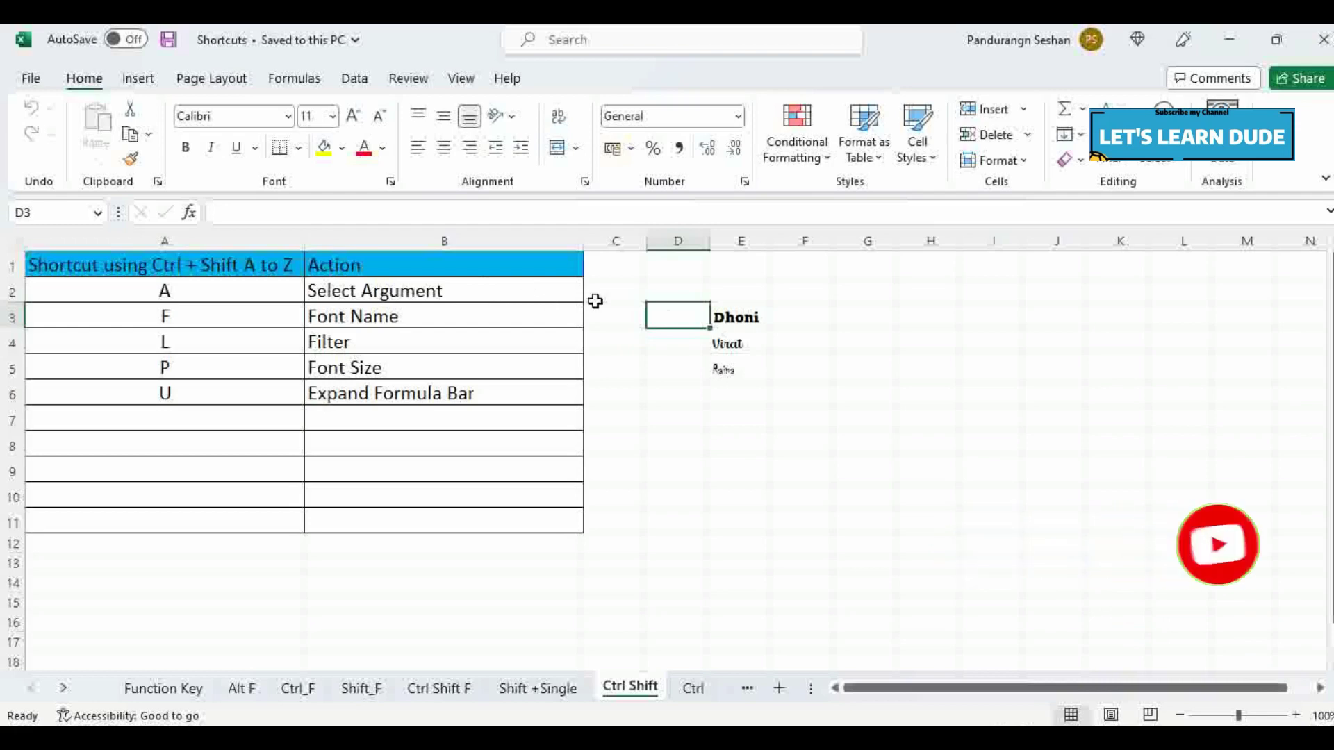
# Step: Start a SUM formula in D1, insert argument placeholders with Ctrl+Shift+A, then cancel it
pyautogui.click(693, 274)
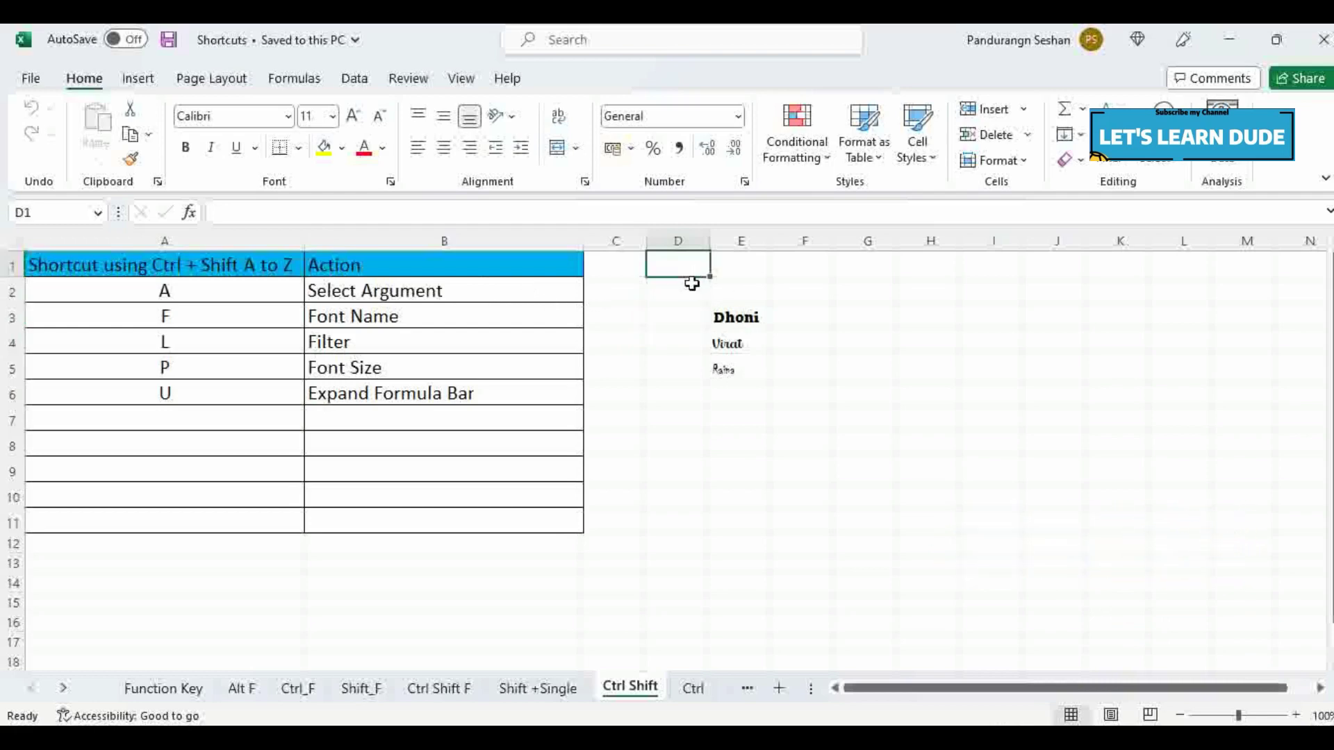
pyautogui.write('=sum')
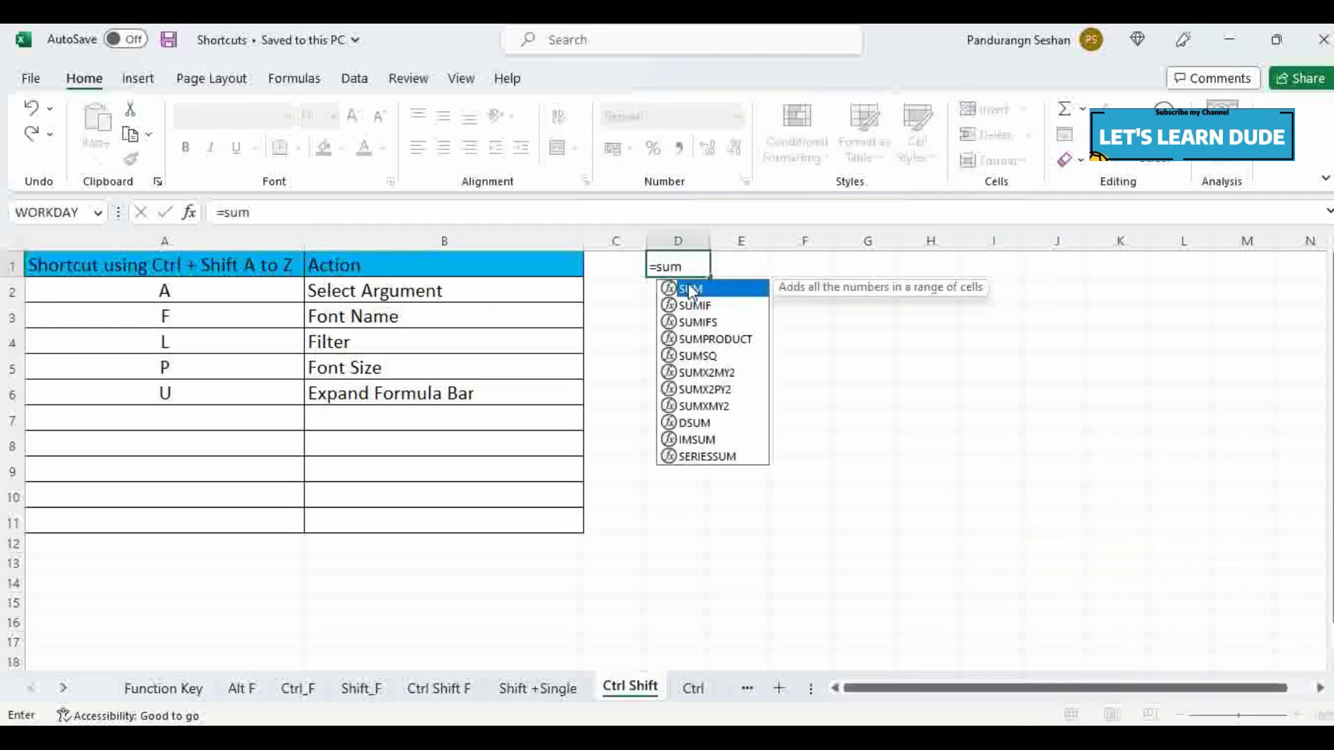
pyautogui.doubleClick(691, 290)
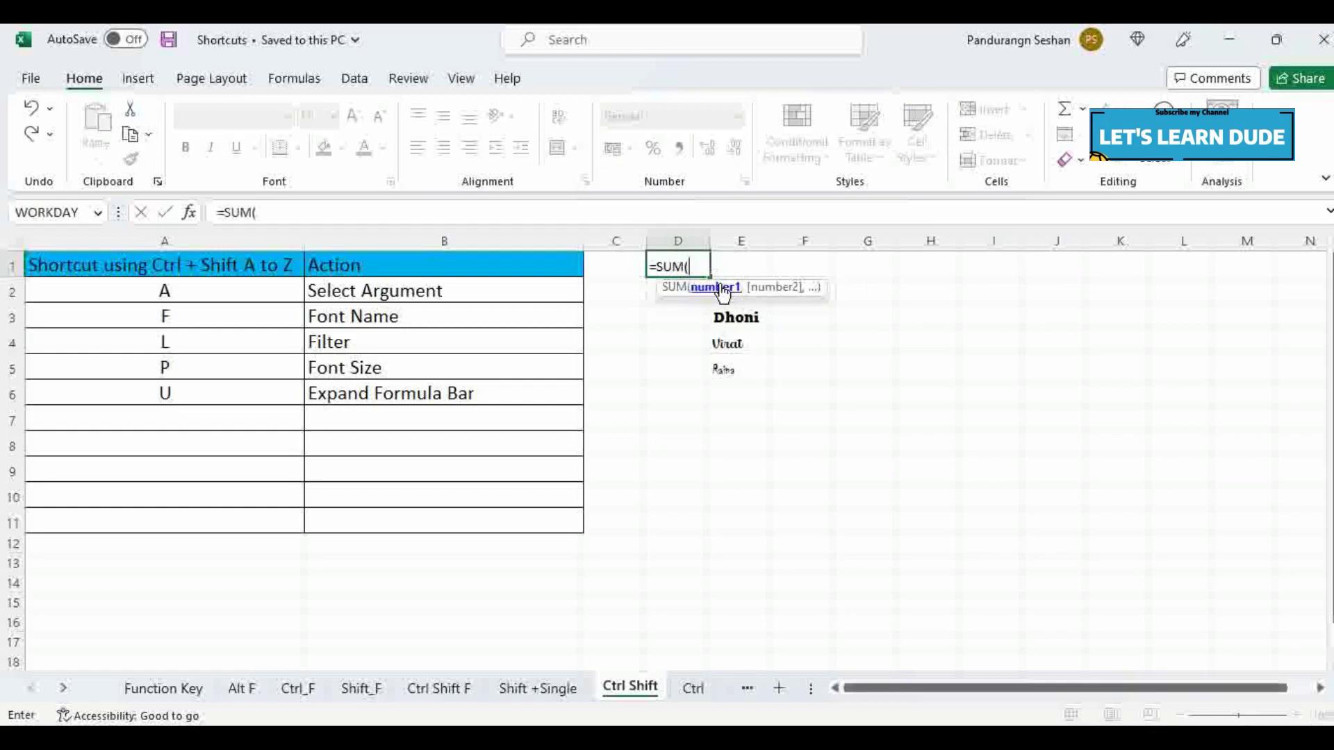
pyautogui.hotkey('ctrl', 'shift', 'a')
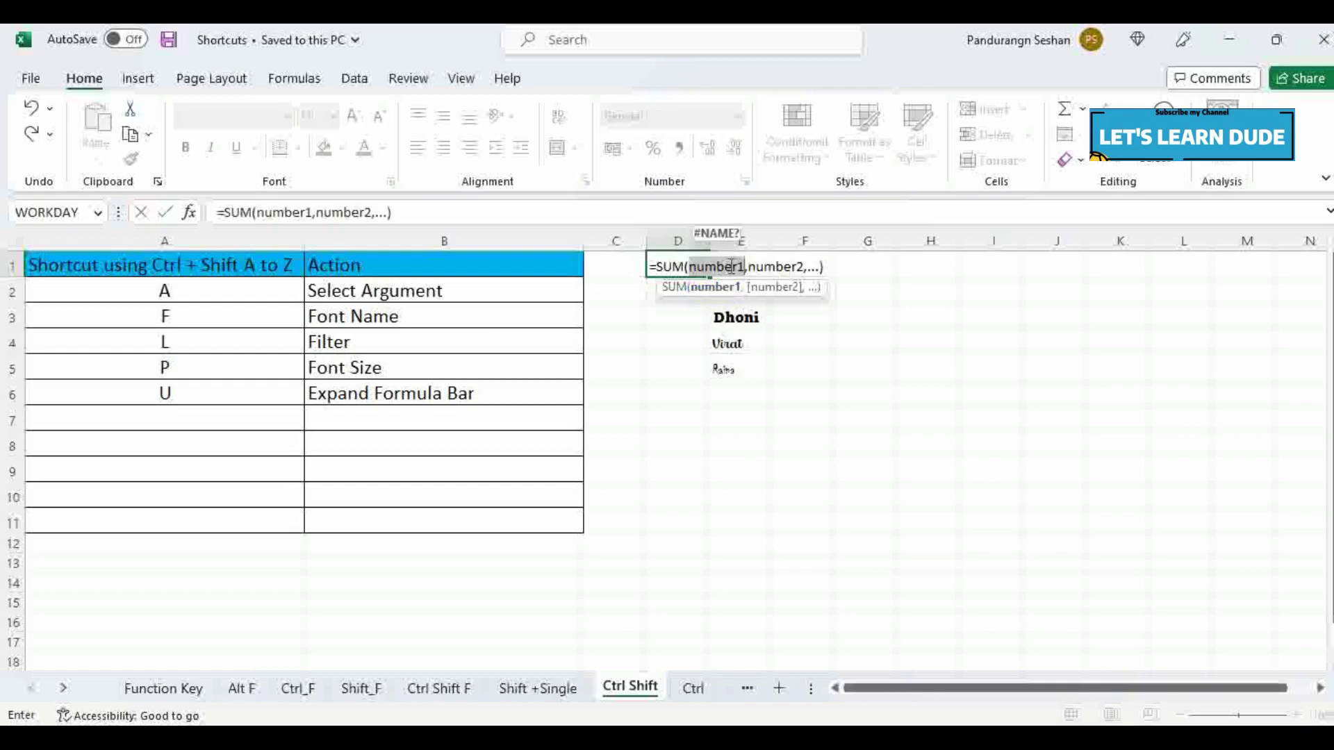
pyautogui.click(657, 331)
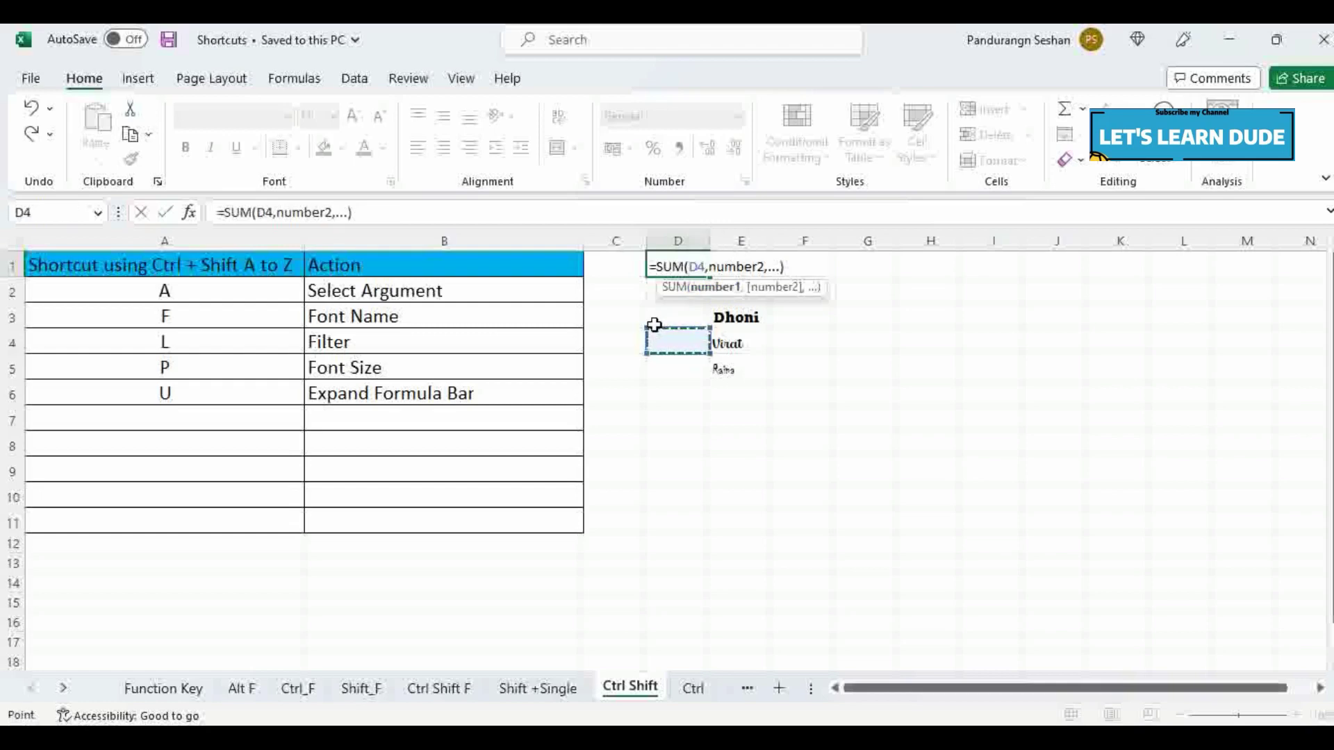
pyautogui.press('Escape')
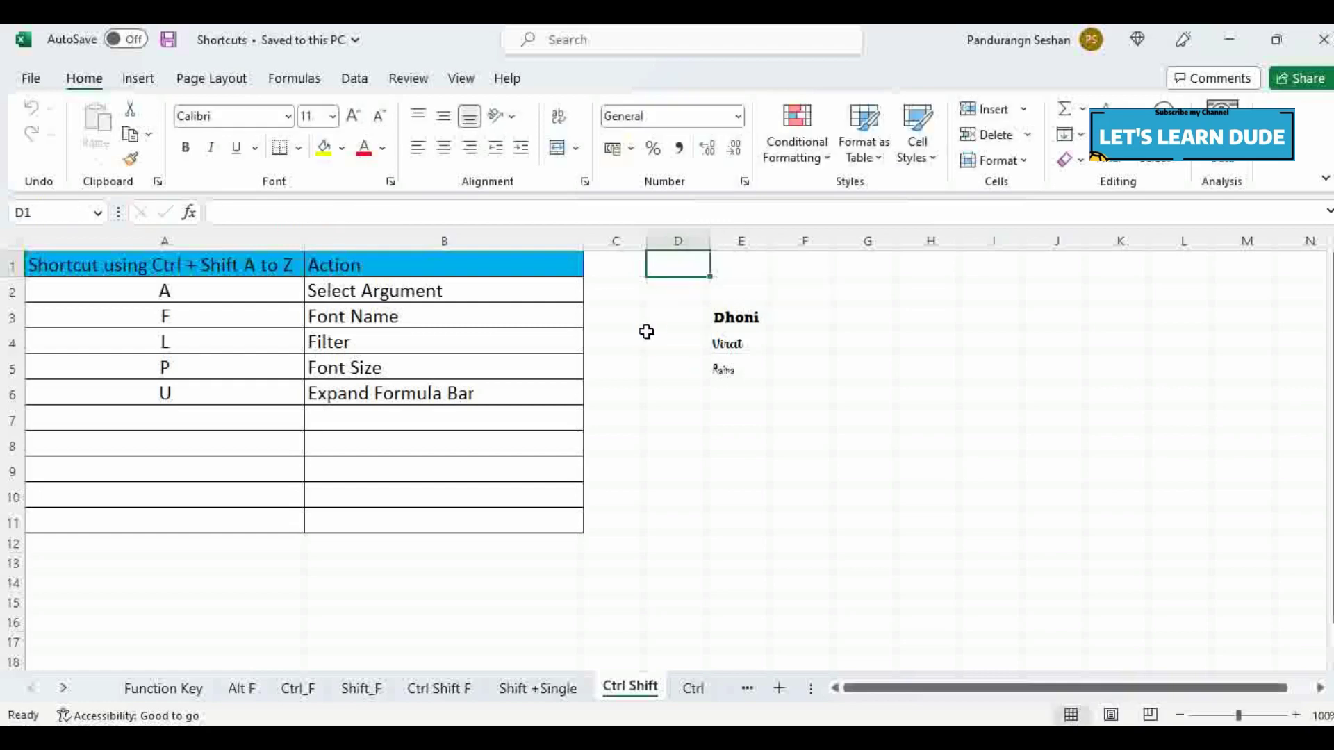
# Step: Enter 10 in D3 and 50 in D4
pyautogui.click(669, 324)
pyautogui.write('10')
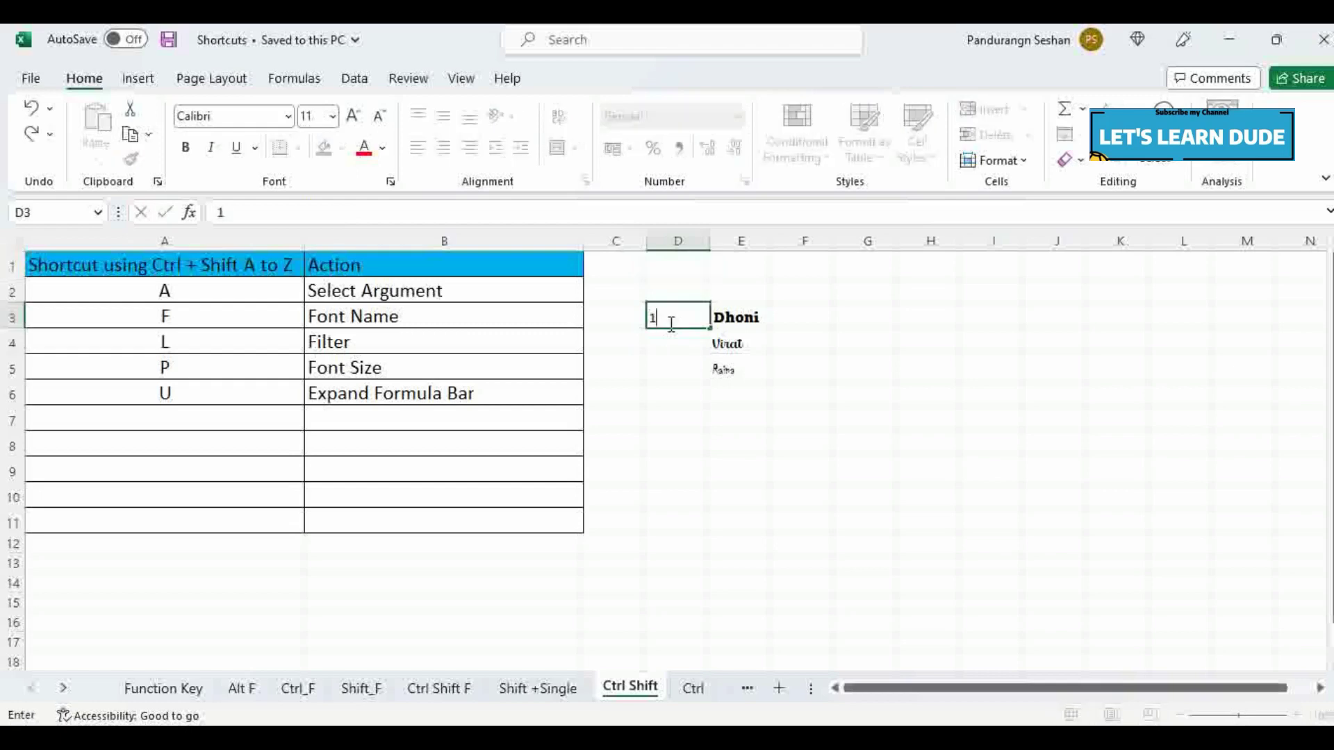
pyautogui.press('Return')
pyautogui.write('50')
pyautogui.press('Return')
# Step: Start a SUM in D5 with Ctrl+Shift+A arguments and D3, cancel it, and select F3
pyautogui.write('=')
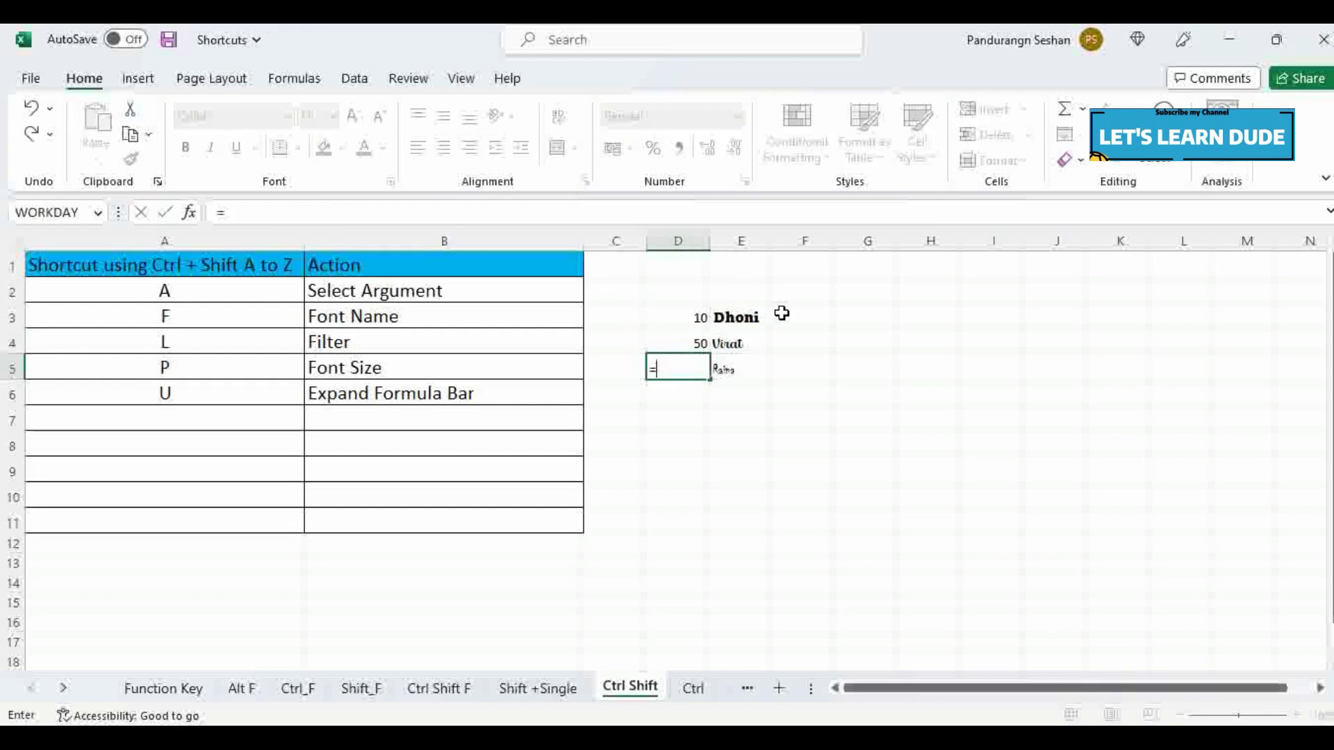
pyautogui.write('sum')
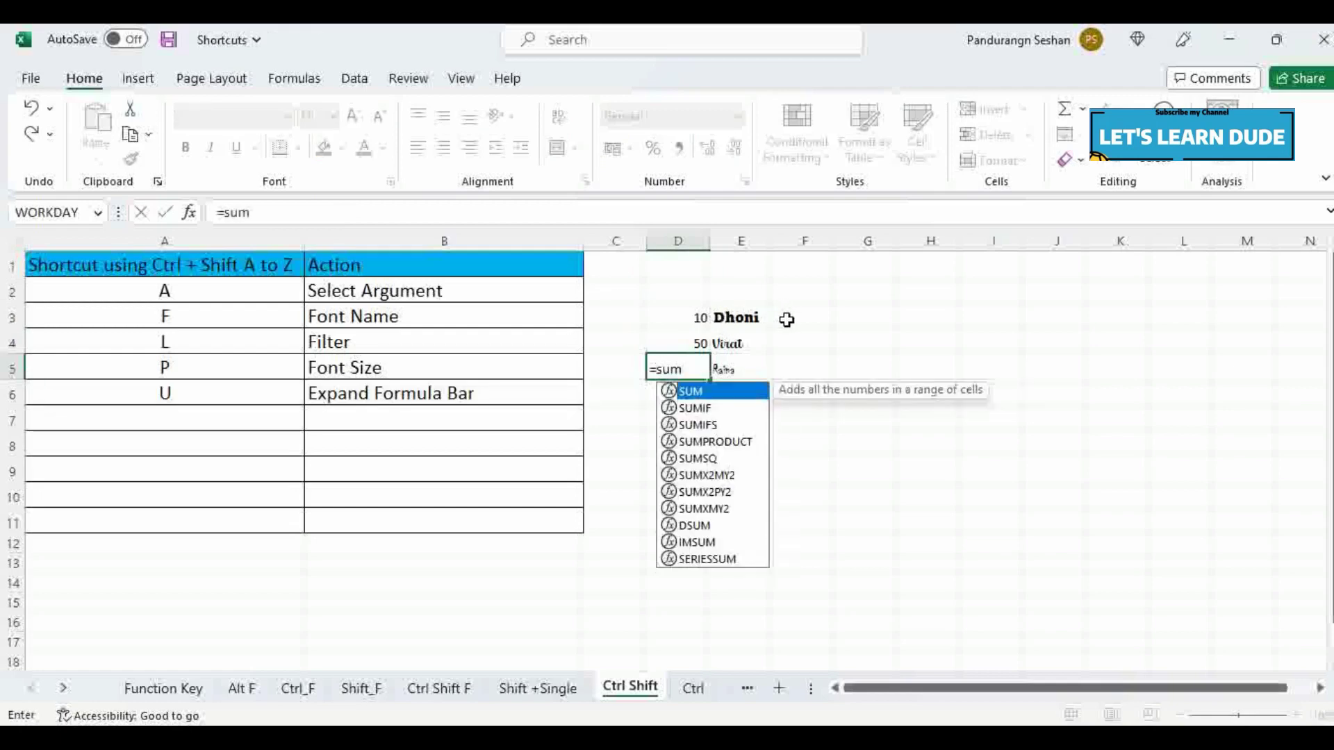
pyautogui.hotkey('ctrl', 'shift', 'a')
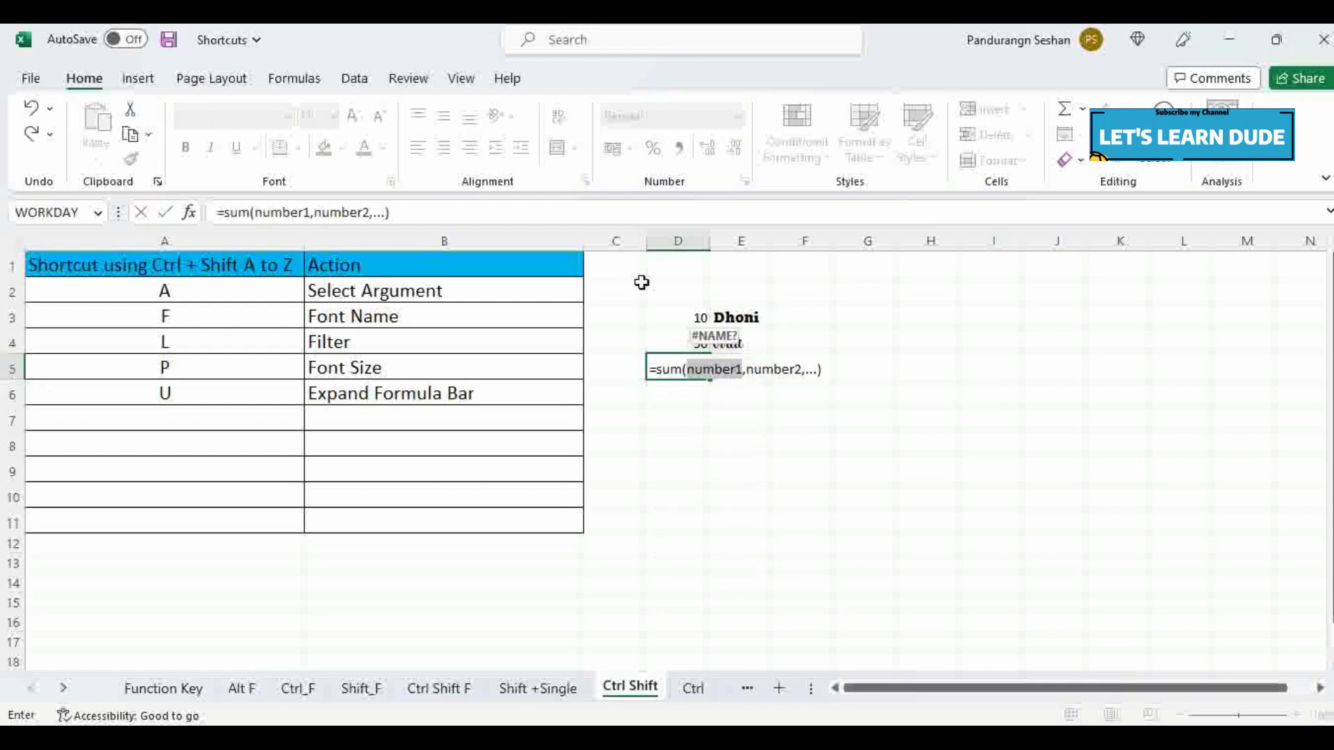
pyautogui.click(698, 323)
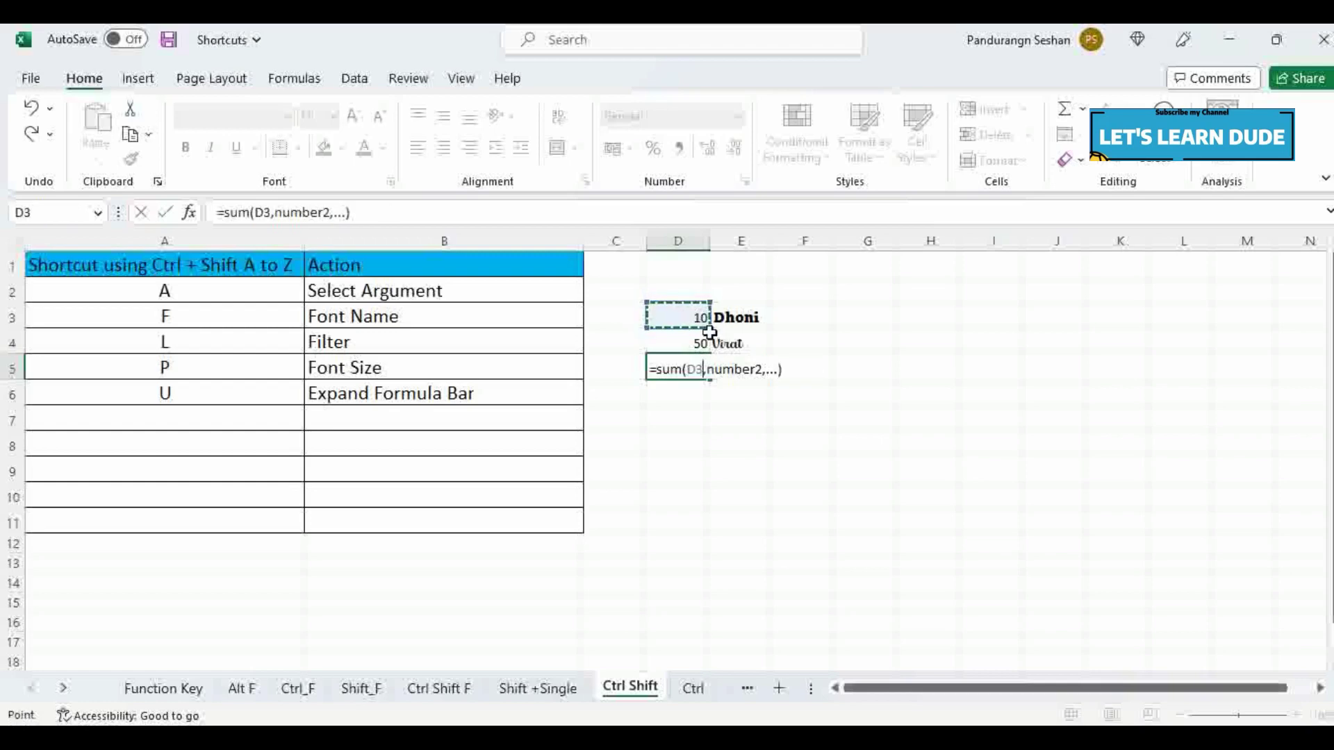
pyautogui.press('Escape')
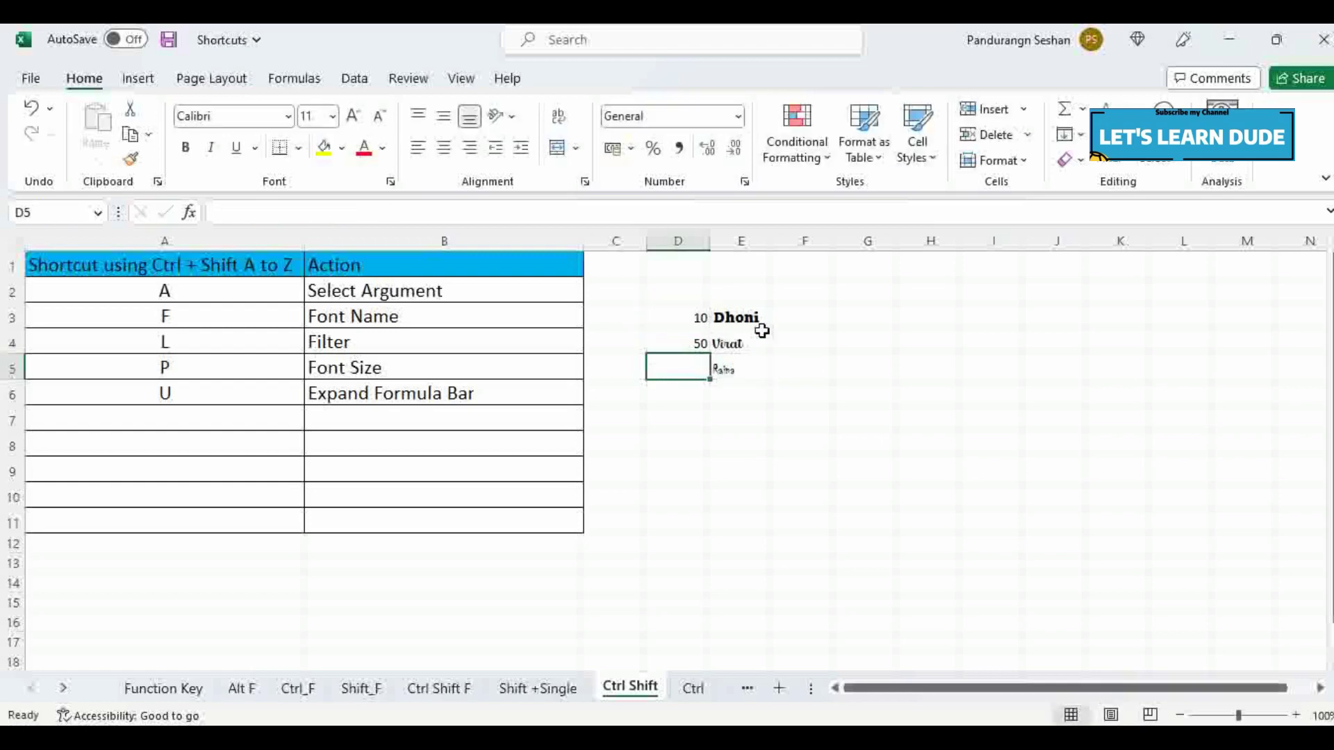
pyautogui.click(803, 325)
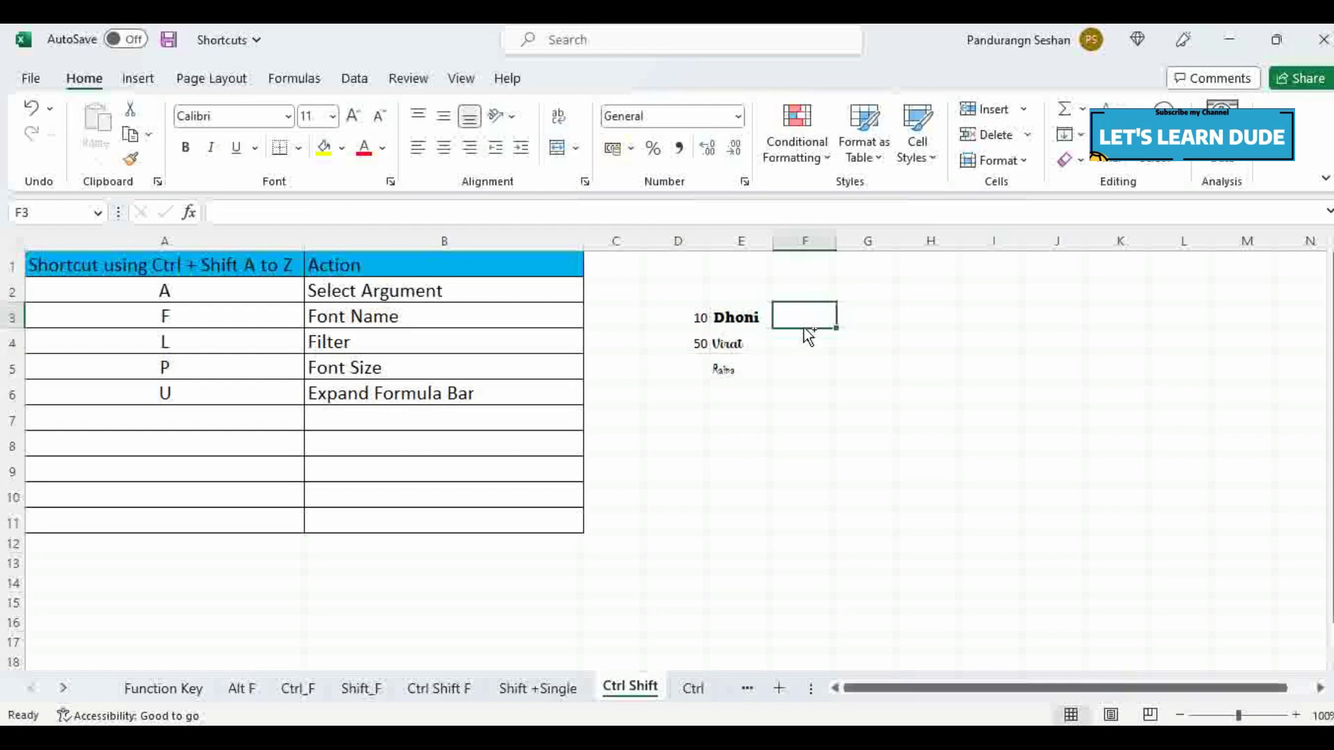
# Step: Open the font formatting settings with Ctrl+Shift+F and close them unchanged
pyautogui.hotkey('ctrl', 'shift', 'f')
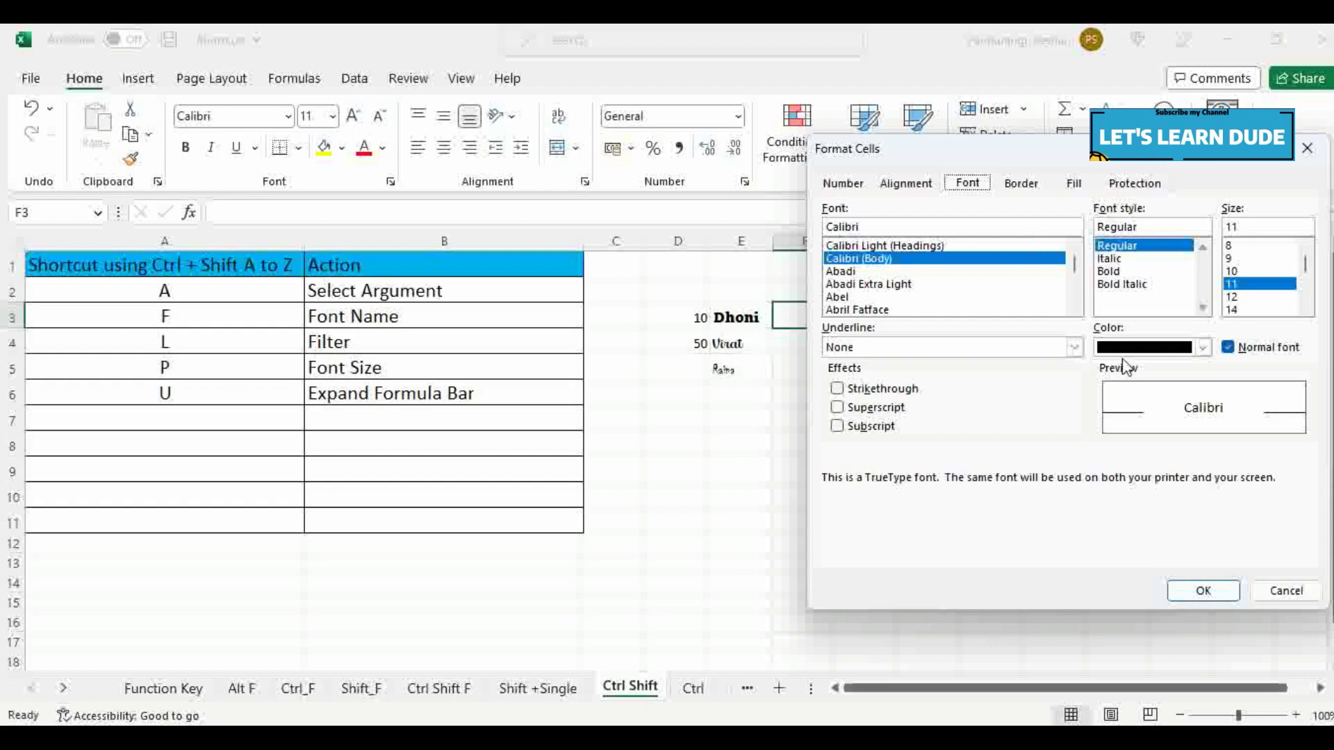
pyautogui.moveTo(1286, 589); pyautogui.dragTo(1146, 541)
pyautogui.press('Escape')
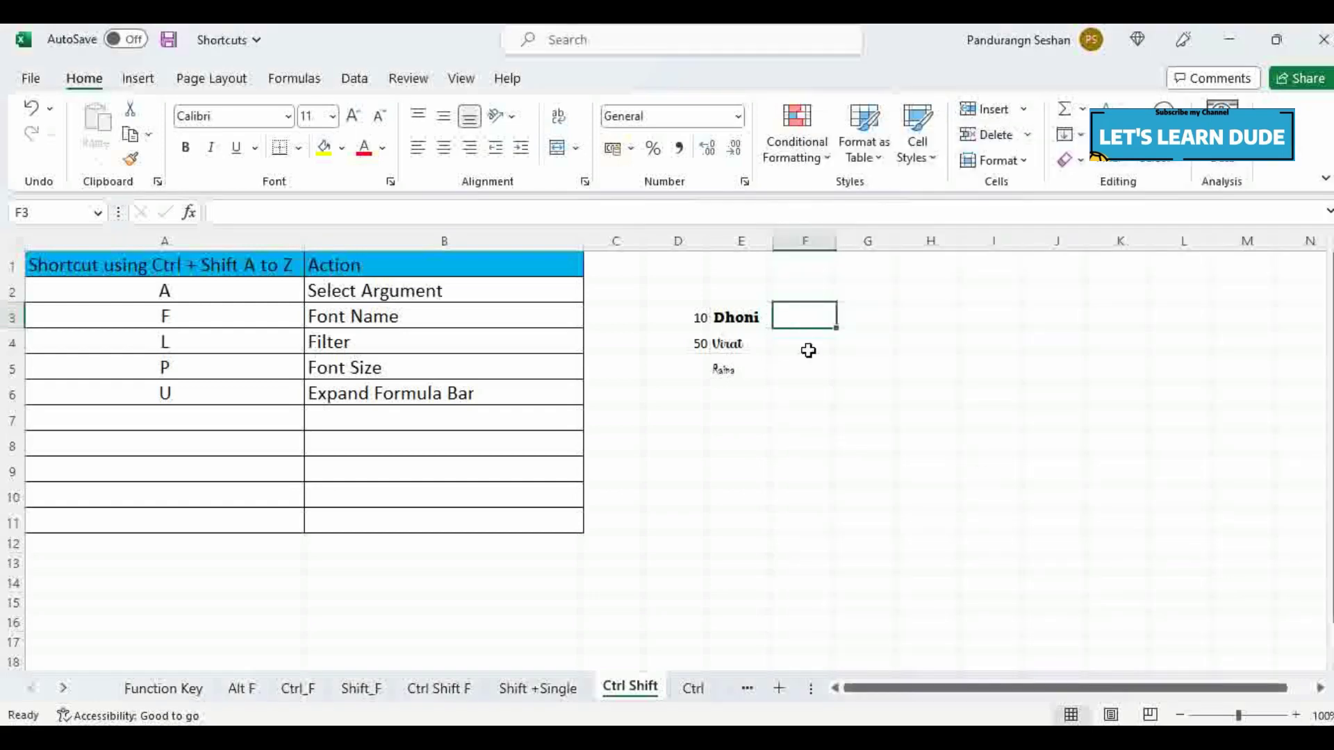
# Step: Toggle filters on and off for the Action header B1, then reopen font settings
pyautogui.click(515, 259)
pyautogui.hotkey('ctrl', 'shift', 'l')
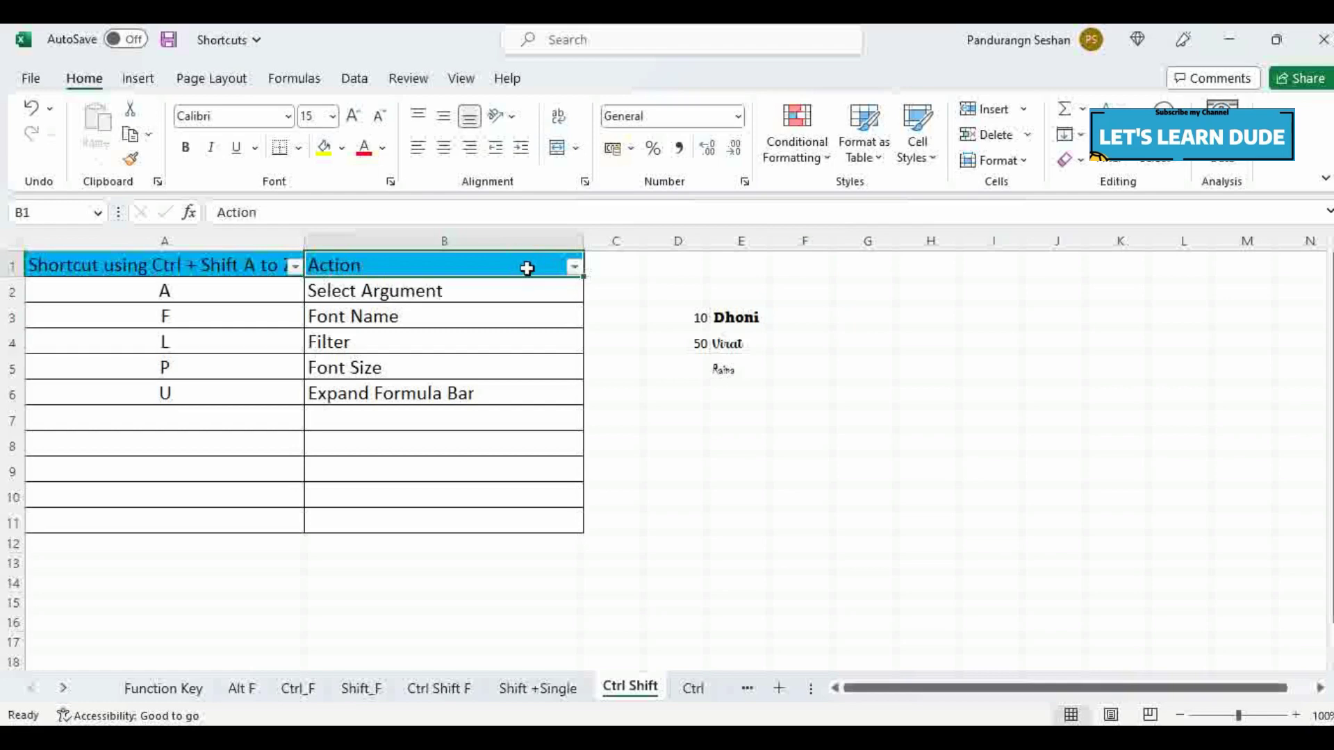
pyautogui.hotkey('ctrl', 'shift', 'l')
pyautogui.hotkey('ctrl', 'shift', 'l')
pyautogui.hotkey('ctrl', 'shift', 'l')
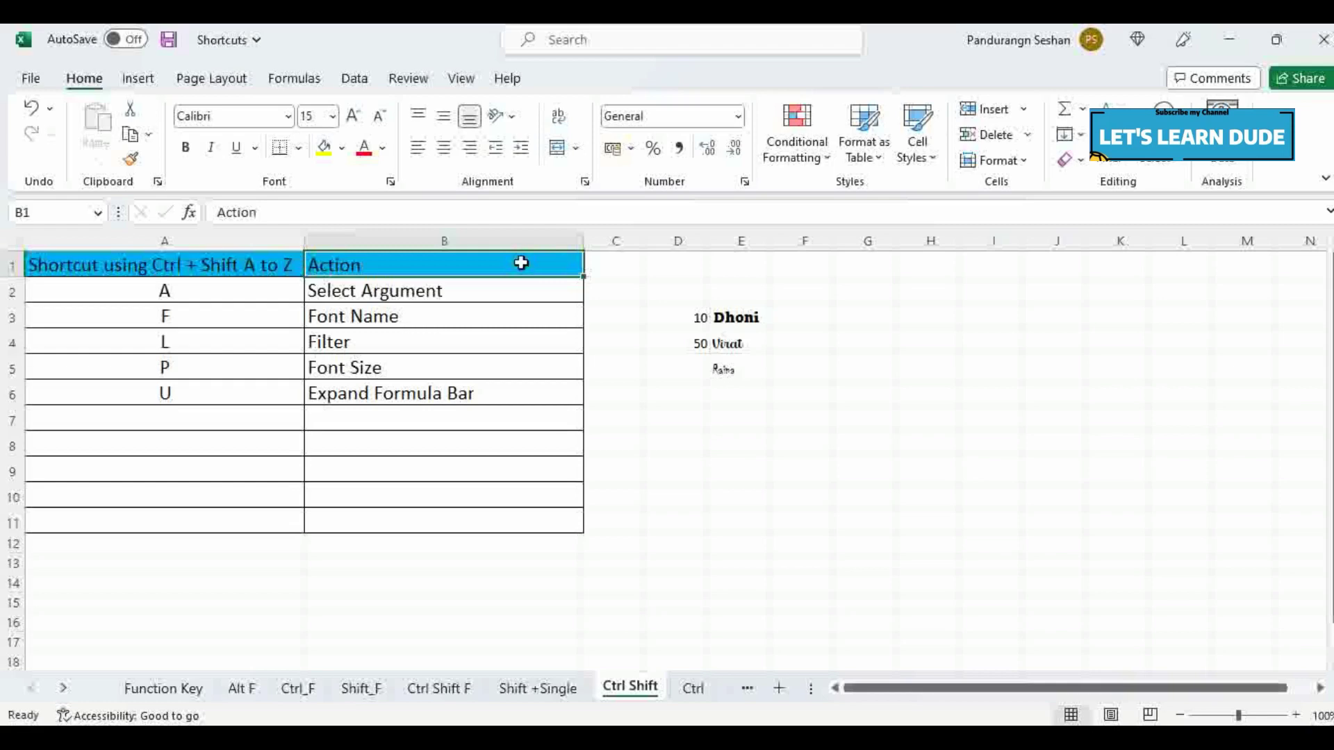
pyautogui.hotkey('ctrl', 'shift', 'f')
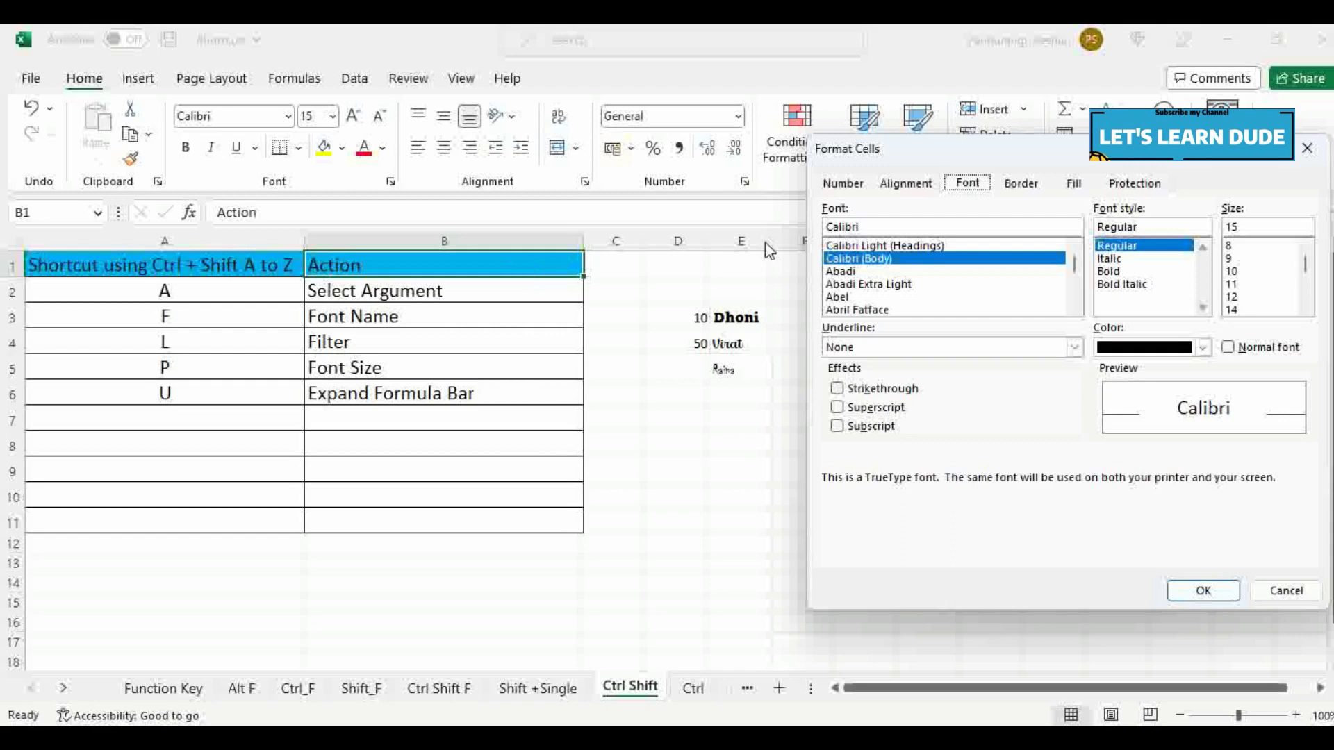
# Step: Choose font size 12, cancel the Format Cells dialog, and select cell B3
pyautogui.click(1290, 298)
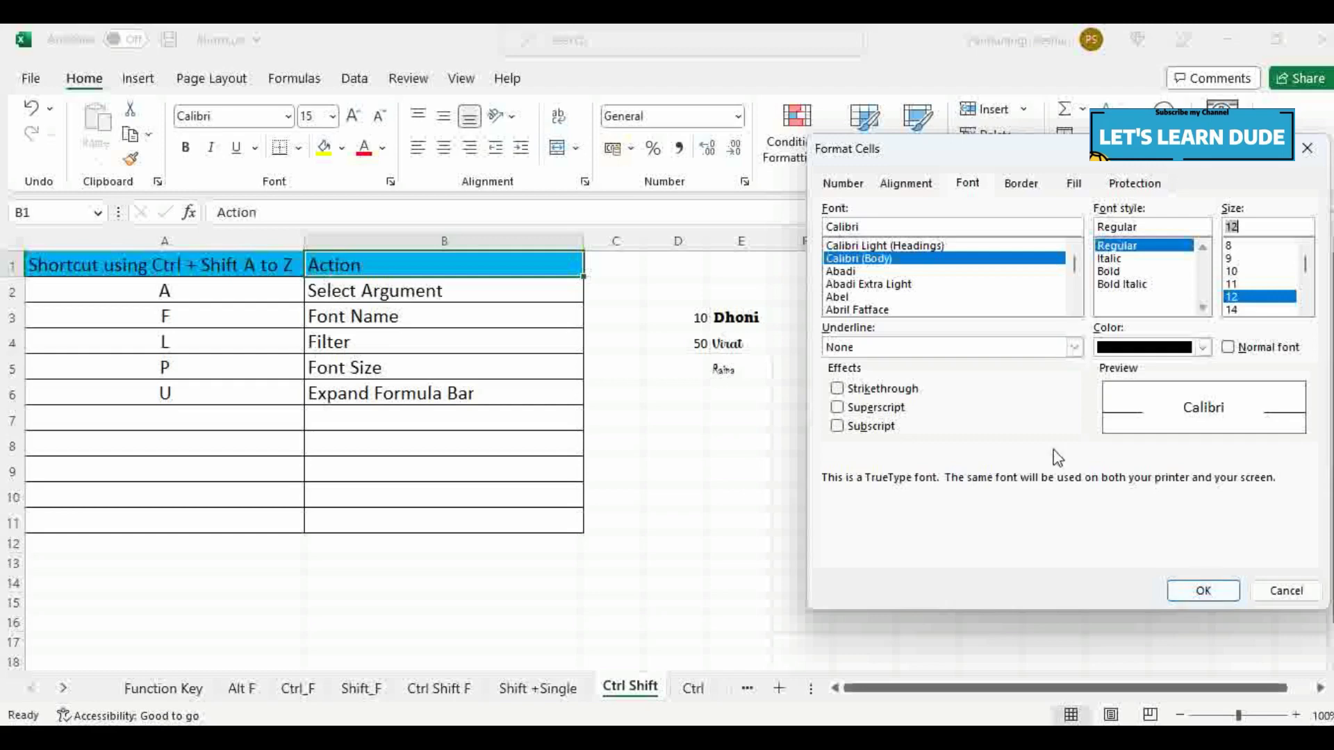
pyautogui.click(1287, 590)
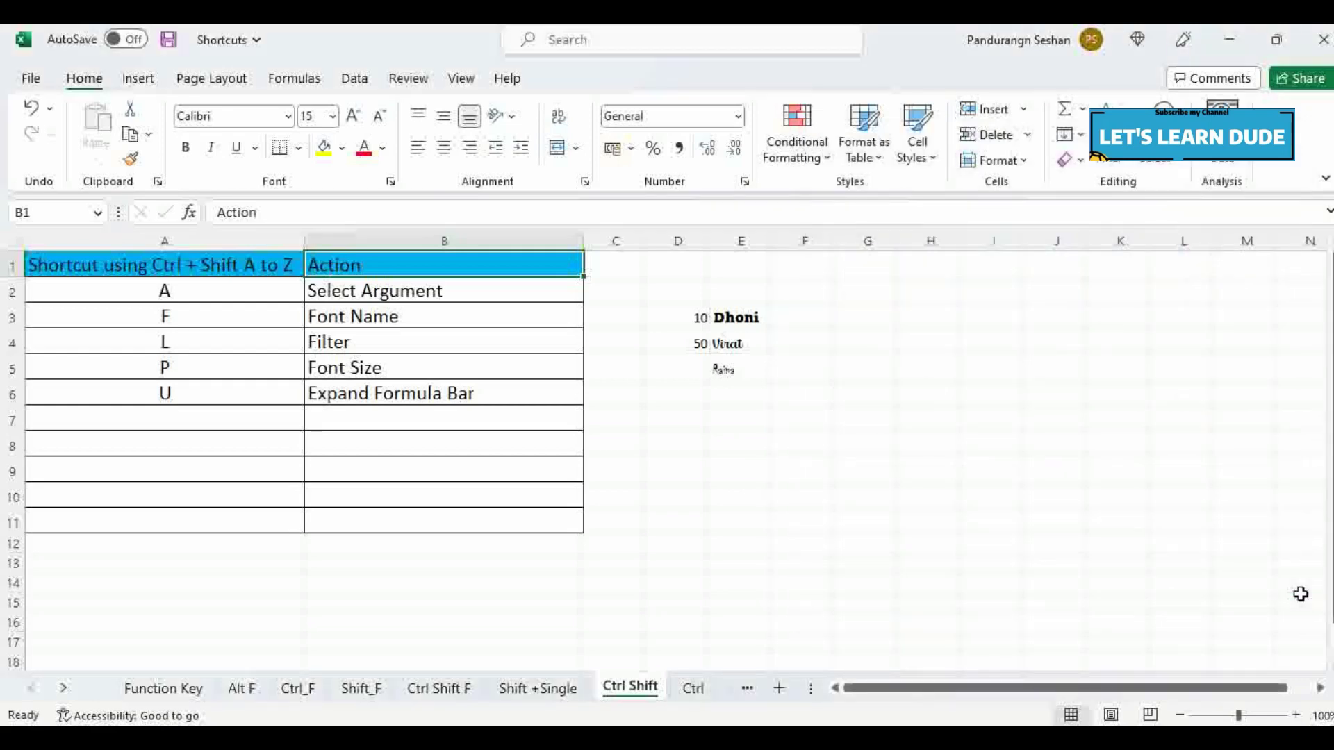
pyautogui.click(493, 318)
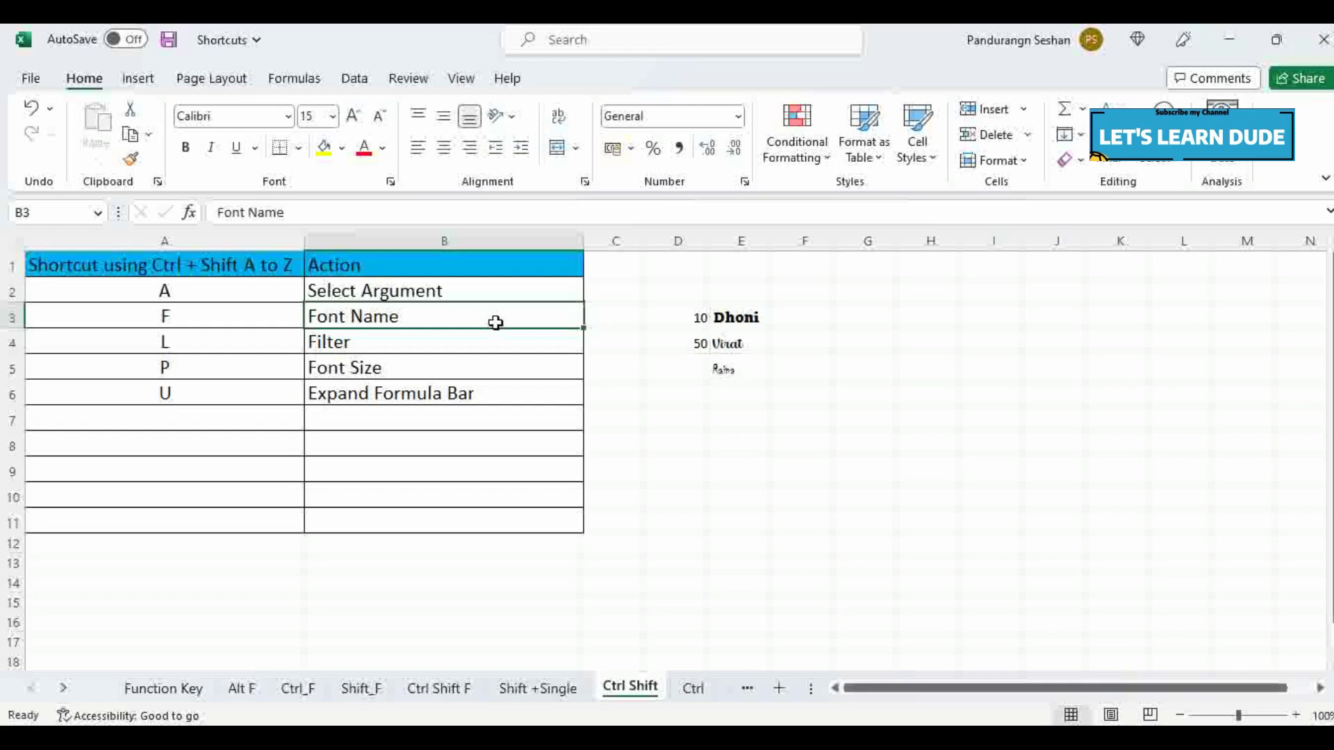
# Step: Expand and collapse the formula bar with Ctrl+Shift+U while editing B3
pyautogui.hotkey('ctrl', 'shift', 'u')
pyautogui.click(346, 207)
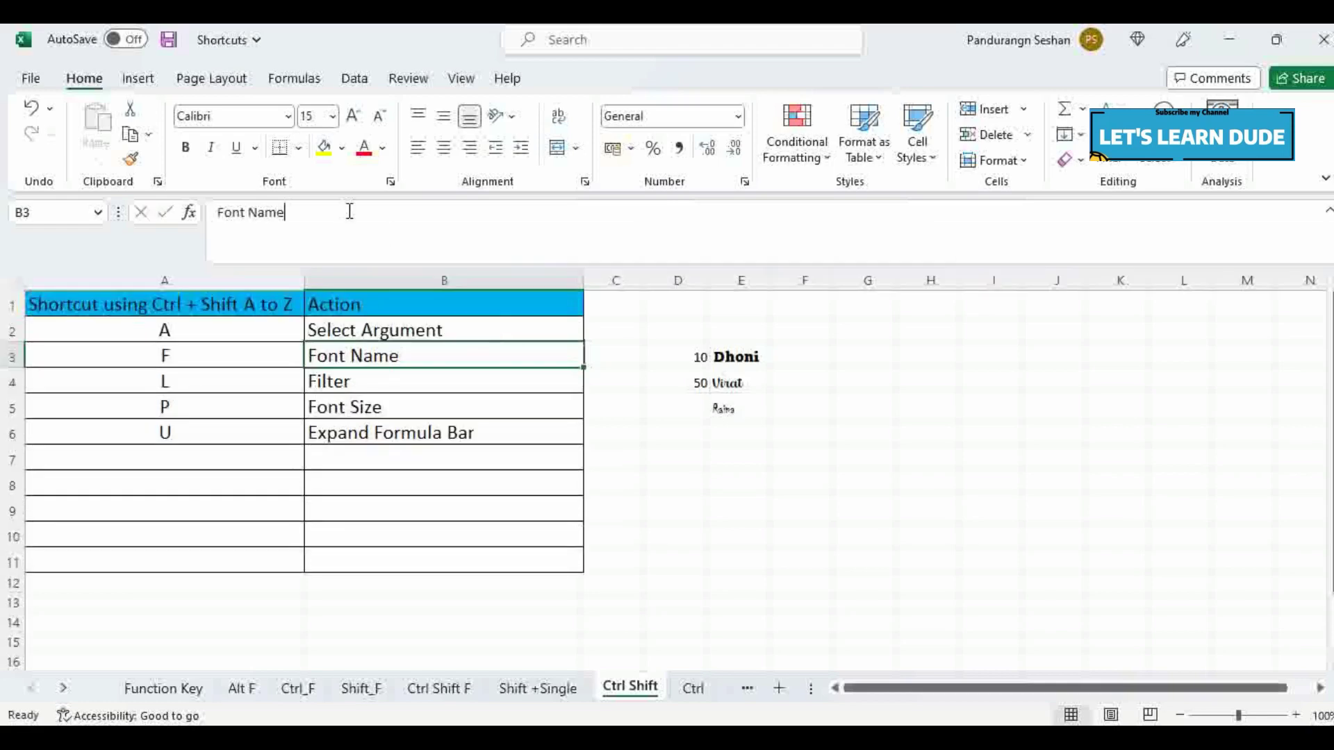
pyautogui.hotkey('ctrl', 'shift', 'u')
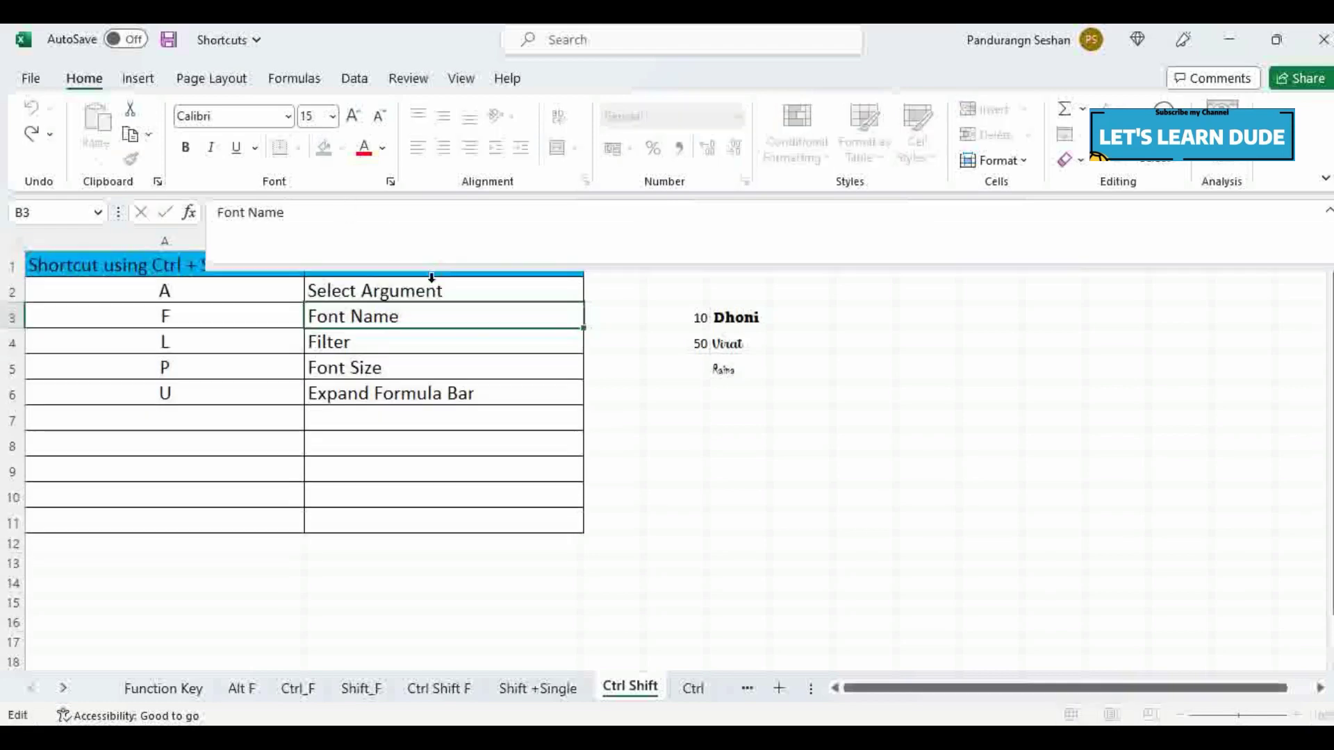
pyautogui.click(648, 342)
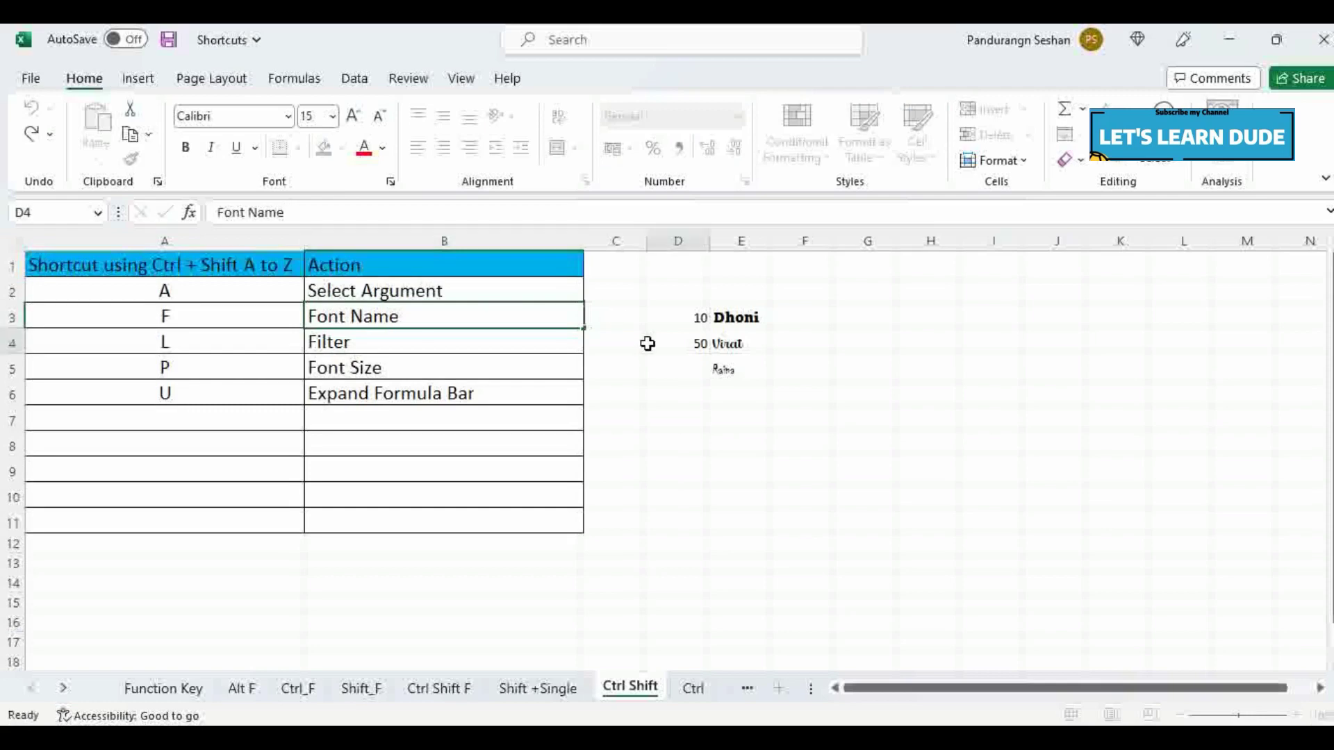
# Step: Expand and collapse the formula bar on B2, then switch to the Ctrl sheet
pyautogui.click(482, 295)
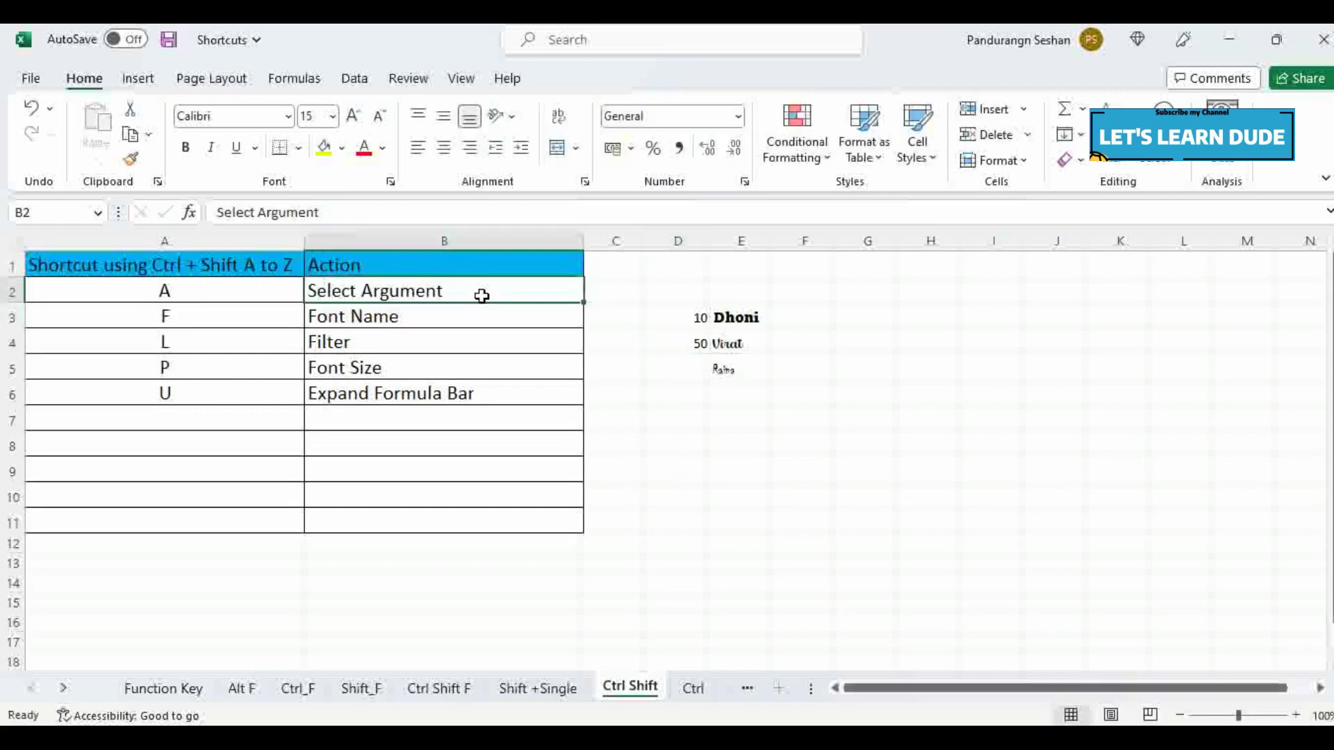
pyautogui.hotkey('ctrl', 'shift', 'u')
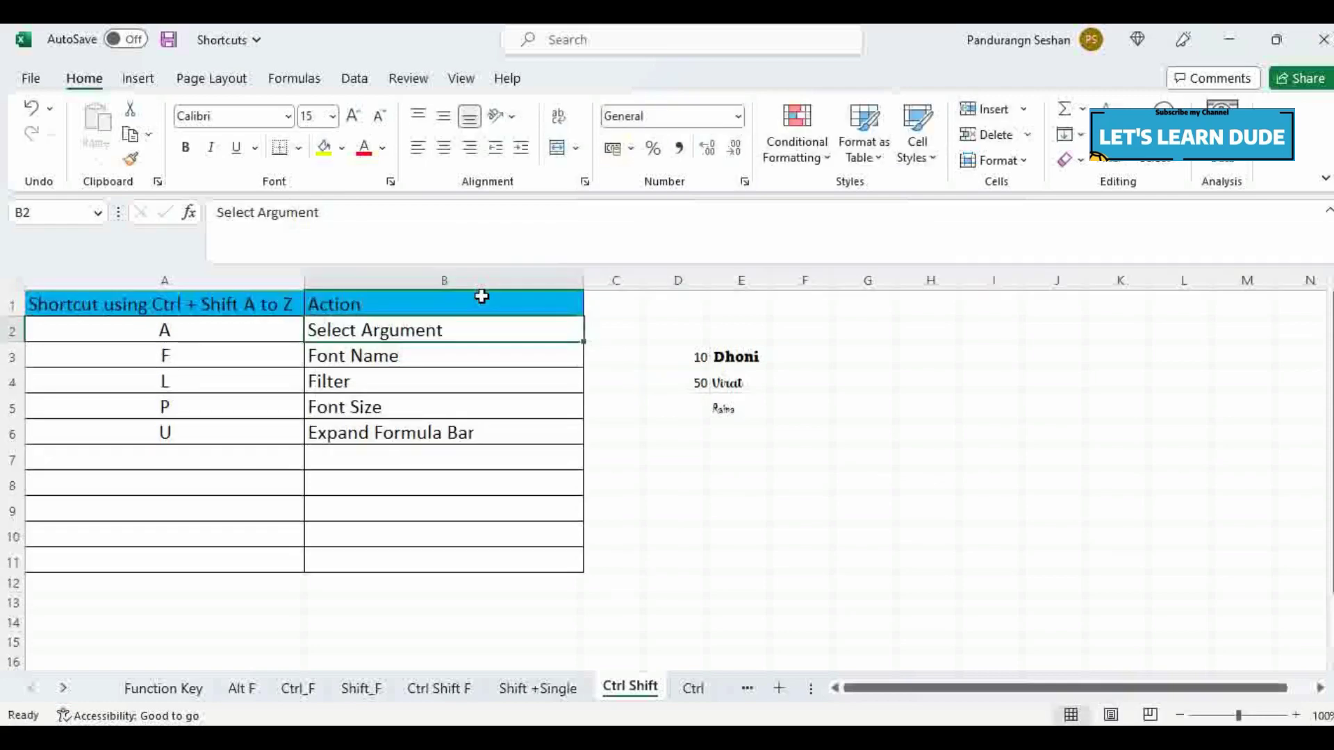
pyautogui.hotkey('ctrl', 'shift', 'u')
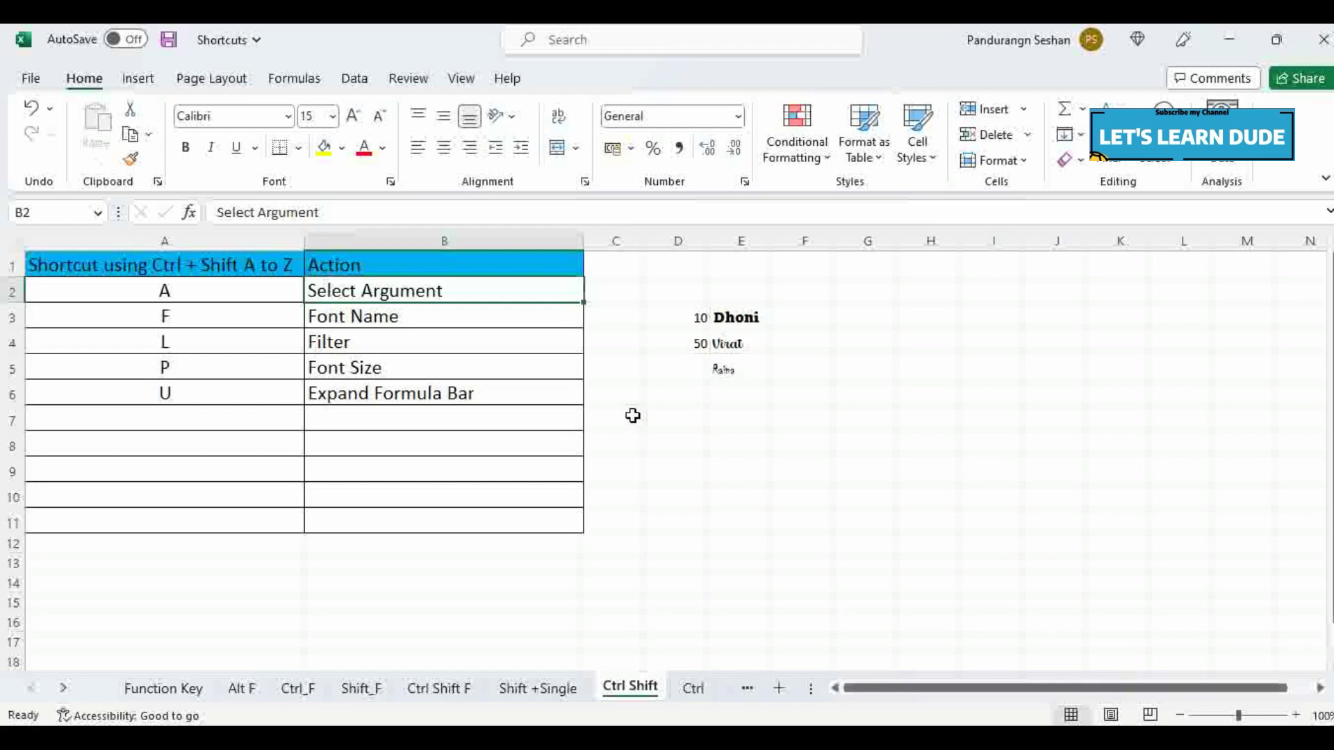
pyautogui.hotkey('ctrl', 'pagedown')
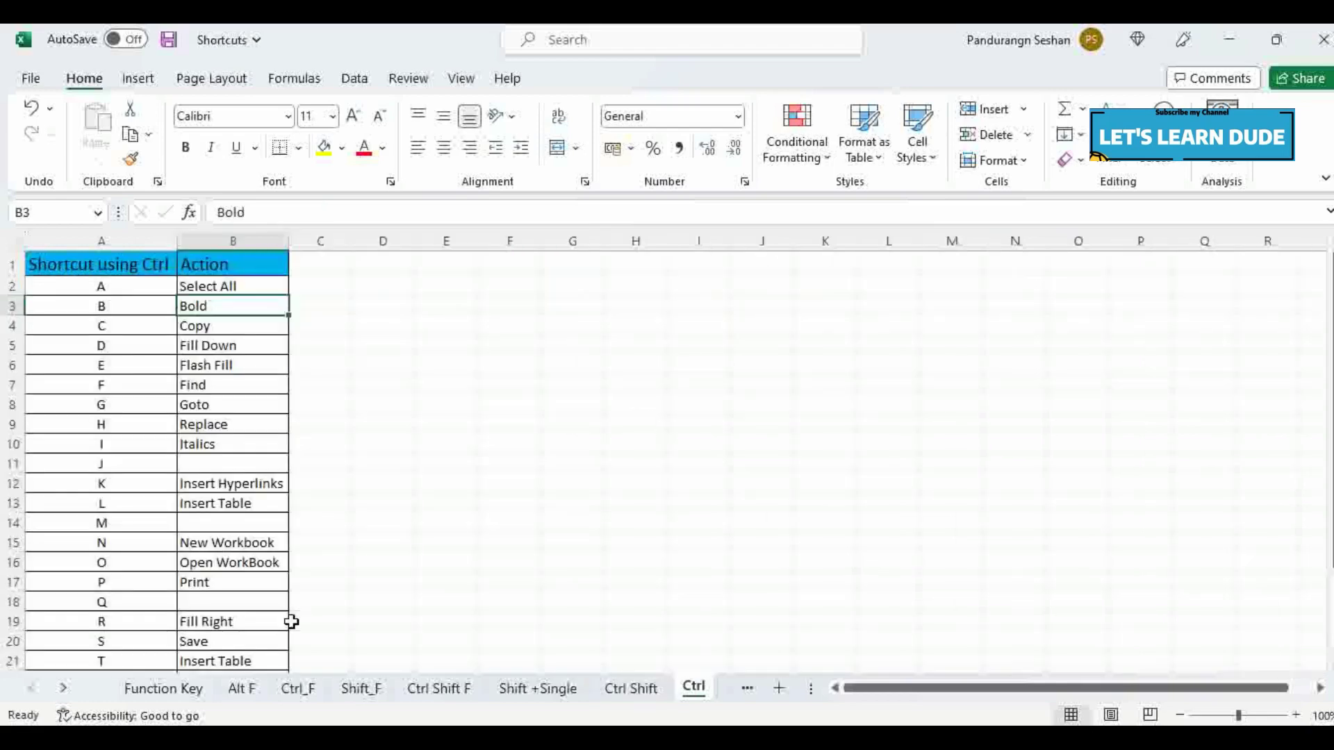
# Step: Move the Alt sheet tab ahead of Ctrl and select cell B3
pyautogui.click(63, 688)
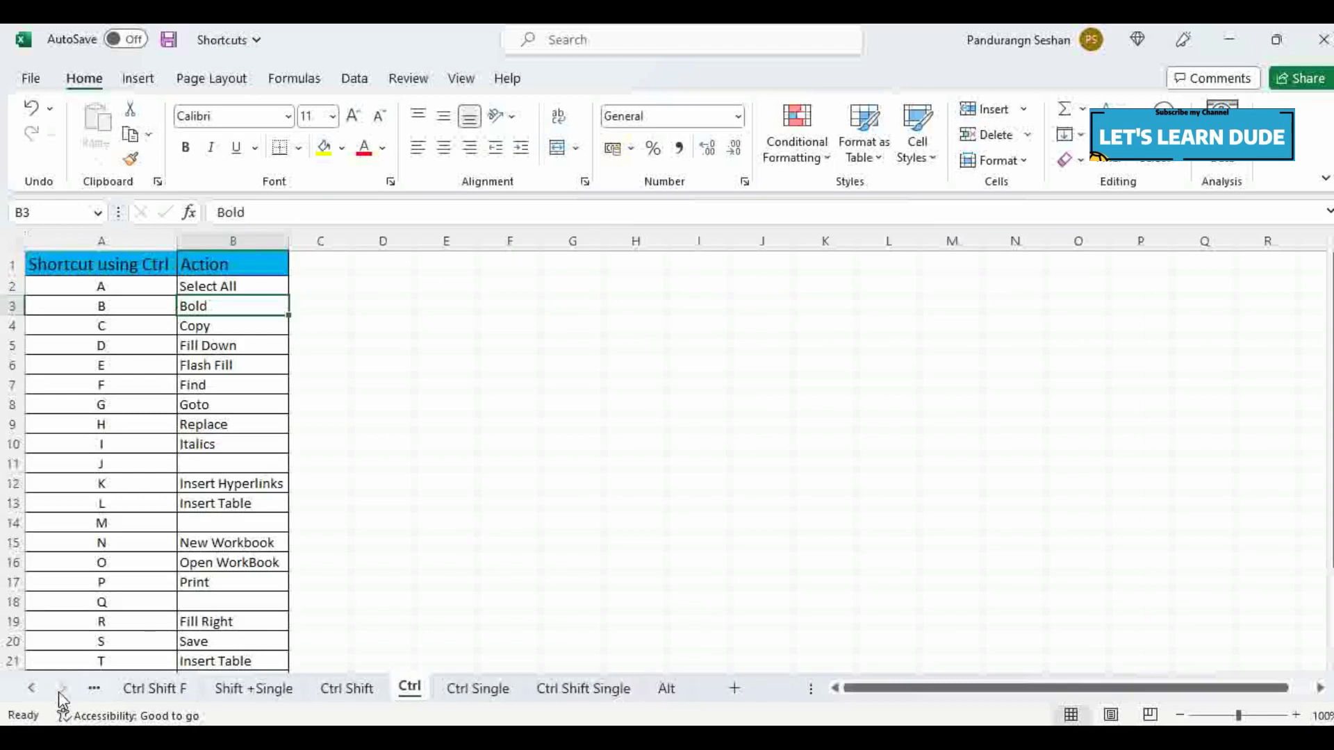
pyautogui.moveTo(664, 688); pyautogui.dragTo(397, 696)
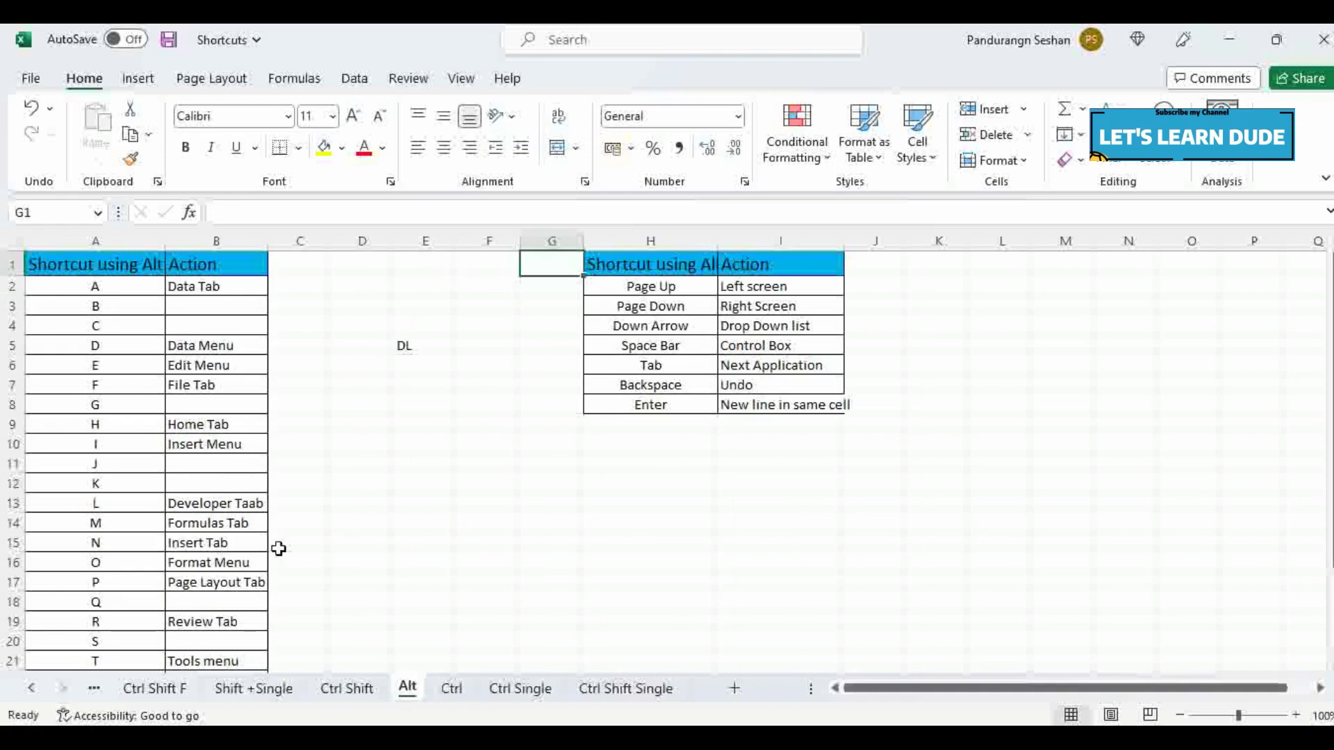
pyautogui.click(116, 371)
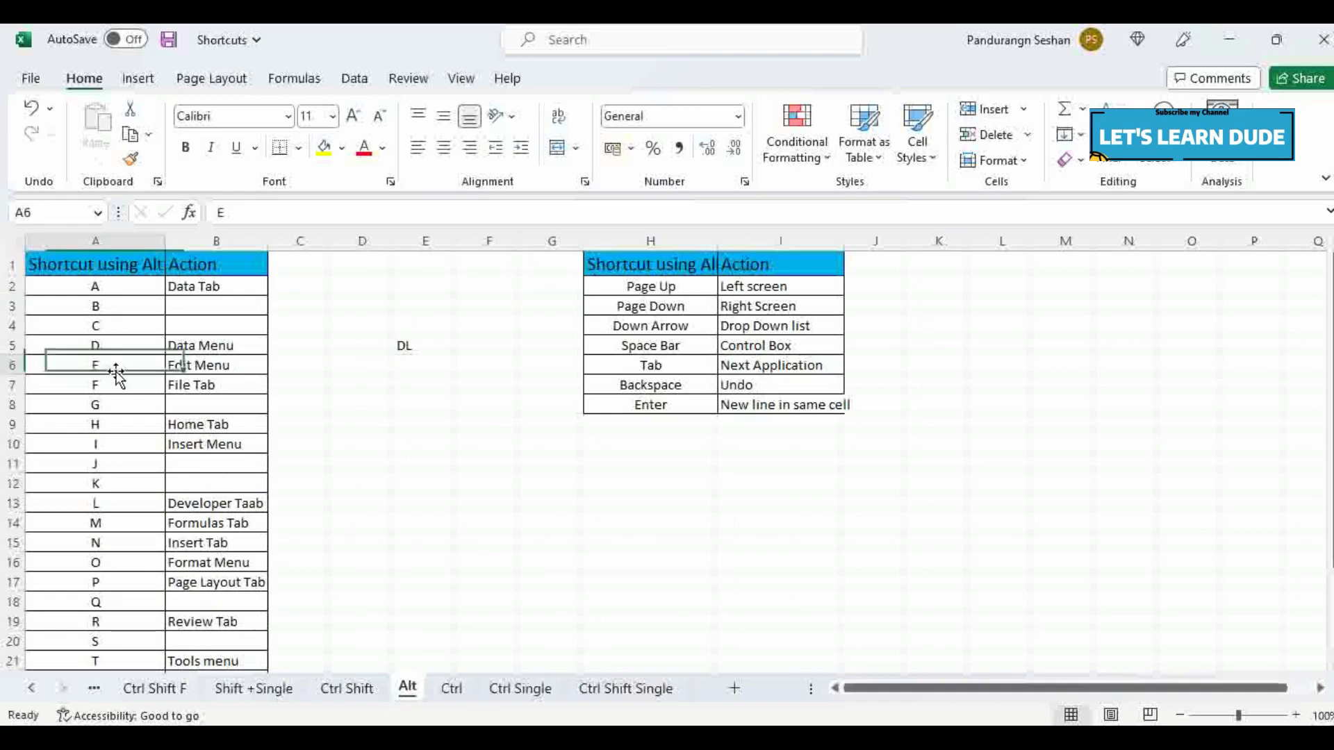
pyautogui.click(220, 303)
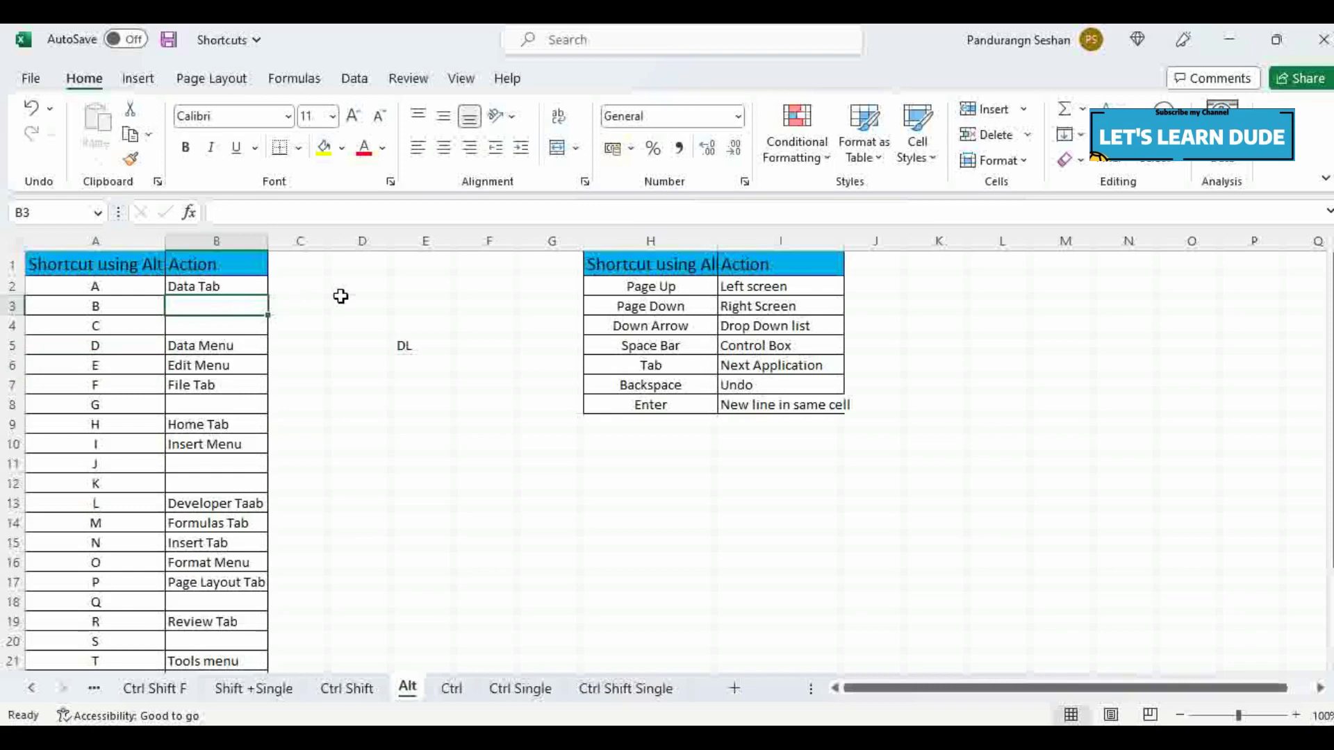
# Step: Show and hide the Alt KeyTips, then press Alt+A for the Data tab
pyautogui.press('alt')
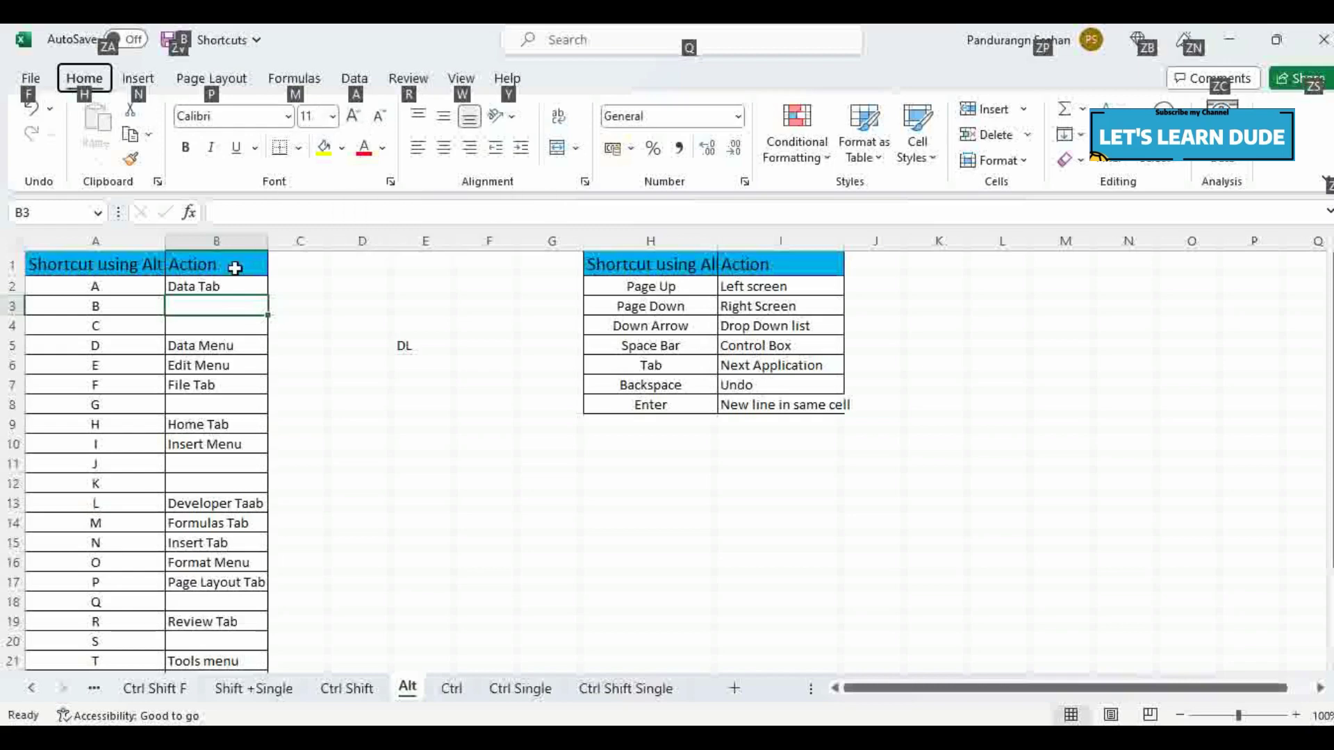
pyautogui.press('Escape')
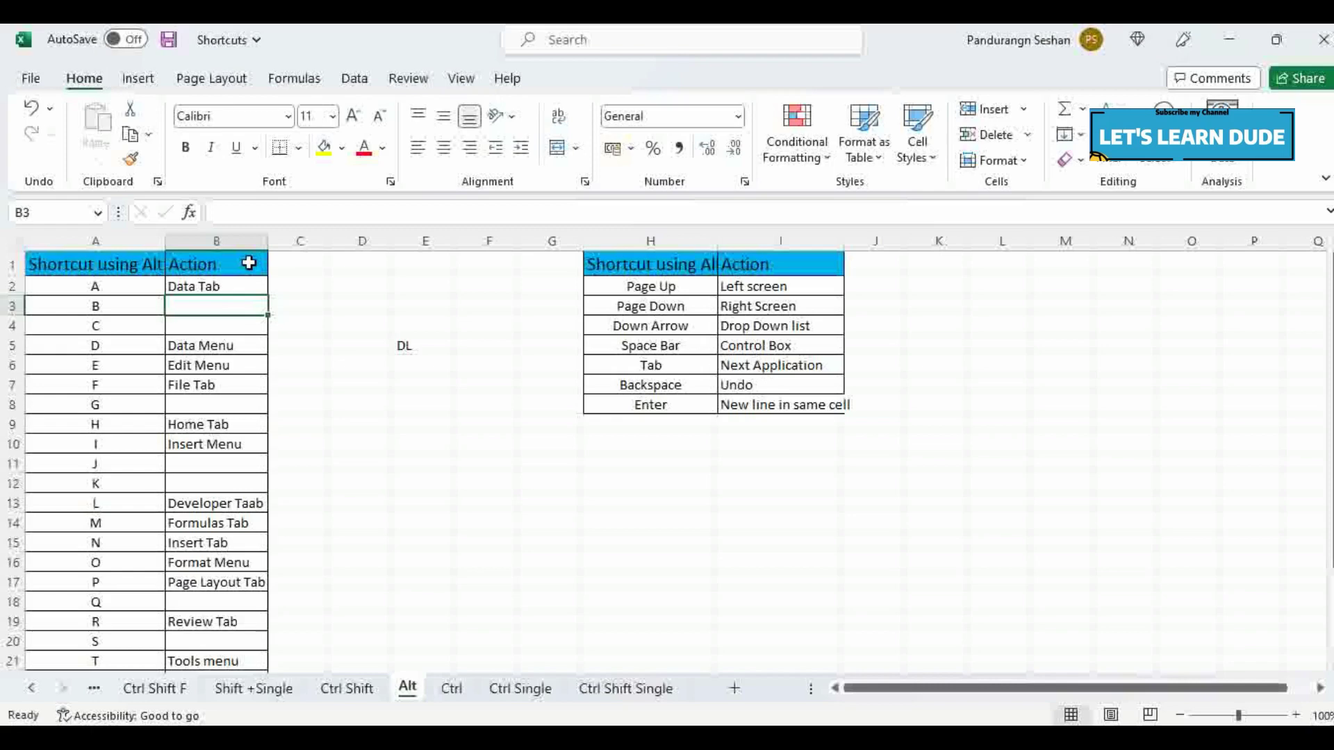
pyautogui.hotkey('alt', 'a')
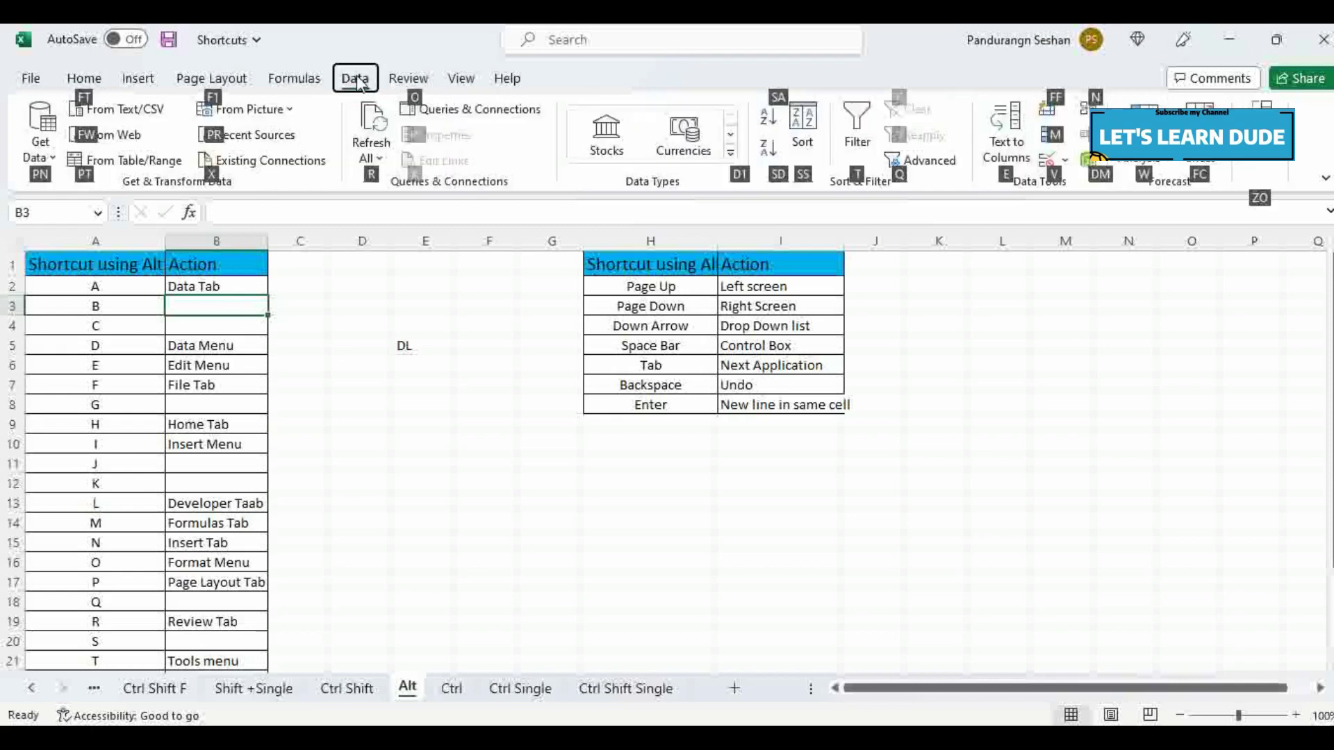
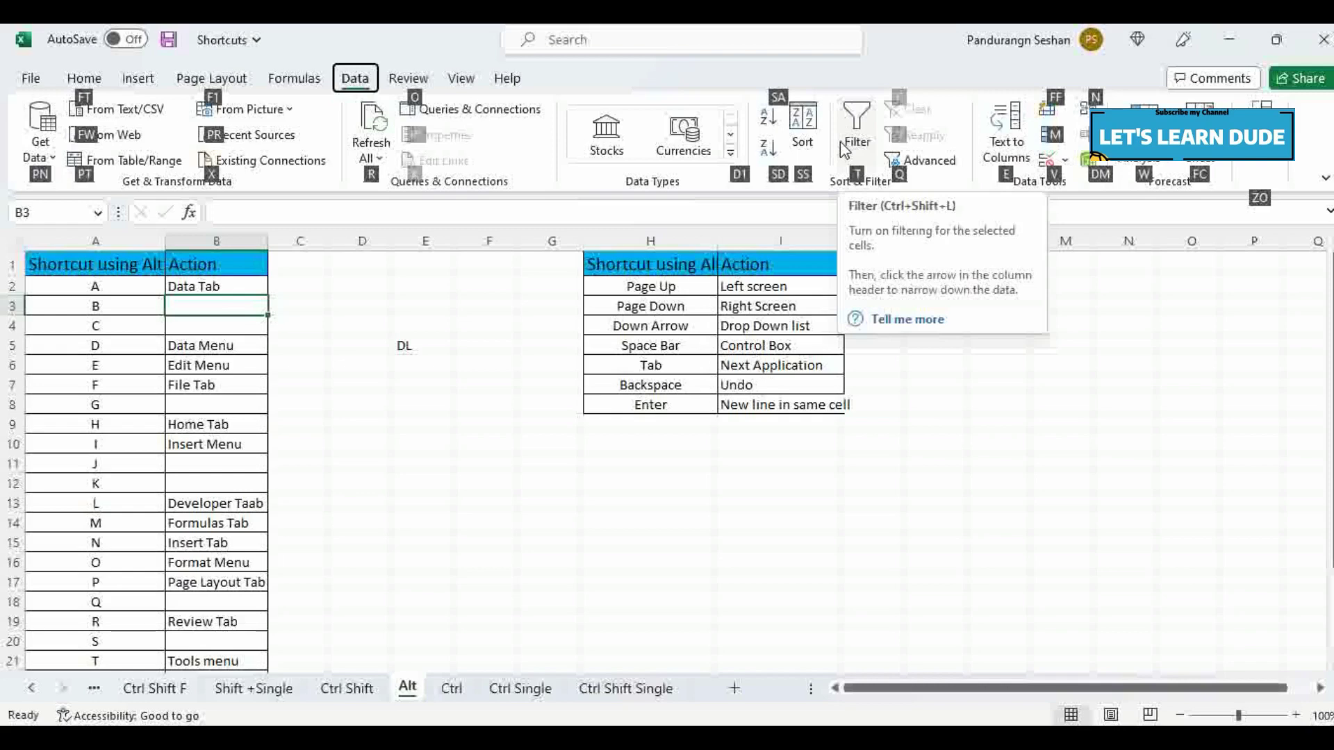
# Step: Open the Data Validation dialog with the legacy Alt, D, L key sequence
pyautogui.press('alt')
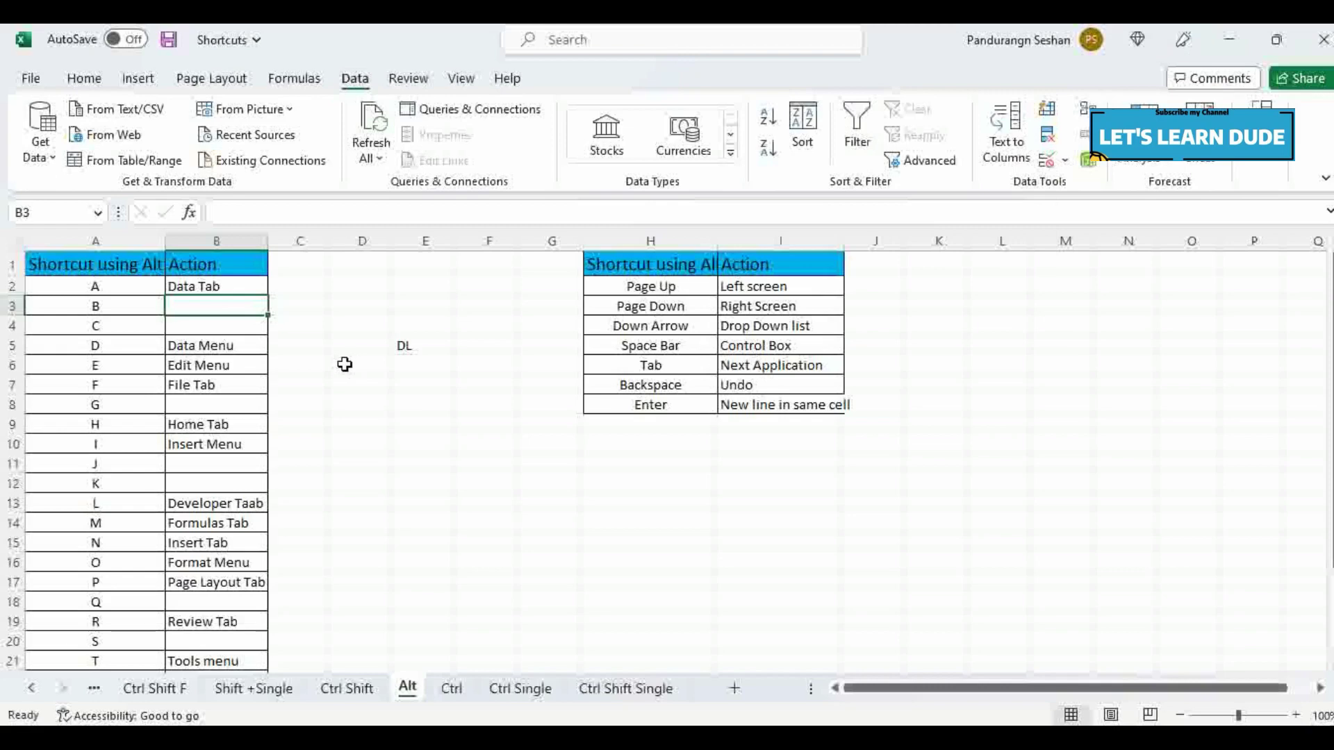
pyautogui.hotkey('alt', 'd')
pyautogui.press('d')
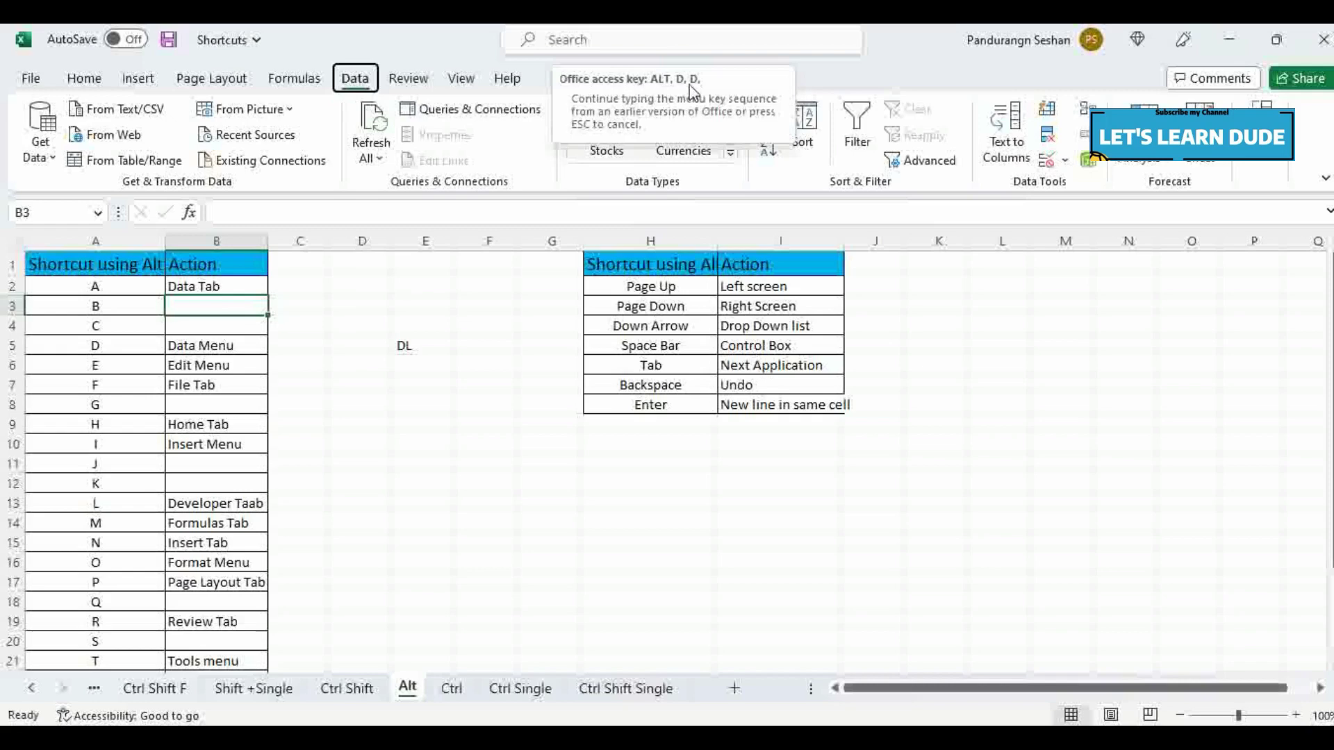
pyautogui.press('Escape')
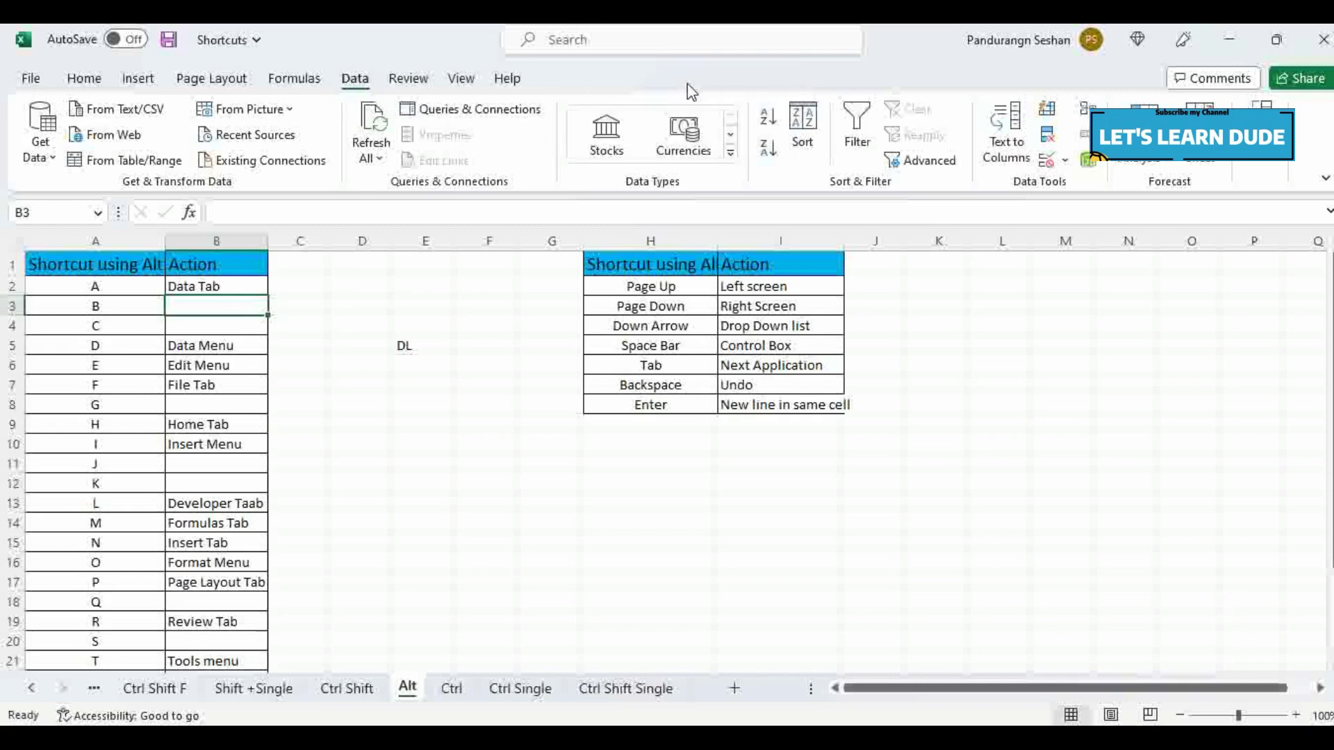
pyautogui.hotkey('alt', 'd')
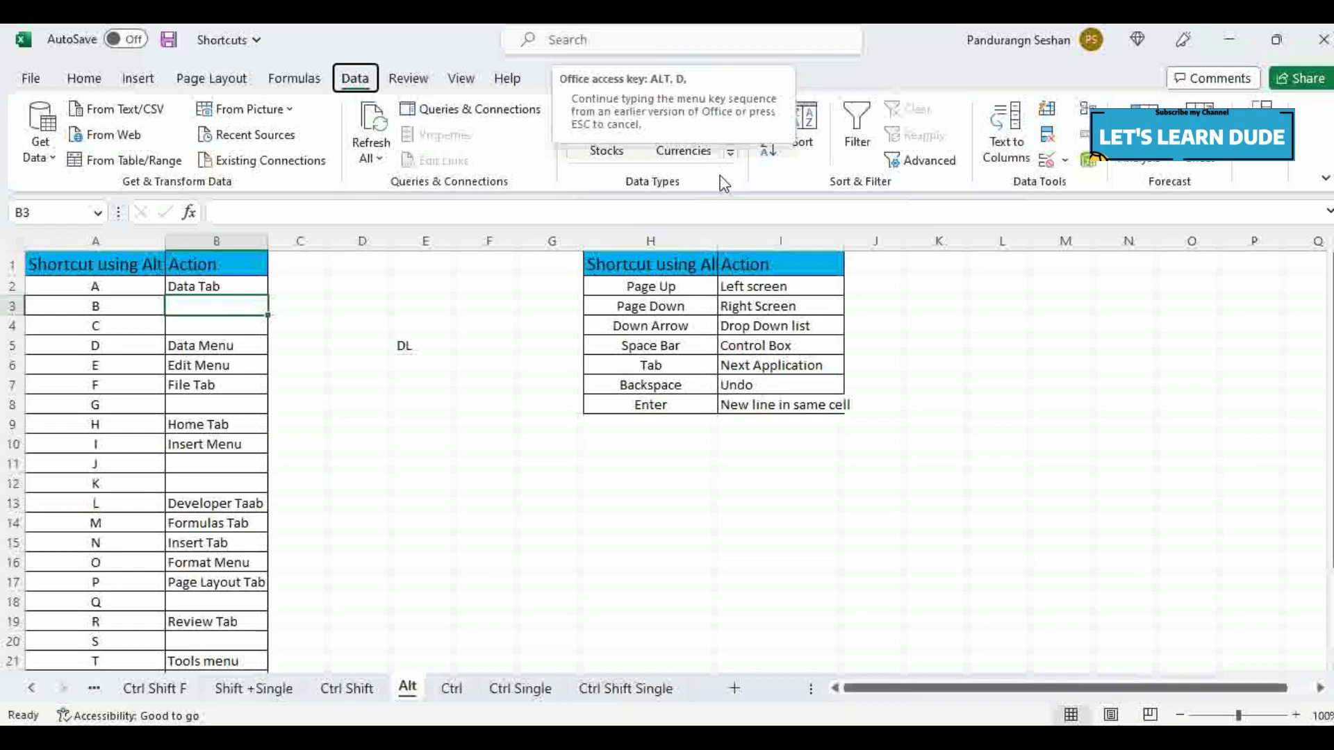
pyautogui.press('d')
pyautogui.press('Escape')
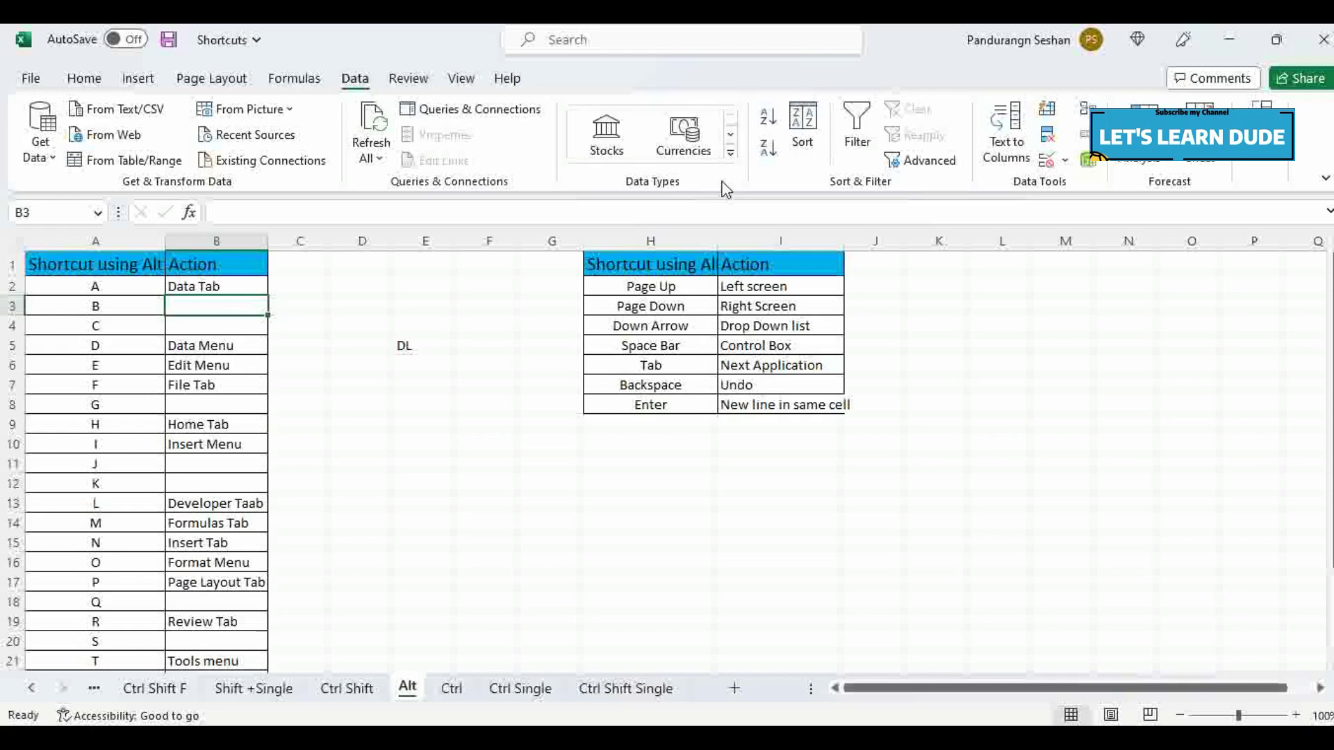
pyautogui.hotkey('alt', 'd')
pyautogui.press('l')
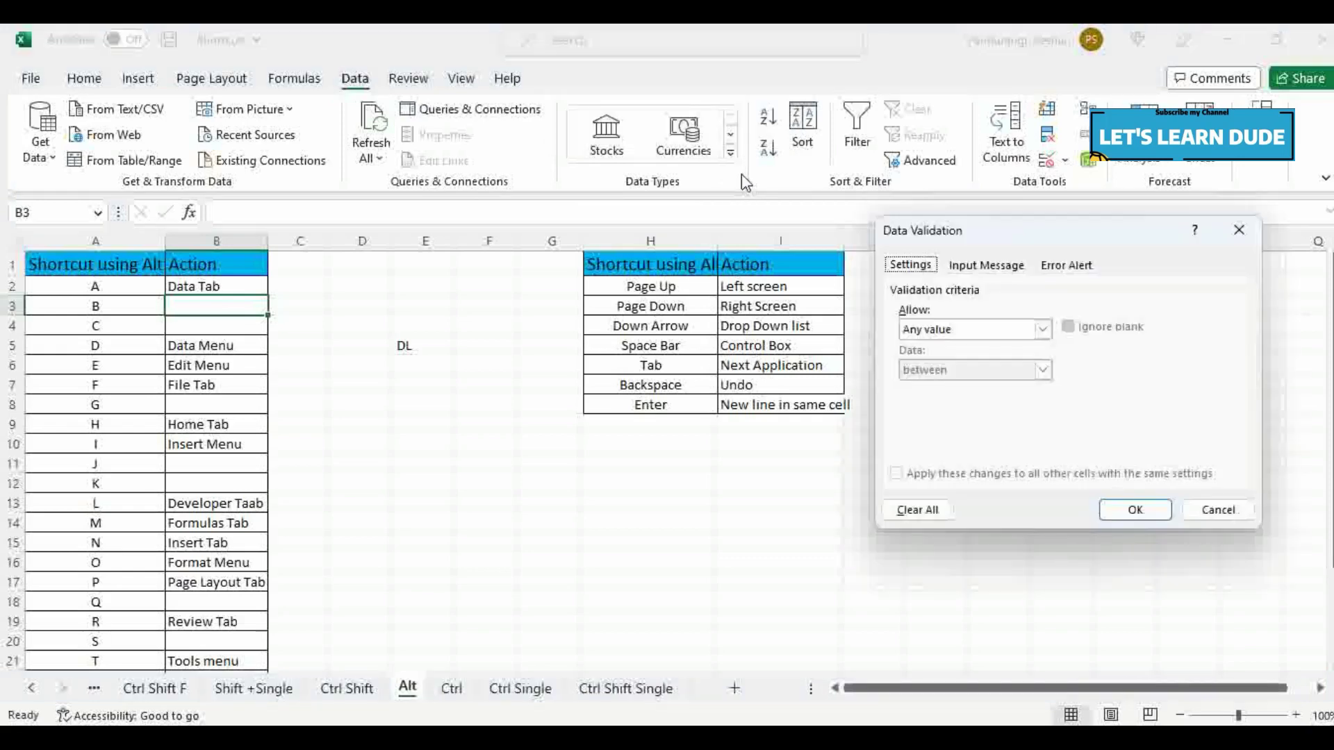
# Step: Move the Data Validation dialog, switch Allow to List, then cancel without applying
pyautogui.moveTo(1067, 240); pyautogui.dragTo(723, 295)
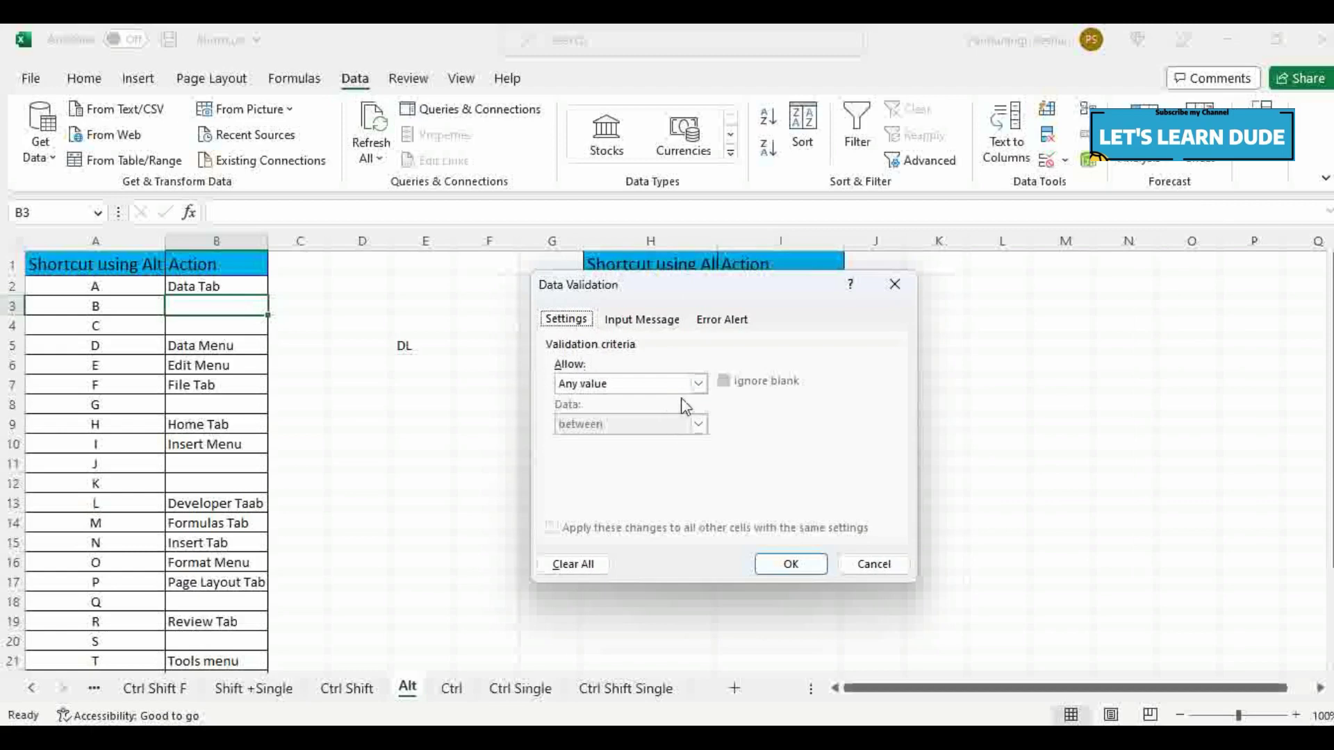
pyautogui.click(696, 383)
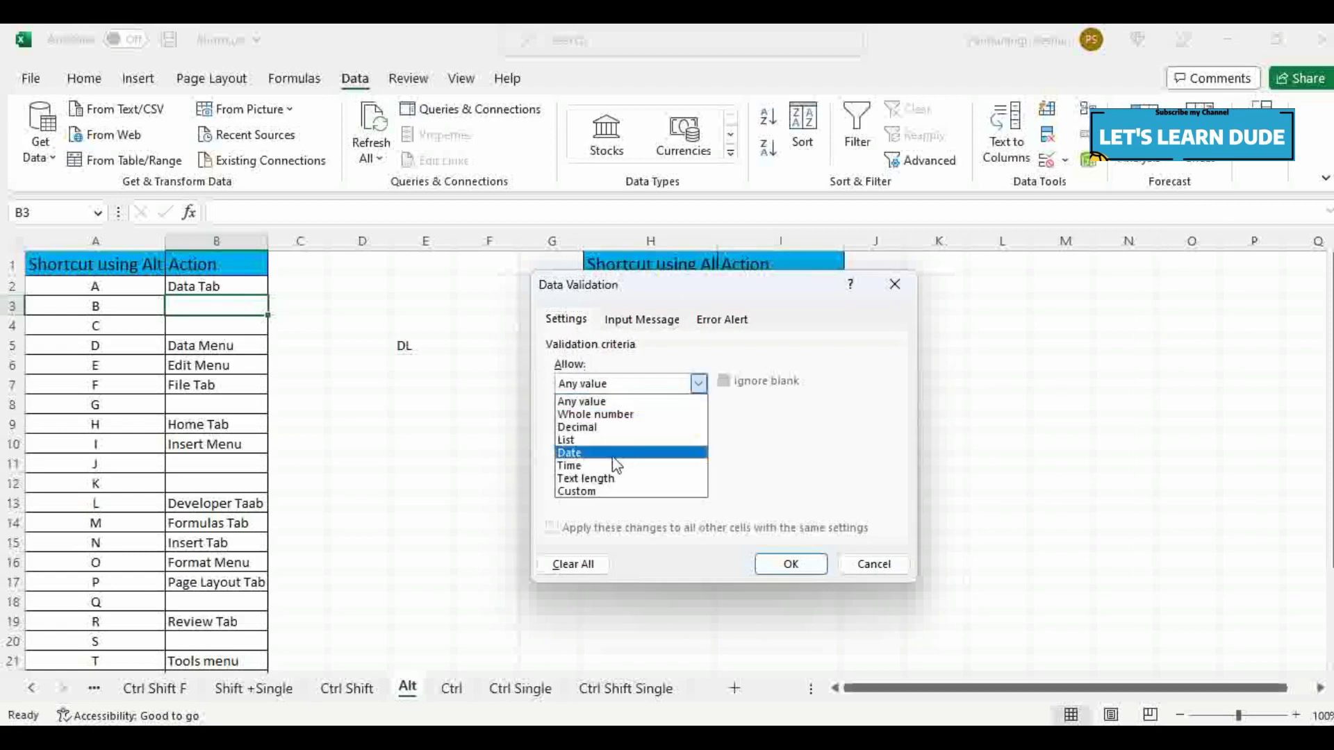
pyautogui.click(624, 441)
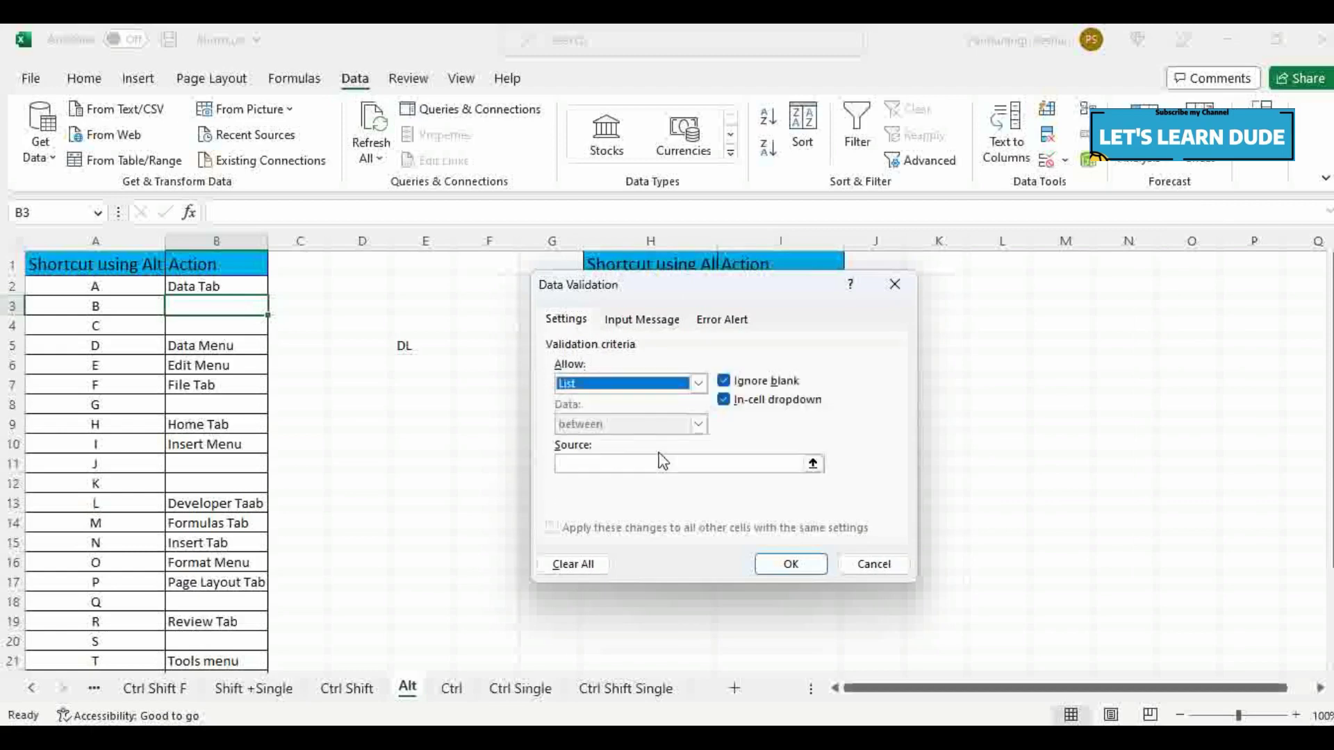
pyautogui.click(874, 563)
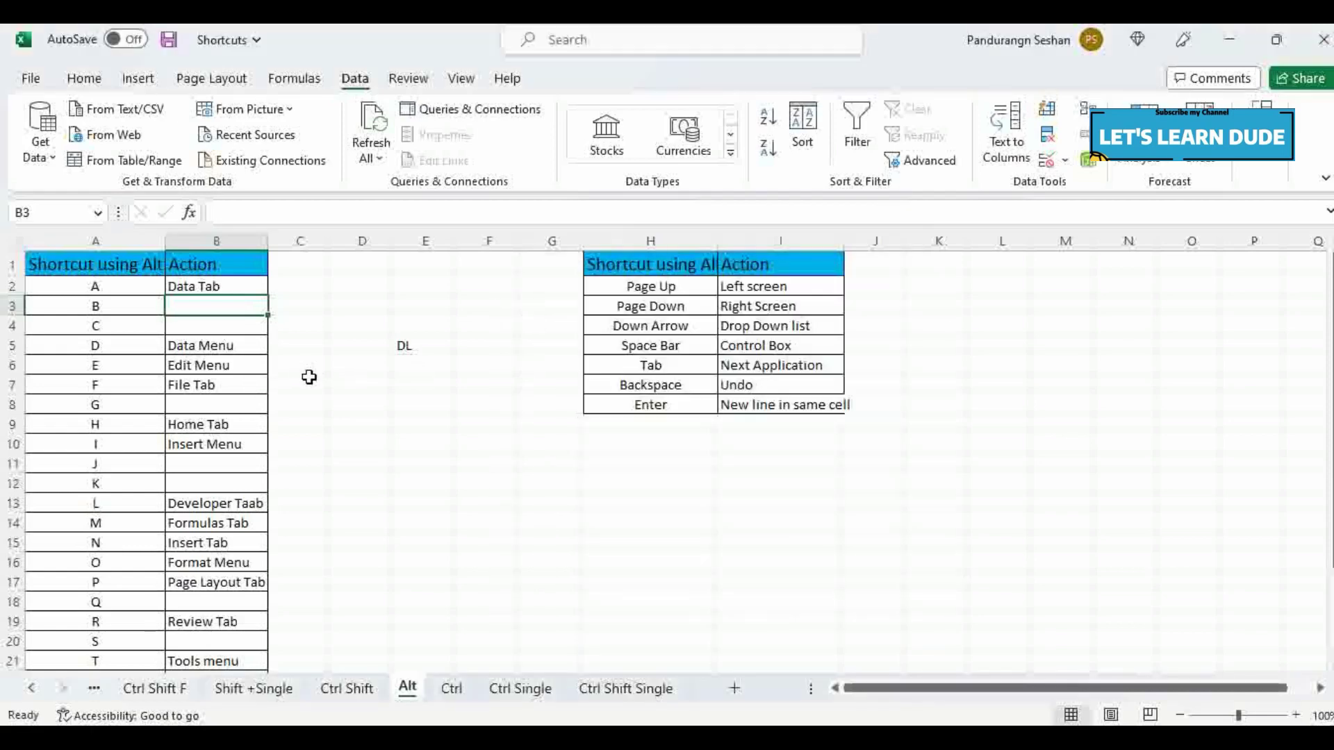
# Step: Try the legacy Alt+D and Alt+E menu sequences, cancelling each
pyautogui.press('alt')
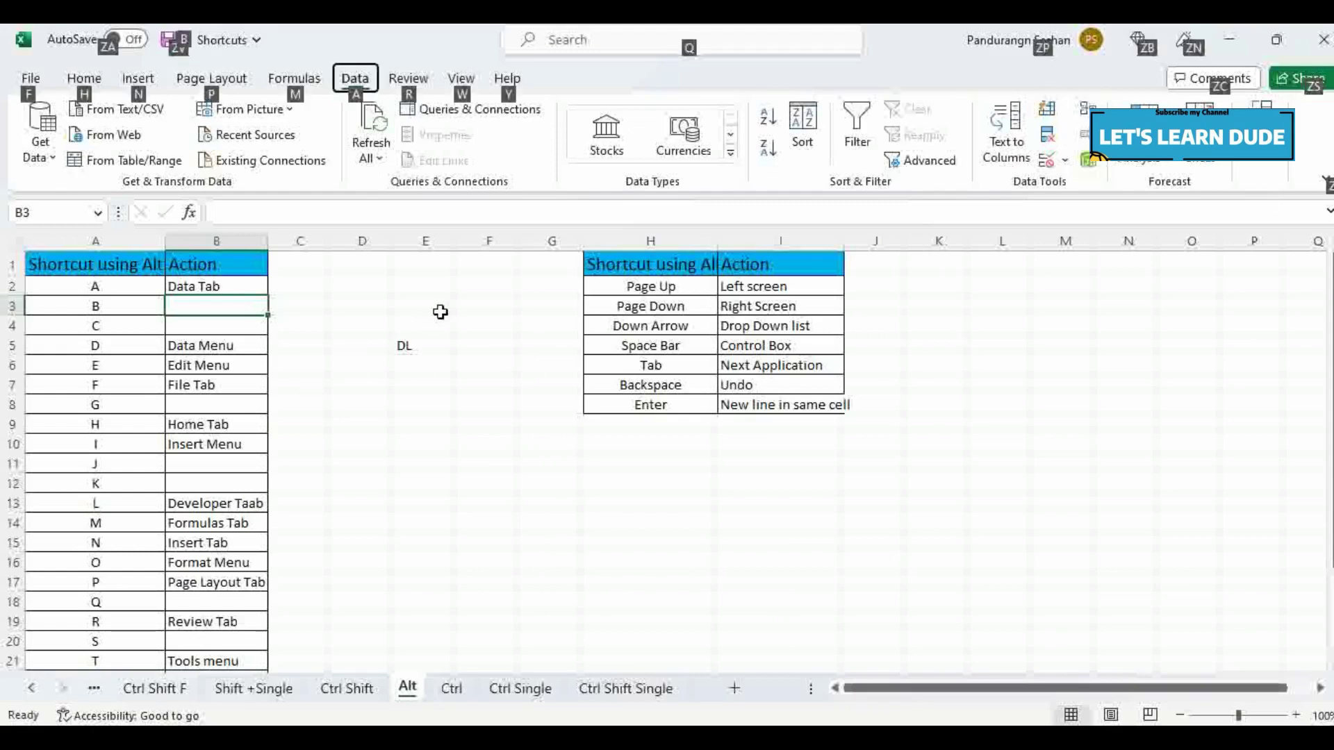
pyautogui.press('d')
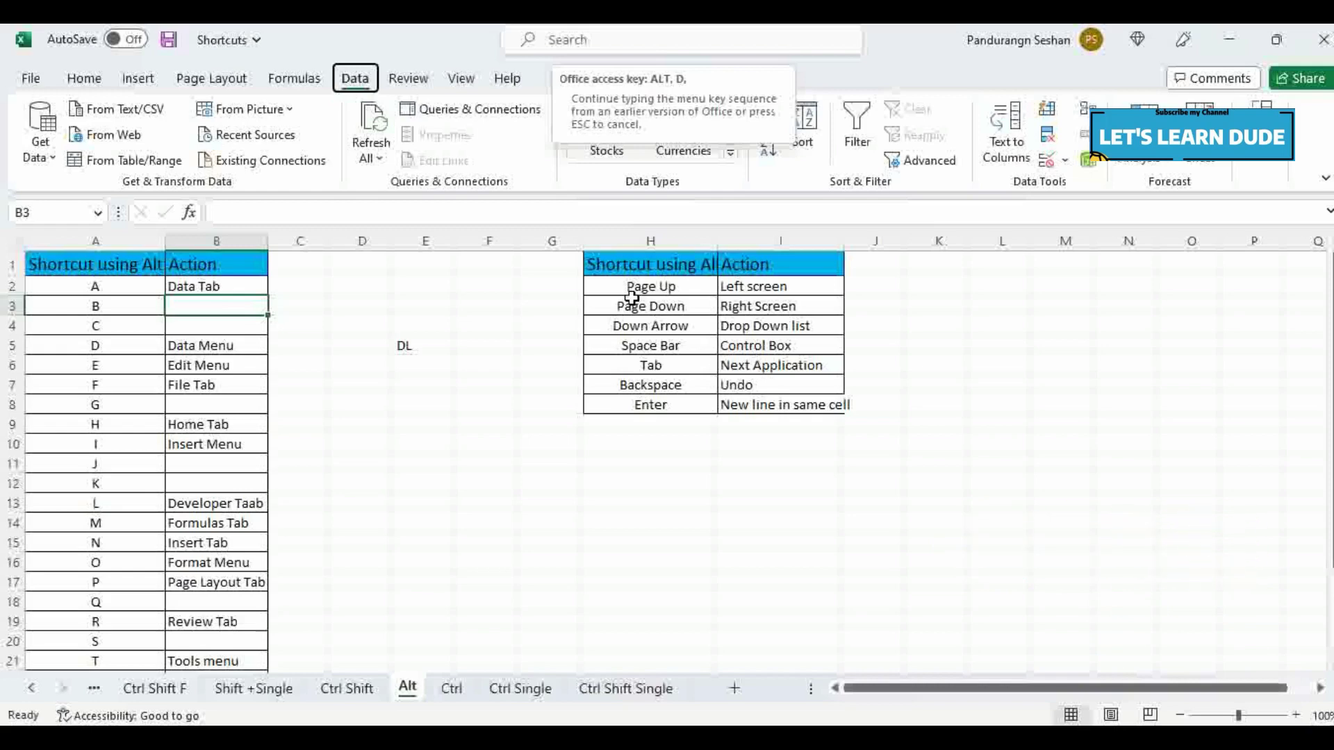
pyautogui.press('Escape')
pyautogui.hotkey('alt', 'e')
pyautogui.press('Escape')
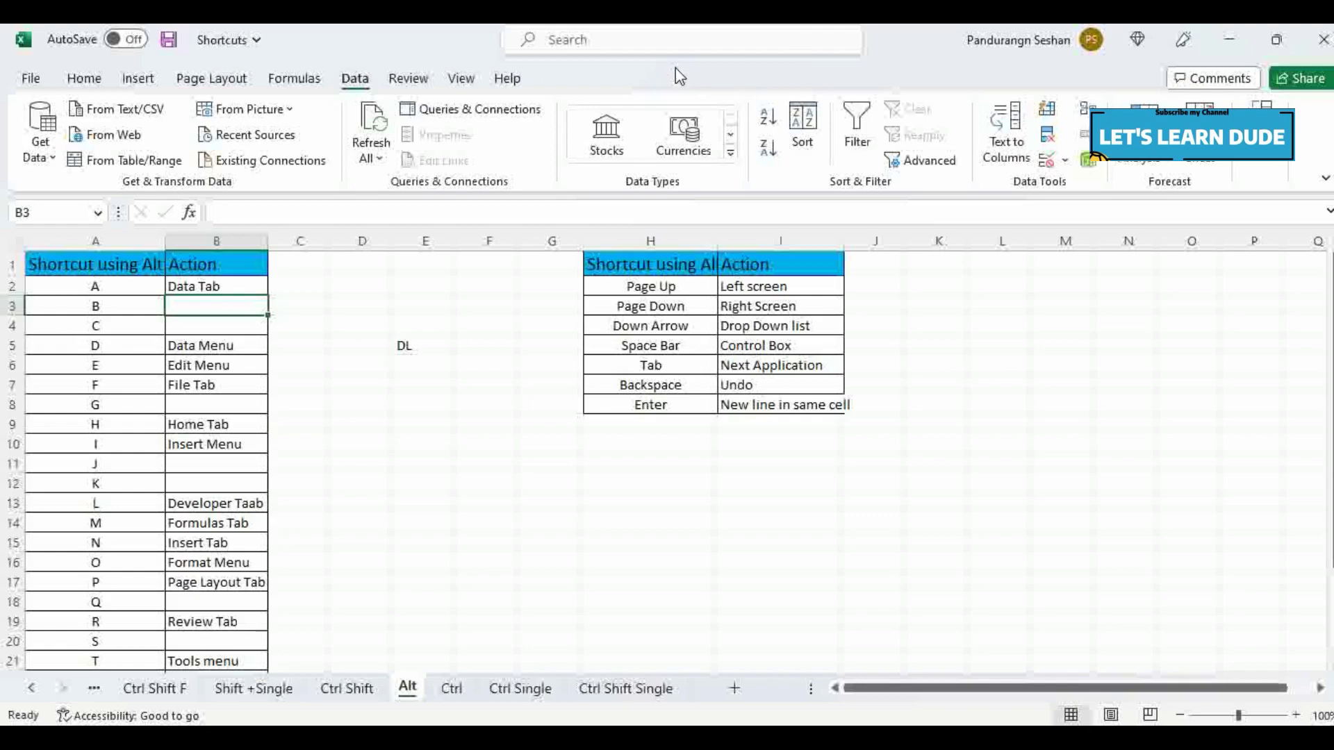
# Step: Visit the File start page with Alt+F, return, then show the Formulas tab with Alt+M
pyautogui.hotkey('alt', 'f')
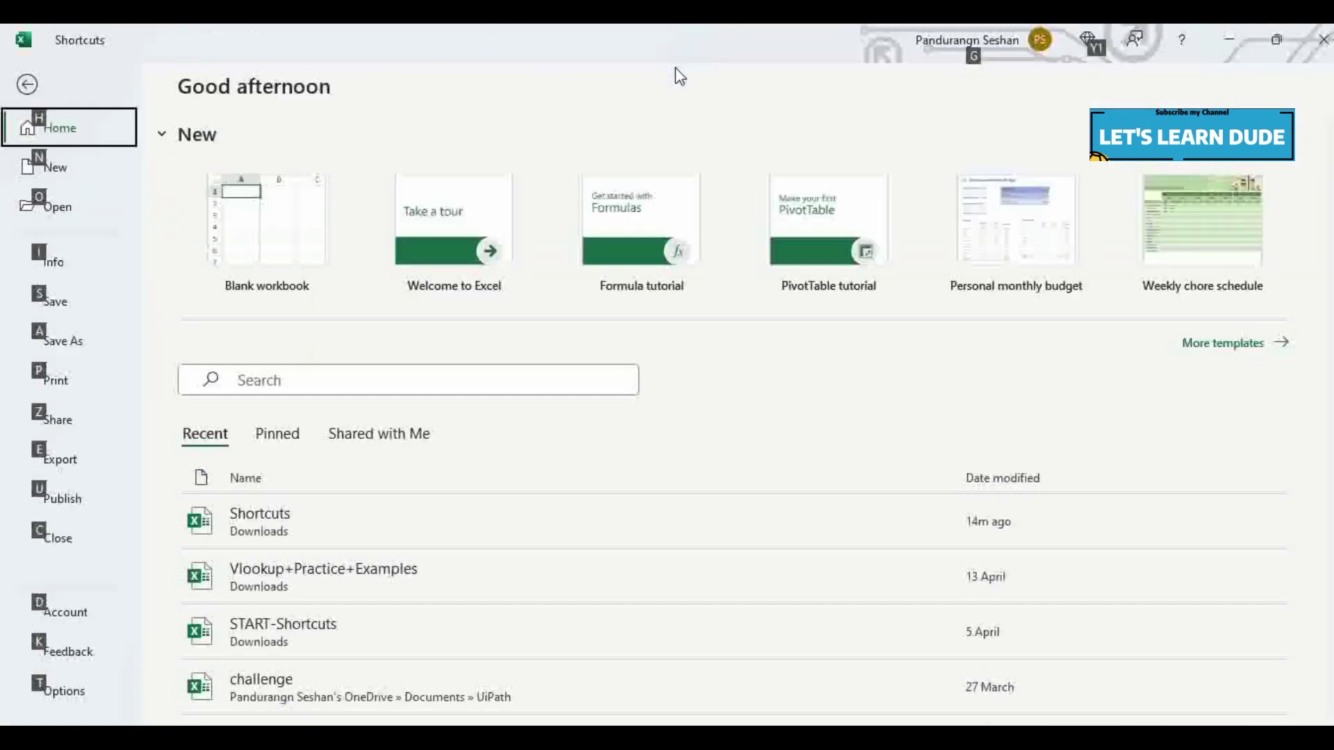
pyautogui.press('Escape')
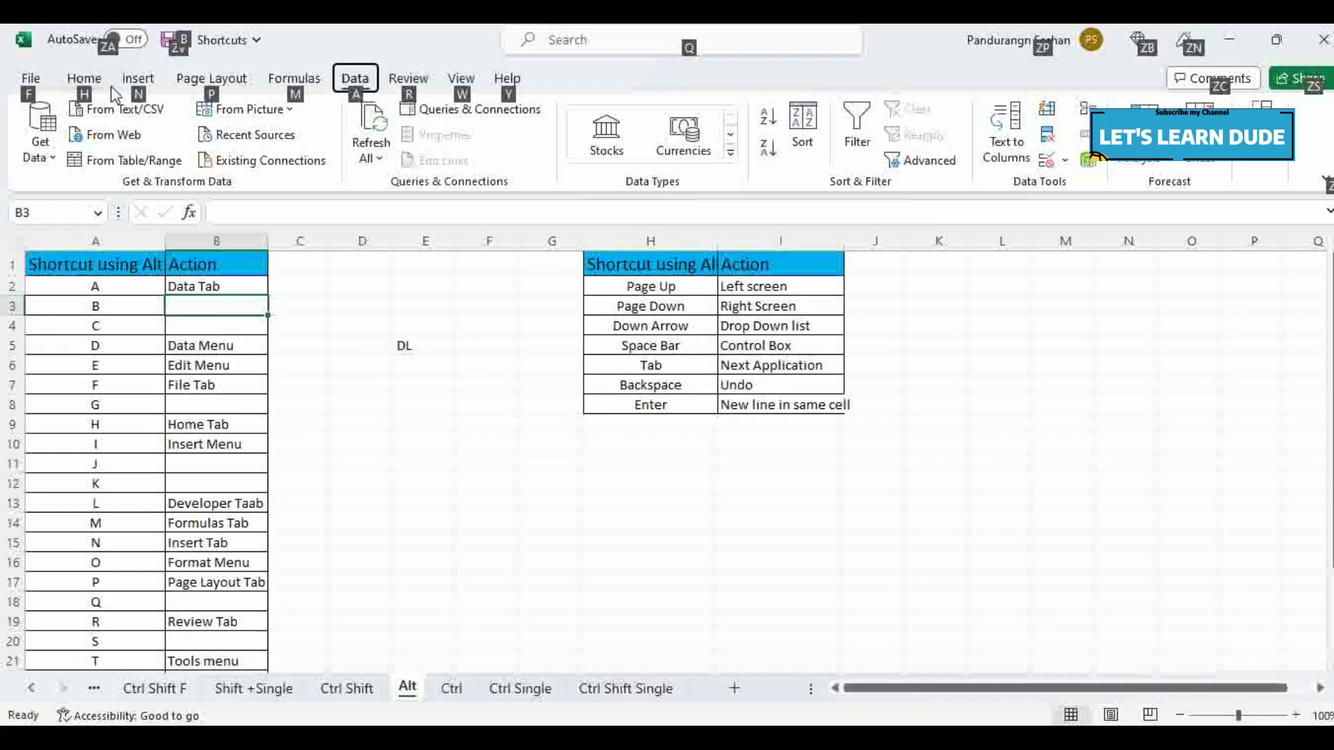
pyautogui.press('Escape')
pyautogui.hotkey('alt', 'm')
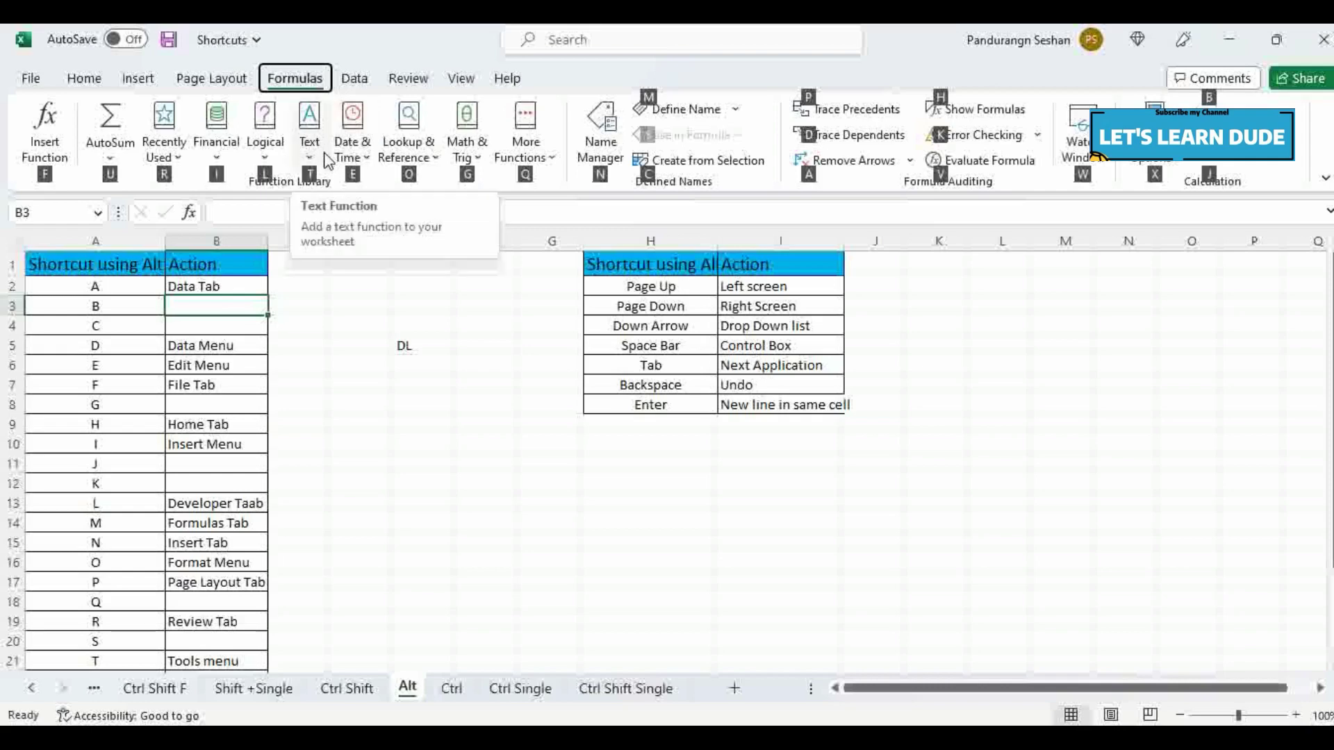
# Step: Try the legacy Alt+I insert-menu sequence, cancel it, and select cell D5
pyautogui.press('Escape')
pyautogui.press('Escape')
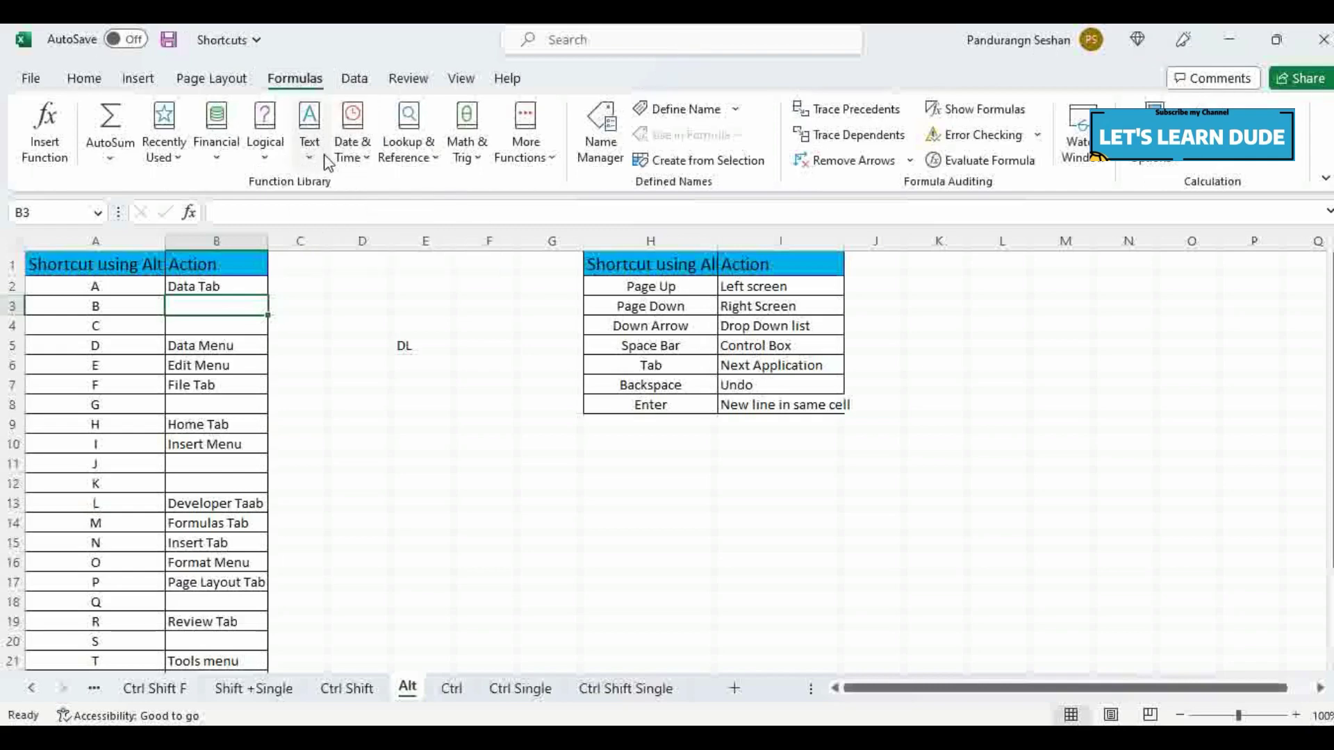
pyautogui.hotkey('alt', 'i')
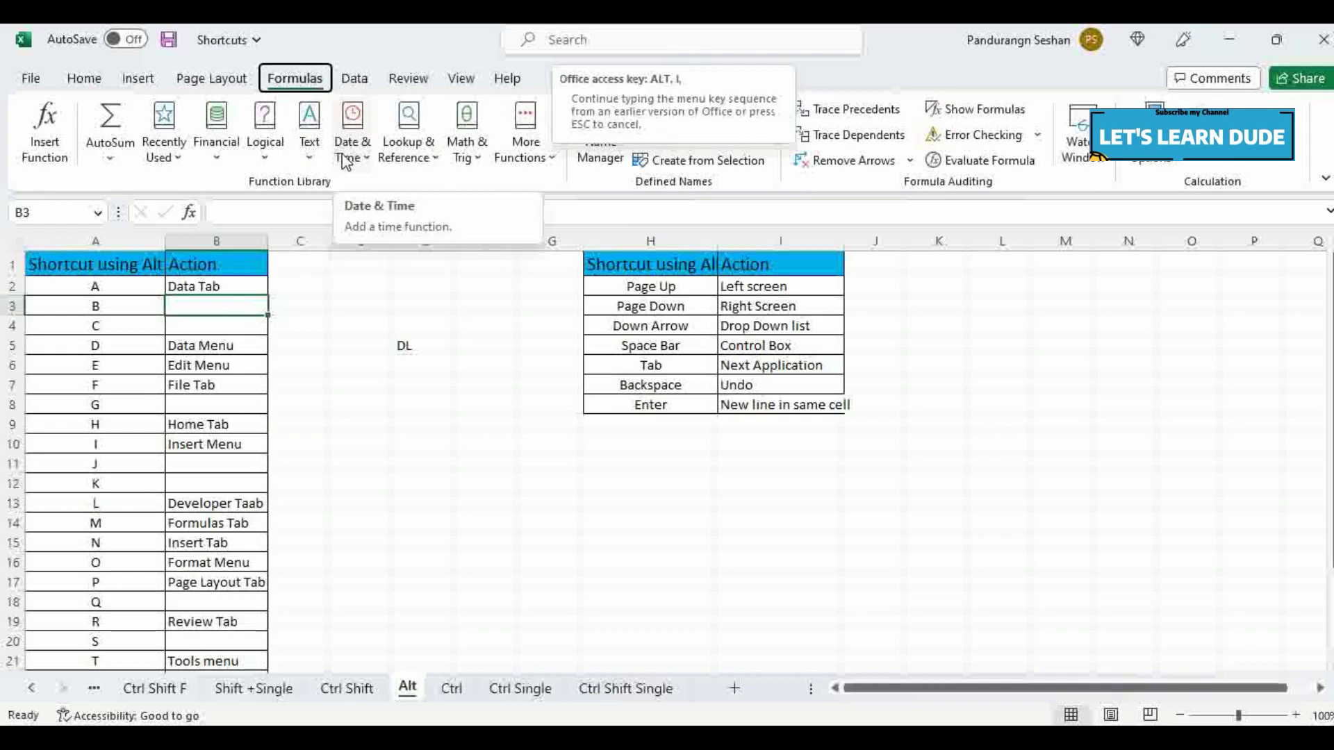
pyautogui.press('Escape')
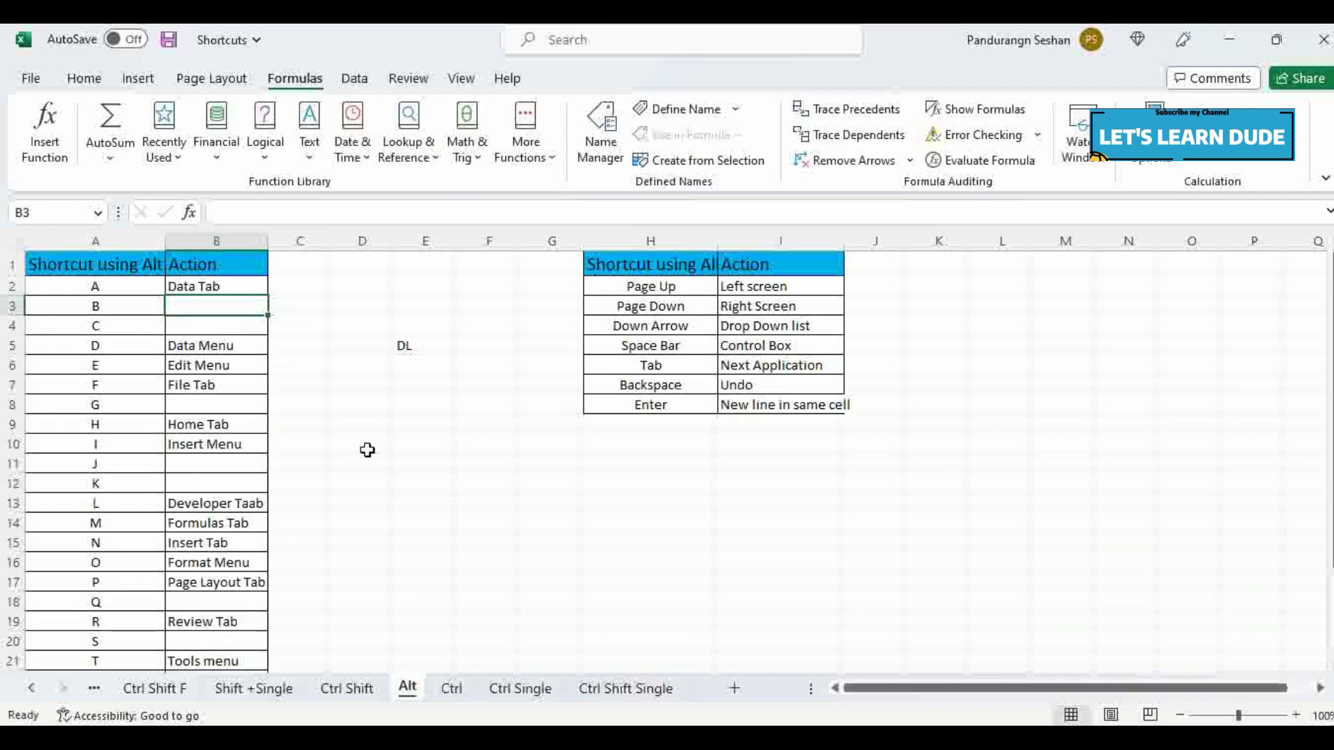
pyautogui.click(364, 342)
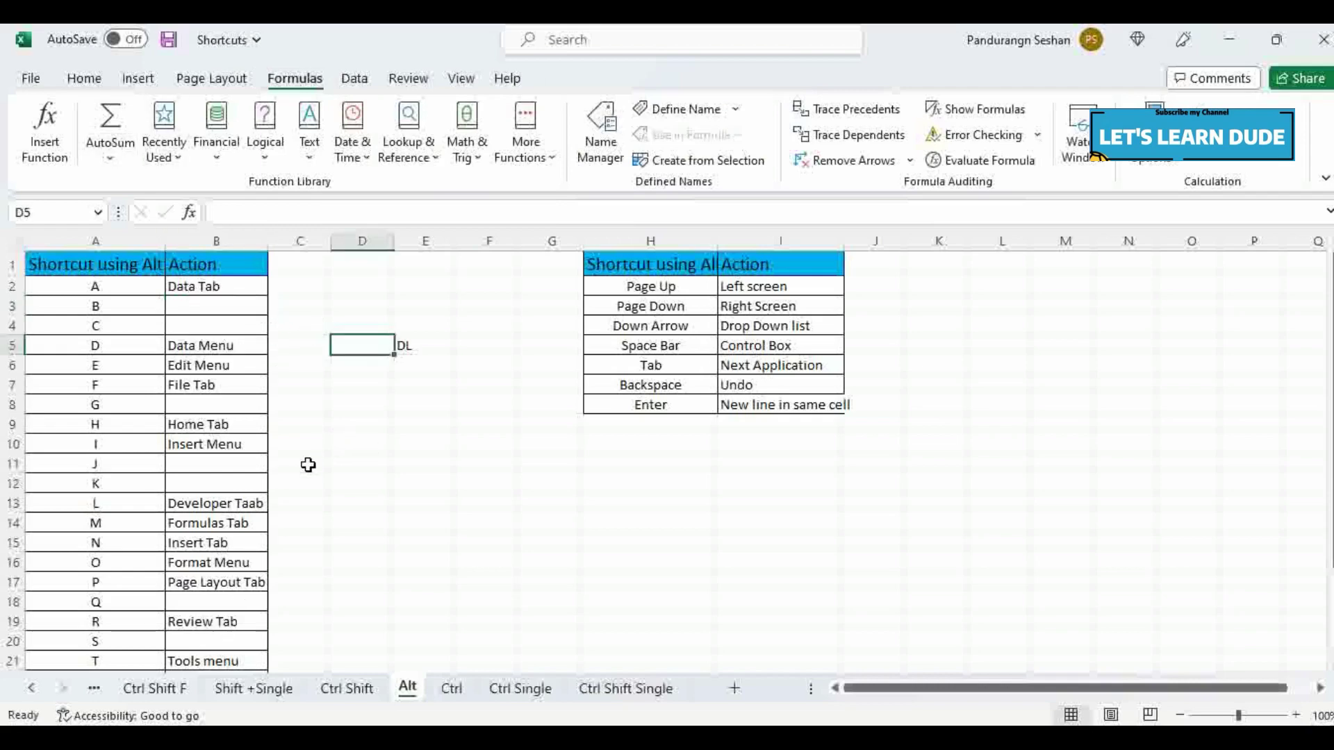
# Step: Correct 'Developer Taab' to 'Developer Tab' in cell B13
pyautogui.doubleClick(251, 505)
pyautogui.press('BackSpace')
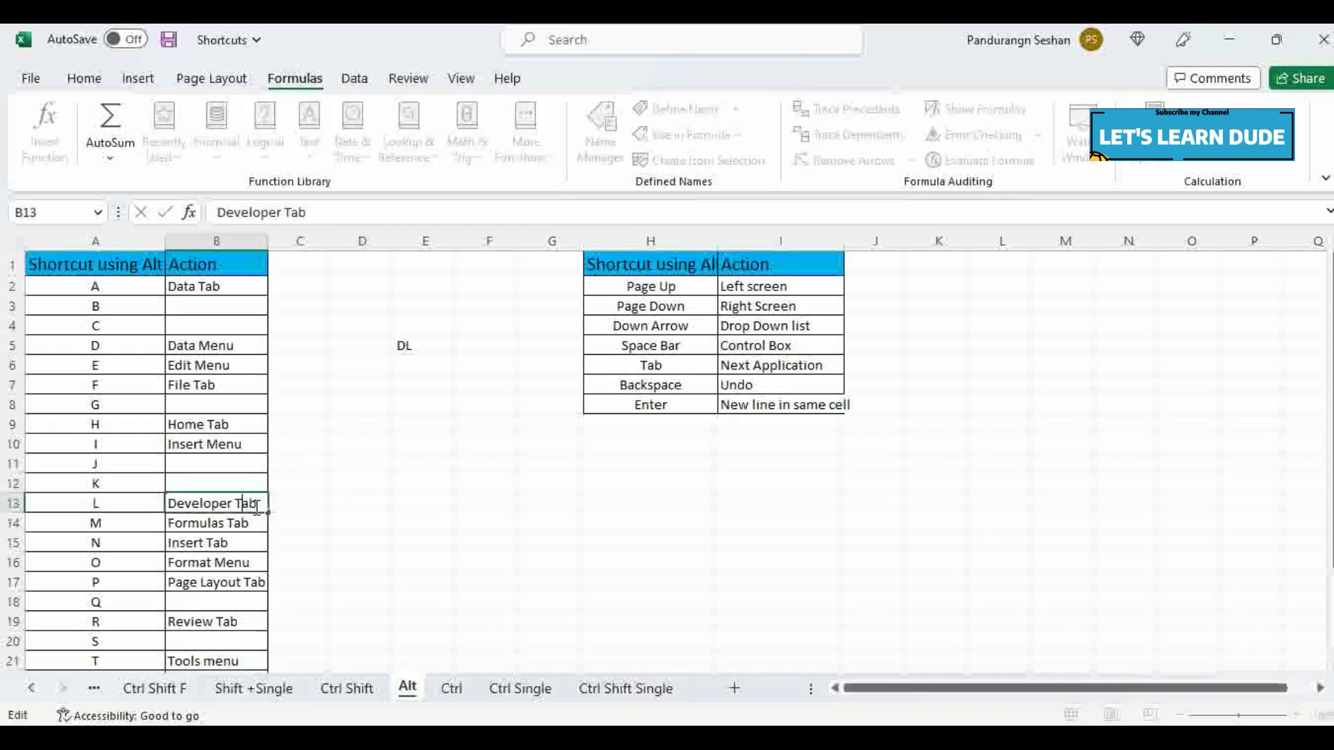
pyautogui.click(366, 442)
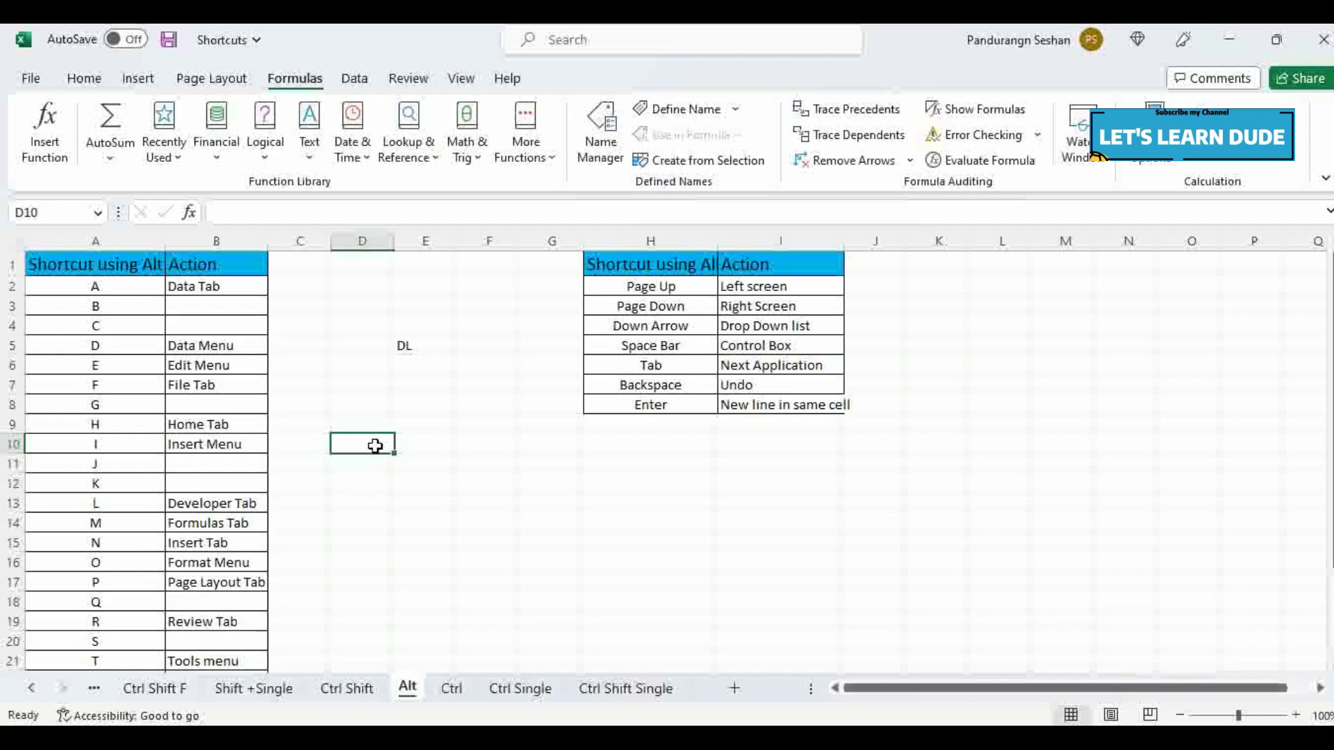
# Step: Cycle through the Home, Formulas and Insert tabs with their access keys shown
pyautogui.click(95, 83)
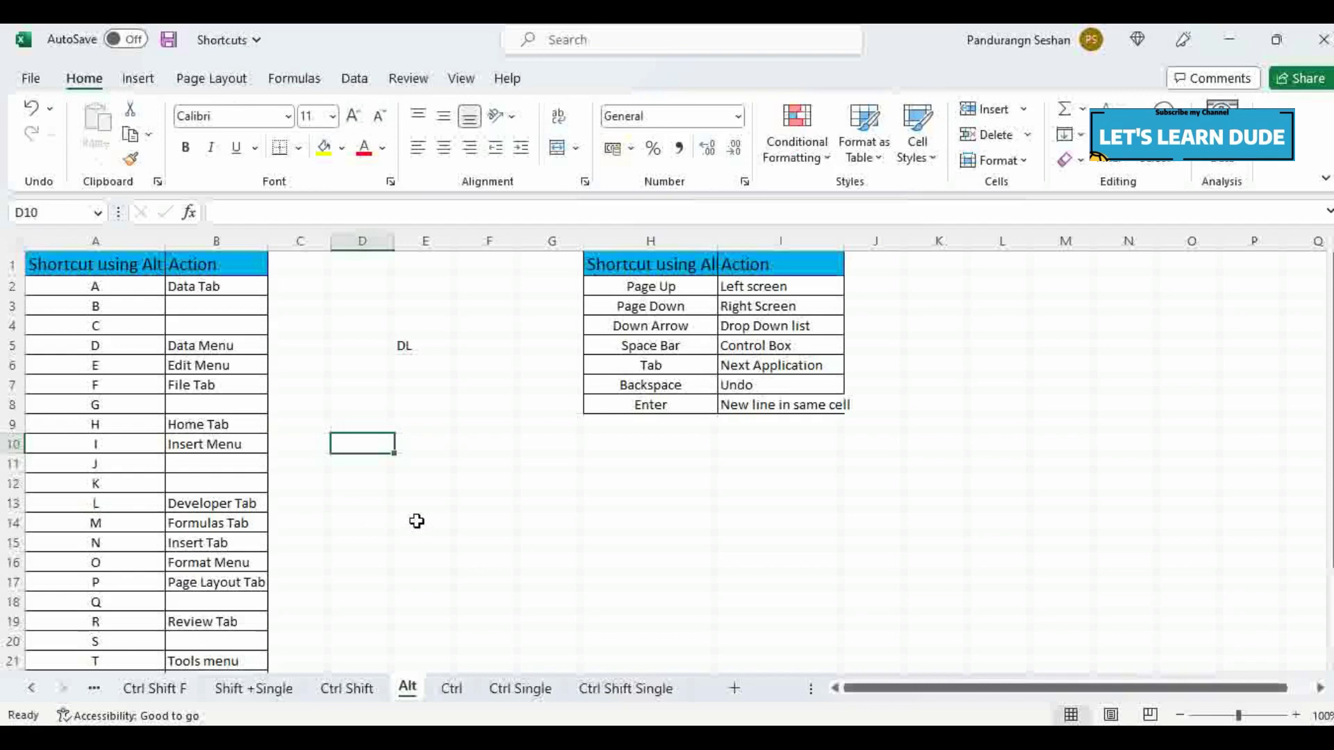
pyautogui.hotkey('alt', 'm')
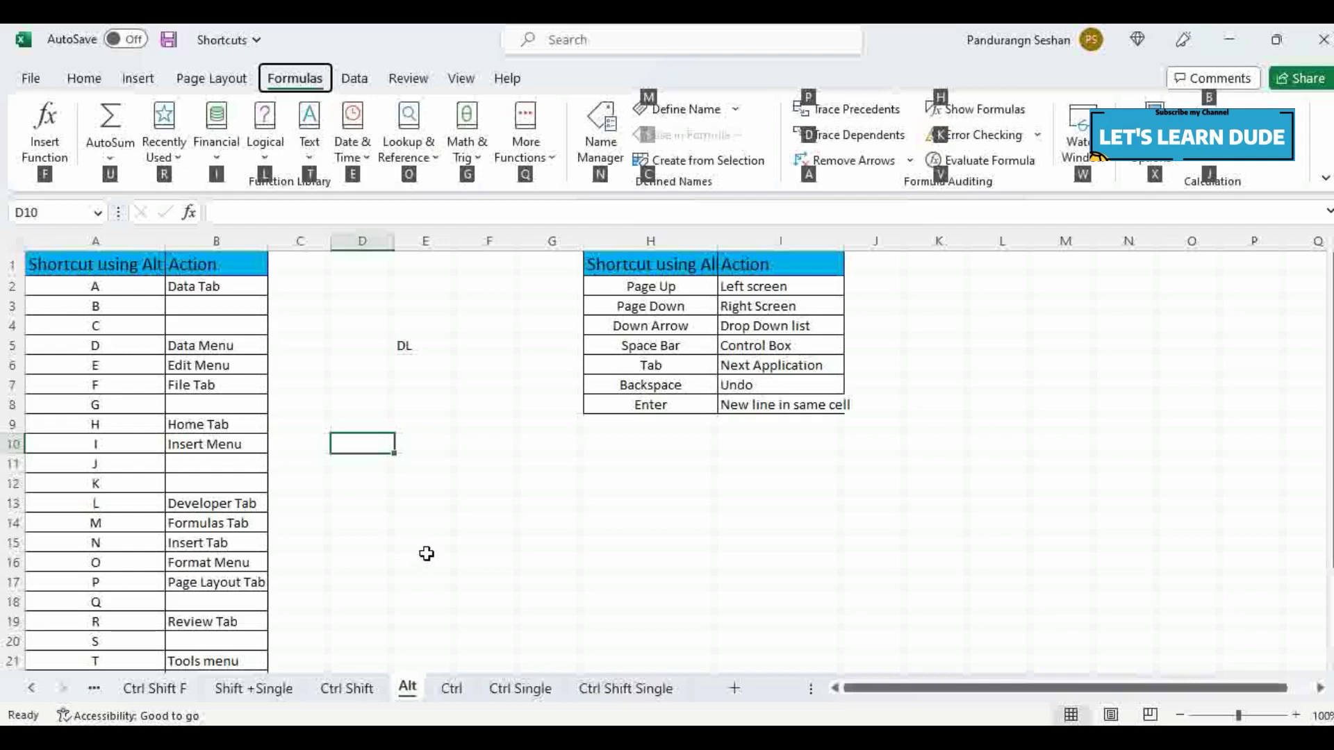
pyautogui.press('Escape')
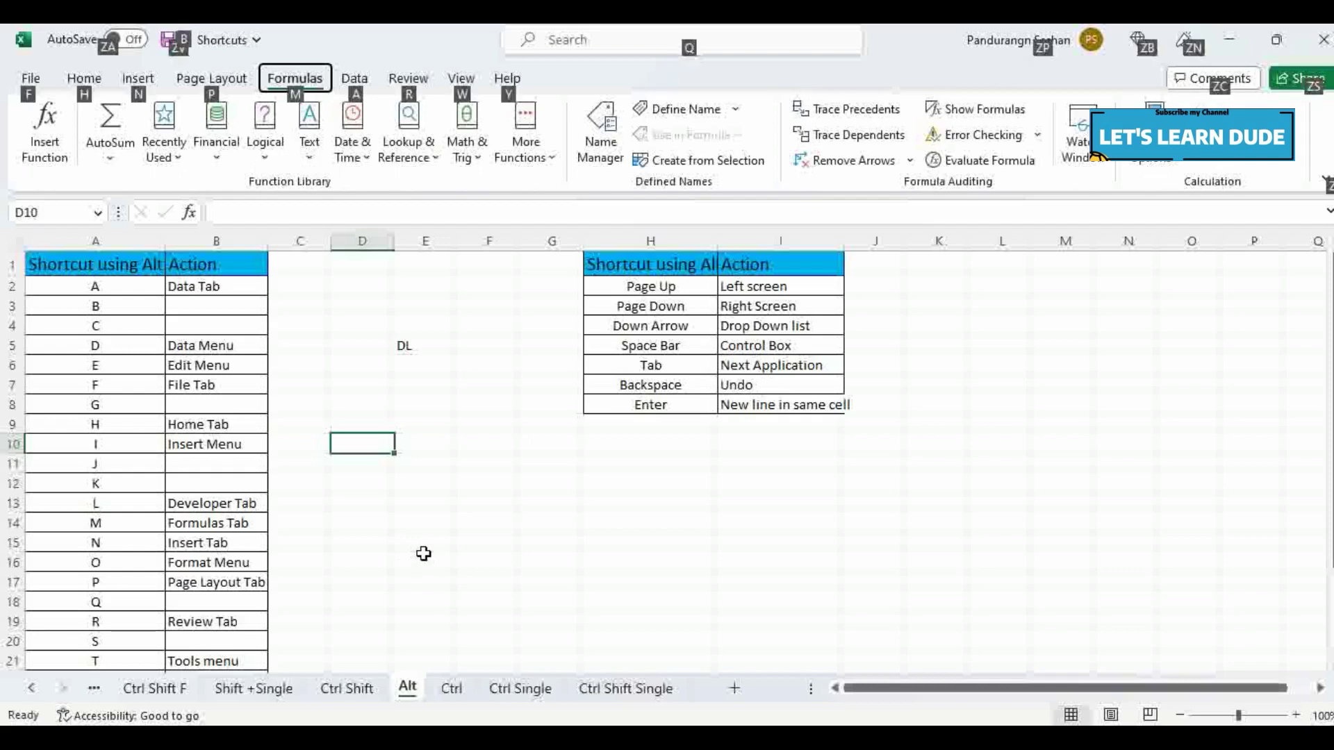
pyautogui.press('n')
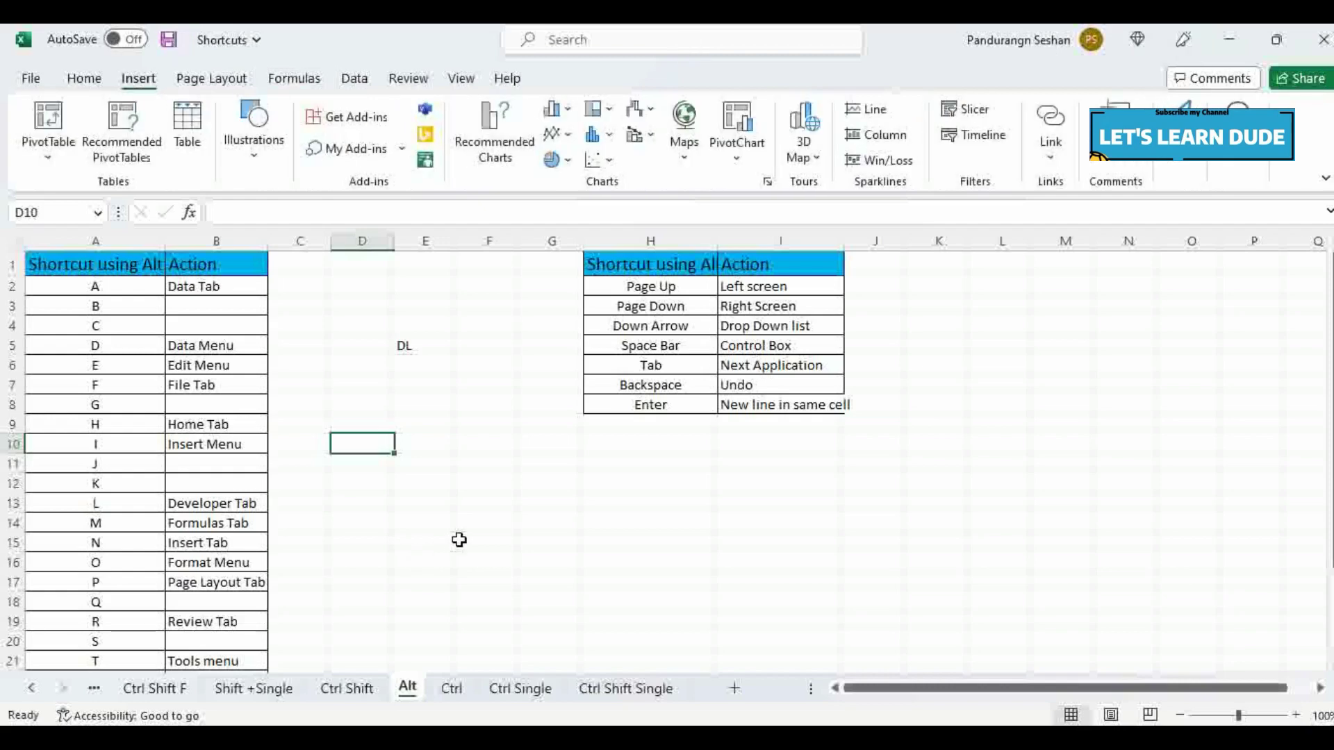
pyautogui.hotkey('alt', 'n')
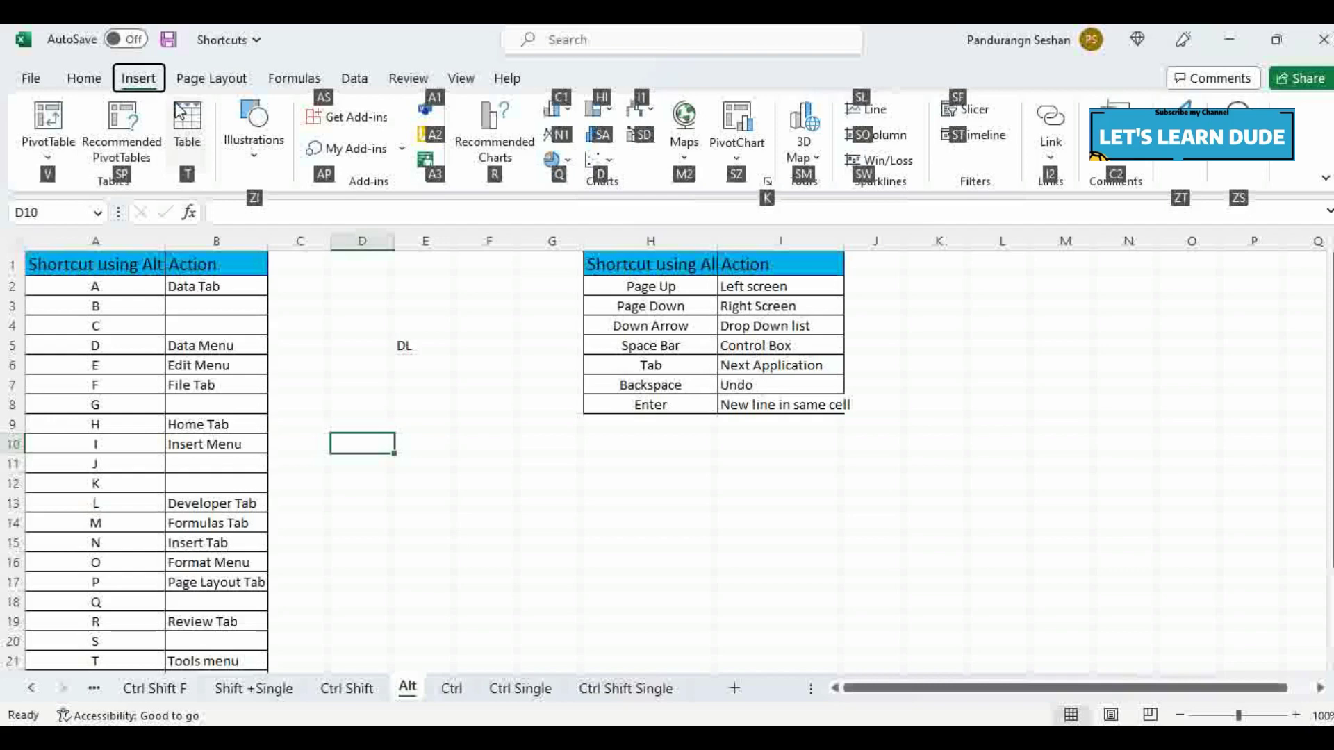
pyautogui.press('Escape')
pyautogui.press('Escape')
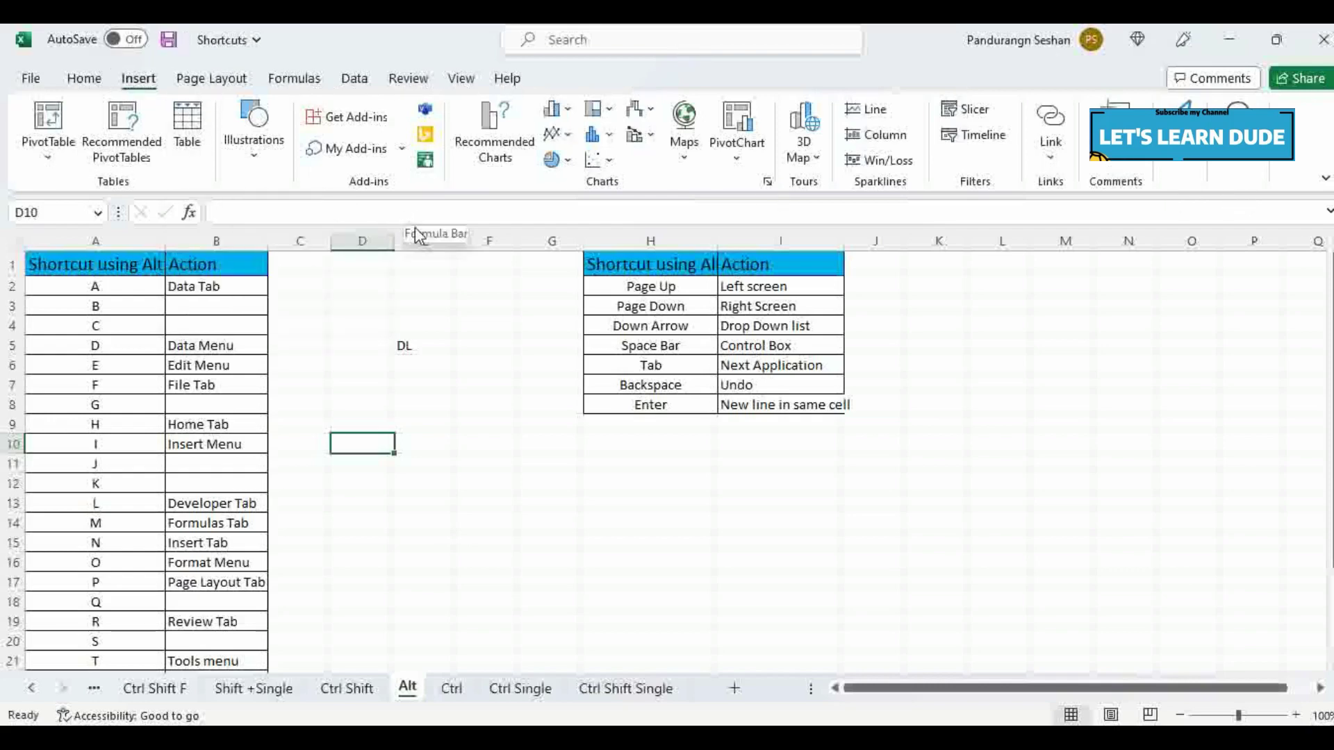
# Step: Try the Alt+O Format Menu shortcut, then show the Page Layout tab with Alt+P
pyautogui.press('alt')
pyautogui.press('o')
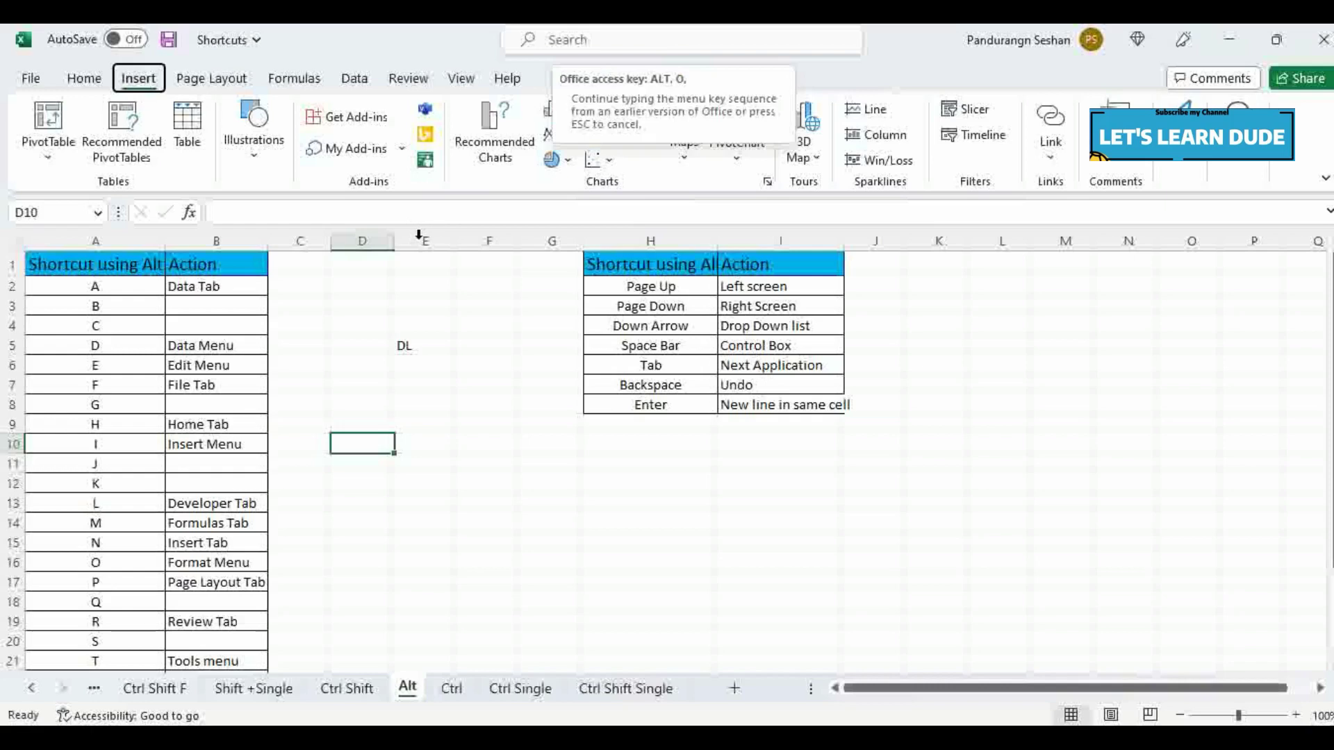
pyautogui.press('Escape')
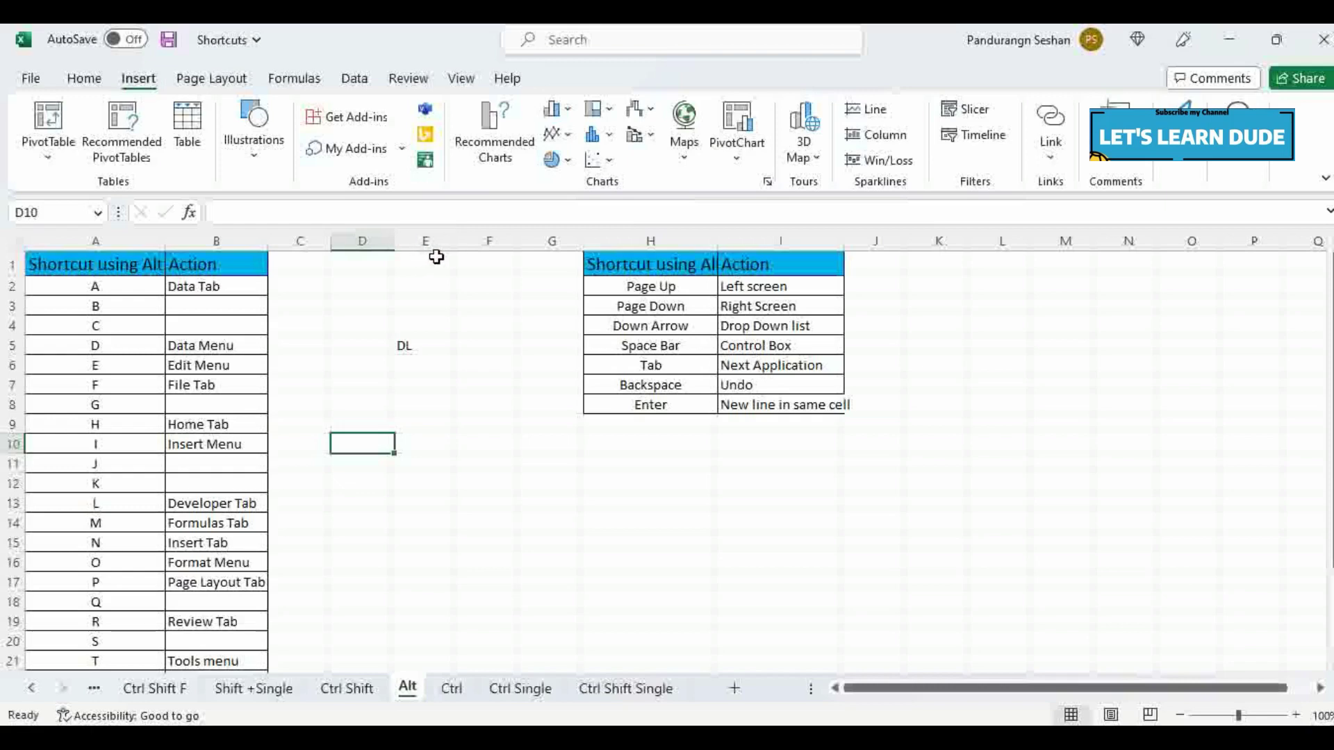
pyautogui.press('alt')
pyautogui.press('p')
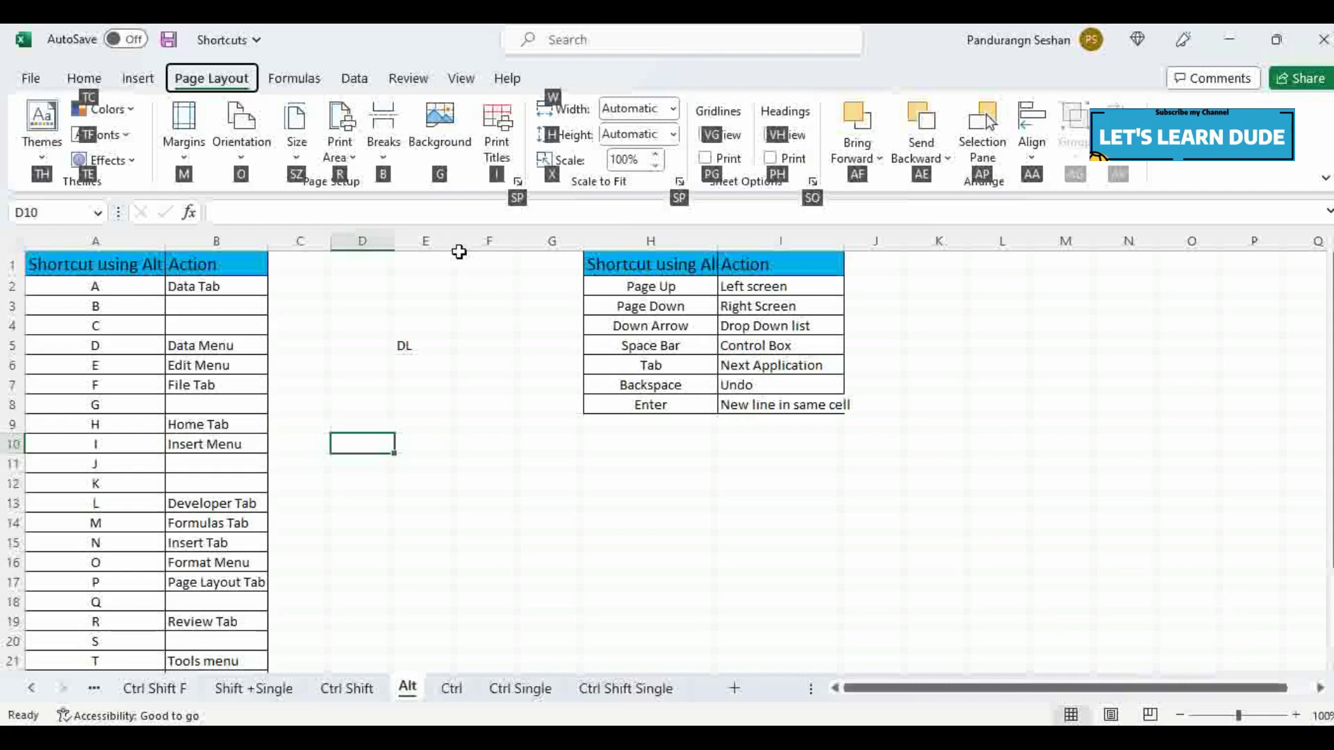
# Step: Show the Review tab with Alt+R, dismiss the comments notice and select cell E21
pyautogui.press('Escape')
pyautogui.press('Escape')
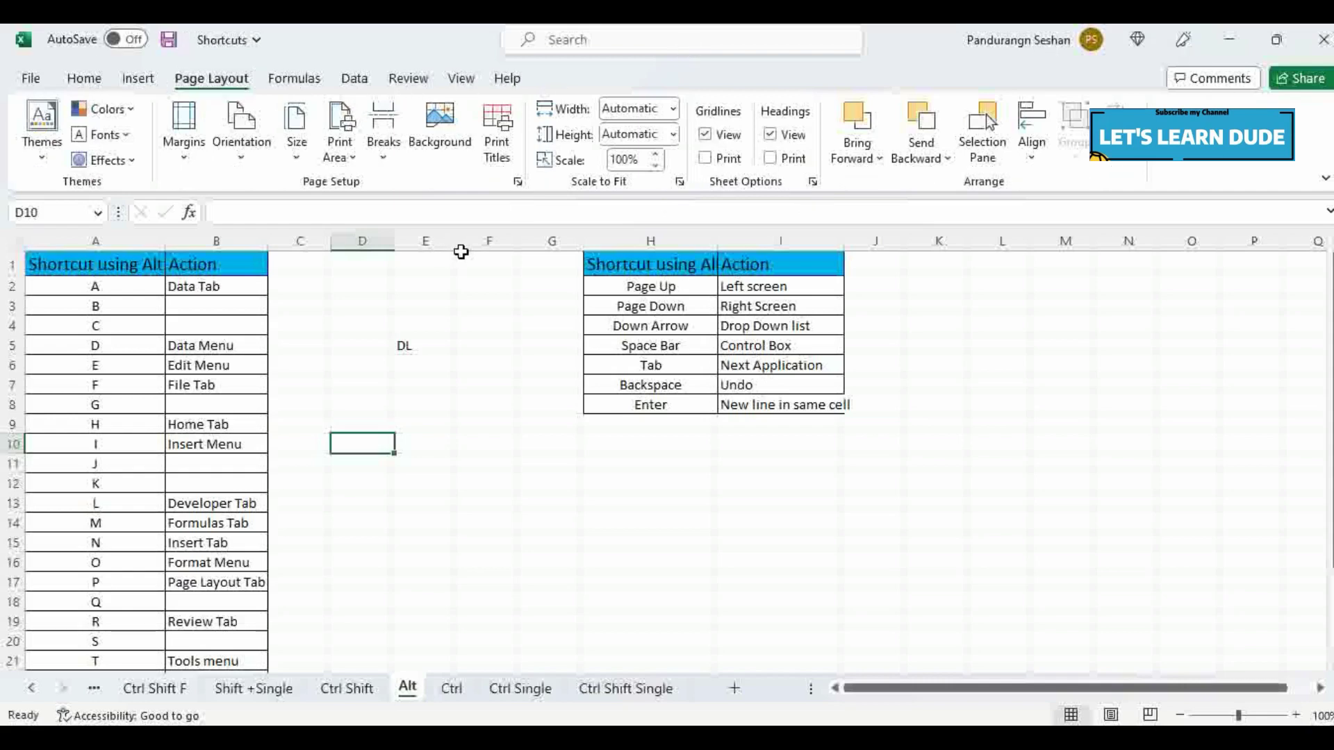
pyautogui.scroll(-4, 456, 249)
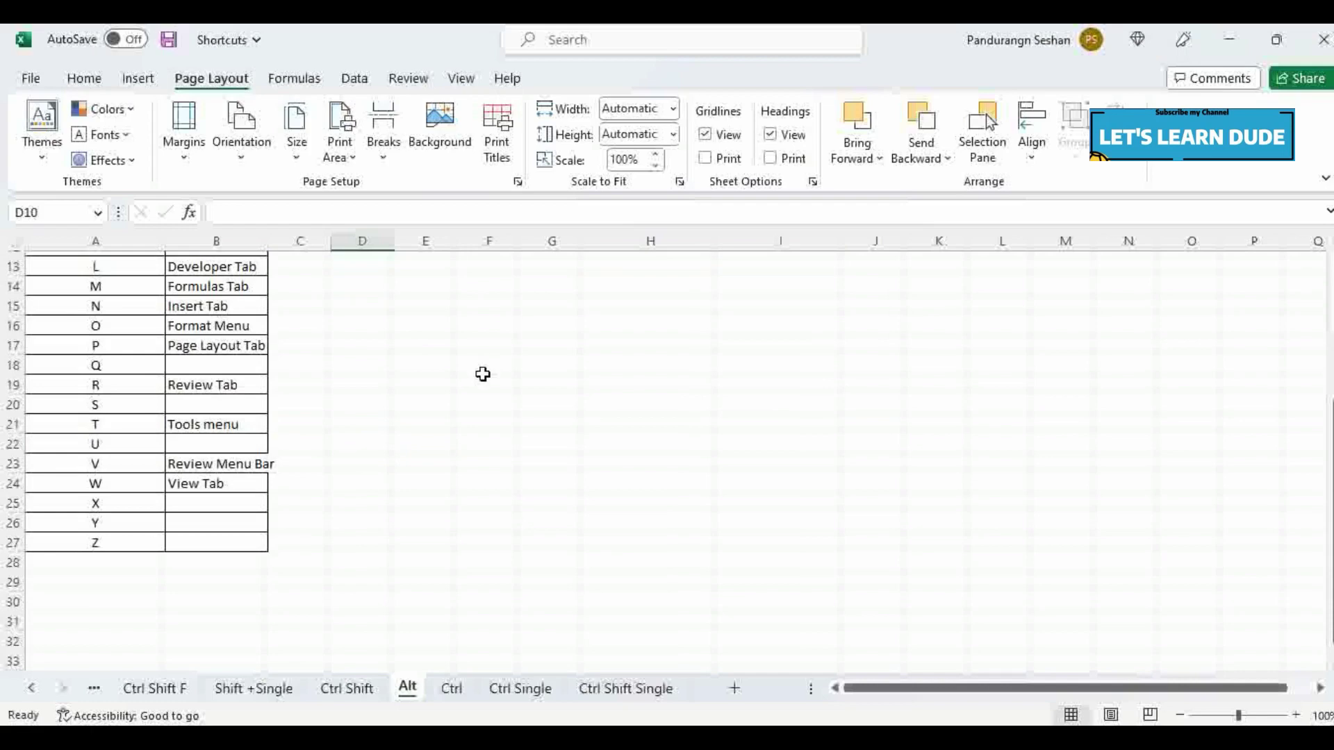
pyautogui.hotkey('alt', 'r')
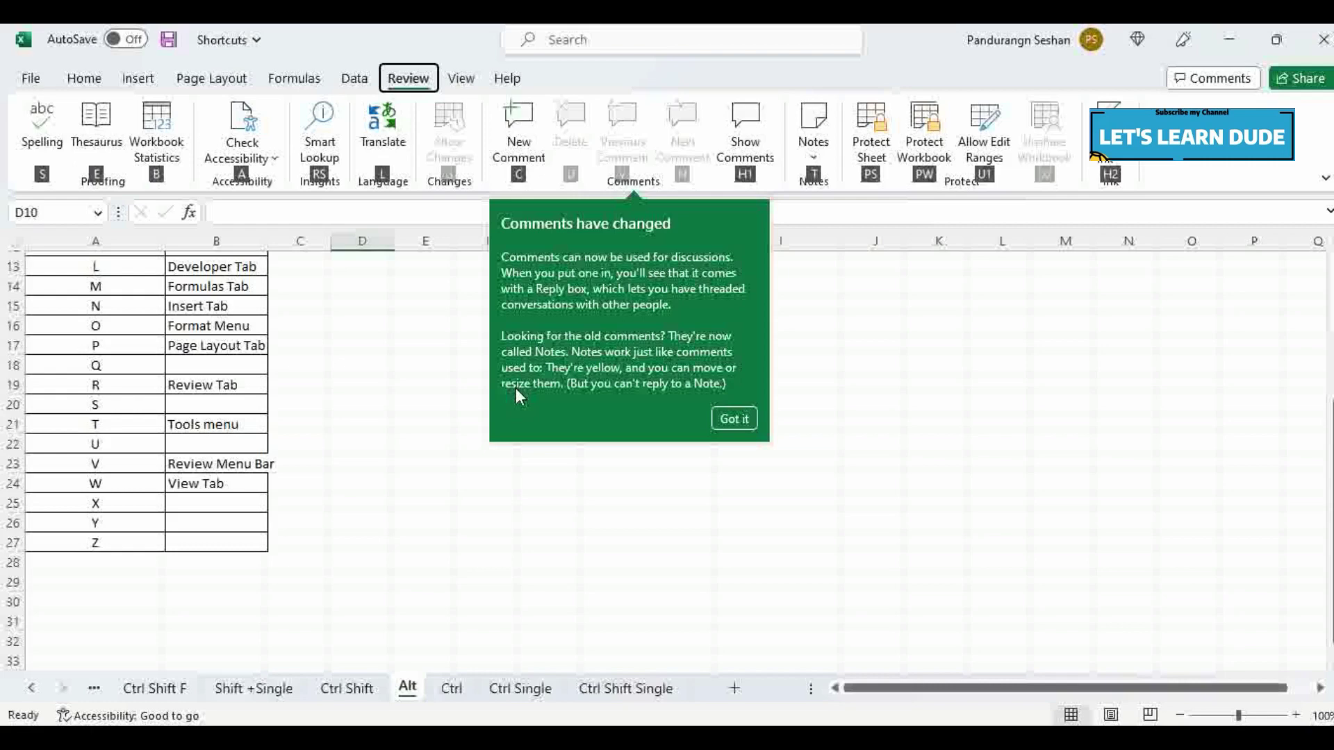
pyautogui.press('Escape')
pyautogui.click(437, 419)
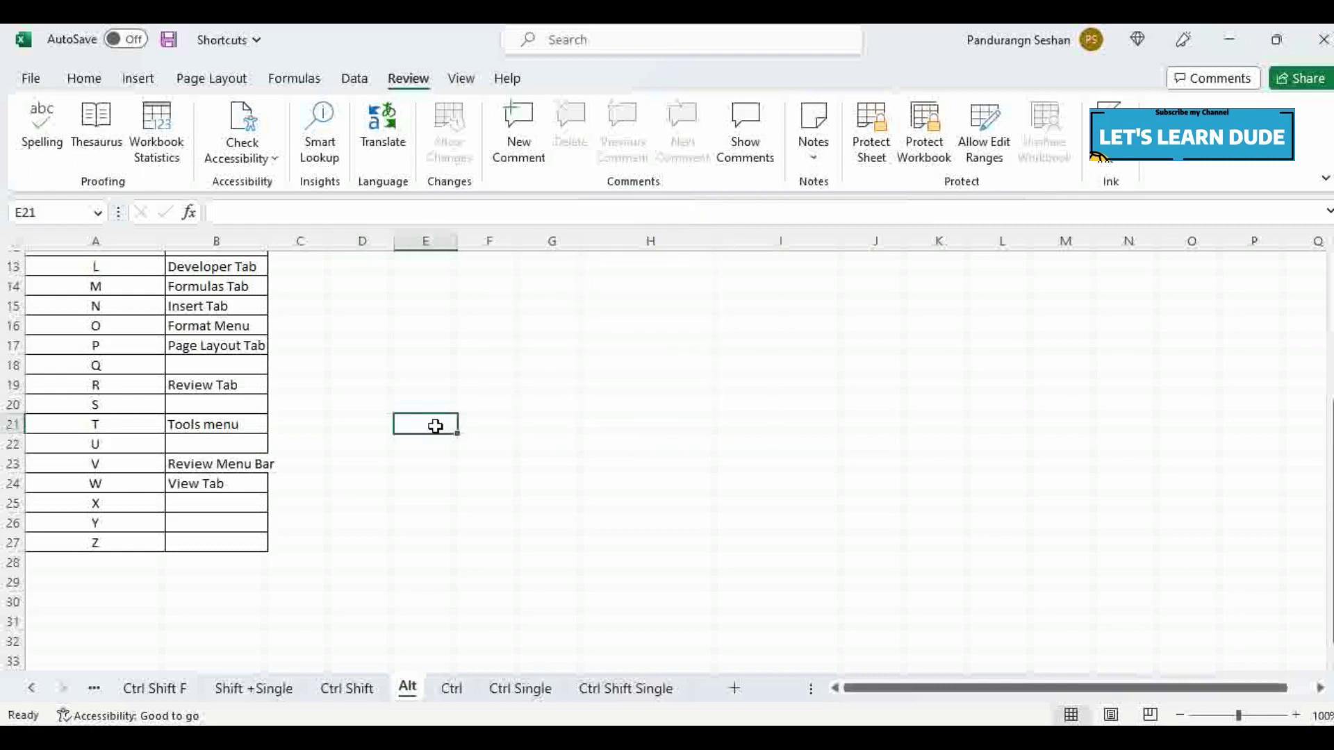
# Step: Try the Alt+T Tools and Alt+V shortcuts, then show the View tab with Alt+W
pyautogui.hotkey('alt', 't')
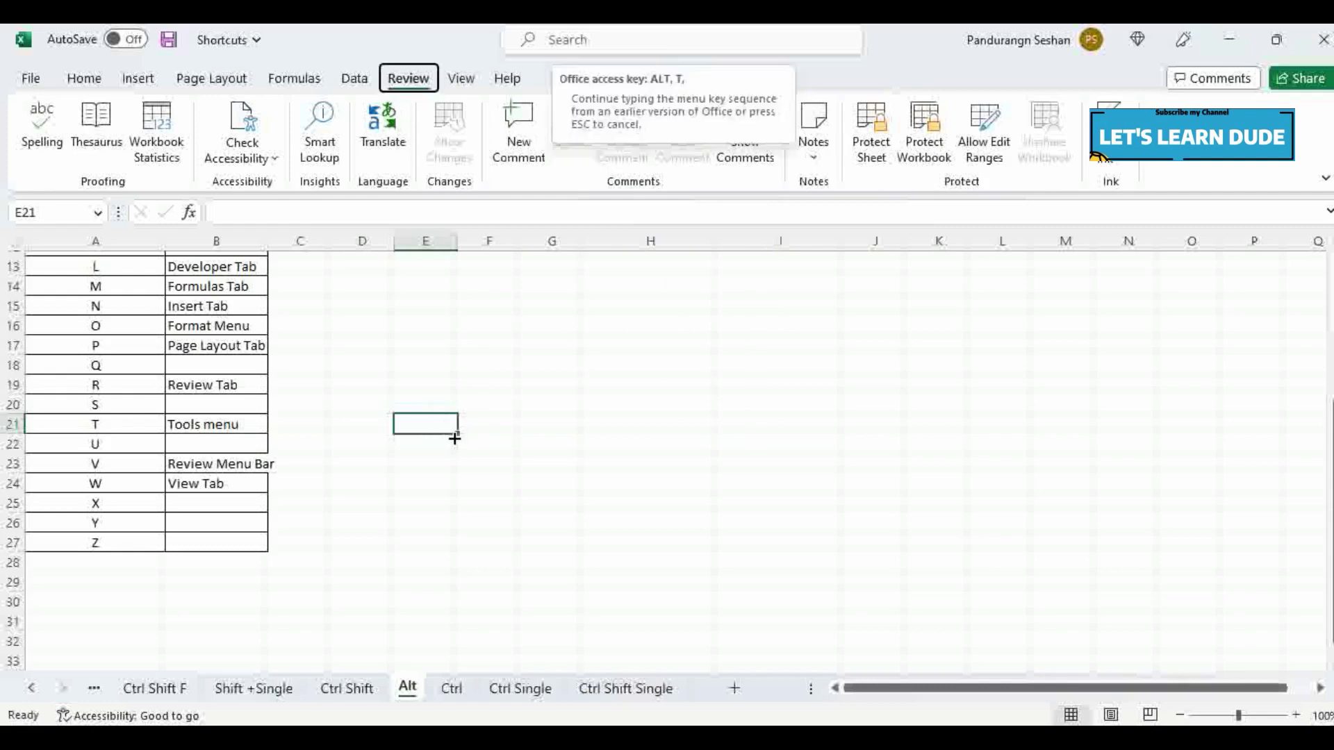
pyautogui.press('Escape')
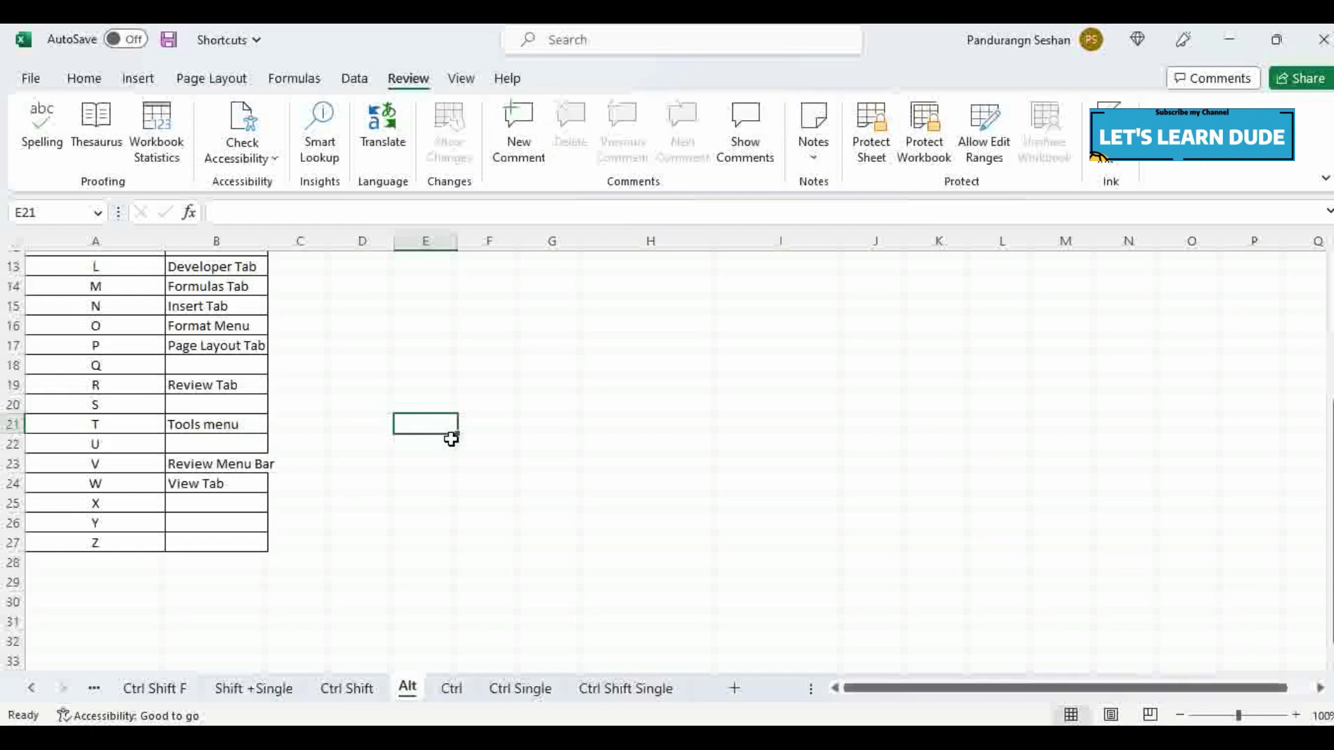
pyautogui.hotkey('alt', 'v')
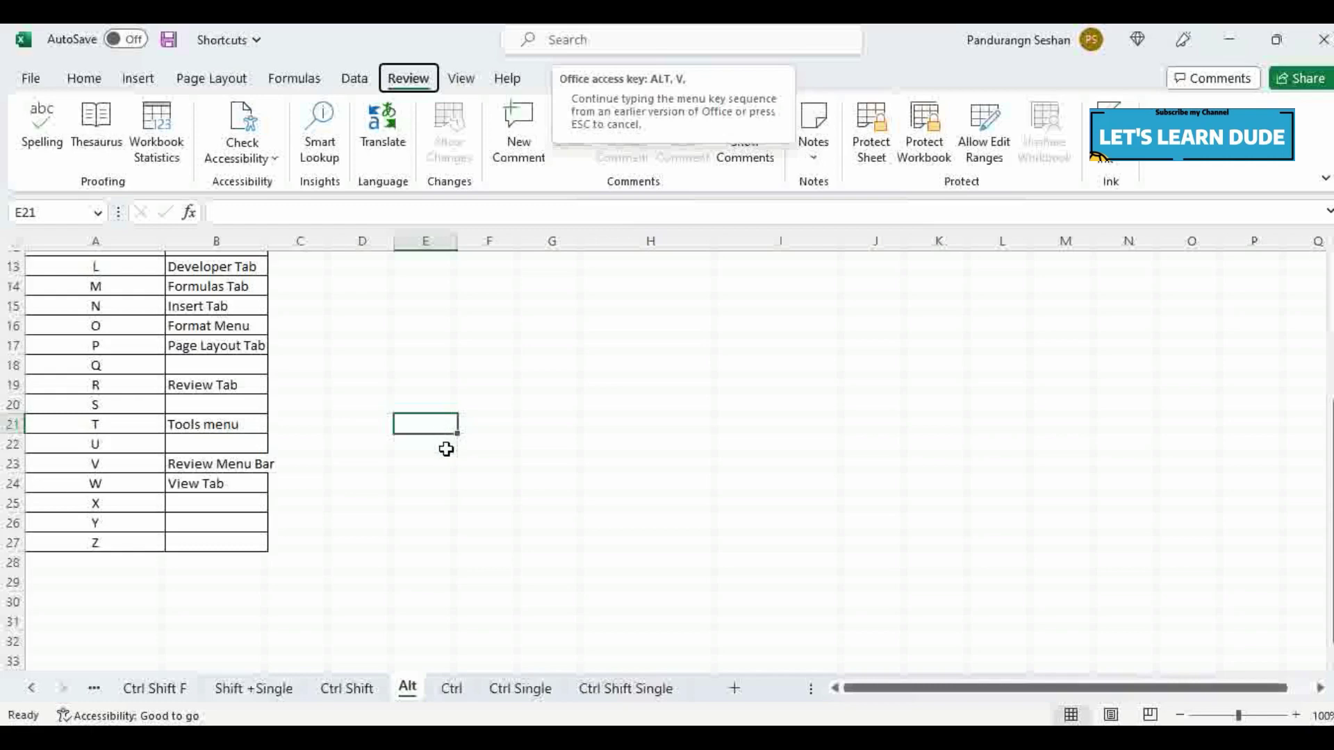
pyautogui.press('Escape')
pyautogui.hotkey('alt', 'w')
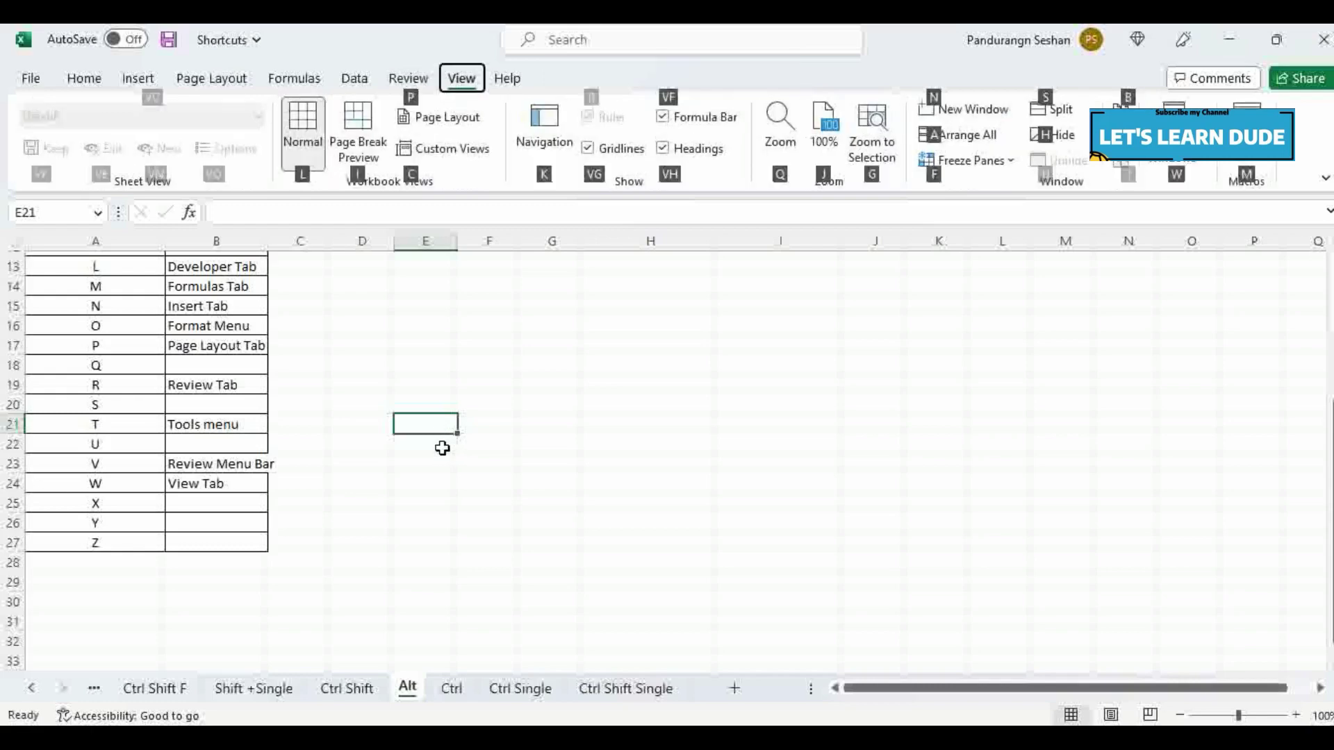
pyautogui.press('alt')
pyautogui.press('alt')
pyautogui.press('alt')
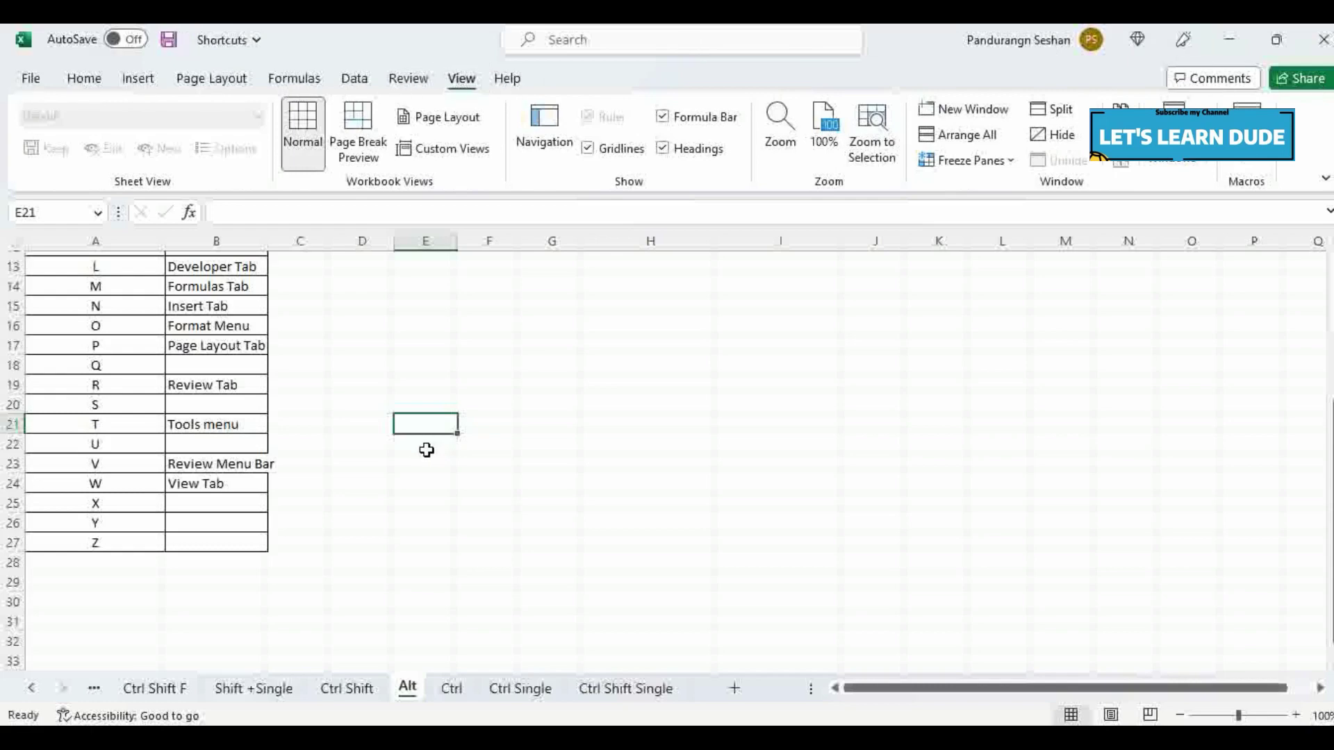
pyautogui.scroll(4, 427, 450)
pyautogui.scroll(-2, 424, 451)
pyautogui.scroll(2, 422, 450)
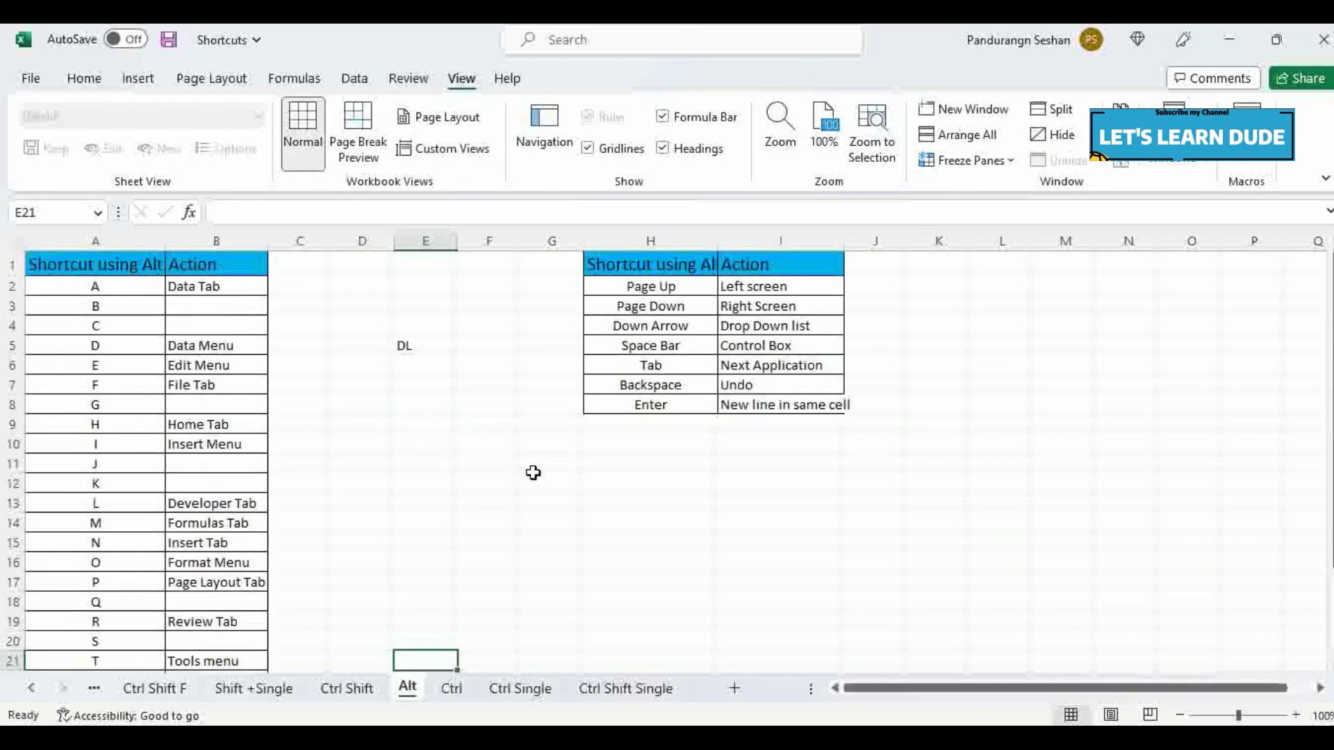
# Step: Widen columns H and I to fit their entries, then select cells H3:H4
pyautogui.moveTo(715, 231); pyautogui.dragTo(726, 232)
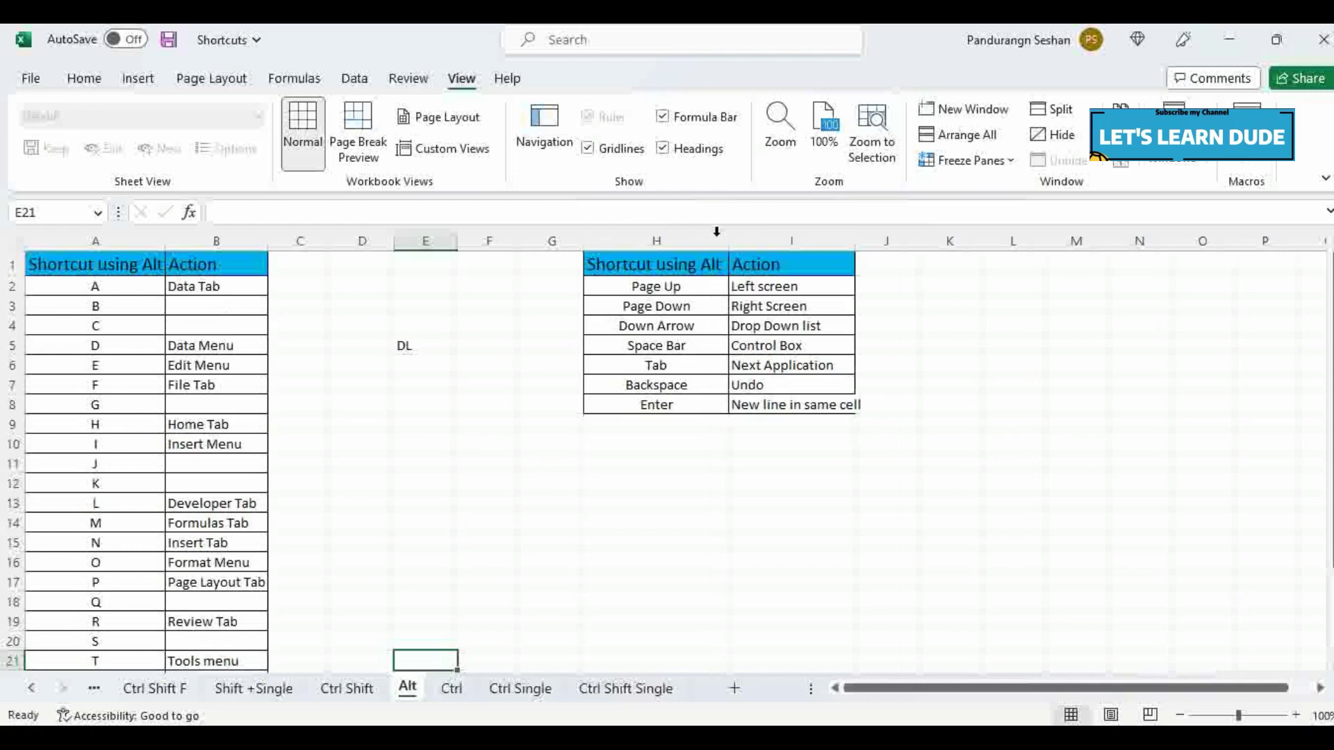
pyautogui.click(720, 297)
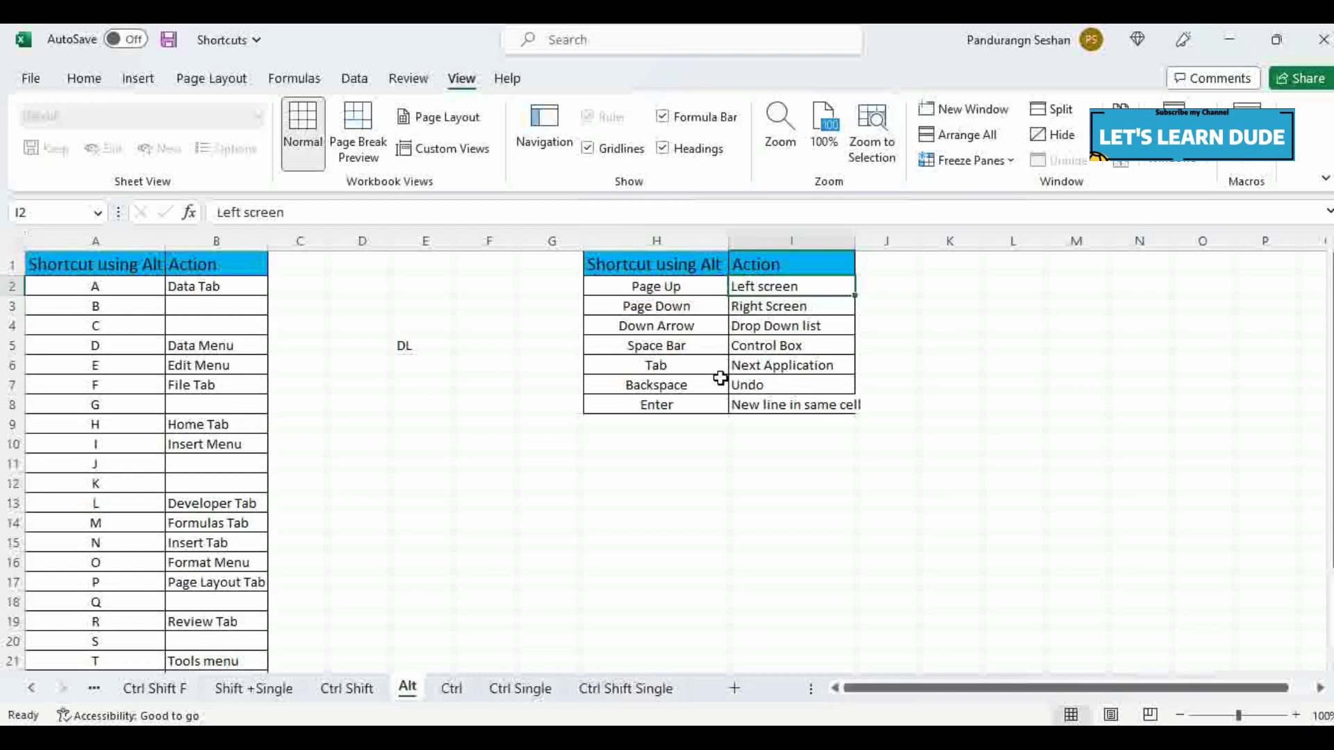
pyautogui.click(845, 240)
pyautogui.moveTo(854, 241); pyautogui.dragTo(898, 240)
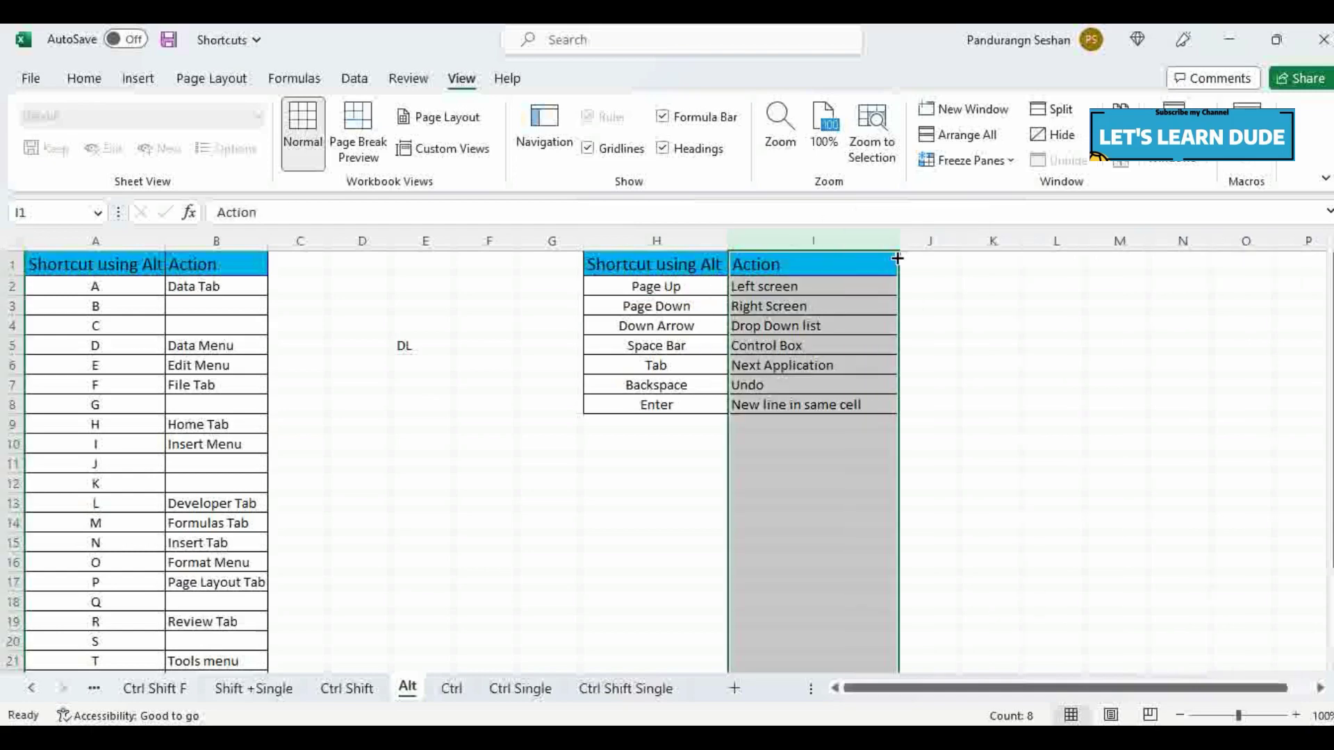
pyautogui.click(724, 385)
pyautogui.moveTo(723, 385); pyautogui.dragTo(711, 317)
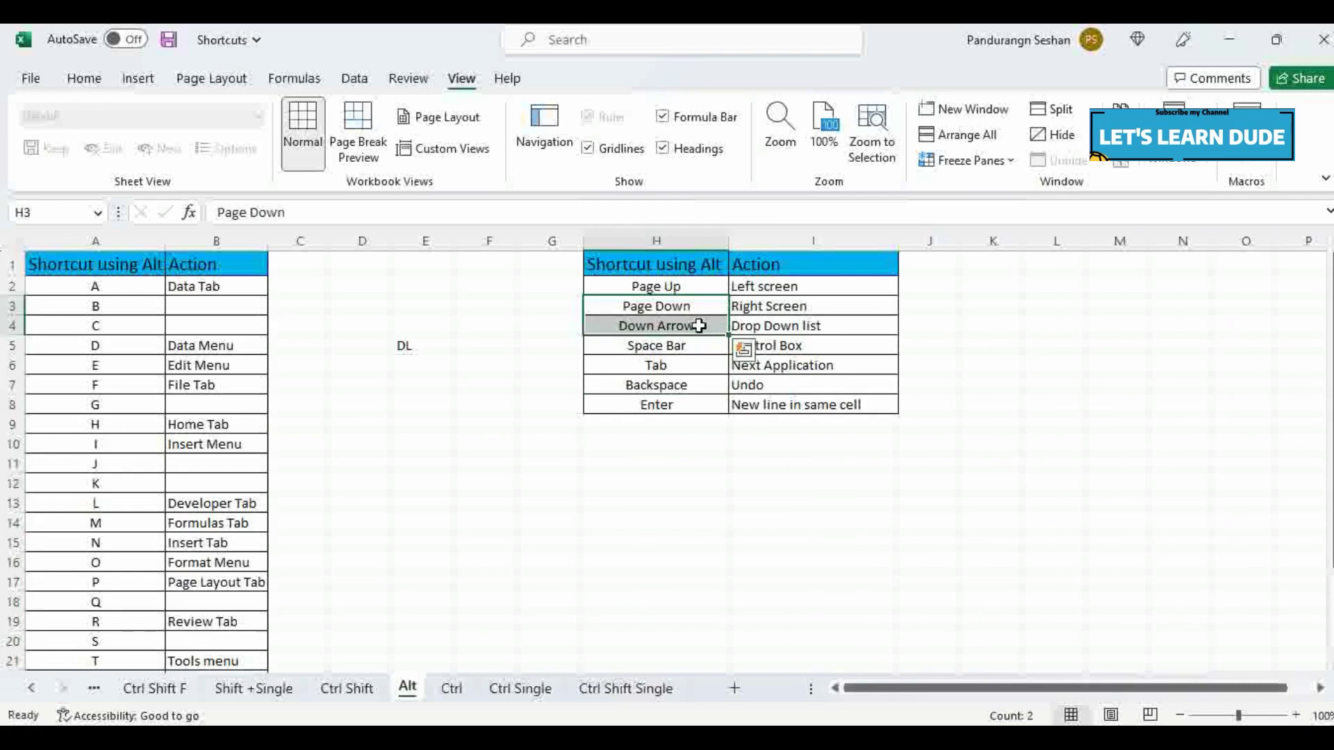
pyautogui.hotkey('alt', 'pagedown')
pyautogui.hotkey('alt', 'pageup')
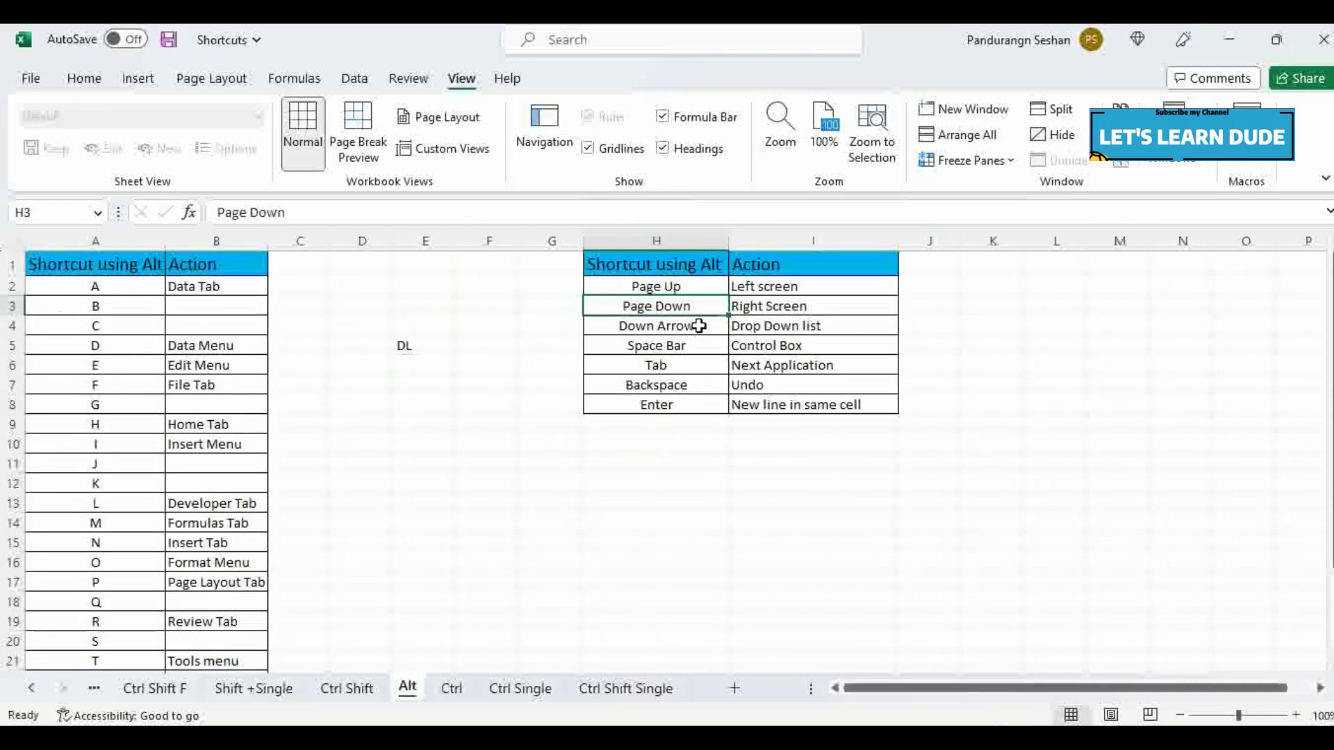
pyautogui.press('alt')
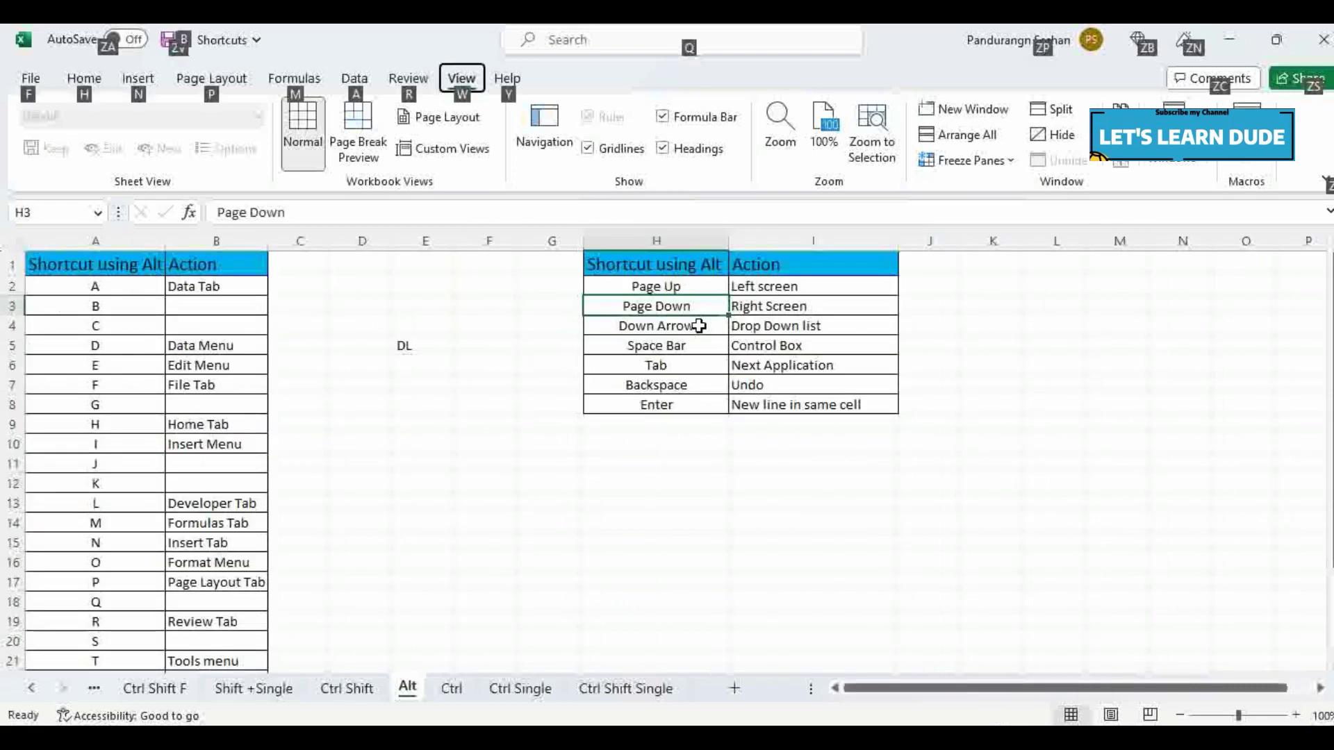
pyautogui.press('Escape')
pyautogui.press('Up')
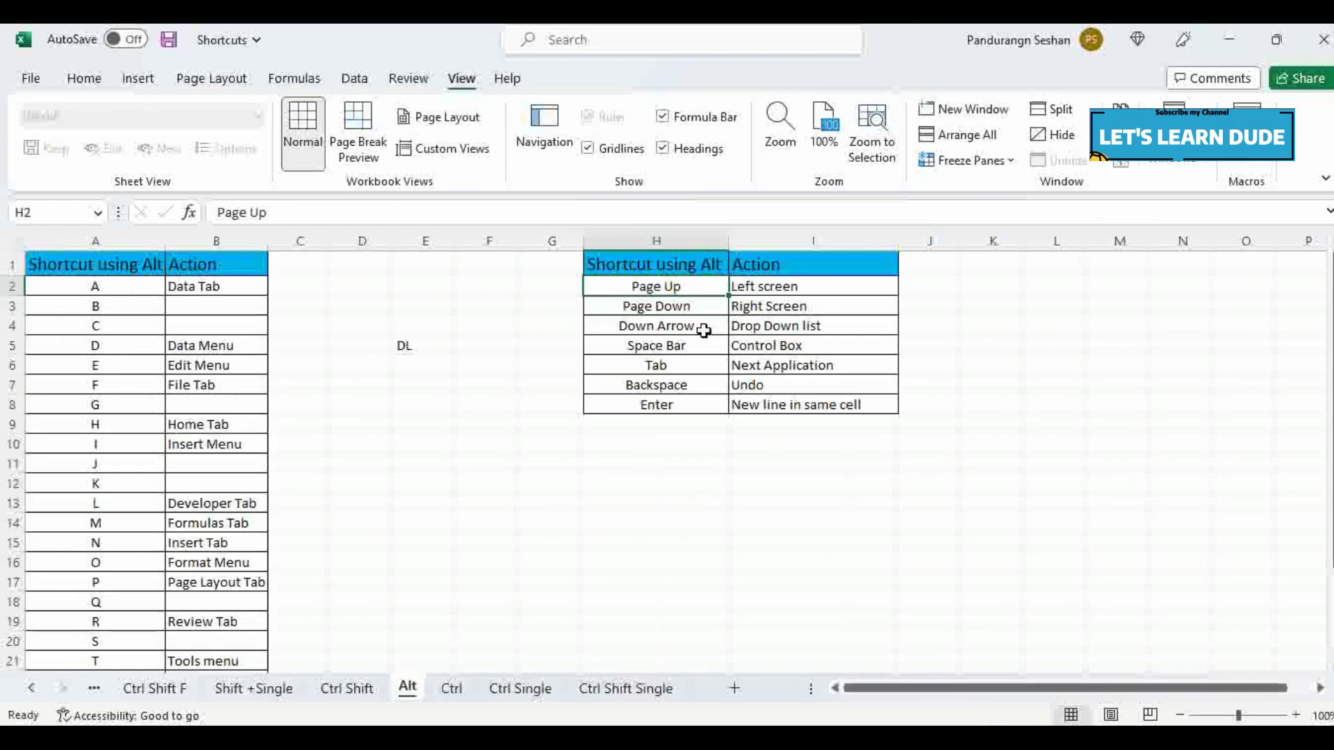
pyautogui.press('Down')
pyautogui.press('Right')
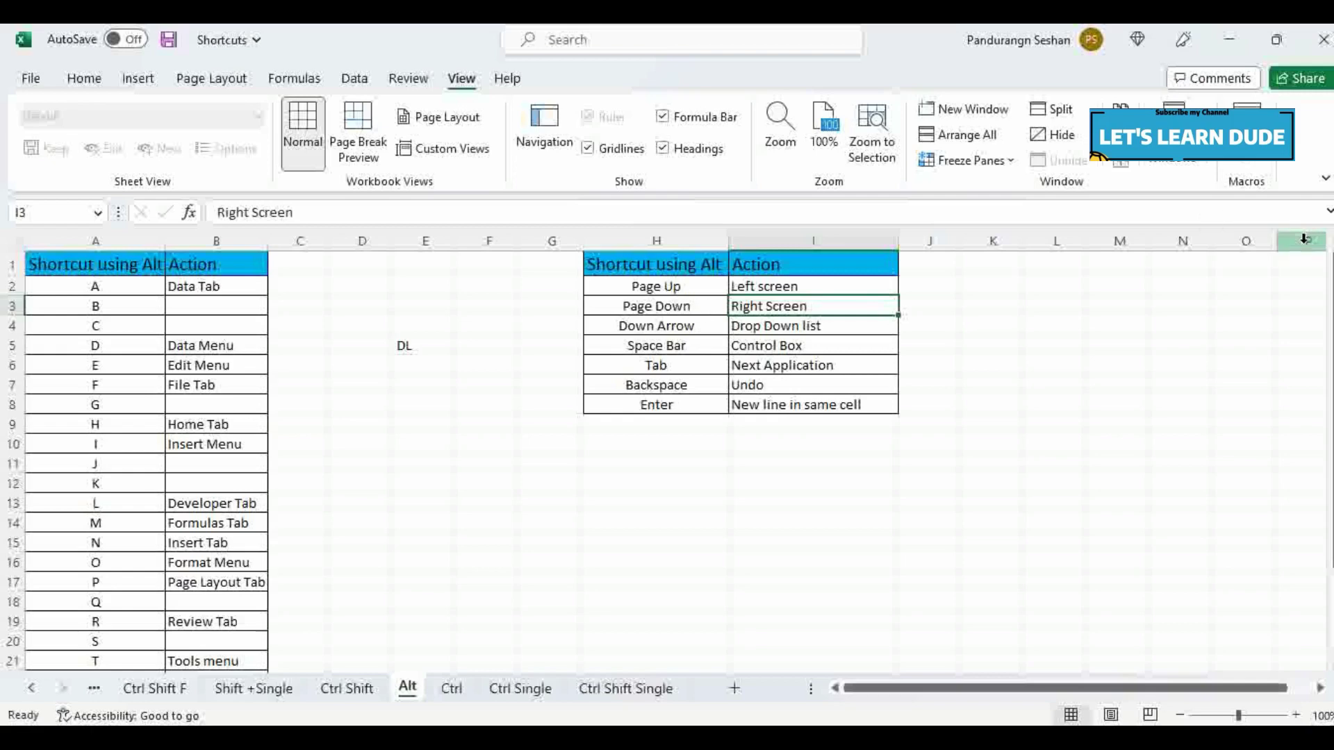
pyautogui.hotkey('alt', 'pagedown')
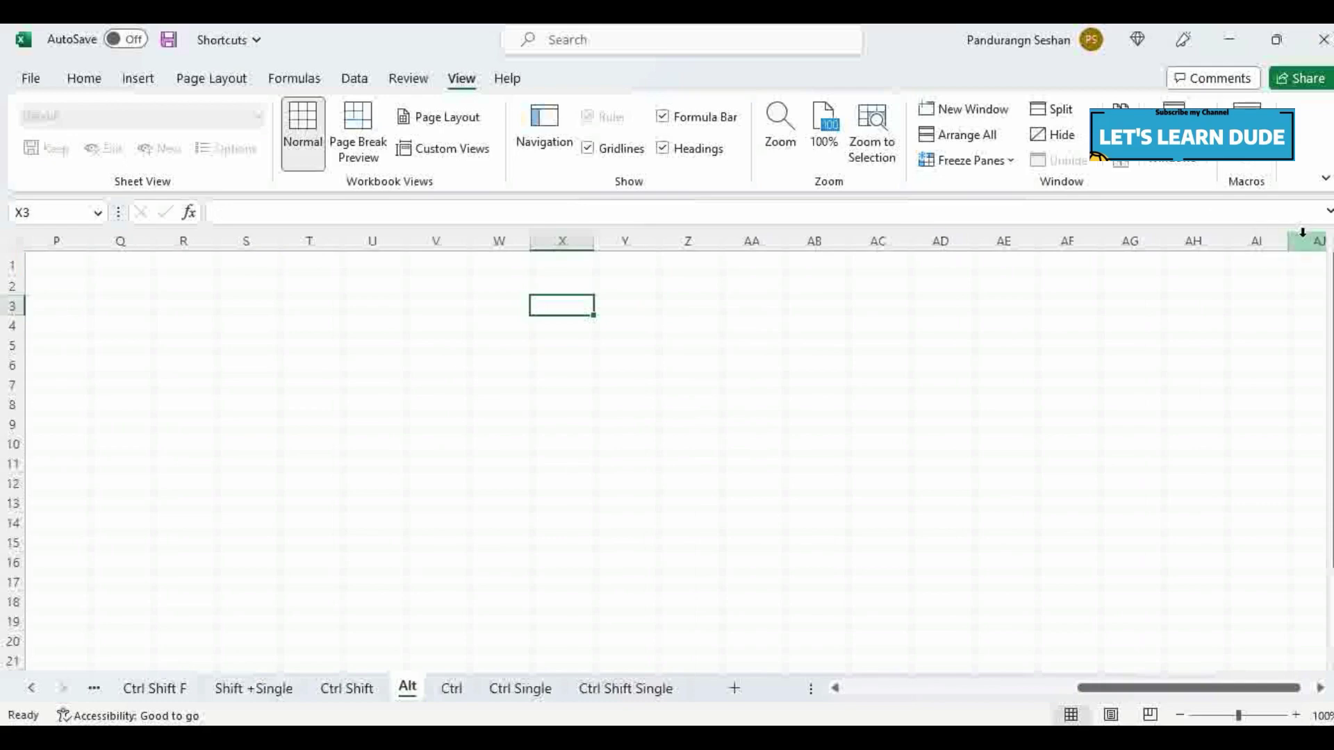
pyautogui.hotkey('alt', 'pagedown')
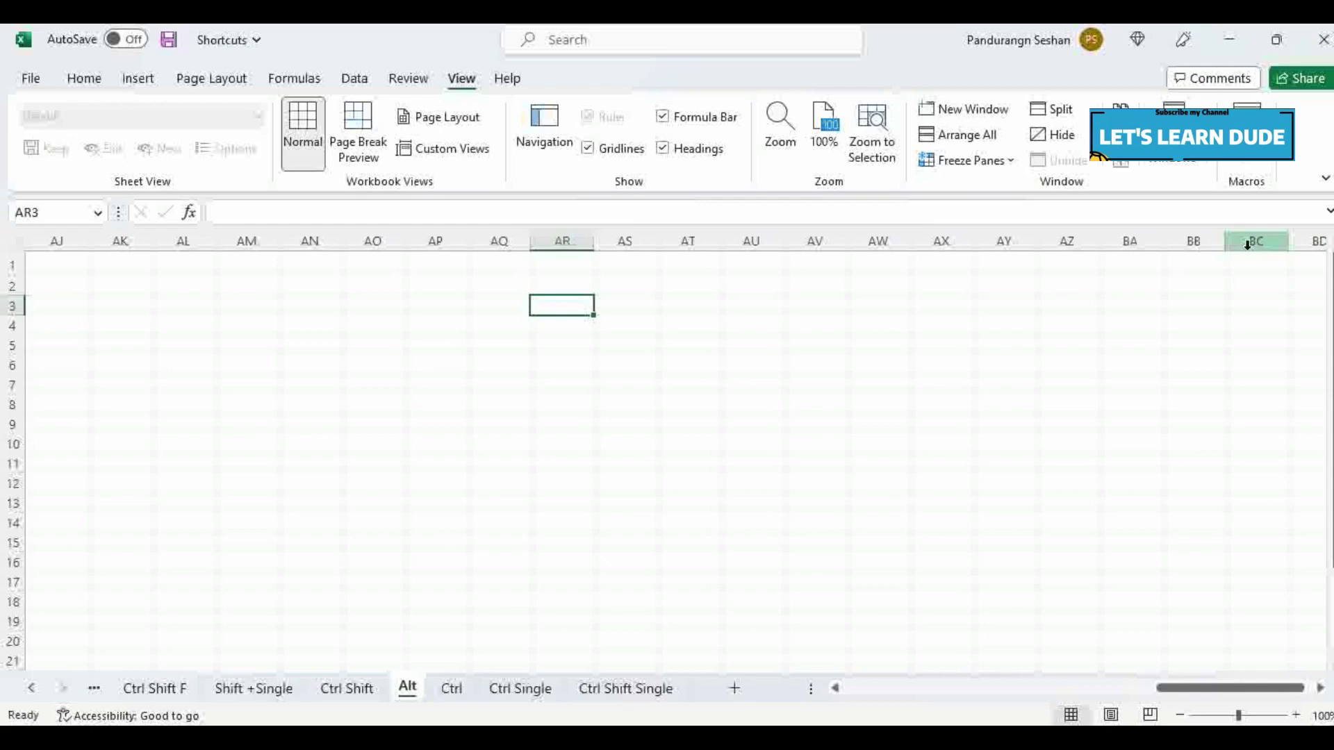
pyautogui.press('alt')
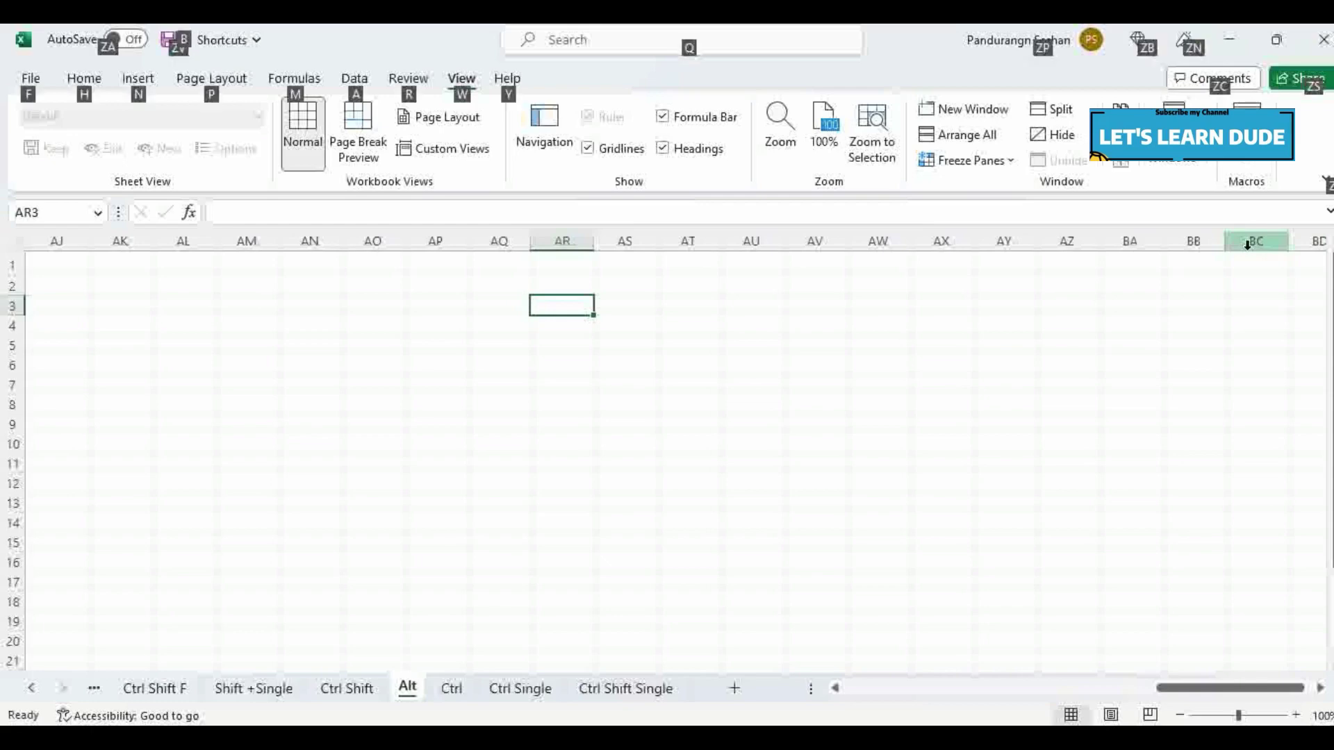
pyautogui.hotkey('alt', 'pageup')
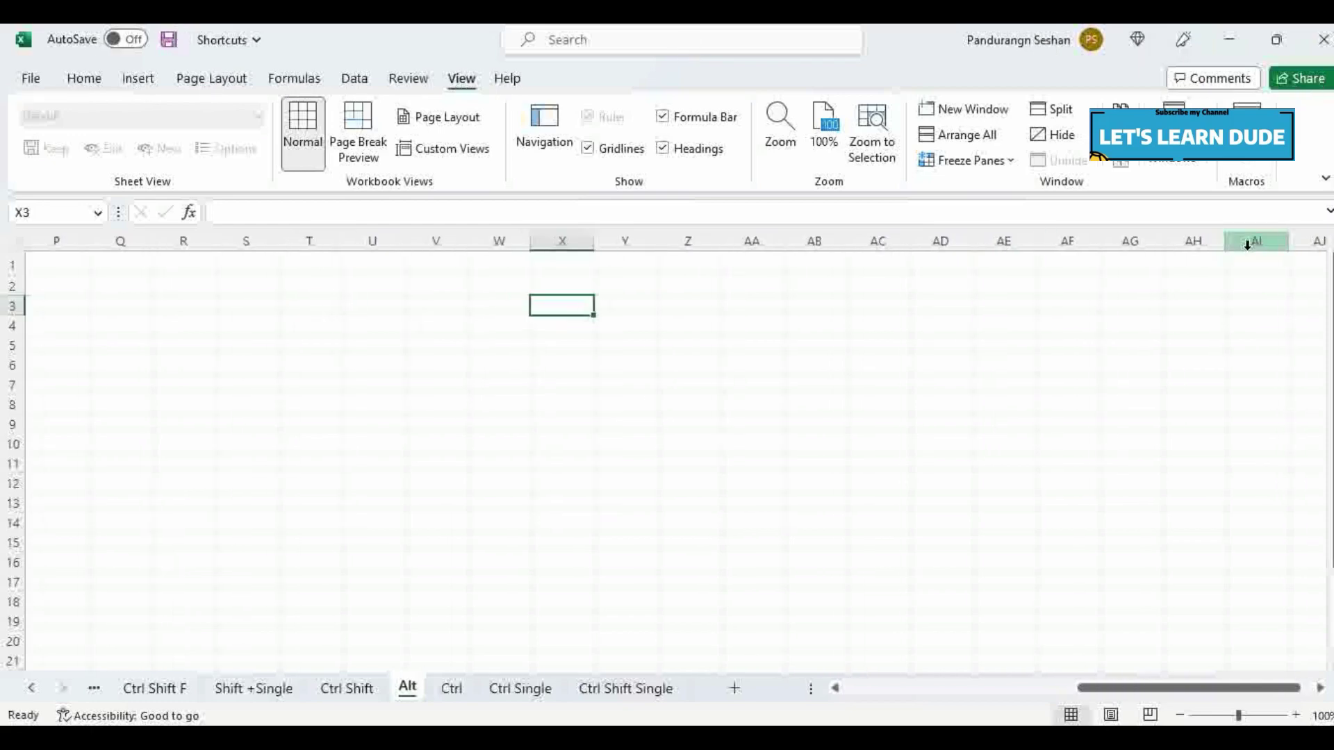
pyautogui.hotkey('alt', 'pageup')
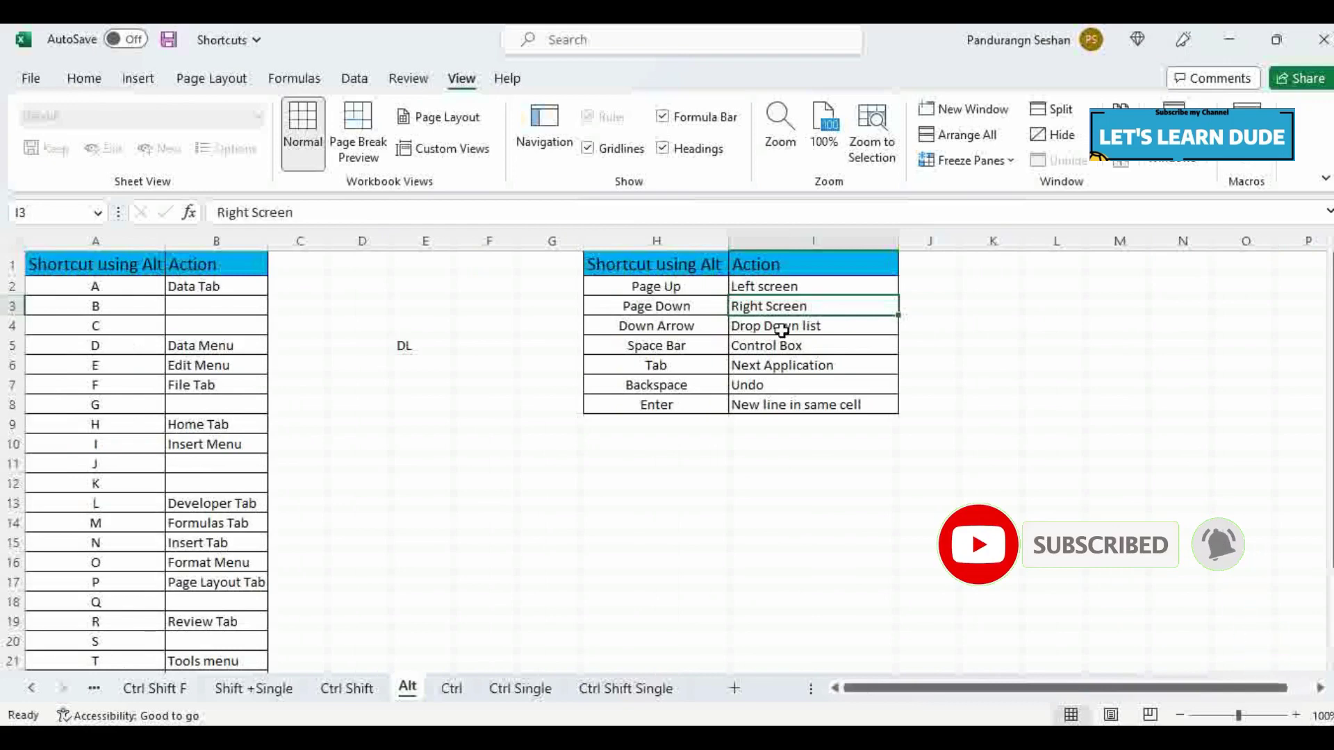
# Step: Open the pick-from-list on cell I4 with Alt+Down Arrow and close it unchanged
pyautogui.click(804, 331)
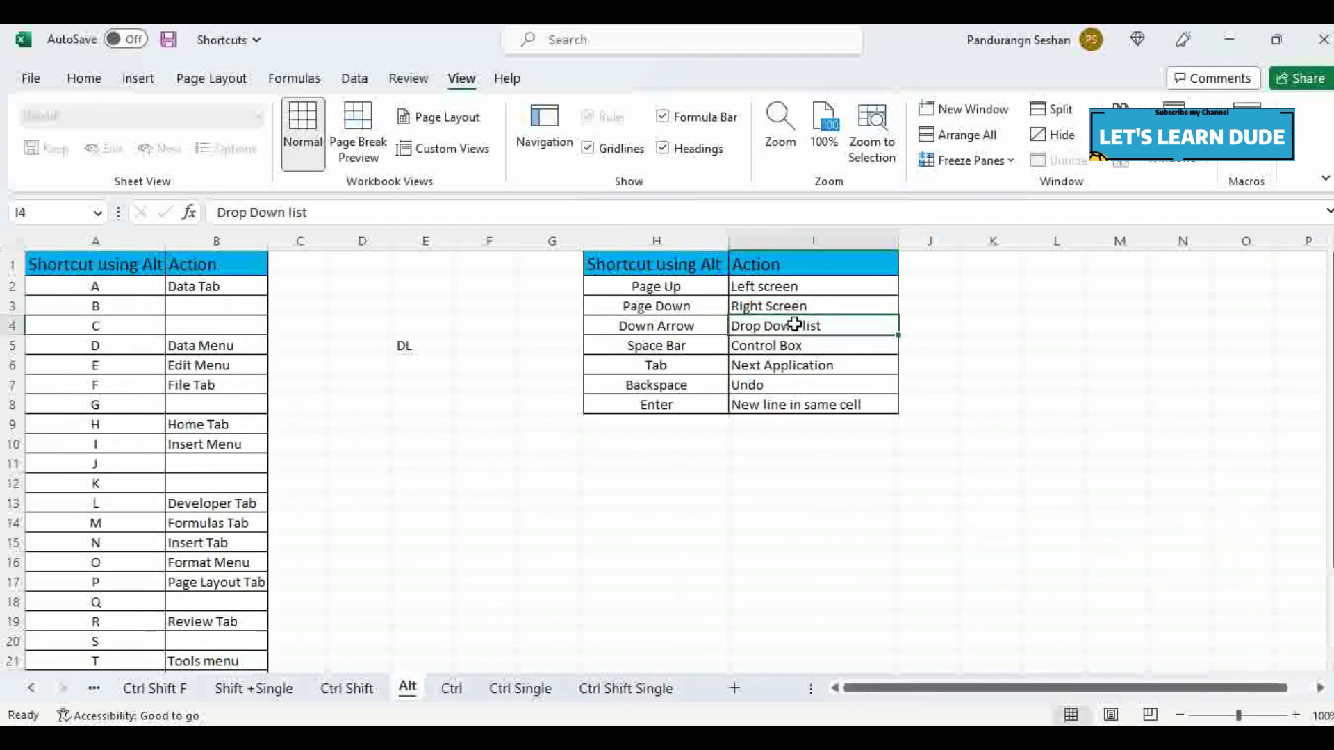
pyautogui.hotkey('alt', 'Down')
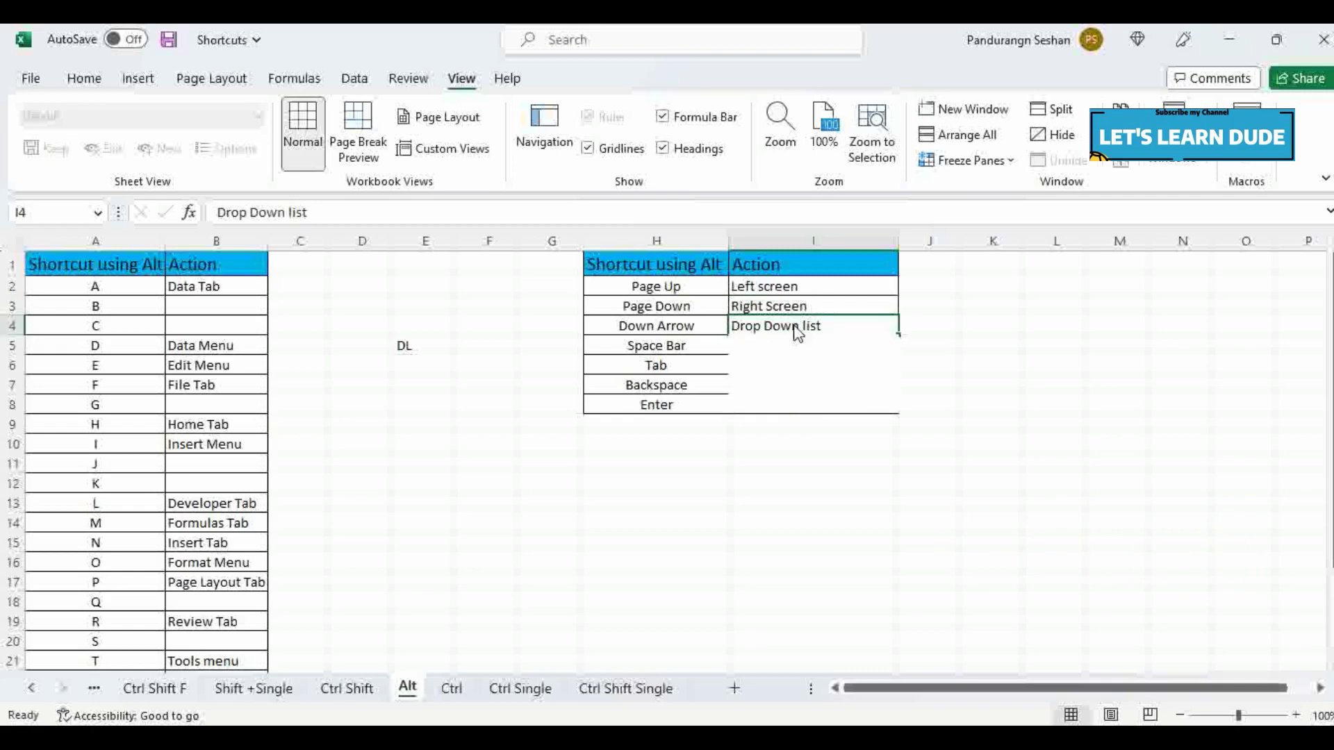
pyautogui.press('Down')
pyautogui.press('Down')
pyautogui.press('Down')
pyautogui.press('Down')
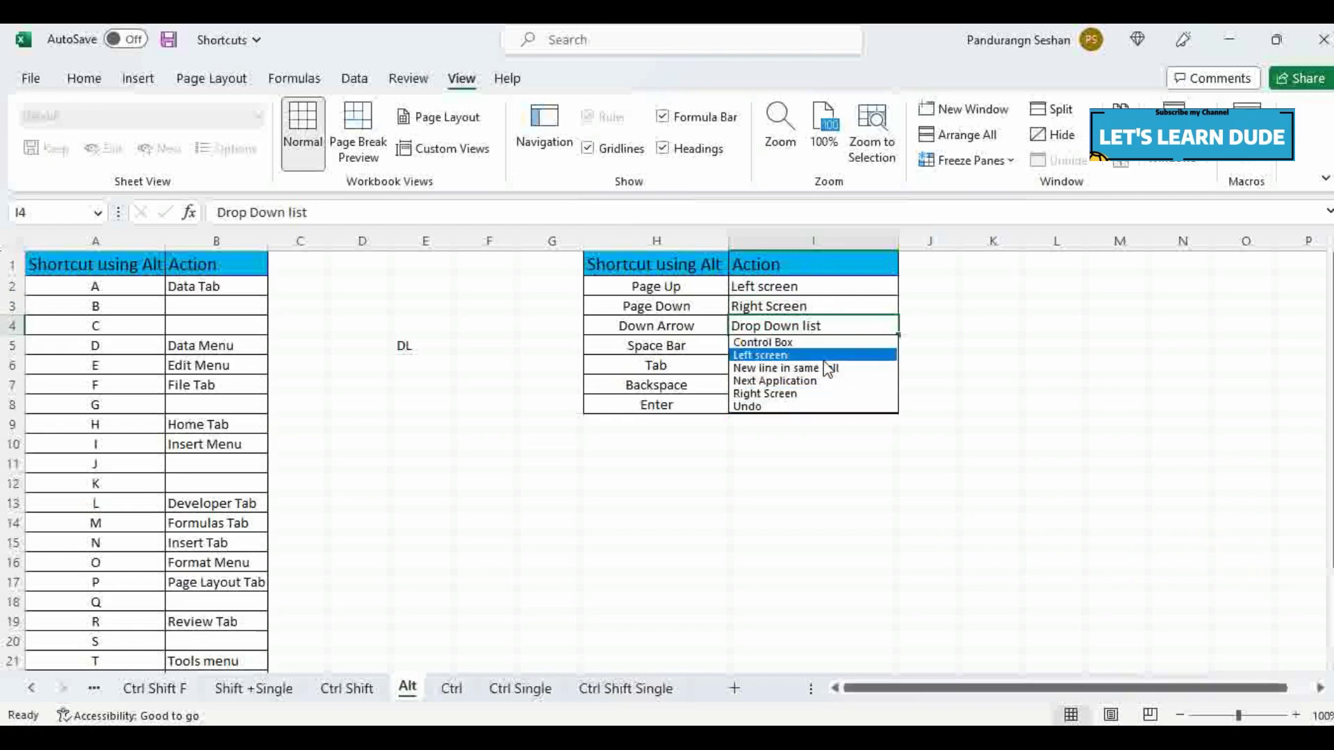
pyautogui.press('Escape')
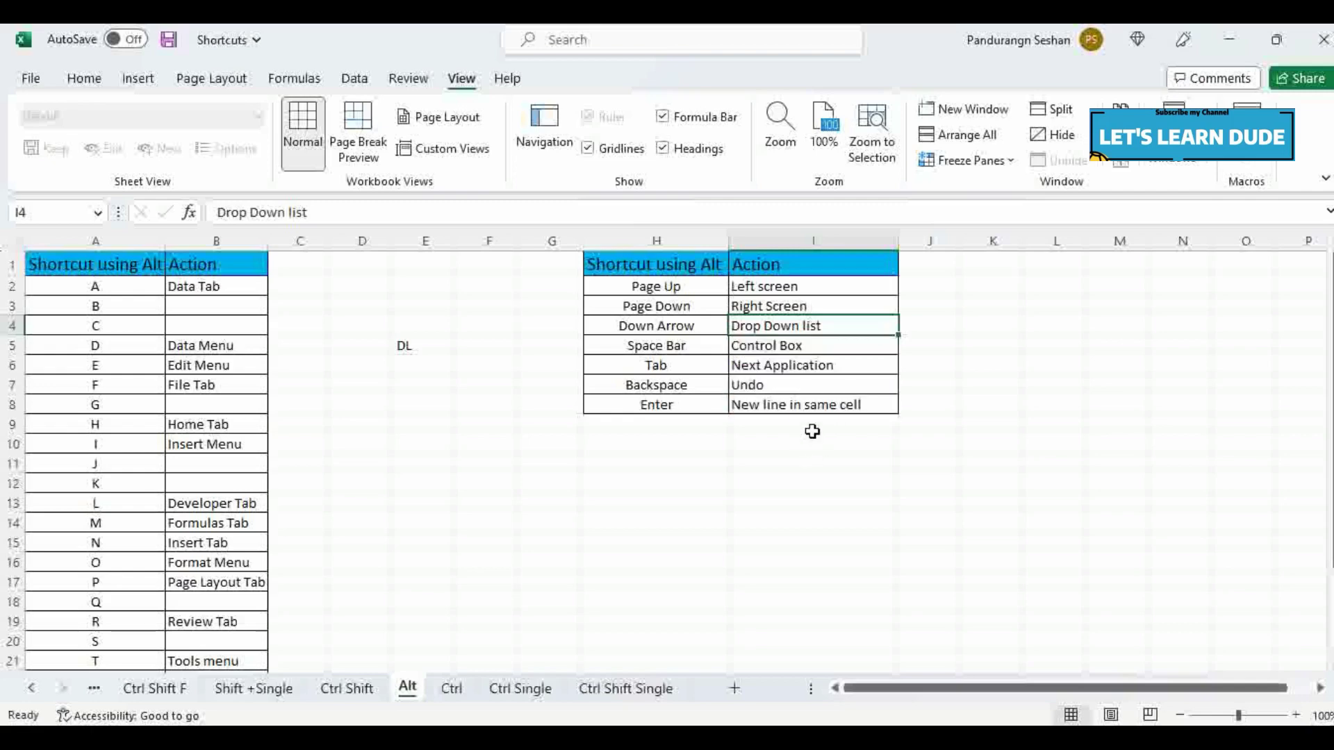
# Step: Enter then delete 'Left screen' in I9 from the pick list, and open the window control menu
pyautogui.click(813, 432)
pyautogui.hotkey('alt', 'Down')
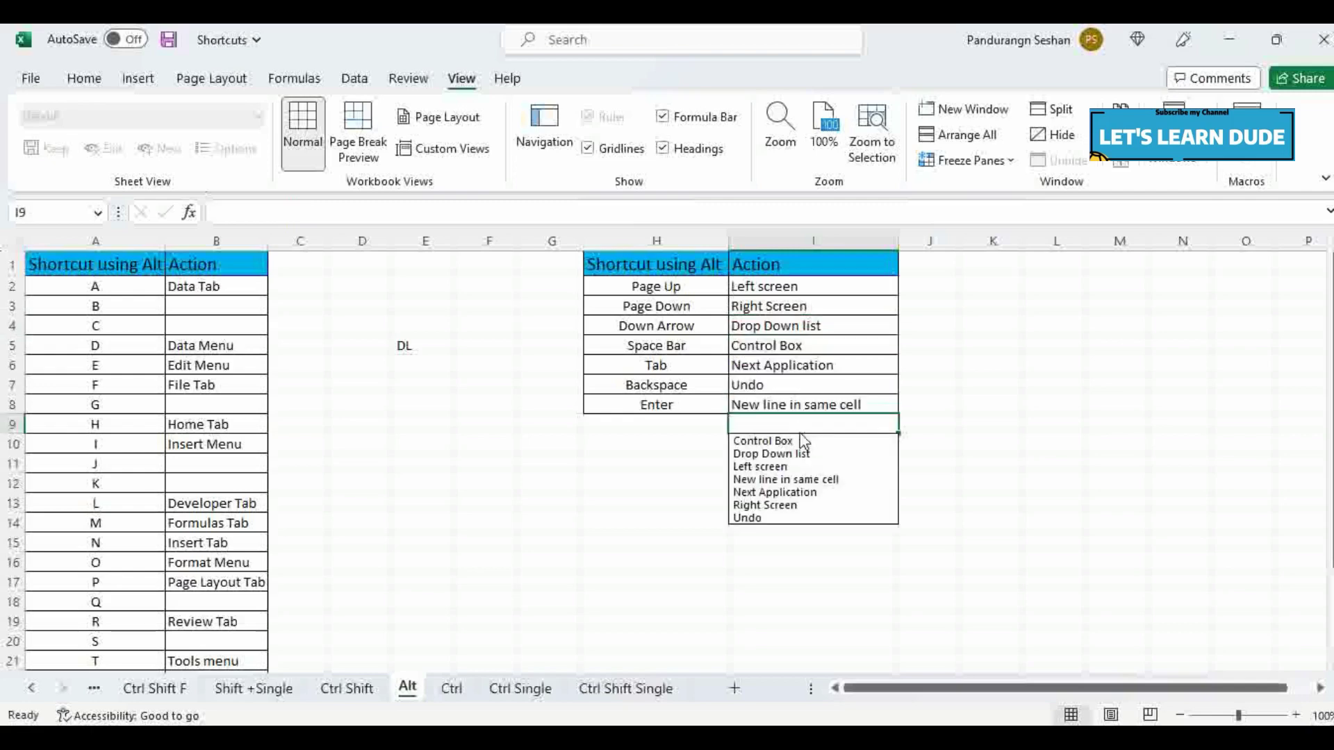
pyautogui.press('Down')
pyautogui.press('Down')
pyautogui.press('Down')
pyautogui.press('Return')
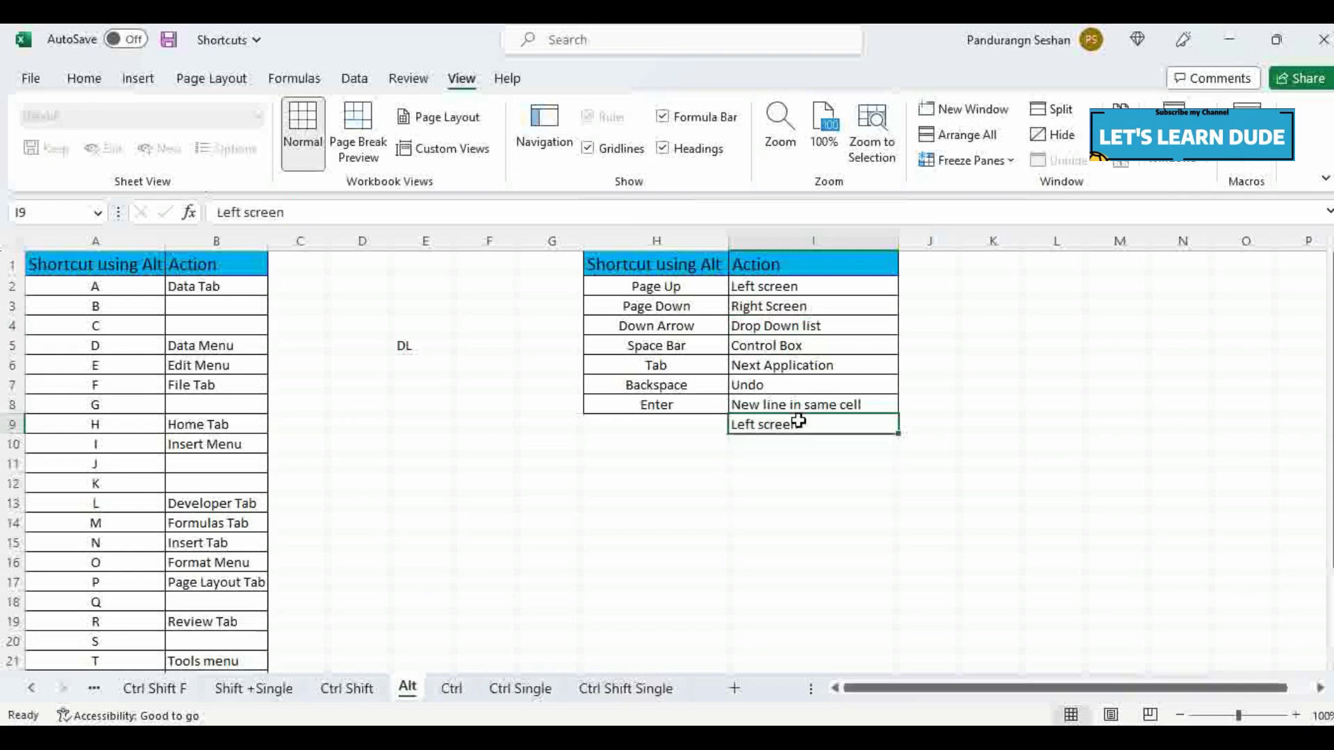
pyautogui.press('Delete')
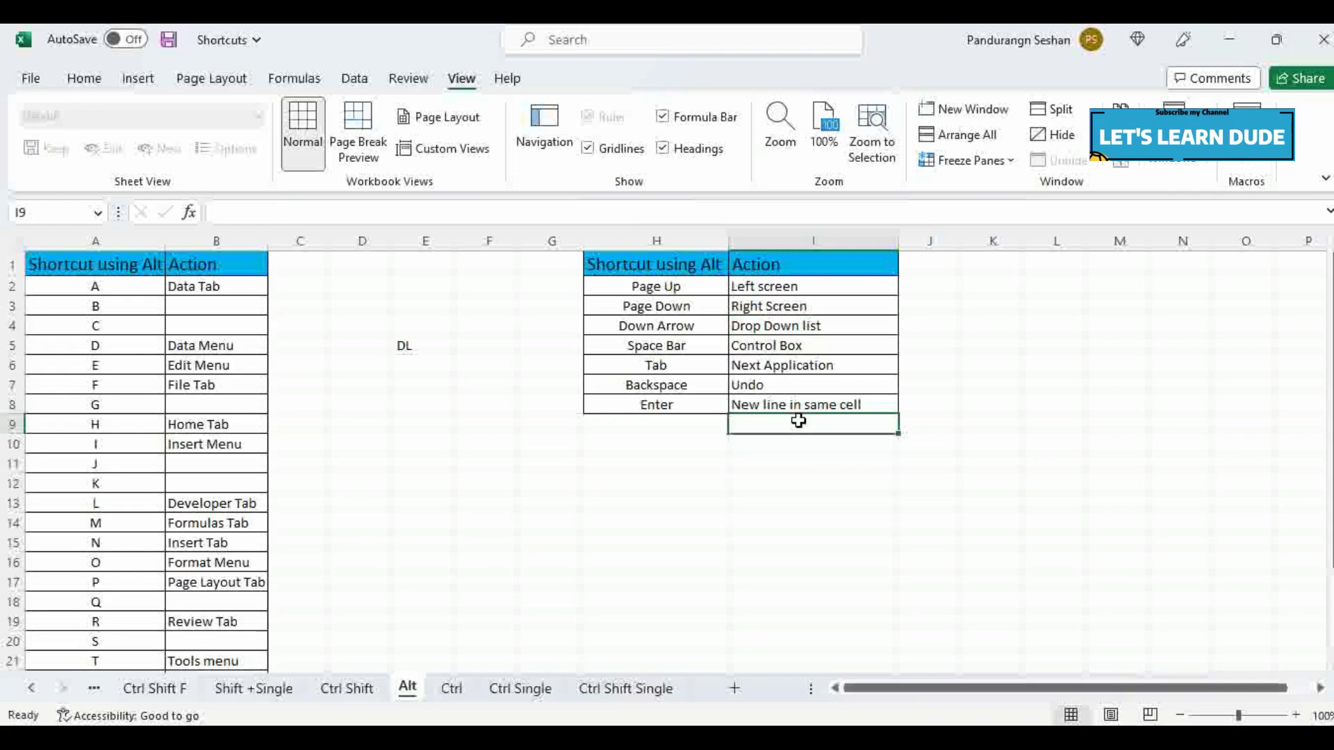
pyautogui.press('Return')
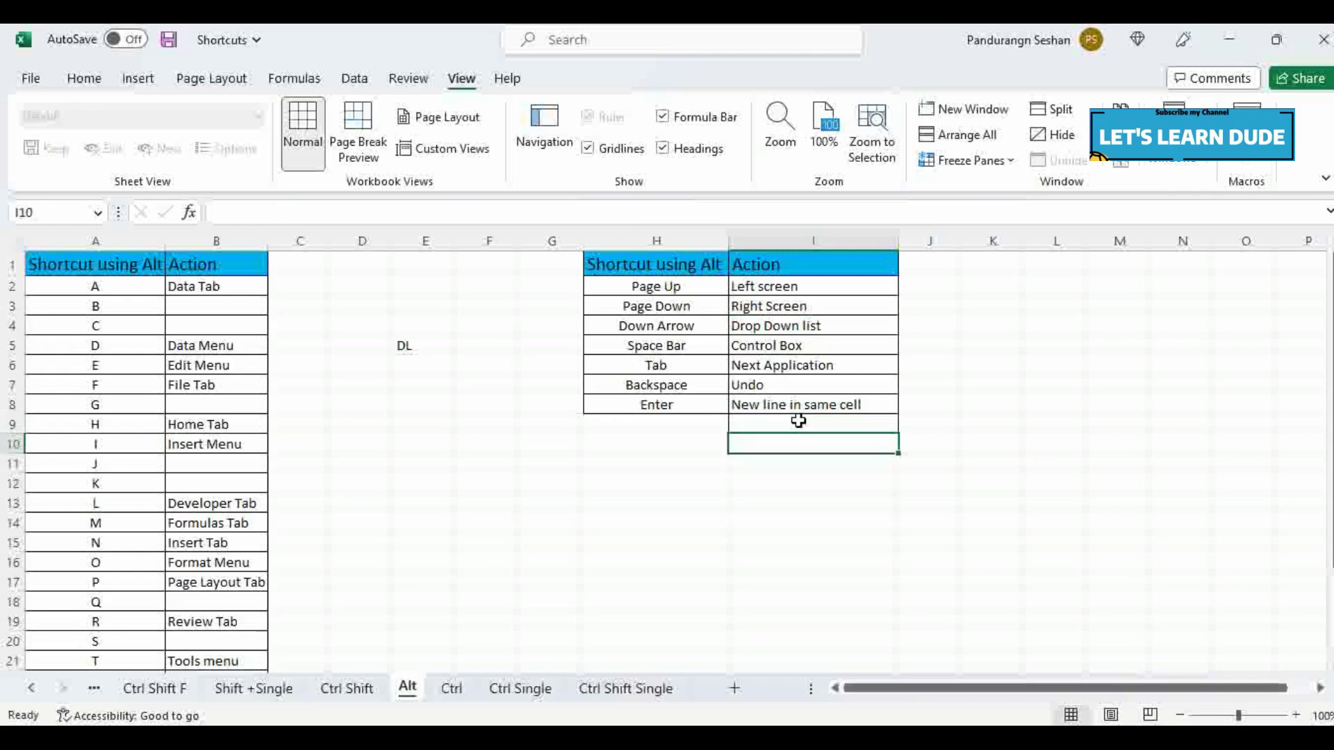
pyautogui.hotkey('alt', 'space')
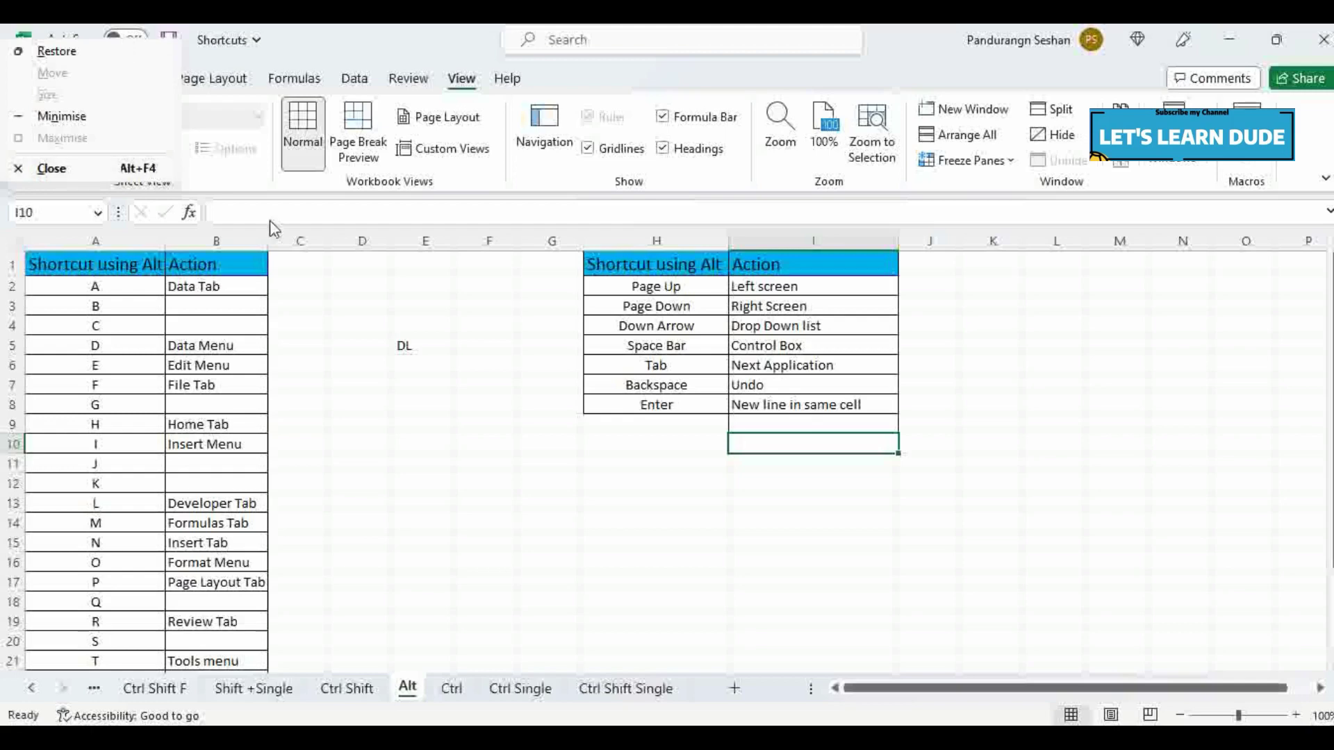
# Step: Close the control menu, then Alt+Tab to Book1 and back to the Shortcuts workbook
pyautogui.press('Escape')
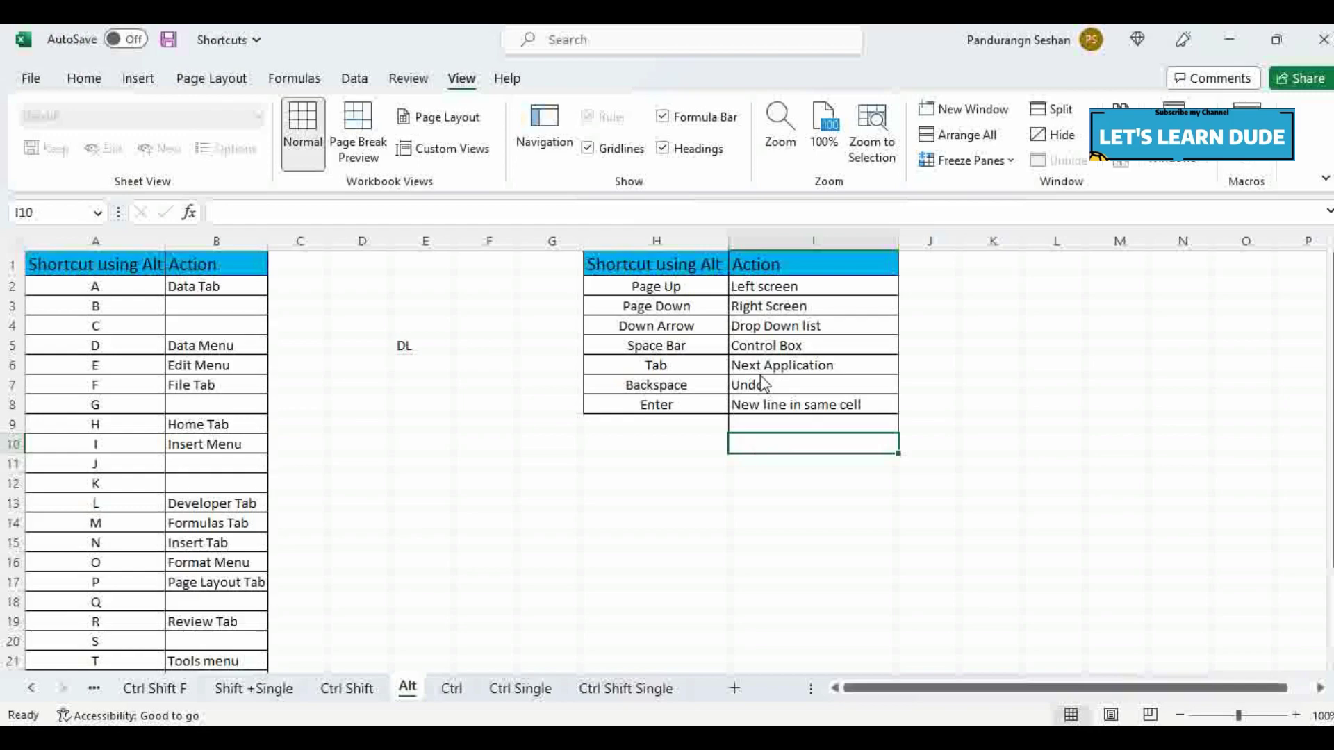
pyautogui.hotkey('alt', 'Tab')
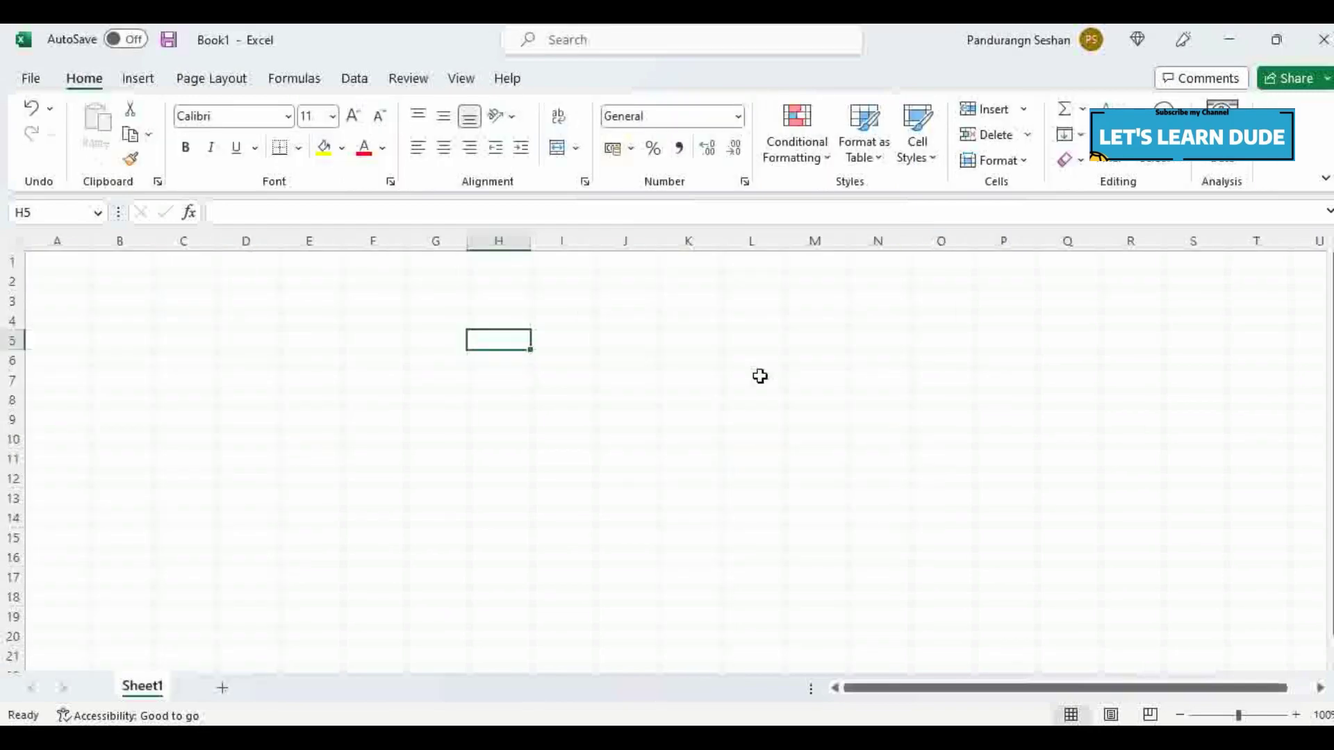
pyautogui.hotkey('alt', 'Tab')
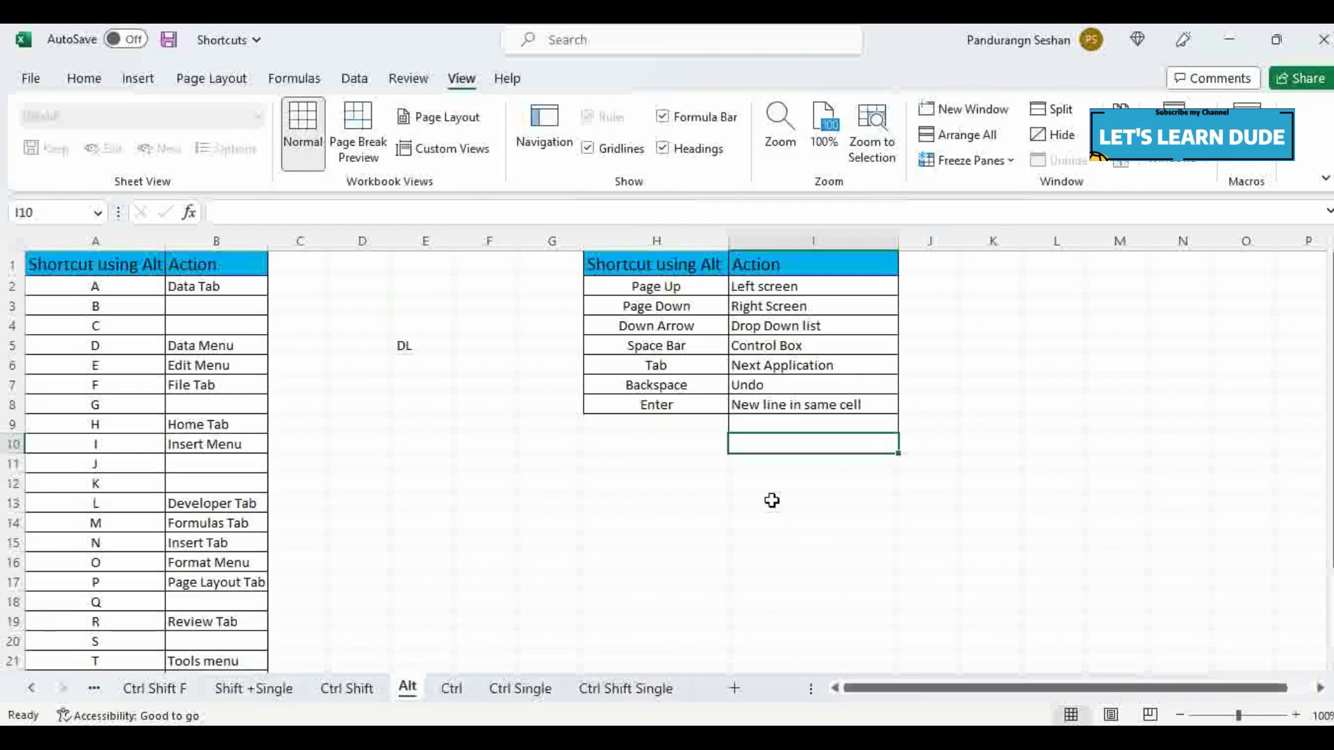
pyautogui.hotkey('alt', 'space')
pyautogui.press('Escape')
pyautogui.hotkey('alt', 'BackSpace')
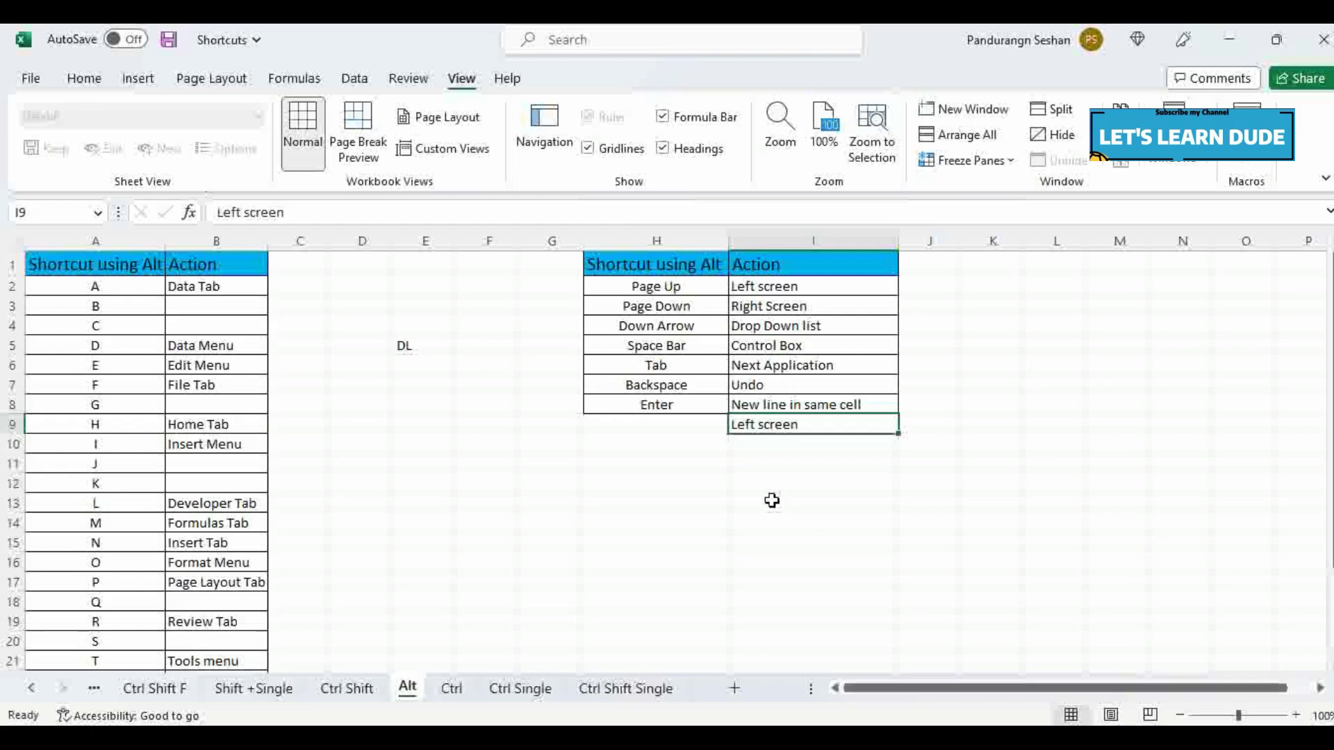
pyautogui.press('Delete')
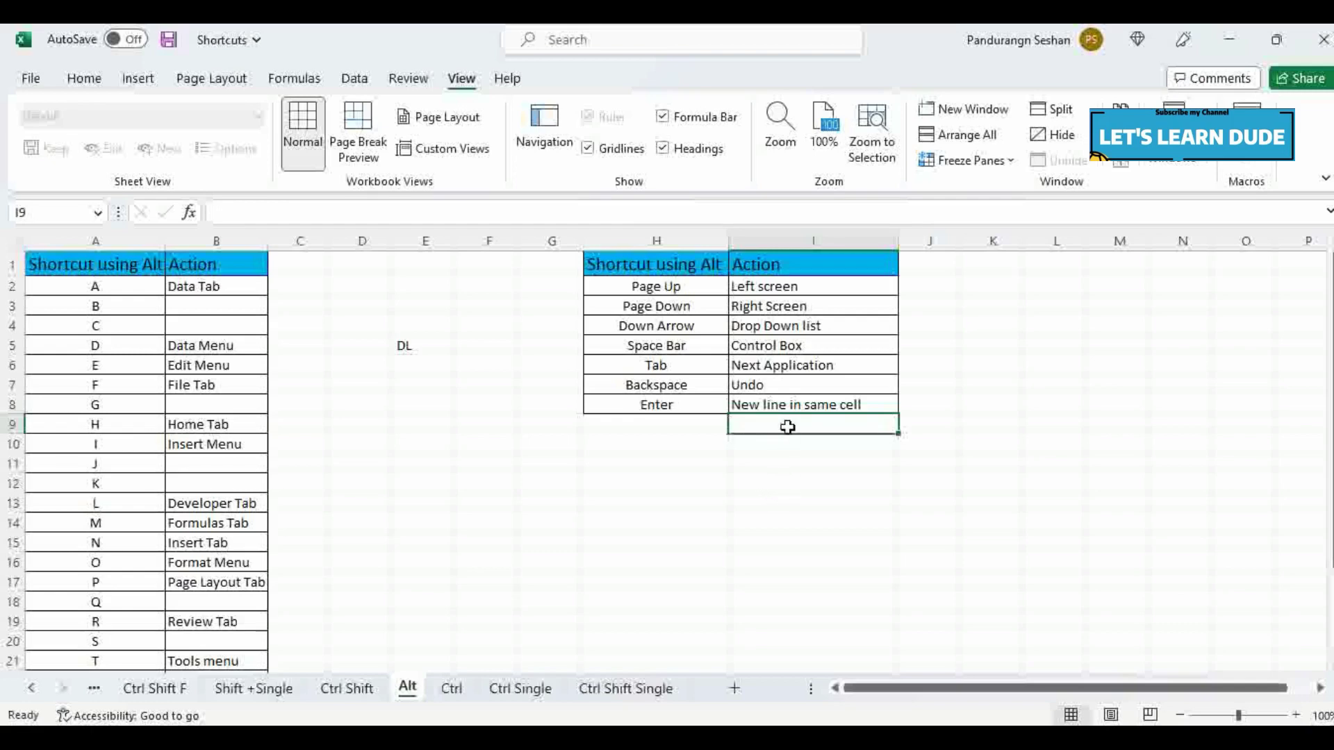
pyautogui.write('sd')
pyautogui.press('BackSpace')
pyautogui.press('BackSpace')
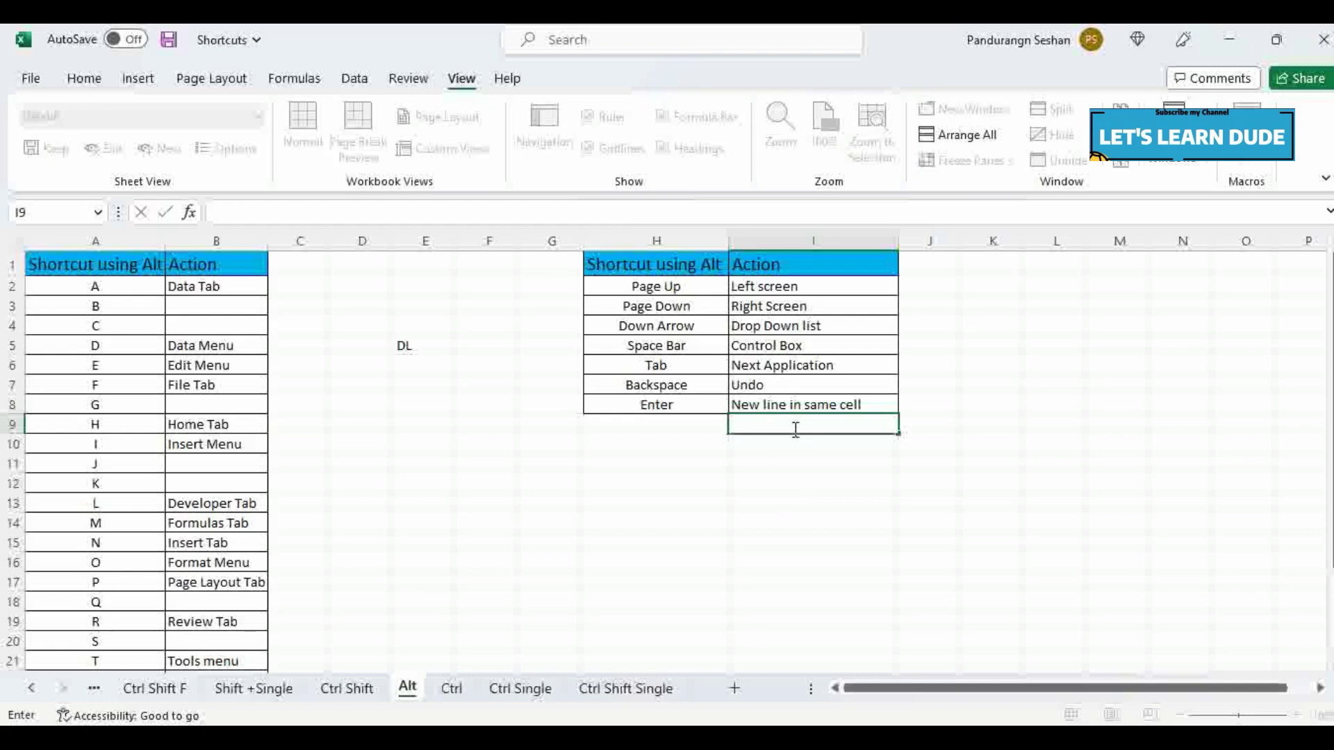
pyautogui.write('Hello')
pyautogui.hotkey('alt', 'Return')
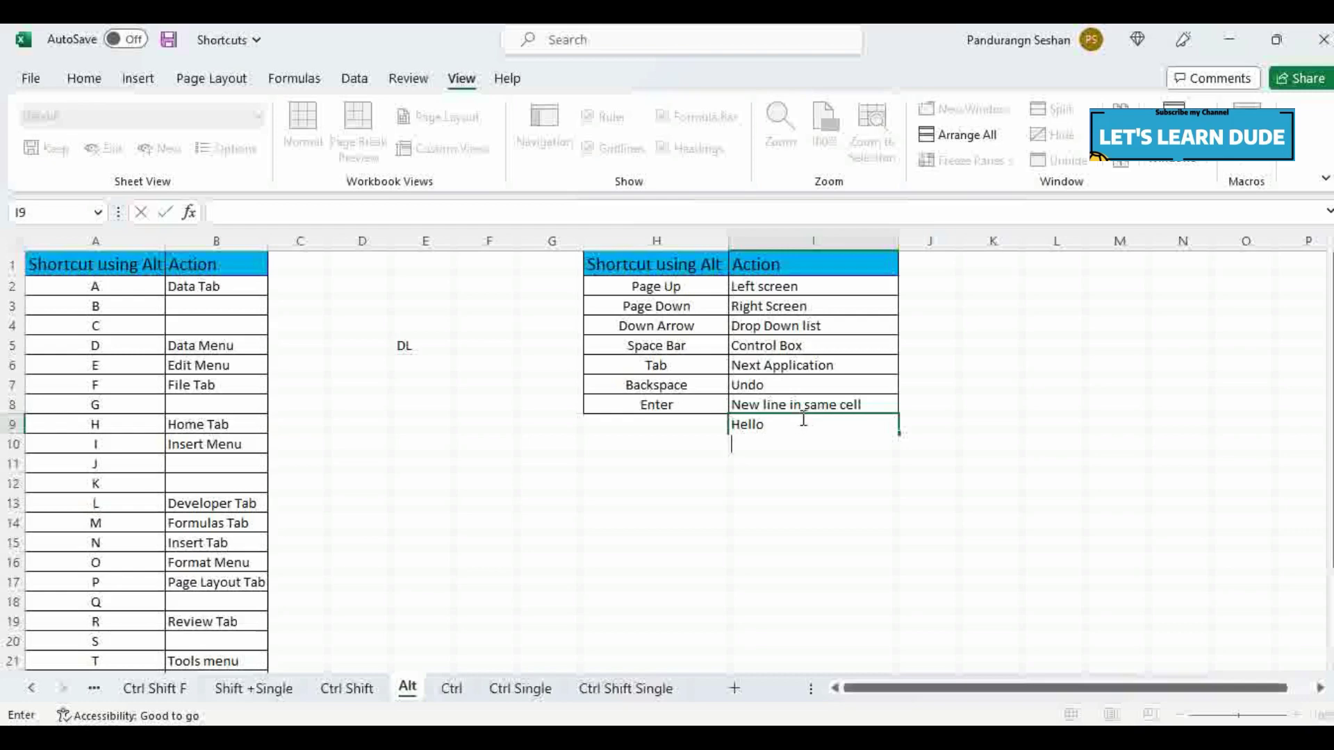
pyautogui.write('Welcome')
pyautogui.press('Return')
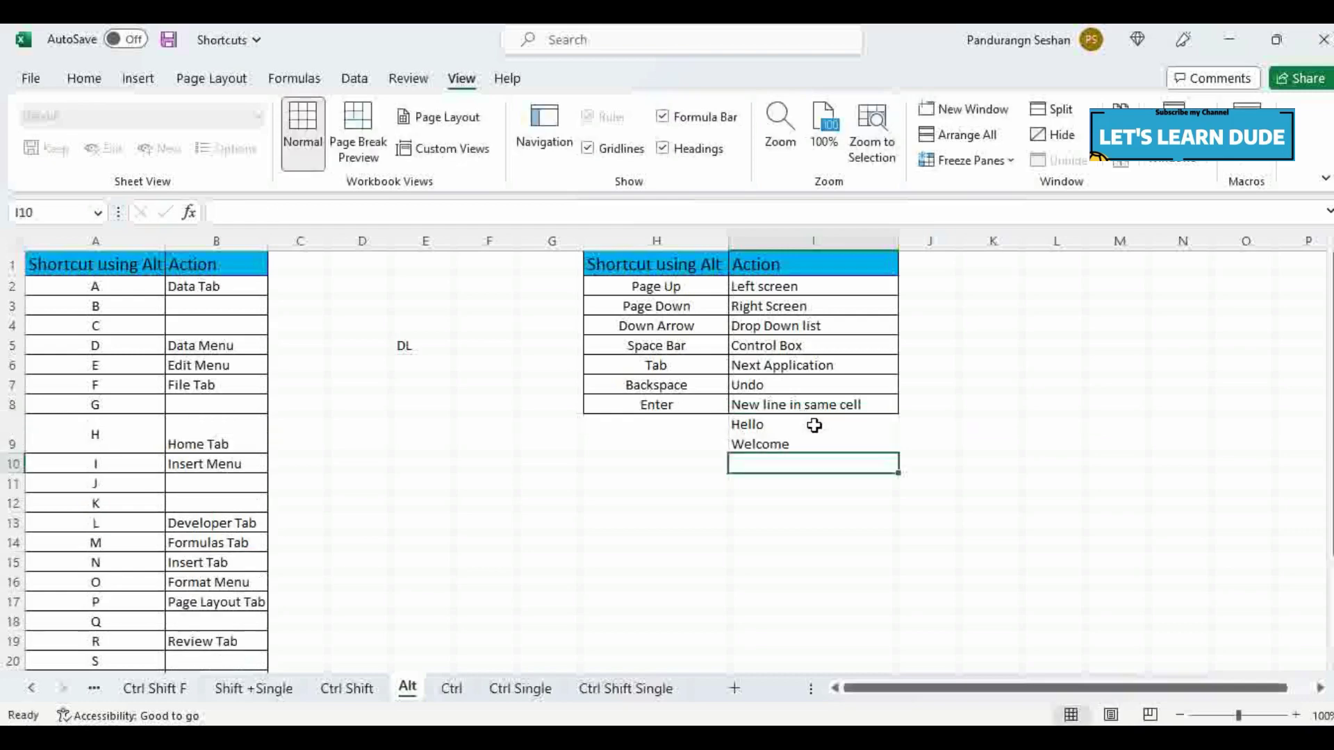
pyautogui.click(814, 425)
pyautogui.scroll(-1, 814, 425)
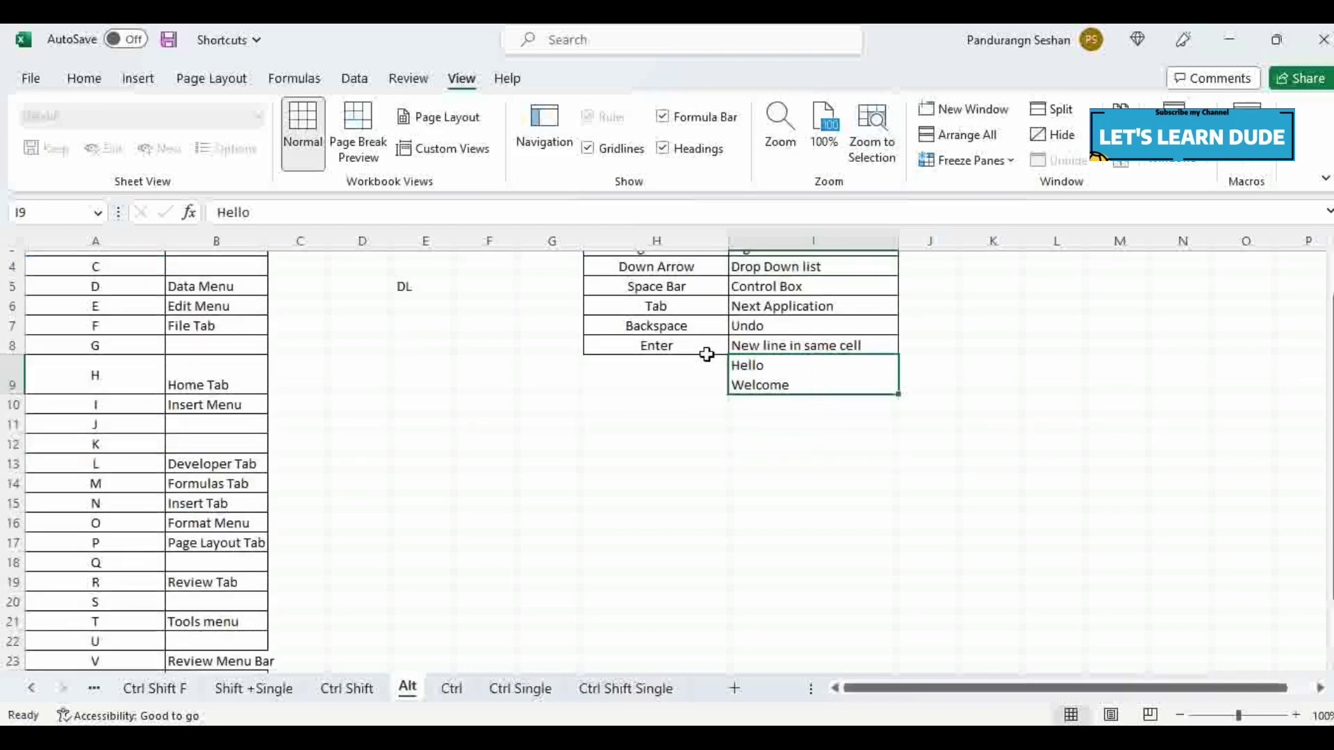
pyautogui.press('Delete')
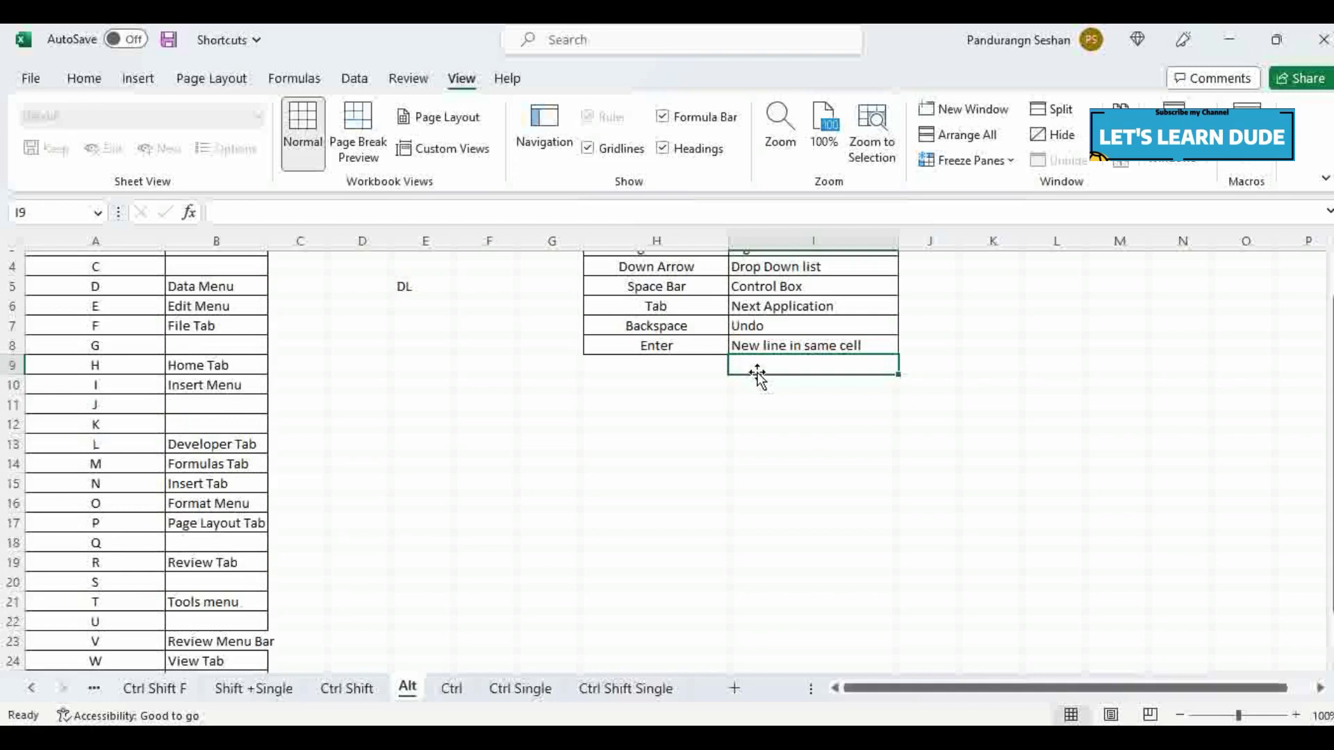
pyautogui.scroll(1, 757, 375)
pyautogui.click(537, 472)
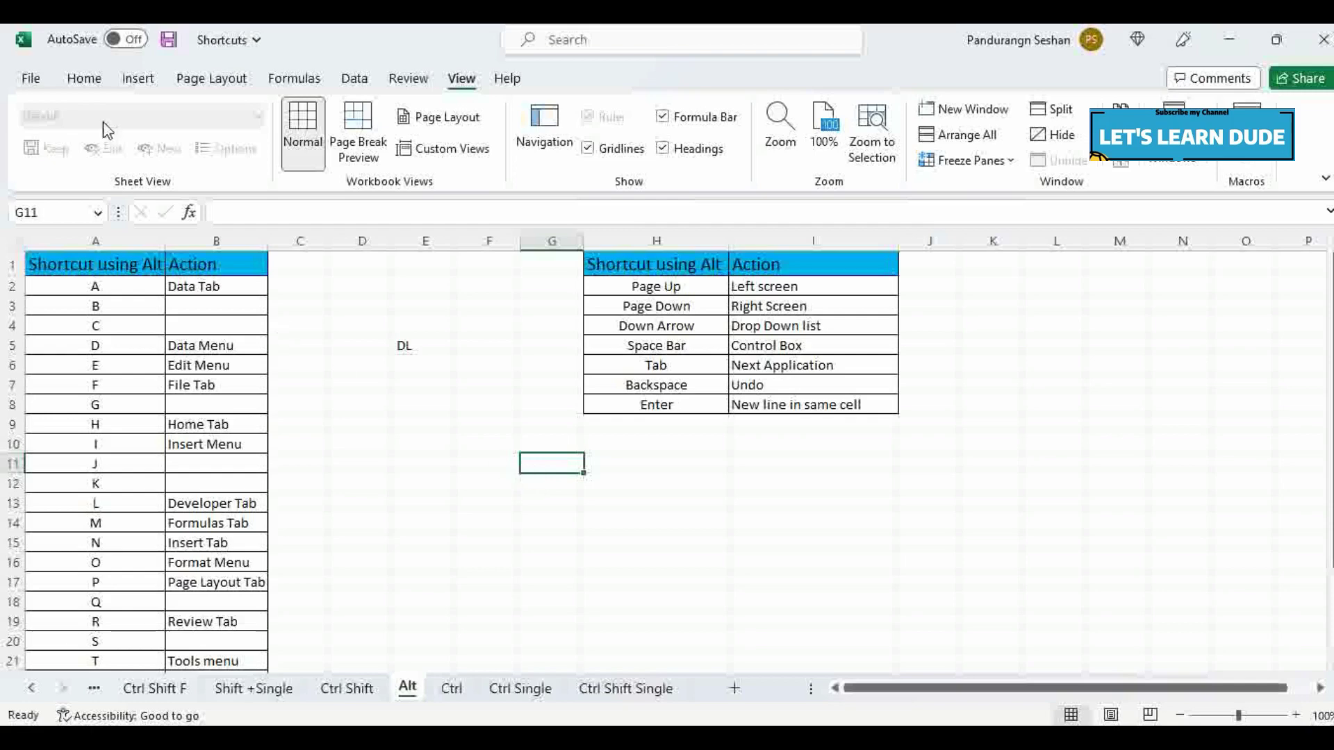
# Step: Go to the Ctrl sheet with Ctrl+Page Down and move to the Select All entry in B2
pyautogui.click(84, 79)
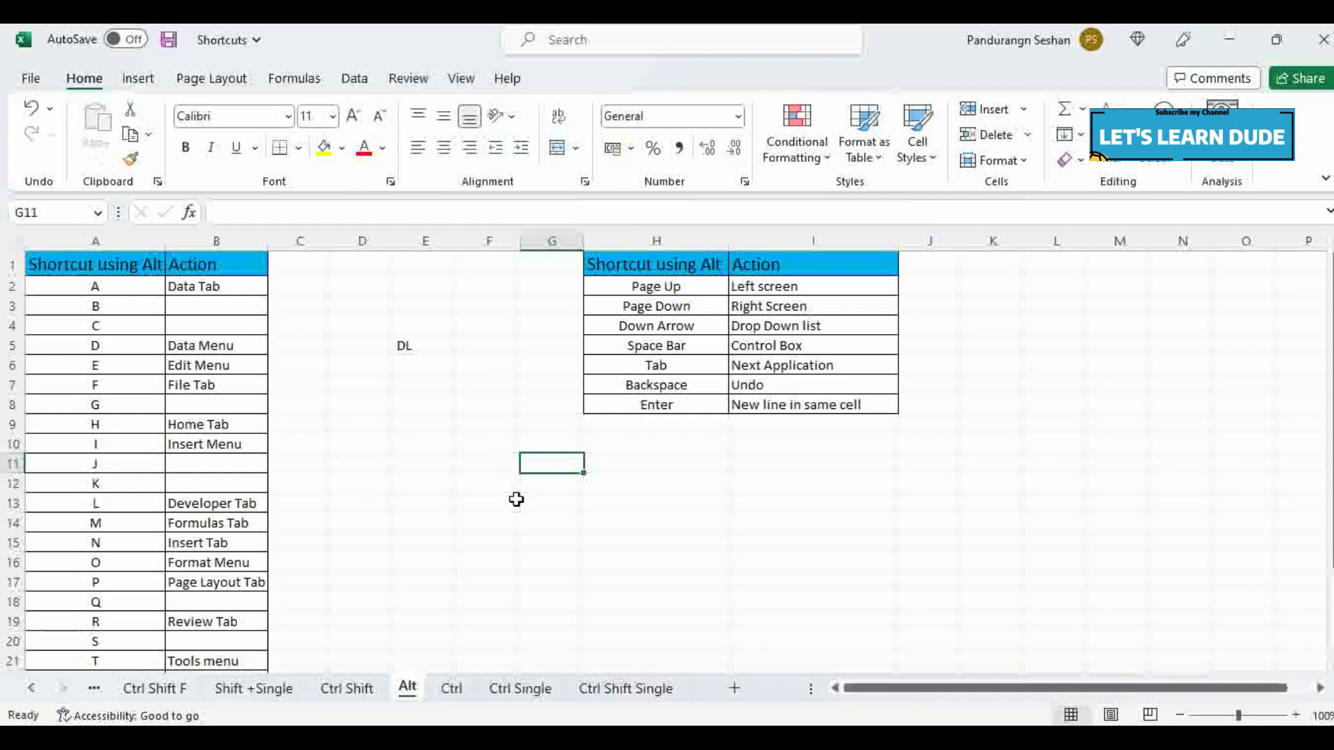
pyautogui.hotkey('ctrl', 'pagedown')
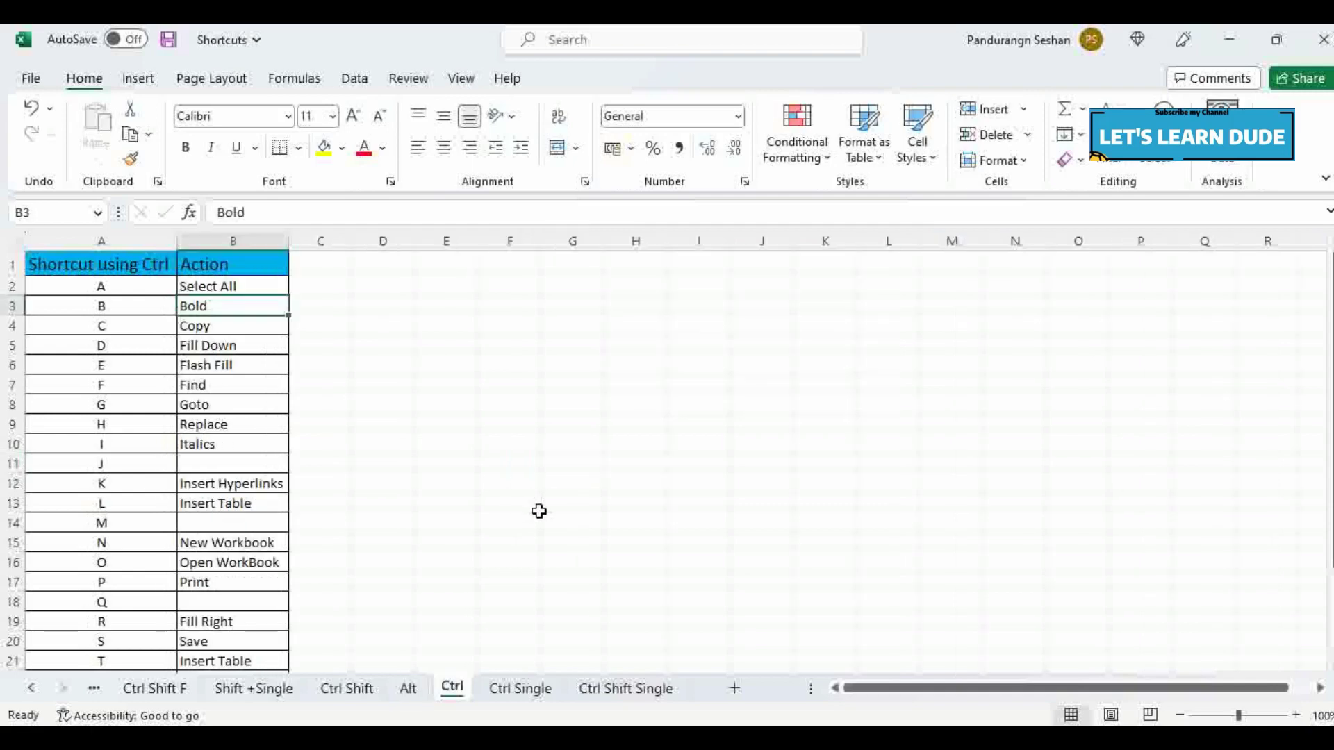
pyautogui.press('Left')
pyautogui.press('Down')
pyautogui.press('Up')
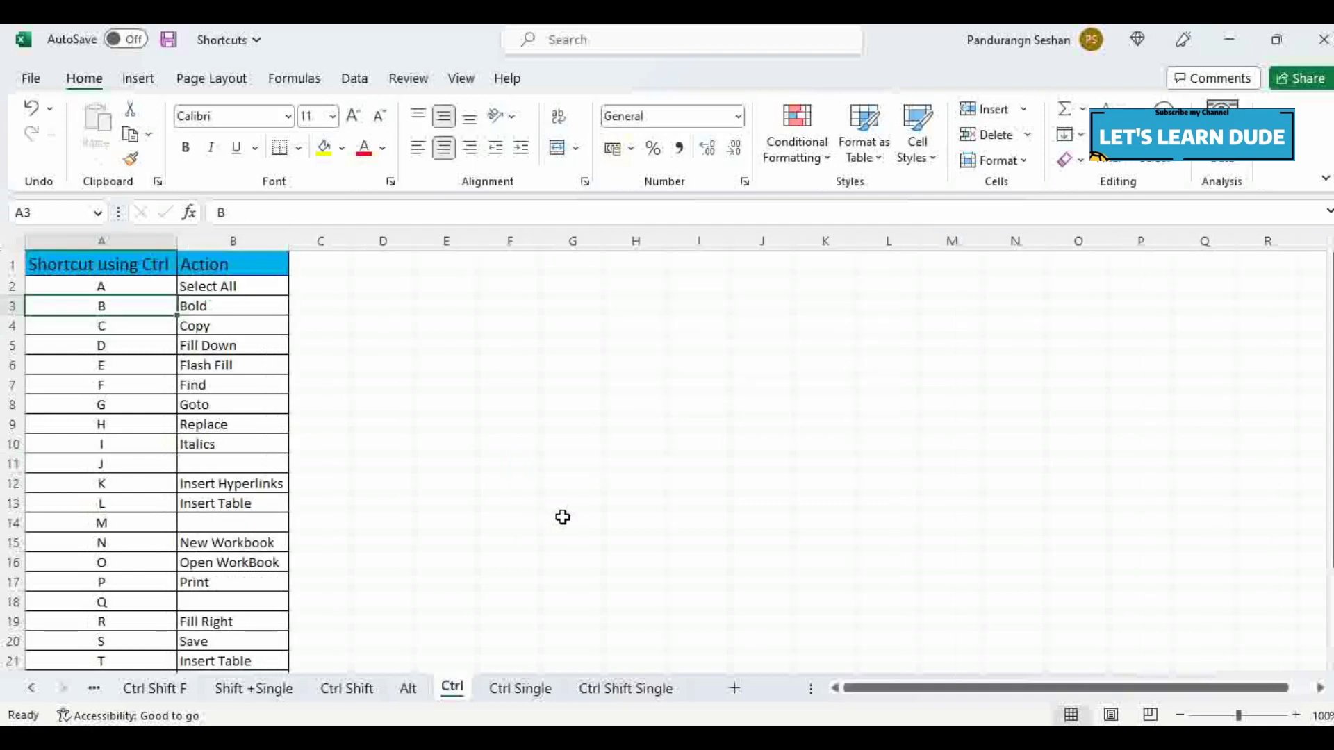
pyautogui.press('Up')
pyautogui.hotkey('ctrl', 'shift', 'Down')
pyautogui.hotkey('ctrl', 'Home')
pyautogui.press('Down')
pyautogui.press('Right')
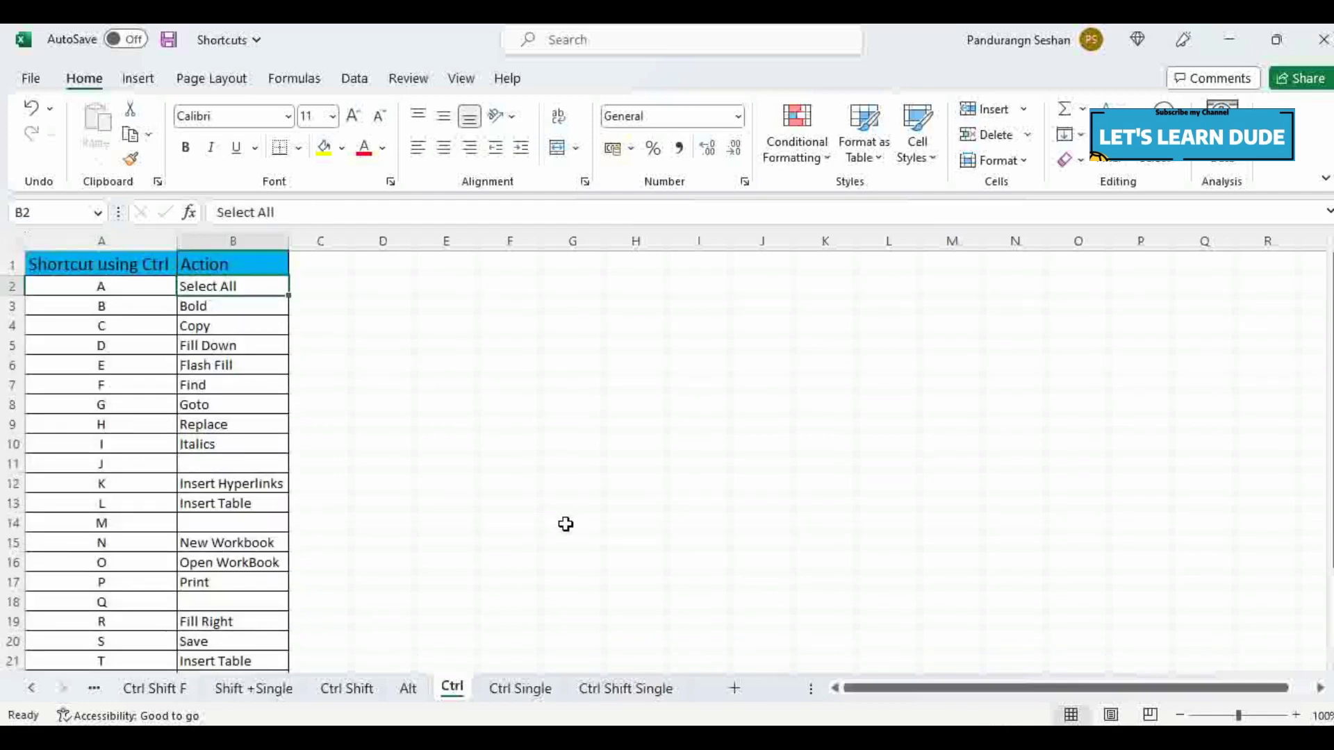
pyautogui.hotkey('ctrl', 'a')
pyautogui.press('Return')
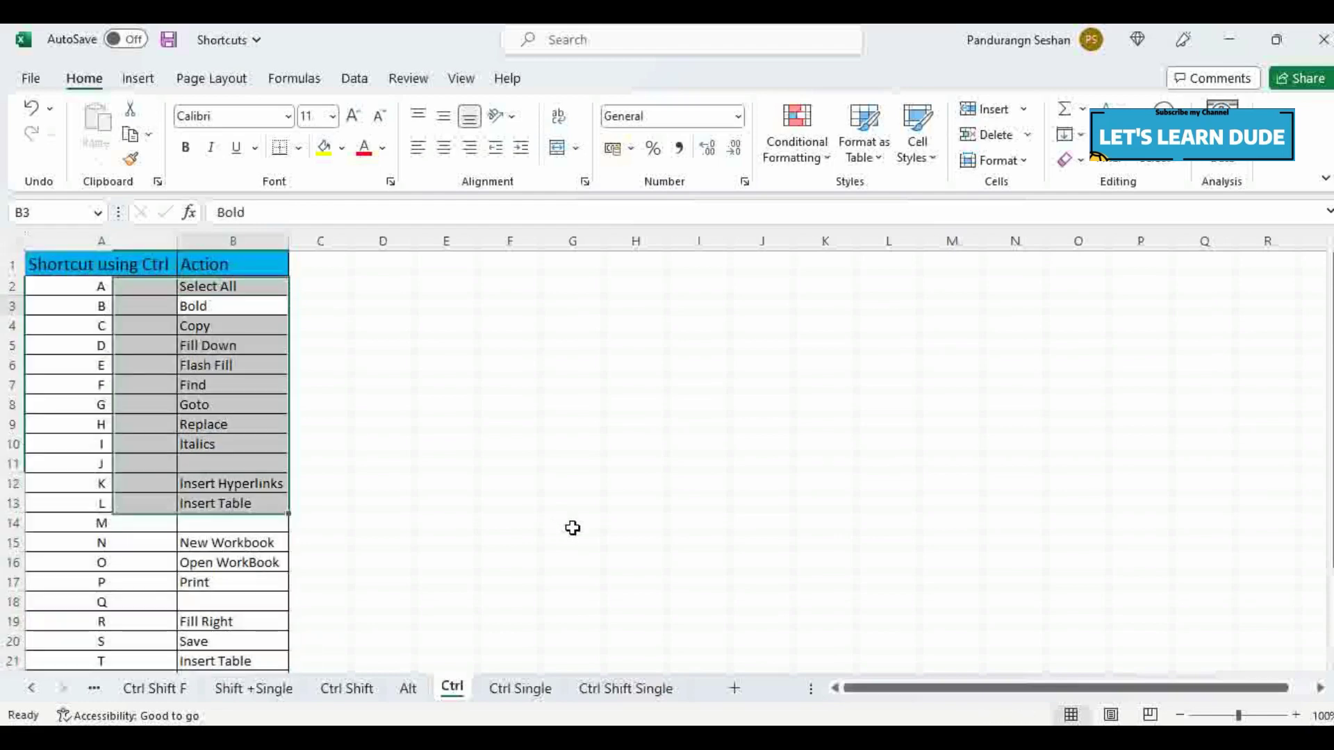
pyautogui.hotkey('ctrl', 'b')
pyautogui.hotkey('ctrl', 'b')
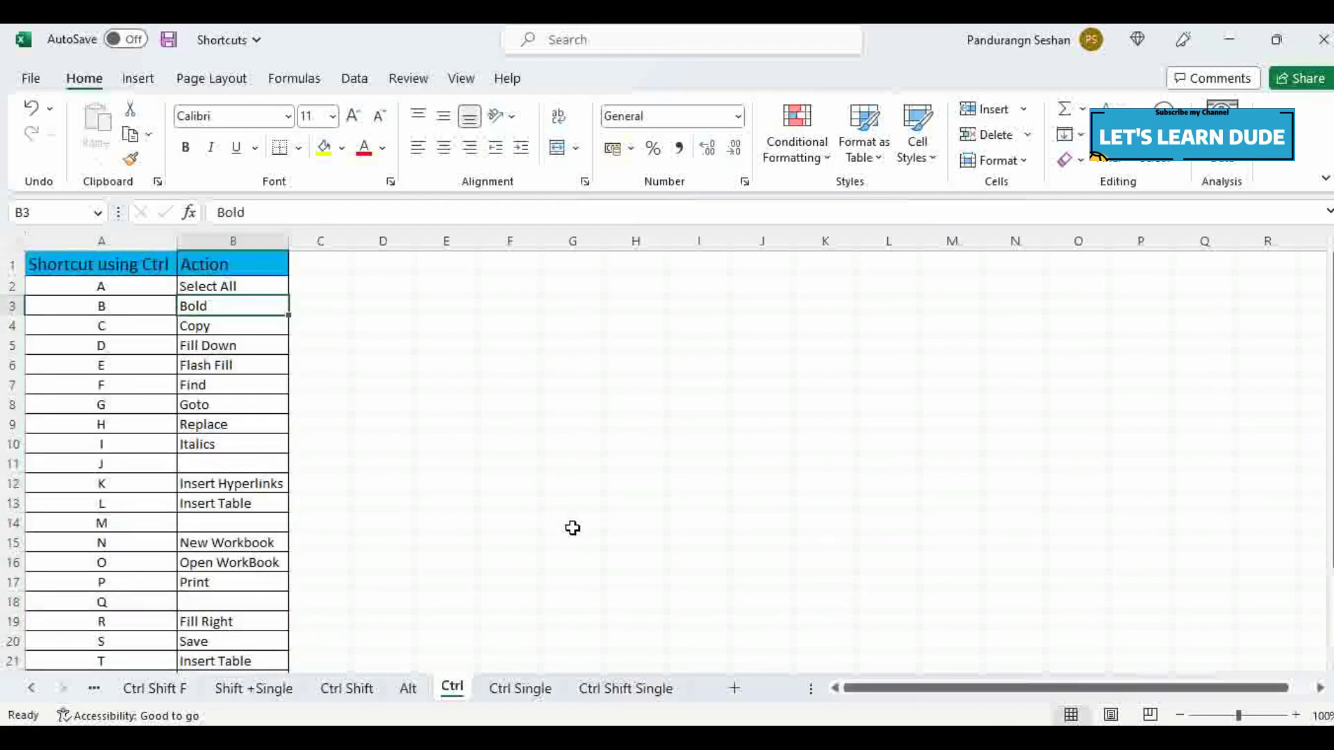
pyautogui.press('Return')
pyautogui.hotkey('ctrl', 'c')
pyautogui.press('Right')
pyautogui.press('Right')
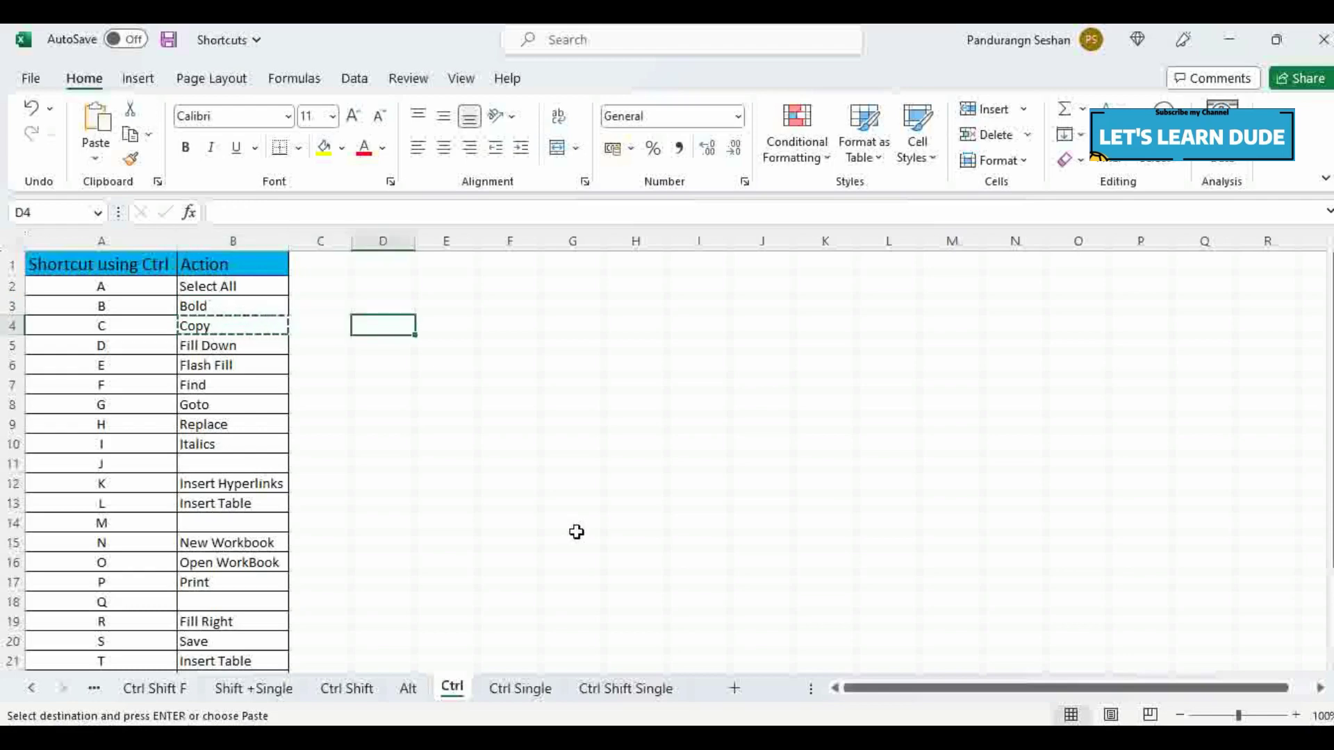
pyautogui.hotkey('ctrl', 's')
pyautogui.press('Left')
pyautogui.press('Right')
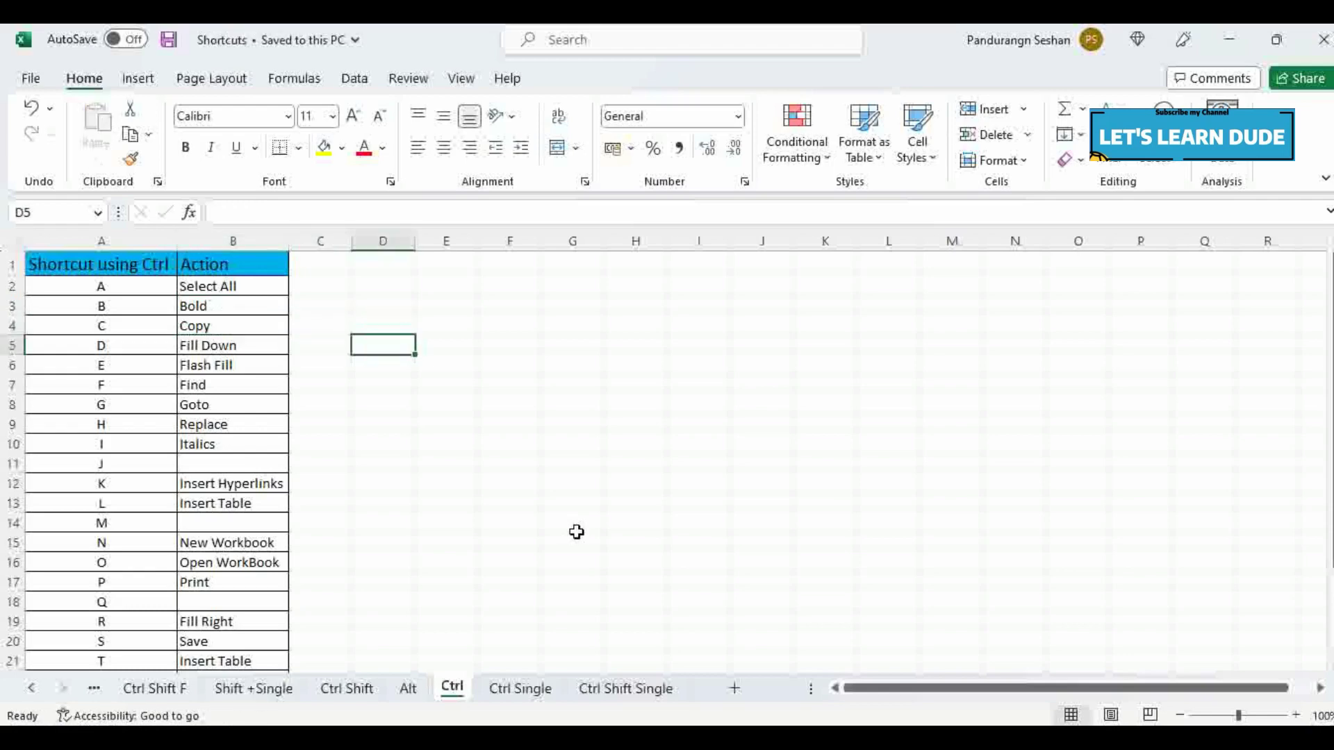
pyautogui.press('Left')
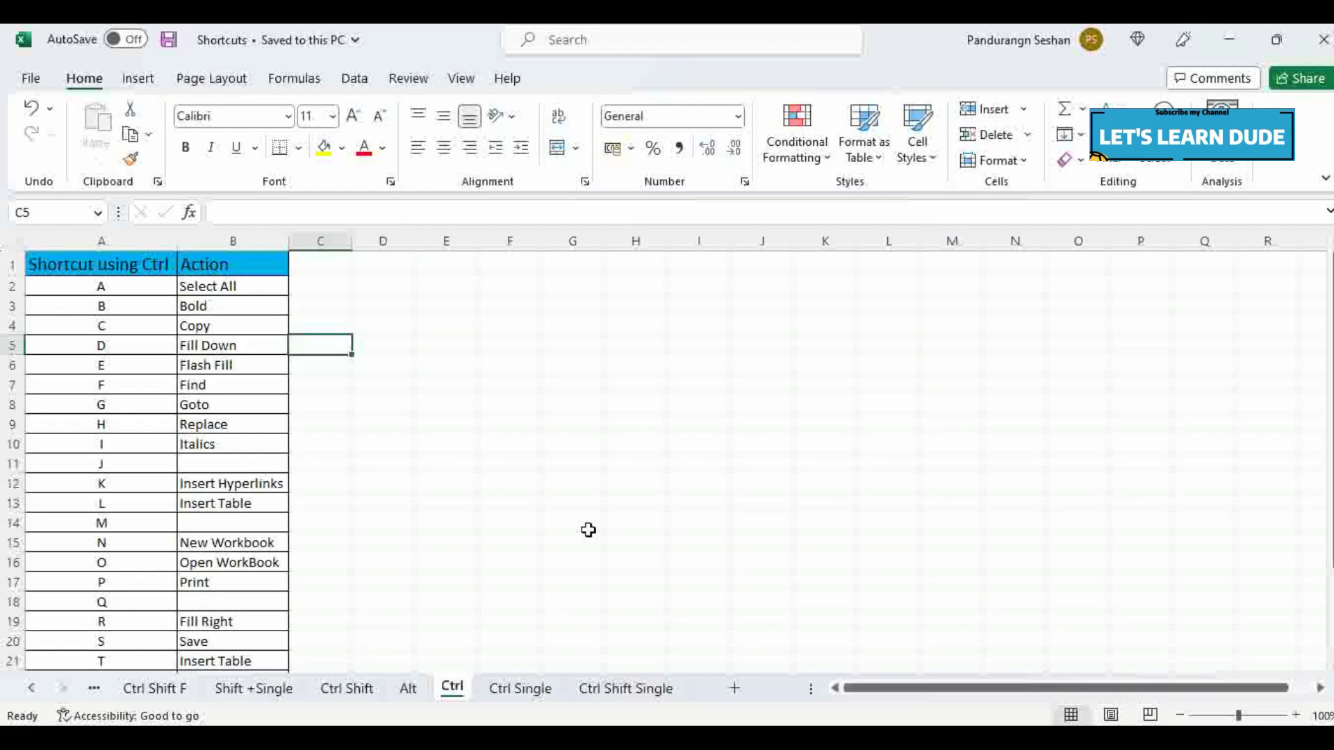
pyautogui.press('Up')
pyautogui.press('Left')
pyautogui.hotkey('ctrl', 'c')
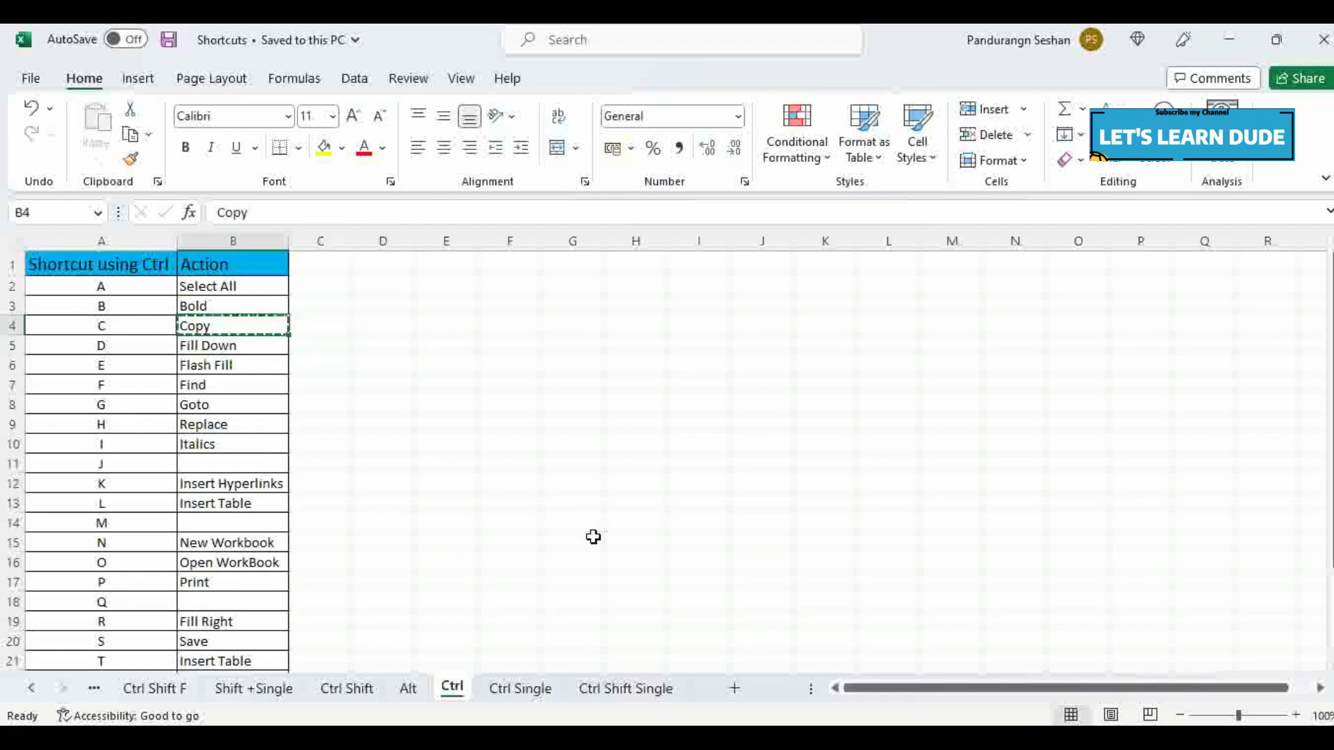
pyautogui.press('Right')
pyautogui.press('Right')
pyautogui.hotkey('ctrl', 'v')
pyautogui.press('Down')
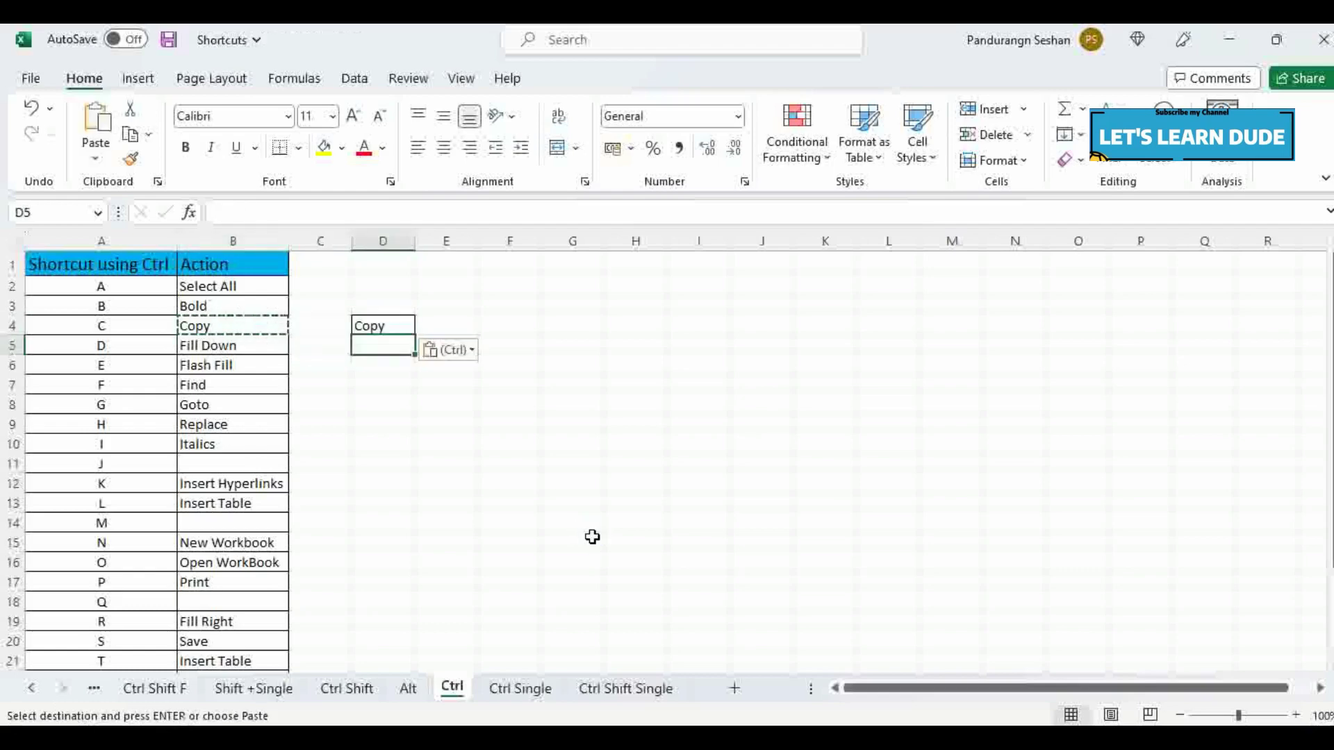
pyautogui.press('Return')
pyautogui.press('Down')
pyautogui.hotkey('ctrl', 'd')
pyautogui.press('Down')
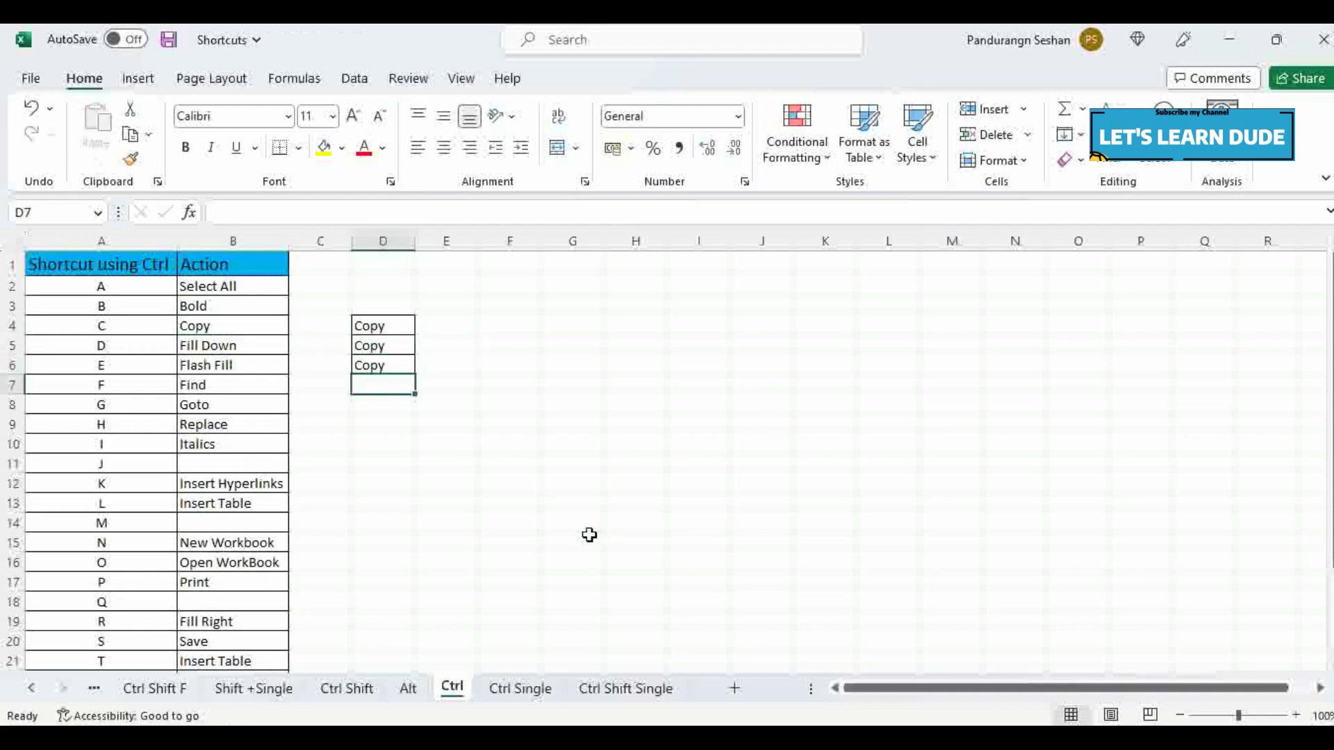
pyautogui.hotkey('ctrl', 'd')
pyautogui.press('Down')
pyautogui.hotkey('ctrl', 'd')
pyautogui.hotkey('ctrl', 'Up')
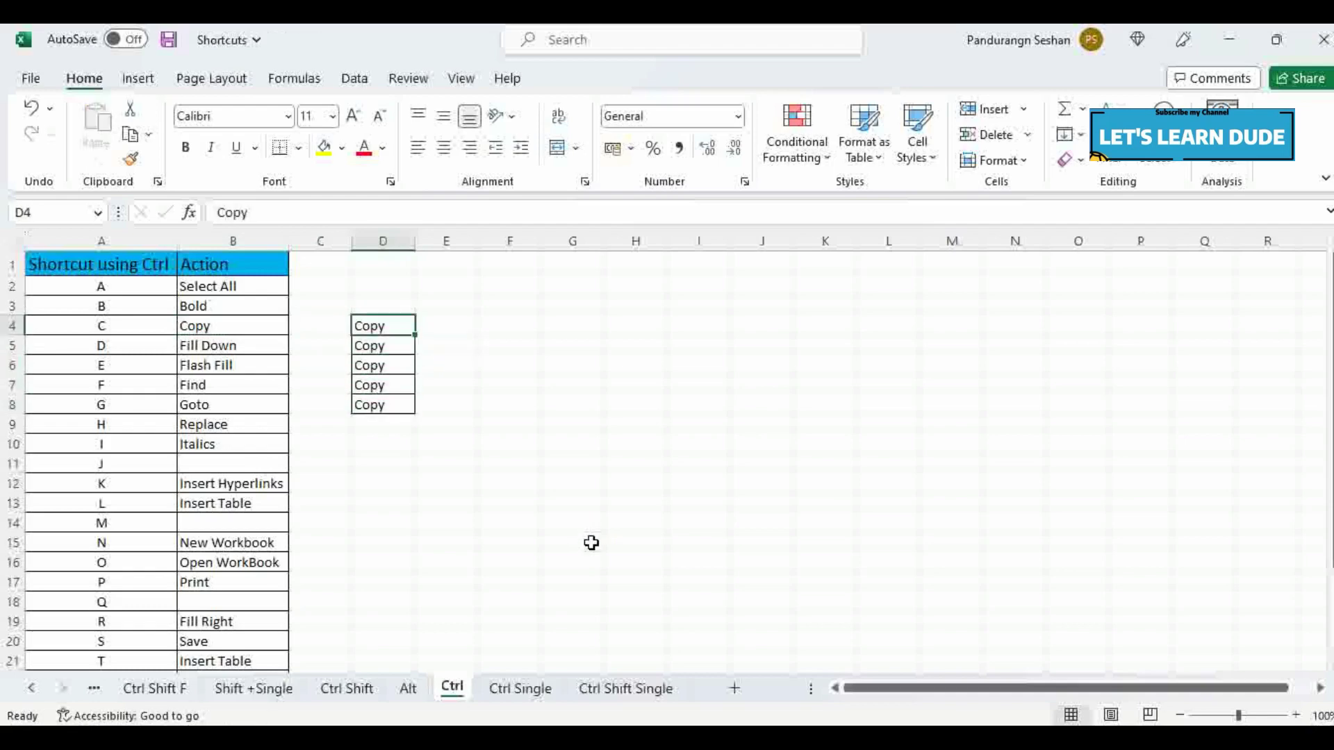
pyautogui.press('Down')
pyautogui.press('Down')
pyautogui.press('Down')
pyautogui.press('Down')
pyautogui.hotkey('shift', 'Down')
pyautogui.hotkey('shift', 'Down')
pyautogui.hotkey('shift', 'Down')
pyautogui.hotkey('shift', 'Down')
pyautogui.hotkey('shift', 'Down')
pyautogui.hotkey('shift', 'Down')
pyautogui.hotkey('shift', 'Down')
pyautogui.hotkey('shift', 'Down')
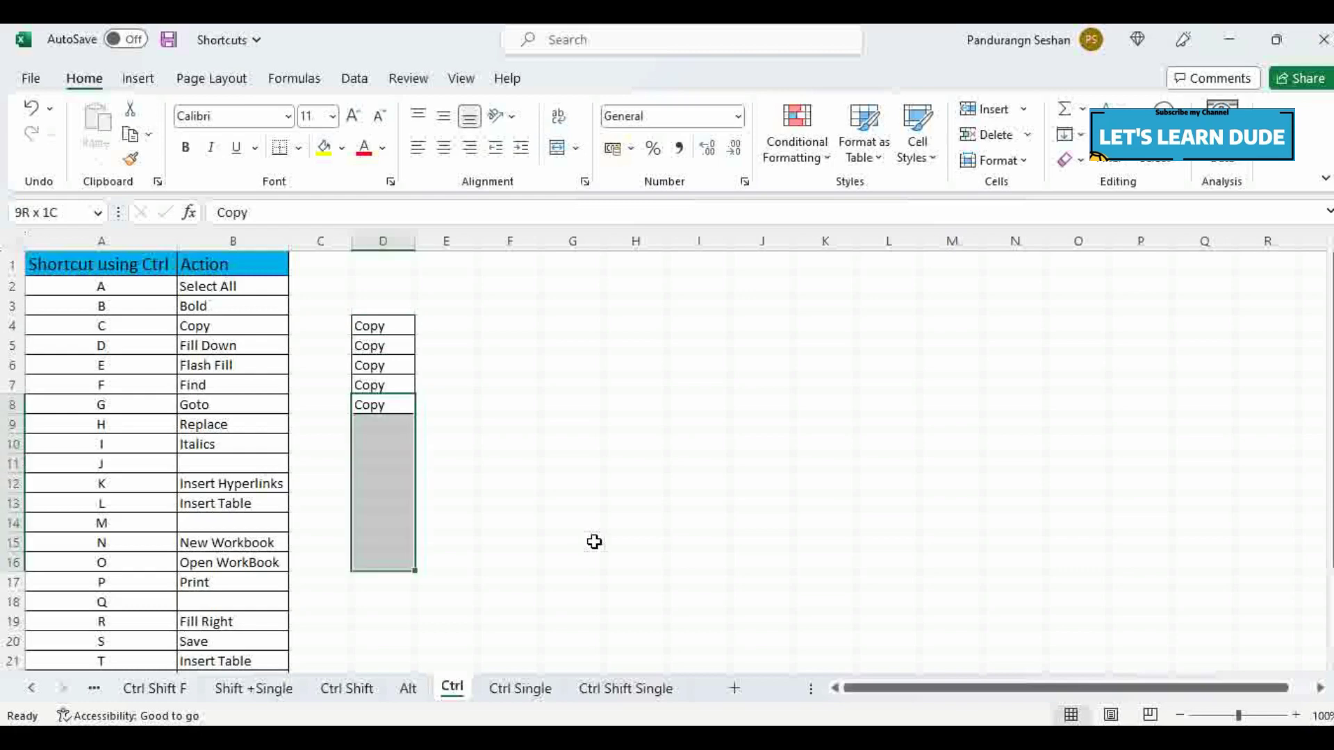
pyautogui.hotkey('ctrl', 'd')
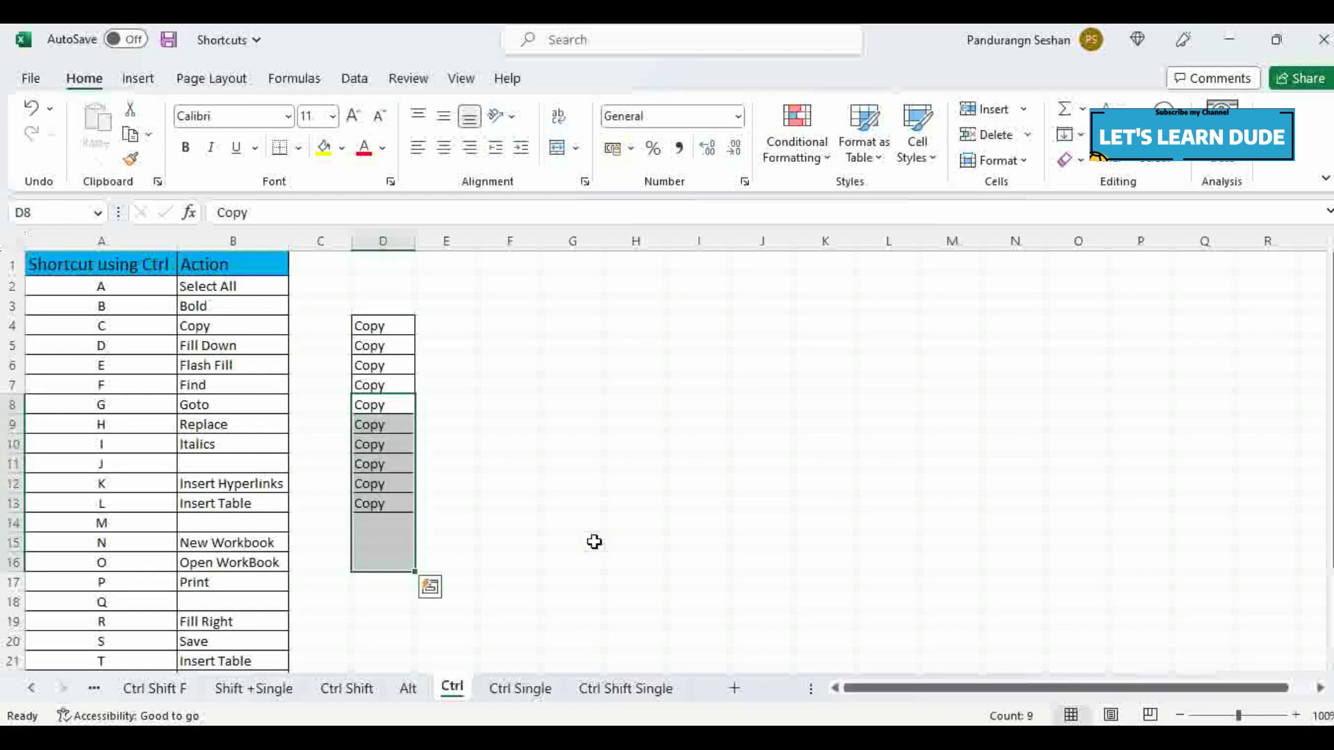
pyautogui.hotkey('ctrl', 'Up')
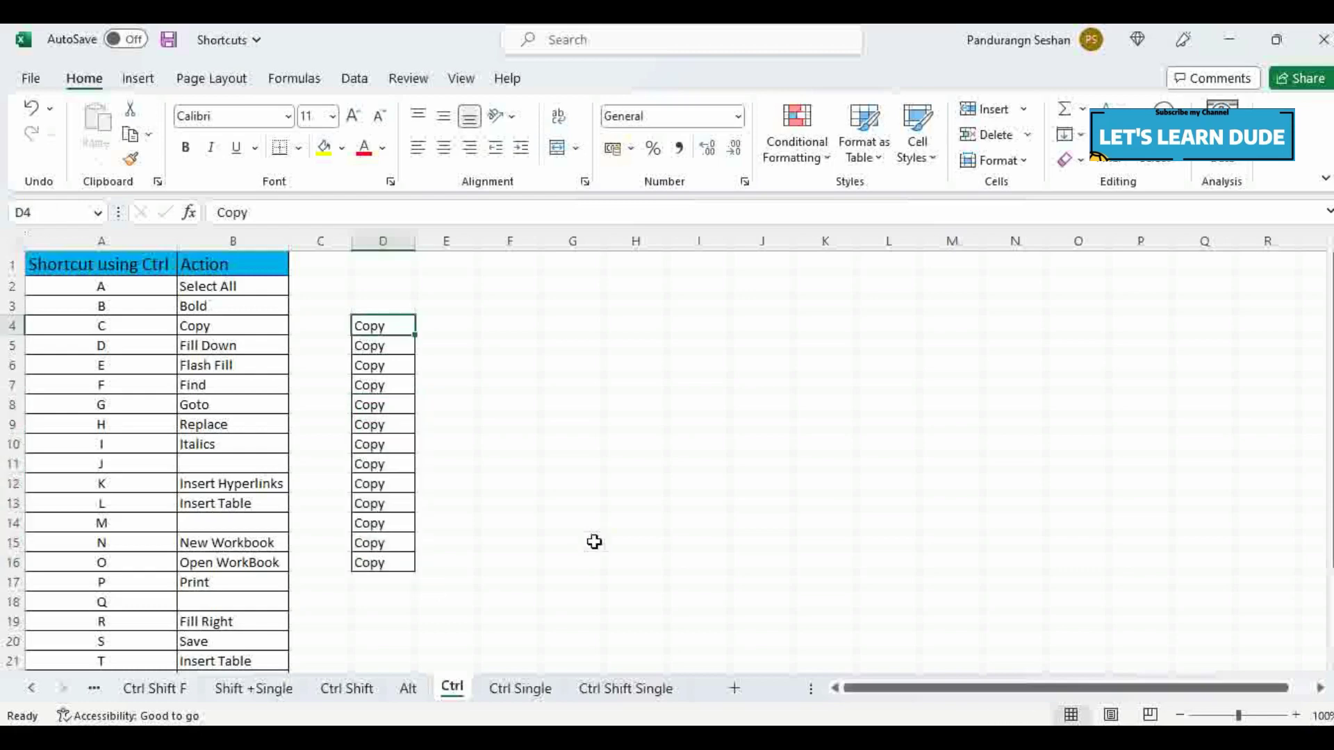
pyautogui.hotkey('ctrl', 'shift', 'Down')
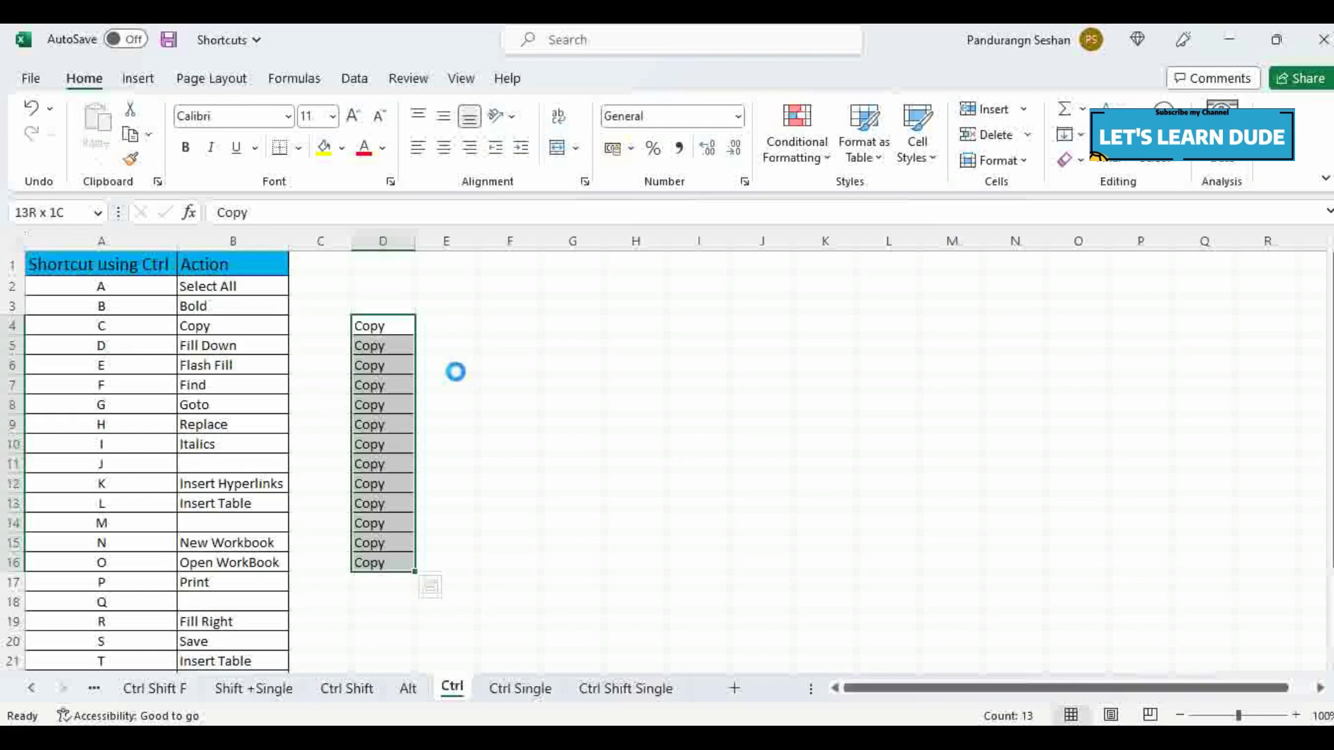
pyautogui.press('Delete')
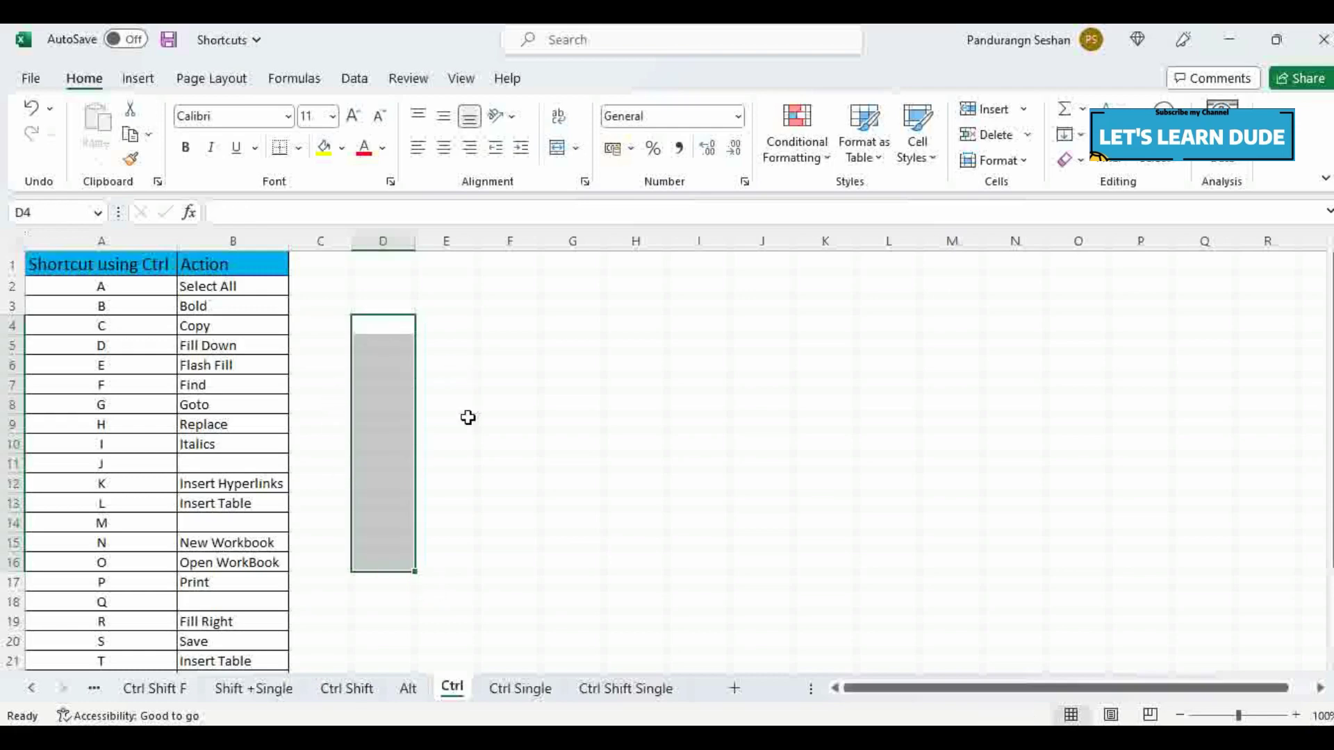
pyautogui.press('Left')
pyautogui.click(389, 338)
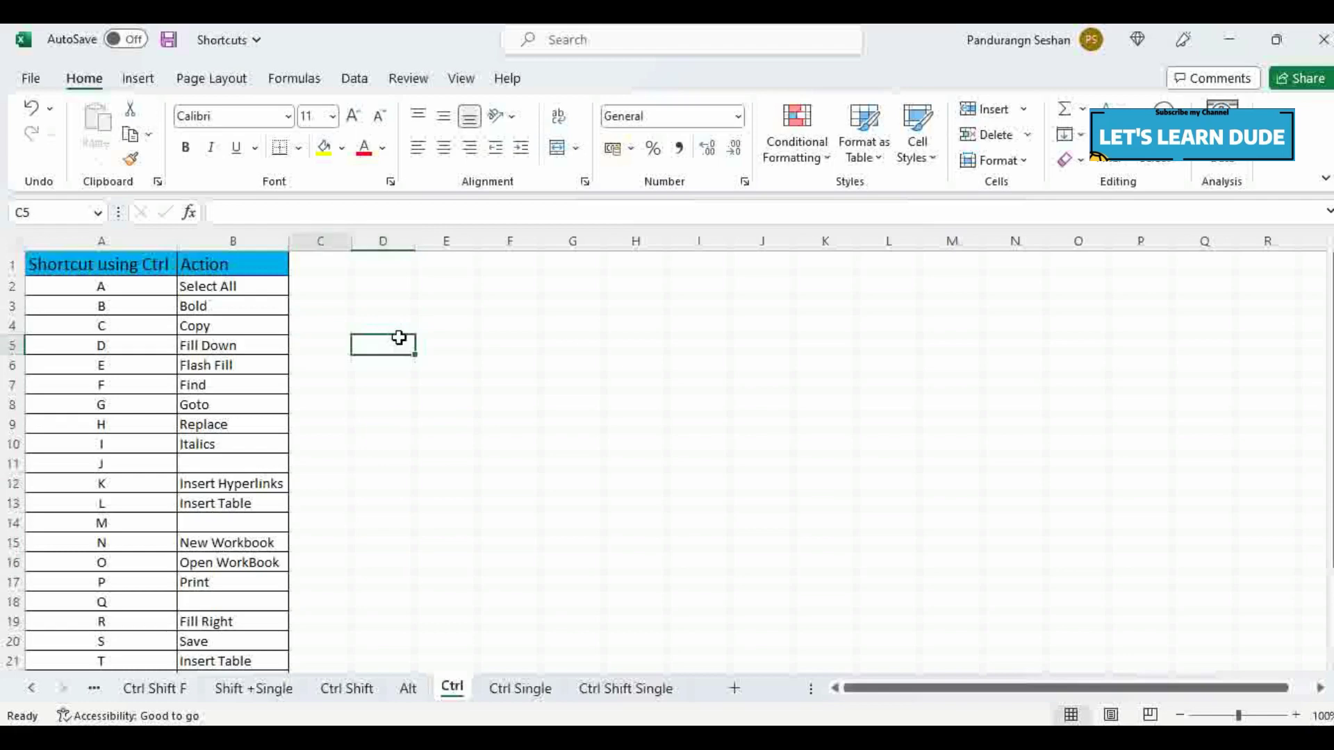
# Step: Enter the formula =B2 in cell C2 and dismiss the Flash Fill warning
pyautogui.press('Left')
pyautogui.press('Up')
pyautogui.press('Up')
pyautogui.press('Up')
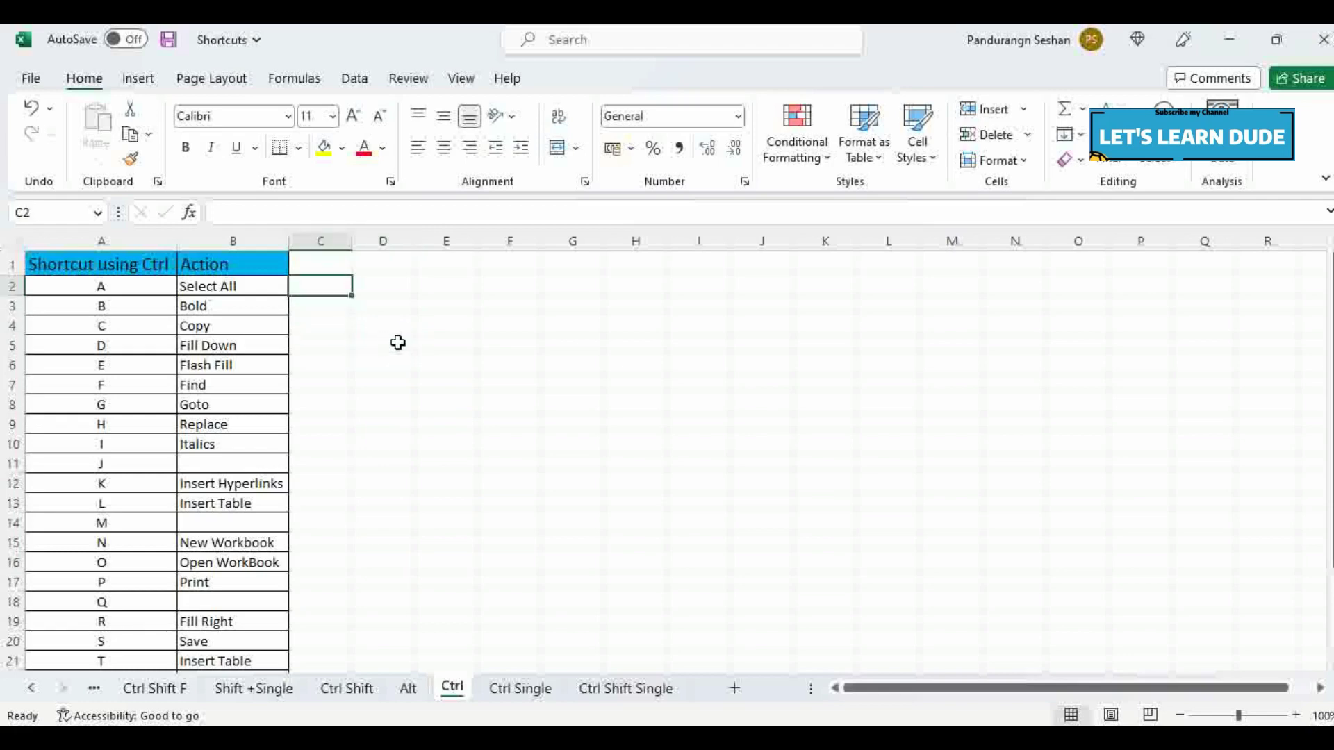
pyautogui.write('=')
pyautogui.press('Left')
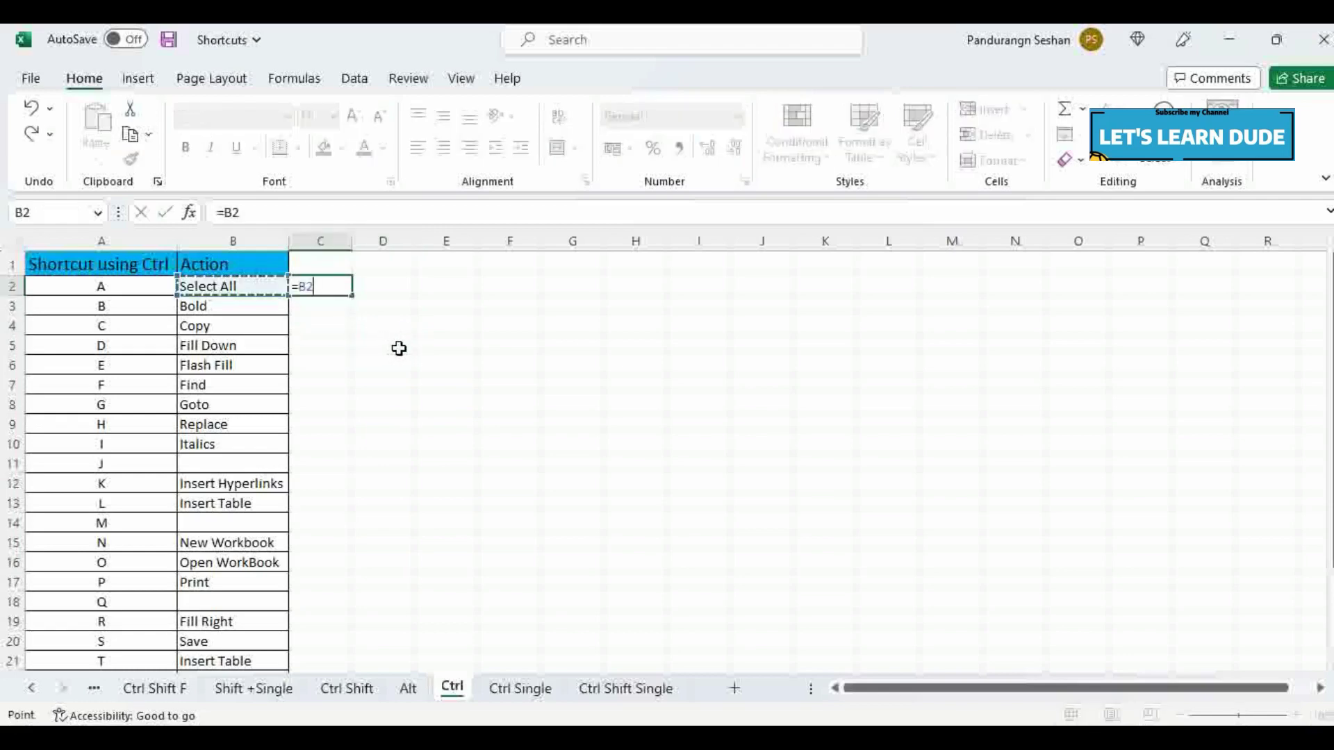
pyautogui.press('Return')
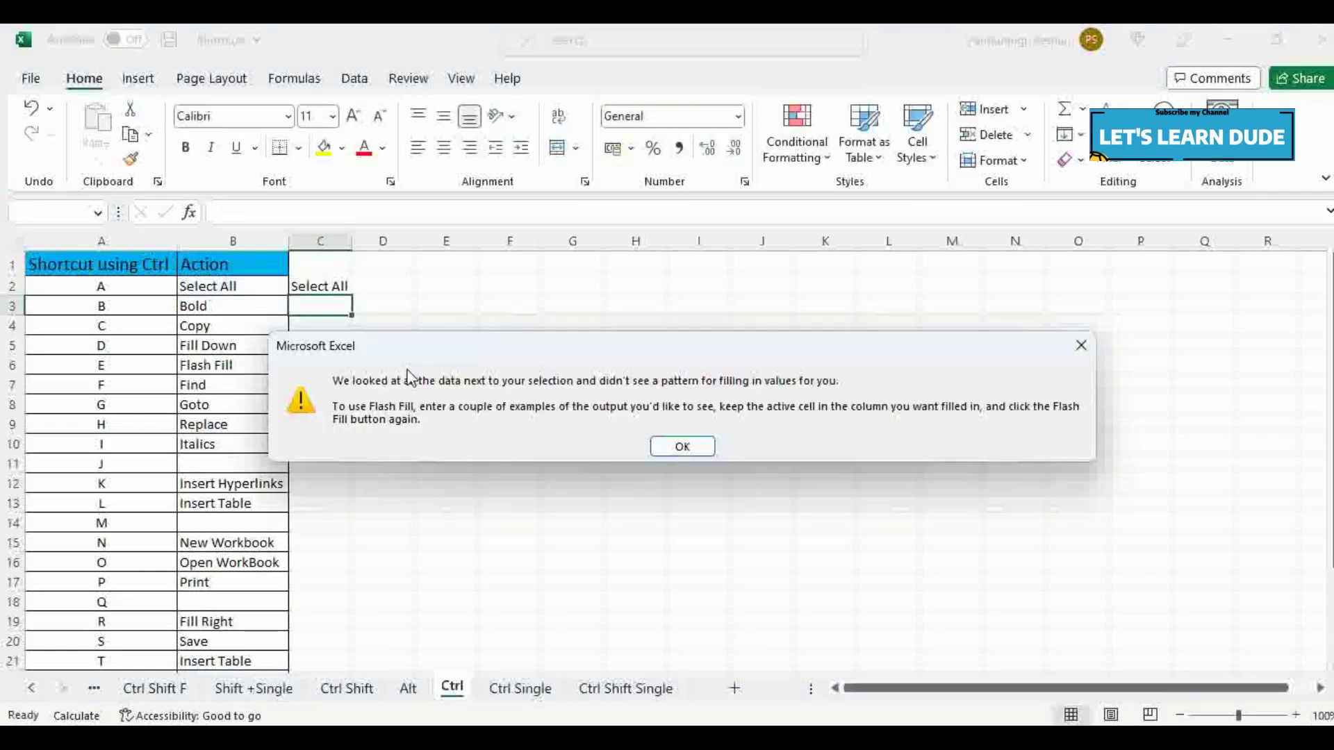
pyautogui.press('Return')
# Step: Clear cell C2 and move down column C to C7 beside the Find entry
pyautogui.press('Up')
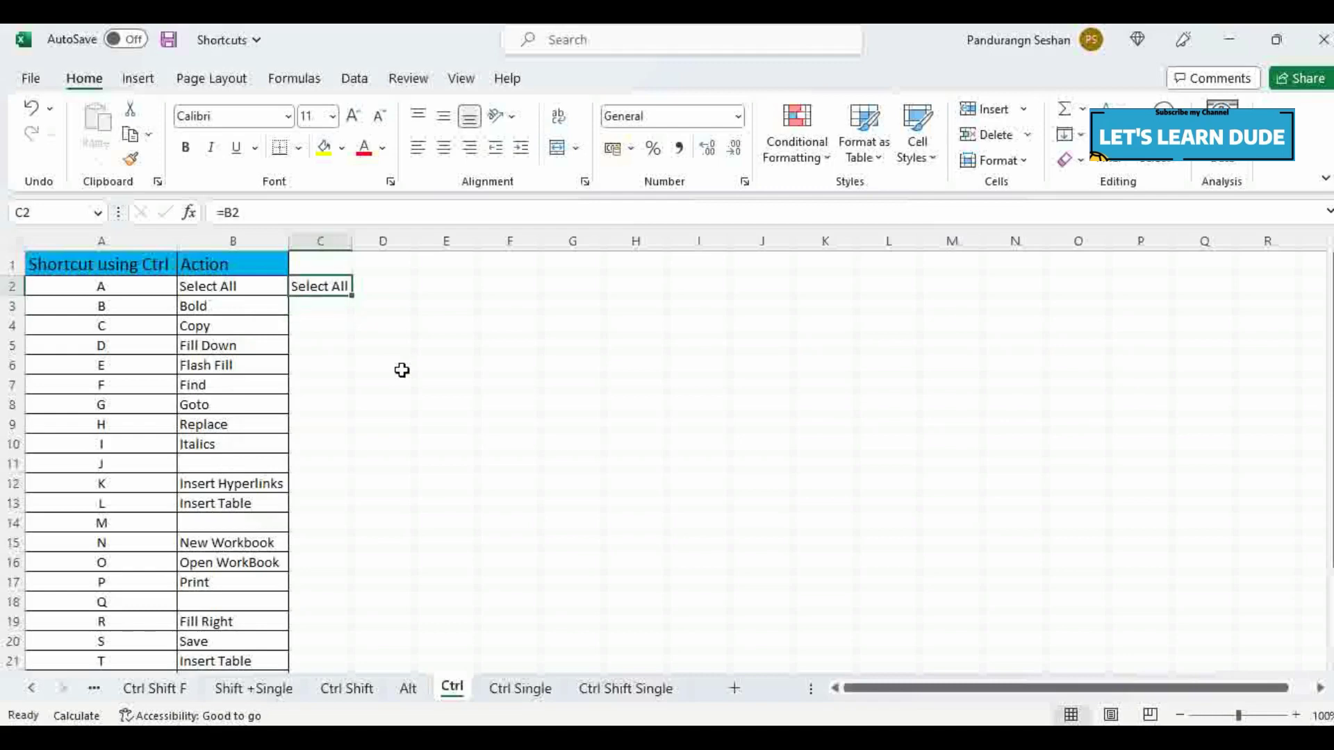
pyautogui.press('Delete')
pyautogui.press('Down')
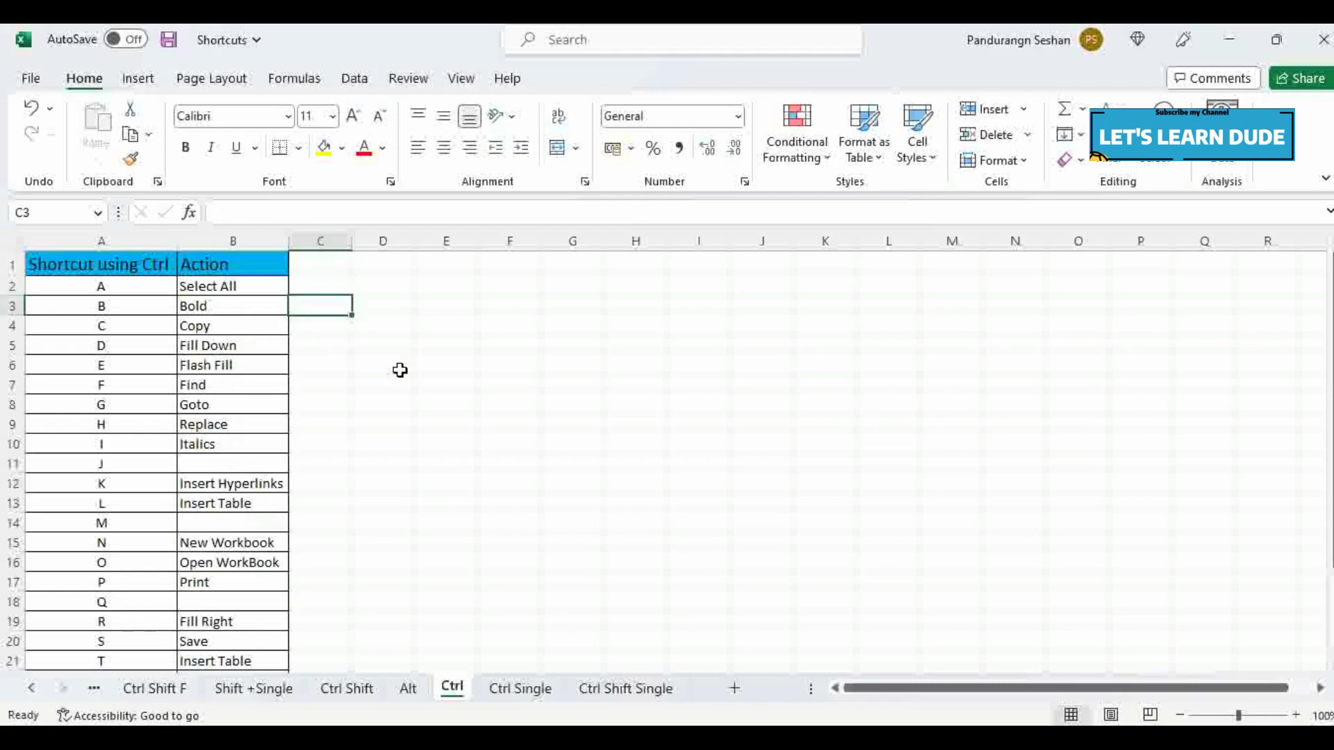
pyautogui.press('Down')
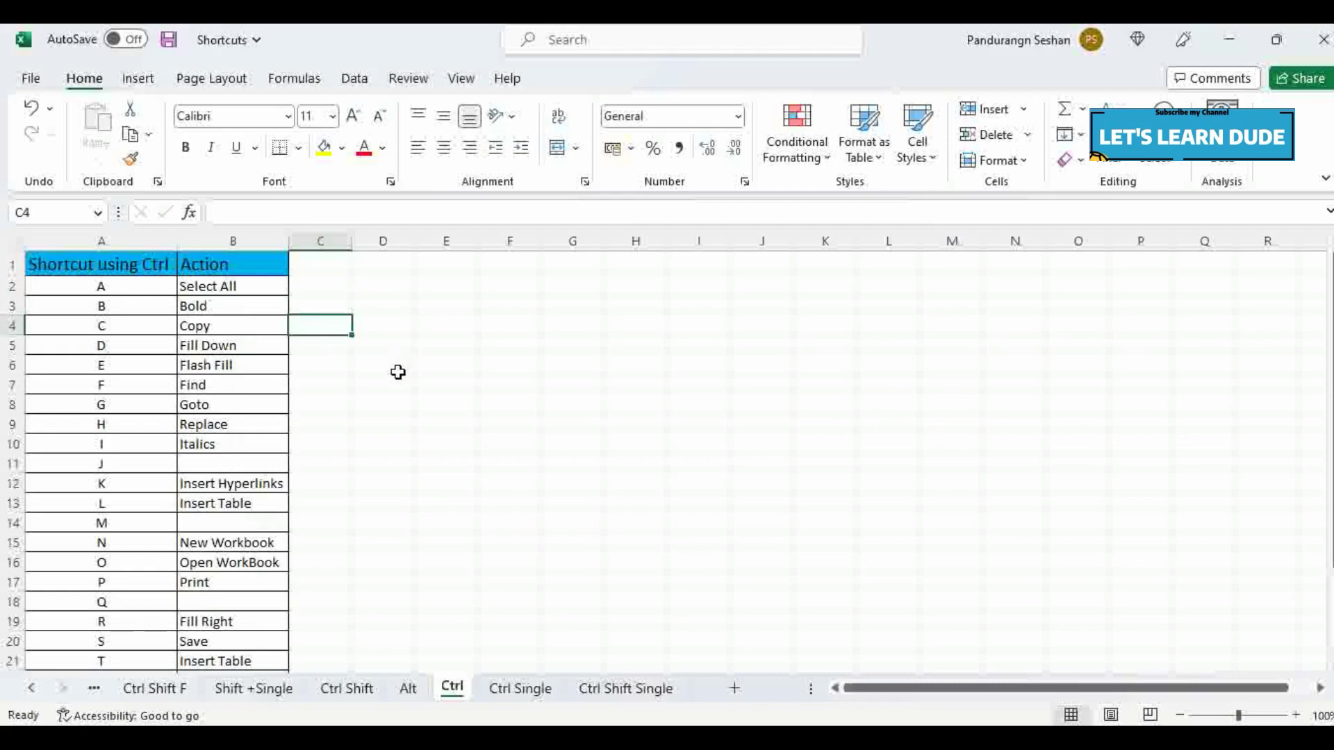
pyautogui.press('Down')
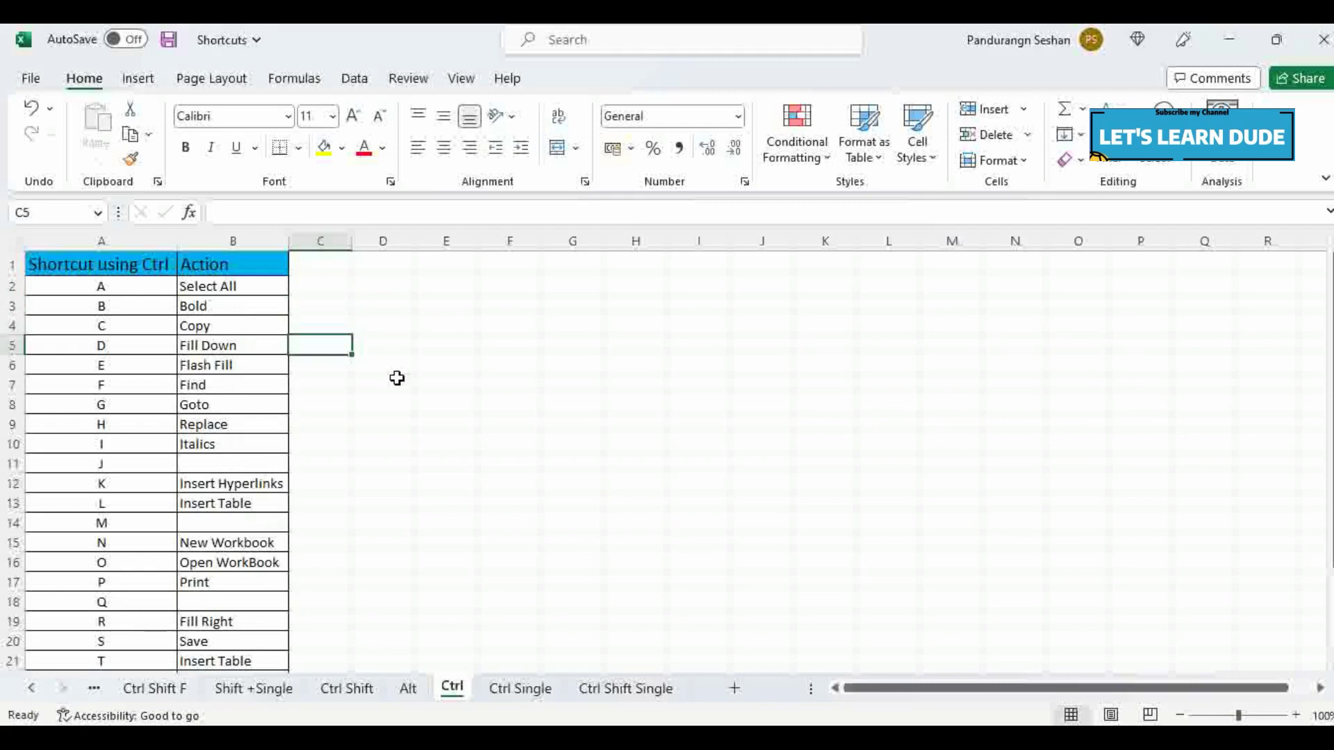
pyautogui.press('Down')
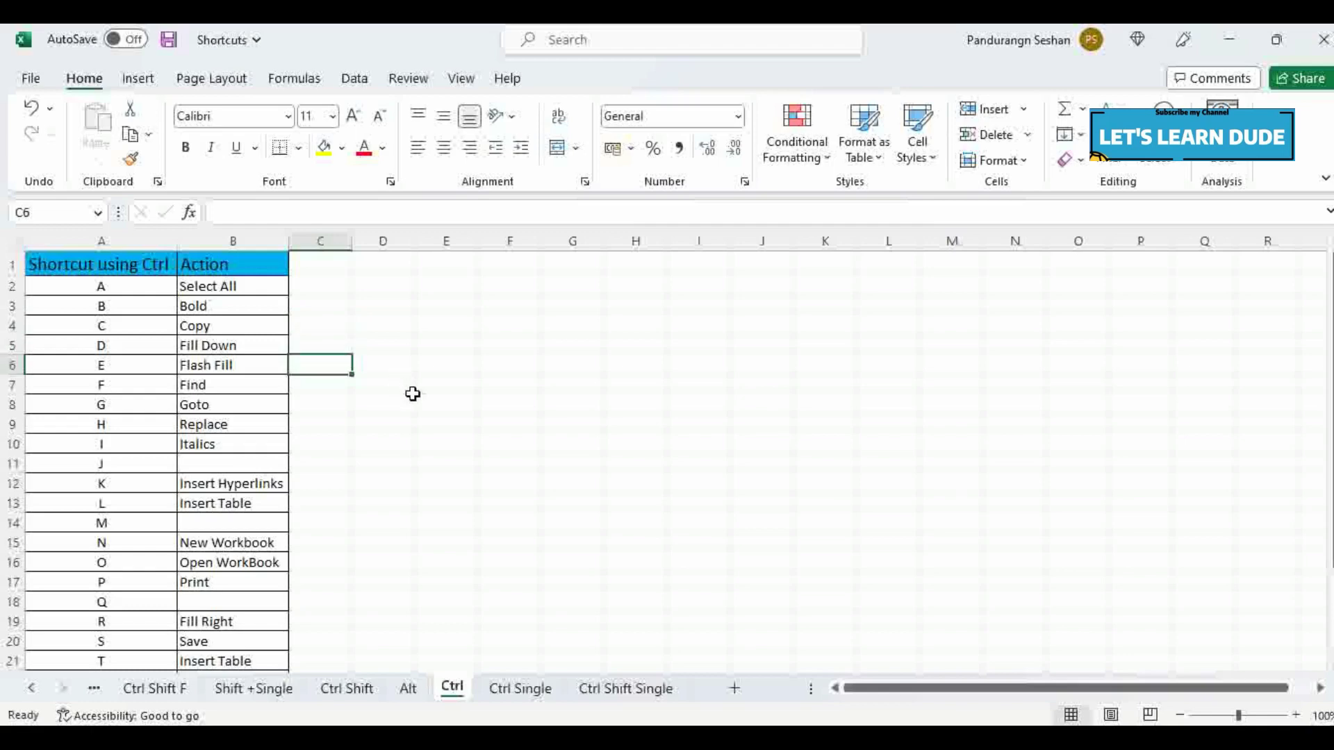
pyautogui.press('Down')
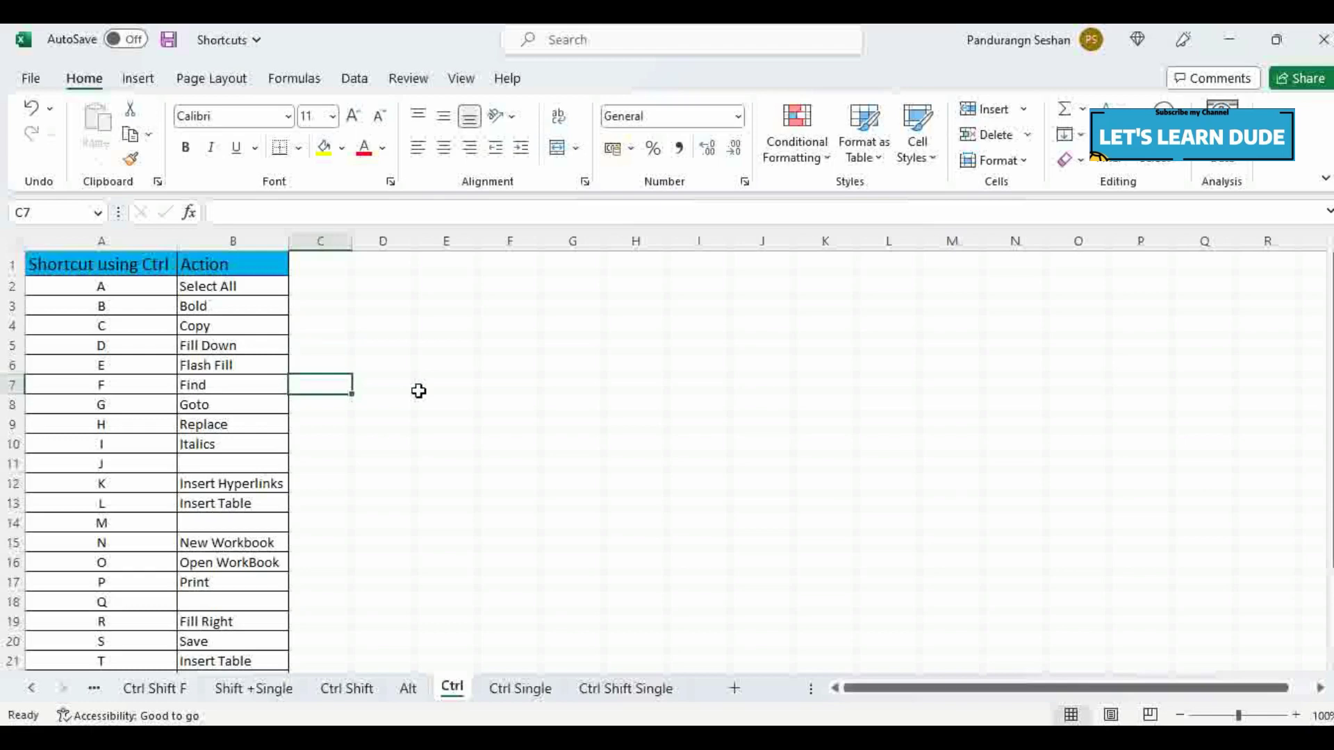
# Step: Demonstrate Ctrl+F Find, Ctrl+G Go To and Ctrl+H Replace, closing each one
pyautogui.hotkey('ctrl', 'f')
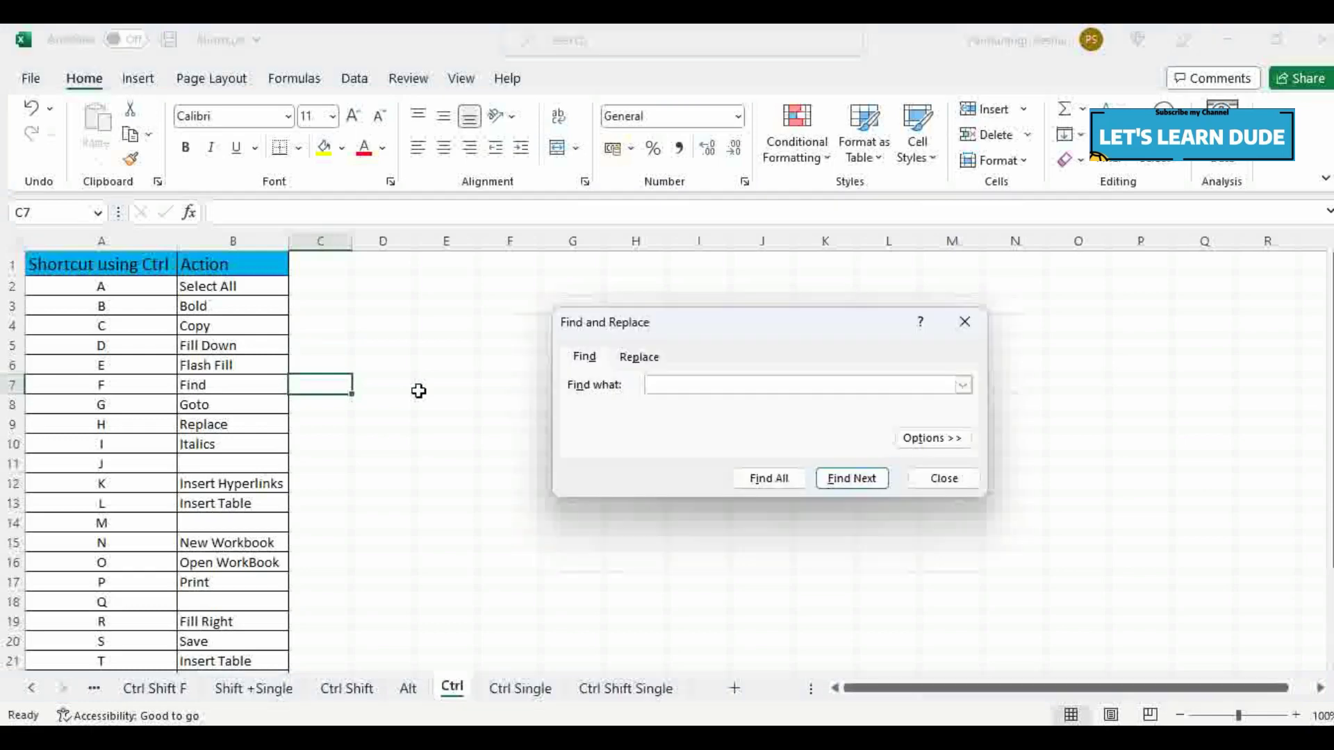
pyautogui.press('Escape')
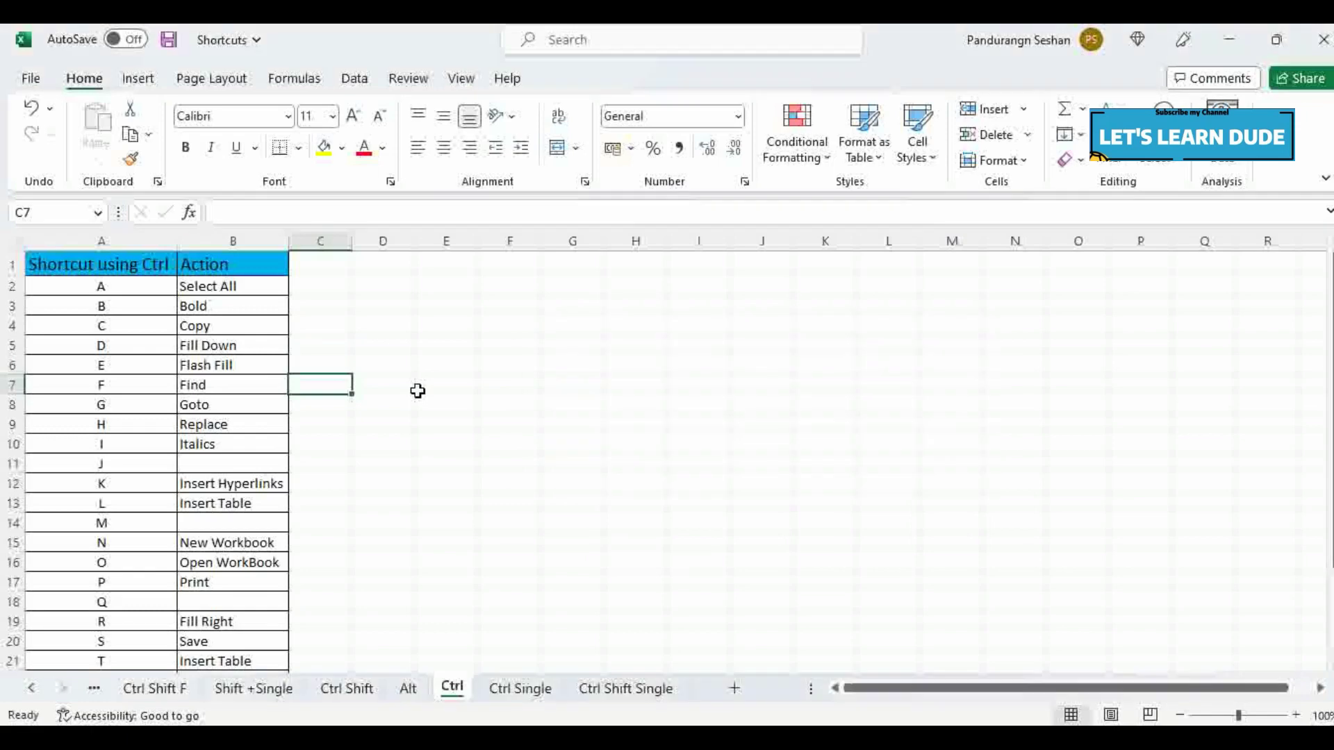
pyautogui.hotkey('ctrl', 'g')
pyautogui.press('Escape')
pyautogui.hotkey('ctrl', 'h')
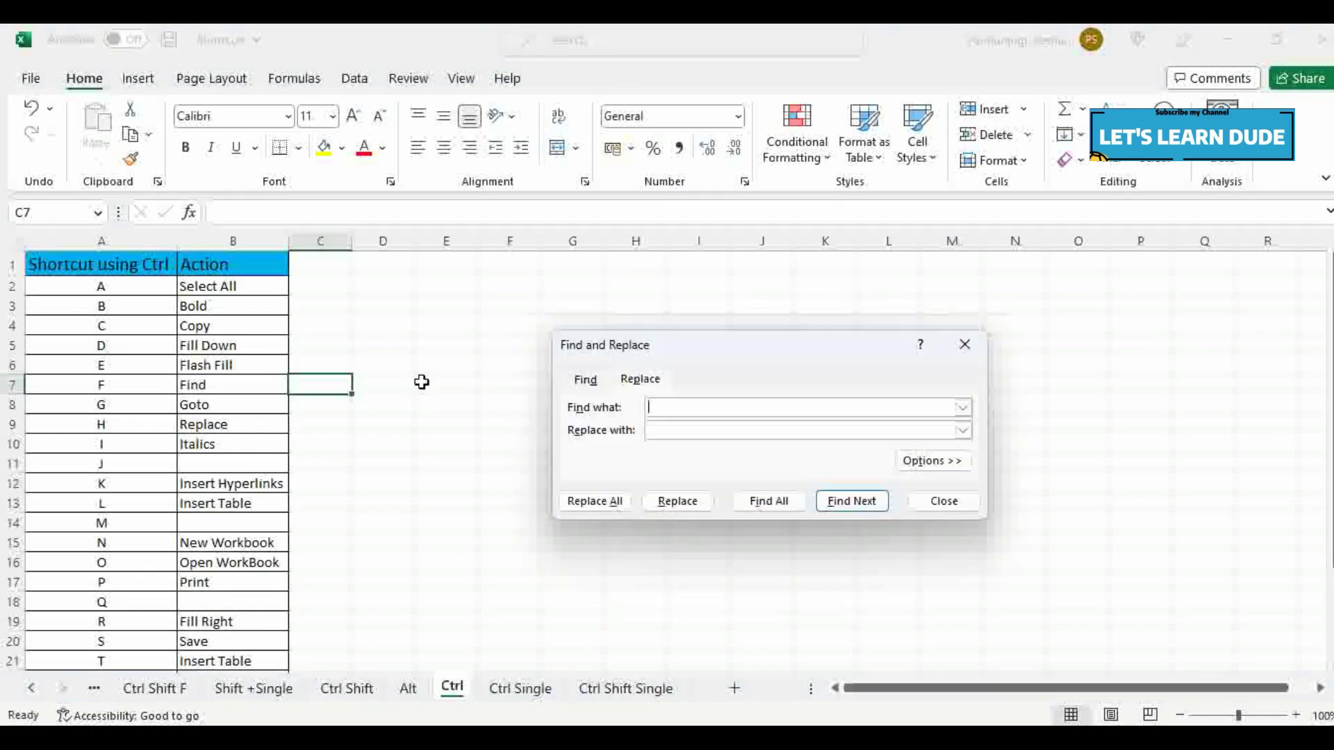
pyautogui.press('Escape')
# Step: Italicize the Italics entry in B10 with Ctrl+I
pyautogui.press('Left')
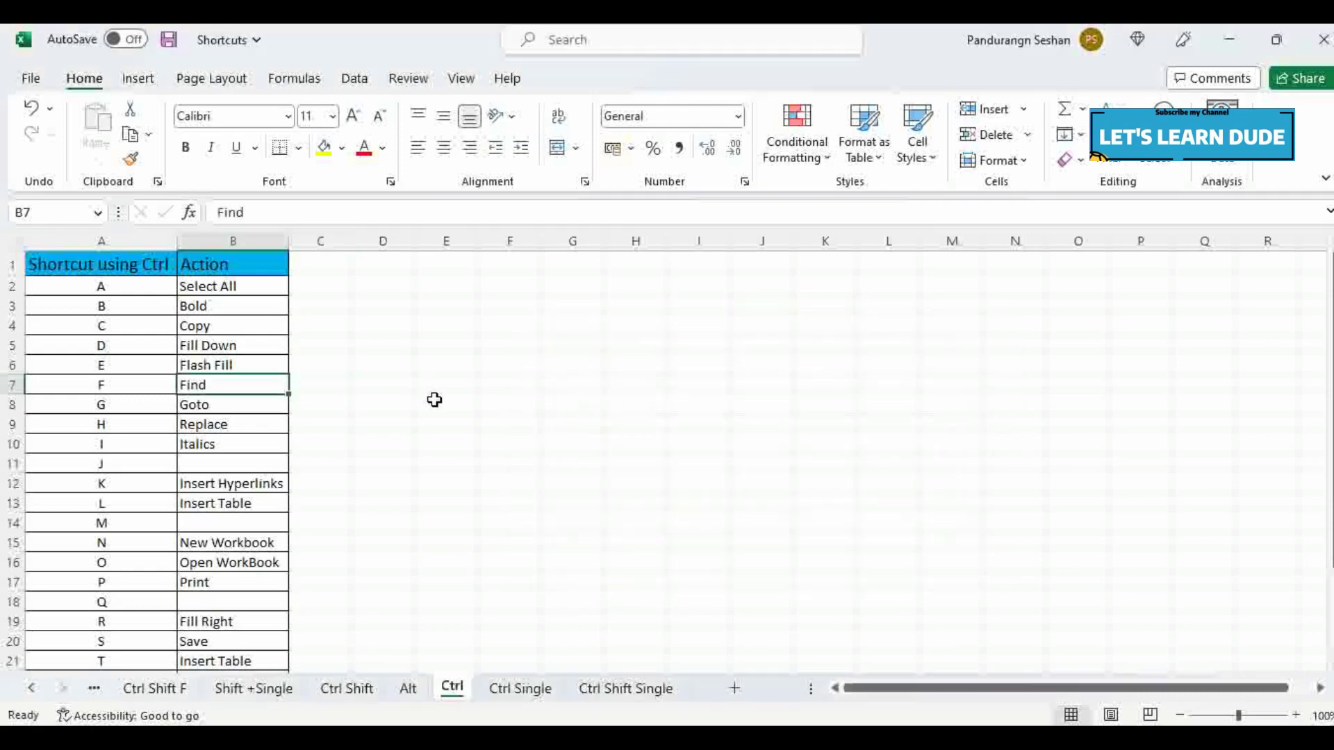
pyautogui.press('Down')
pyautogui.press('Down')
pyautogui.press('Down')
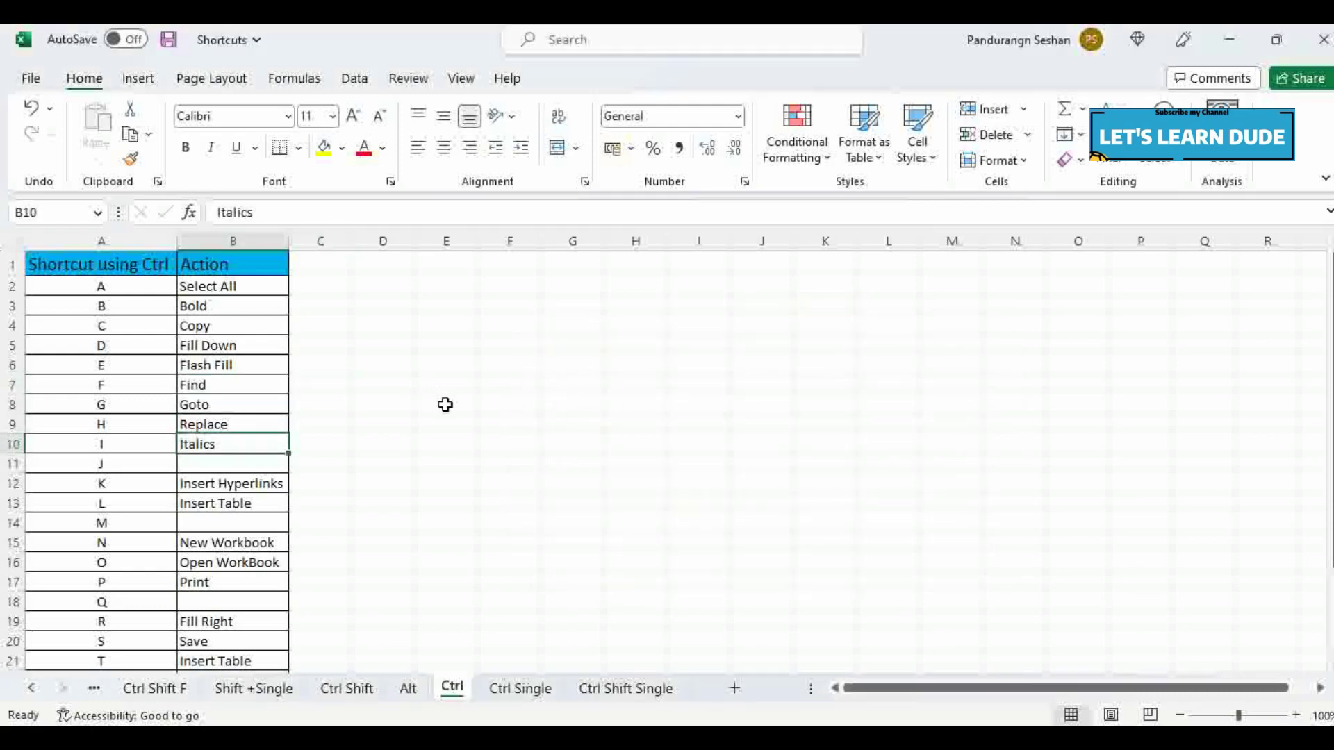
pyautogui.hotkey('ctrl', 'i')
pyautogui.press('Down')
pyautogui.press('Down')
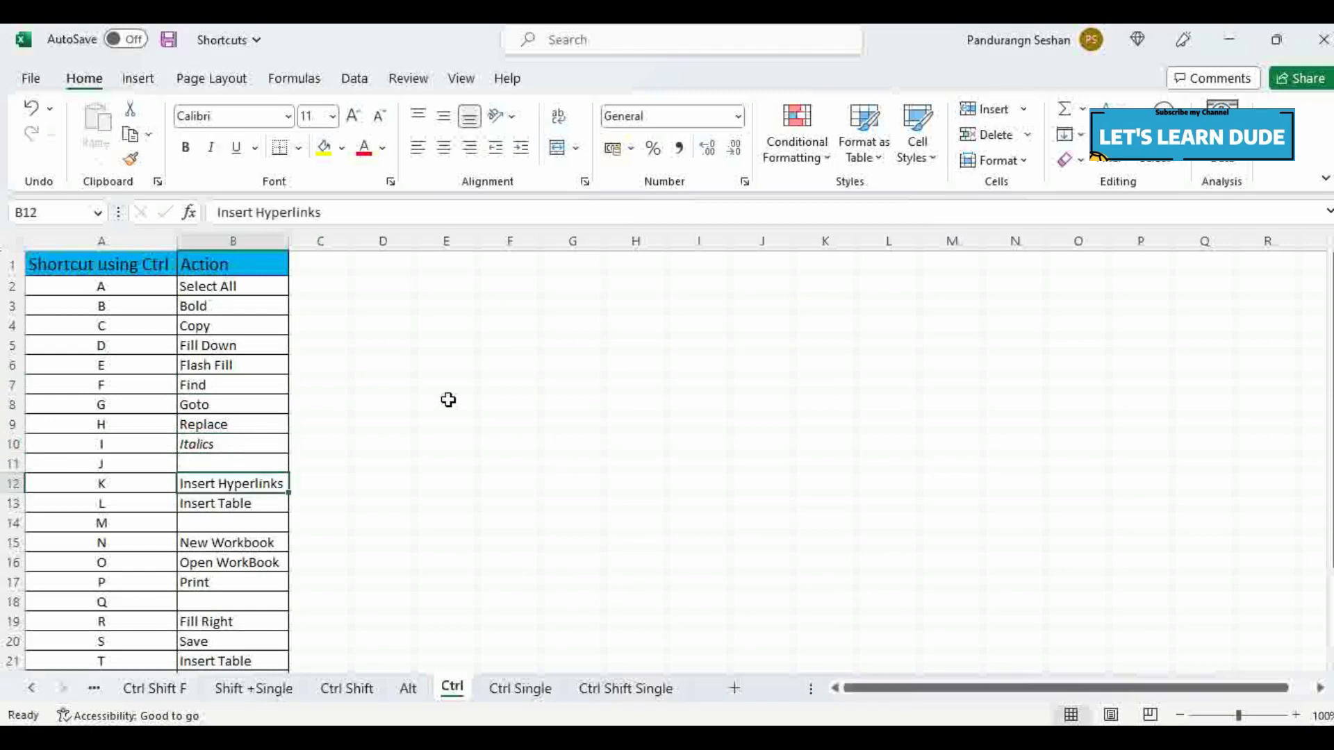
pyautogui.press('Right')
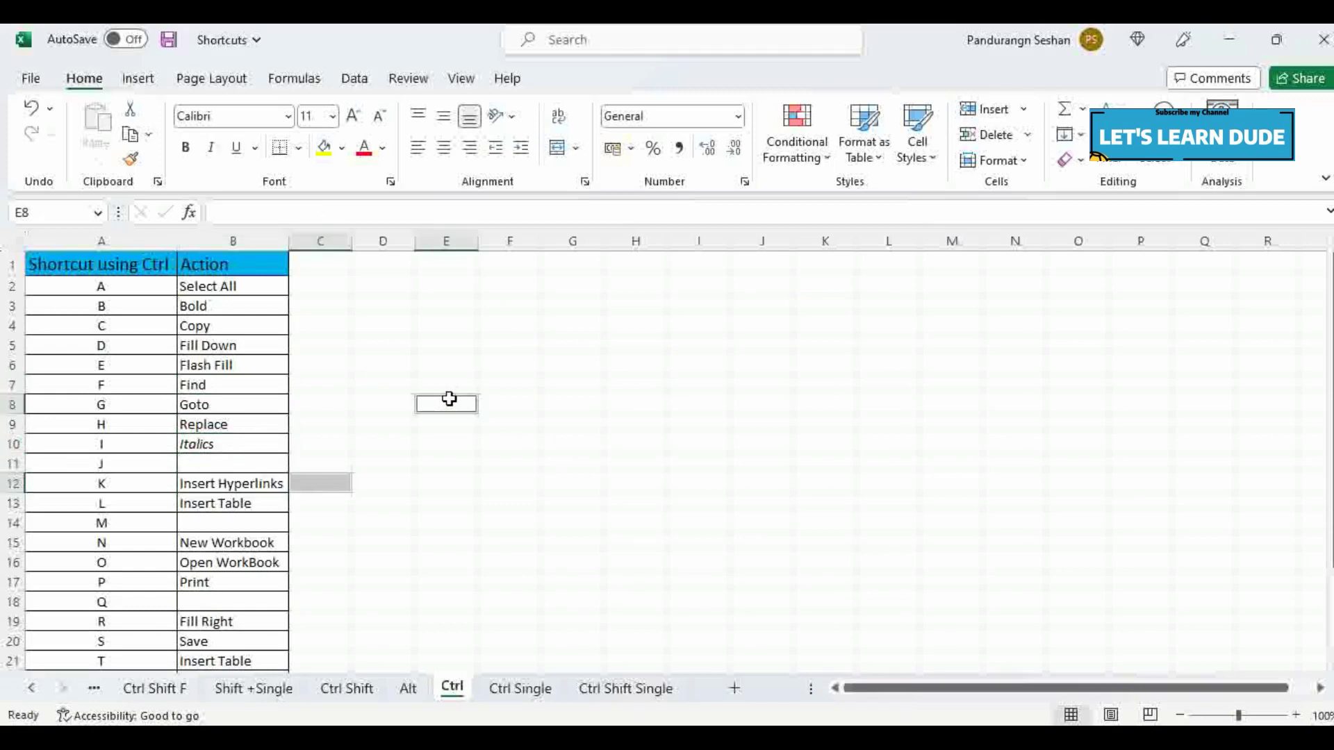
# Step: Start a hyperlink in empty cell D9 with Ctrl+K, then cancel it
pyautogui.click(413, 426)
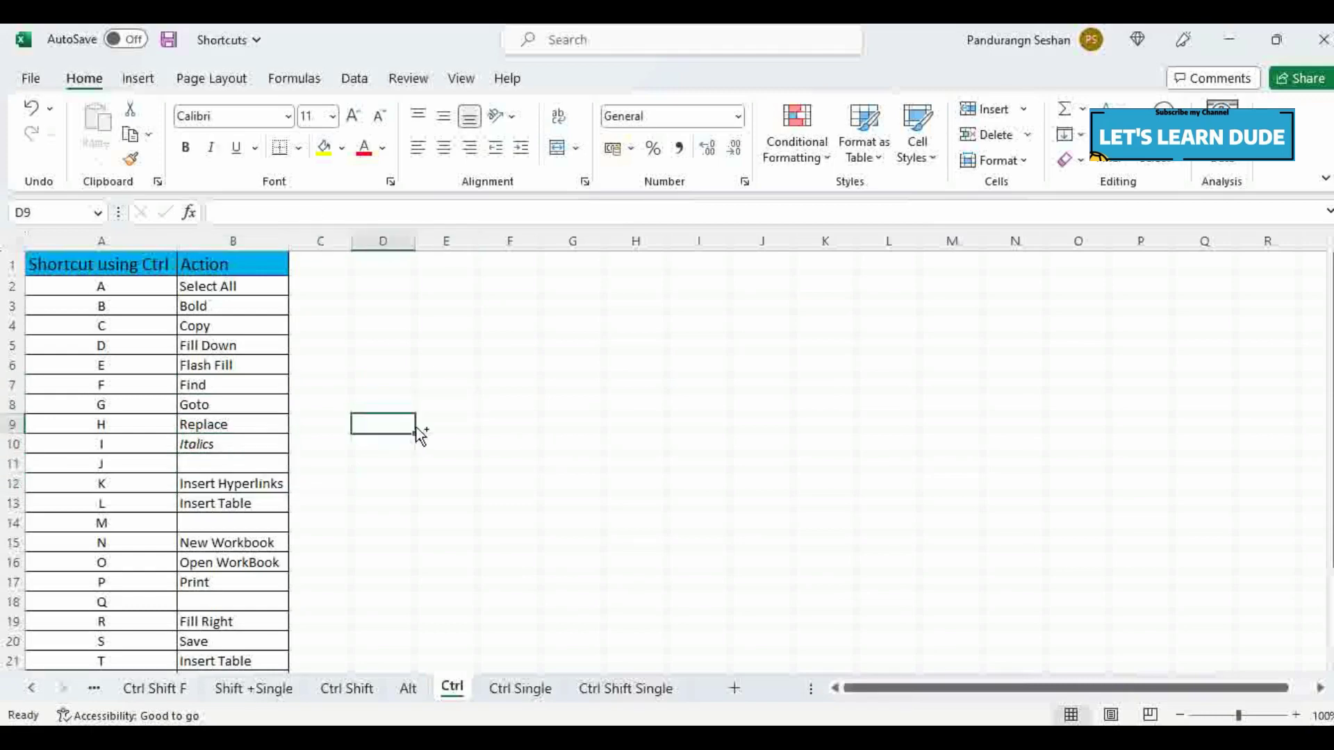
pyautogui.hotkey('ctrl', 'k')
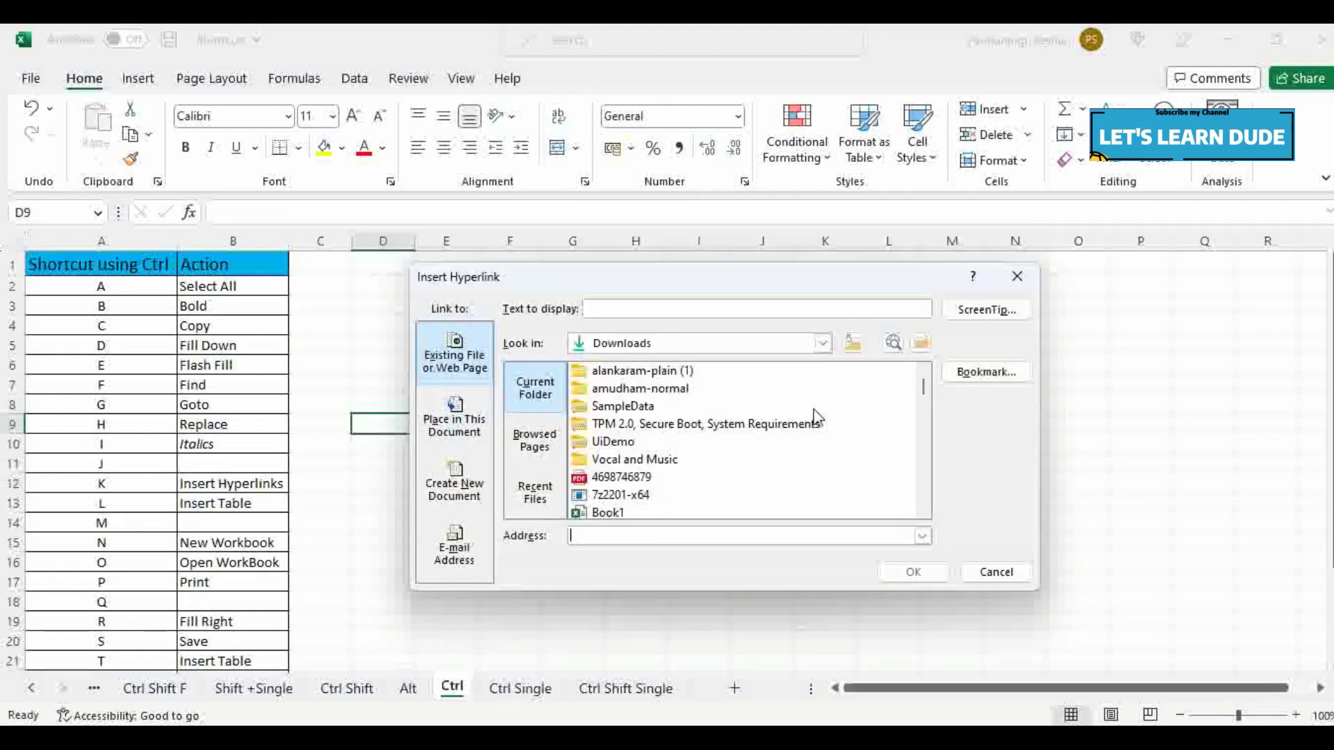
pyautogui.press('Escape')
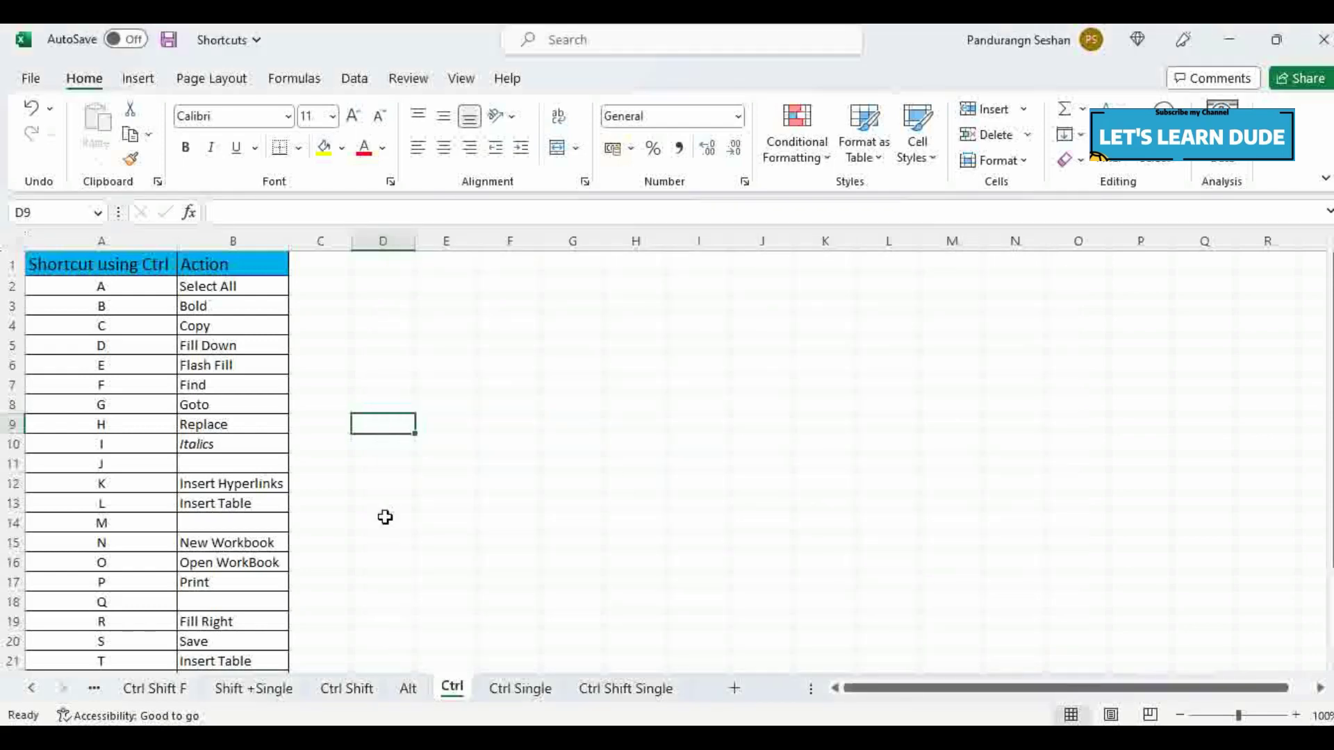
# Step: Create a table over the whole list from A1 with Ctrl+L, then undo it
pyautogui.press('Down')
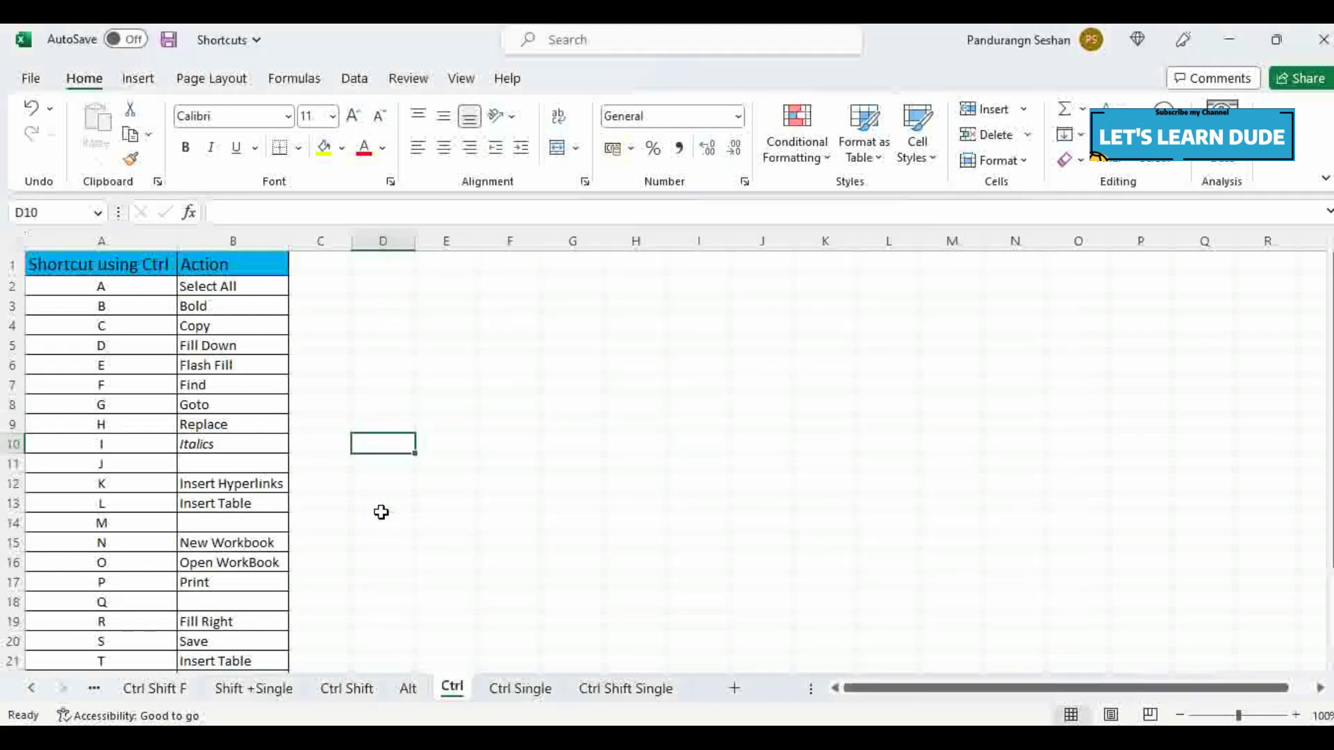
pyautogui.hotkey('ctrl', 'l')
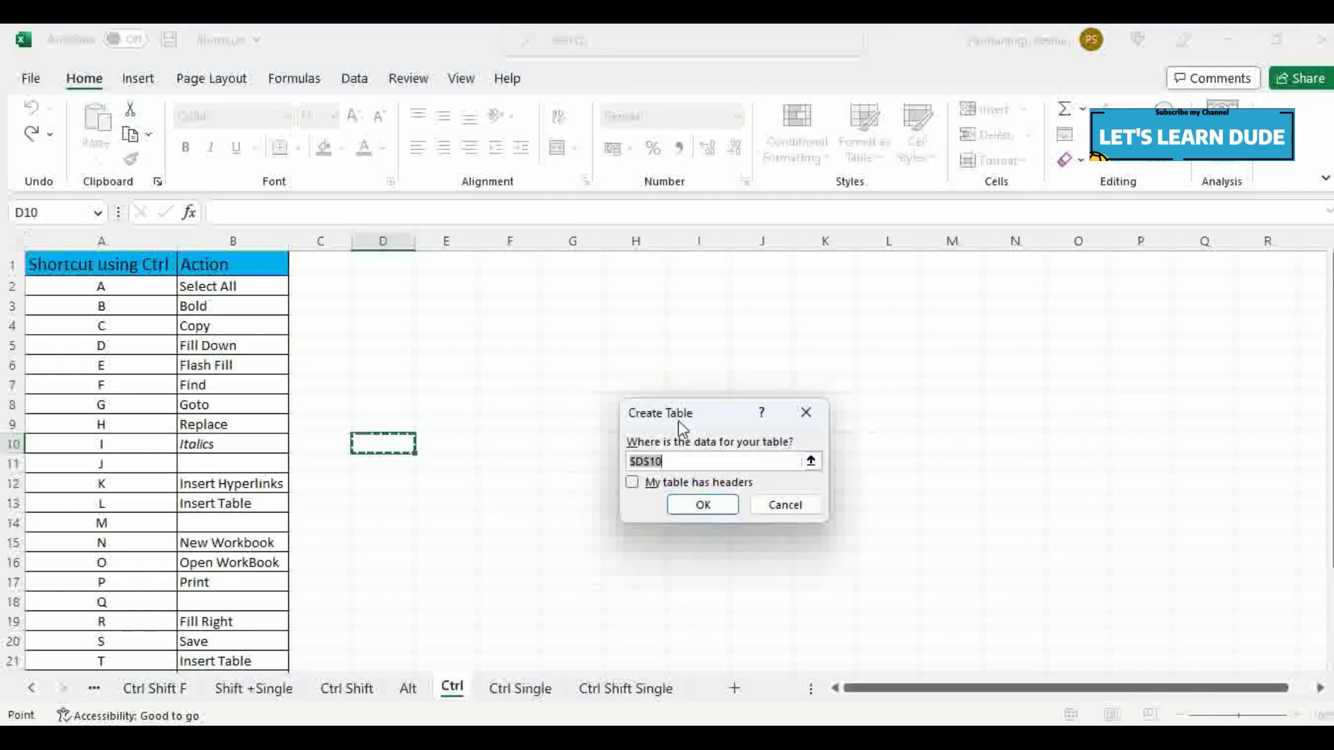
pyautogui.click(99, 262)
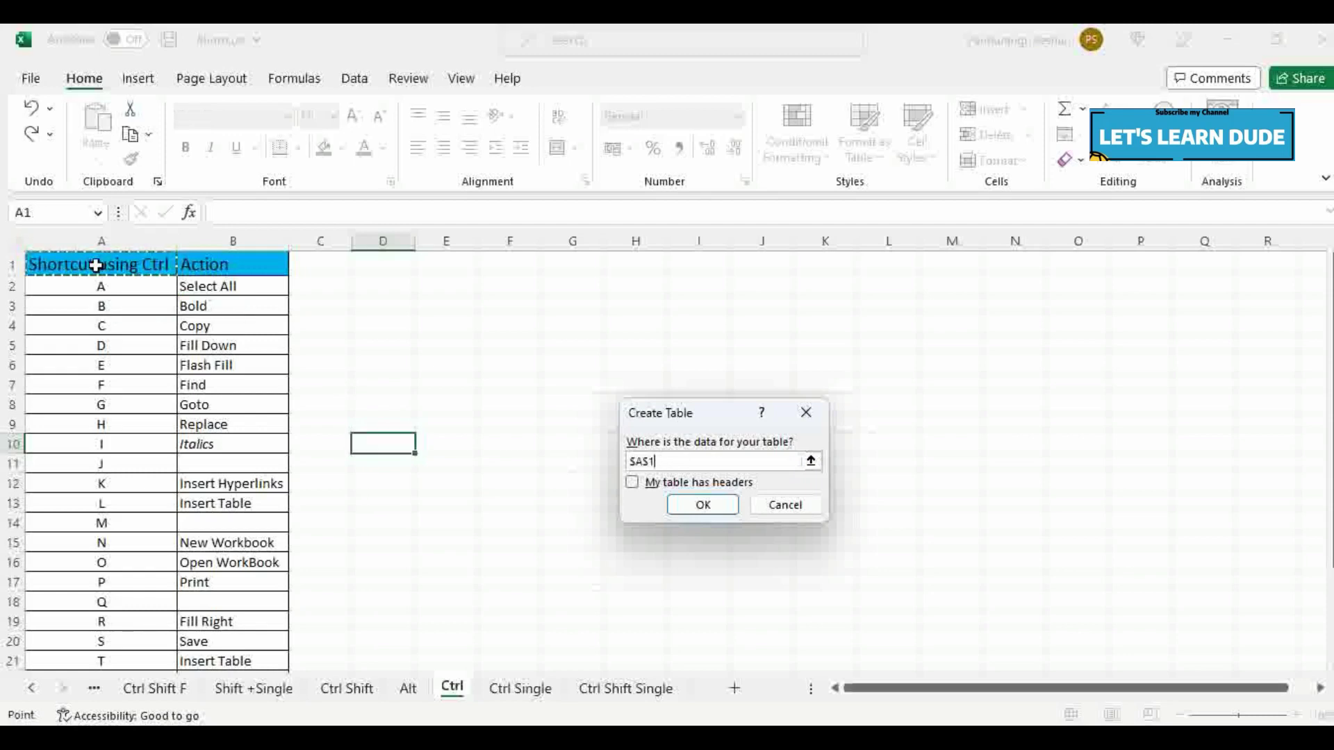
pyautogui.hotkey('ctrl', 'a')
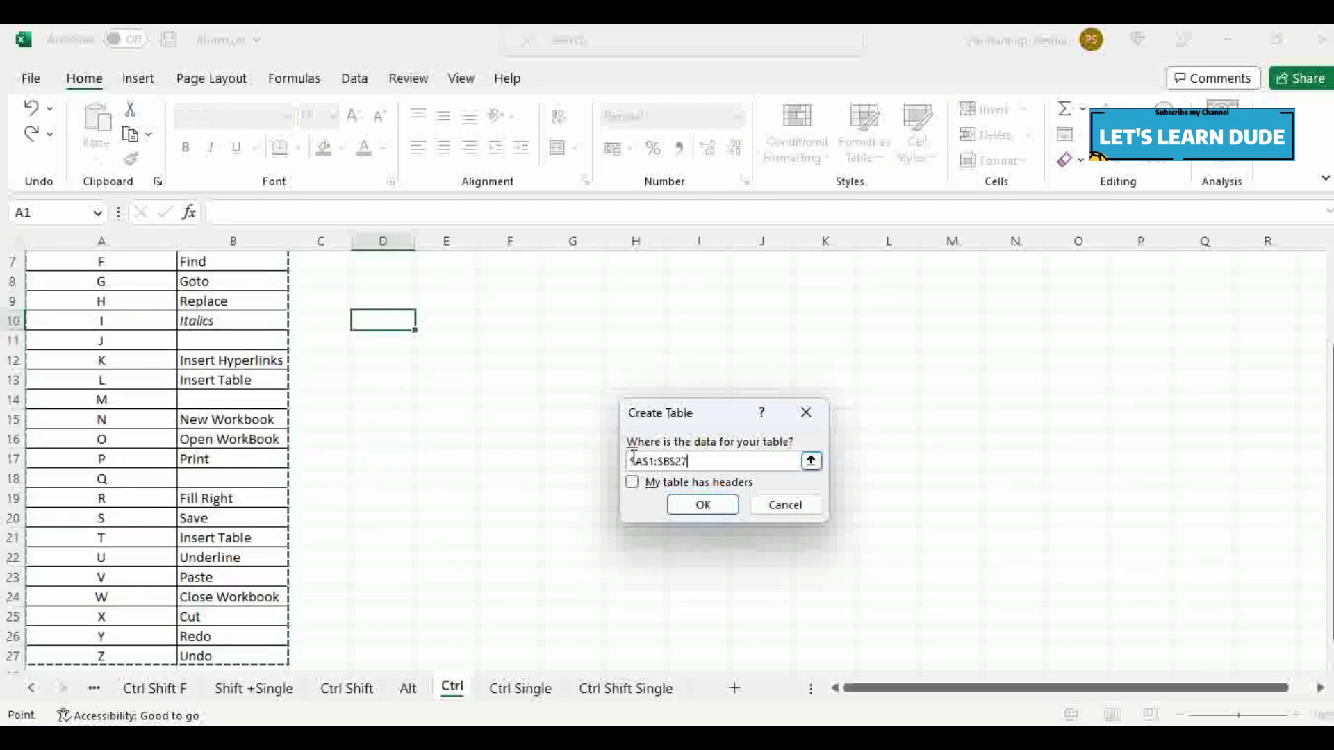
pyautogui.click(702, 505)
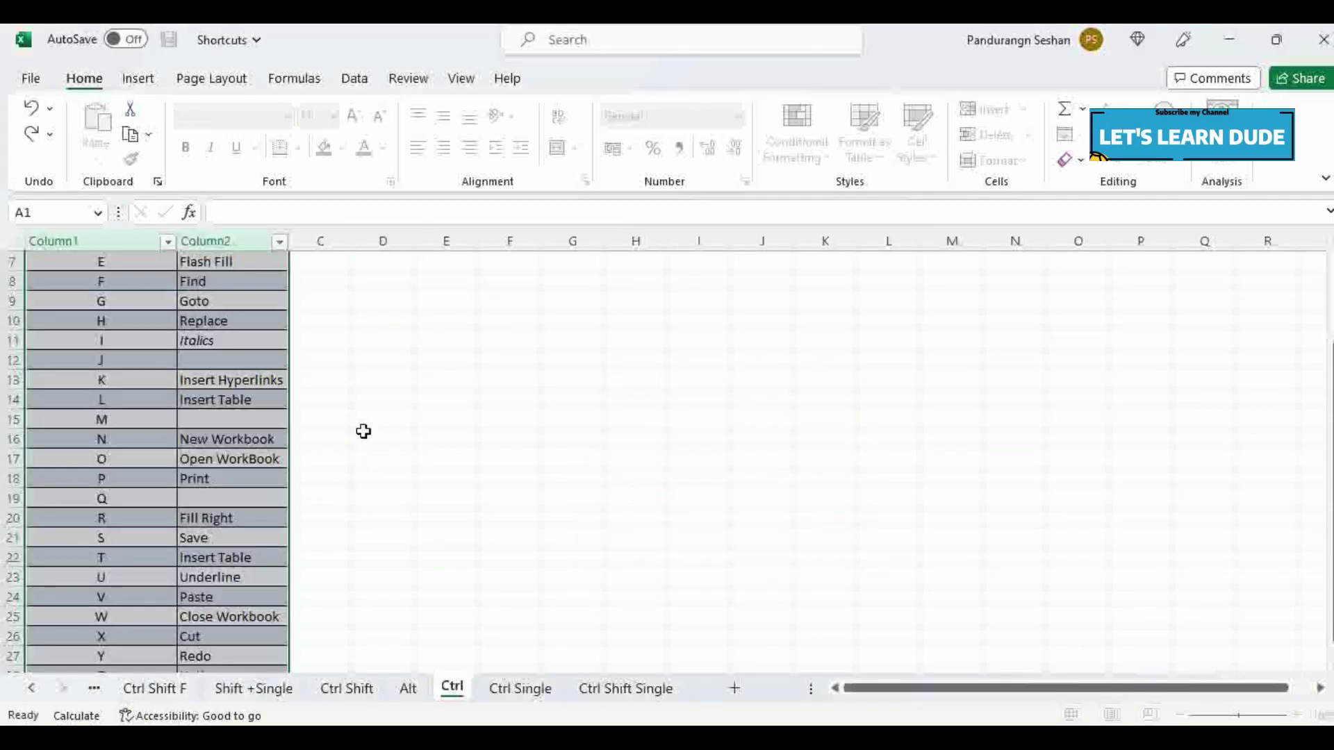
pyautogui.scroll(2, 358, 435)
pyautogui.hotkey('ctrl', 'z')
pyautogui.click(358, 435)
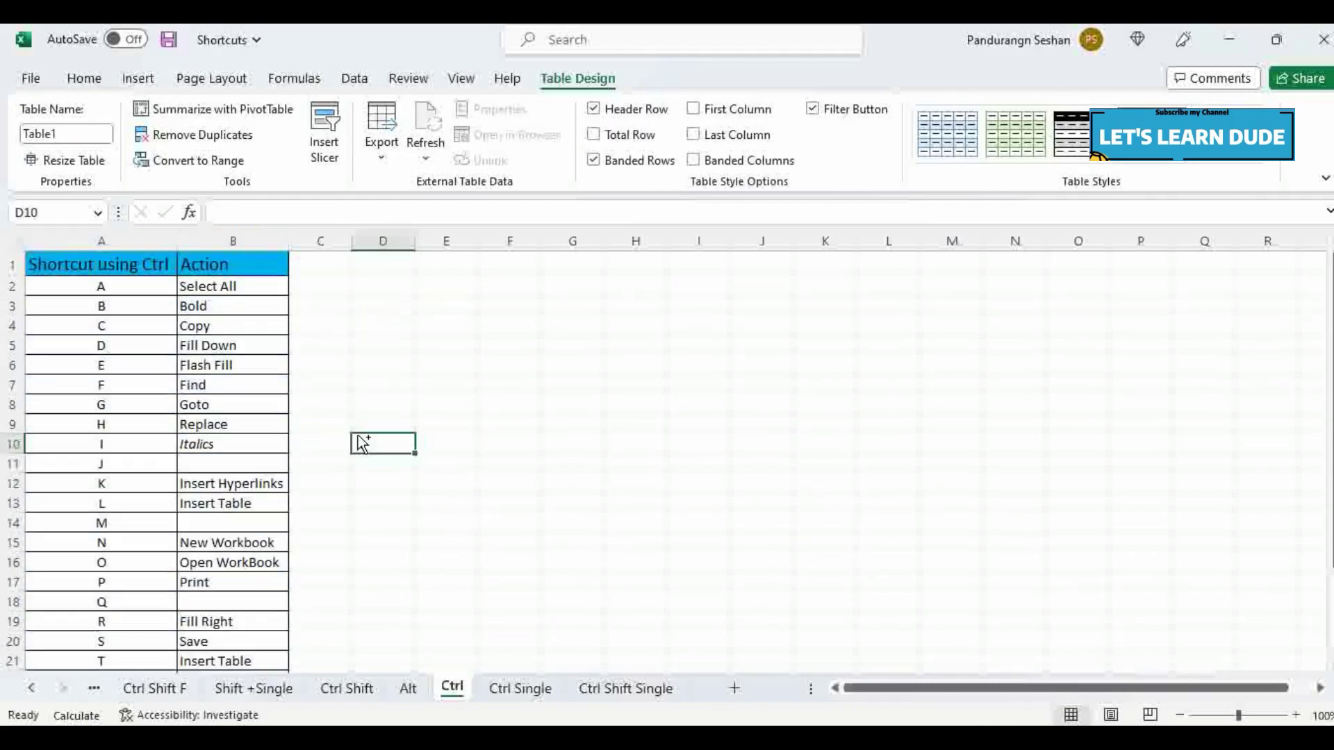
pyautogui.press('Down')
pyautogui.press('Left')
pyautogui.press('Left')
# Step: Create a new blank workbook with Ctrl+N and switch back to Shortcuts
pyautogui.press('Down')
pyautogui.press('Down')
pyautogui.press('Down')
pyautogui.press('Down')
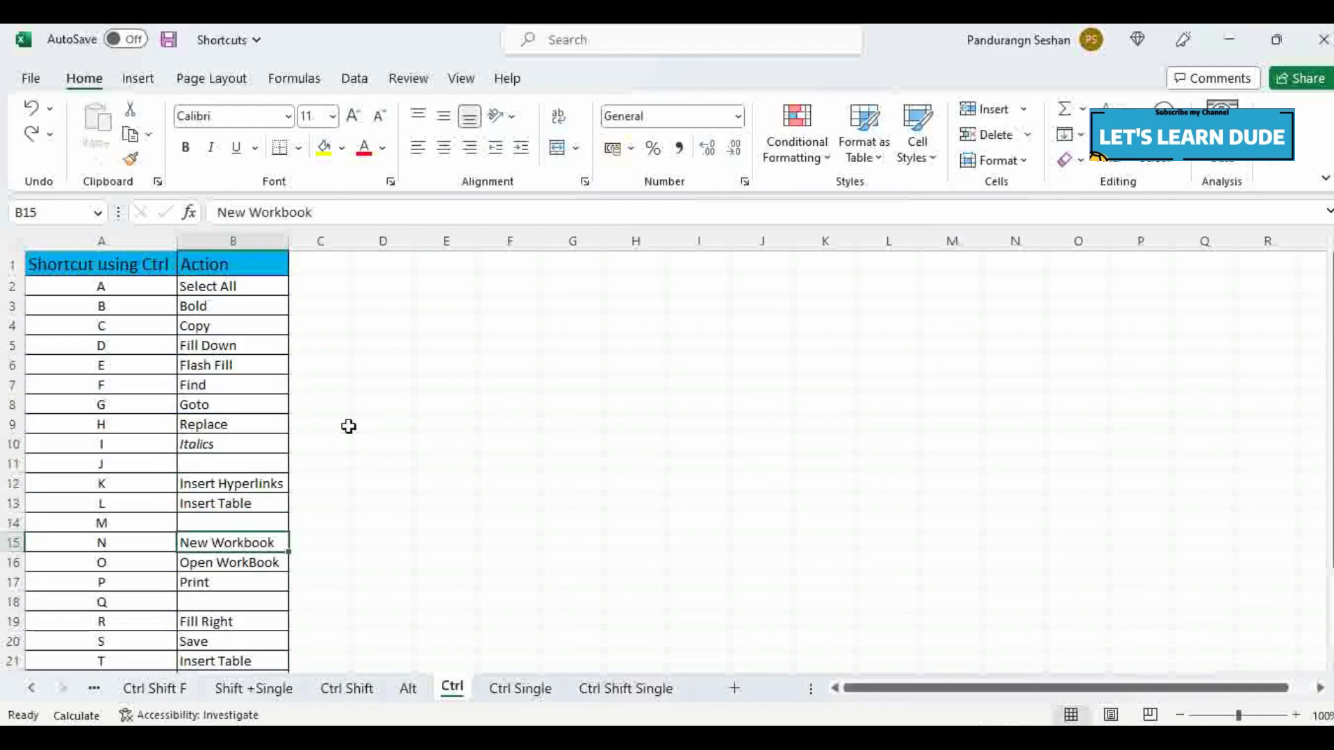
pyautogui.hotkey('ctrl', 'n')
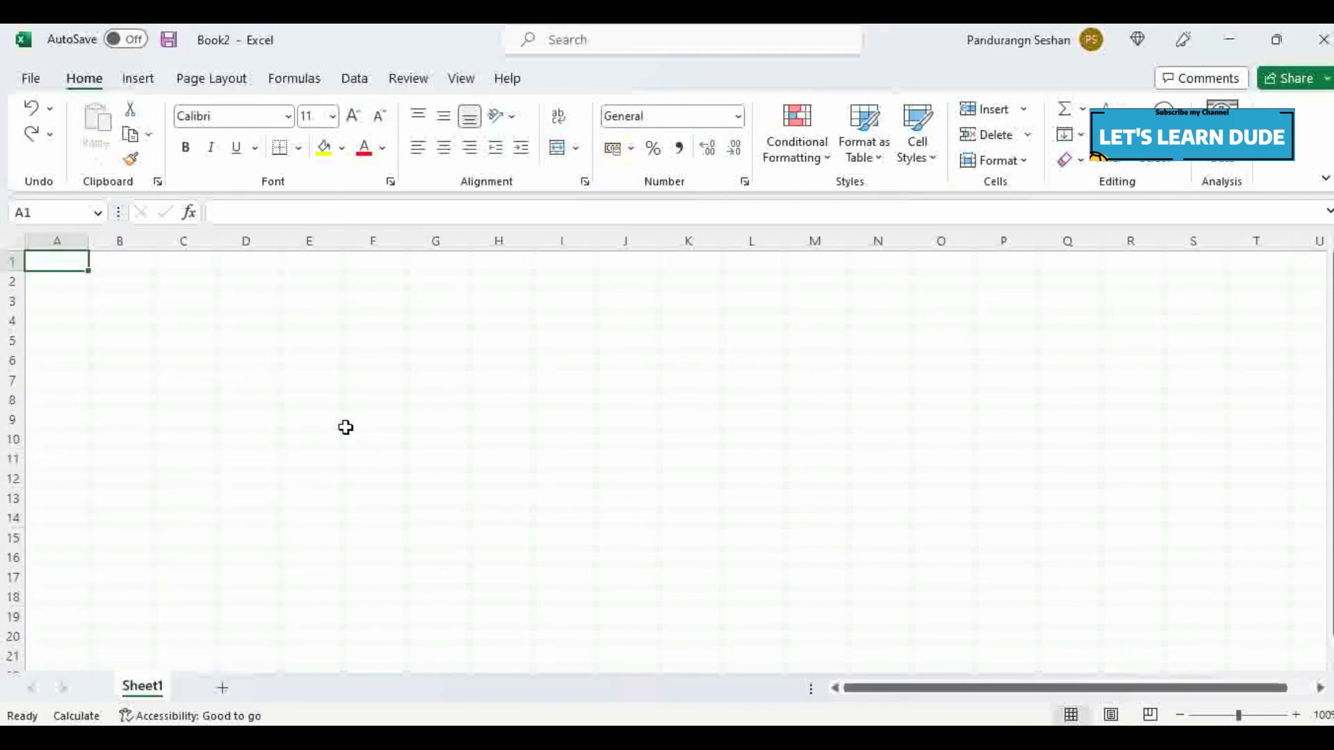
pyautogui.hotkey('alt', 'Tab')
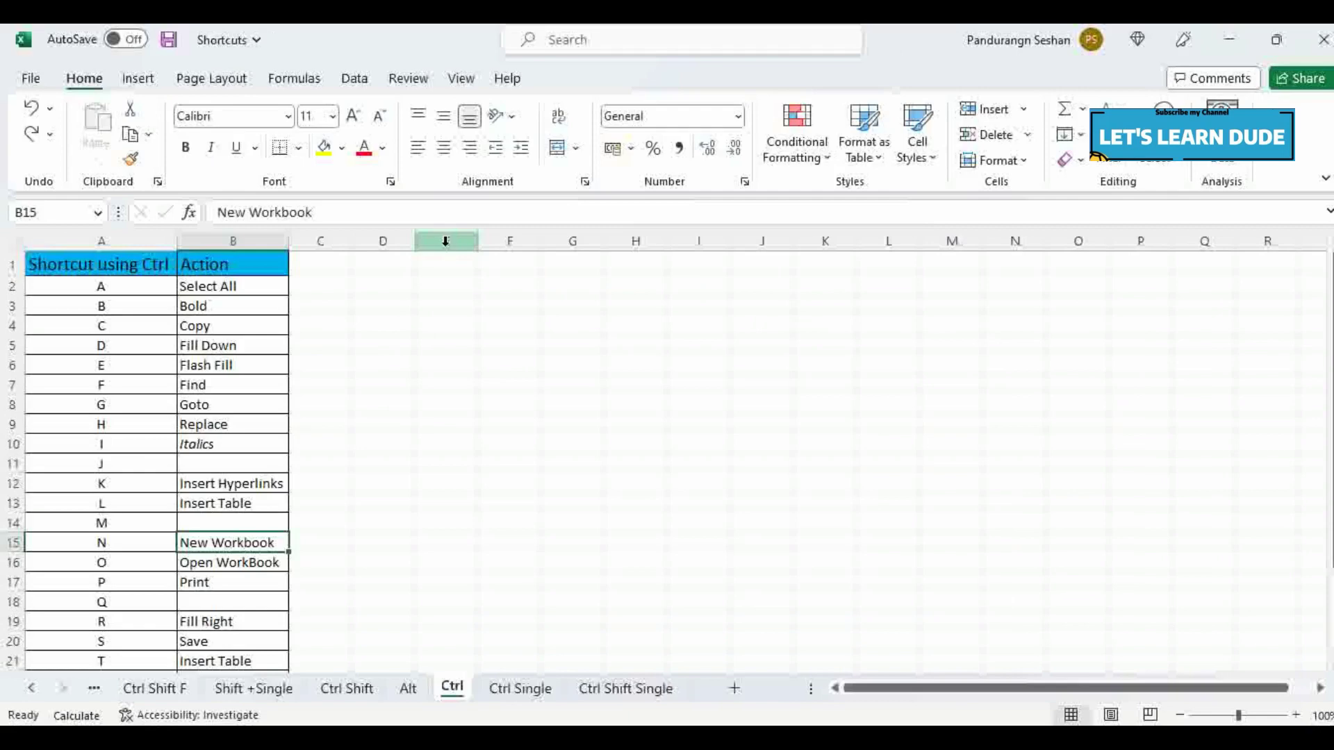
pyautogui.scroll(-2, 310, 492)
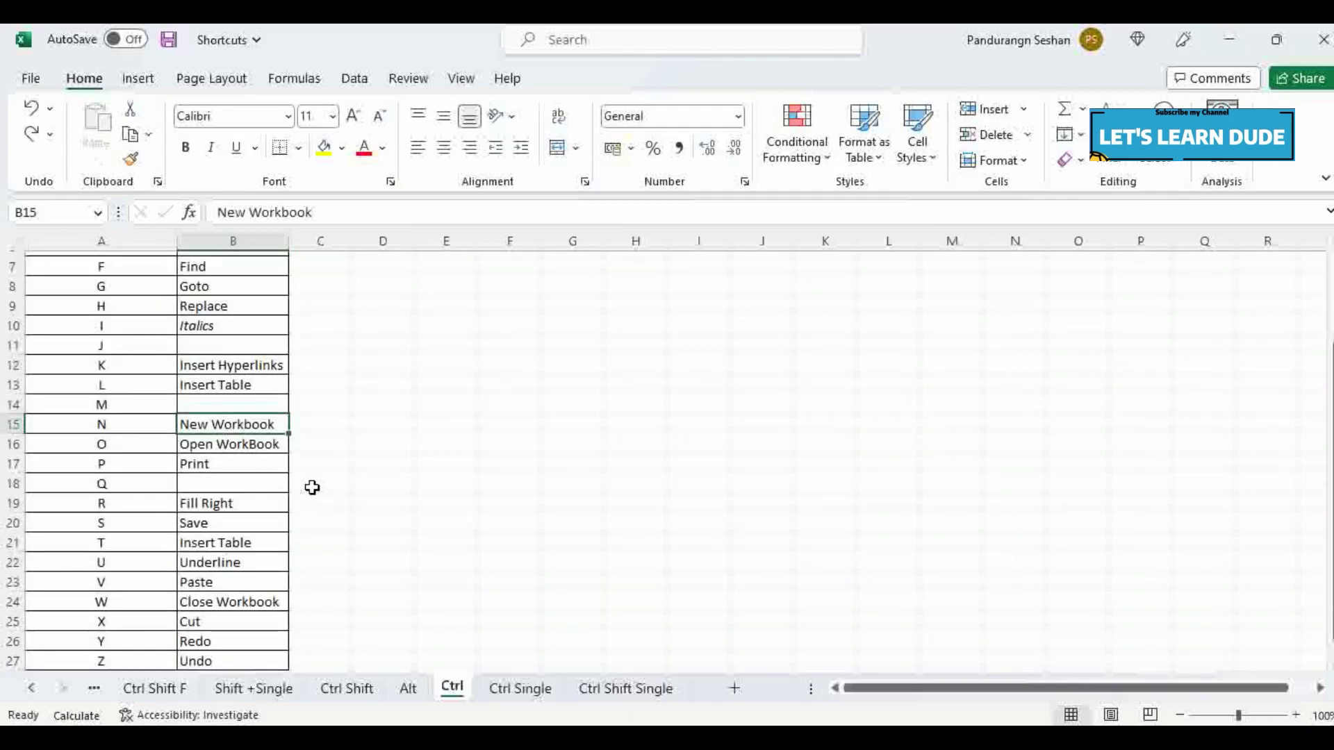
# Step: Show the Open view with Ctrl+O, then move down to the Insert Table entry
pyautogui.hotkey('ctrl', 'o')
pyautogui.press('Down')
pyautogui.press('Down')
pyautogui.press('Down')
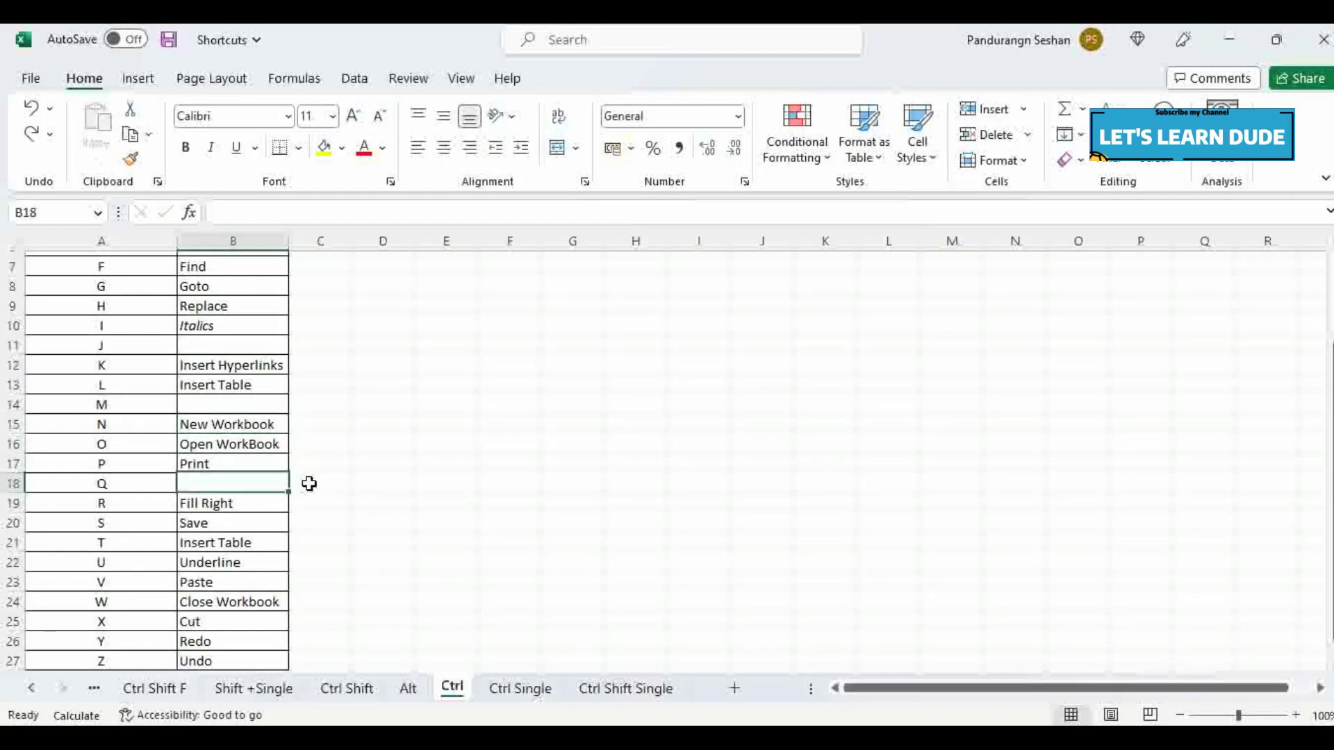
pyautogui.press('Down')
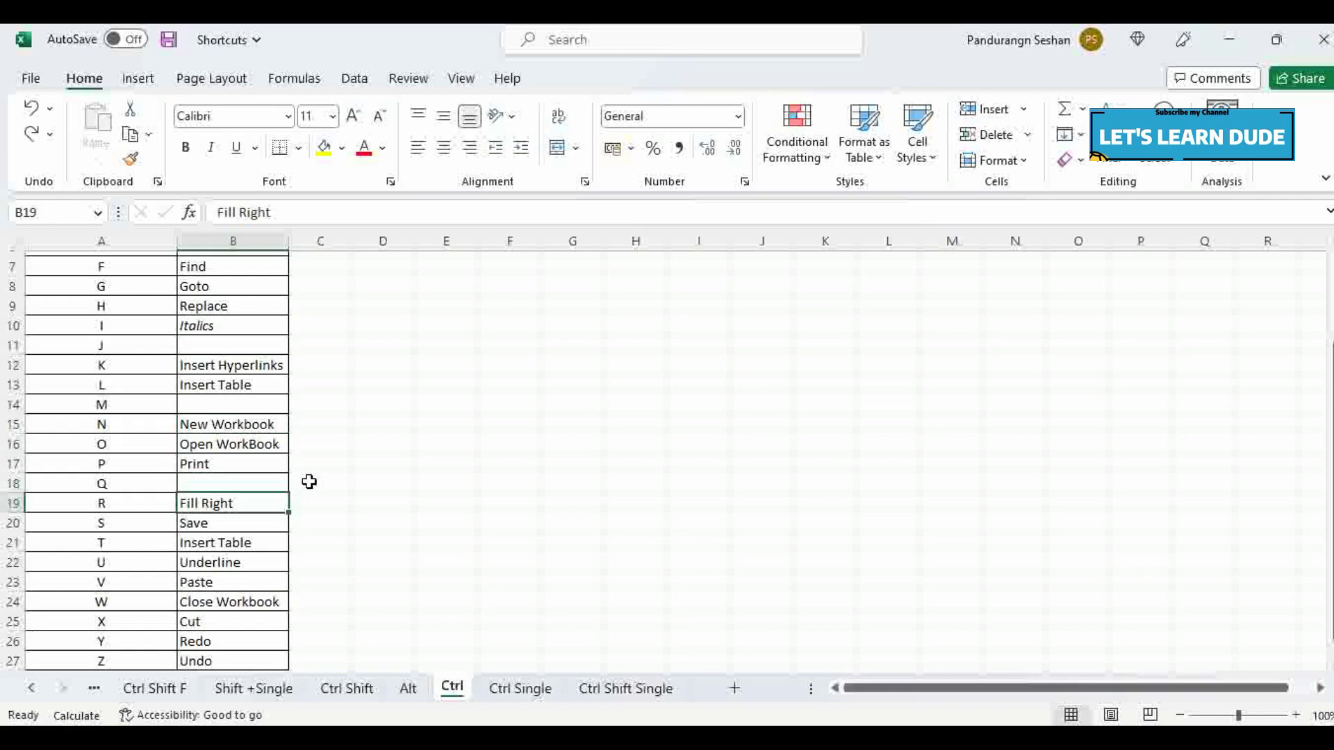
pyautogui.press('Down')
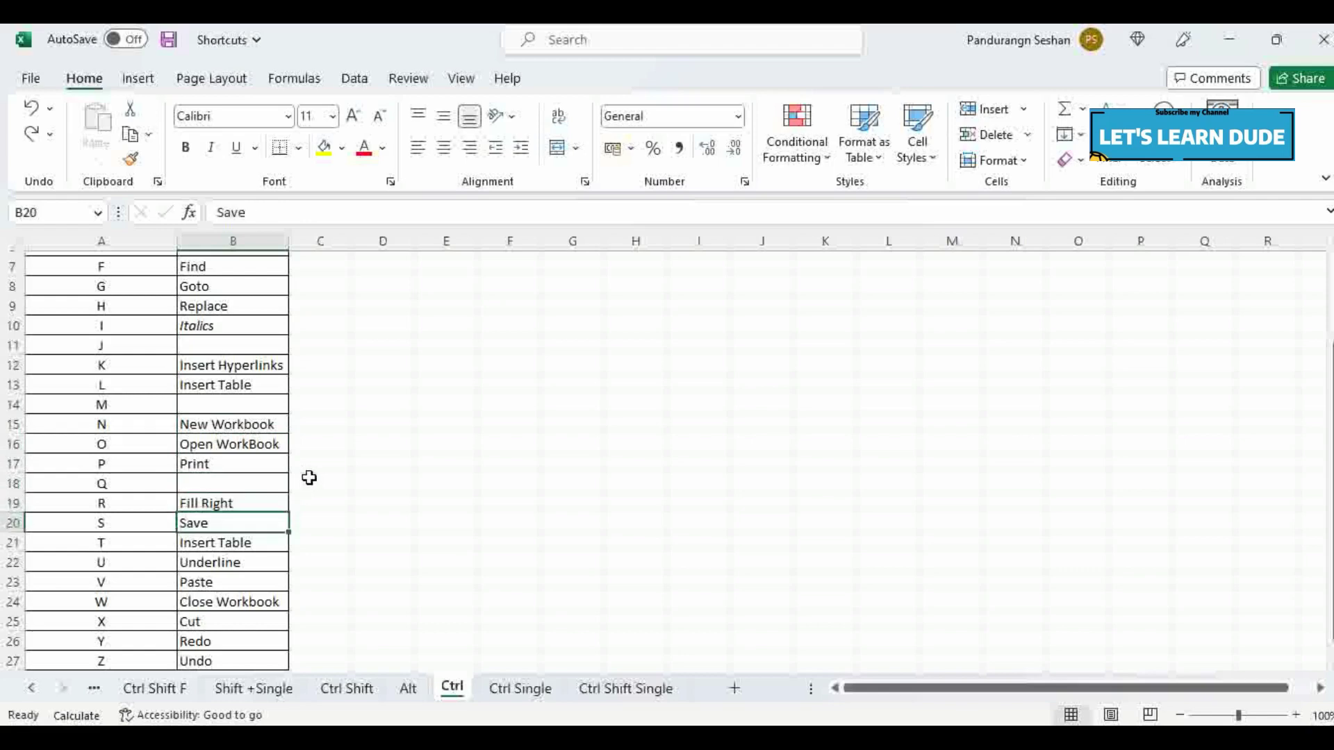
pyautogui.press('Down')
pyautogui.press('Down')
pyautogui.press('Up')
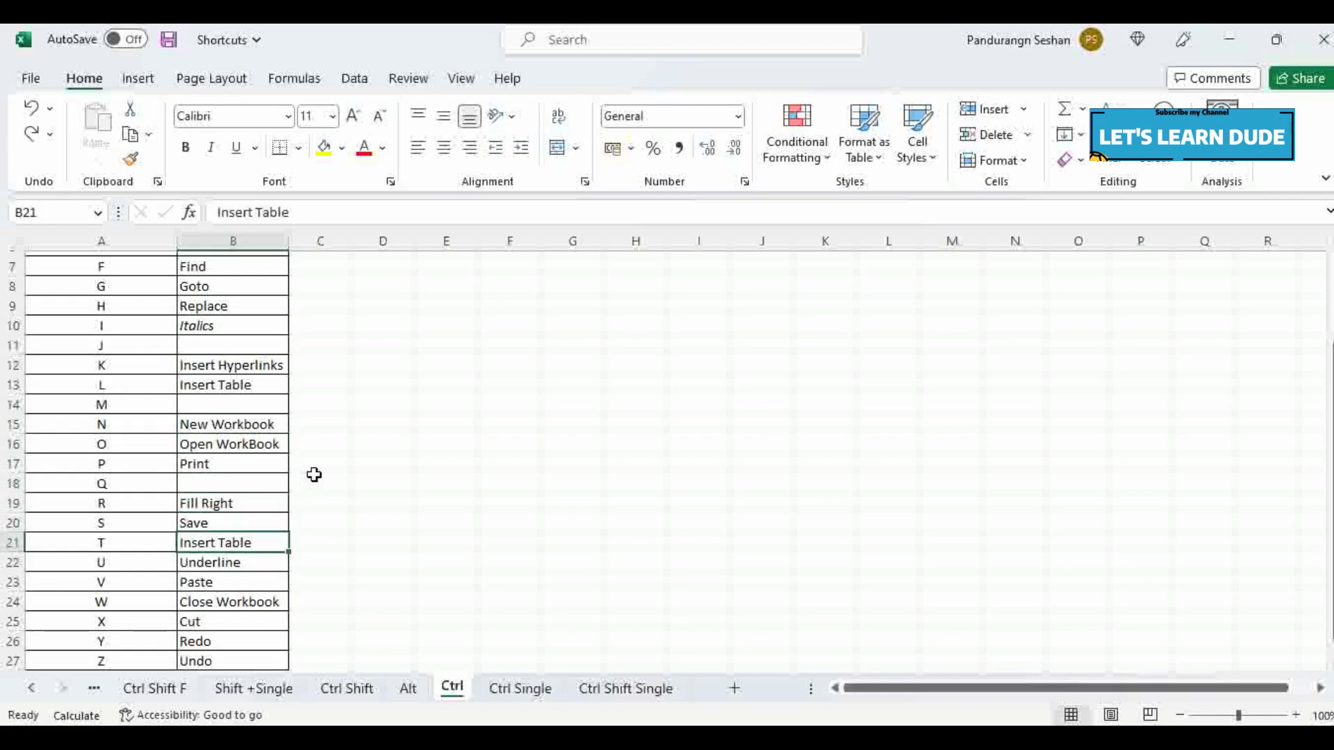
# Step: Dismiss the Ctrl+T create-table prompt and underline the Underline entry
pyautogui.hotkey('ctrl', 't')
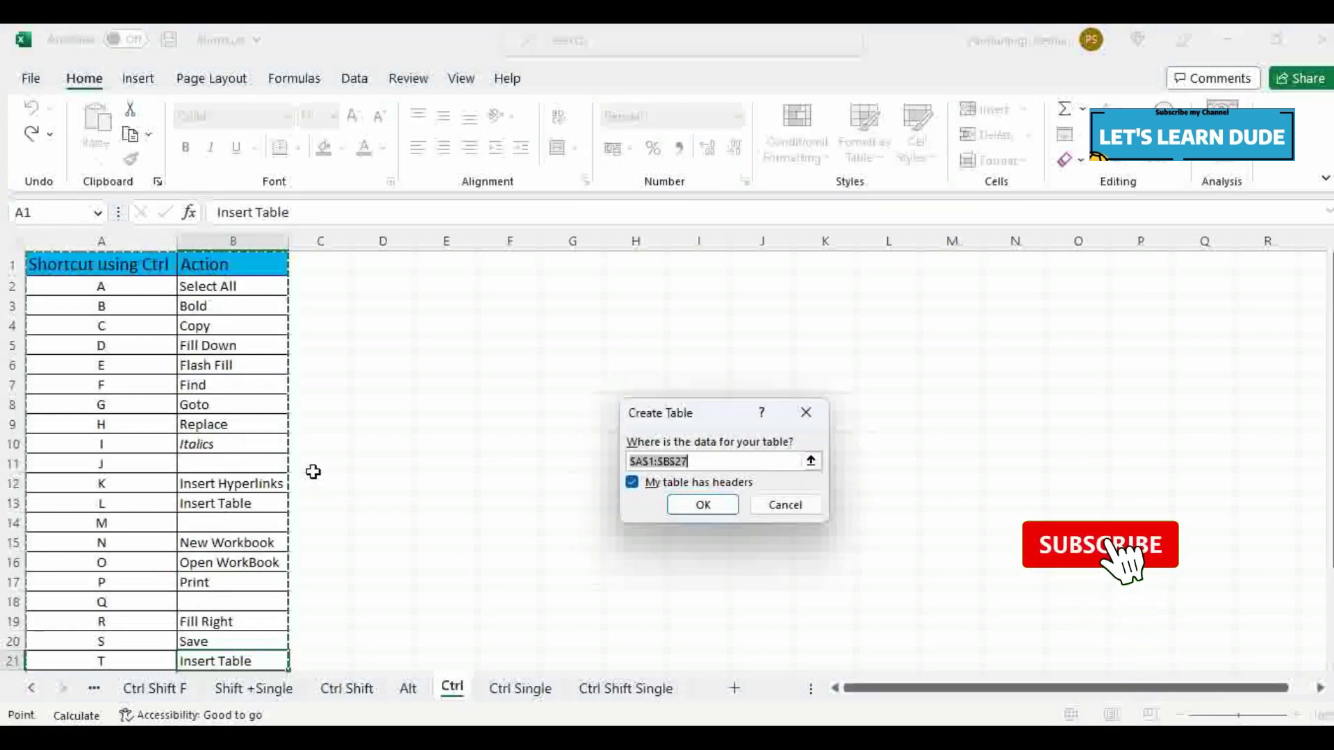
pyautogui.press('Escape')
pyautogui.press('Down')
pyautogui.press('Down')
pyautogui.press('Down')
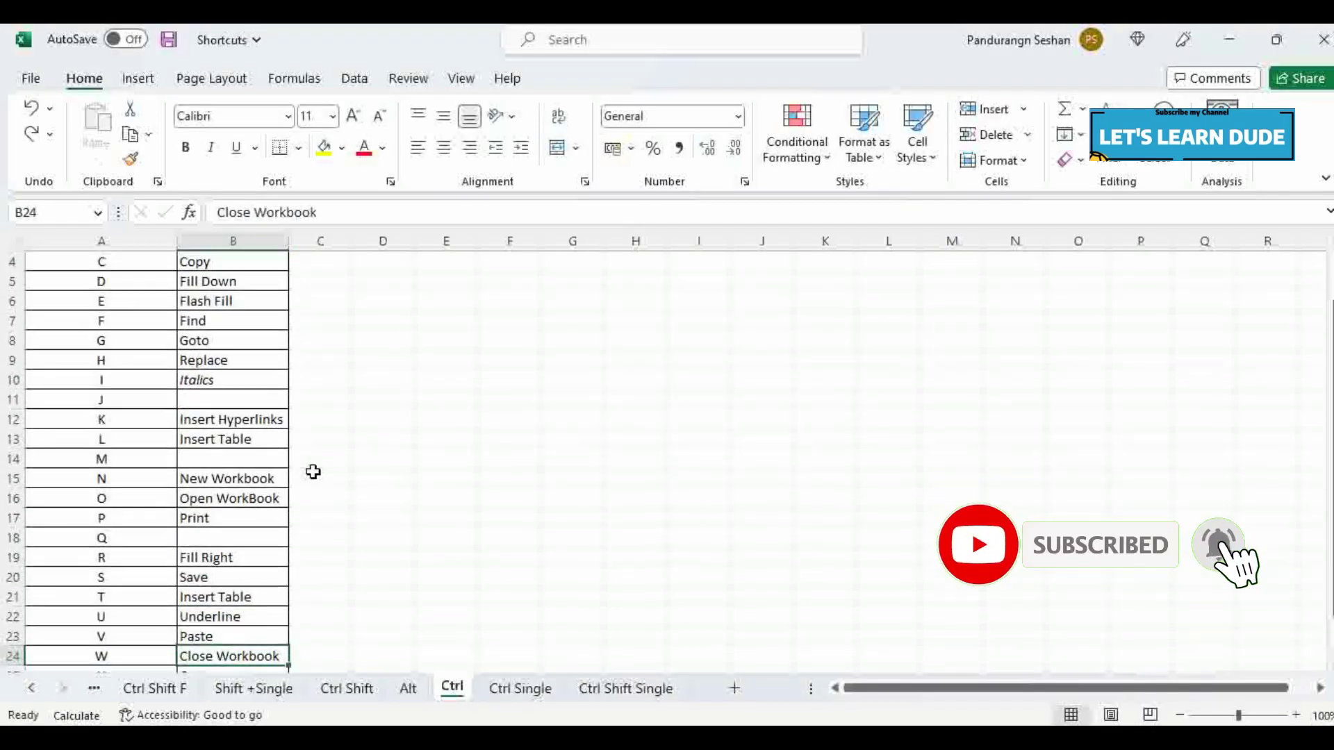
pyautogui.press('Up')
pyautogui.press('Up')
# Step: Step through the Paste, Cut, Redo and Undo entries for Ctrl+V/X/Y/Z
pyautogui.press('Down')
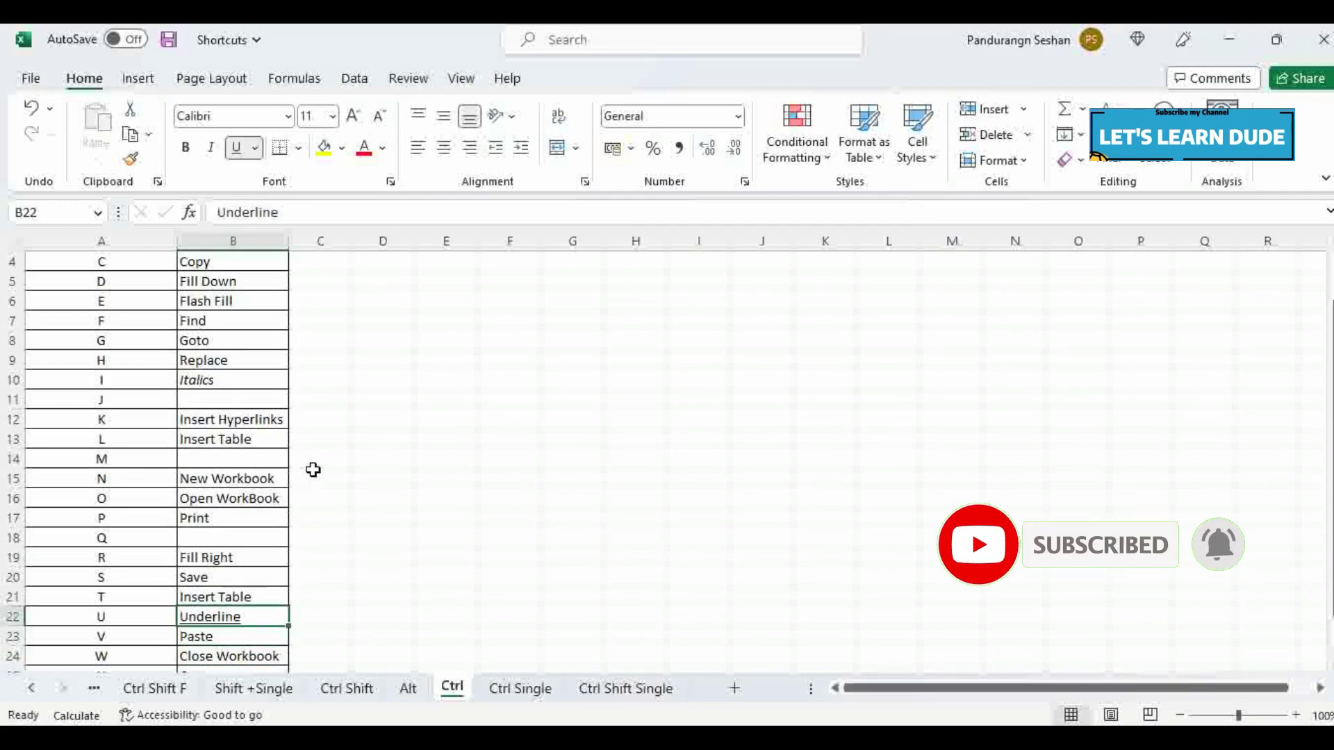
pyautogui.press('Down')
pyautogui.press('Down')
pyautogui.press('Down')
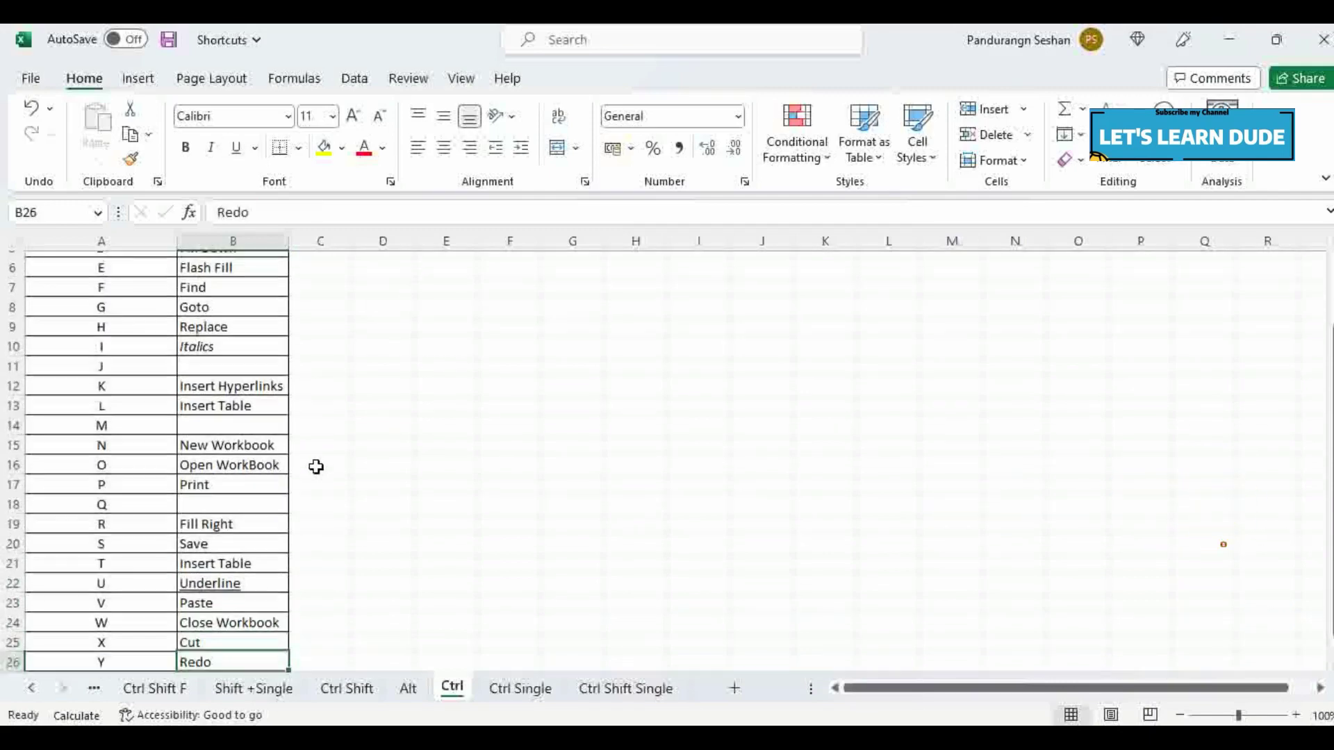
pyautogui.press('Up')
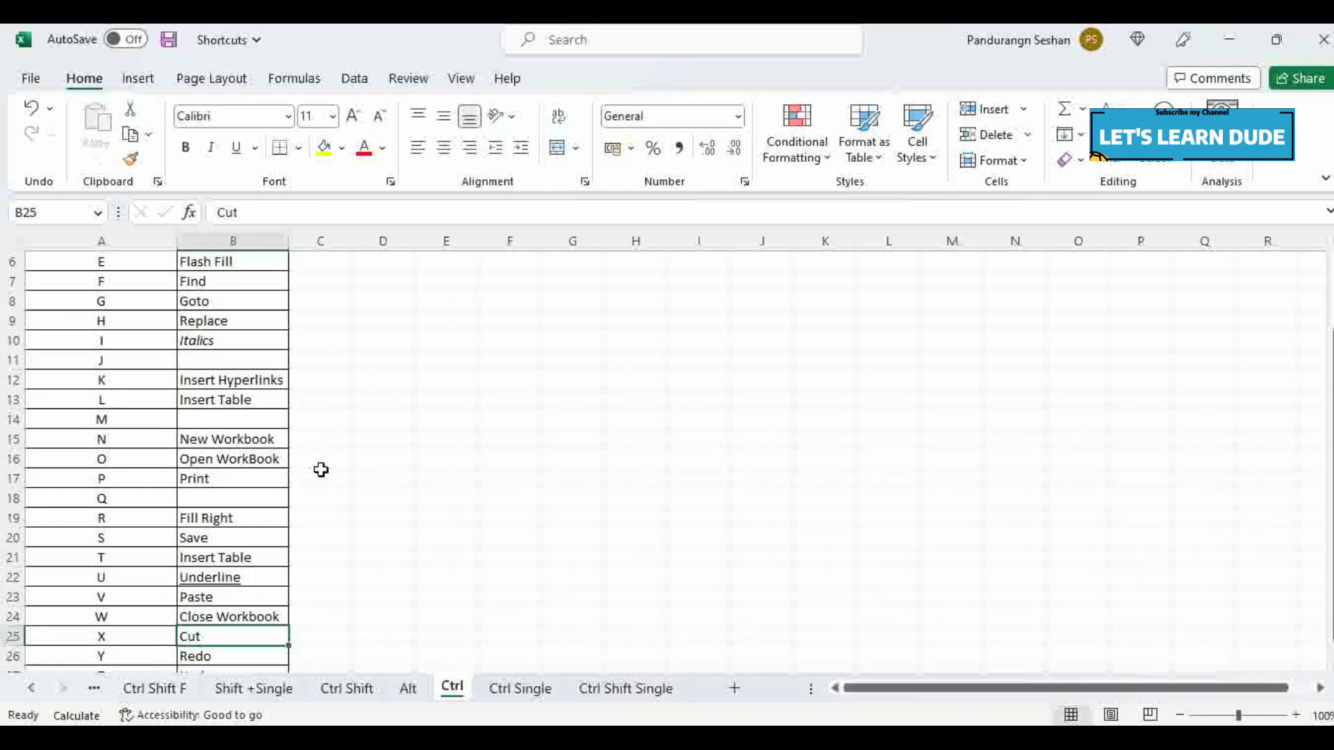
pyautogui.press('Down')
pyautogui.press('Down')
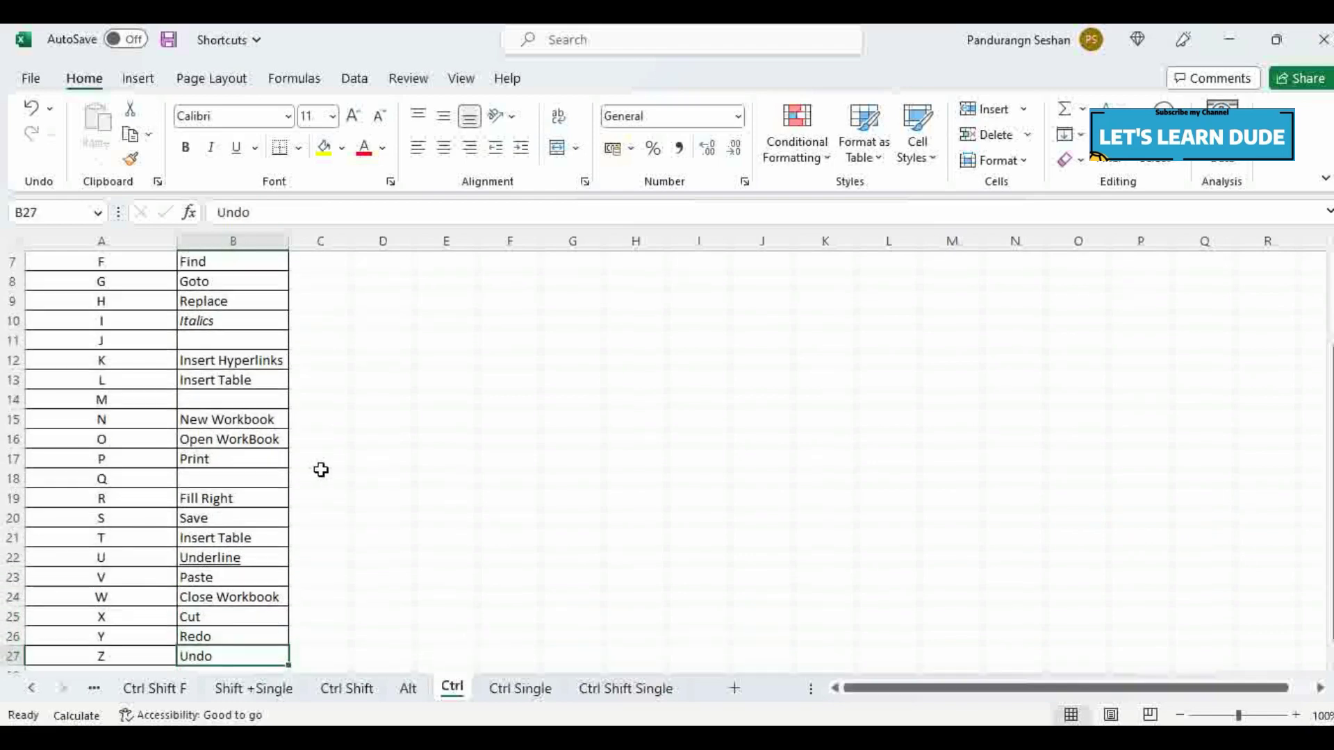
pyautogui.press('Down')
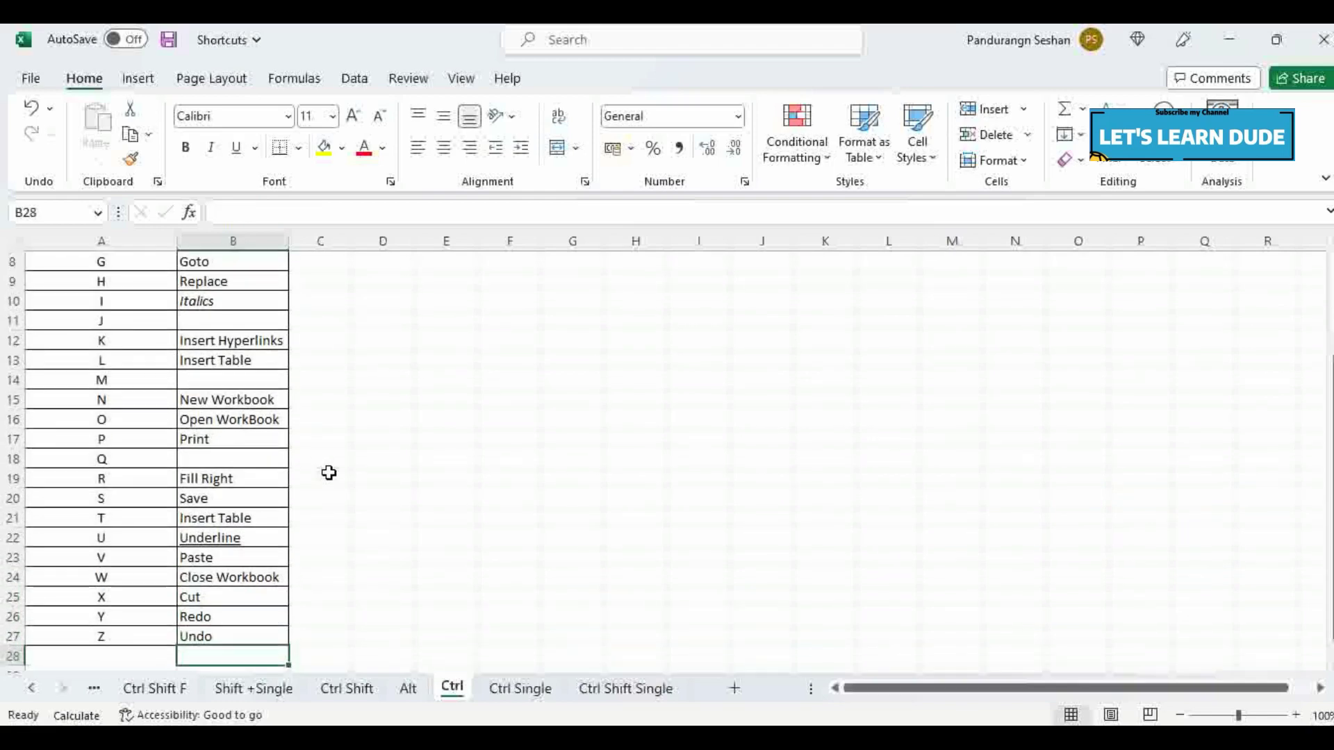
pyautogui.press('Up')
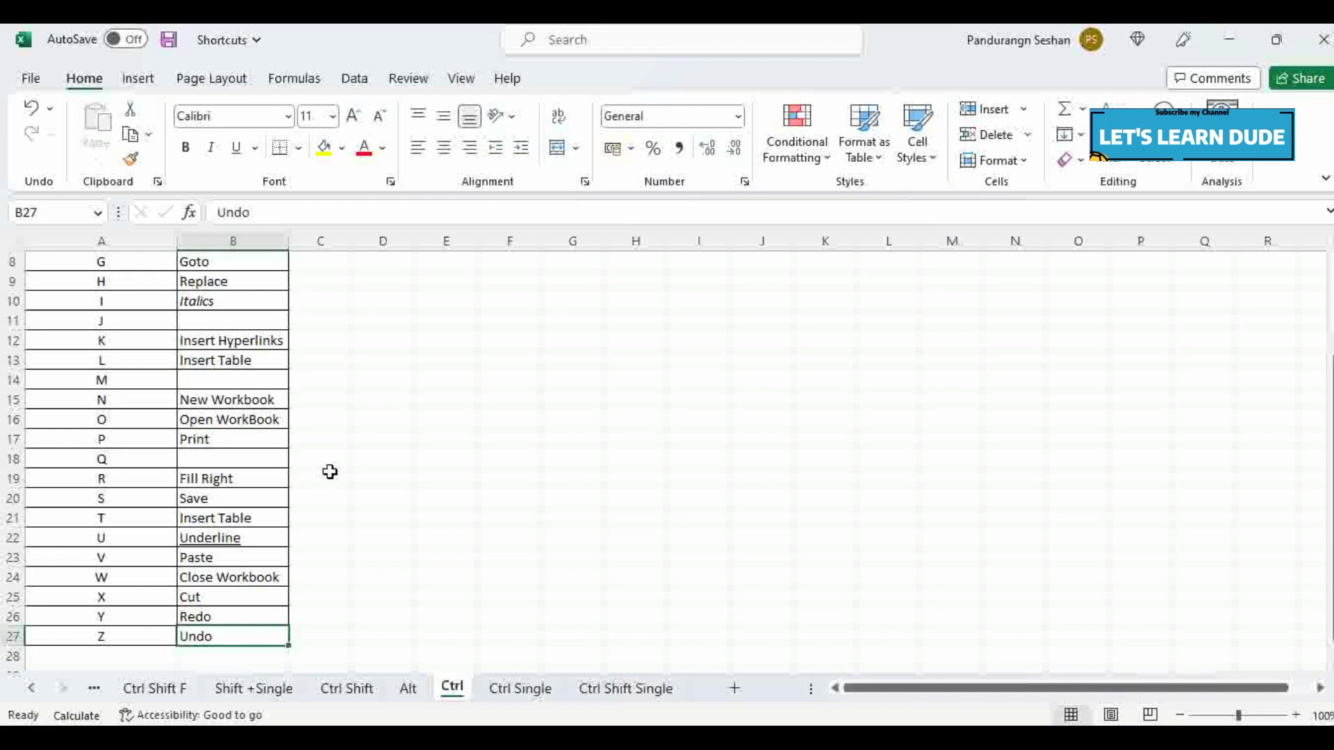
# Step: Jump to the top of the sheet with Ctrl+Home and move to the Ctrl Single sheet
pyautogui.press('Left')
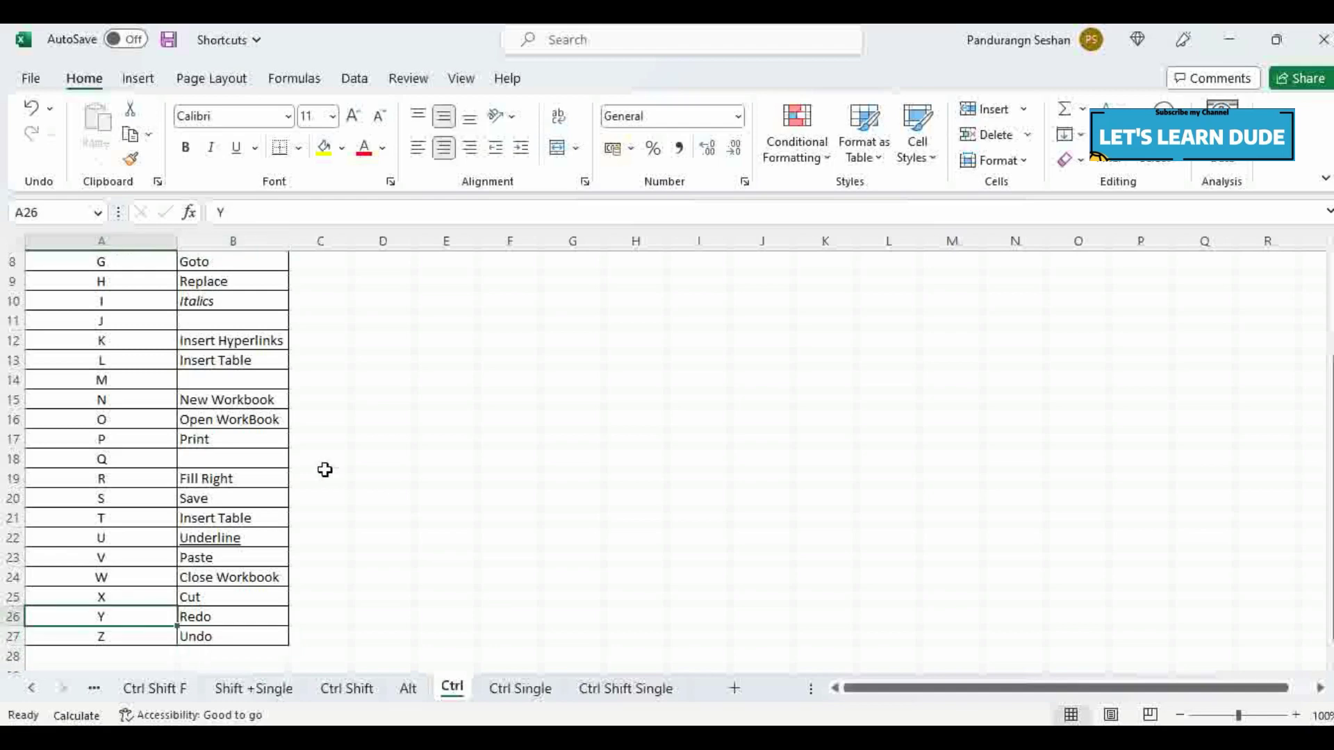
pyautogui.hotkey('ctrl', 'Home')
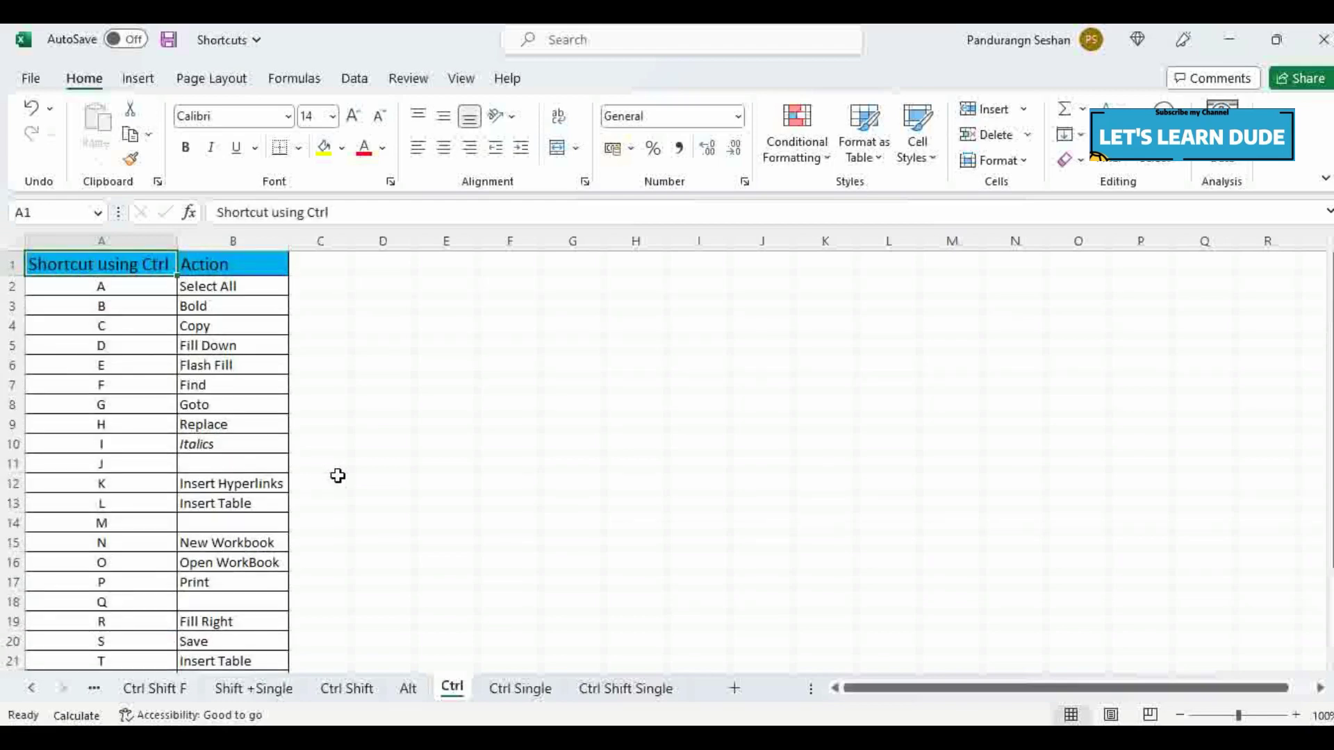
pyautogui.hotkey('ctrl', 'pagedown')
# Step: Select D5, then jump to A1 with Ctrl+Home and the last table cell with Ctrl+End
pyautogui.click(602, 370)
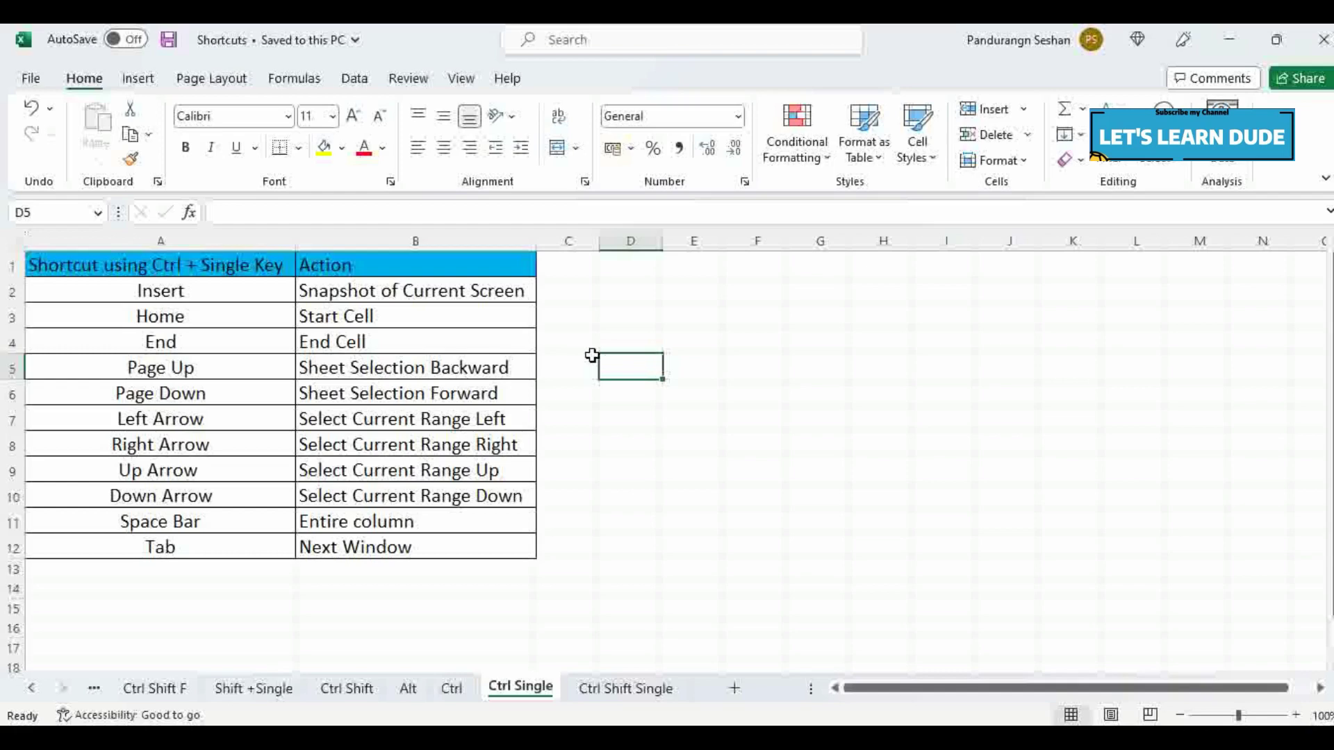
pyautogui.hotkey('ctrl', 'Home')
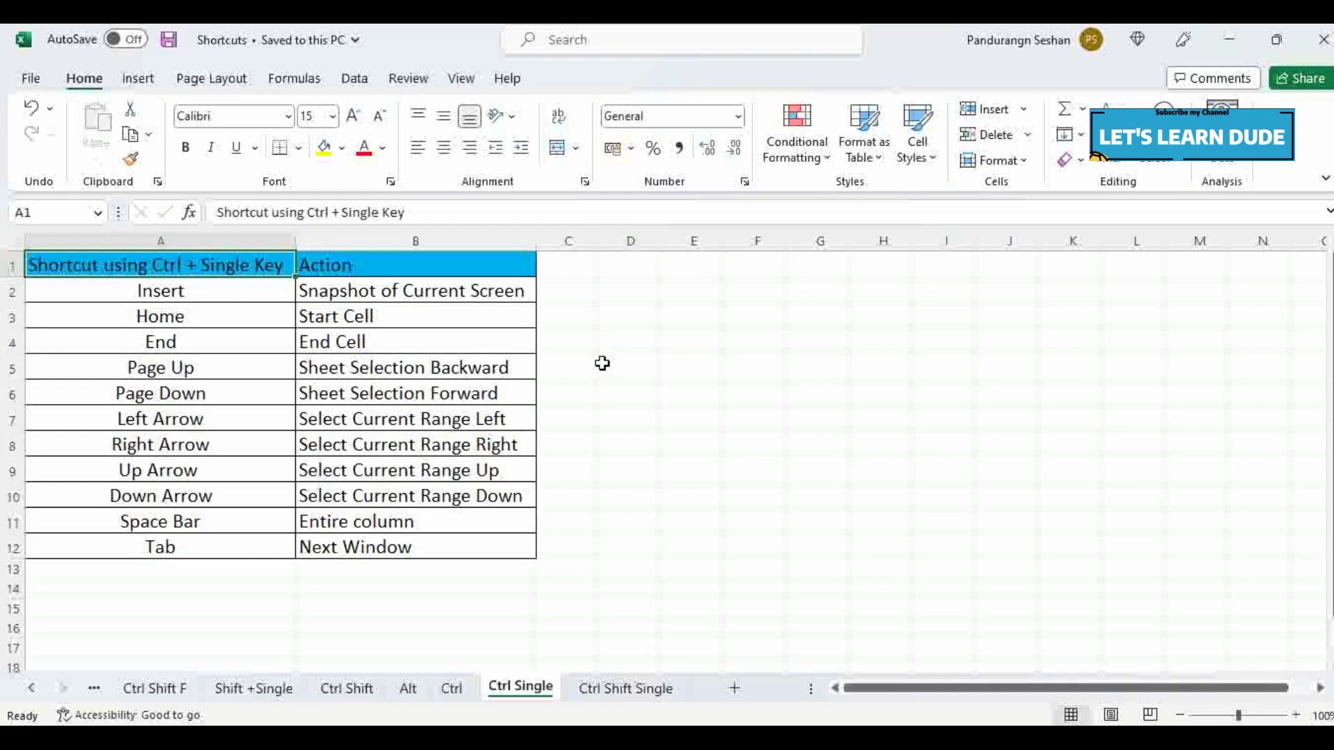
pyautogui.hotkey('ctrl', 'End')
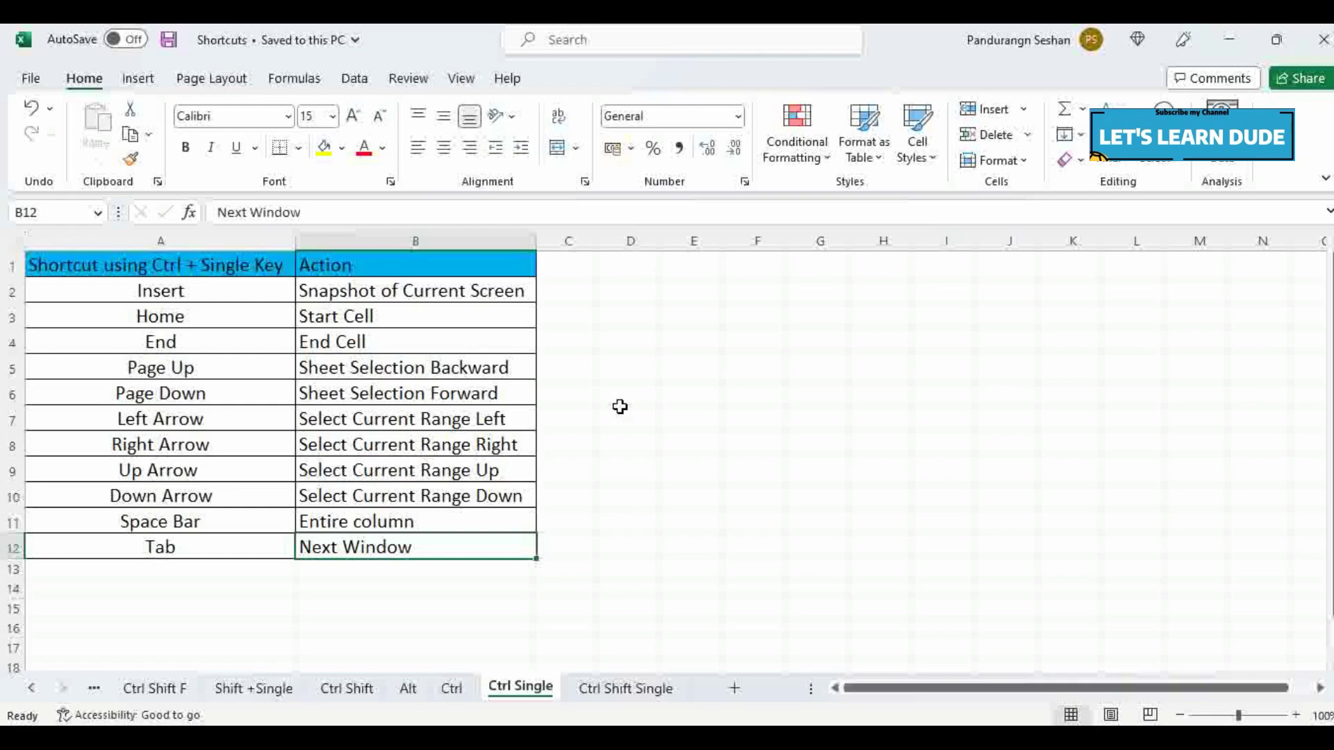
# Step: Go back two sheets with Ctrl+Page Up, then forward two with Ctrl+Page Down
pyautogui.hotkey('ctrl', 'pageup')
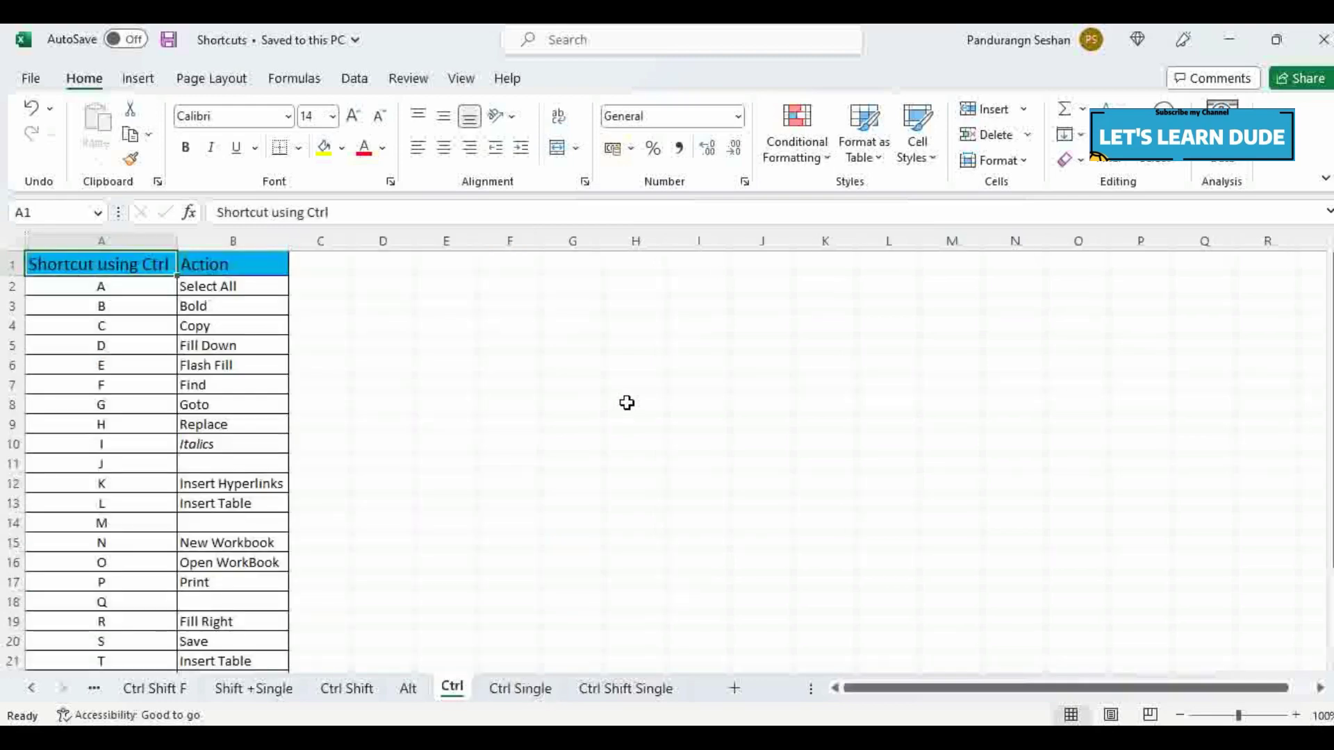
pyautogui.hotkey('ctrl', 'pageup')
pyautogui.hotkey('ctrl', 'pageup')
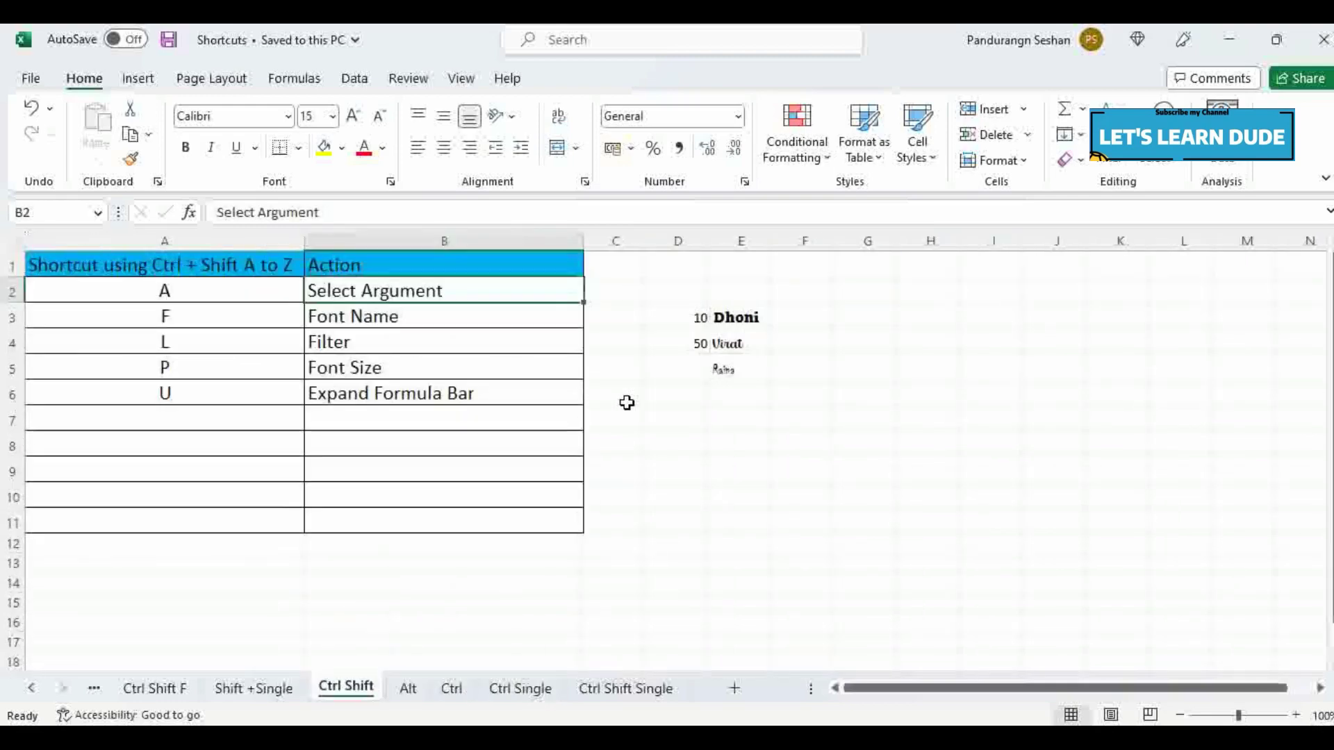
pyautogui.hotkey('ctrl', 'pagedown')
pyautogui.hotkey('ctrl', 'pagedown')
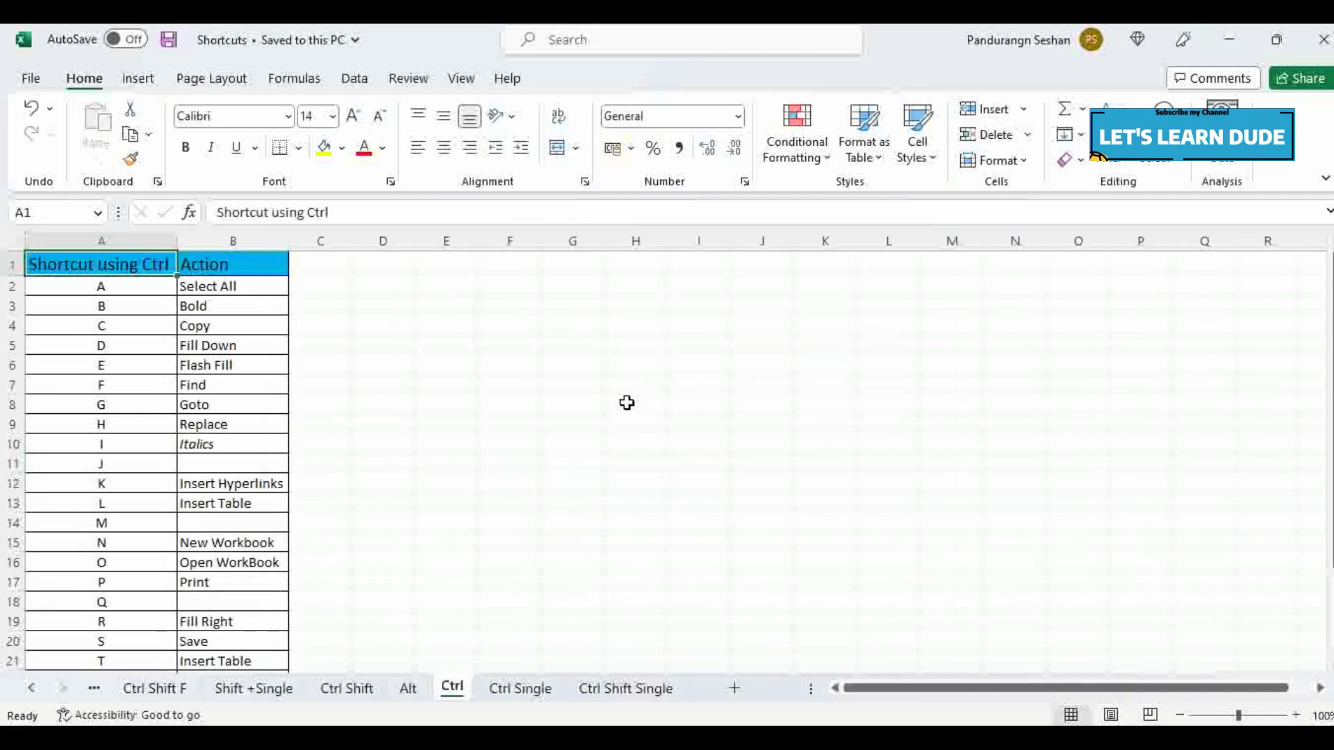
pyautogui.hotkey('ctrl', 'pagedown')
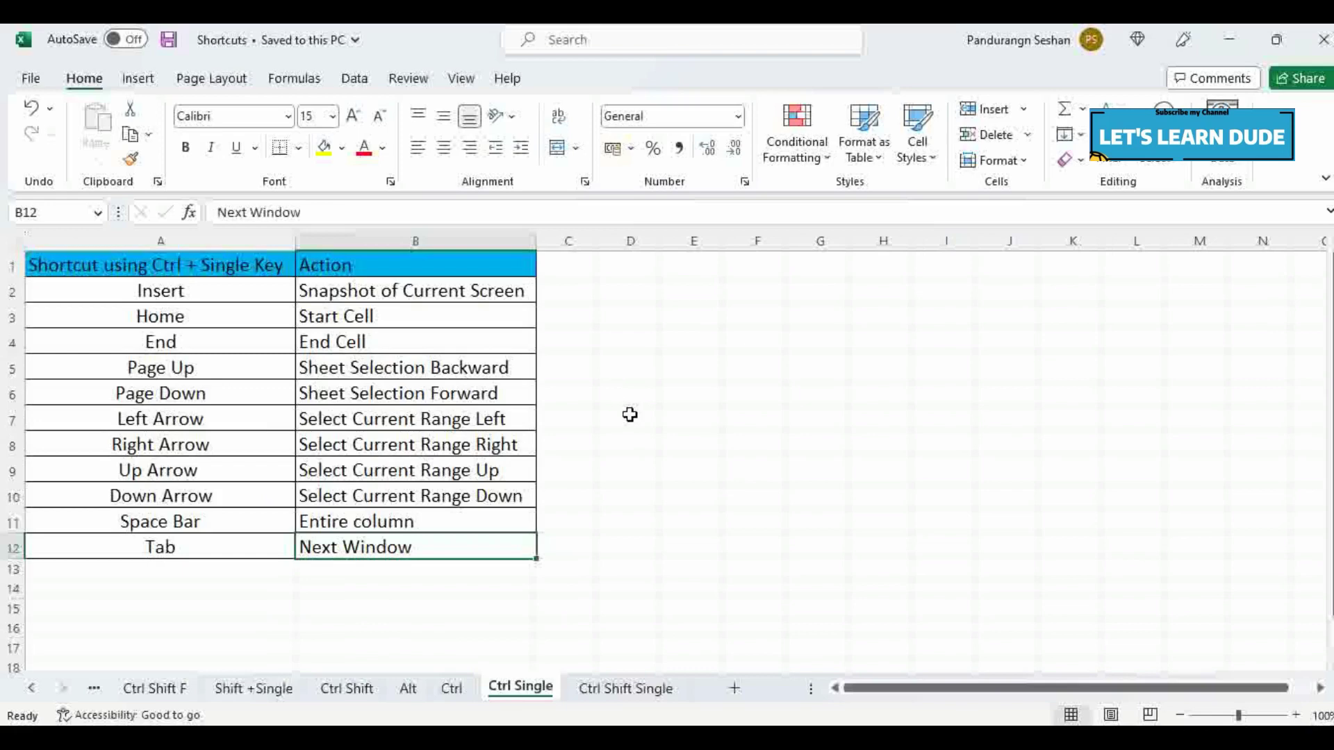
pyautogui.press('Left')
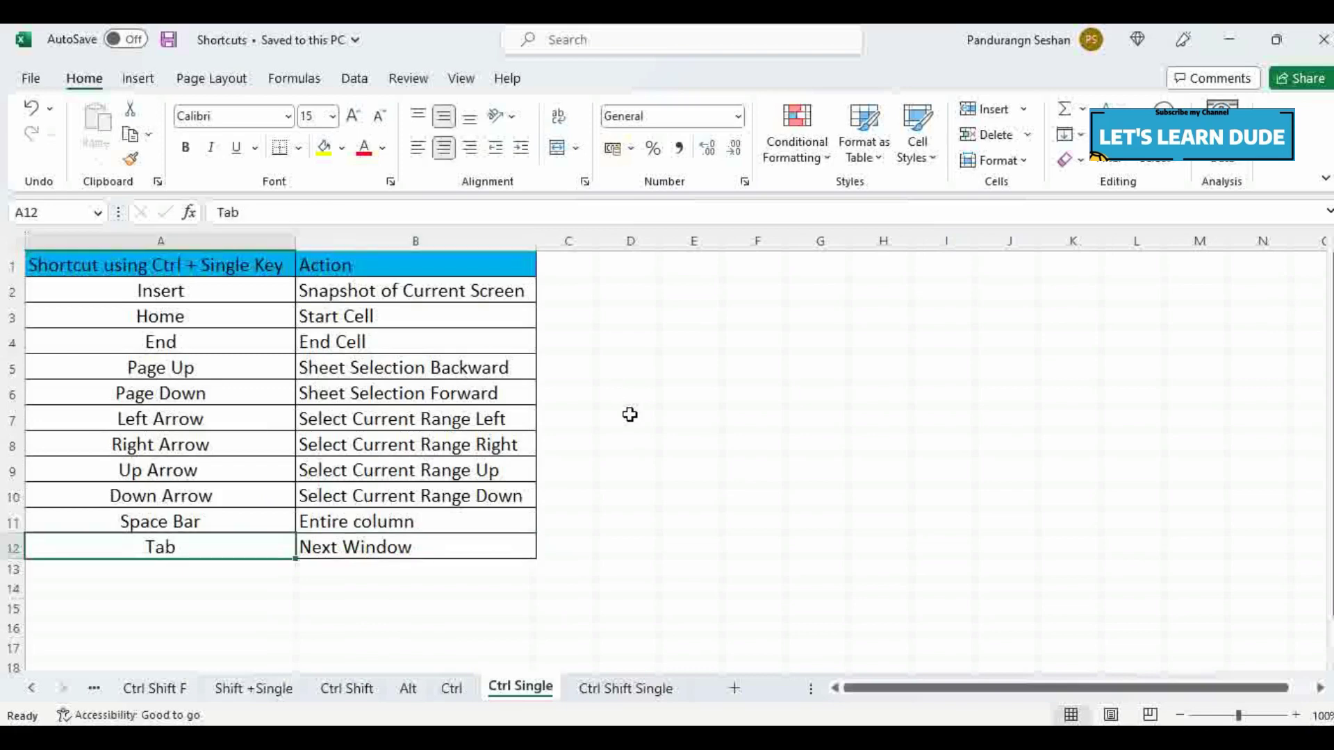
pyautogui.press('Right')
pyautogui.press('Right')
pyautogui.press('Right')
pyautogui.press('Left')
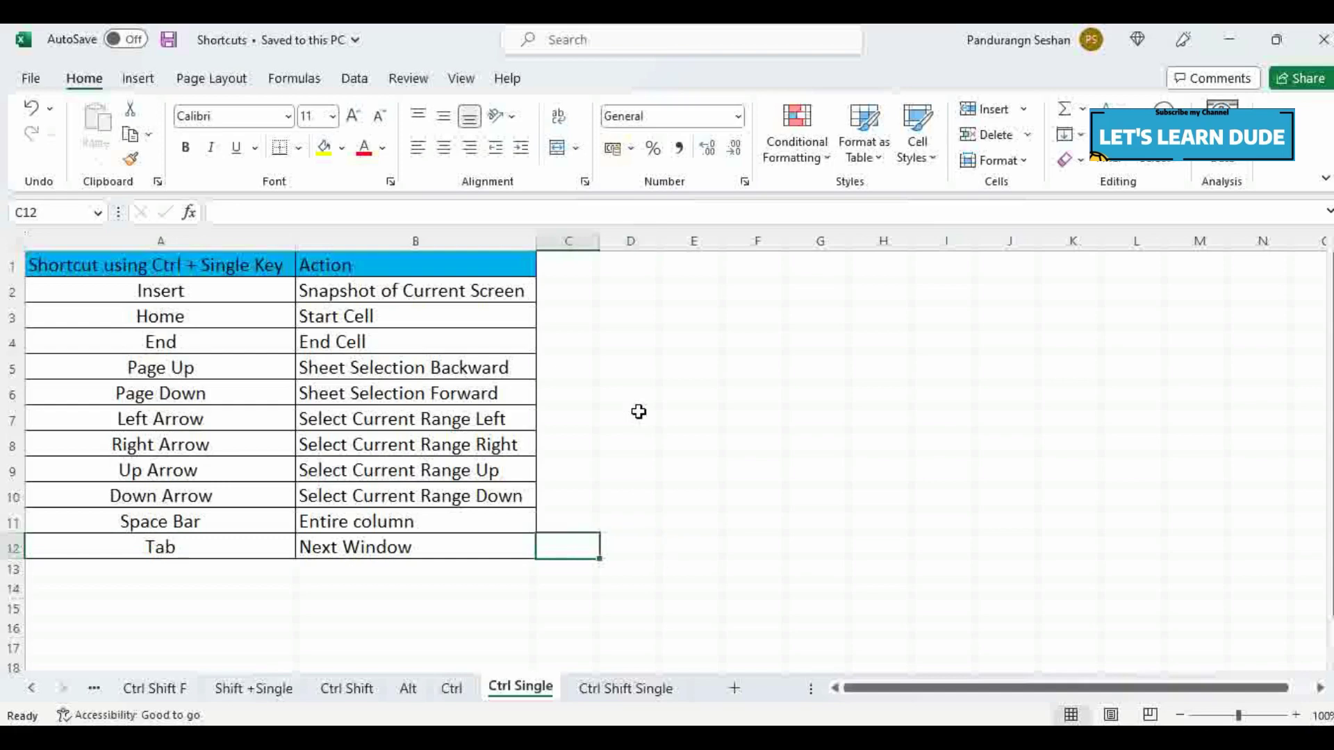
pyautogui.write('asd')
pyautogui.press('Tab')
pyautogui.write('fasf')
pyautogui.press('Tab')
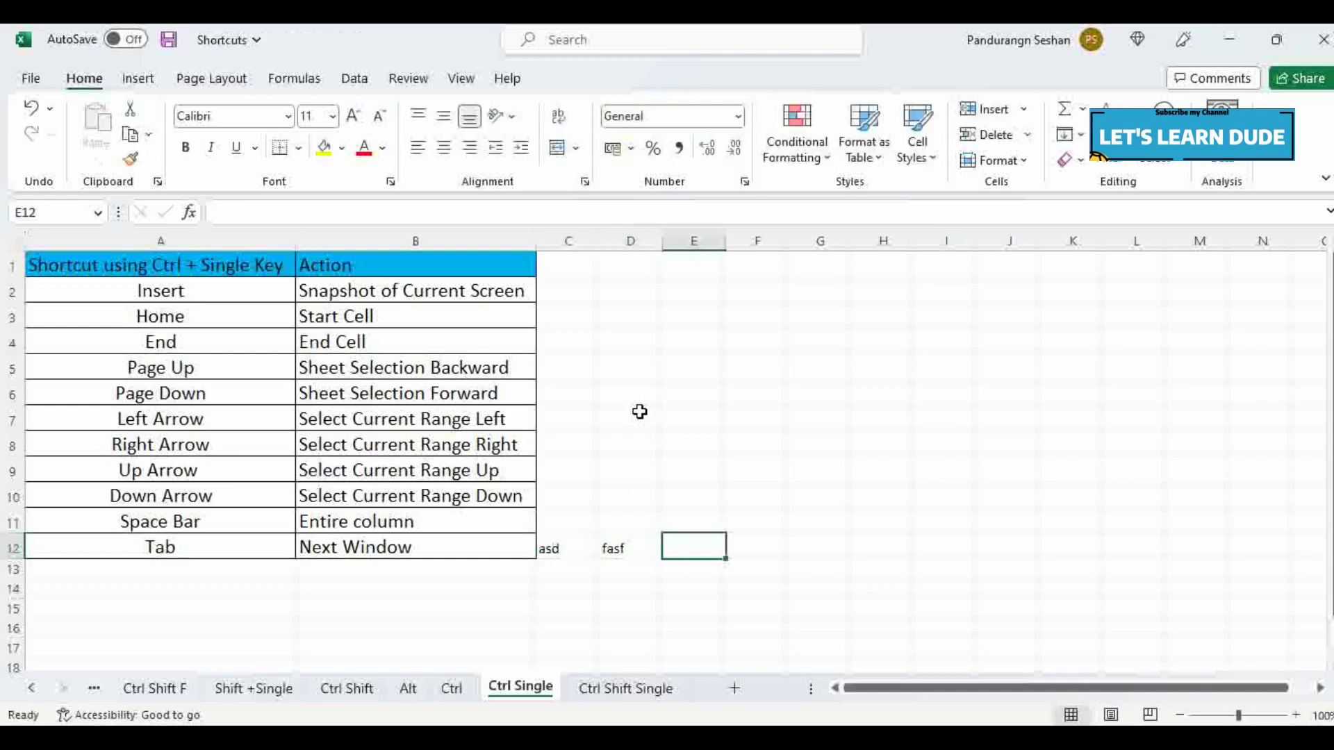
pyautogui.press('Tab')
pyautogui.write('fds')
pyautogui.press('Left')
pyautogui.write('asdfa')
pyautogui.press('Tab')
pyautogui.press('Tab')
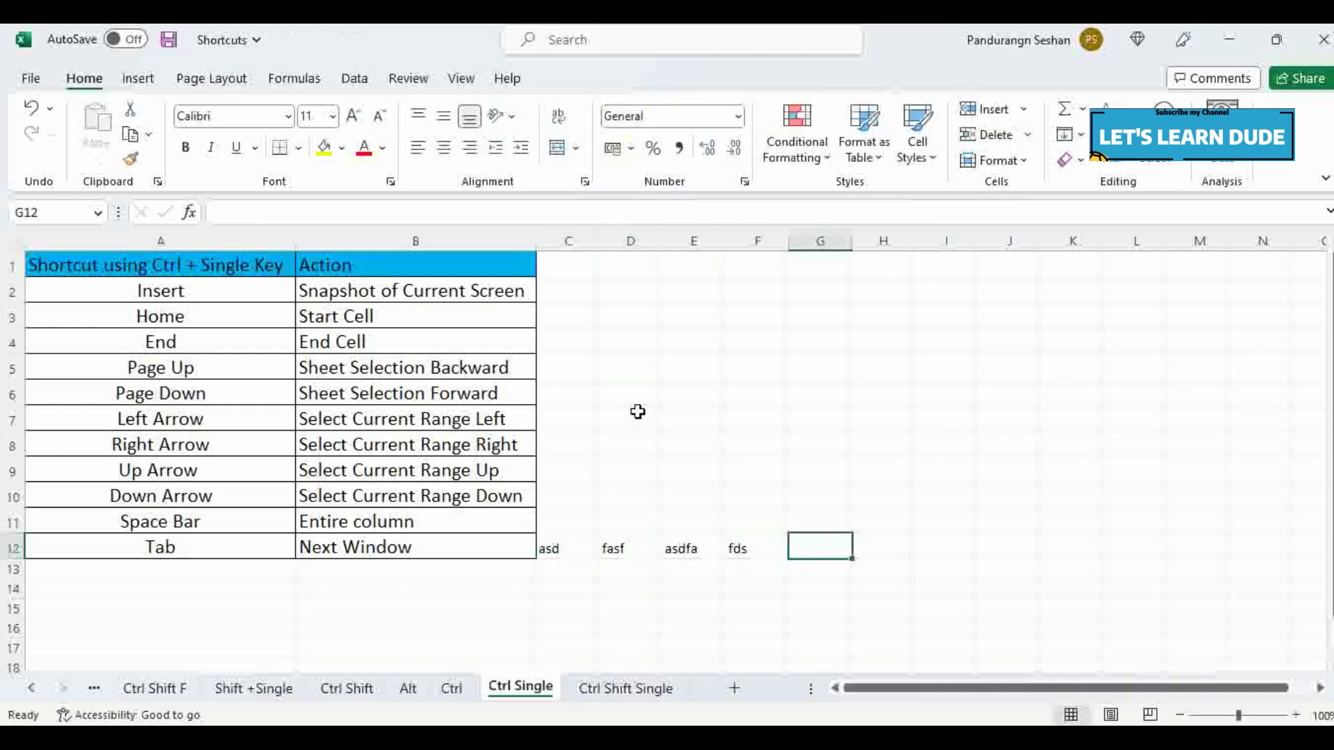
pyautogui.press('Left')
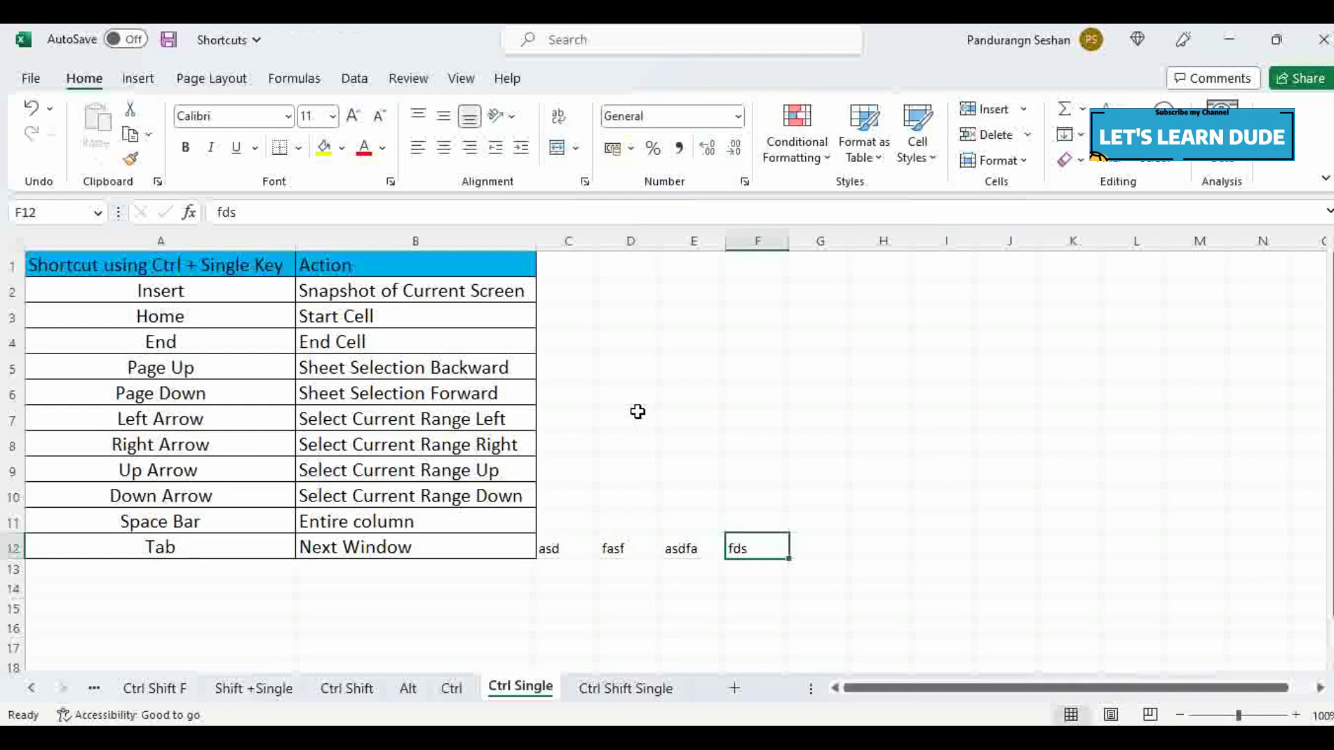
pyautogui.hotkey('ctrl', 'Left')
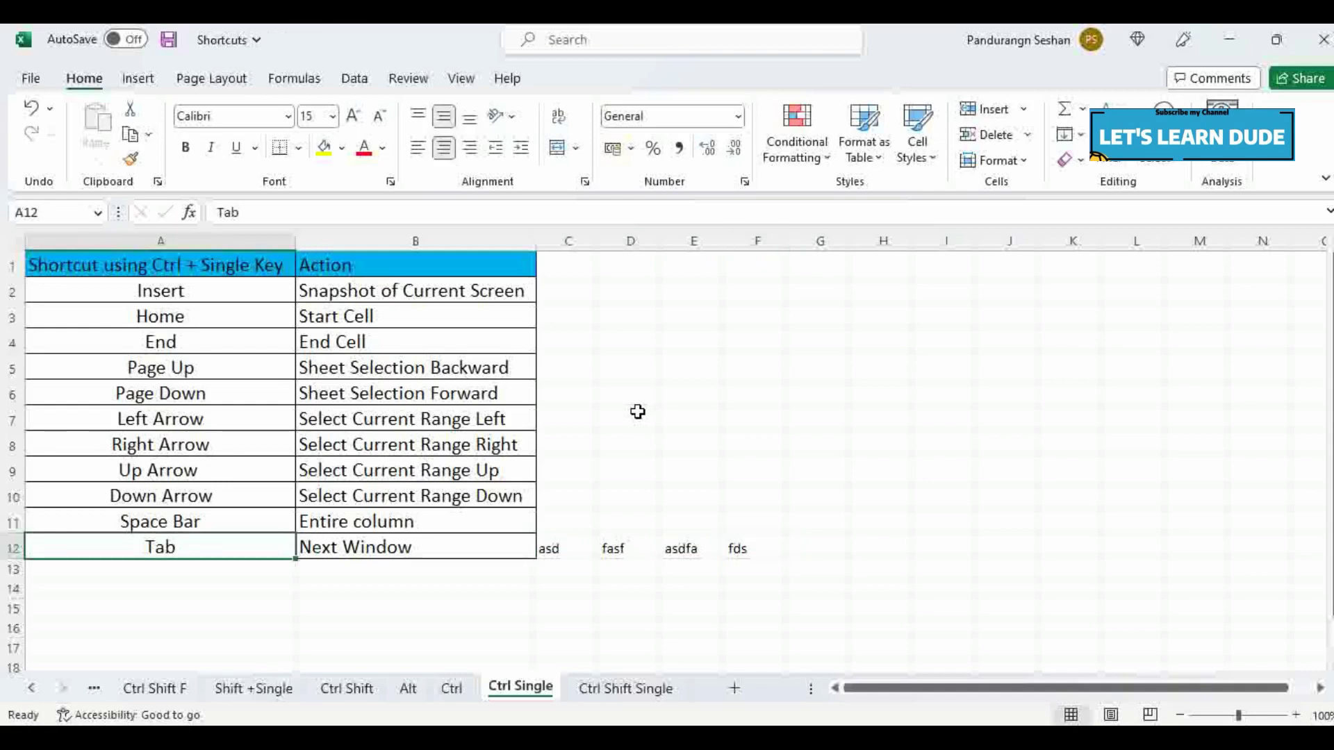
pyautogui.hotkey('ctrl', 'Right')
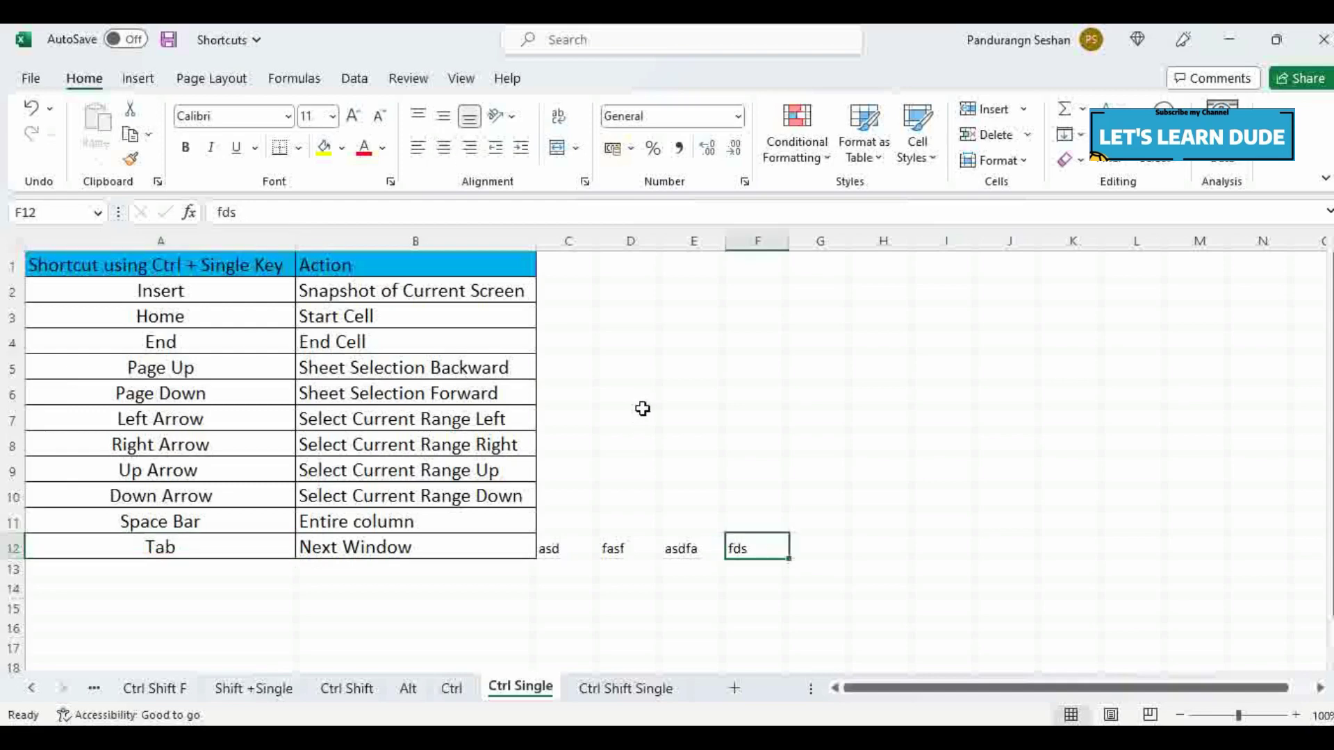
pyautogui.hotkey('shift', 'Left')
pyautogui.hotkey('shift', 'Left')
pyautogui.hotkey('shift', 'Left')
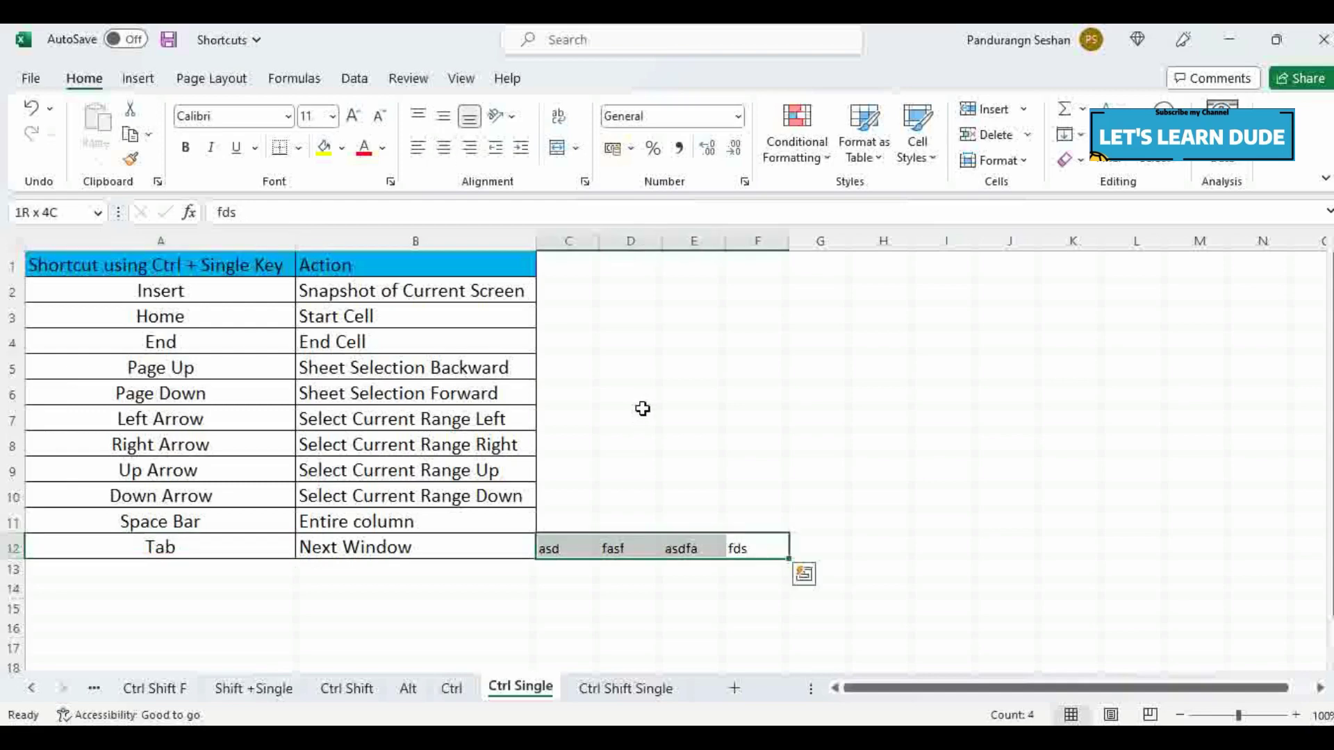
pyautogui.press('Delete')
pyautogui.press('Left')
pyautogui.hotkey('ctrl', 'Left')
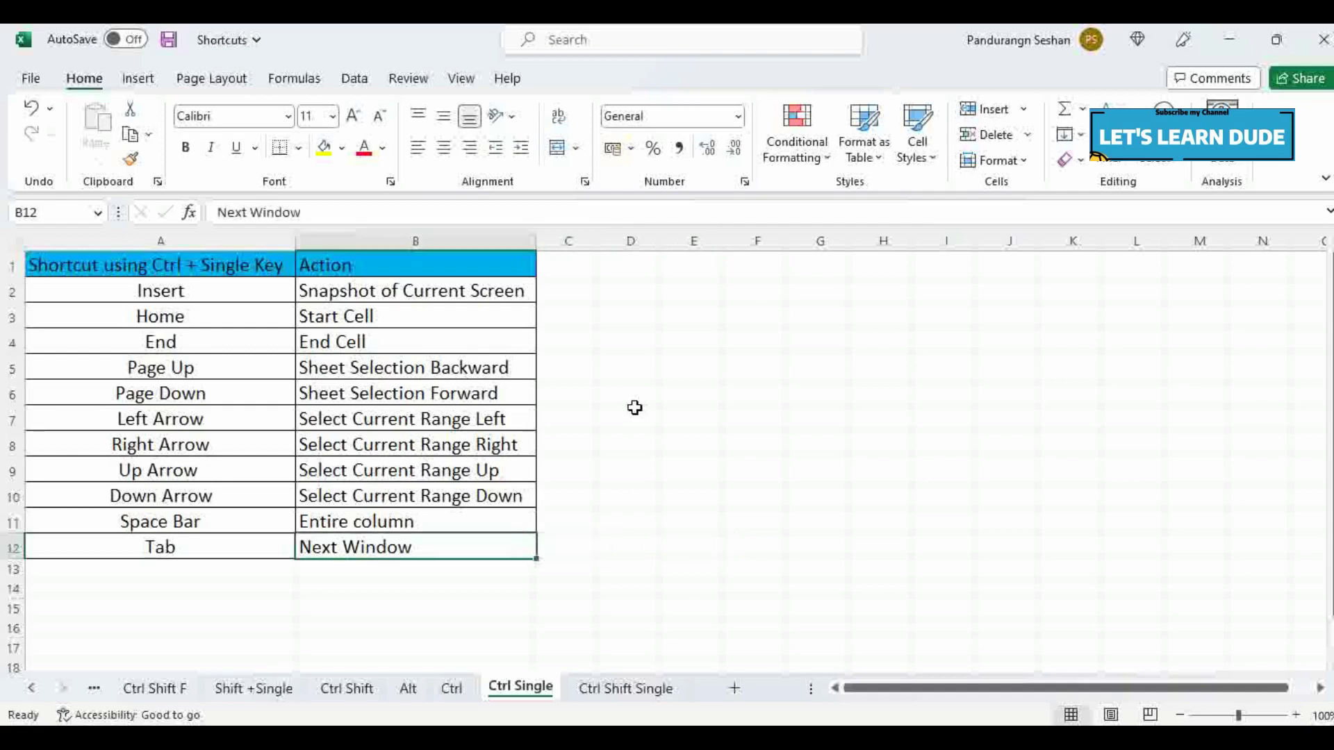
pyautogui.hotkey('ctrl', 'Up')
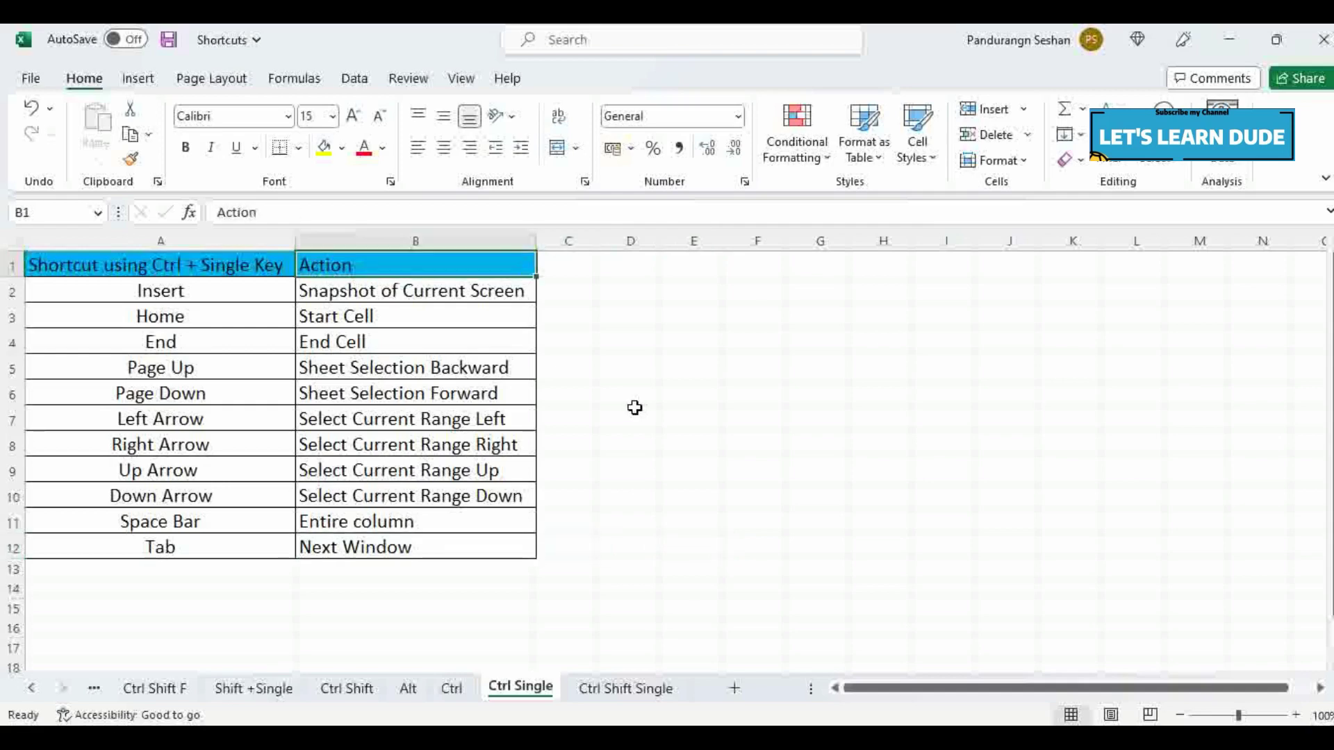
pyautogui.hotkey('ctrl', 'Down')
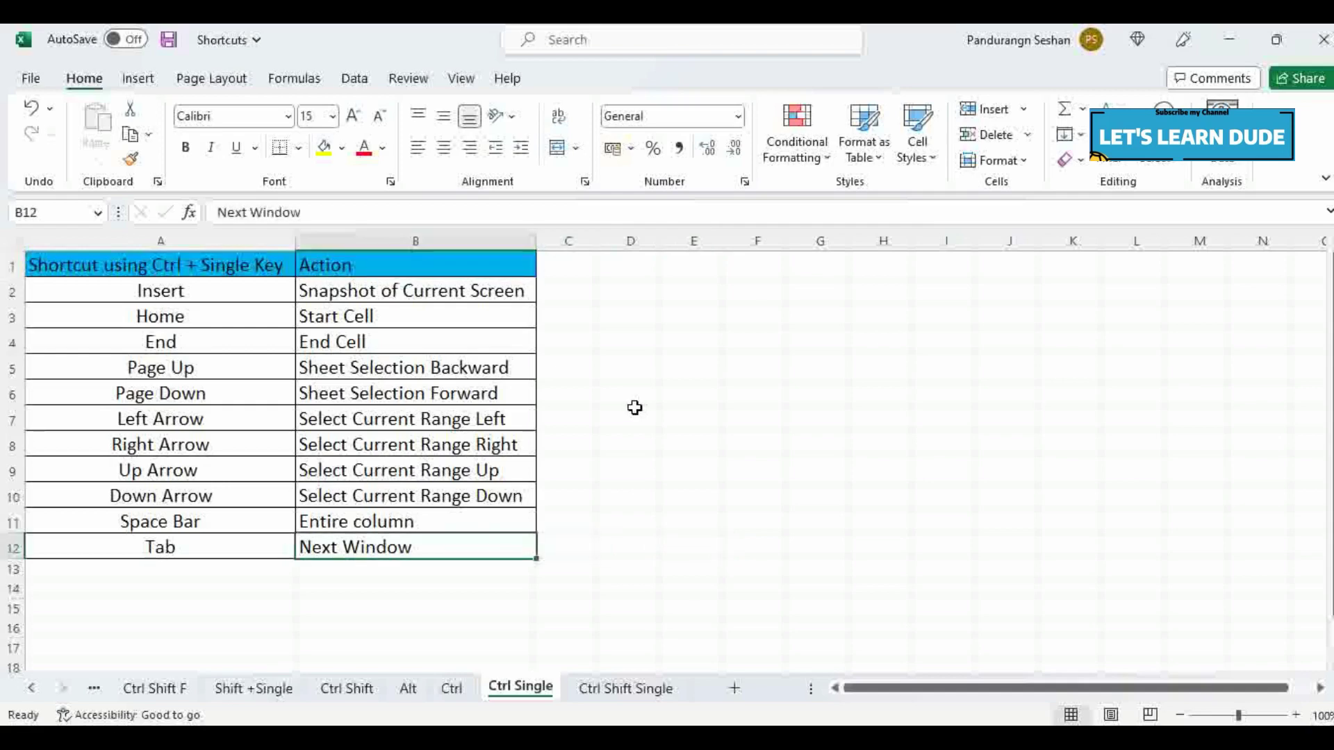
pyautogui.press('Up')
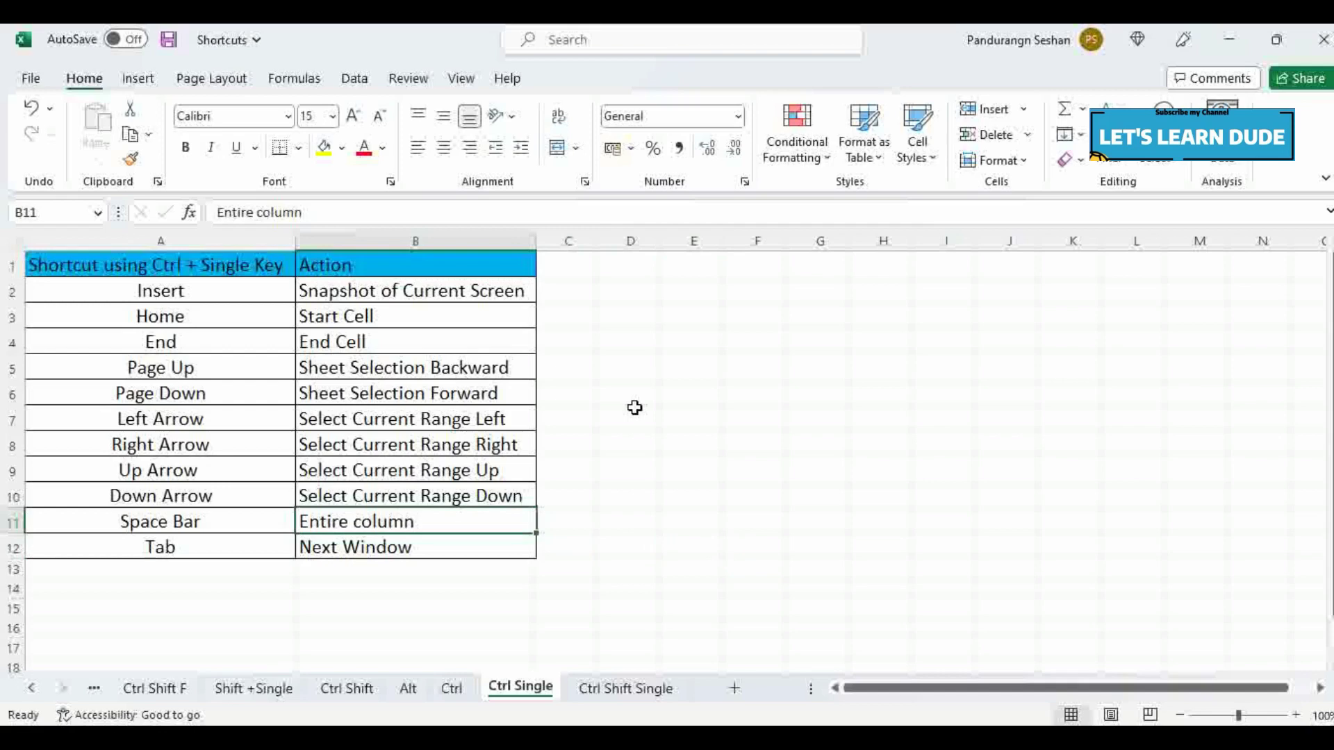
pyautogui.hotkey('ctrl', 'space')
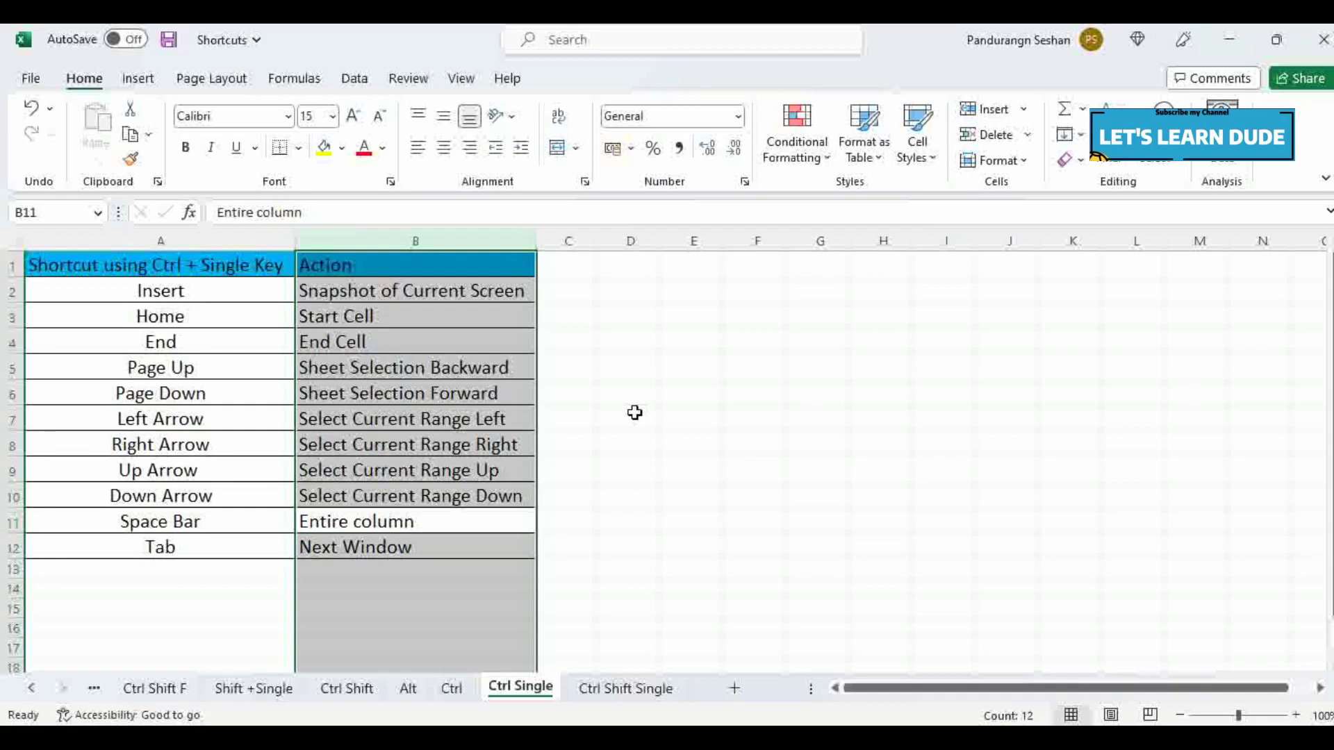
pyautogui.press('Up')
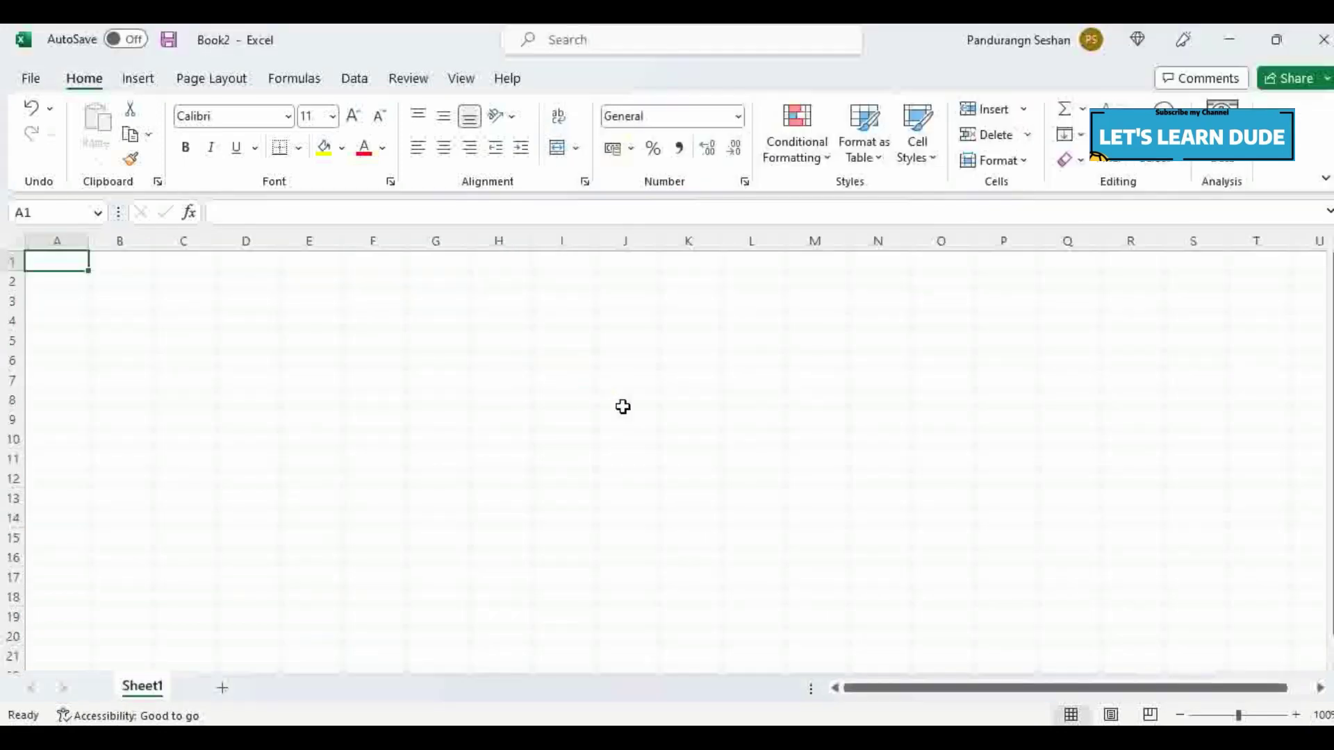
pyautogui.hotkey('ctrl', 'Tab')
pyautogui.hotkey('ctrl', 'Tab')
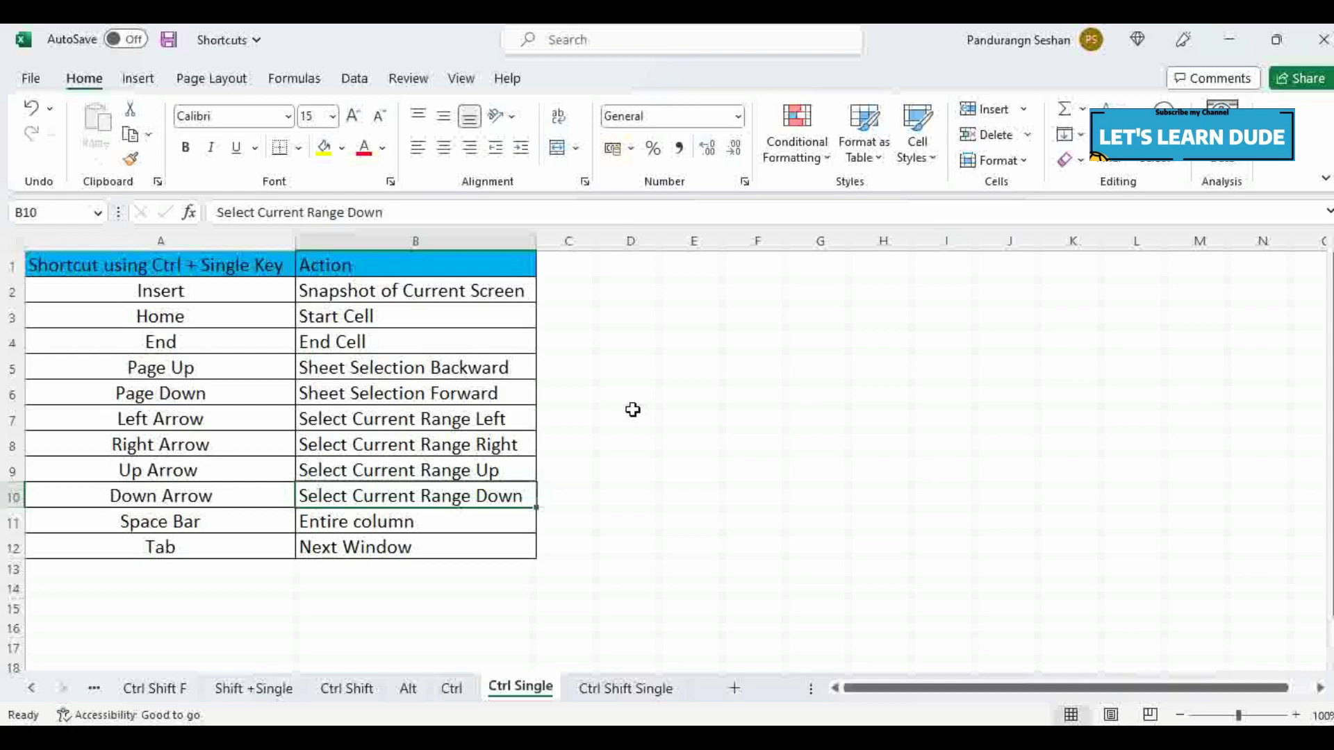
pyautogui.hotkey('ctrl', 'pagedown')
# Step: Go to A1 and B11, then select A1:B11 using Ctrl+Shift+Home and Ctrl+Shift+End
pyautogui.press('Left')
pyautogui.press('Up')
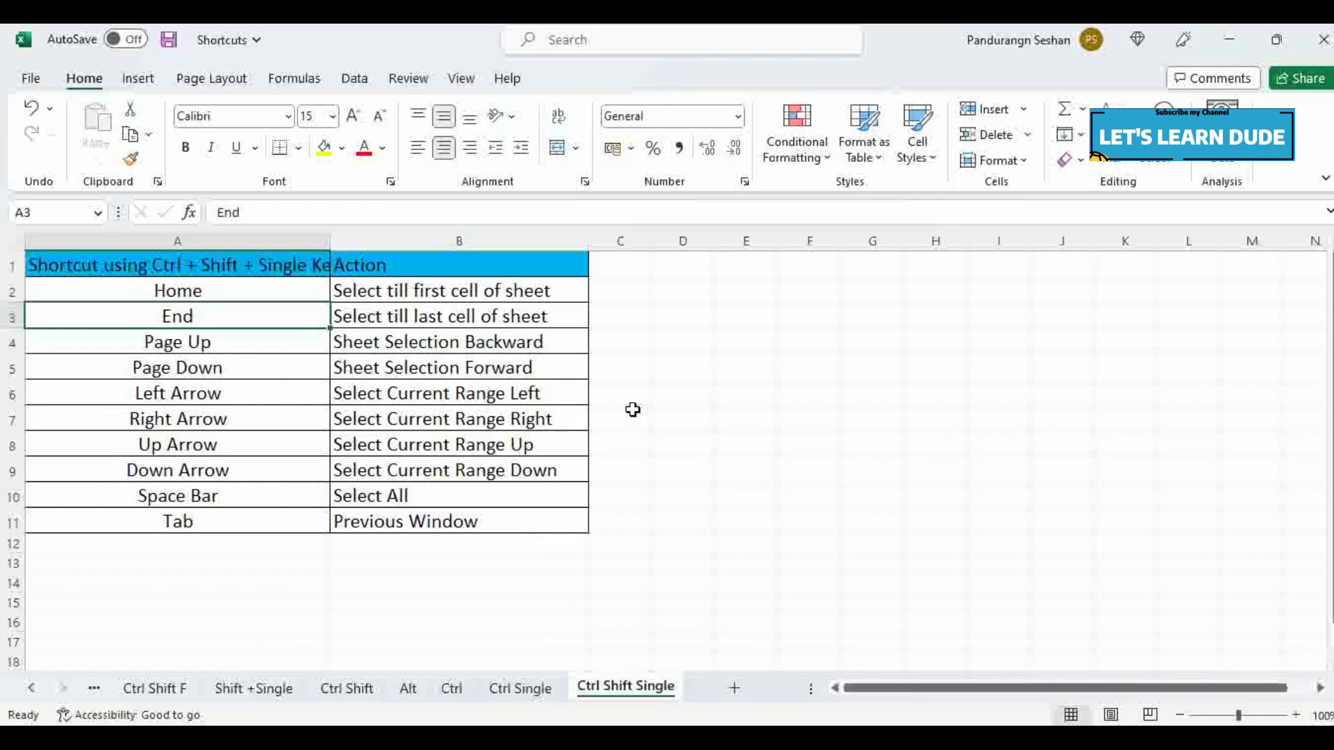
pyautogui.press('Up')
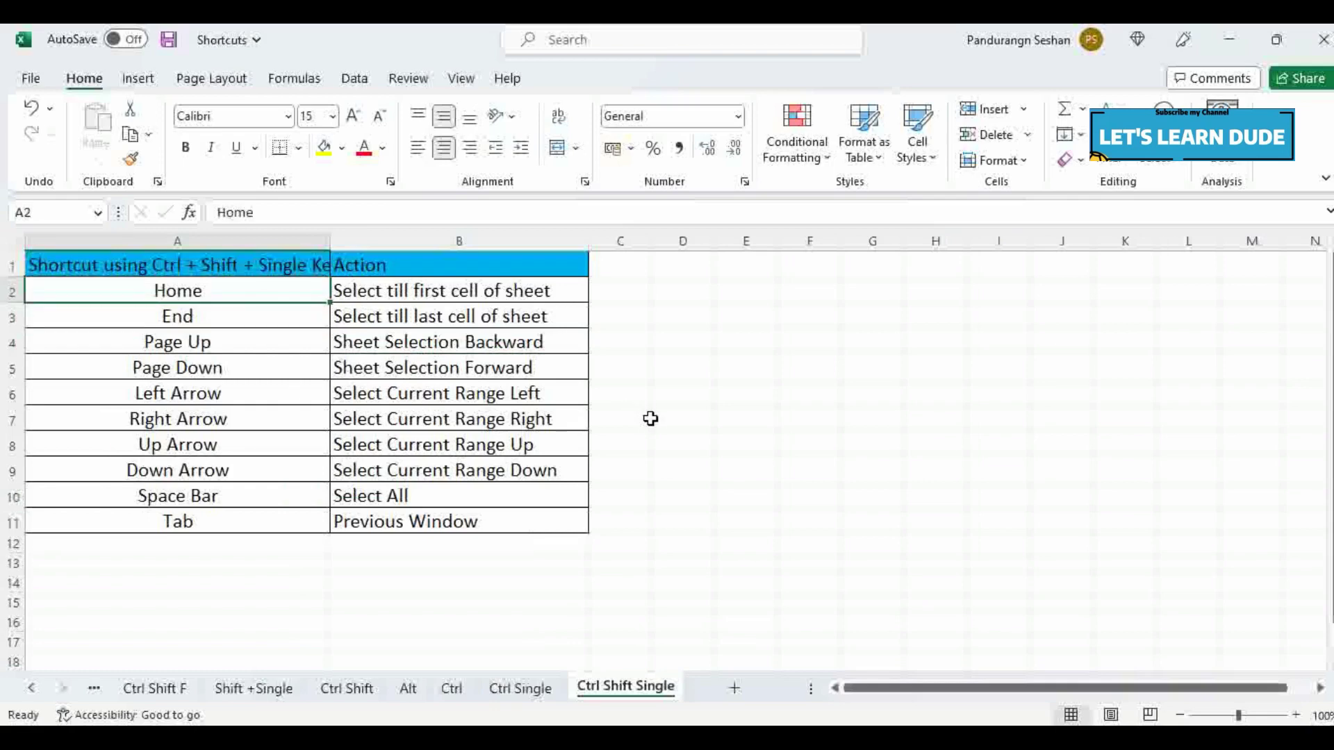
pyautogui.press('Up')
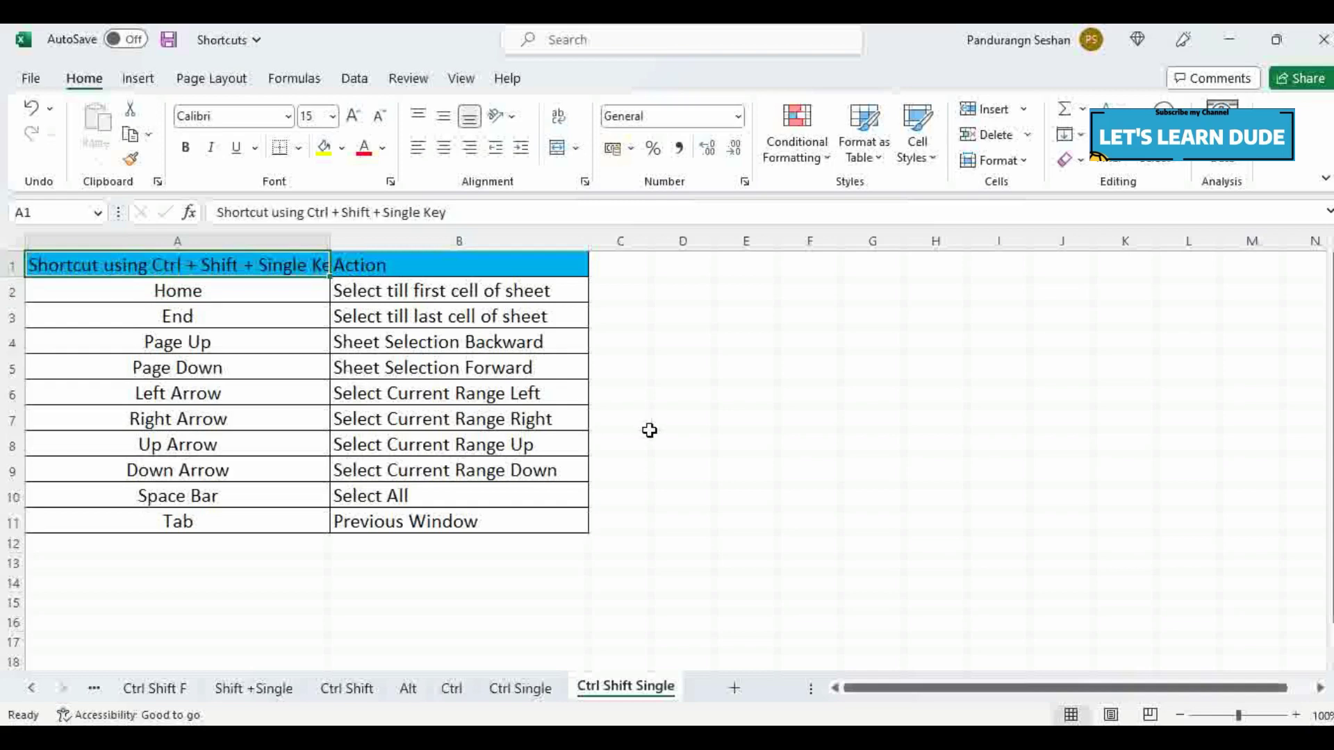
pyautogui.press('Right')
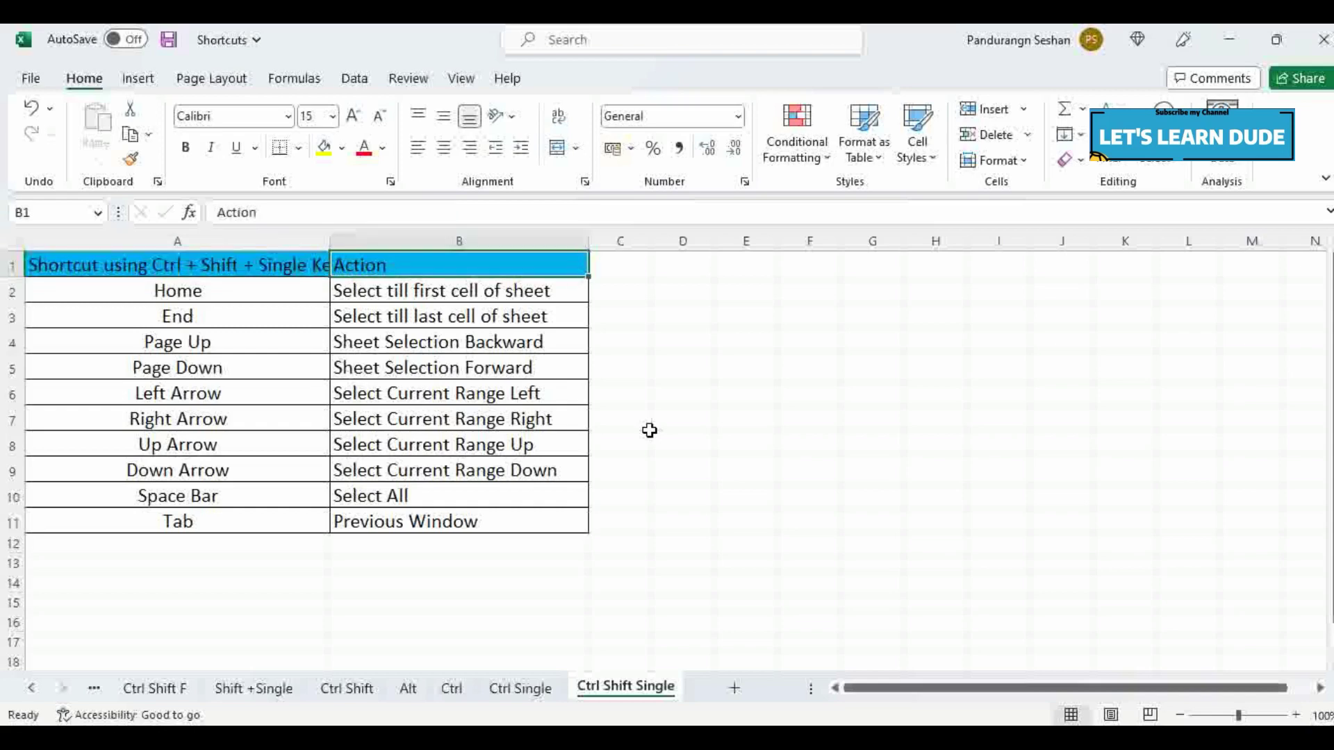
pyautogui.hotkey('ctrl', 'Down')
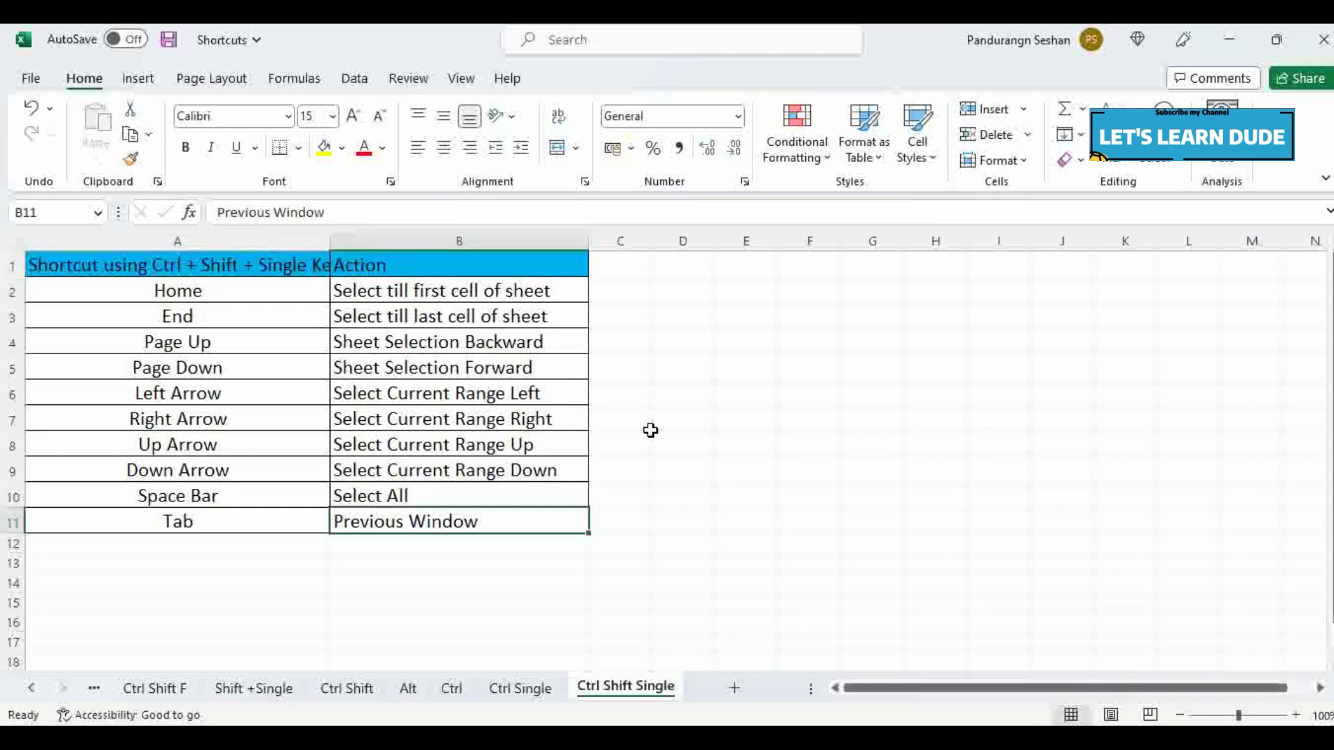
pyautogui.hotkey('ctrl', 'shift', 'Home')
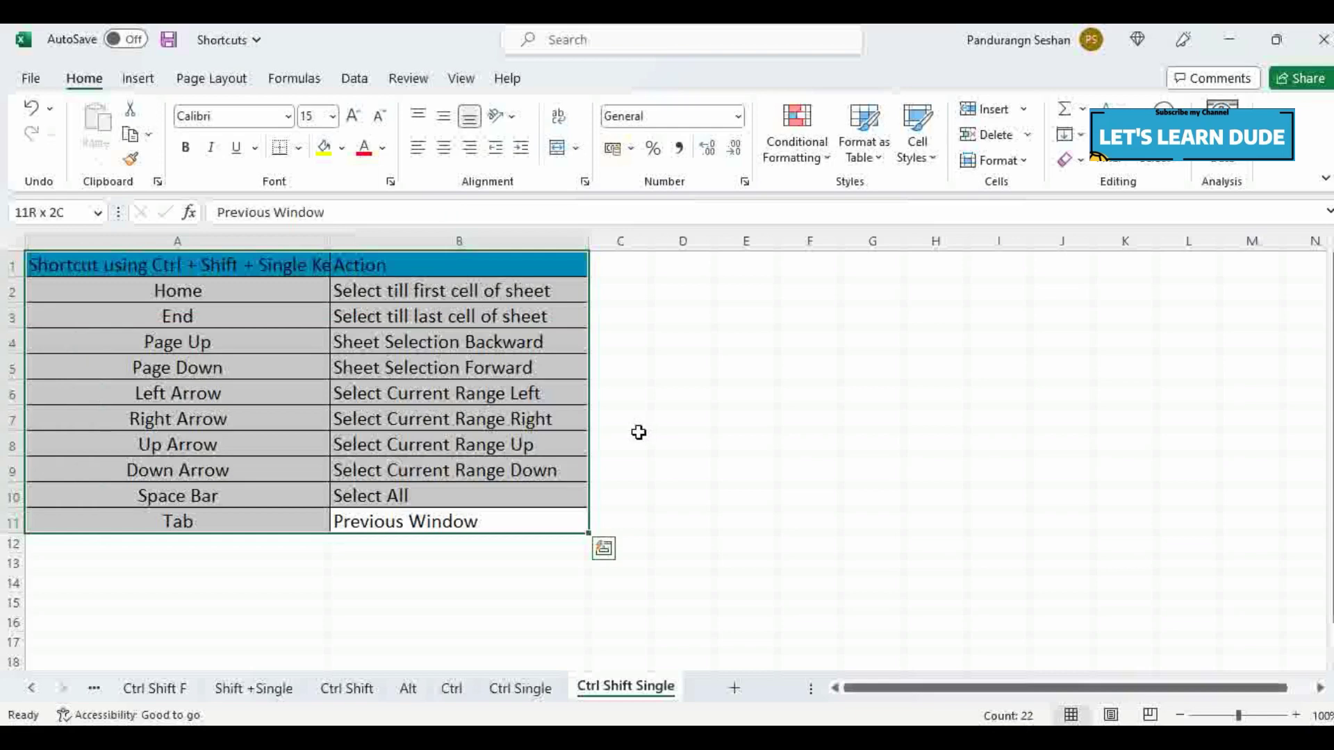
pyautogui.hotkey('ctrl', 'Home')
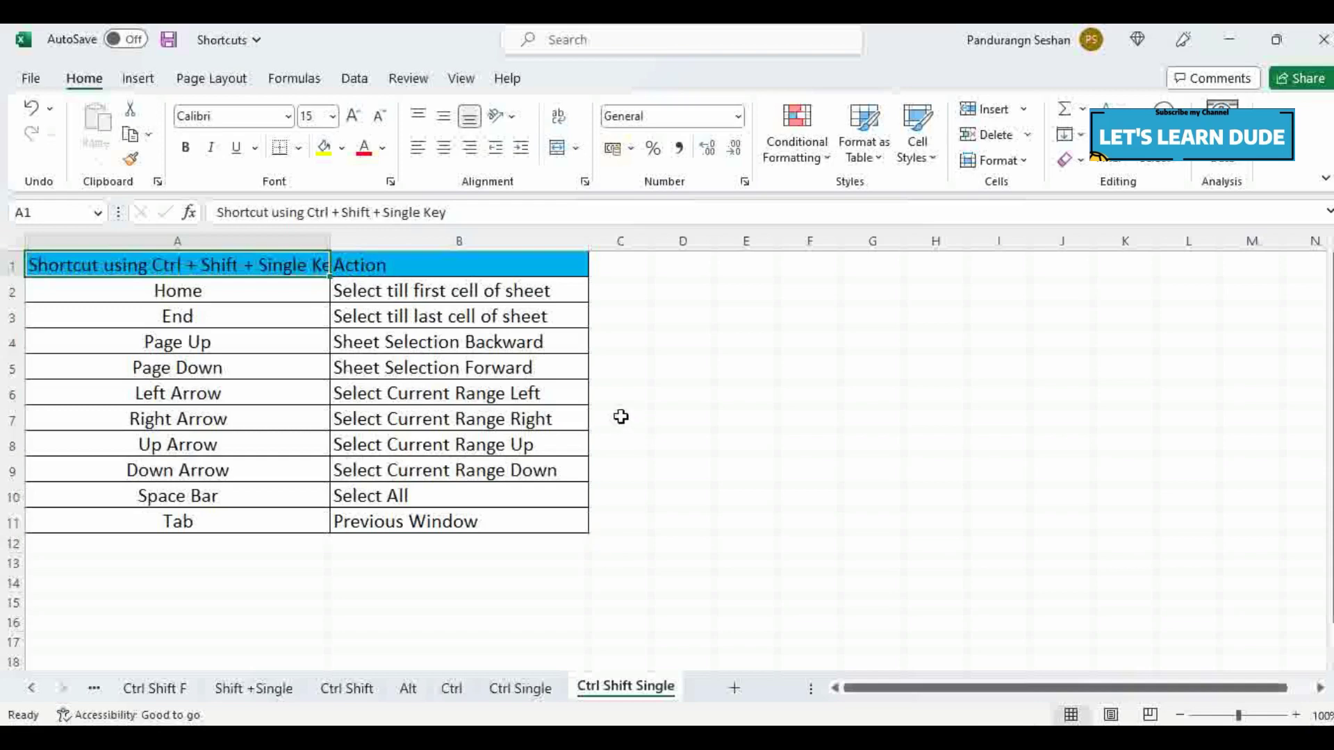
pyautogui.hotkey('ctrl', 'shift', 'End')
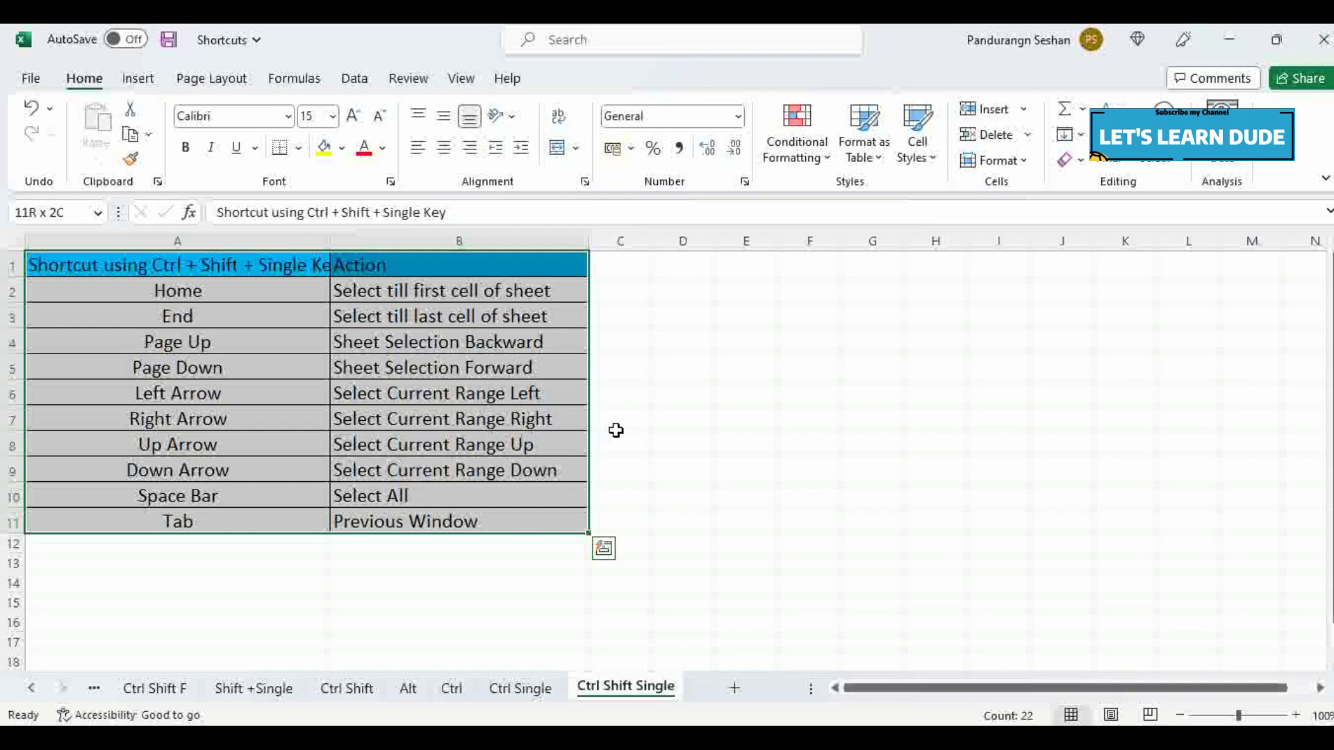
# Step: From cell B6, extend the selection up to the table's first row with Ctrl+Shift+Home
pyautogui.press('Right')
pyautogui.press('Down')
pyautogui.press('Down')
pyautogui.press('Left')
pyautogui.press('Down')
pyautogui.press('Down')
pyautogui.press('Down')
pyautogui.press('Right')
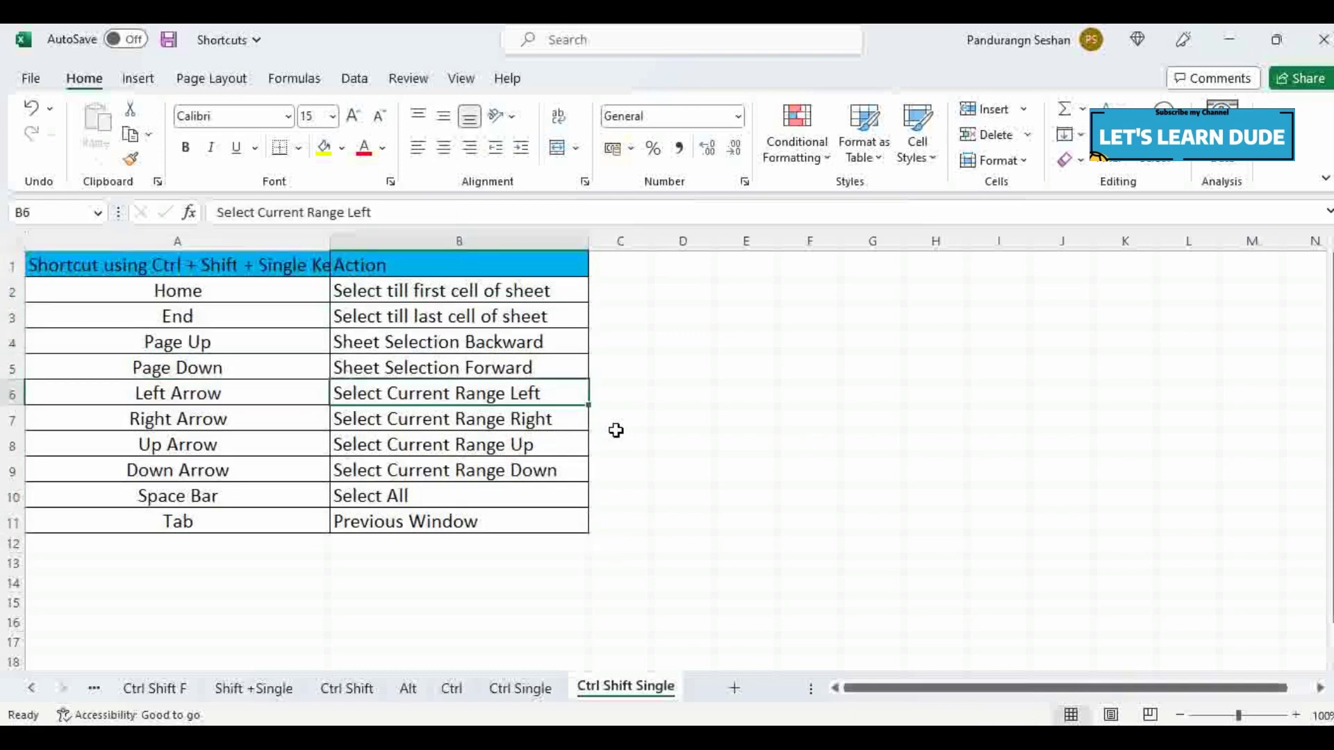
pyautogui.hotkey('ctrl', 'shift', 'Home')
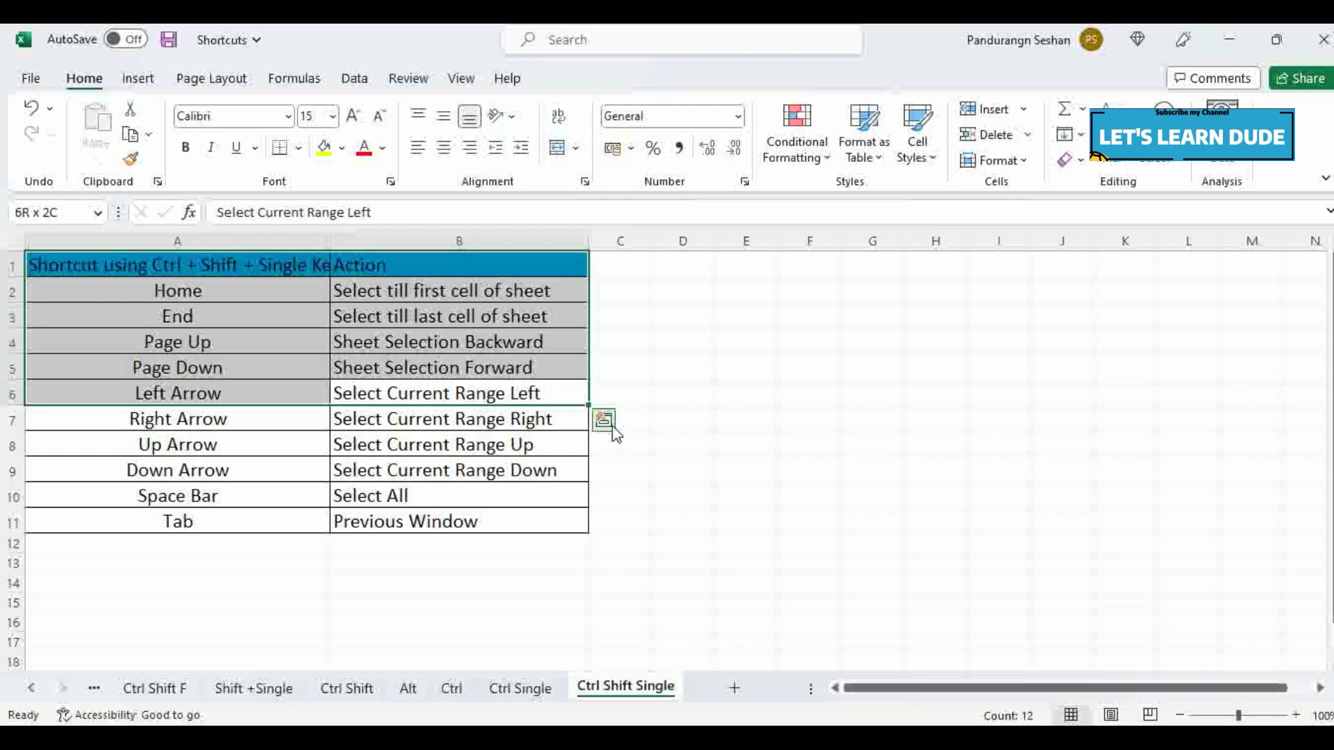
pyautogui.press('Left')
# Step: Extend the selection to row 11 and to the table's end, then settle on B5
pyautogui.press('Right')
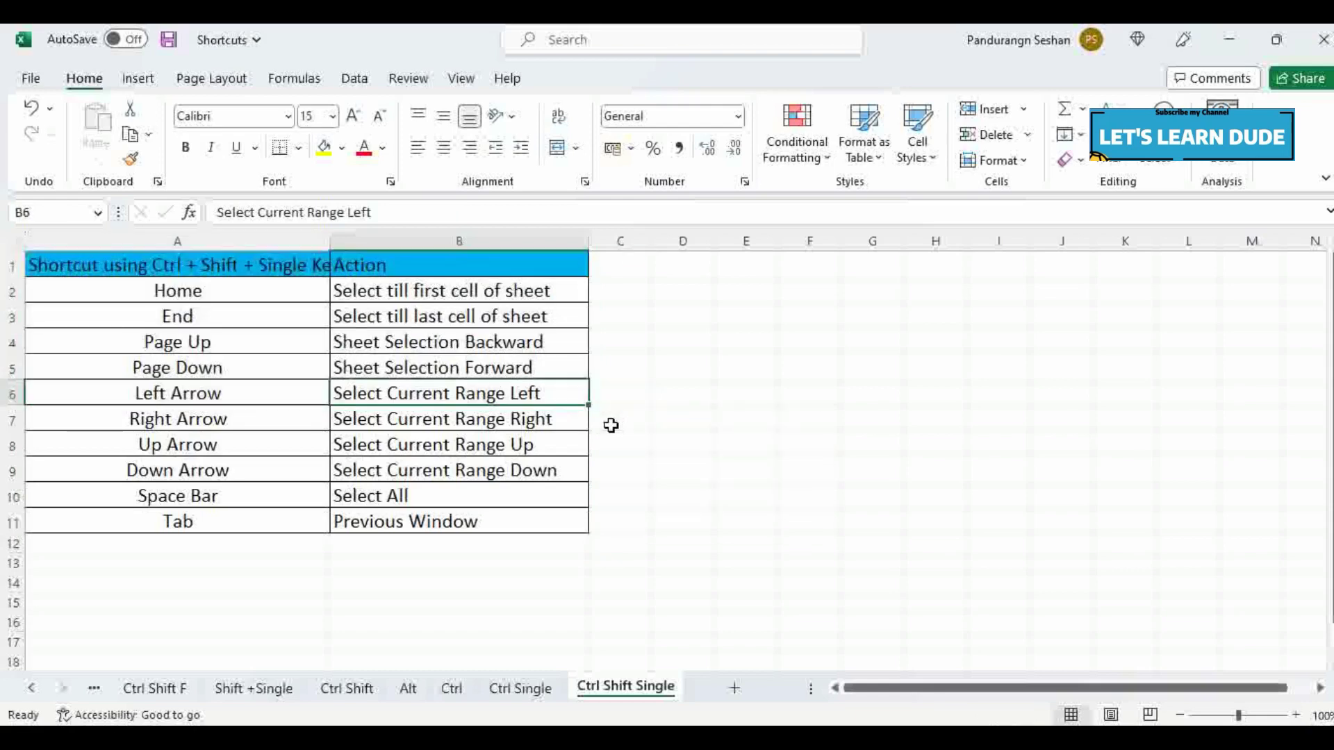
pyautogui.hotkey('ctrl', 'shift', 'Down')
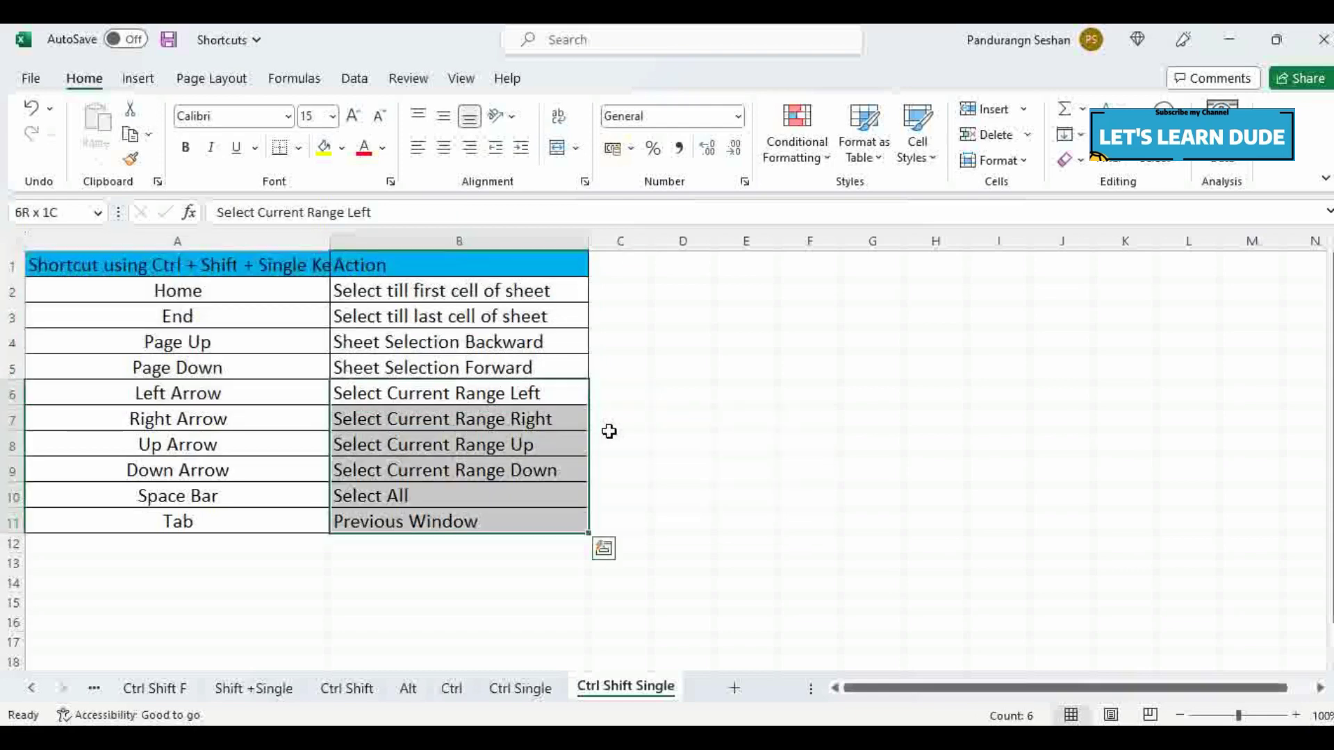
pyautogui.press('Left')
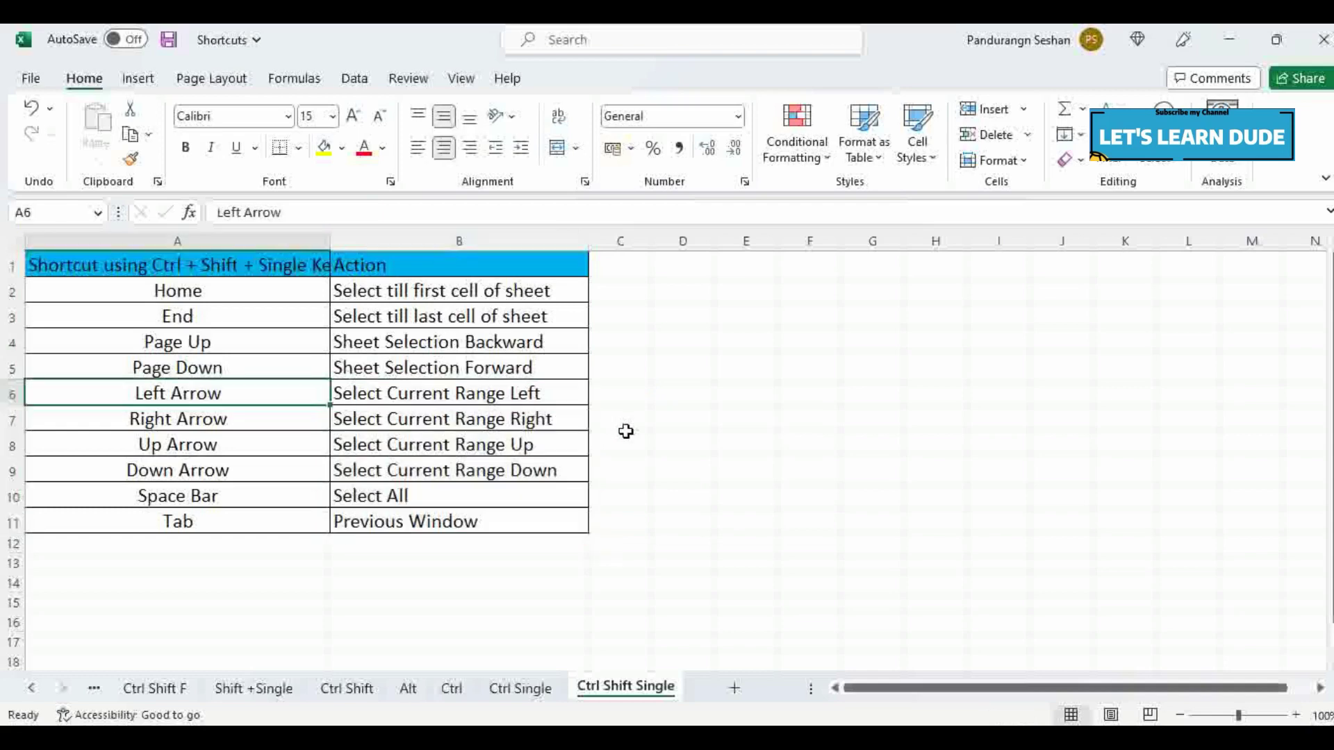
pyautogui.hotkey('ctrl', 'shift', 'End')
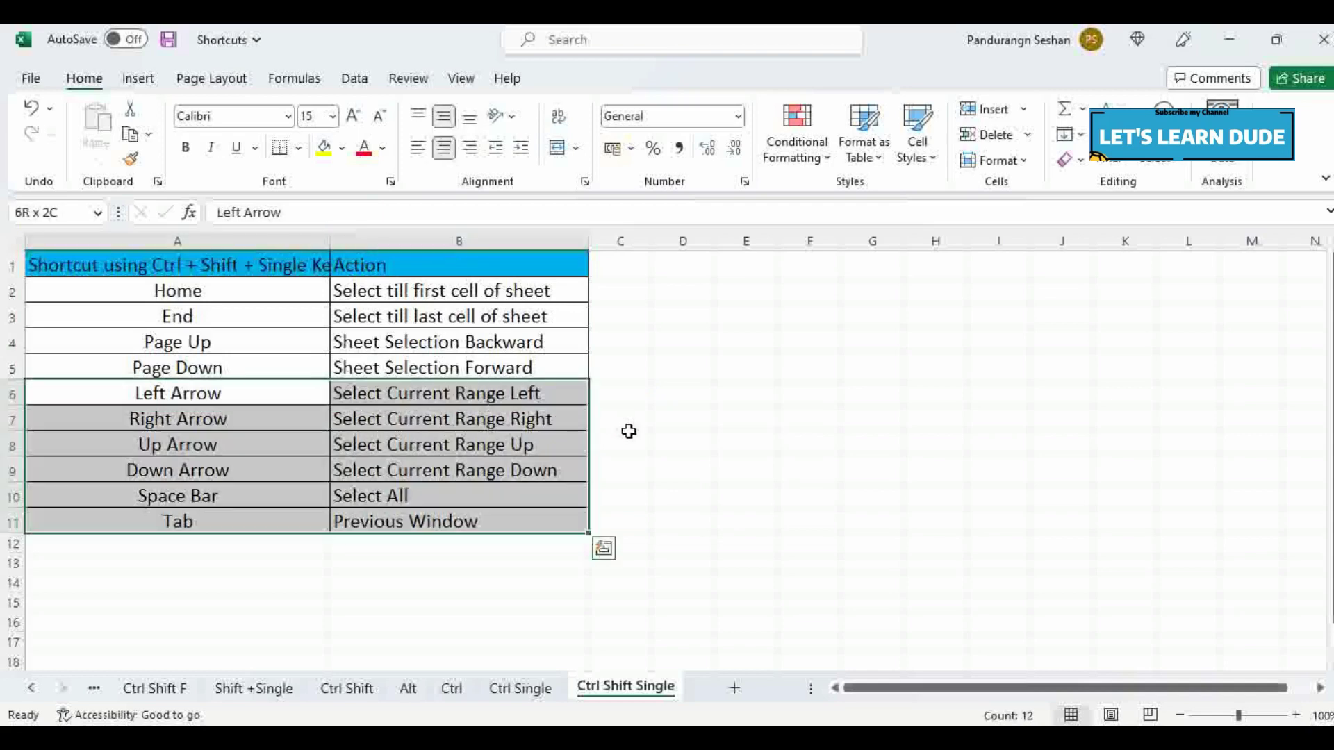
pyautogui.press('Down')
pyautogui.press('Up')
pyautogui.press('Up')
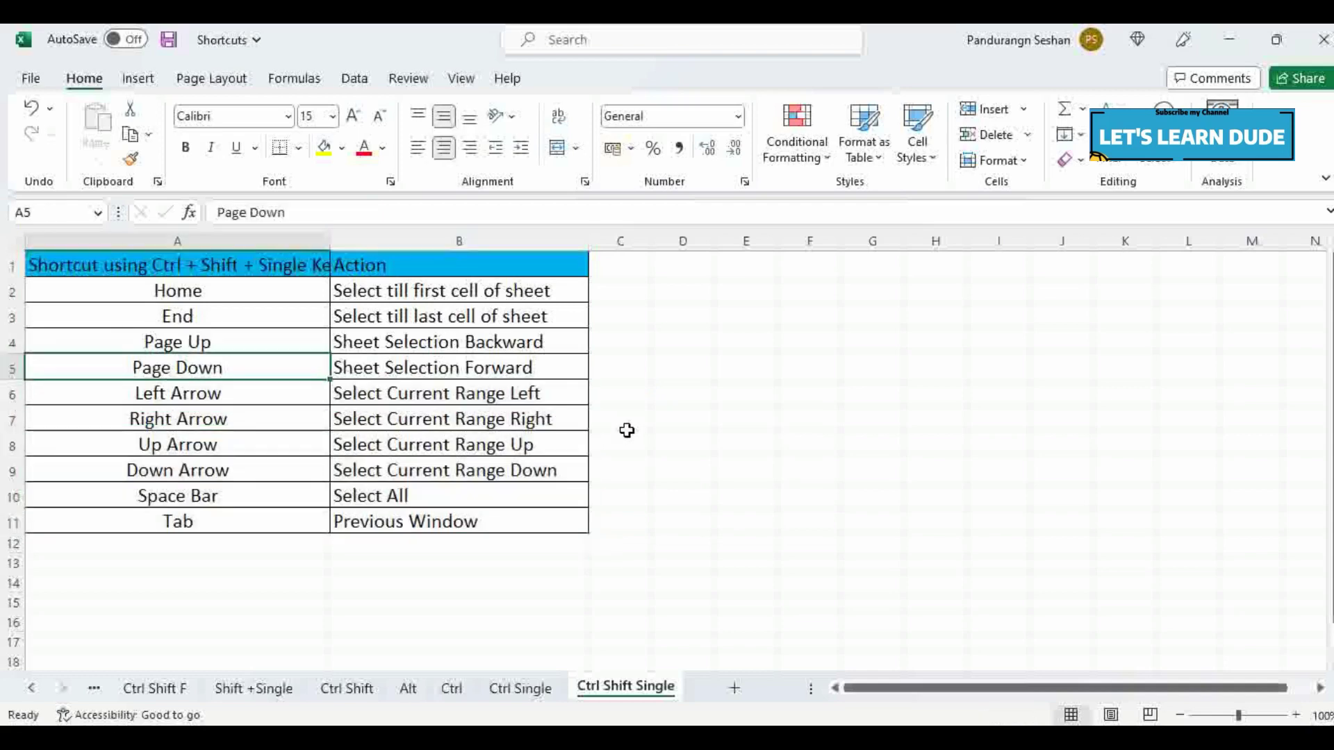
pyautogui.press('Right')
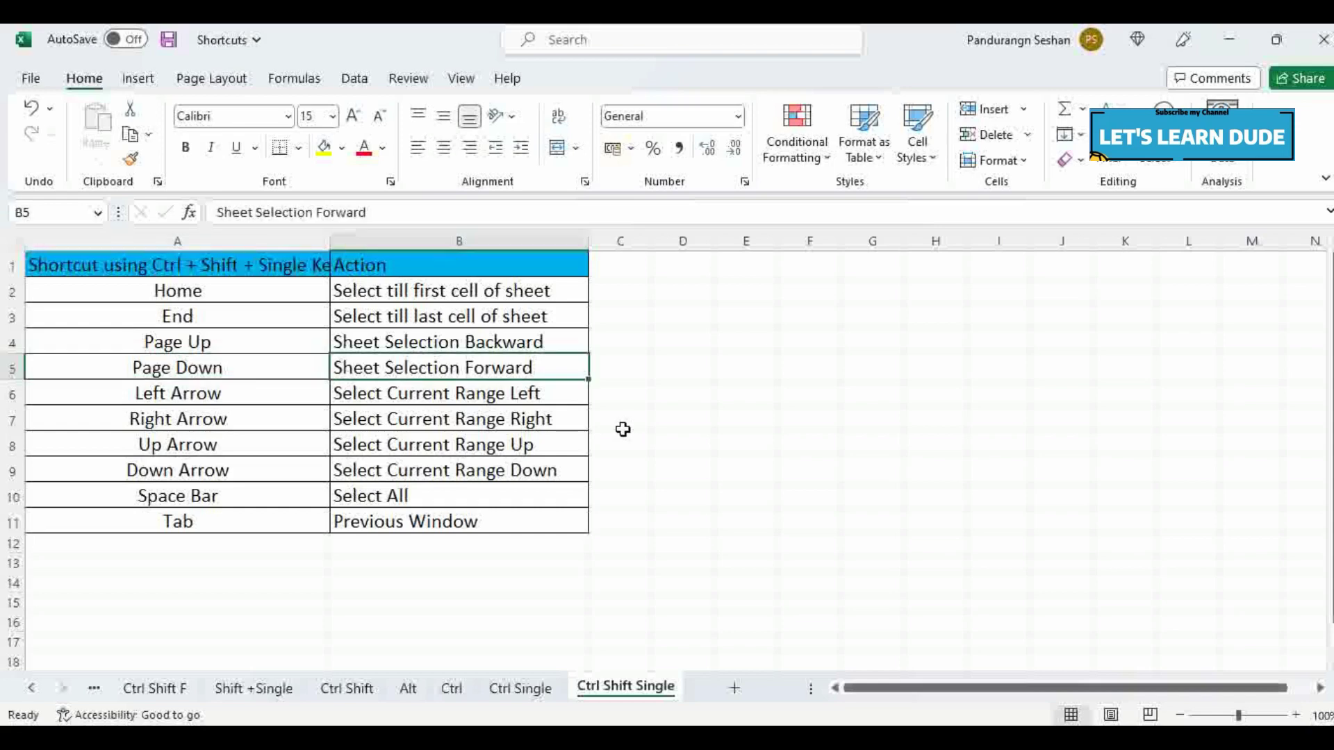
# Step: Add the Ctrl Single and Ctrl sheets to the group, then return to Ctrl Shift Single
pyautogui.hotkey('ctrl', 'shift', 'pageup')
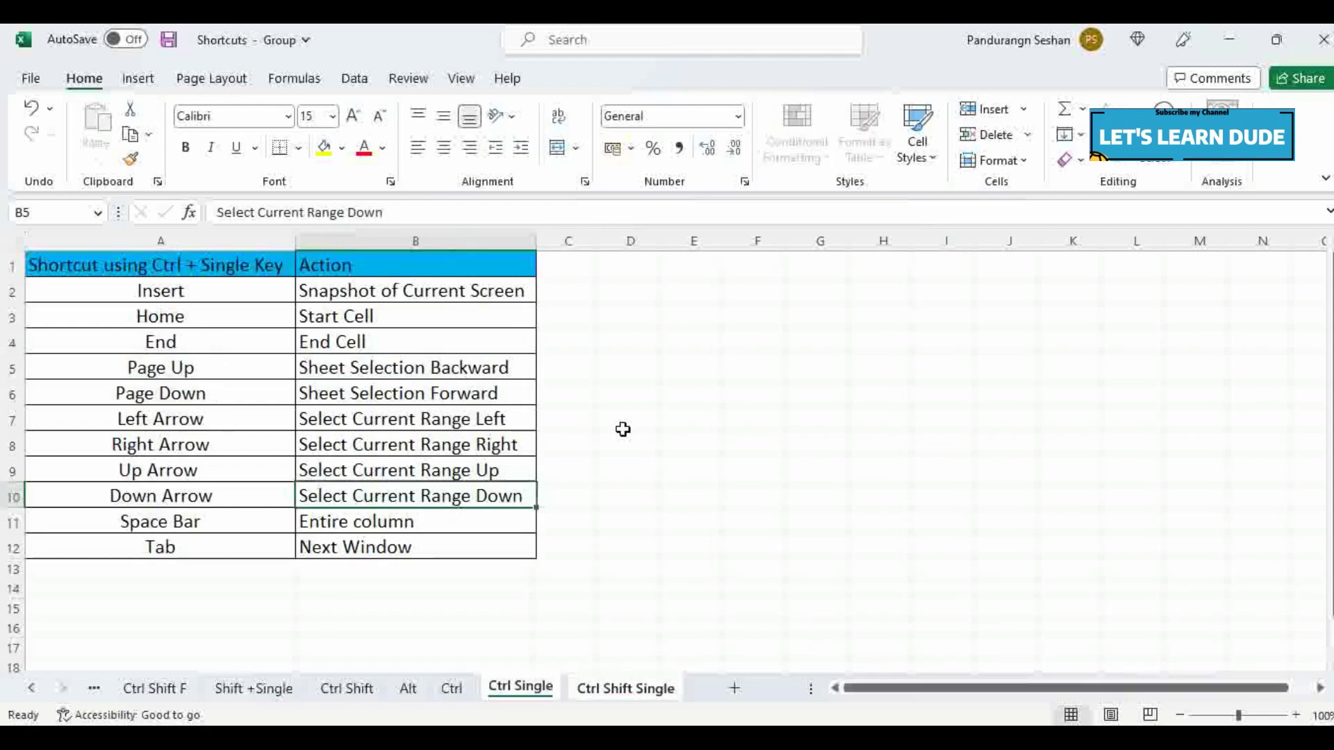
pyautogui.hotkey('ctrl', 'shift', 'pageup')
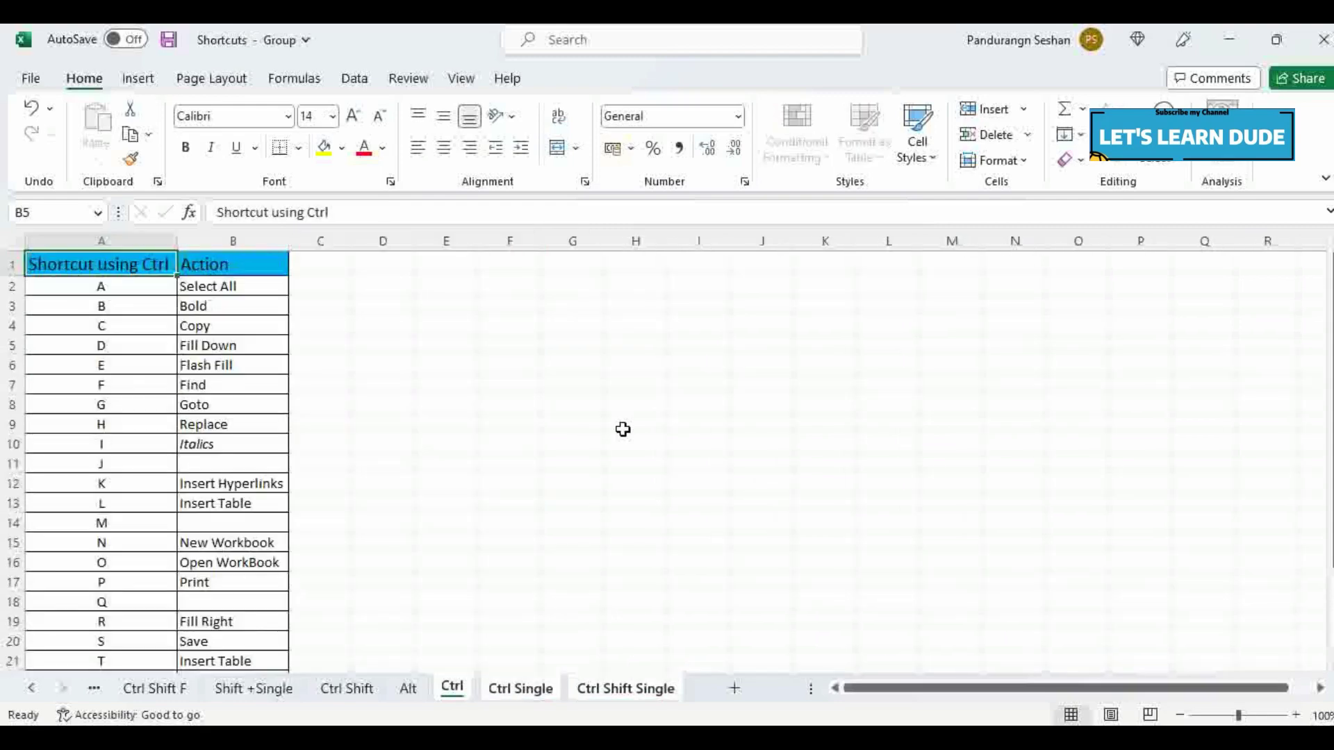
pyautogui.hotkey('ctrl', 'shift', 'pagedown')
pyautogui.hotkey('ctrl', 'shift', 'pagedown')
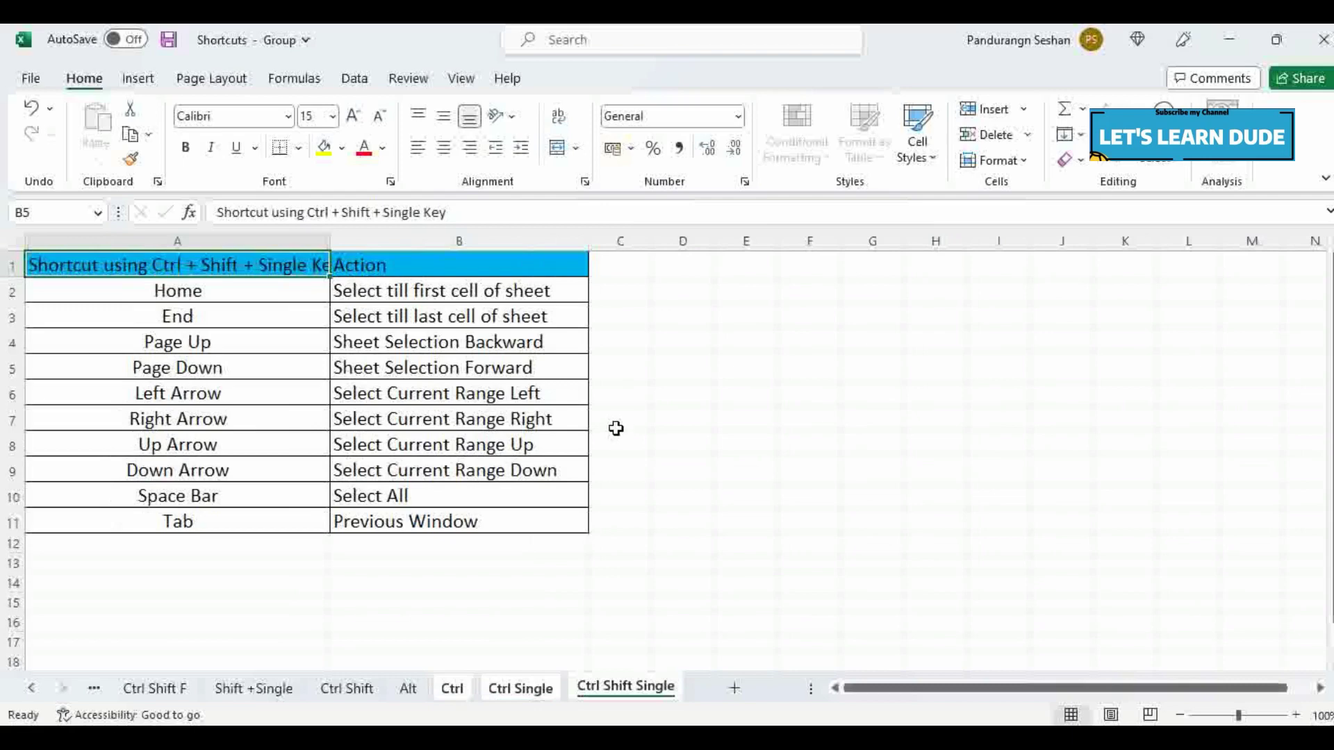
pyautogui.press('Down')
pyautogui.press('Down')
pyautogui.press('Right')
pyautogui.press('Down')
pyautogui.press('Down')
pyautogui.press('Down')
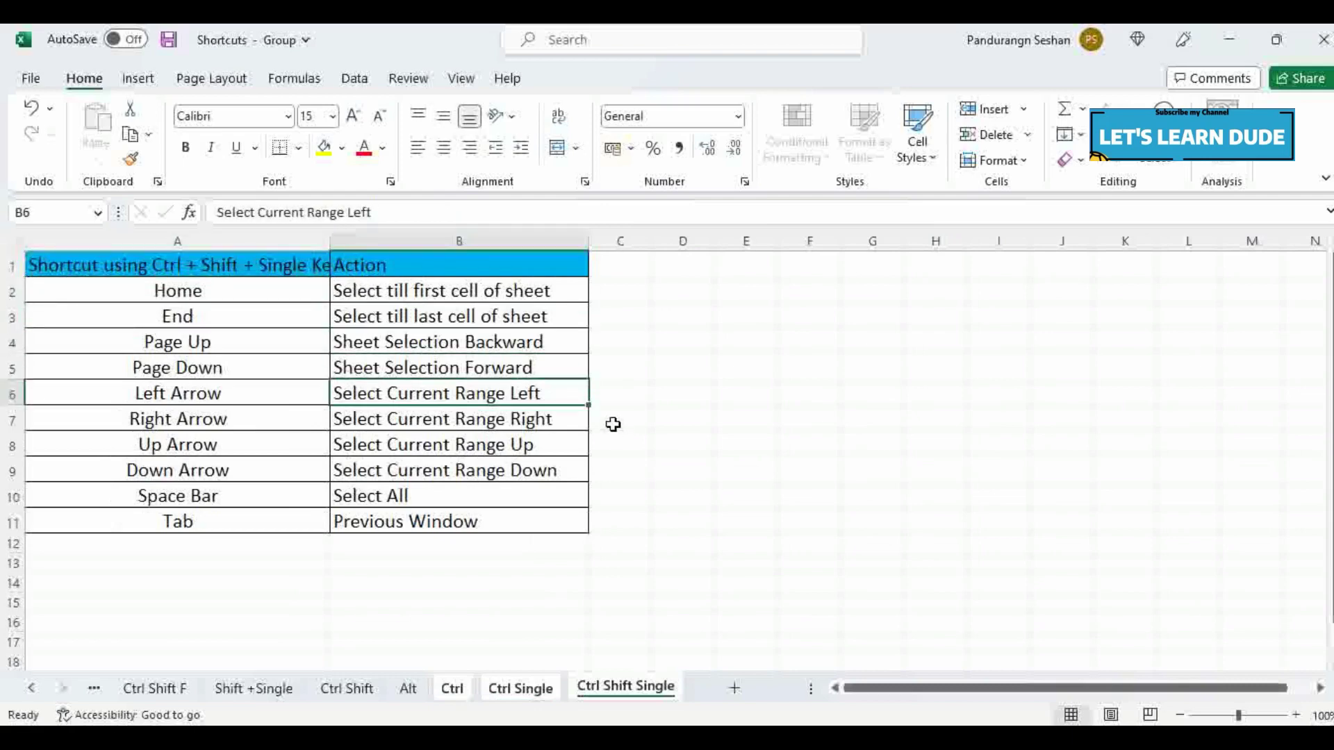
pyautogui.hotkey('ctrl', 'shift', 'Left')
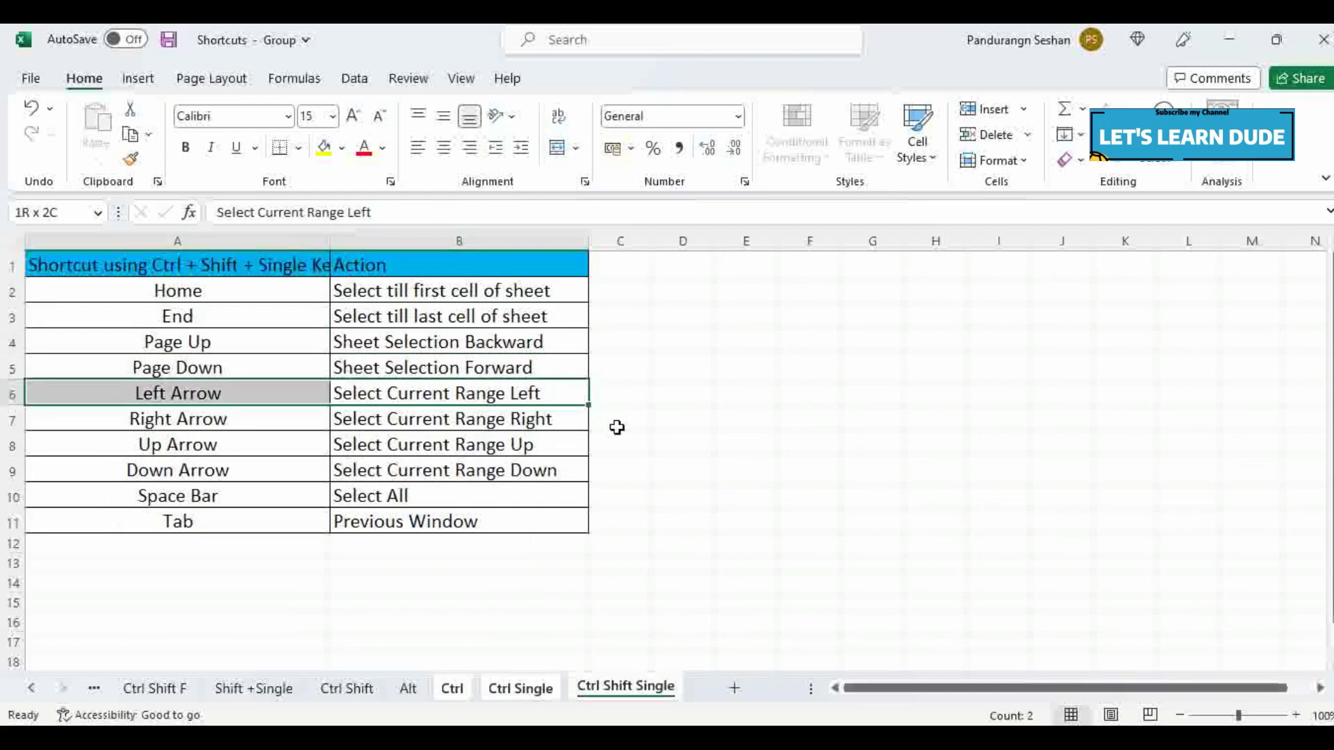
pyautogui.hotkey('ctrl', 'shift', 'Right')
pyautogui.hotkey('ctrl', 'shift', 'Right')
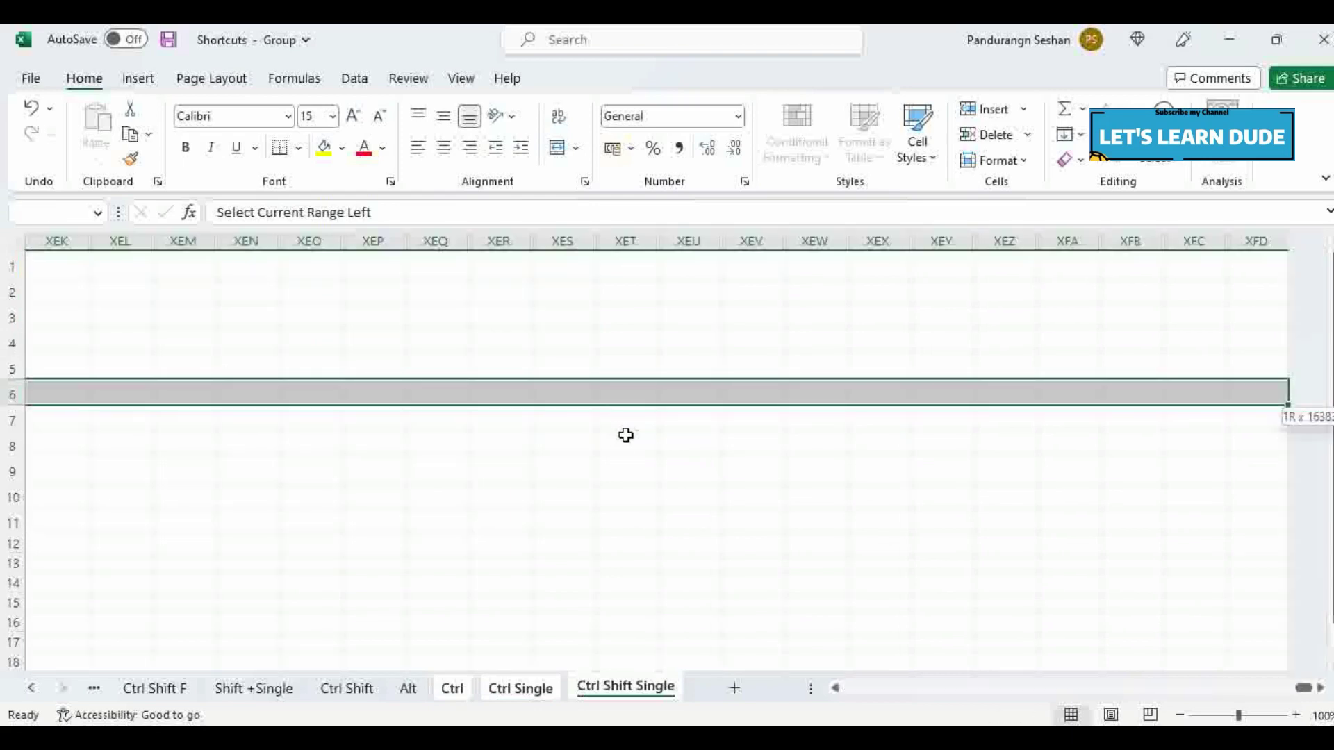
pyautogui.hotkey('ctrl', 'shift', 'Left')
pyautogui.hotkey('ctrl', 'shift', 'Left')
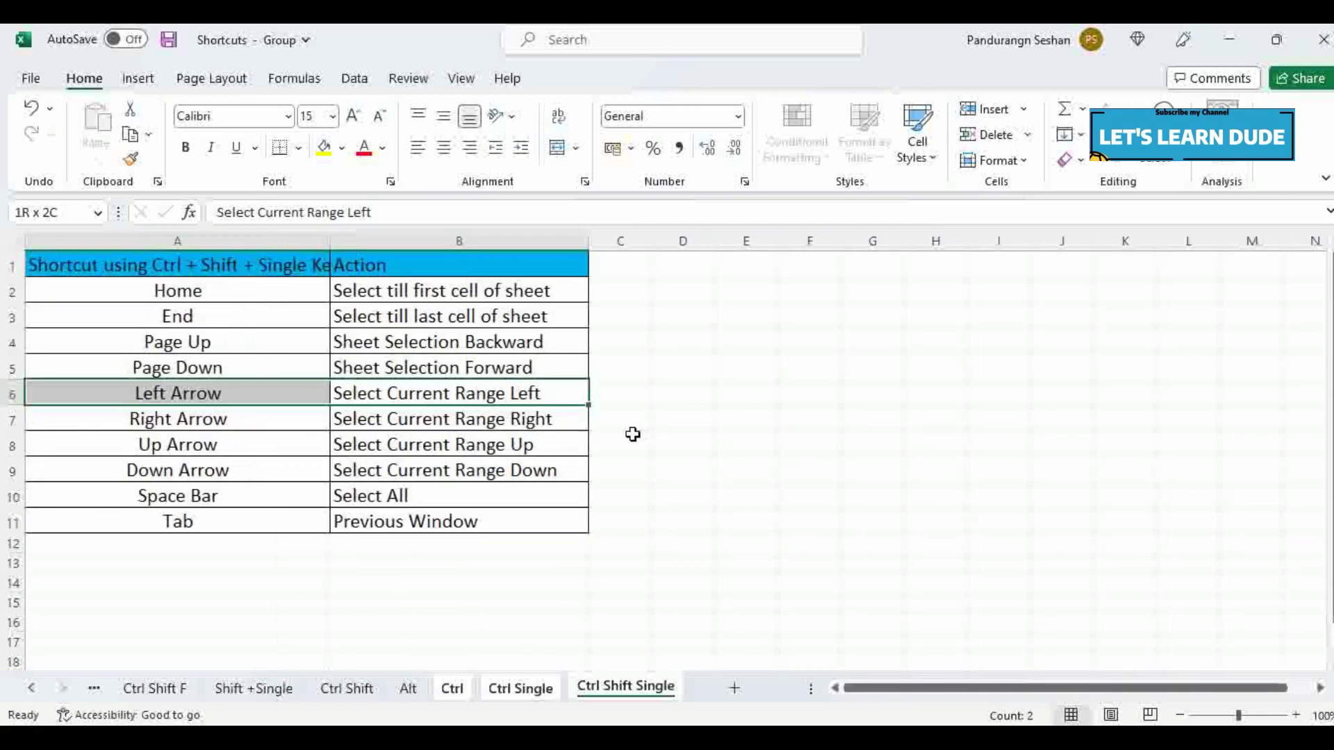
pyautogui.hotkey('ctrl', 'shift', 'Down')
pyautogui.hotkey('ctrl', 'shift', 'Up')
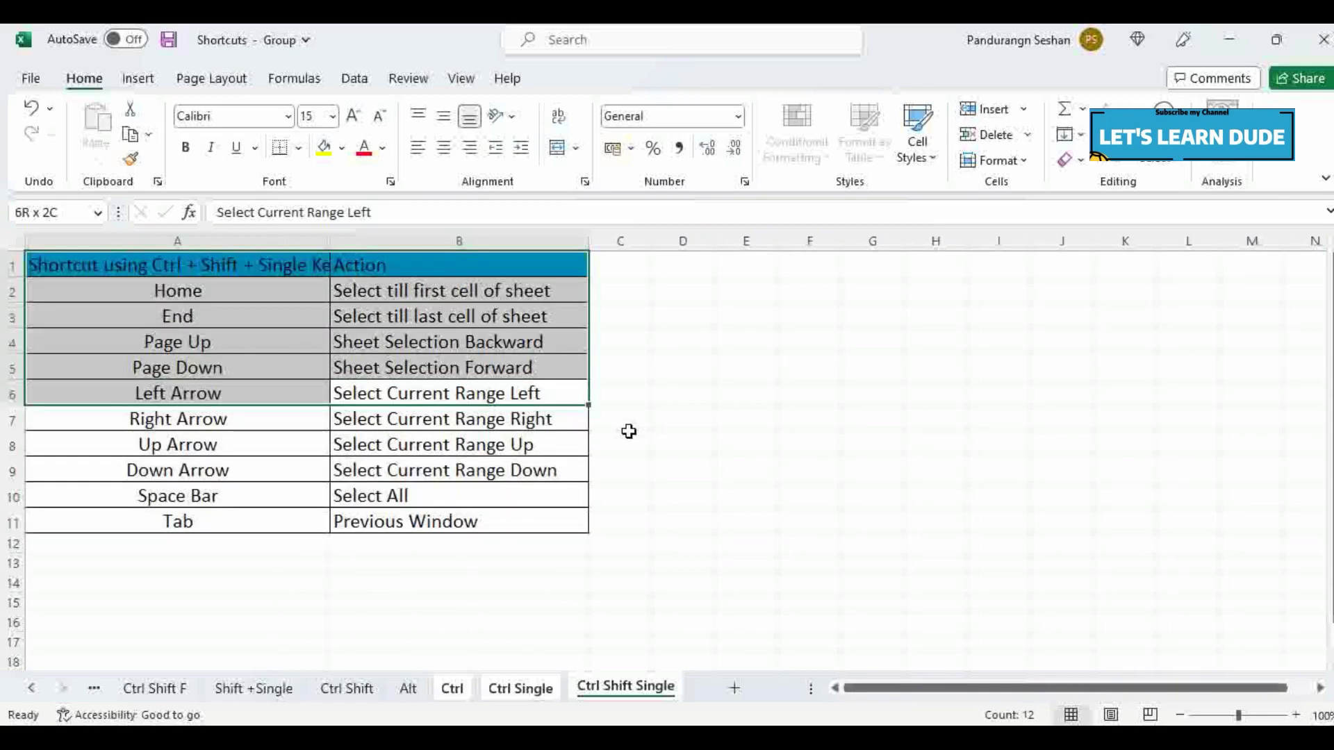
pyautogui.hotkey('ctrl', 'shift', 'Right')
pyautogui.hotkey('ctrl', 'shift', 'Down')
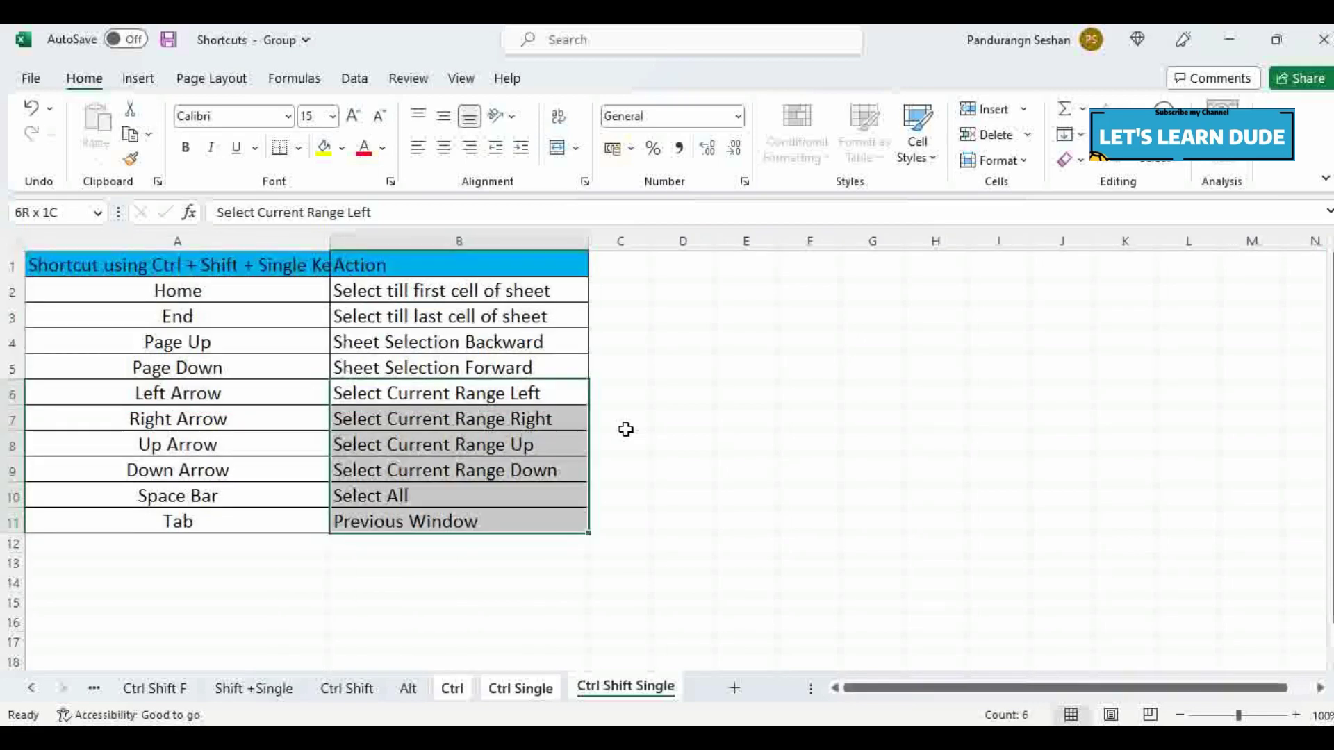
pyautogui.hotkey('ctrl', 'shift', 'Up')
pyautogui.hotkey('ctrl', 'shift', 'Down')
pyautogui.hotkey('ctrl', 'shift', 'Up')
pyautogui.press('Down')
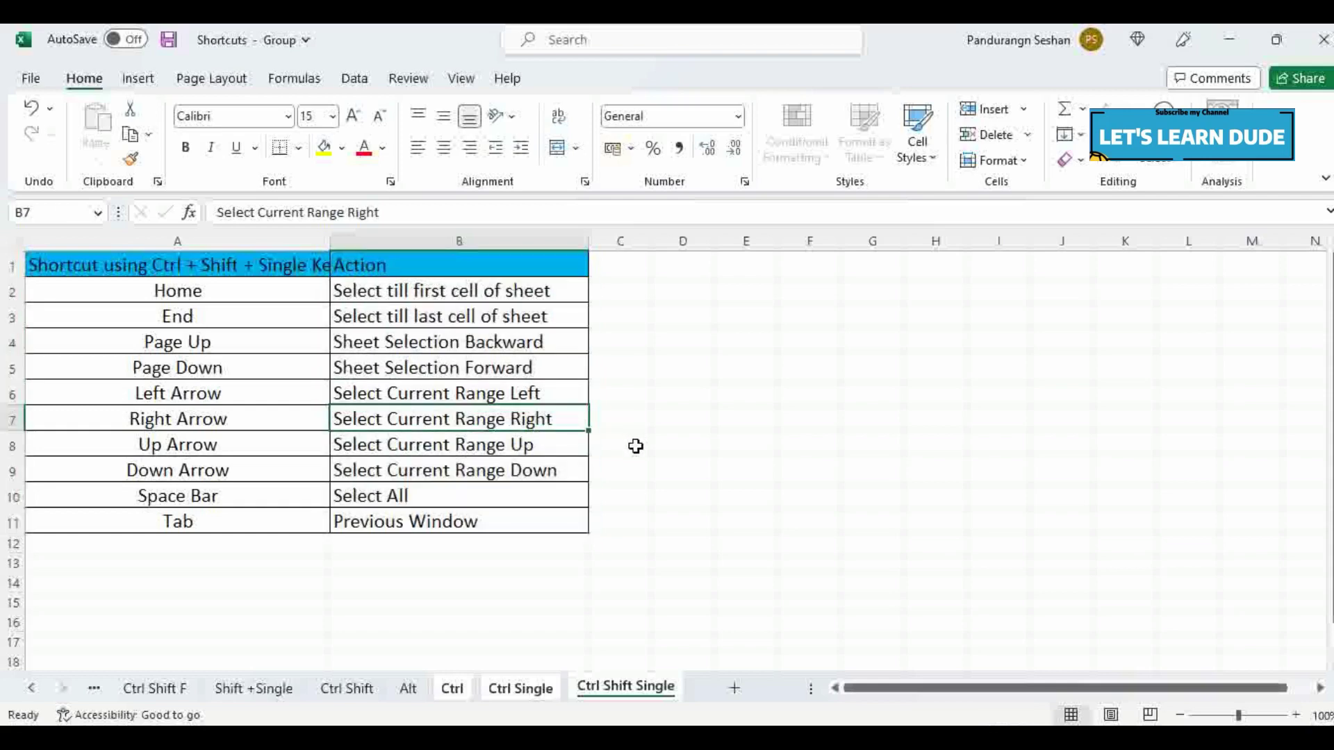
pyautogui.hotkey('ctrl', 'shift', 'Right')
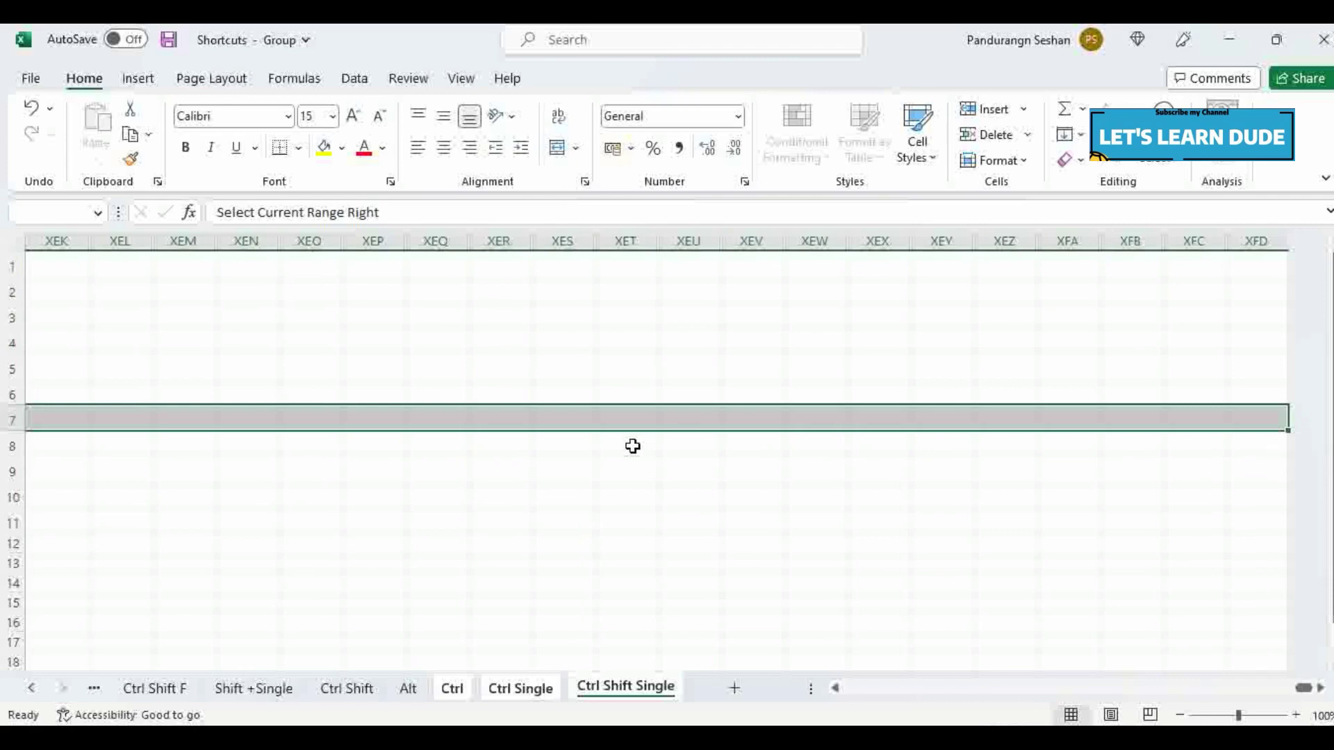
pyautogui.press('Left')
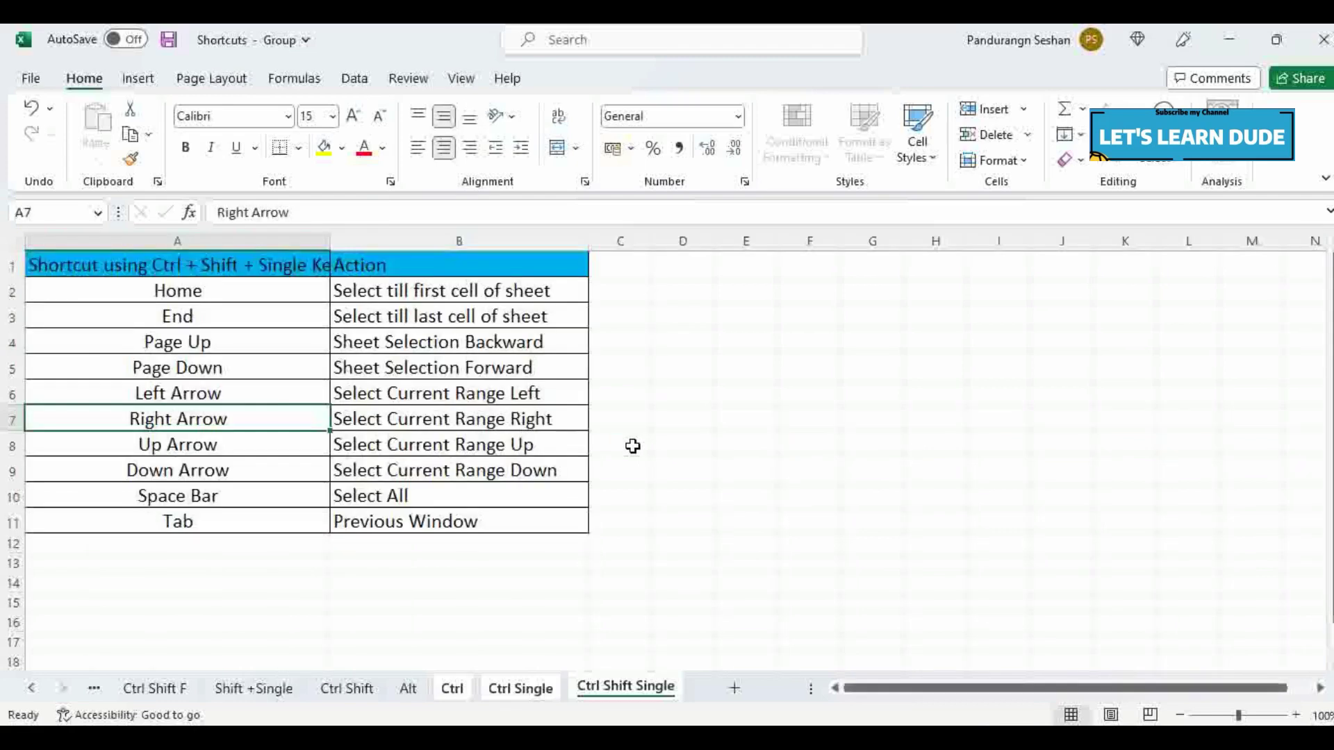
pyautogui.press('Down')
pyautogui.press('Down')
pyautogui.press('Right')
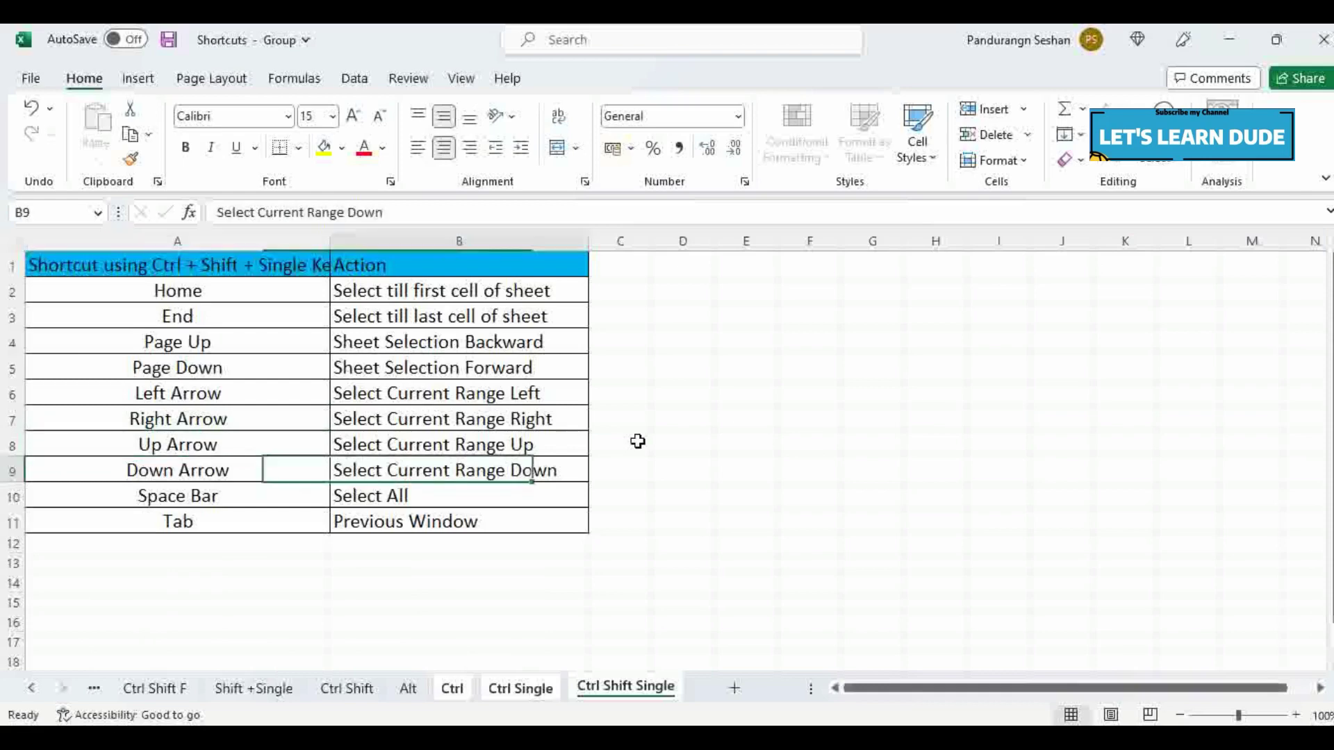
pyautogui.hotkey('ctrl', 'shift', 'space')
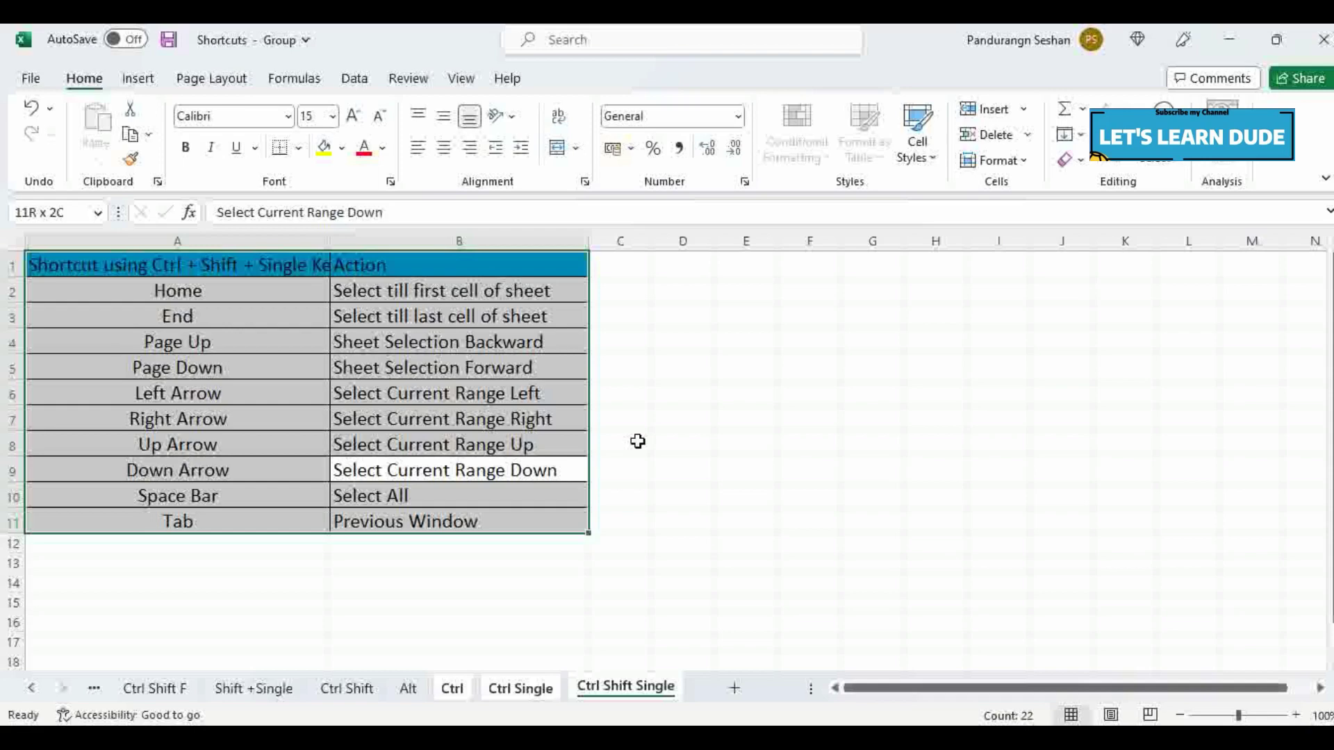
pyautogui.press('Left')
pyautogui.press('Down')
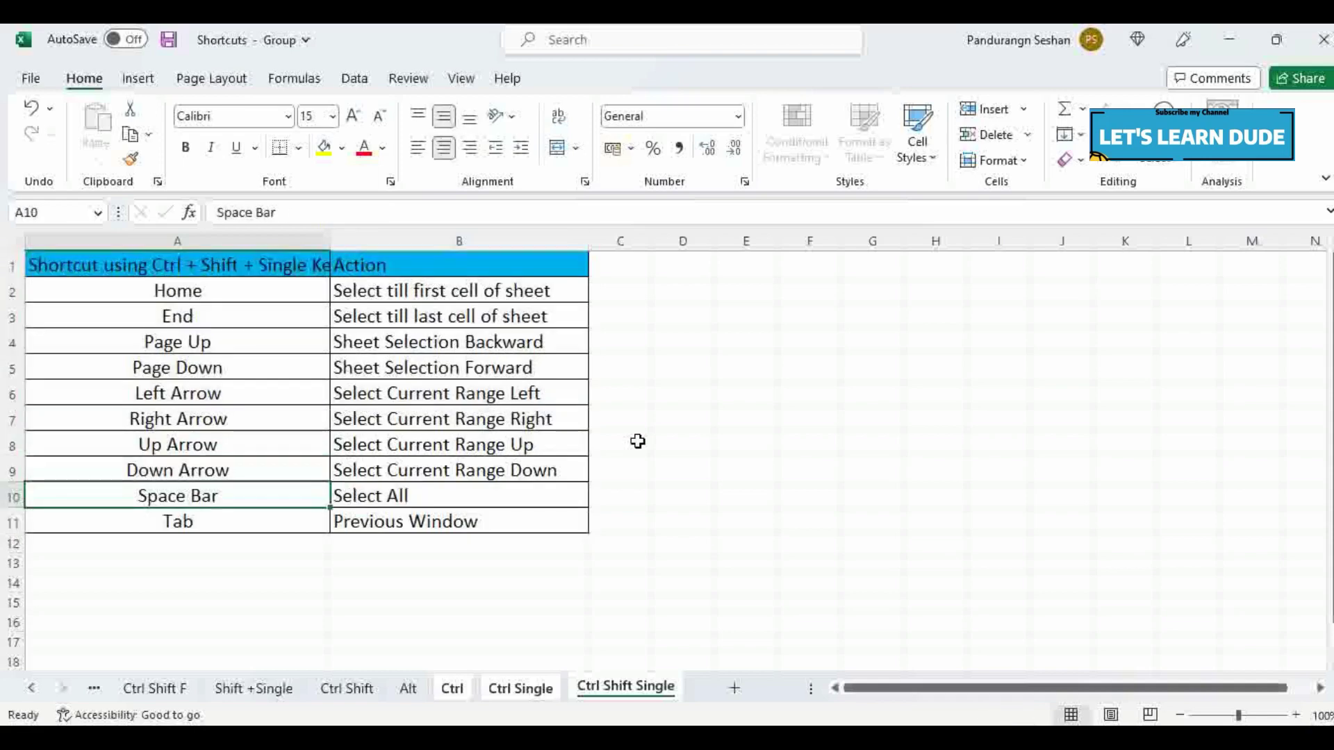
pyautogui.hotkey('ctrl', 'shift', 'Tab')
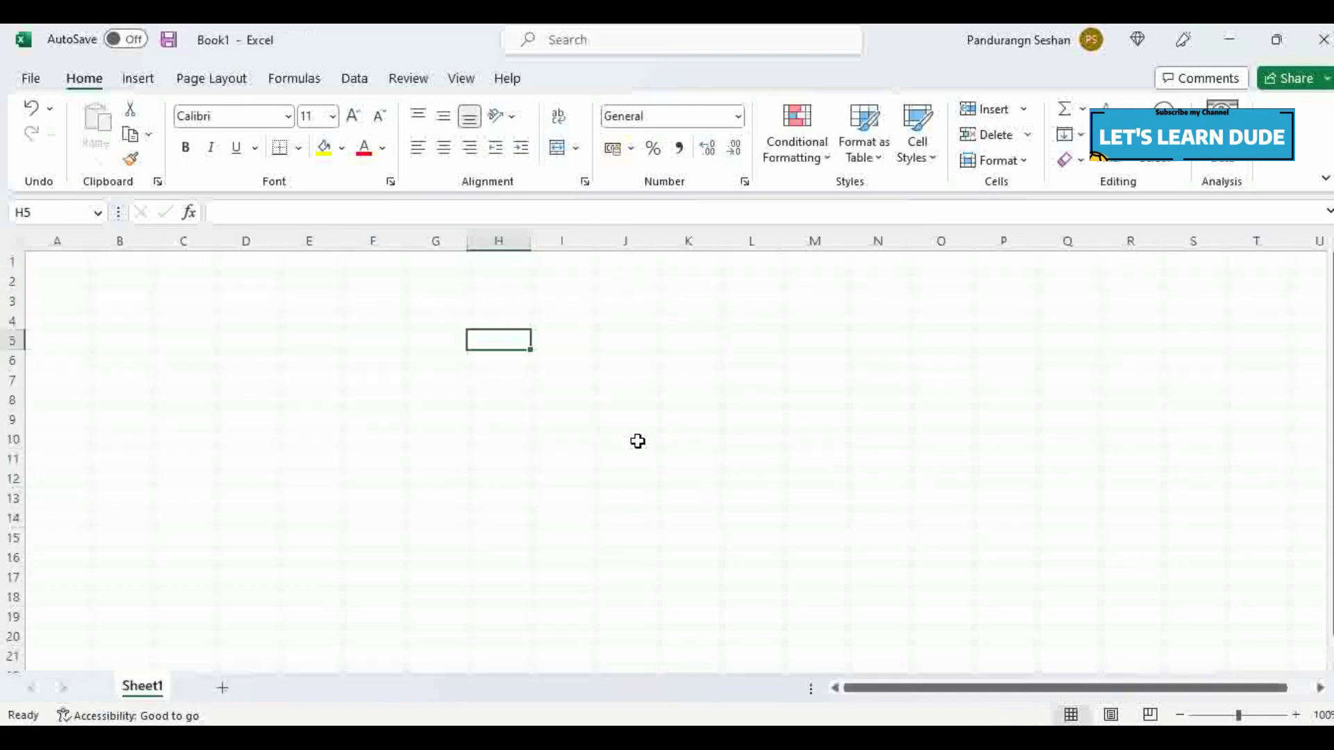
pyautogui.hotkey('ctrl', 'shift', 'Tab')
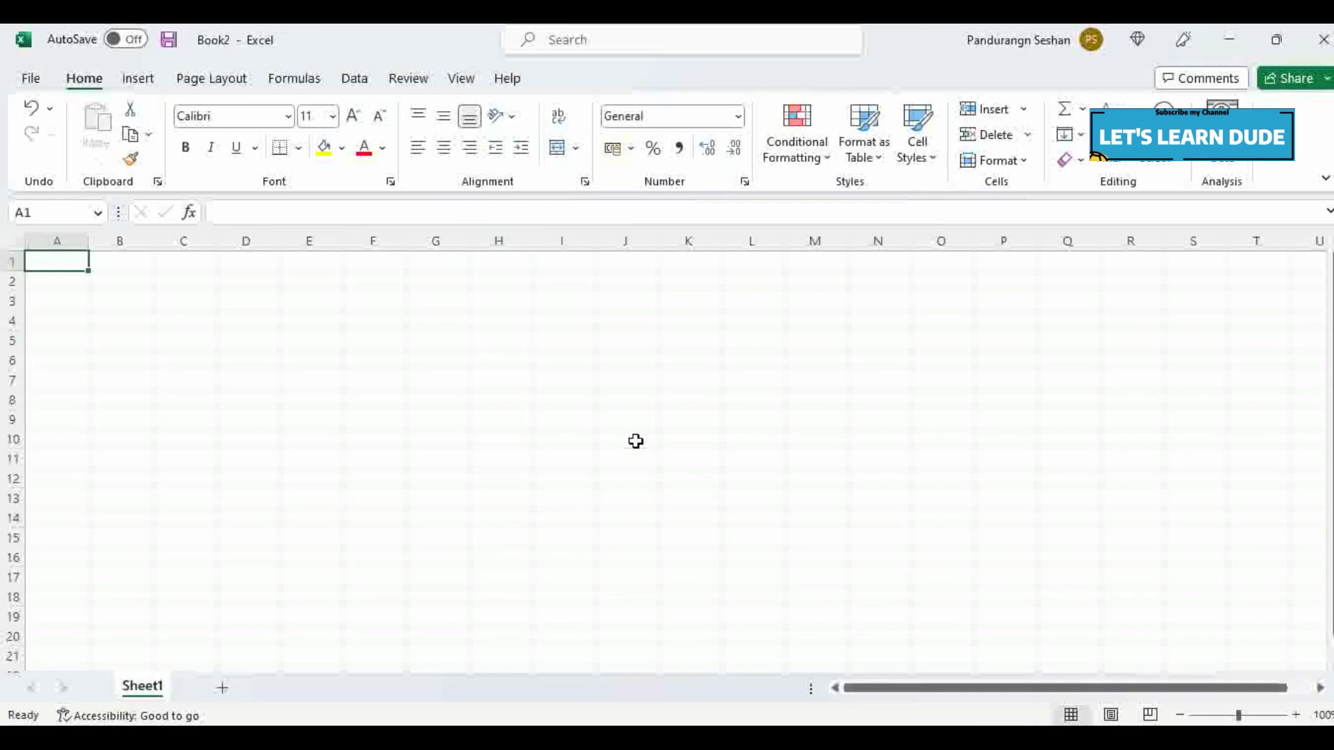
pyautogui.hotkey('ctrl', 'shift', 'Tab')
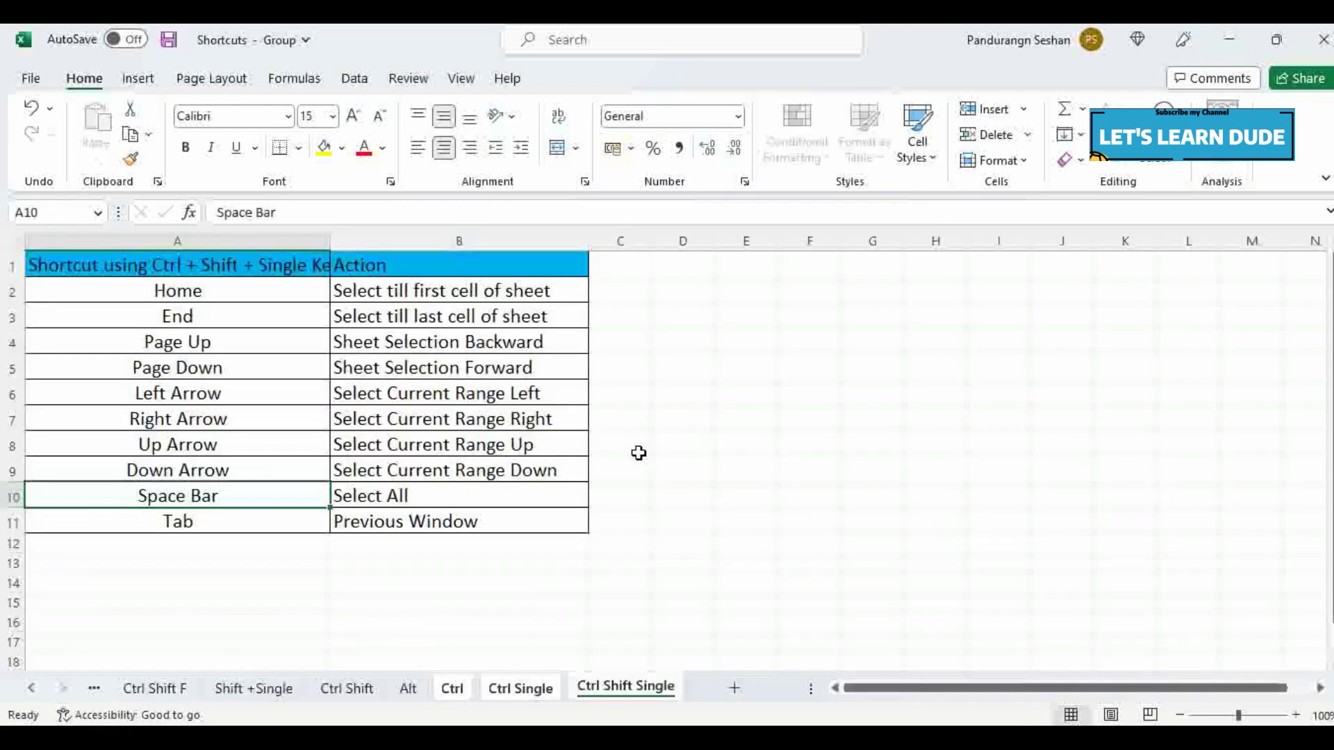